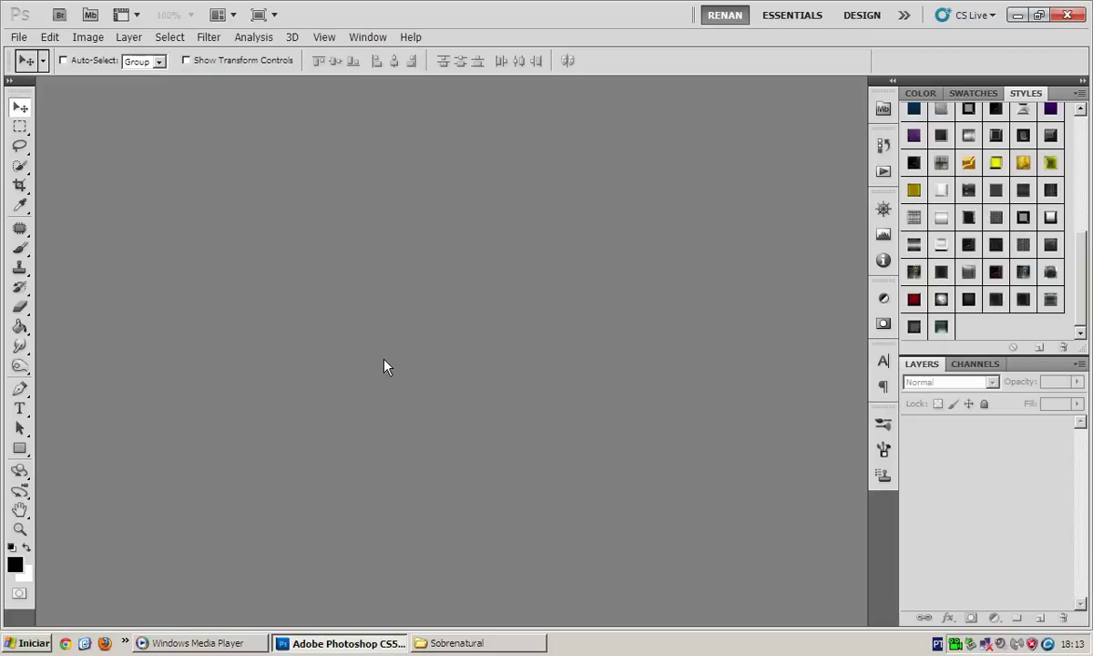
Create a new custom-size 468×300 pixel document
click(13, 105)
click(395, 302)
key(ctrl+n)
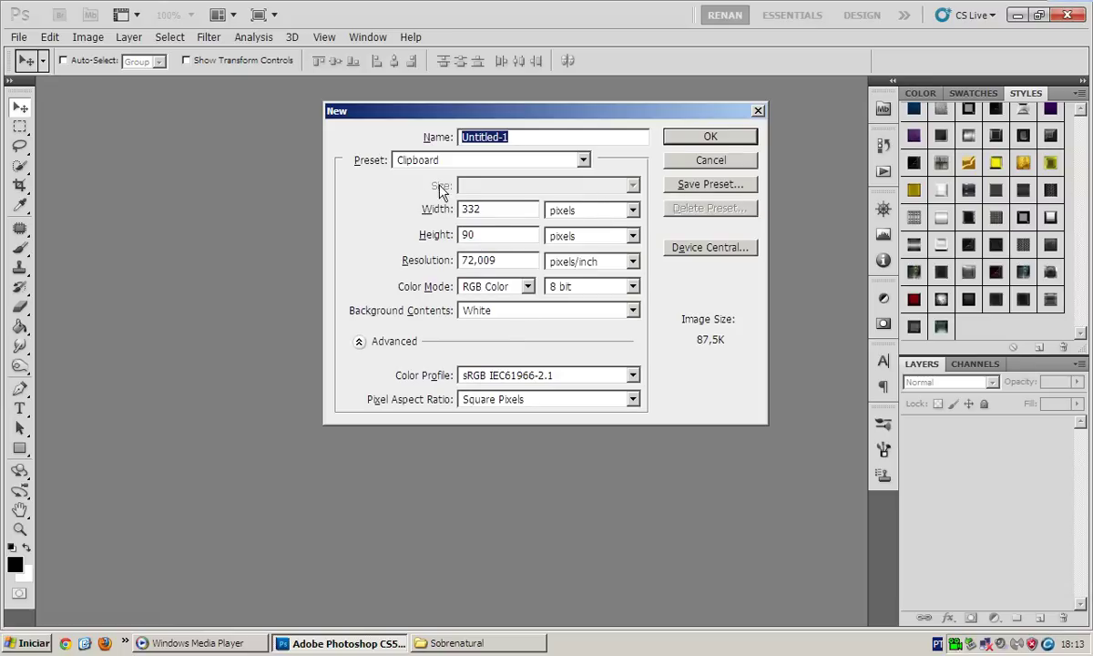
click(427, 161)
click(413, 355)
double_click(487, 210)
text(468)
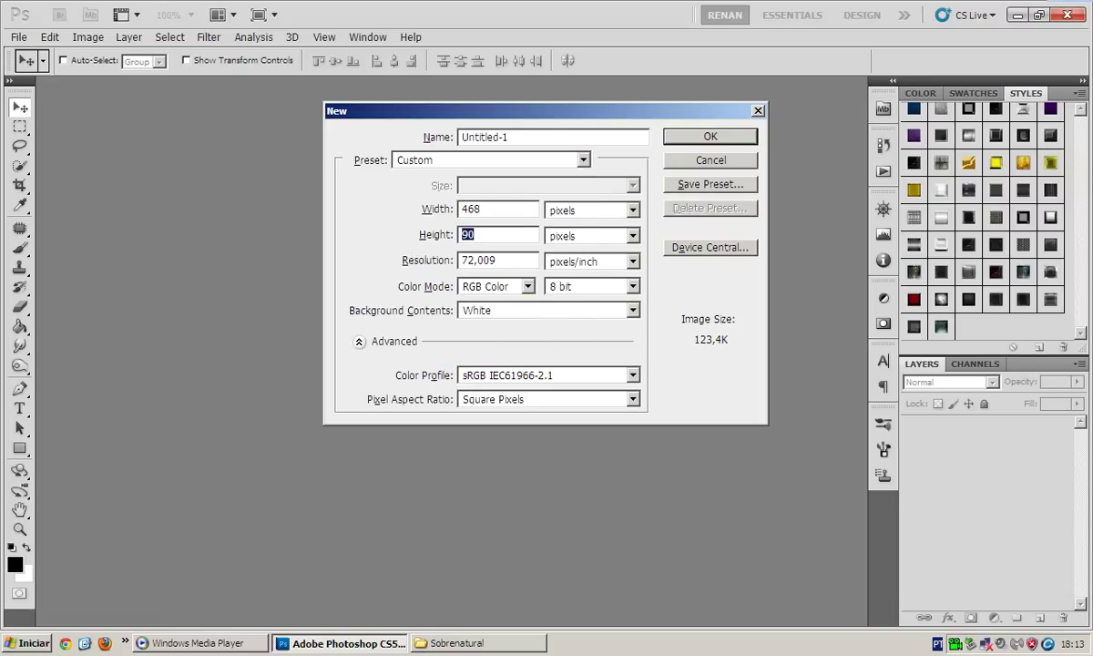
text(30)
key(Tab)
key(Tab)
key(Return)
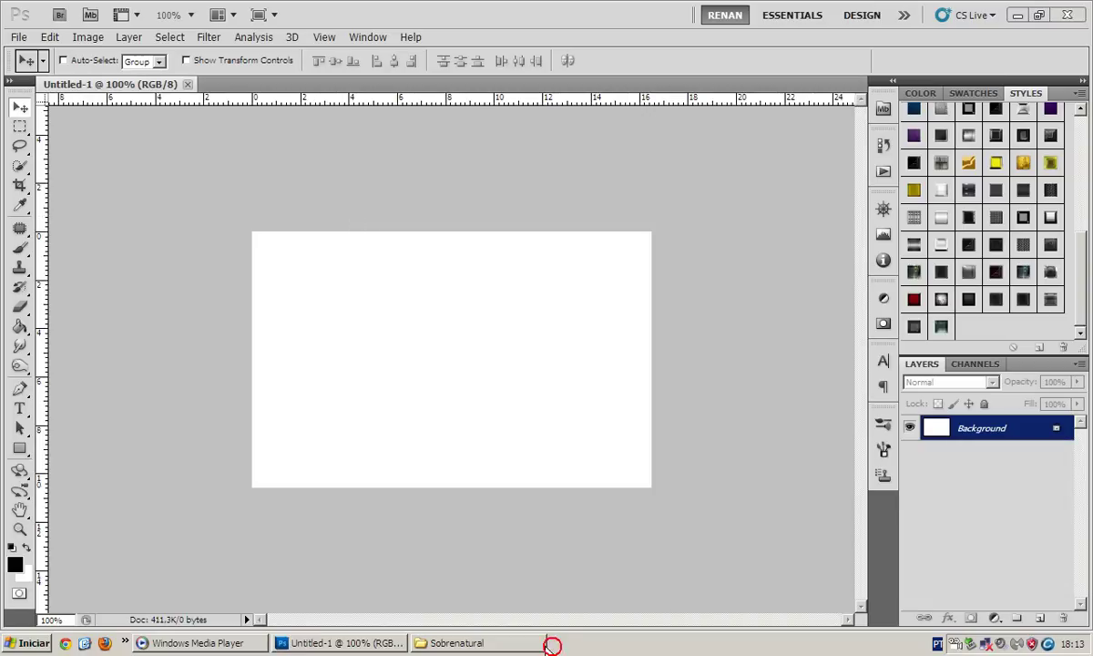
Browse the Sobrenatural folder's reference images, starting with Castiel-Supernatural
click(545, 642)
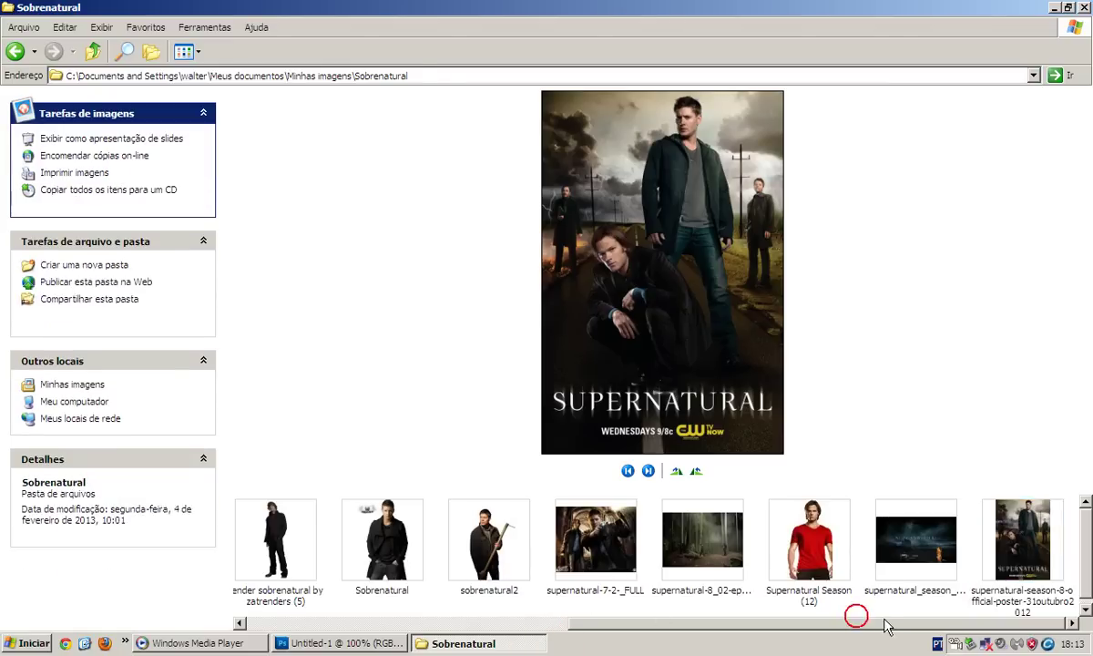
drag(847, 622, 524, 623)
click(432, 559)
click(635, 552)
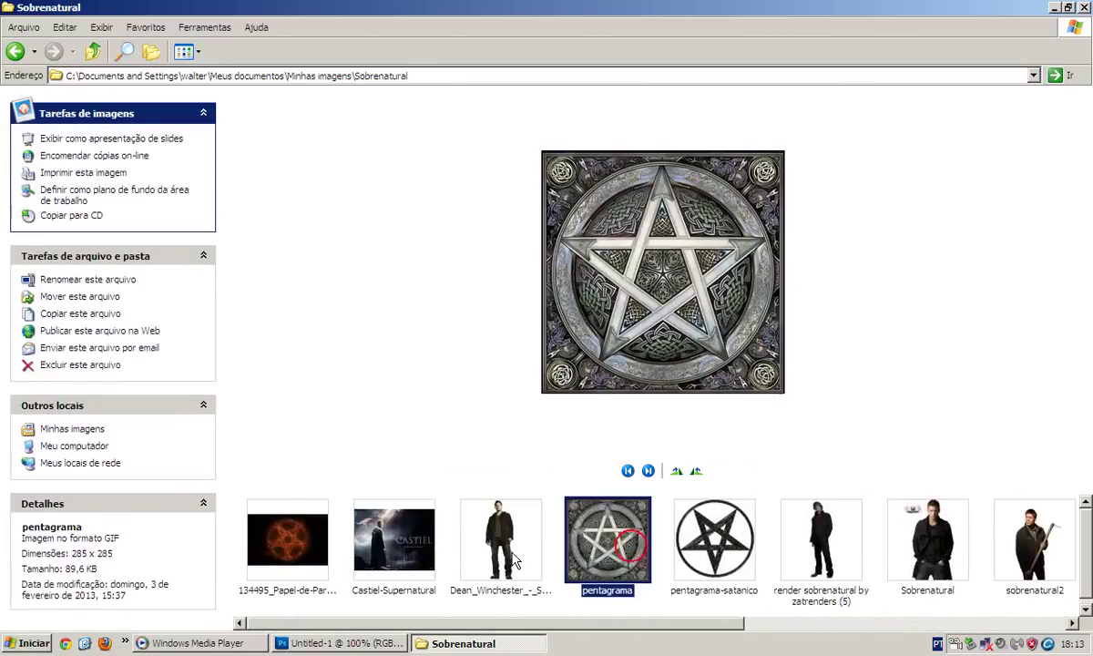
click(678, 533)
click(781, 524)
Drag a vertical guide across the canvas and add a first empty layer
click(384, 644)
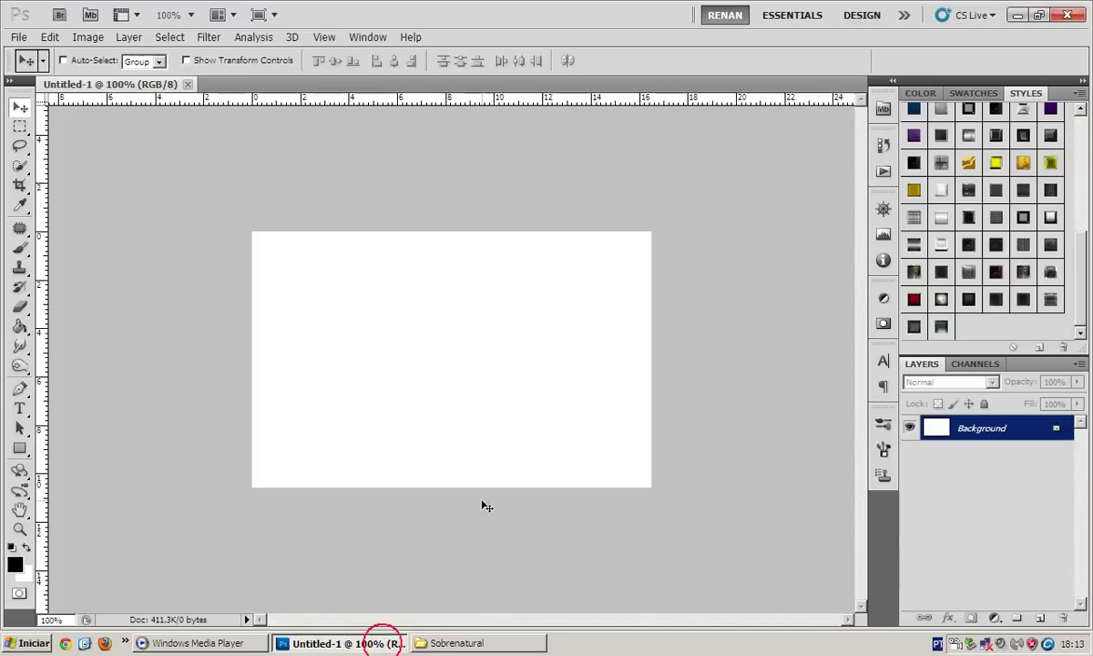
drag(40, 316, 451, 302)
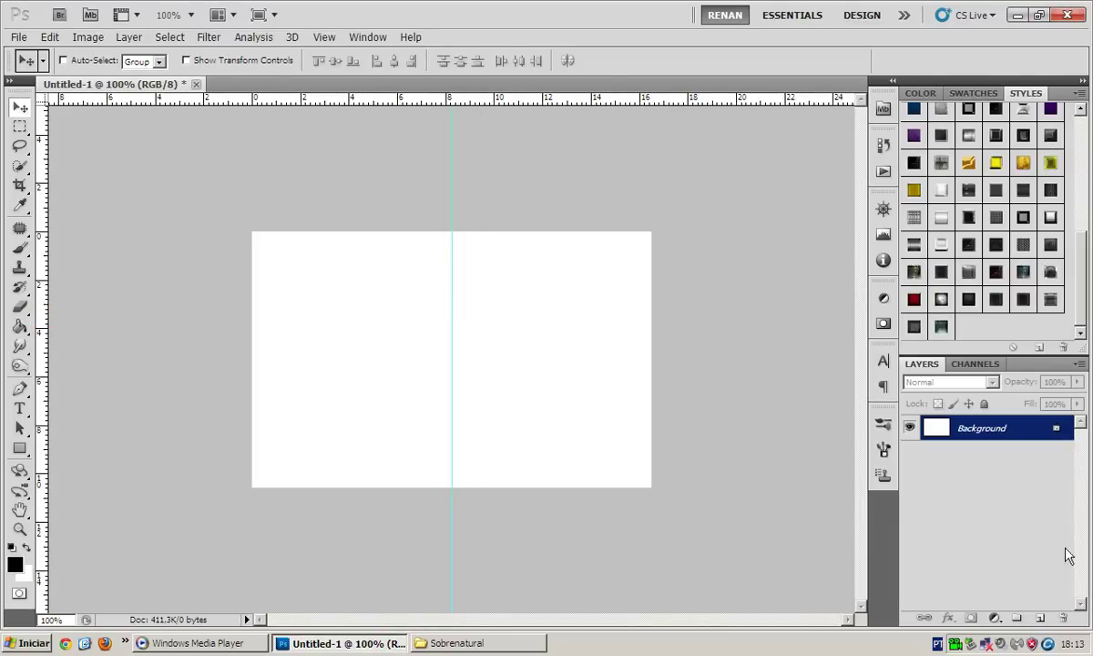
click(1039, 619)
Keep adding empty layers until the stack reaches Layer 50
triple_click(1039, 619)
triple_click(1038, 619)
double_click(1039, 619)
triple_click(1039, 619)
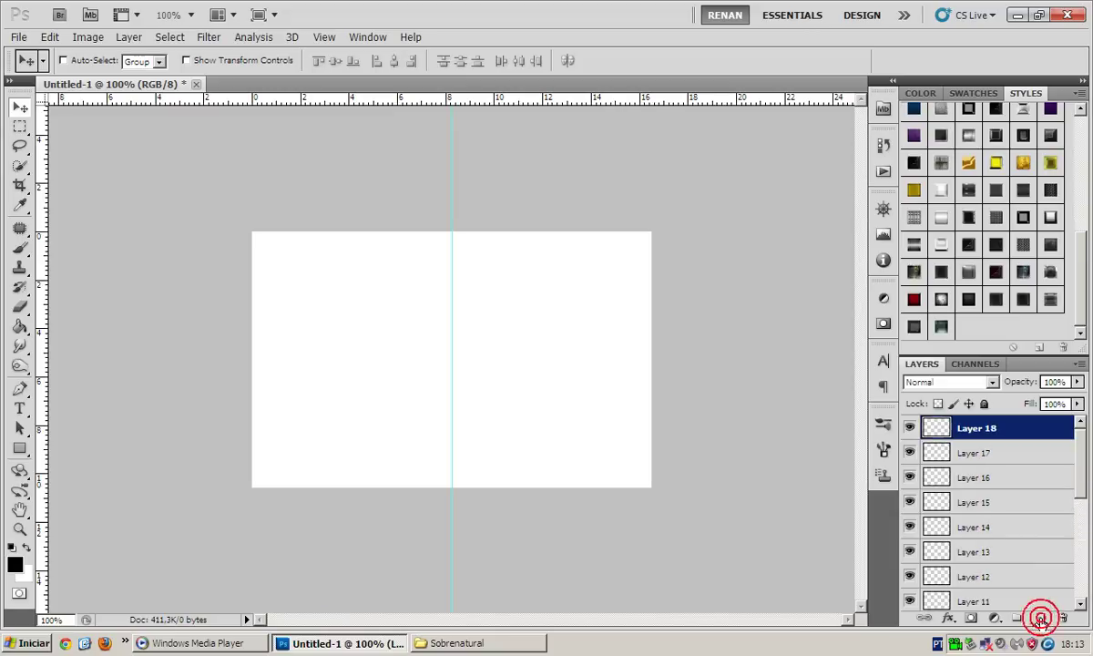
triple_click(1039, 619)
triple_click(1039, 619)
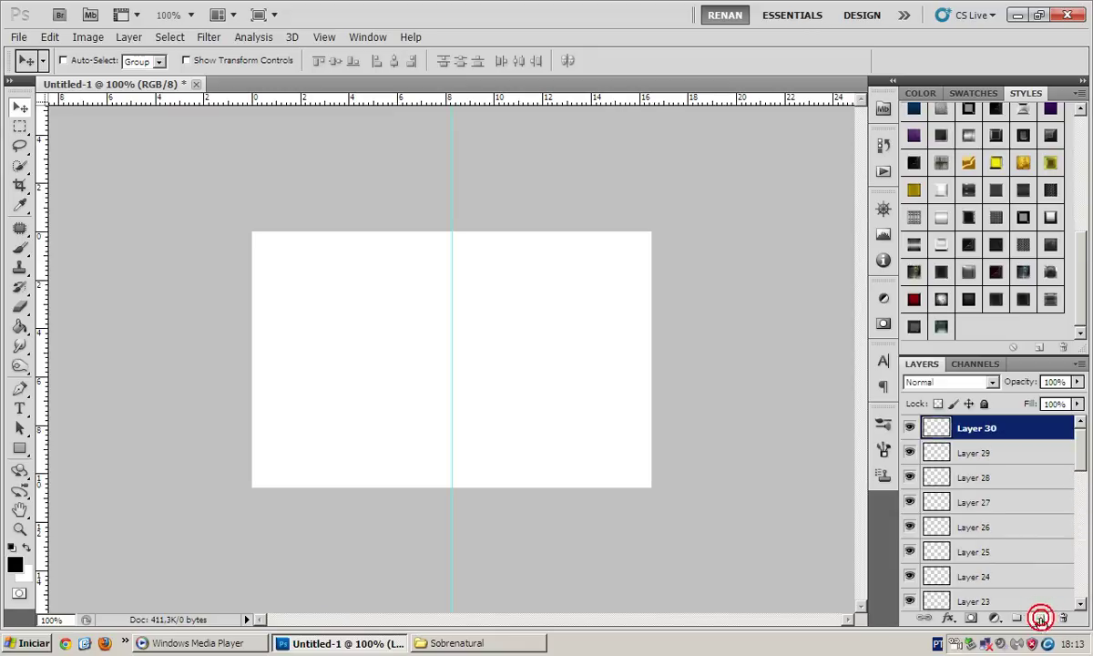
triple_click(1039, 619)
triple_click(1039, 619)
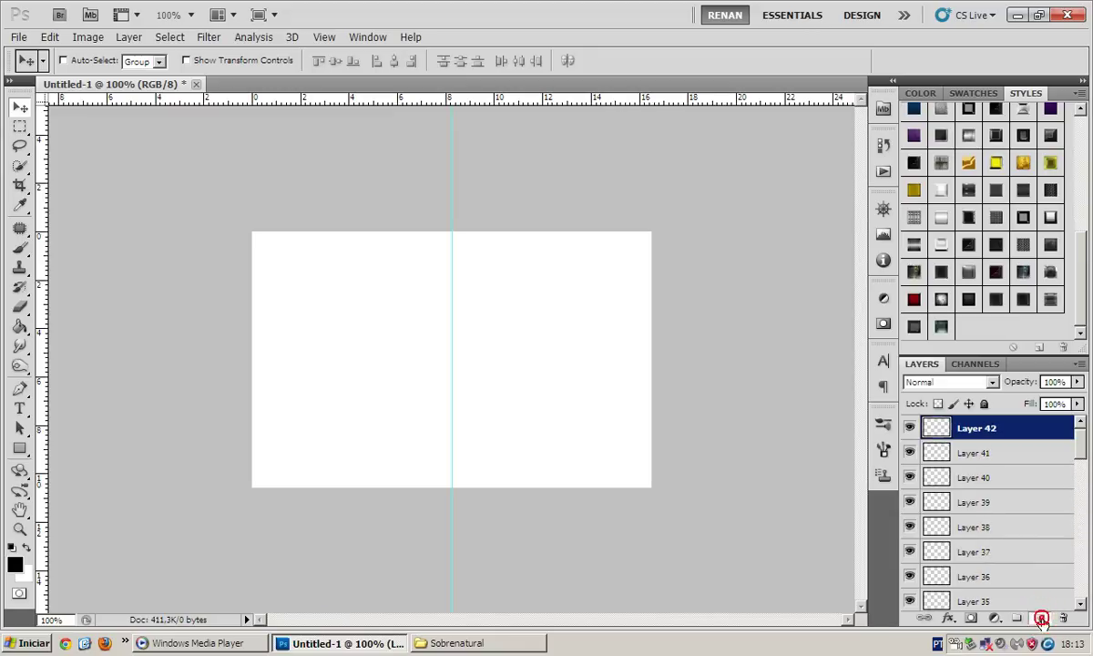
triple_click(1039, 619)
double_click(1039, 619)
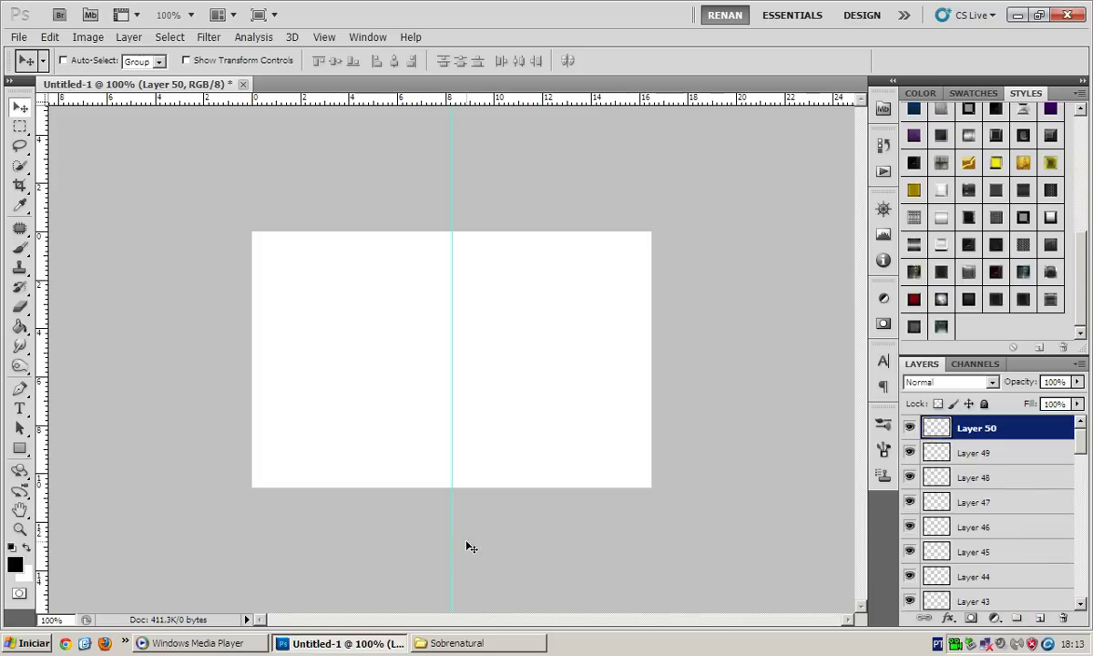
Zoom in on the lower canvas and set the Pen tool to Paths mode
key(ctrl+plus)
key(ctrl+plus)
scroll(346, 439, down, 3)
scroll(346, 439, left, 2)
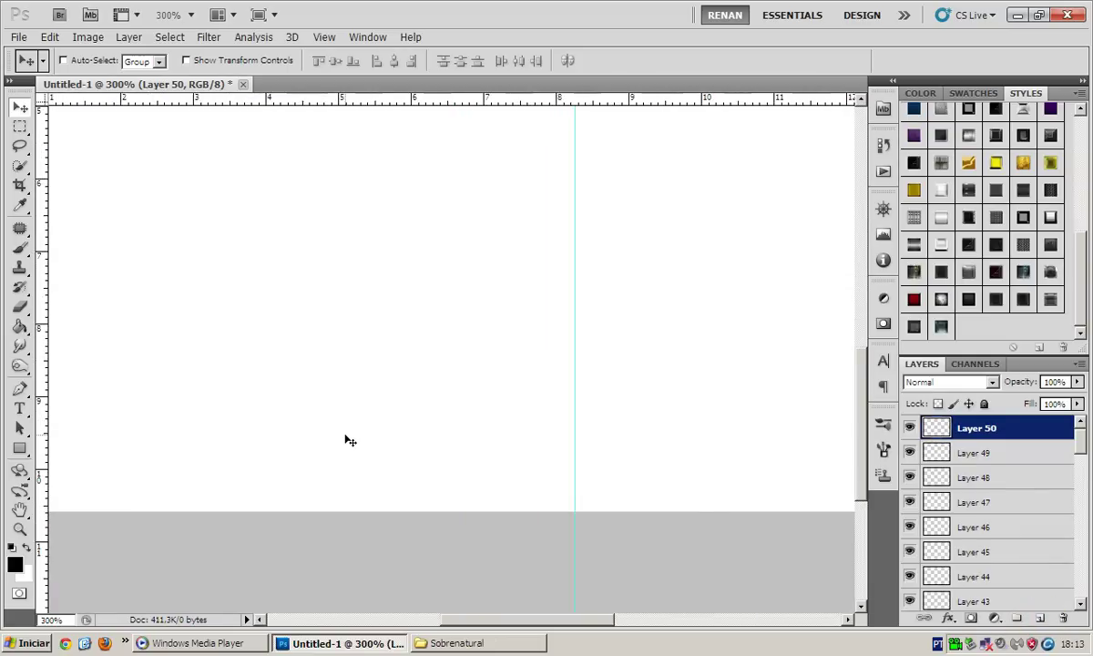
scroll(346, 439, left, 4)
scroll(346, 438, right, 2)
key(ctrl+plus)
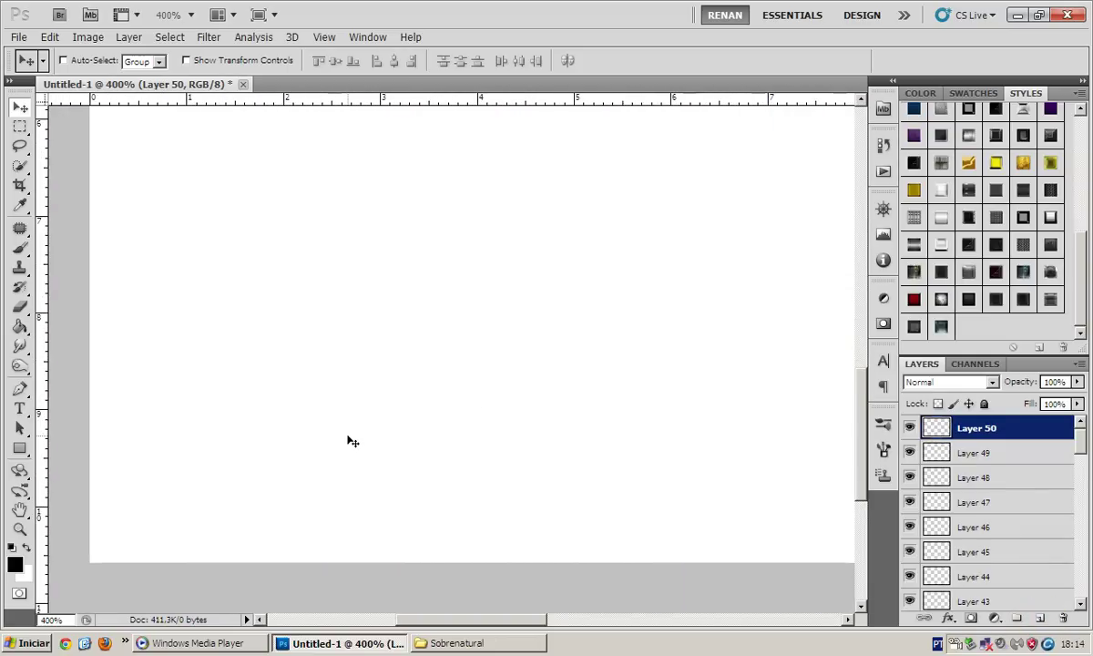
scroll(453, 407, down, 2)
scroll(452, 407, right, 3)
scroll(453, 407, right, 3)
click(20, 389)
scroll(532, 485, left, 1)
scroll(637, 482, left, 1)
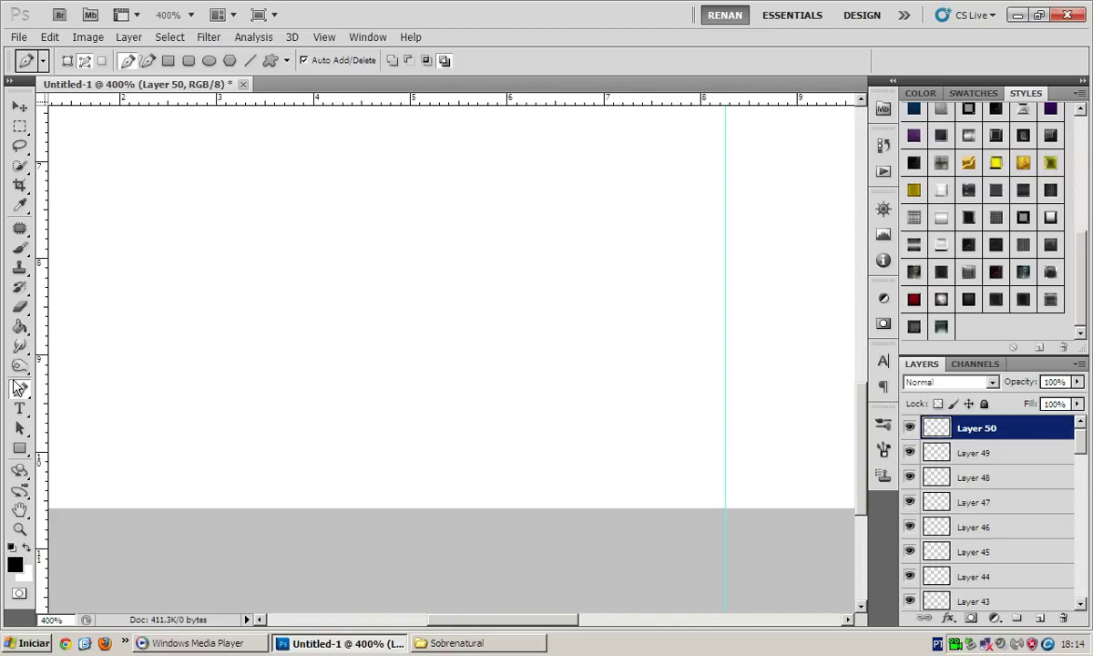
click(540, 389)
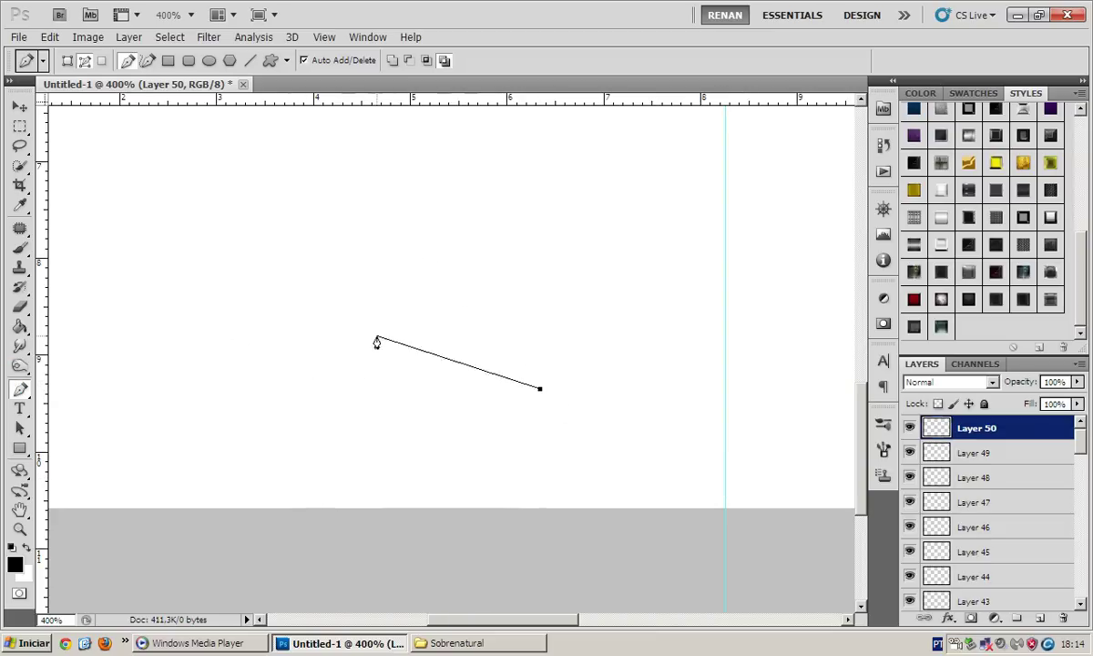
ctrl+click(510, 332)
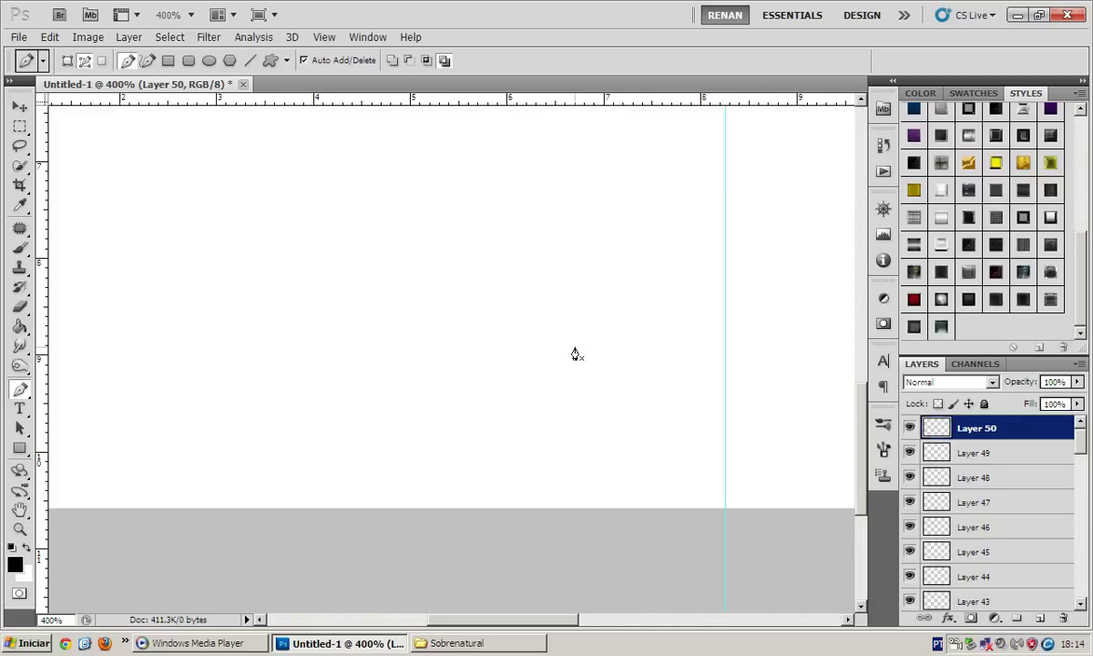
click(84, 61)
click(287, 61)
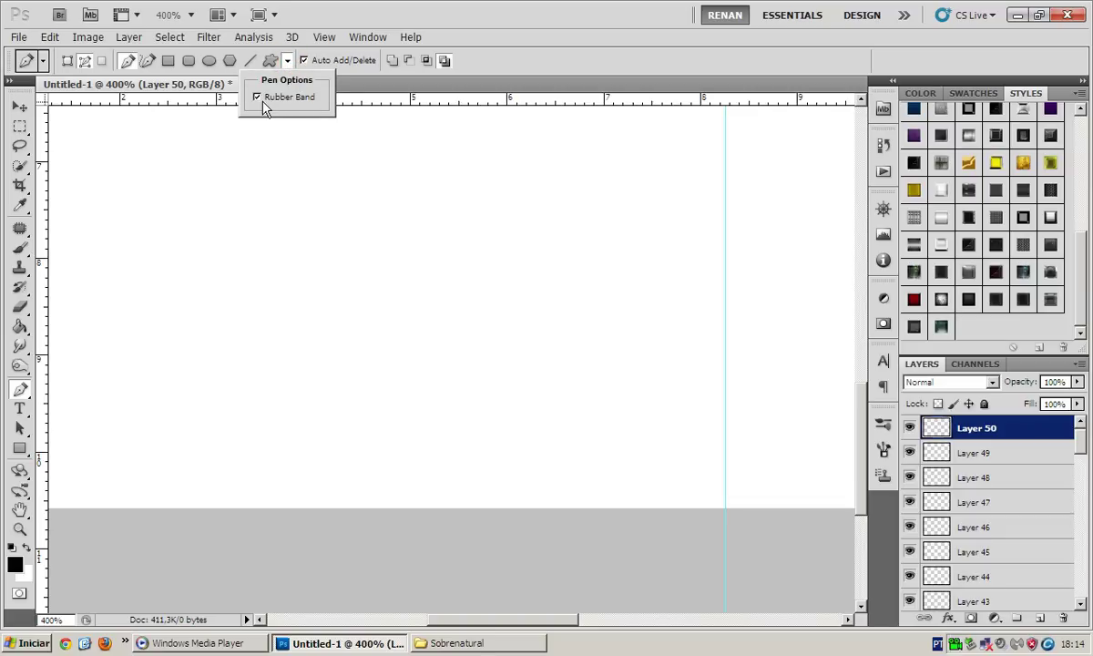
click(287, 61)
Trace a closed, thin tapered blade path leftward from the guide and back
click(724, 479)
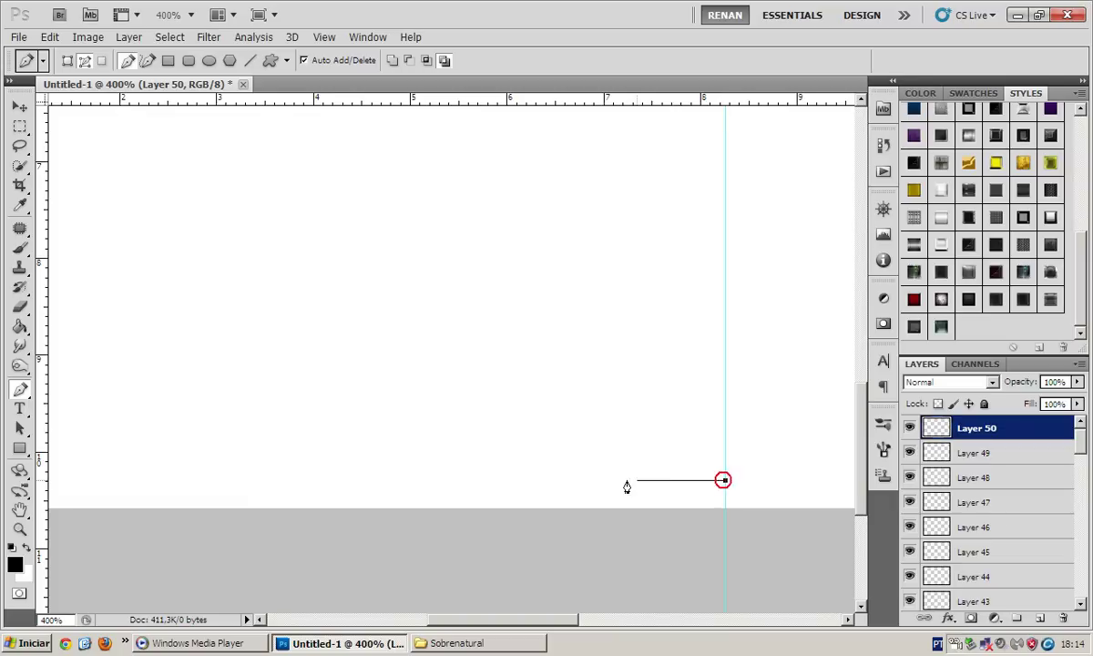
click(559, 470)
click(402, 471)
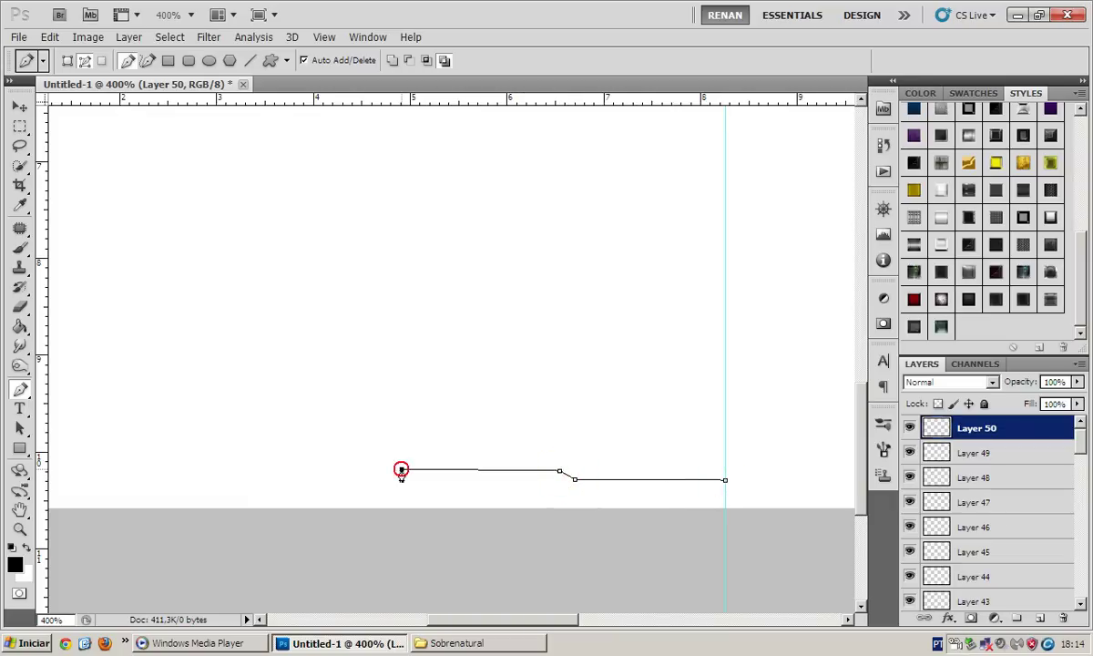
click(425, 464)
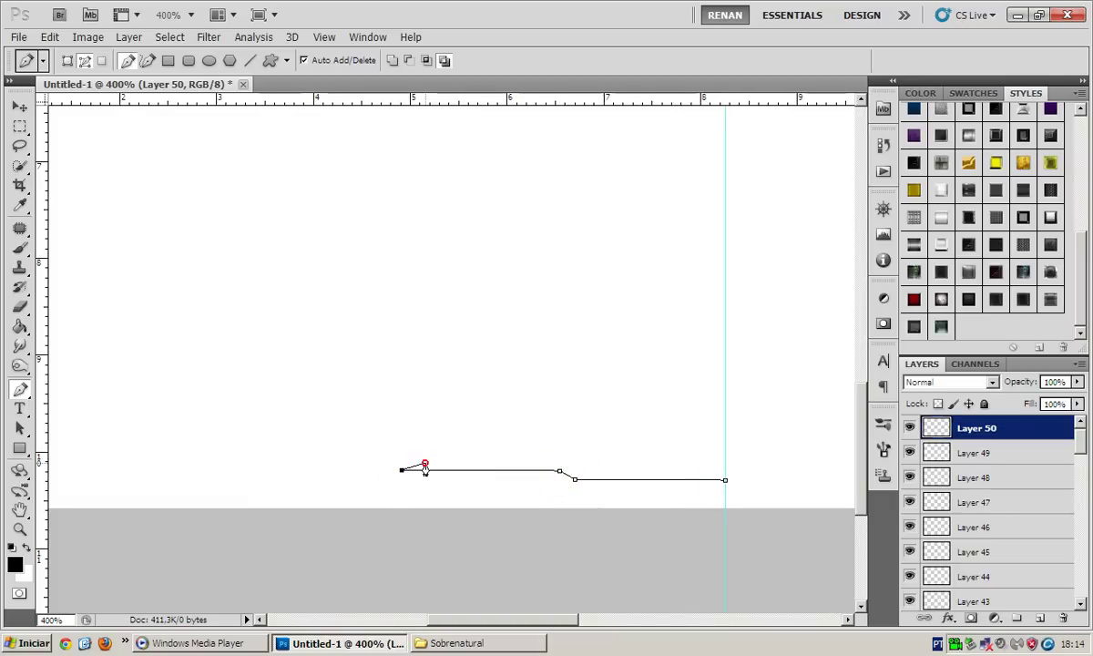
click(577, 464)
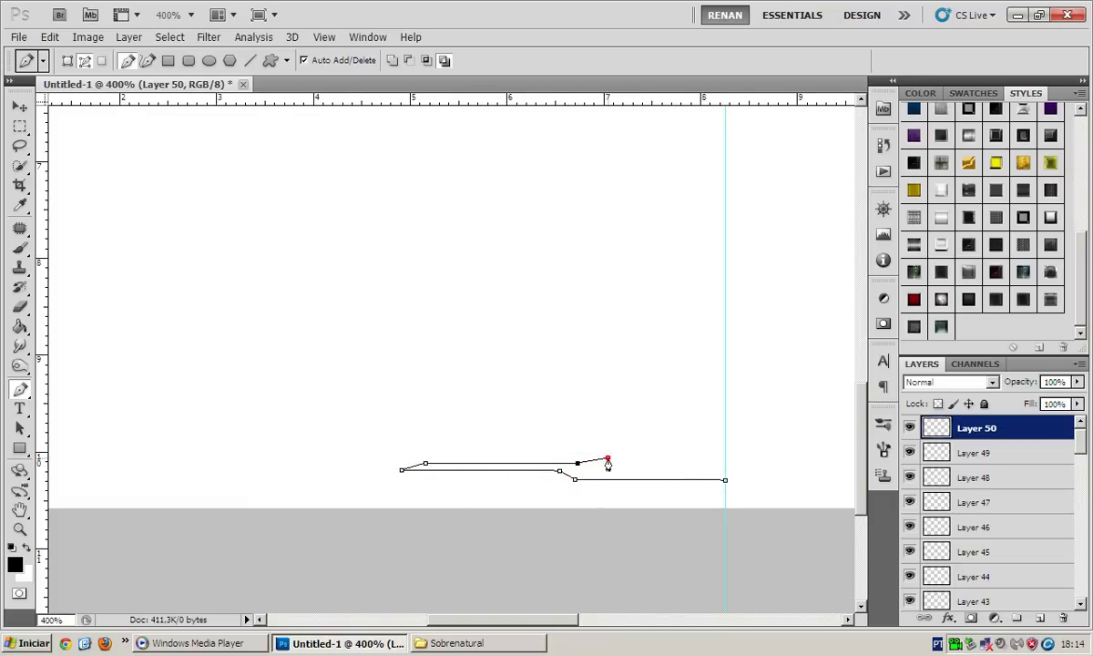
key(ctrl+z)
click(585, 460)
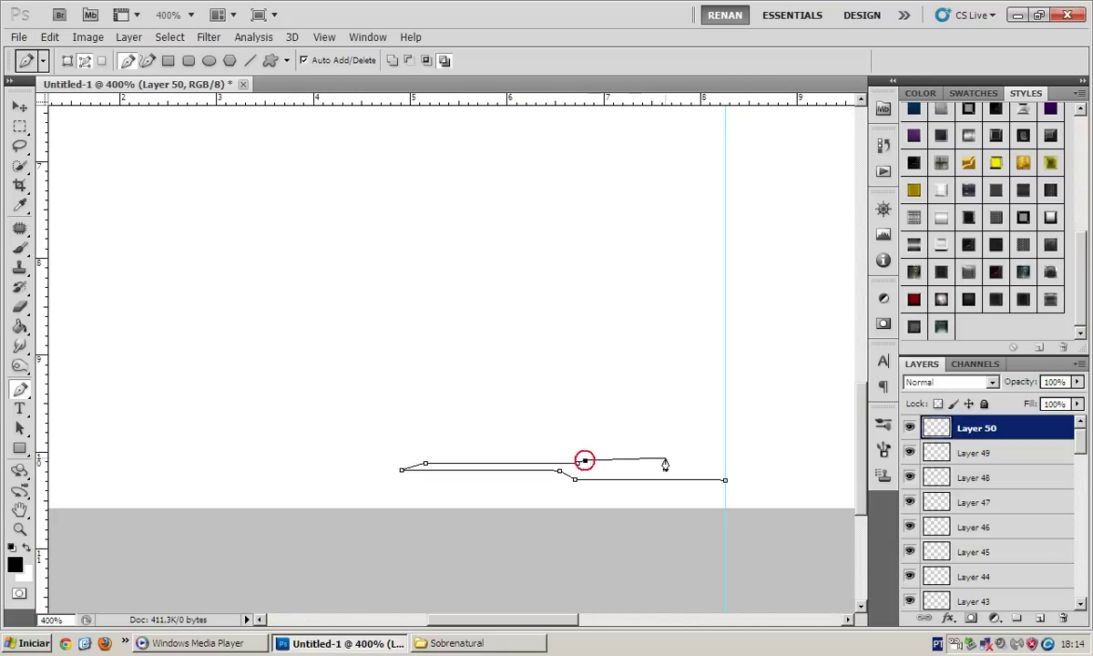
click(724, 462)
Fill the blade path with black and zoom in on the shape
right_click(690, 462)
click(721, 566)
key(Return)
key(ctrl+plus)
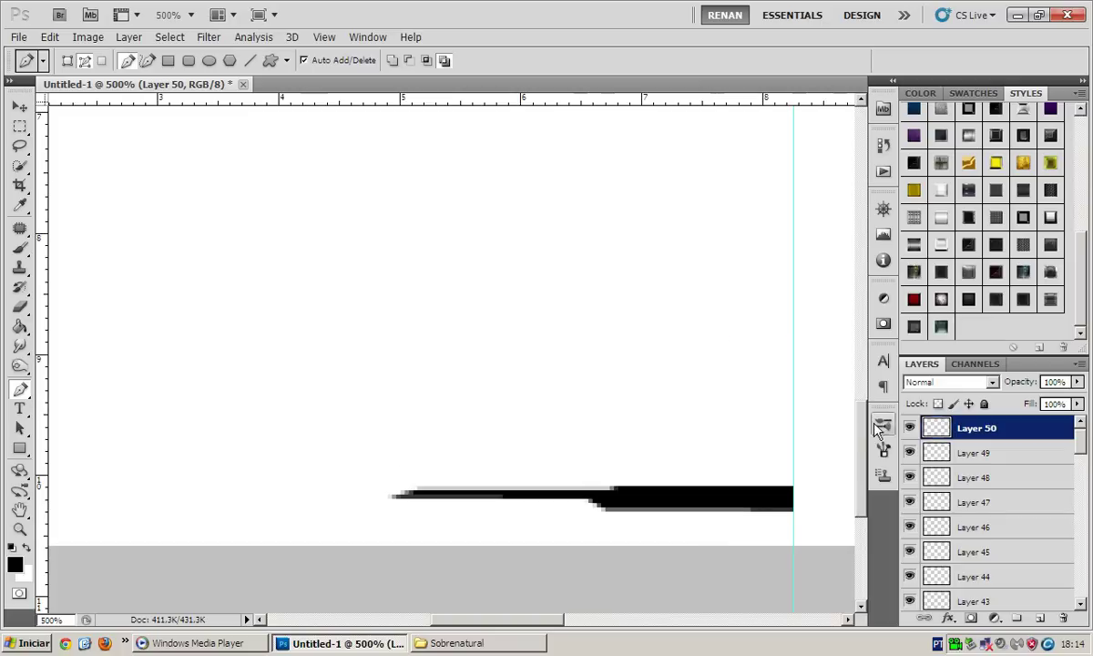
drag(503, 473, 421, 391)
scroll(422, 409, up, 2)
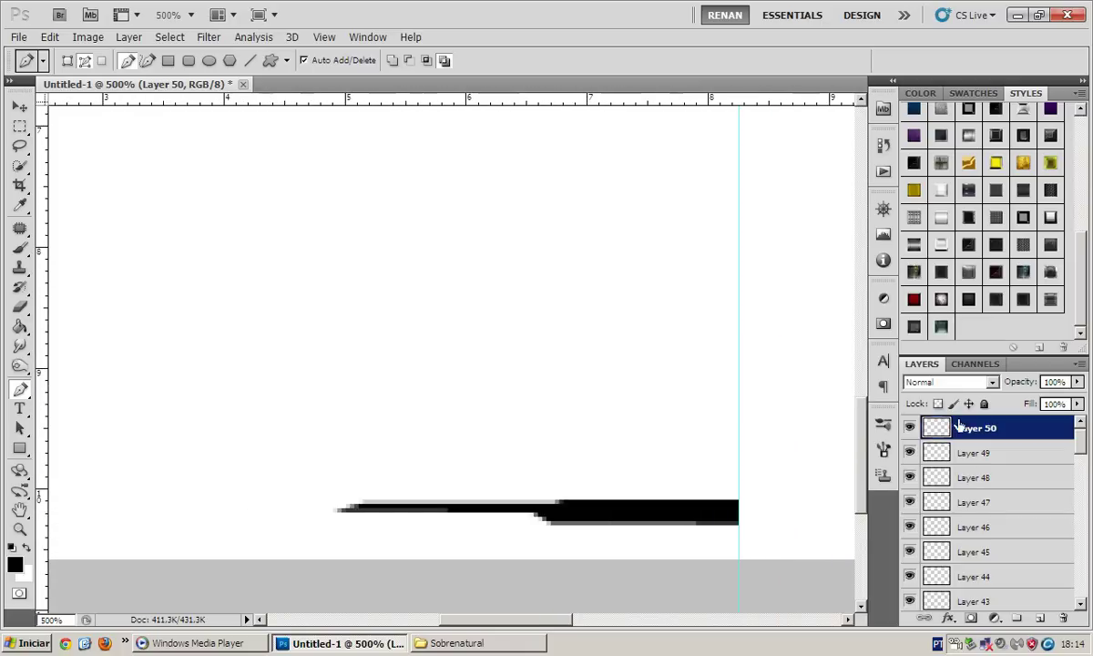
Apply preset styles from the Styles panel to the black blade
click(940, 326)
click(940, 326)
scroll(565, 508, down, 1)
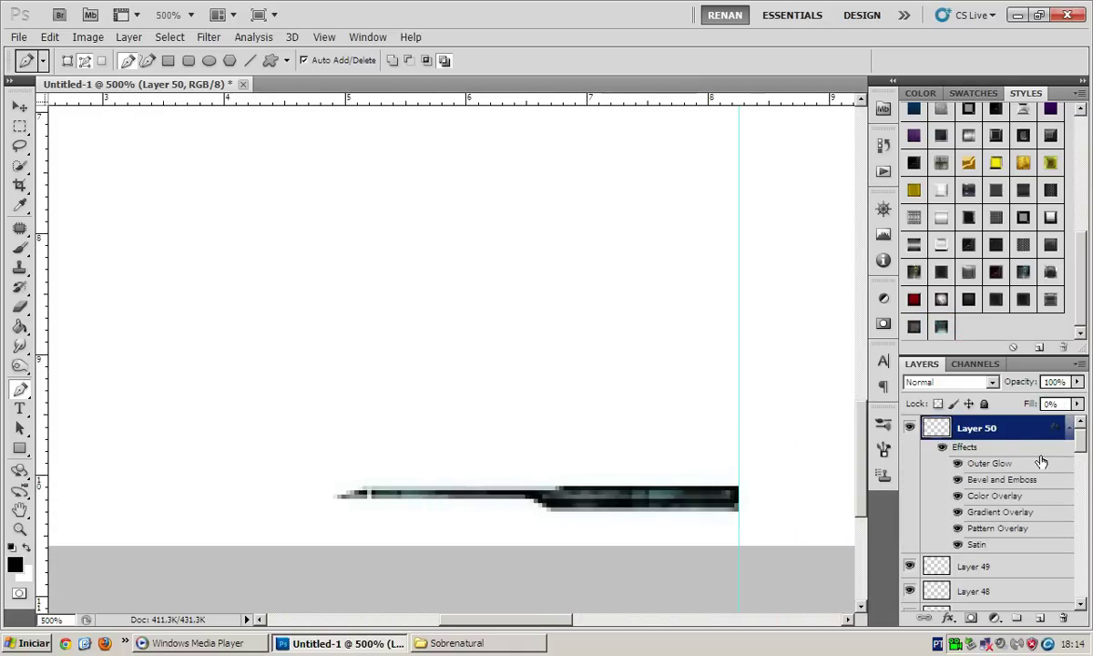
click(1065, 428)
Enable Satin and give the blade a #0f3250 Color Overlay in Hue mode
double_click(1053, 429)
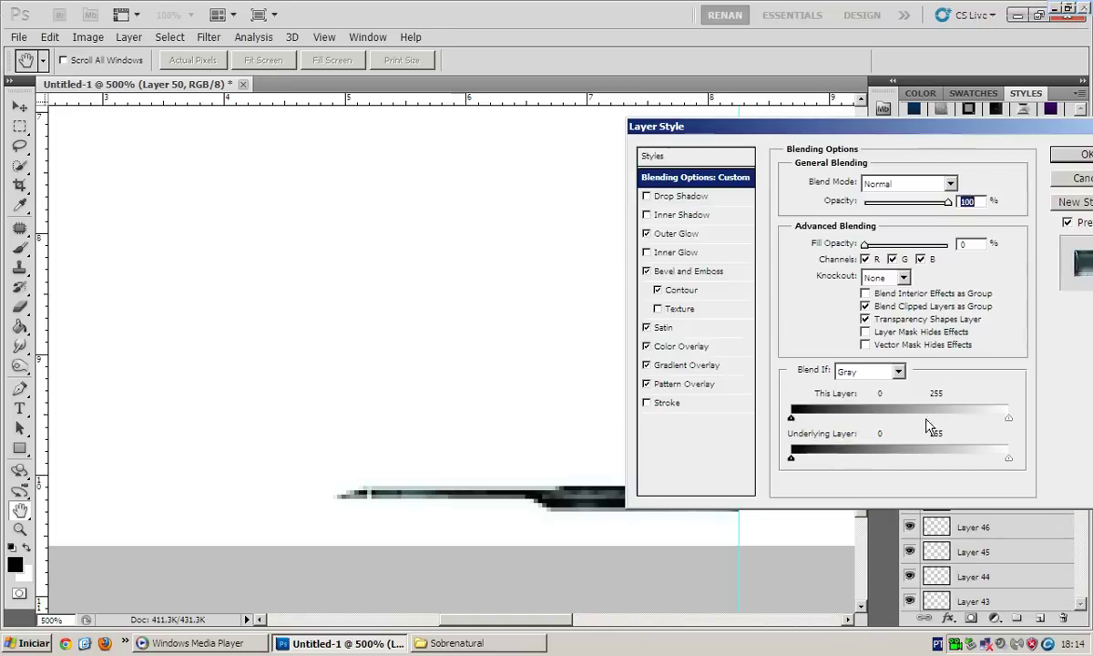
click(682, 346)
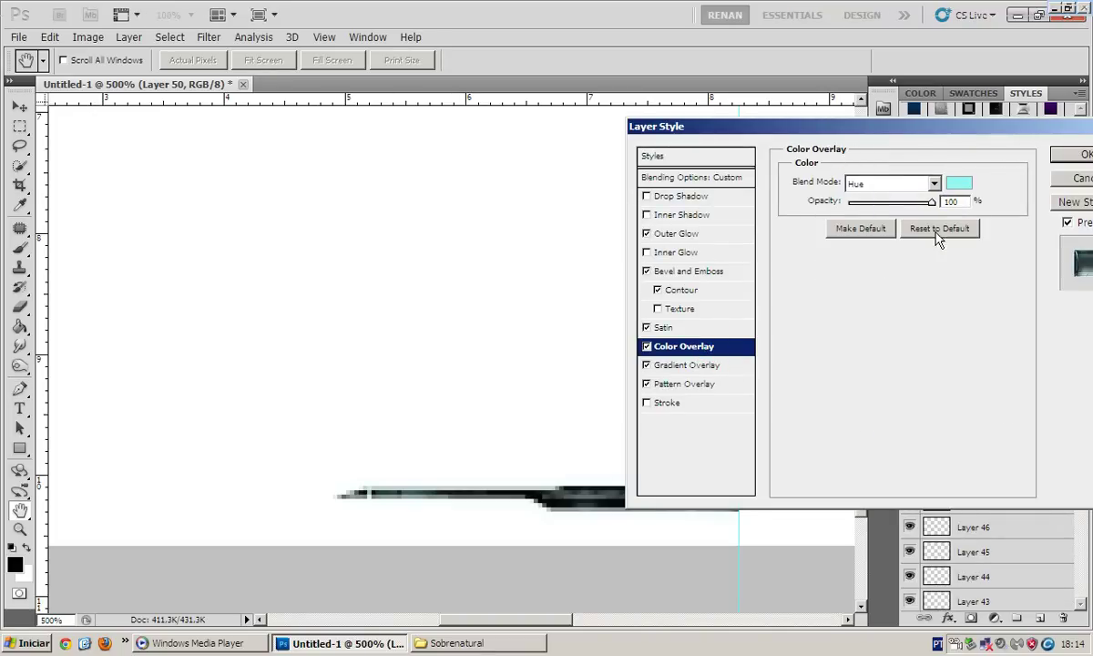
click(959, 182)
drag(901, 376, 908, 414)
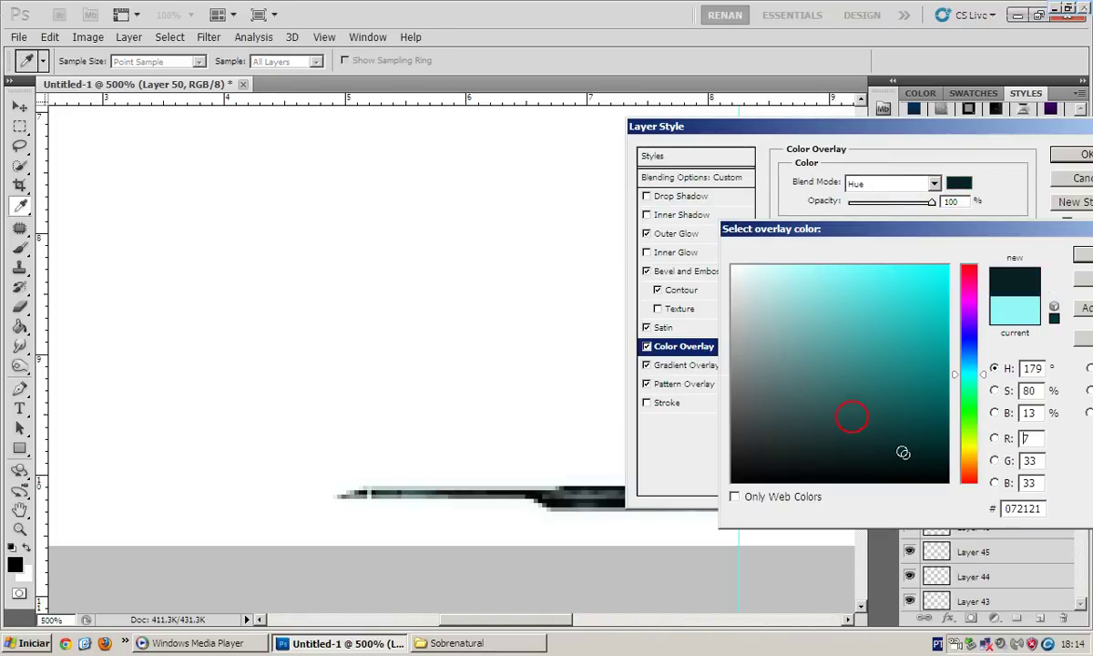
key(Return)
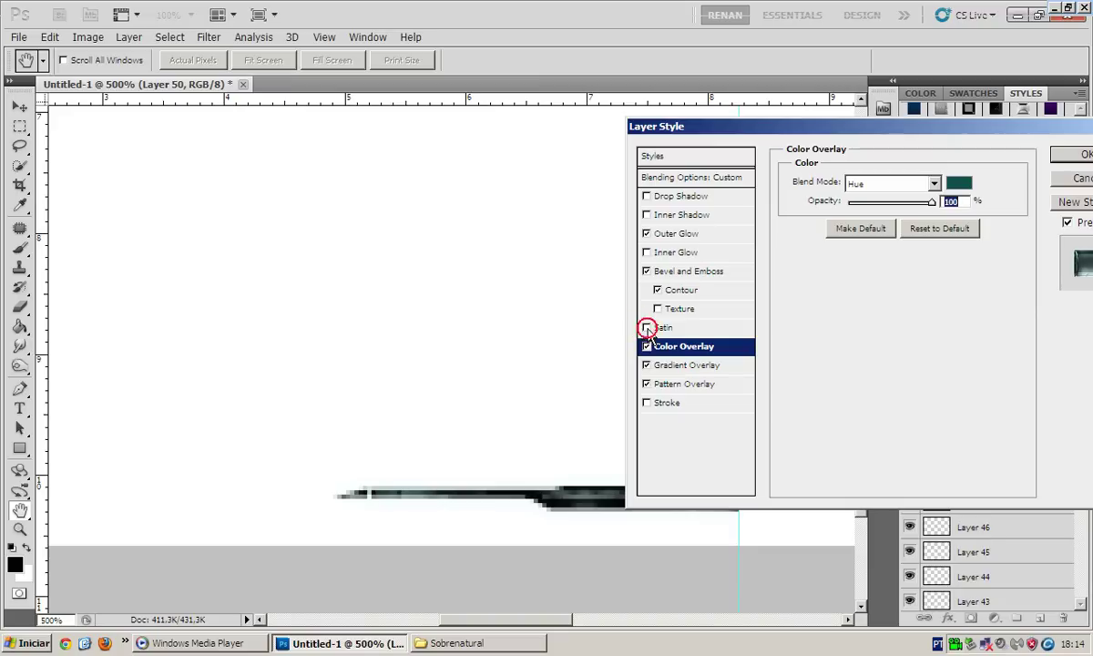
click(958, 182)
drag(982, 292, 972, 247)
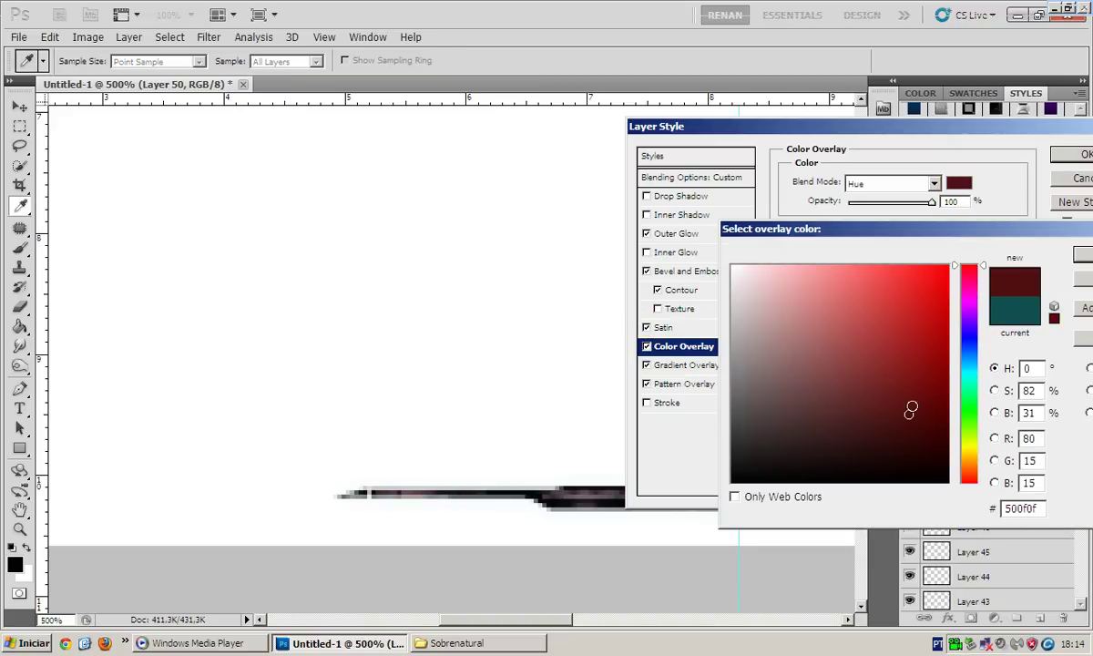
drag(968, 419, 967, 368)
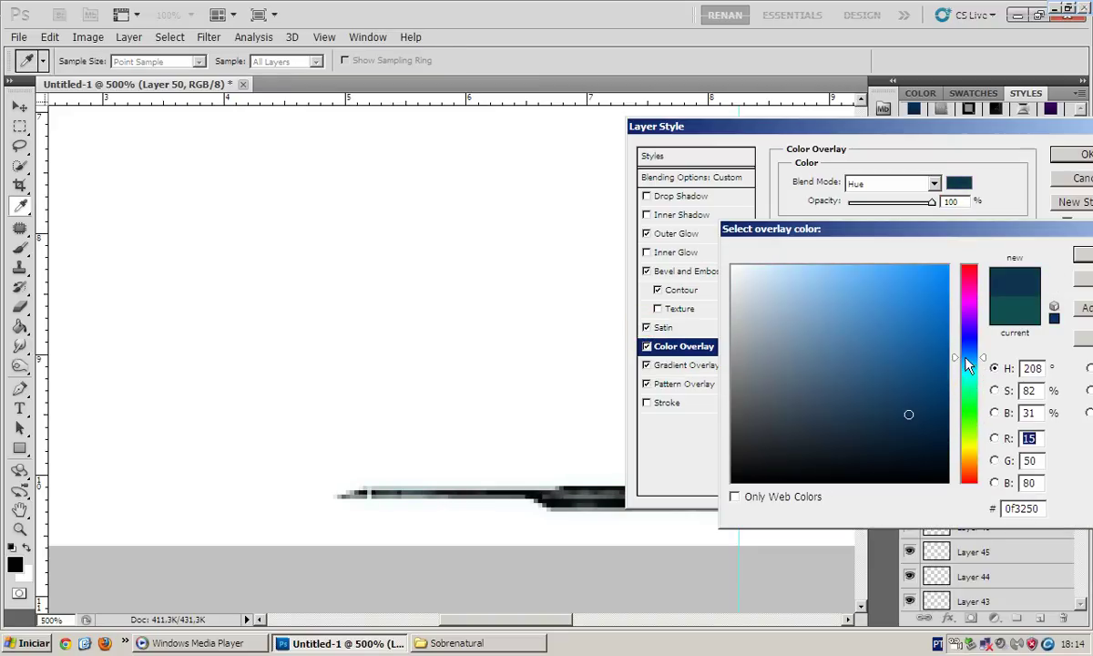
key(Return)
key(p)
key(Return)
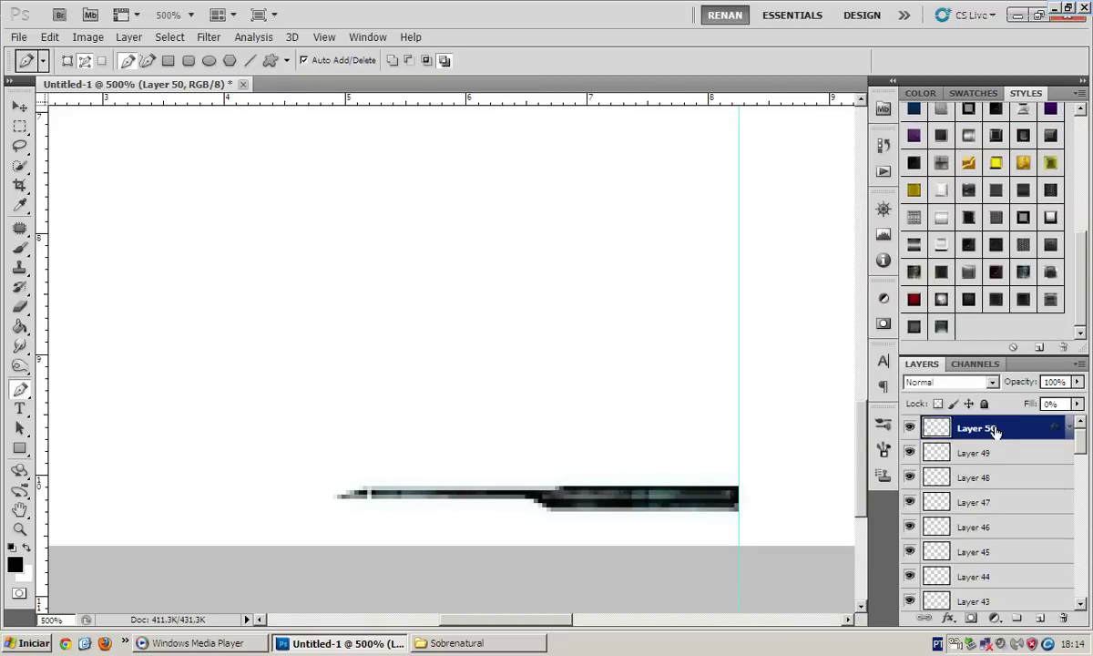
Add a new empty Layer 51 above Layer 50
click(972, 452)
scroll(564, 460, down, 2)
scroll(605, 461, left, 2)
scroll(614, 456, right, 2)
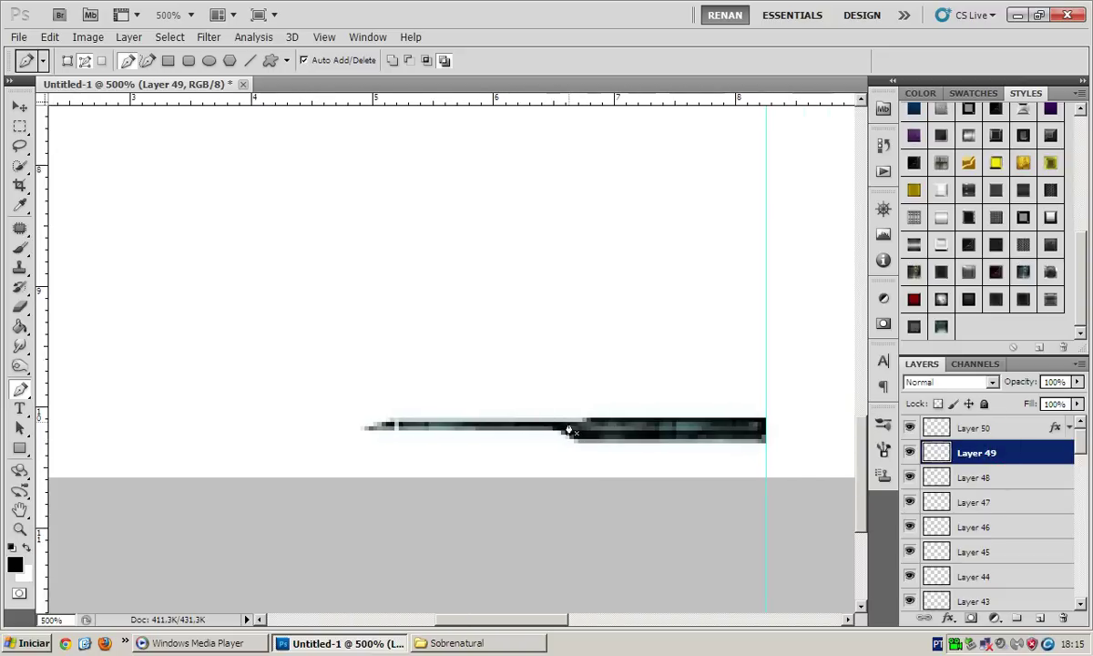
click(977, 438)
click(1039, 617)
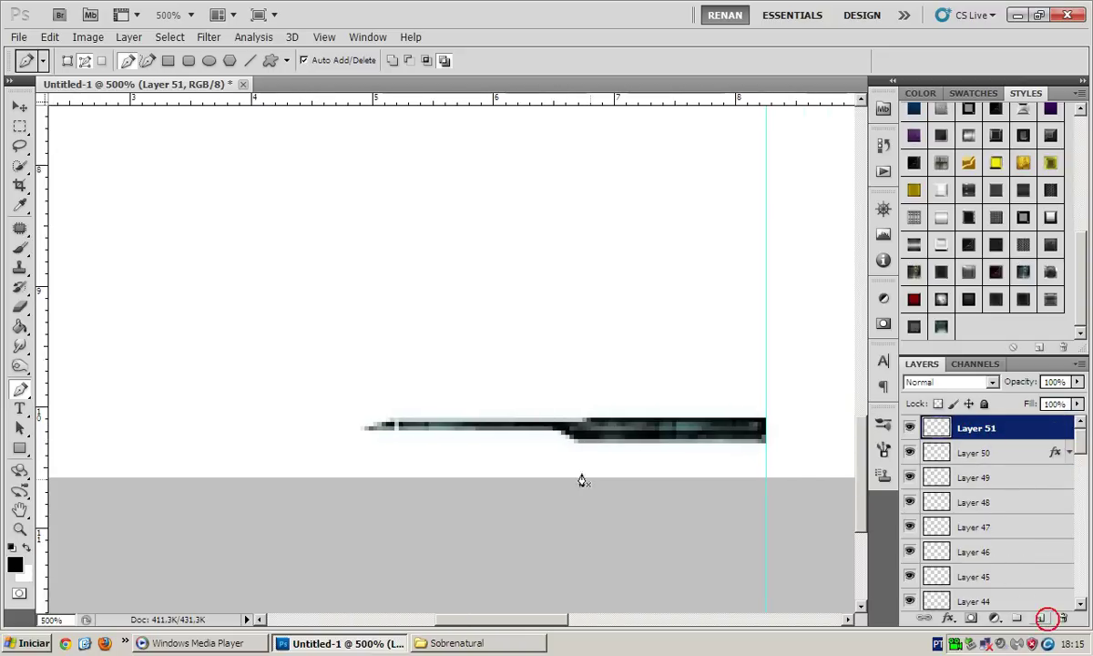
Trace a strip over the blade's thick right end and fill it with black
drag(577, 428, 592, 423)
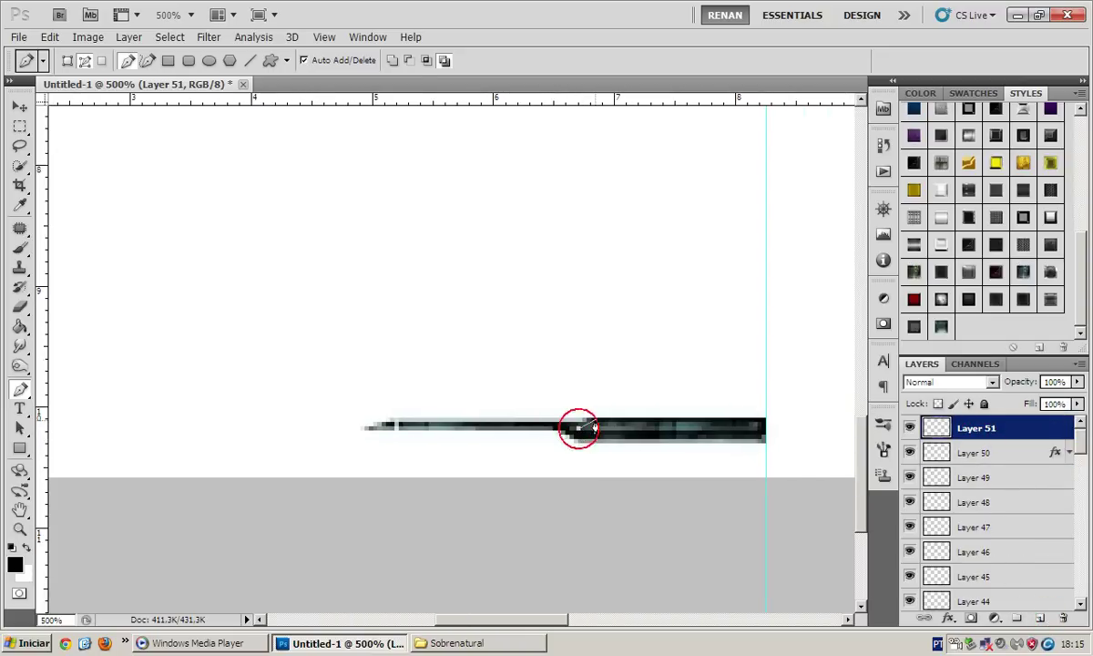
click(765, 421)
click(766, 434)
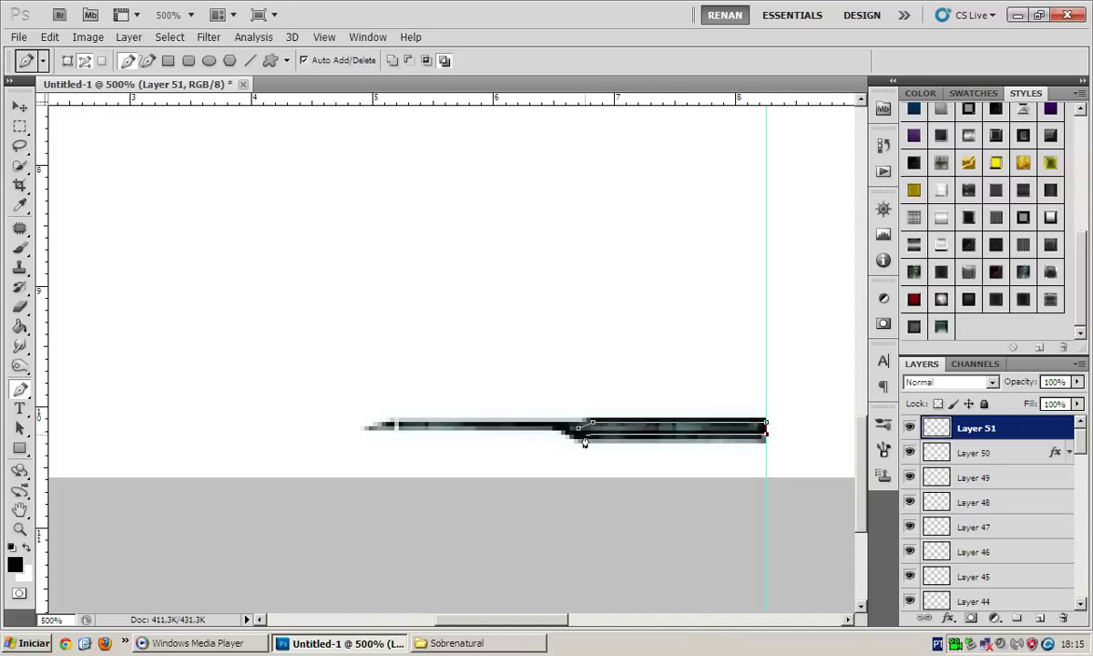
click(577, 430)
right_click(655, 423)
click(690, 528)
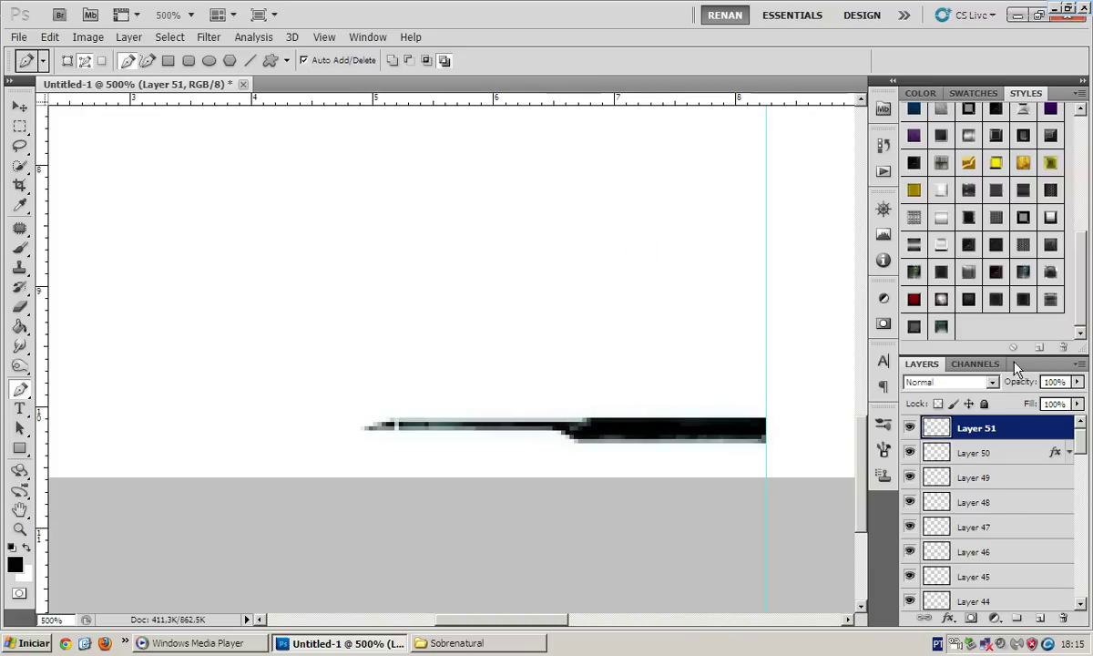
Try several Styles panel presets on the strip, including patterned and bluish textured ones
click(968, 300)
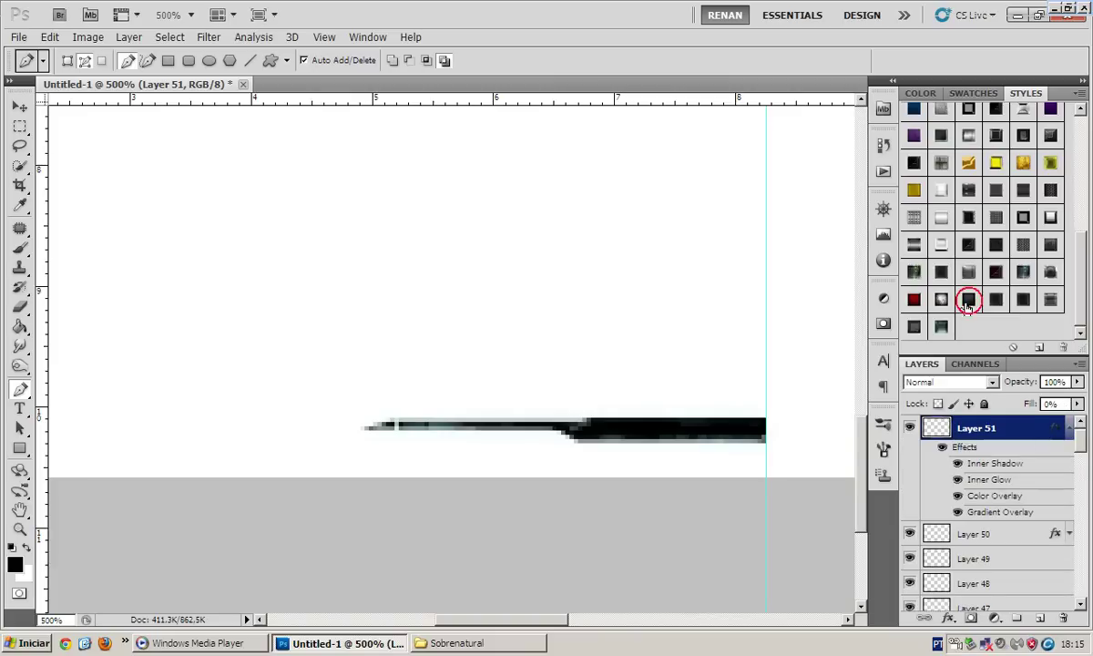
click(1069, 428)
click(913, 244)
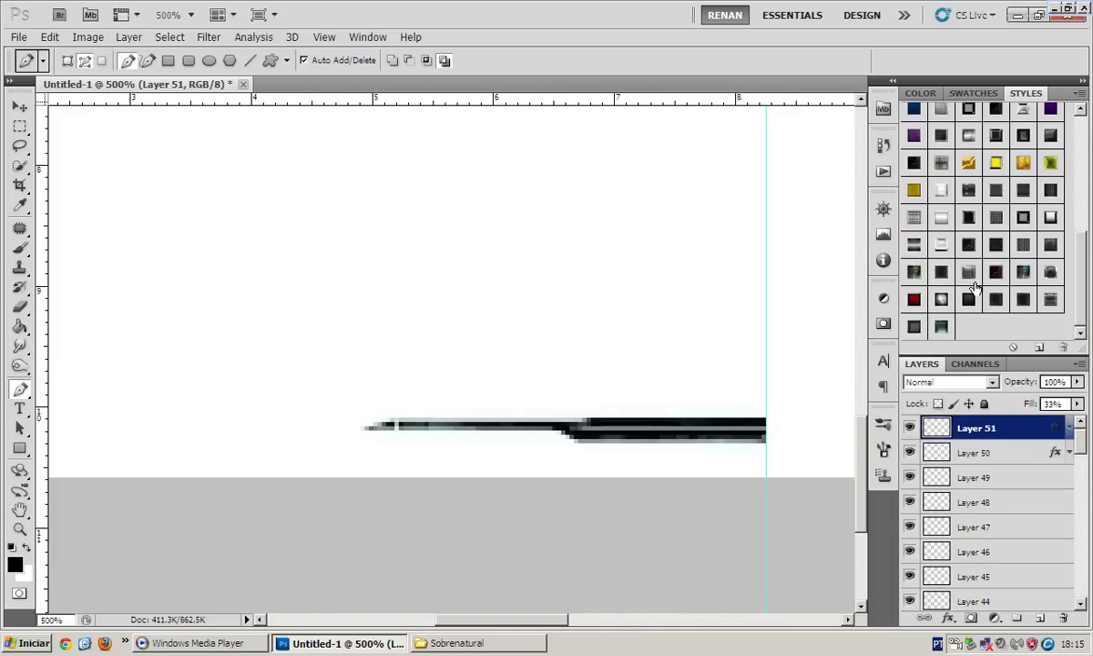
click(968, 244)
click(1022, 246)
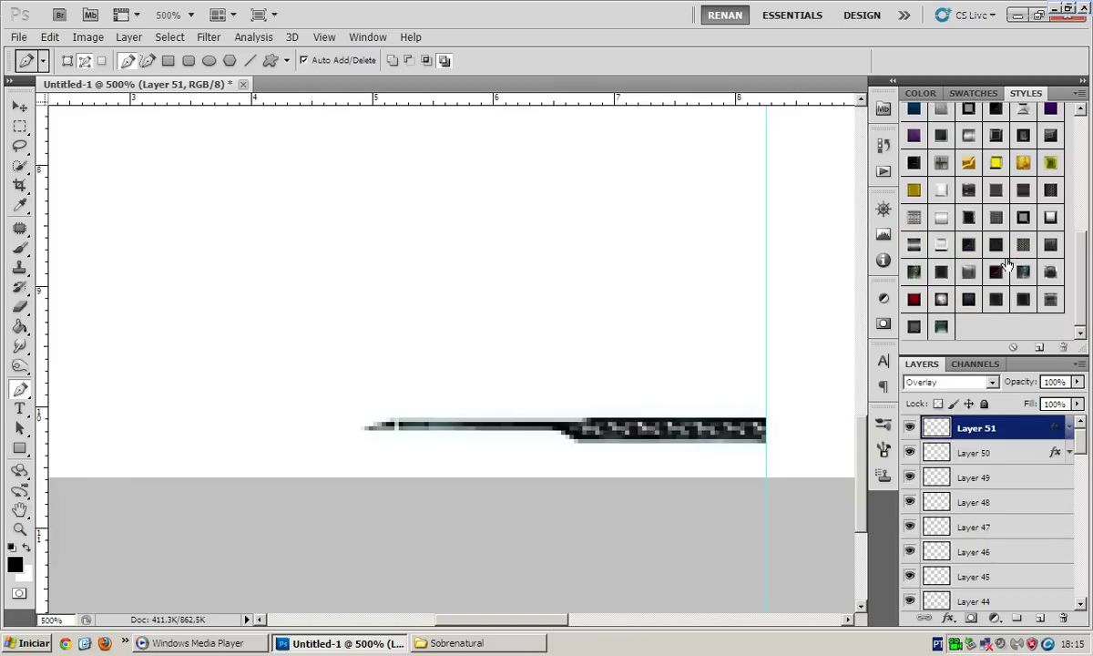
click(968, 217)
scroll(976, 255, up, 2)
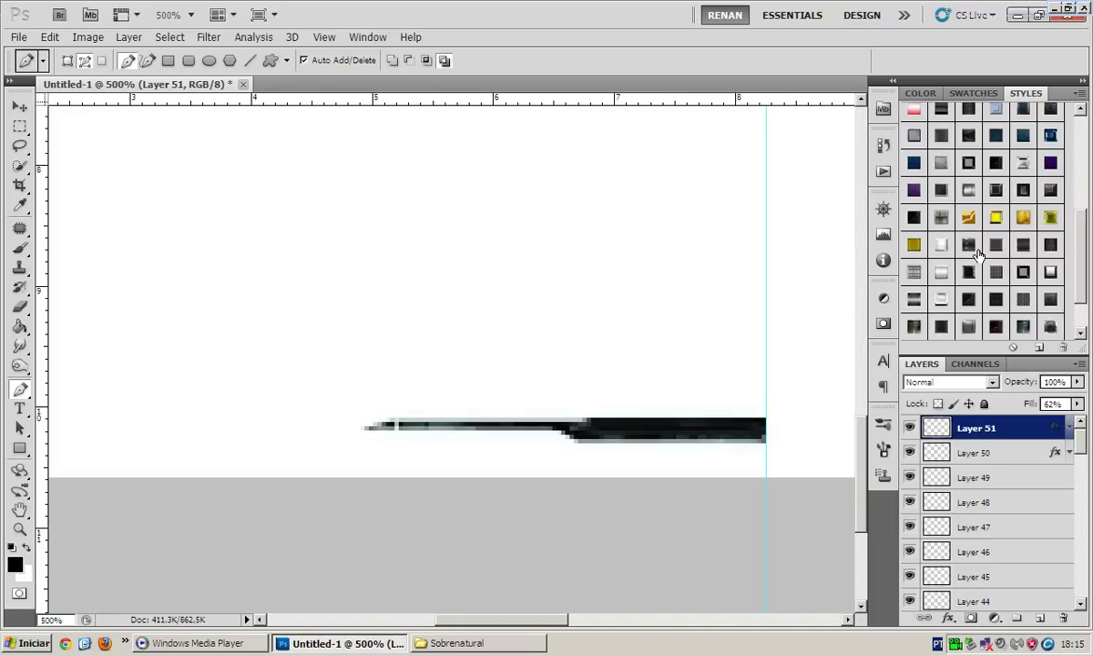
click(965, 241)
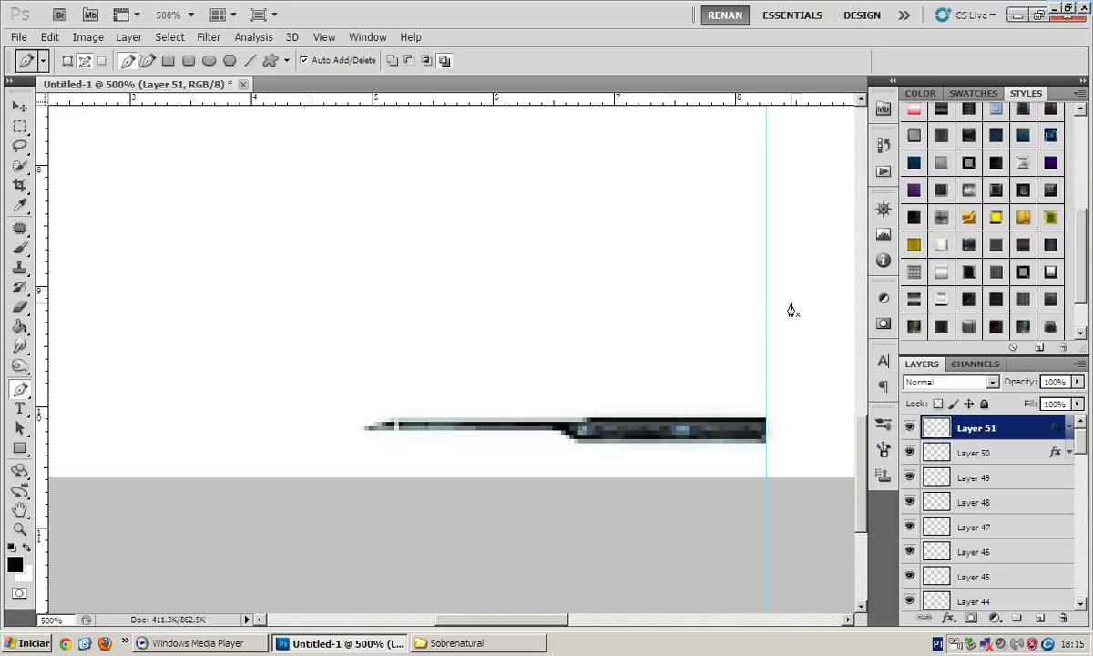
click(996, 244)
click(1023, 244)
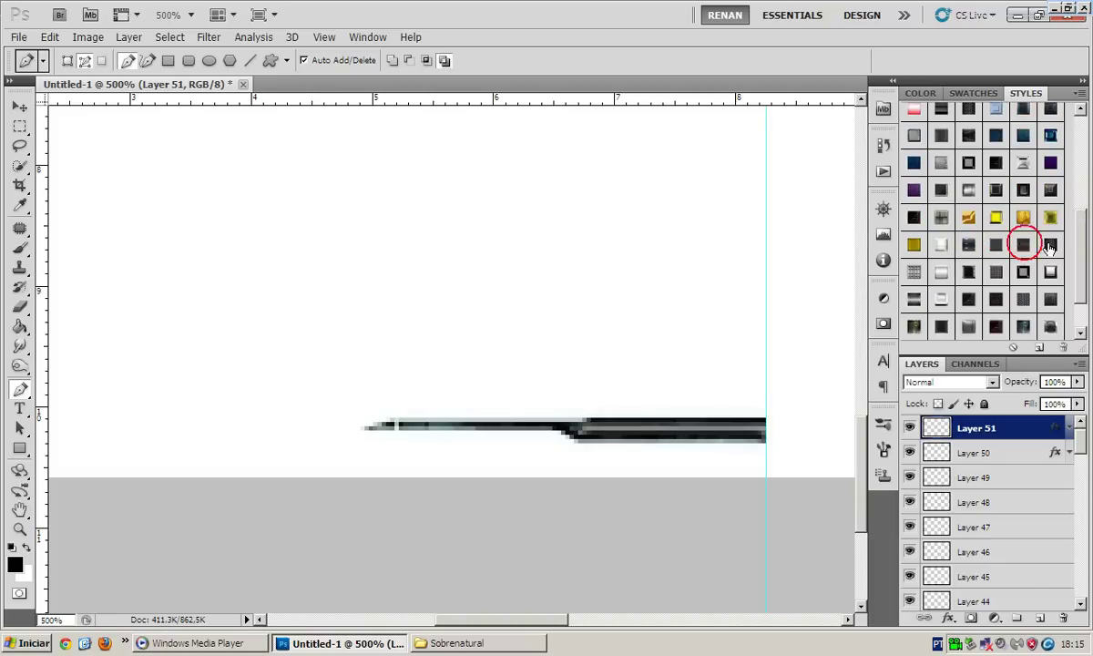
scroll(986, 228, up, 1)
scroll(988, 227, up, 1)
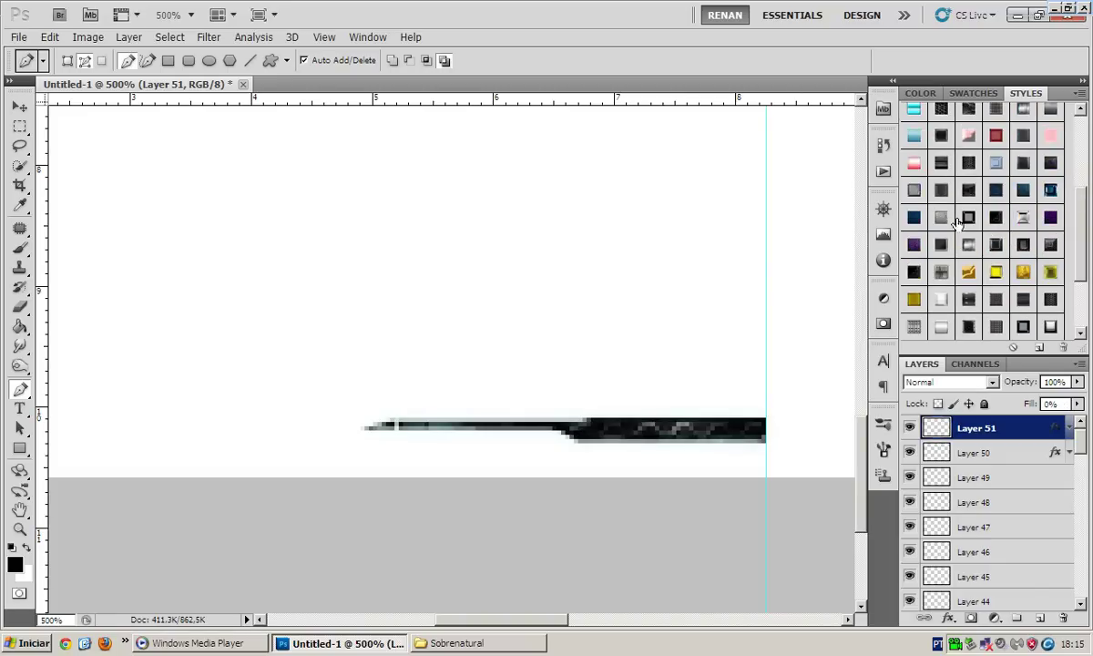
Settle on a dark textured preset style for the strip after trying metallic and teal-grey ones
click(939, 225)
scroll(946, 263, down, 3)
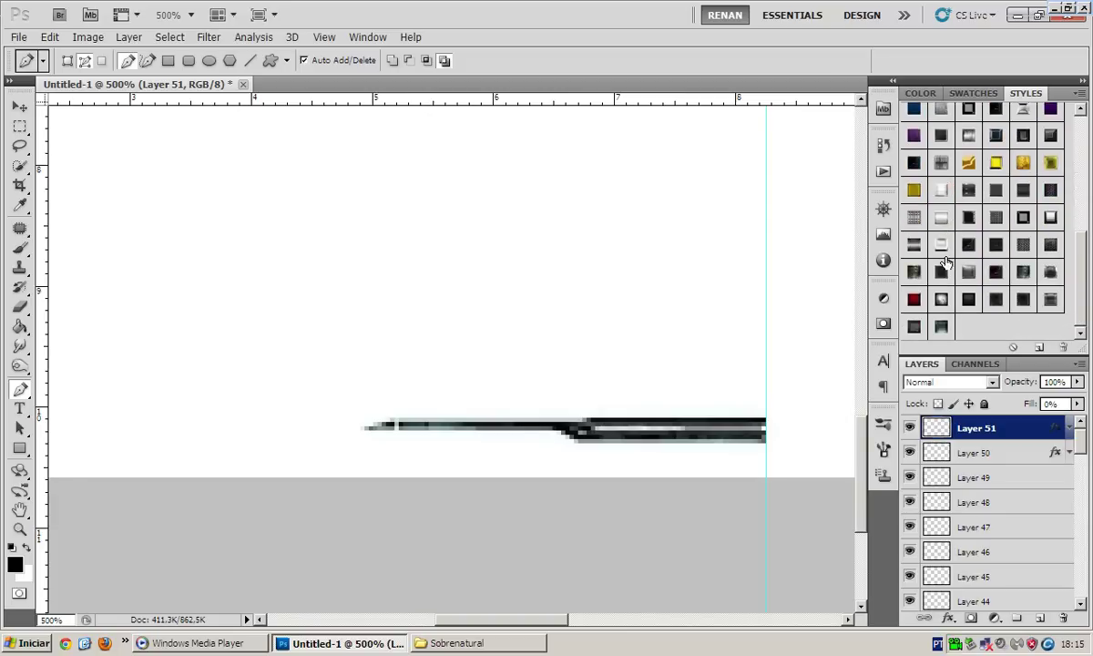
click(915, 246)
click(914, 297)
click(996, 298)
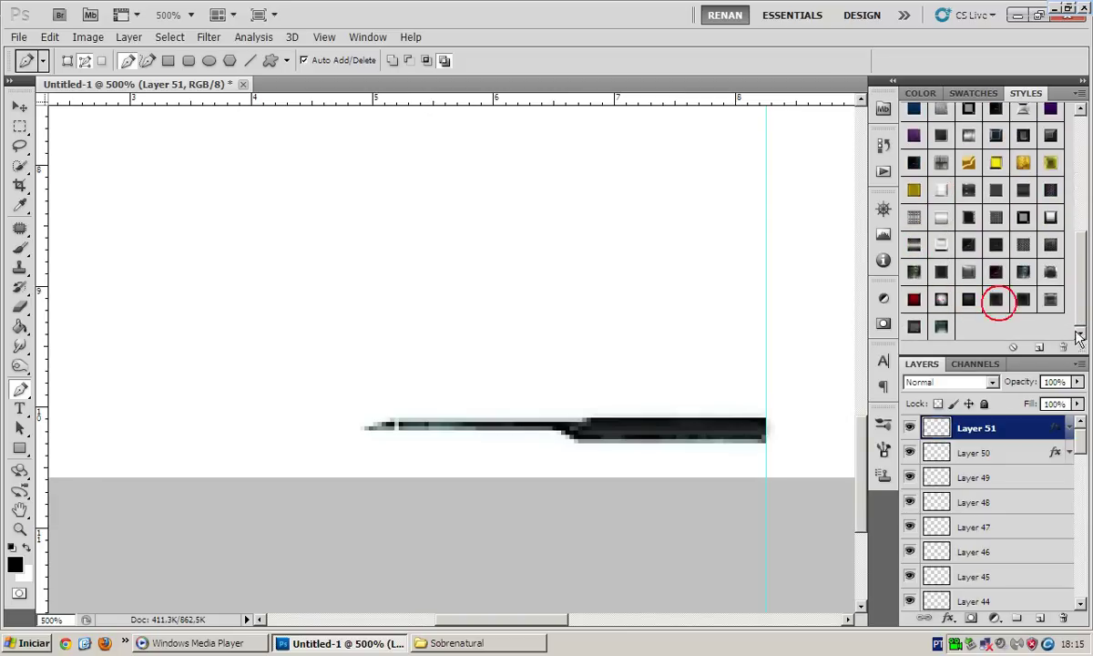
click(1021, 301)
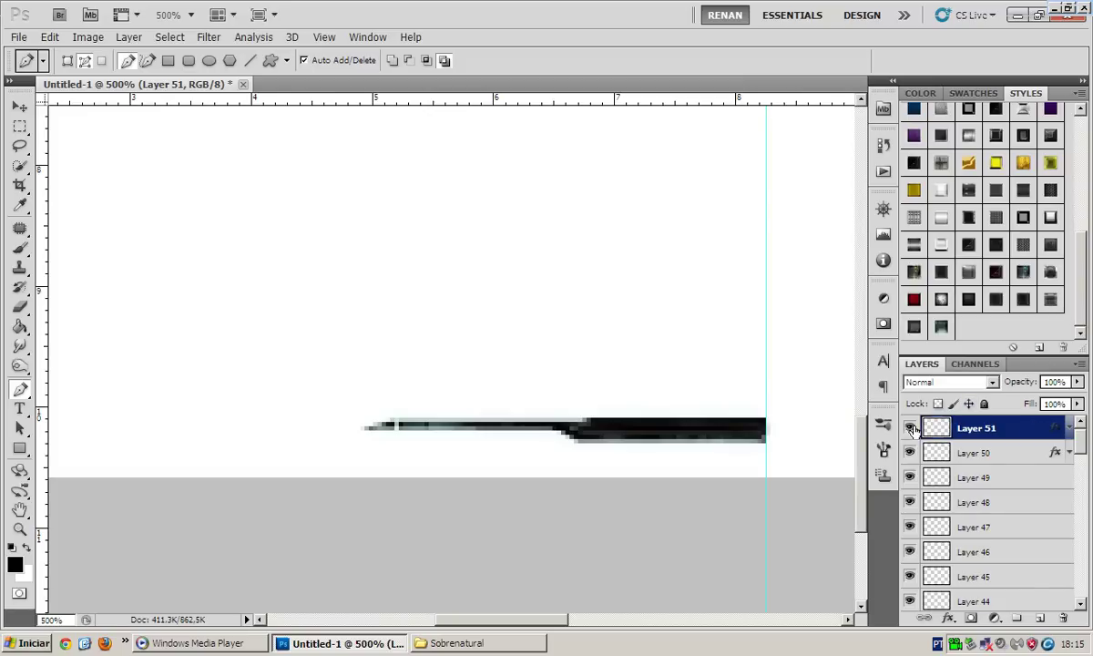
click(941, 324)
scroll(965, 255, up, 5)
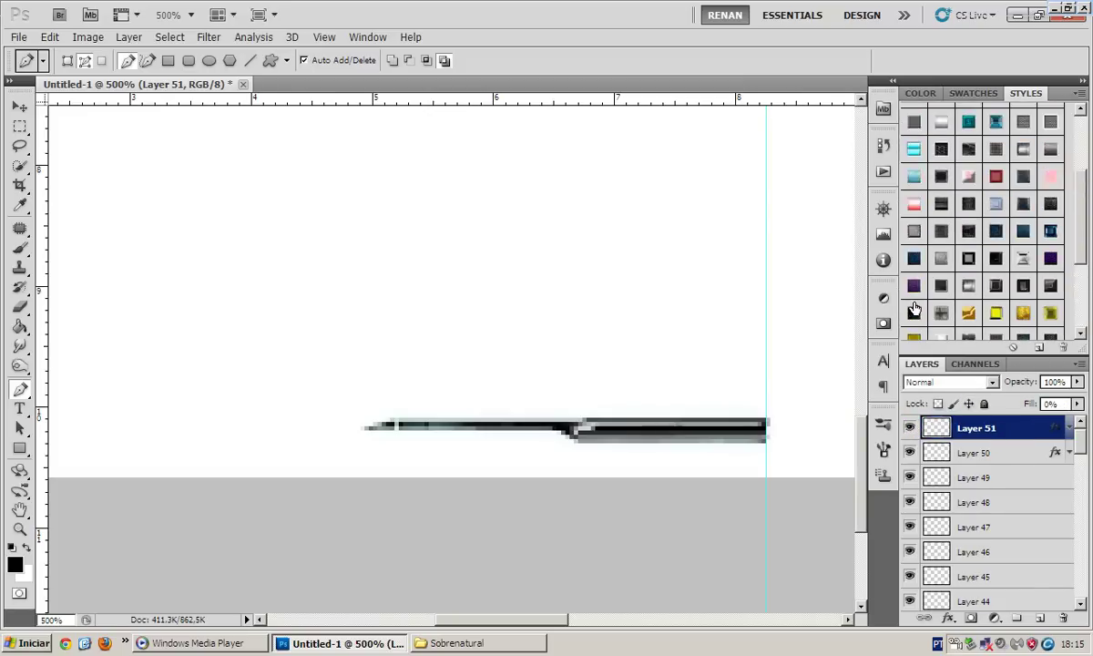
click(964, 234)
scroll(965, 246, down, 5)
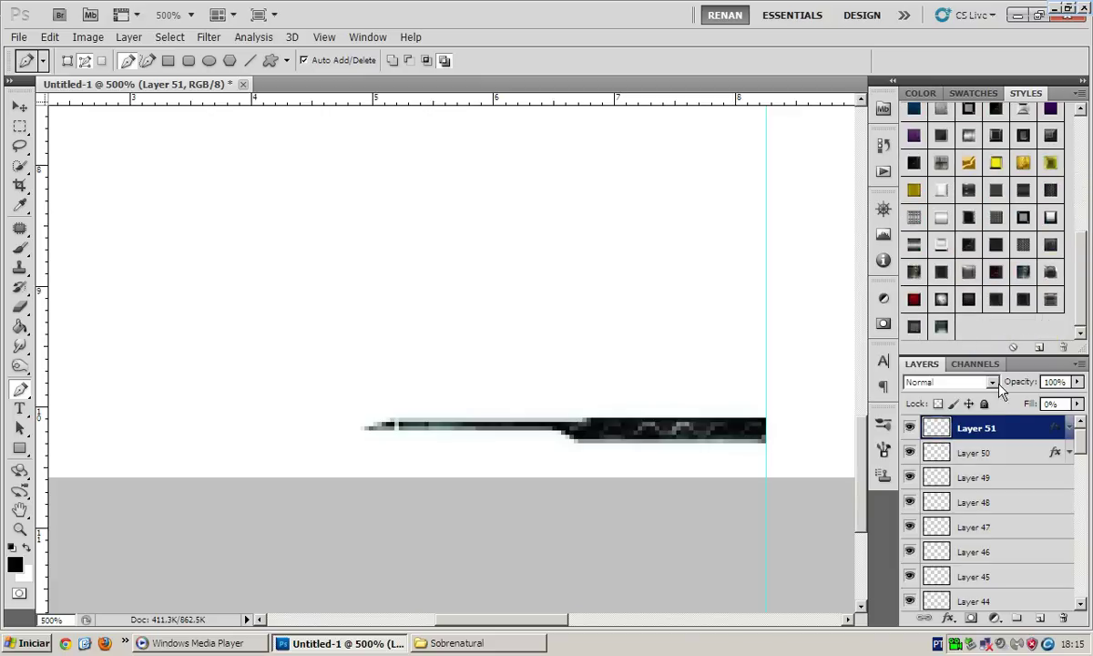
click(993, 477)
Draw a closed pen path at the stroke's step and fill it with black
click(582, 421)
click(616, 409)
click(788, 412)
click(807, 428)
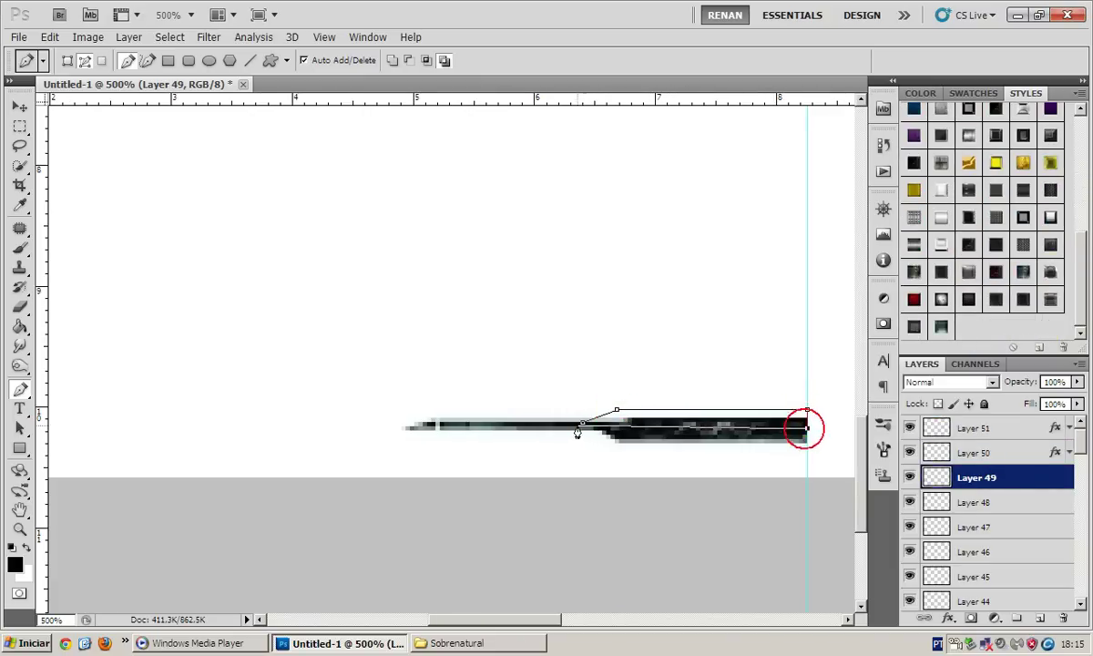
click(582, 424)
right_click(634, 392)
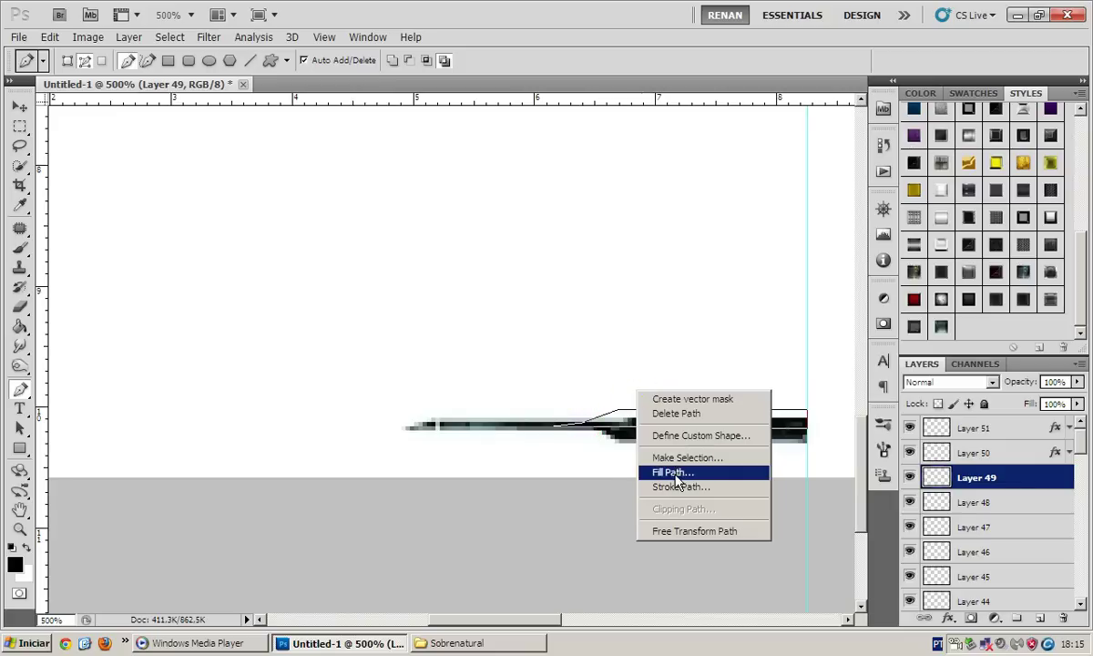
click(673, 470)
key(Return)
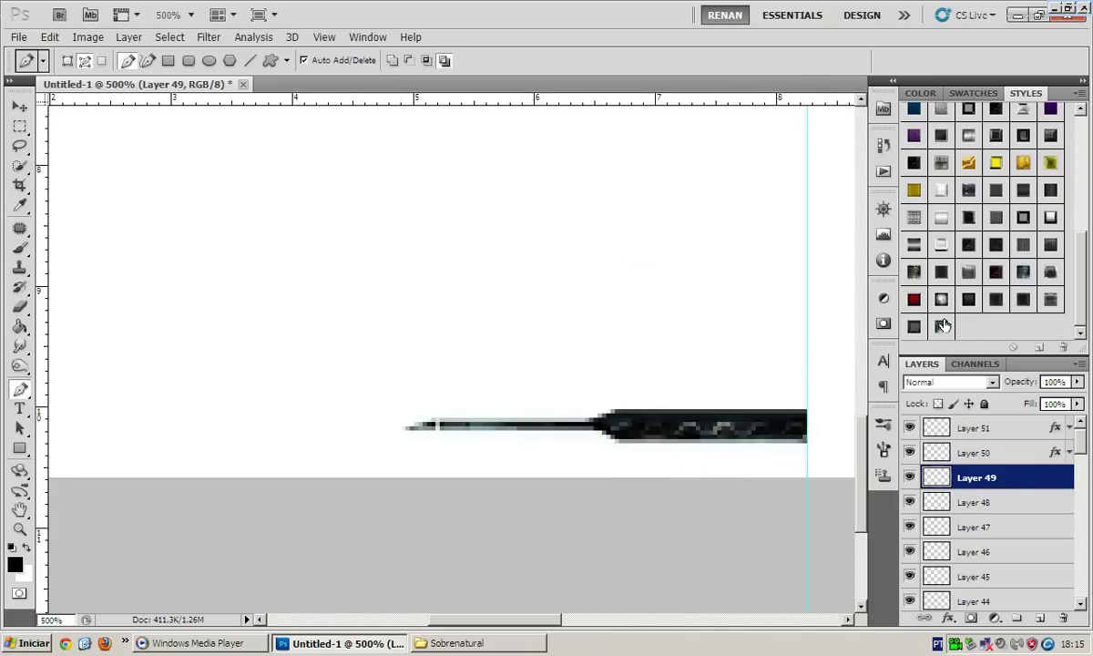
Apply a preset style to Layer 49's new shape
click(942, 326)
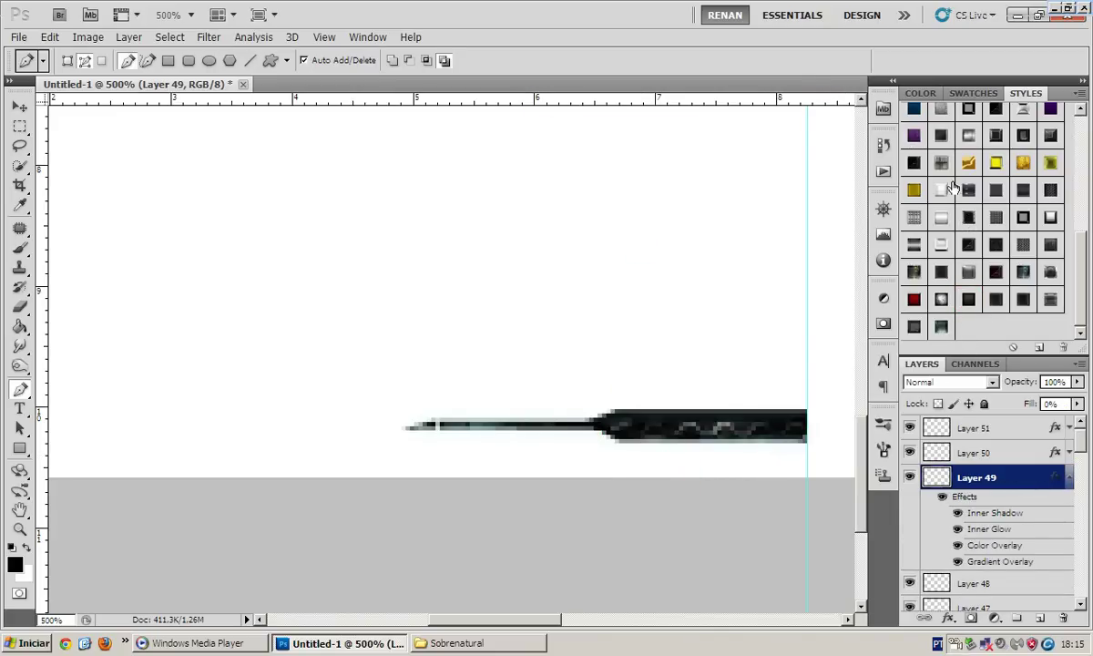
scroll(956, 173, up, 1)
click(967, 128)
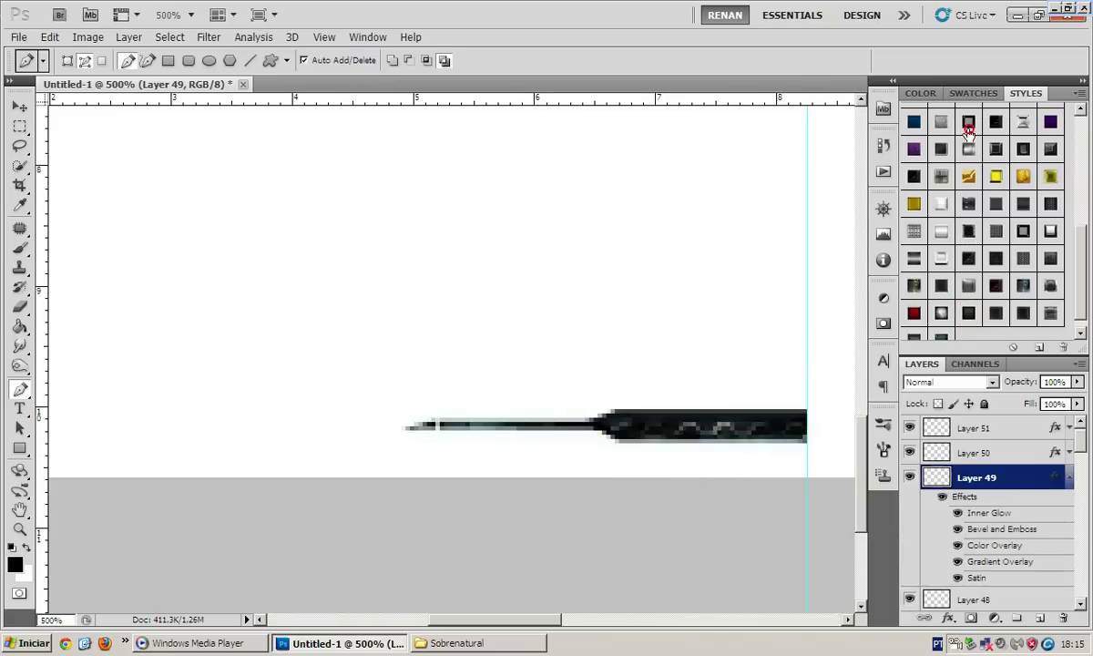
click(1069, 483)
On Layer 48, trace the long blade outline along the thin stroke
click(929, 504)
drag(637, 454, 702, 439)
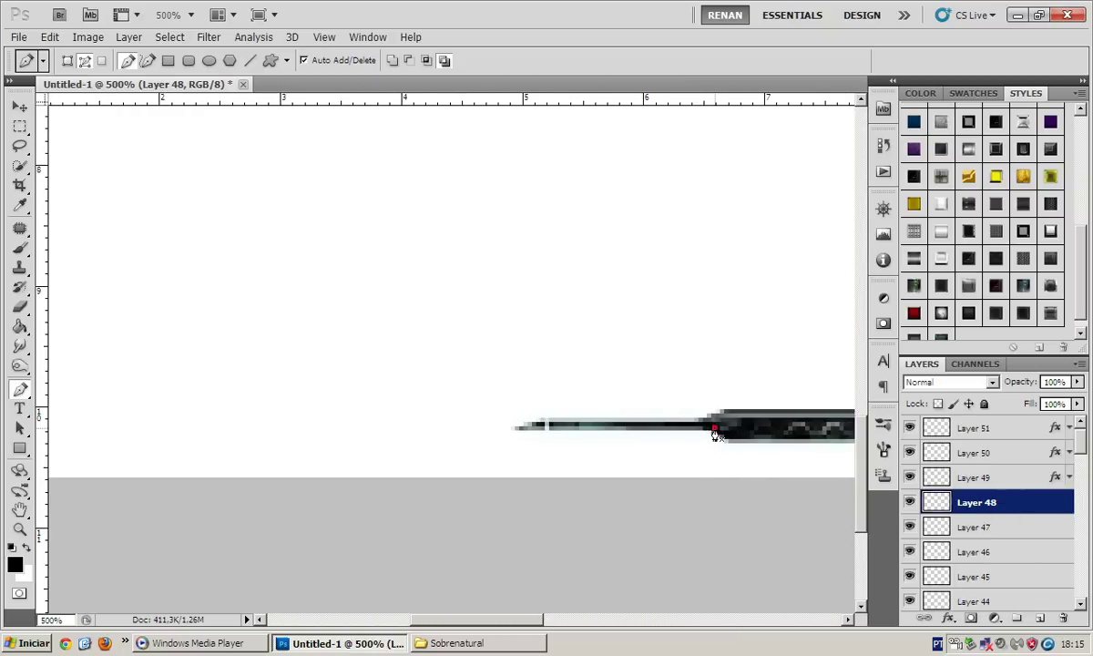
drag(487, 437, 462, 428)
click(463, 427)
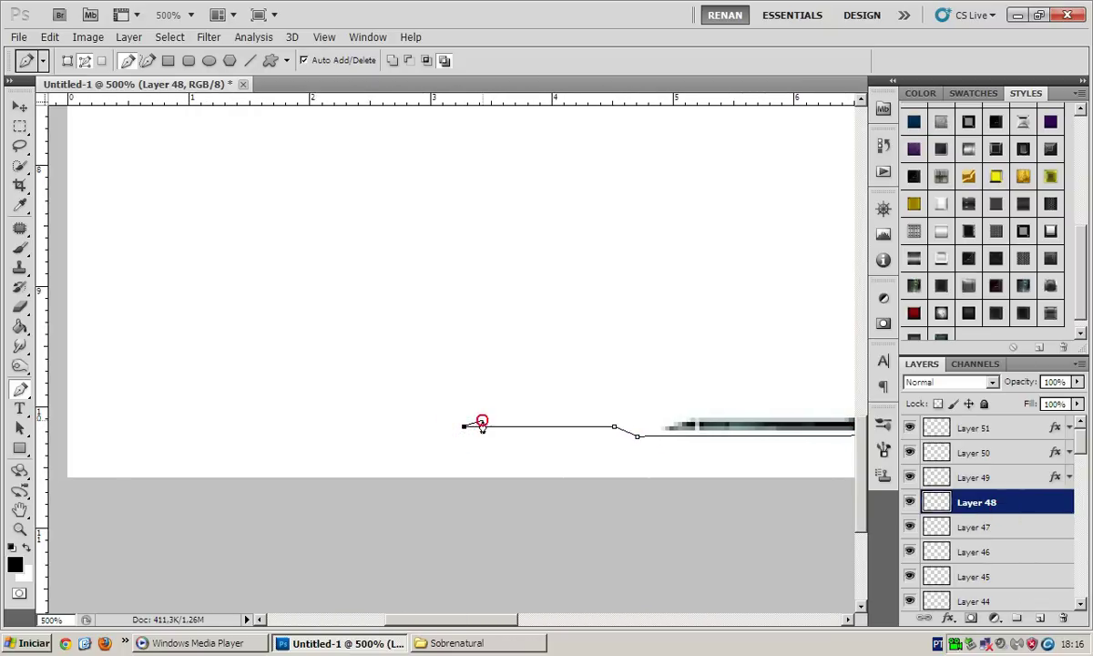
click(488, 417)
scroll(488, 417, right, 5)
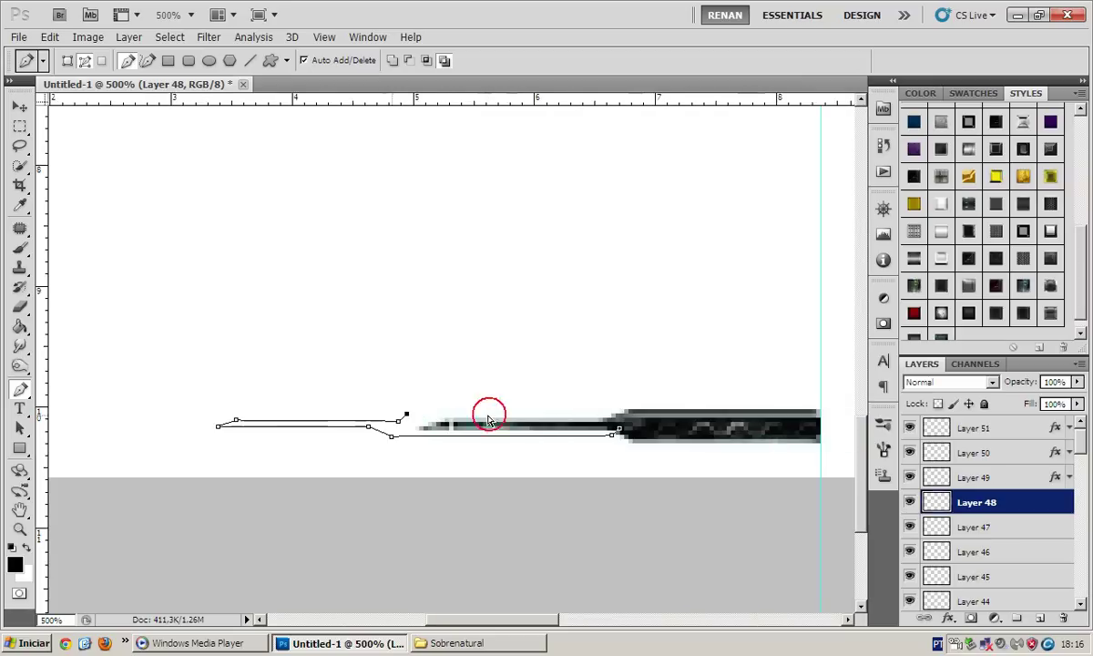
click(487, 417)
click(502, 408)
Close the blade outline and fill the path with colour
scroll(503, 408, right, 5)
click(504, 406)
click(519, 424)
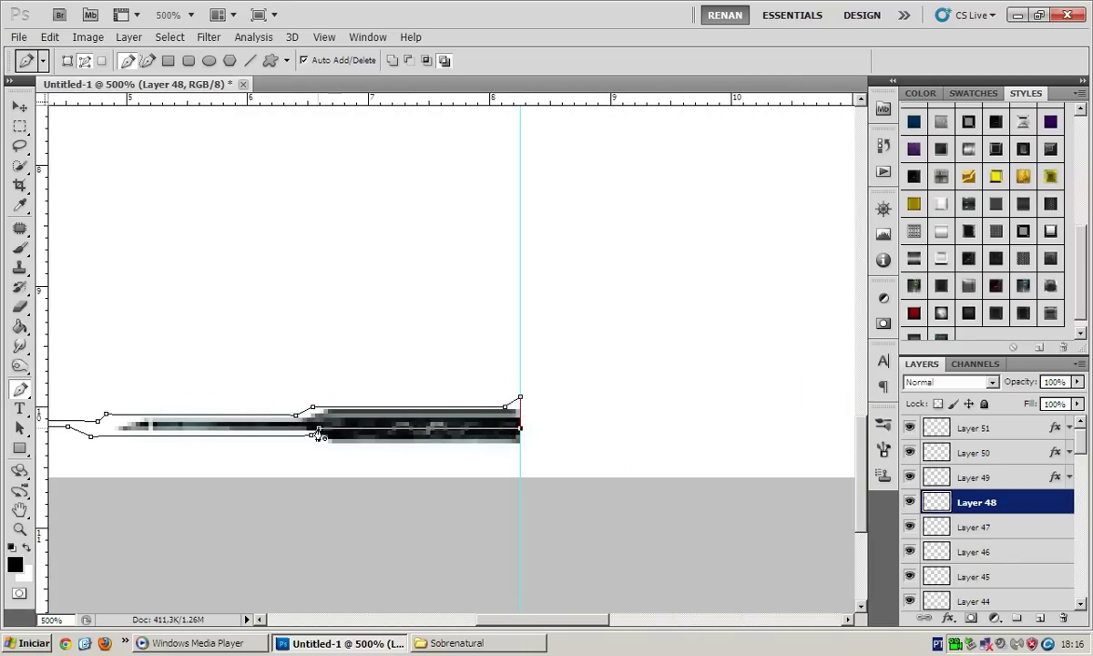
scroll(552, 397, left, 5)
right_click(552, 397)
click(521, 471)
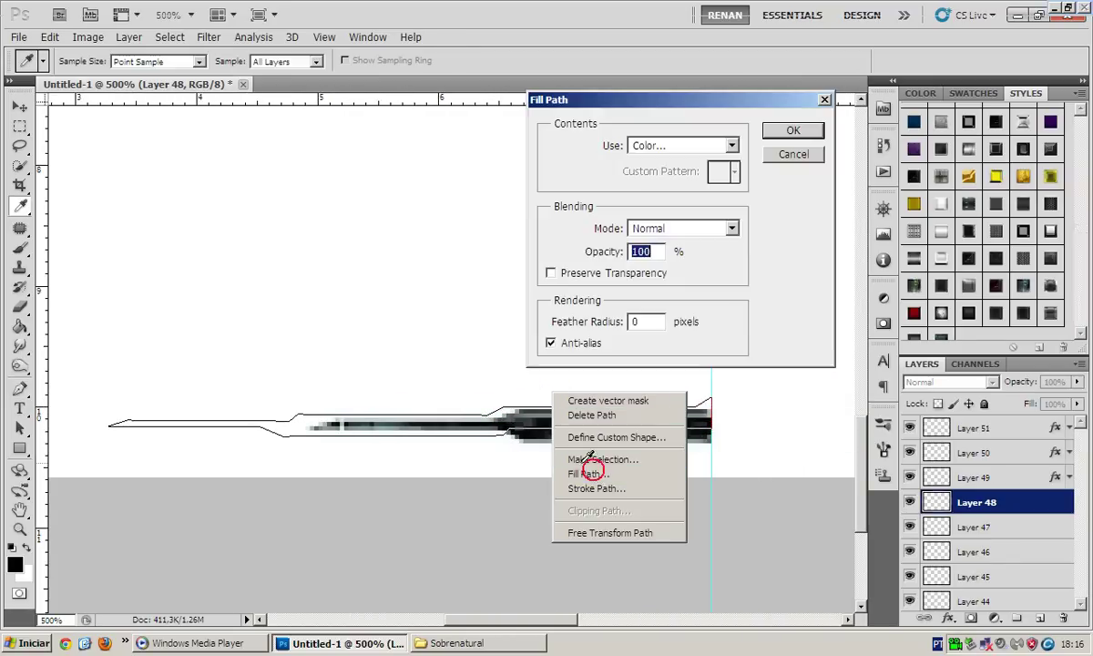
key(Return)
Try several preset styles on the blade from the Styles panel
scroll(1002, 318, down, 1)
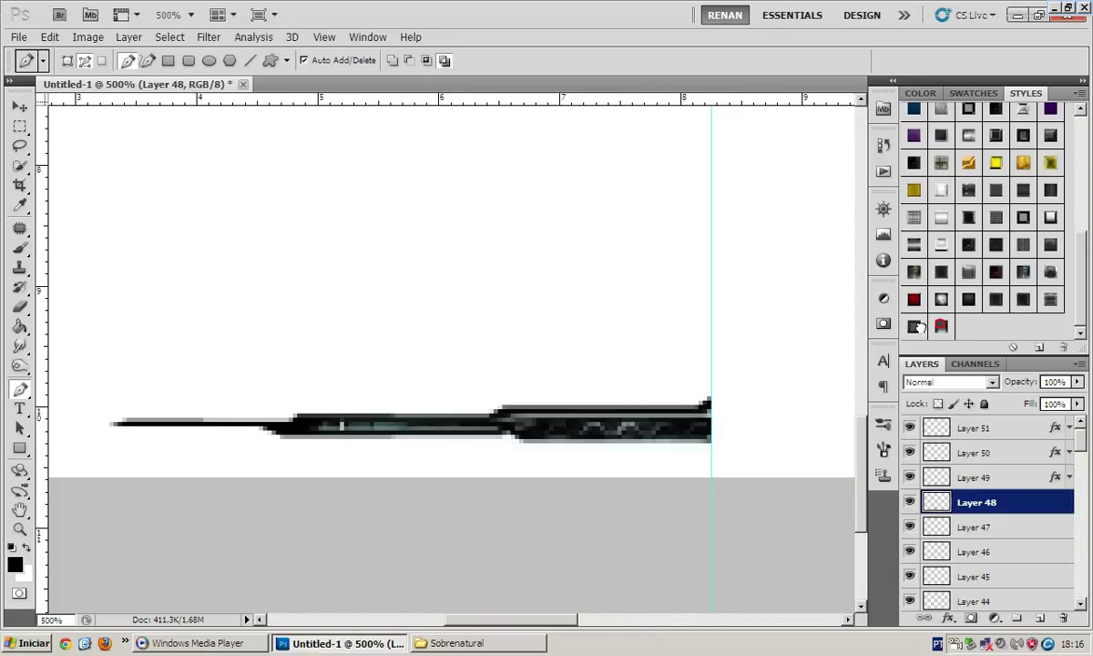
click(912, 327)
click(969, 303)
click(996, 302)
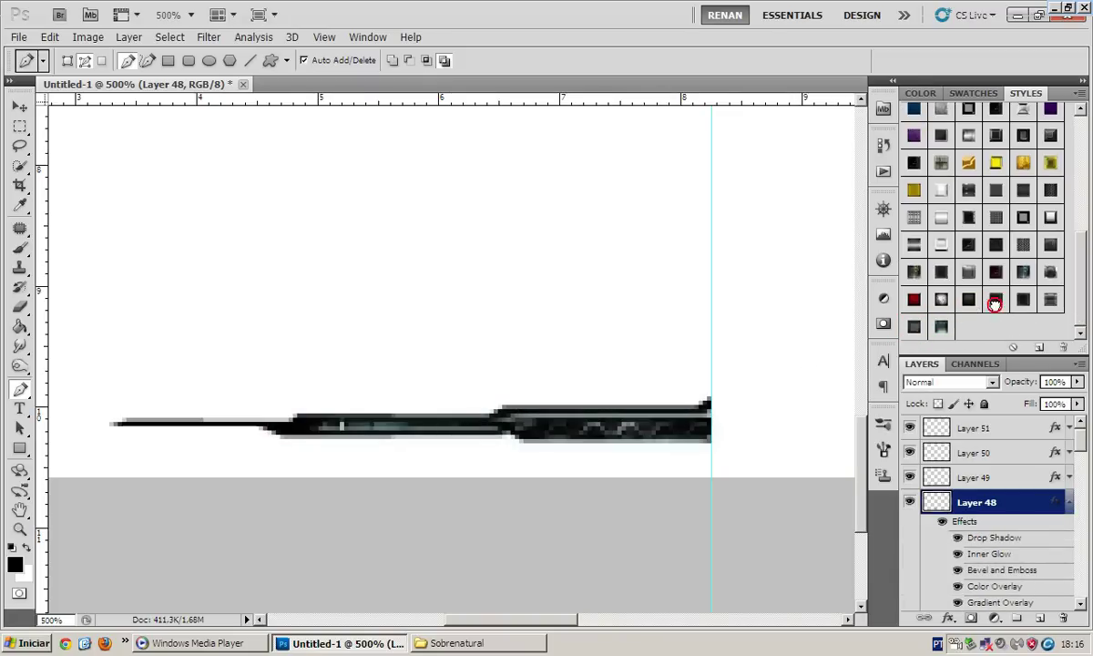
click(1025, 301)
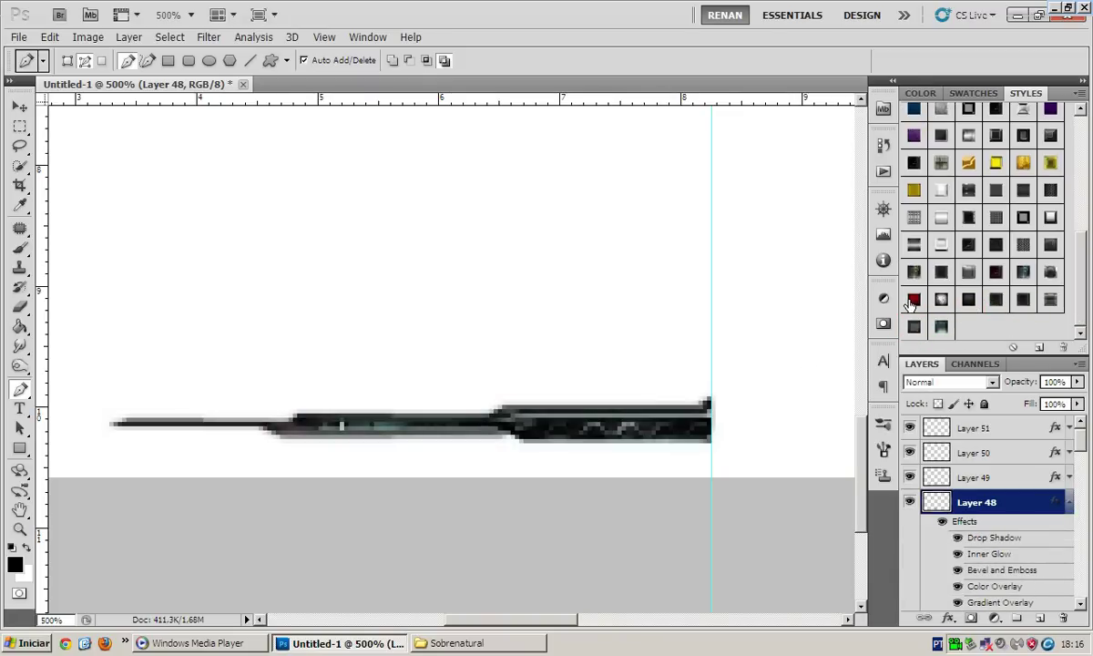
click(1049, 273)
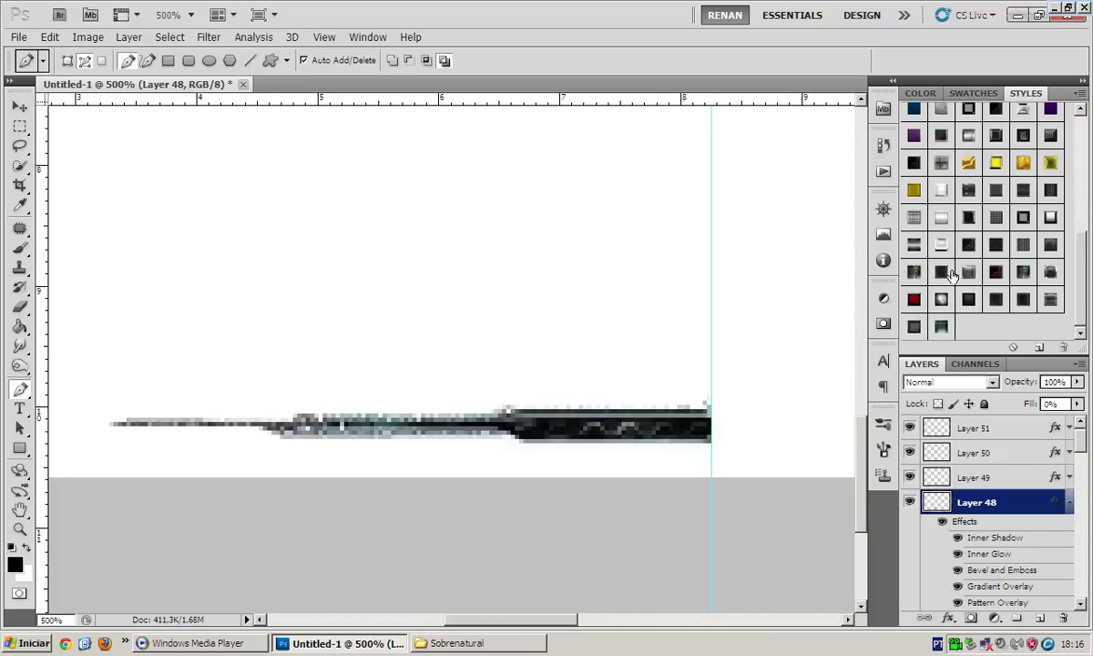
click(944, 271)
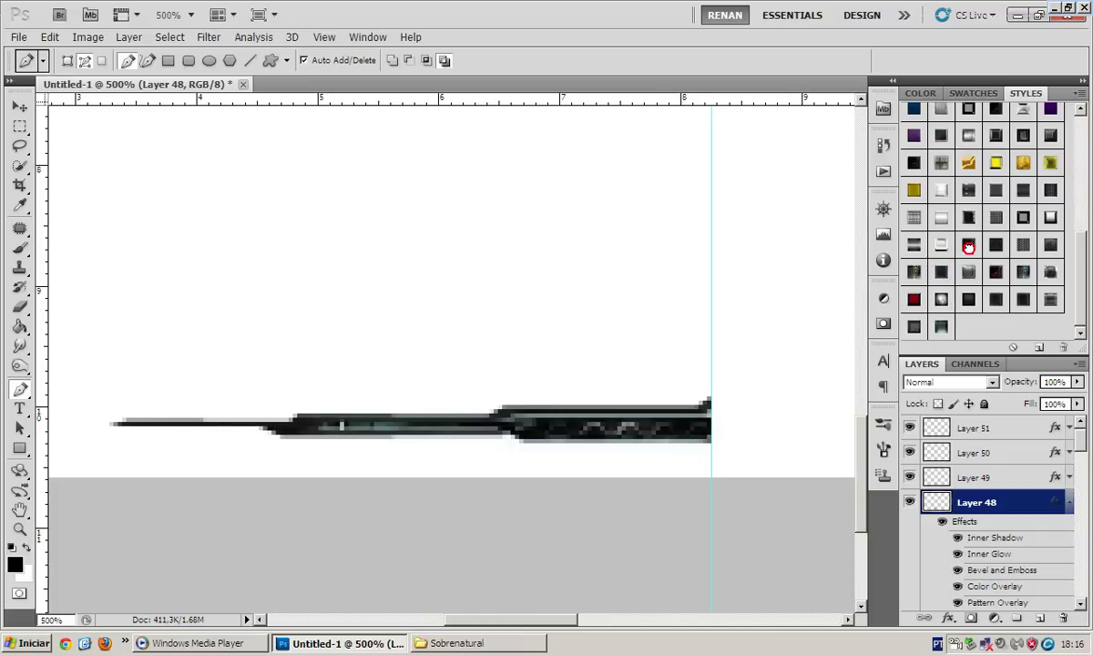
Settle the blade on an inner glow and satin preset style
click(968, 246)
click(997, 249)
click(968, 216)
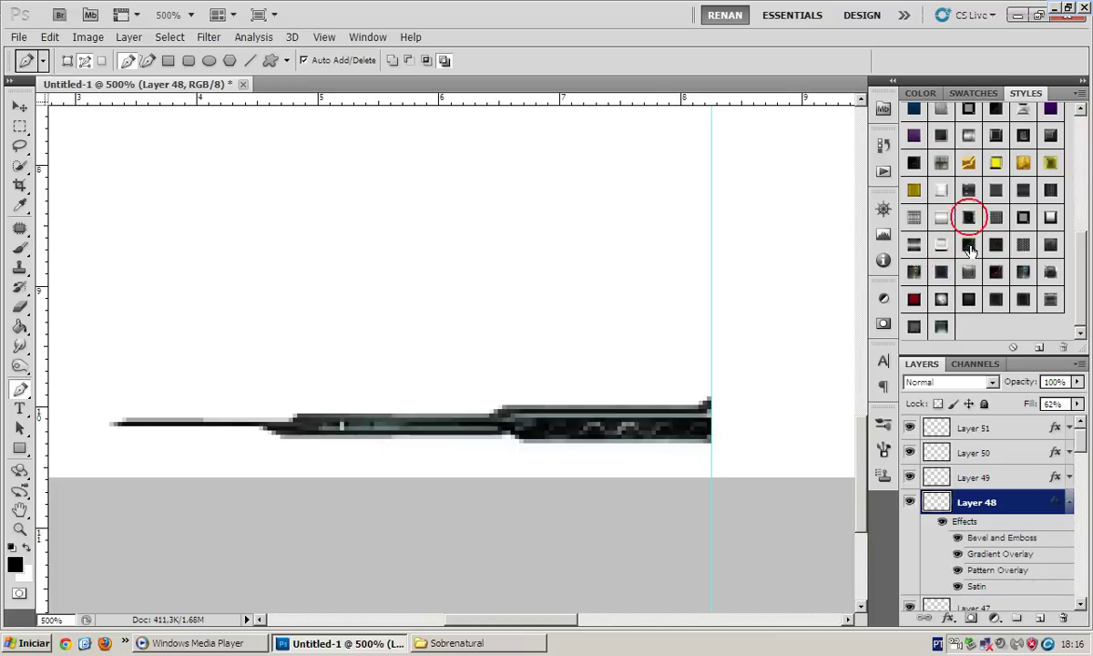
scroll(970, 250, up, 1)
click(968, 166)
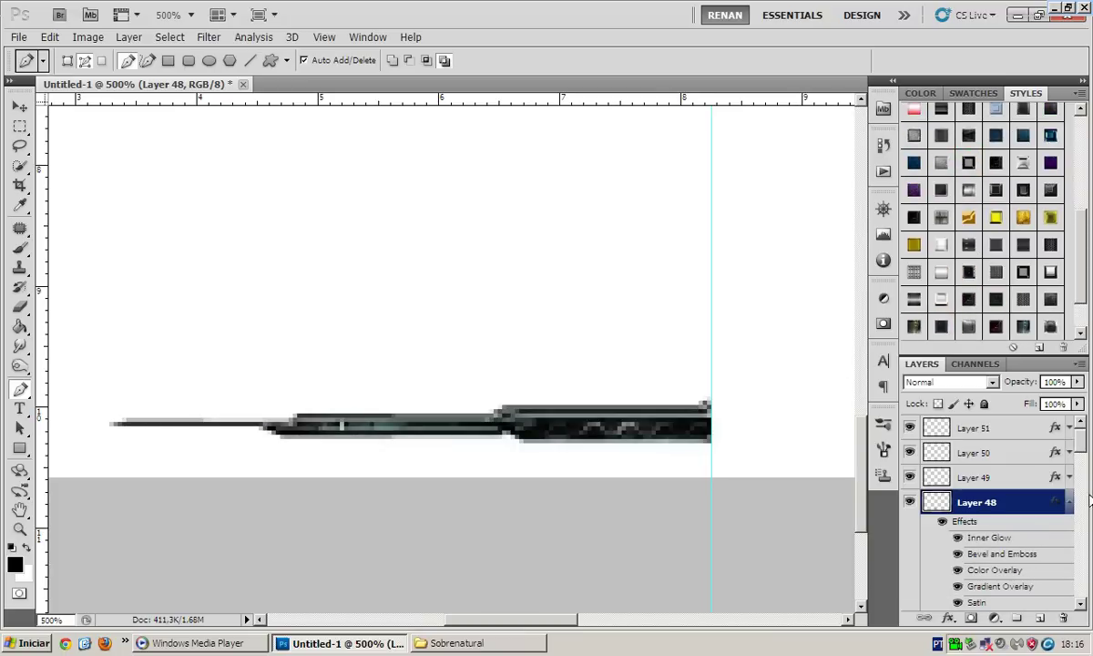
click(1070, 507)
click(979, 527)
scroll(435, 422, left, 3)
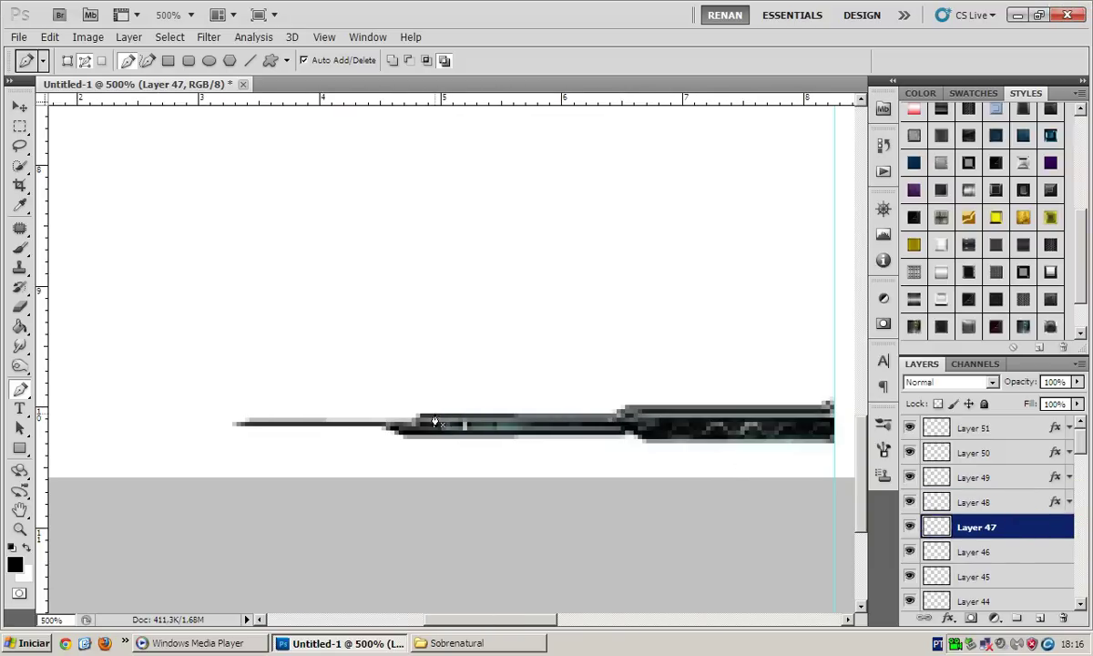
On Layer 47, draw a plate outline, fill it black, and give it a bevelled preset style
click(625, 400)
drag(575, 430, 566, 438)
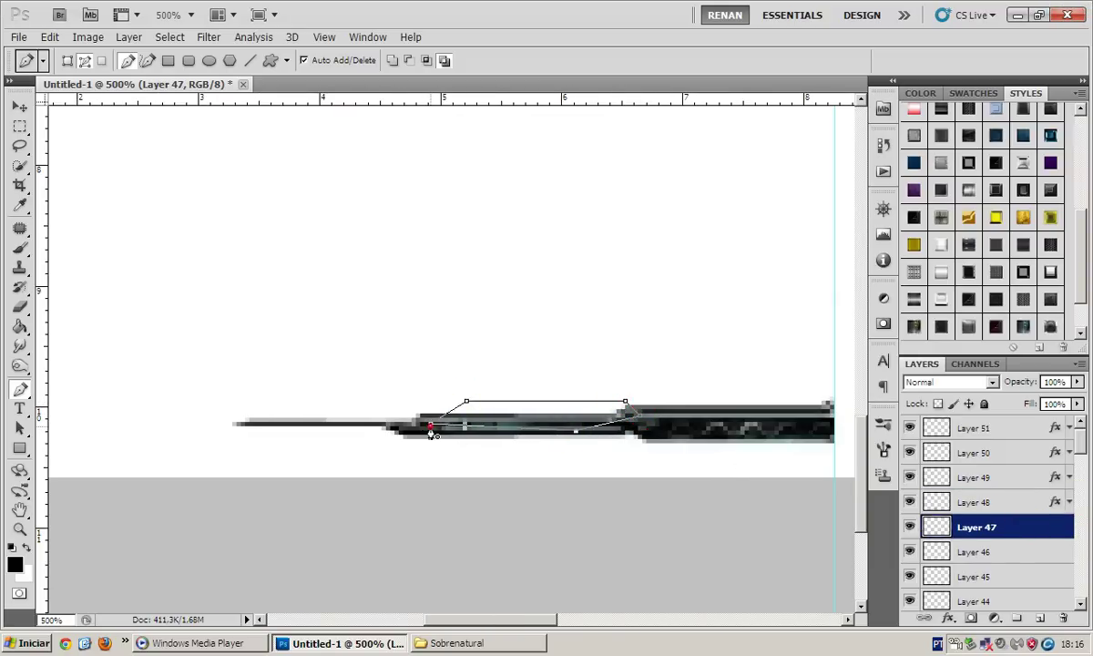
click(429, 425)
right_click(523, 355)
click(592, 441)
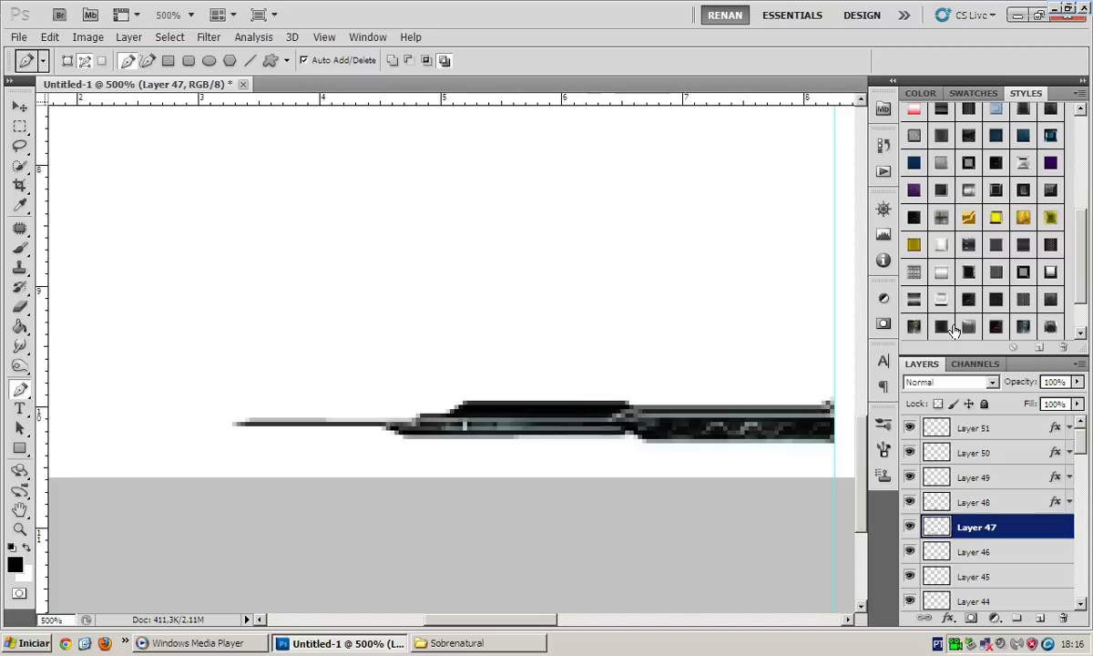
click(943, 326)
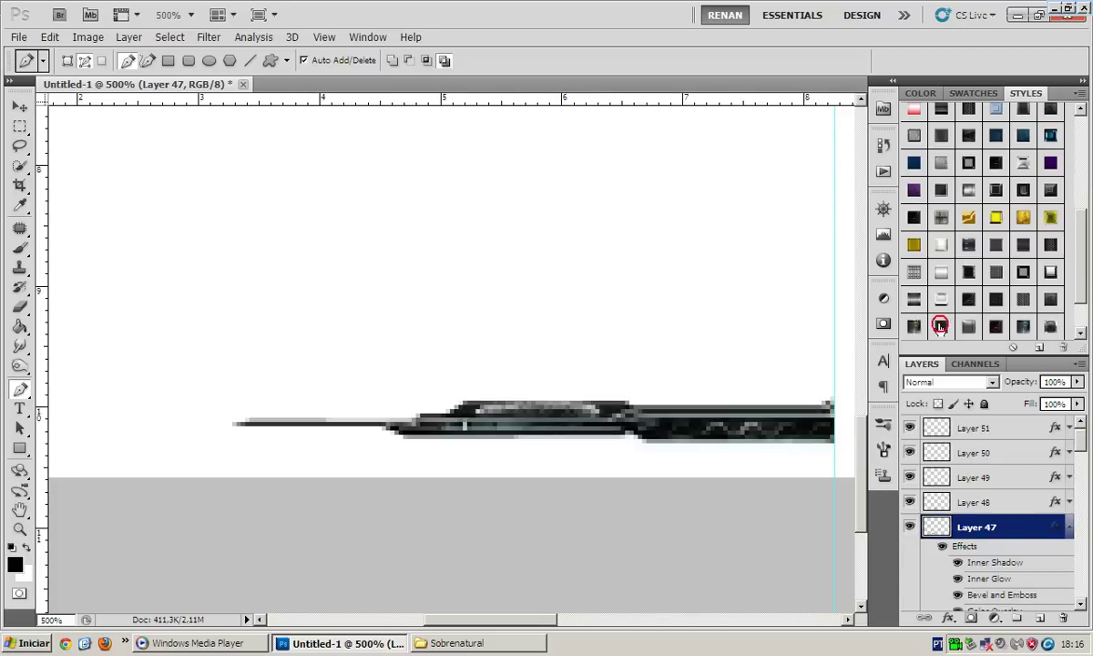
click(1069, 528)
scroll(715, 468, right, 2)
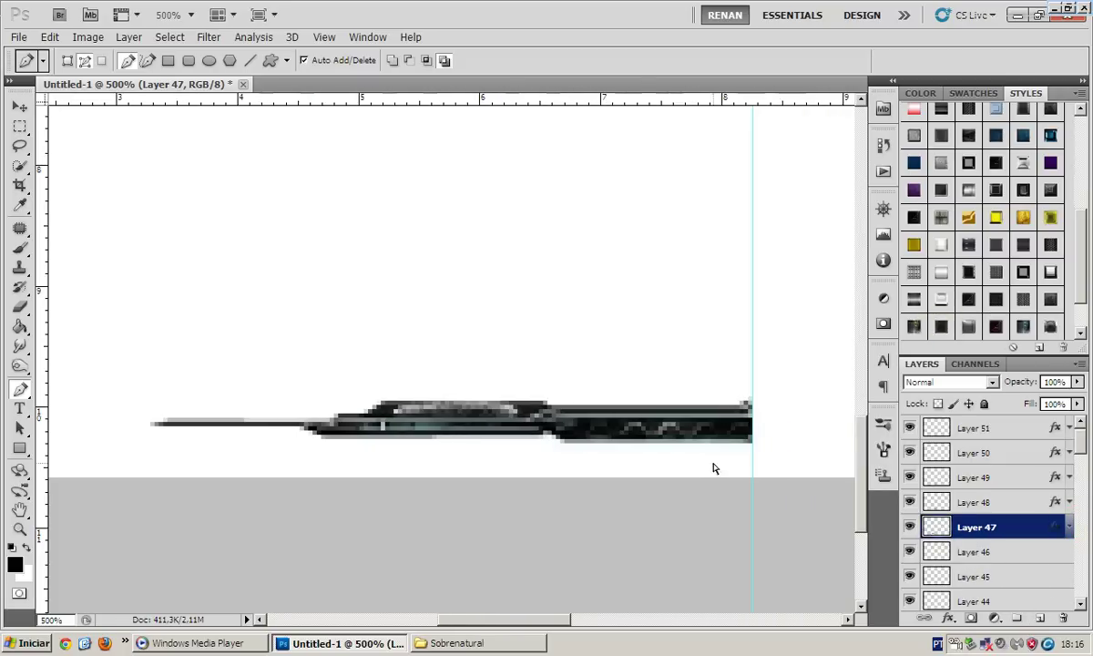
On Layer 46, outline the upper-right blade plate and fill the path
click(1002, 547)
scroll(460, 406, right, 2)
click(475, 390)
click(661, 389)
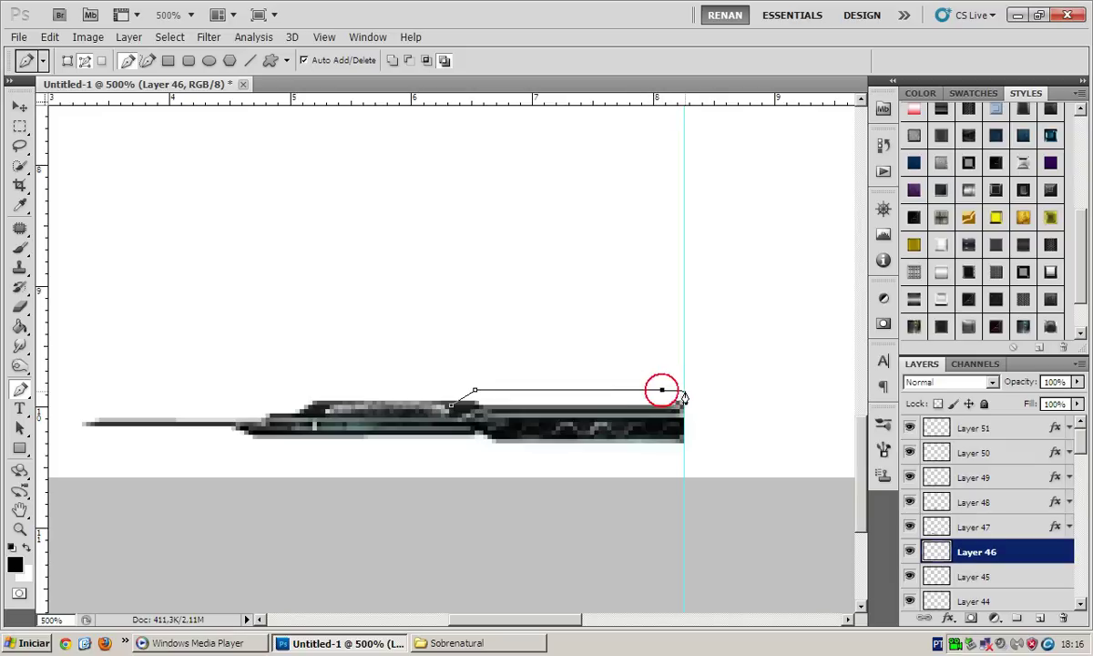
click(684, 419)
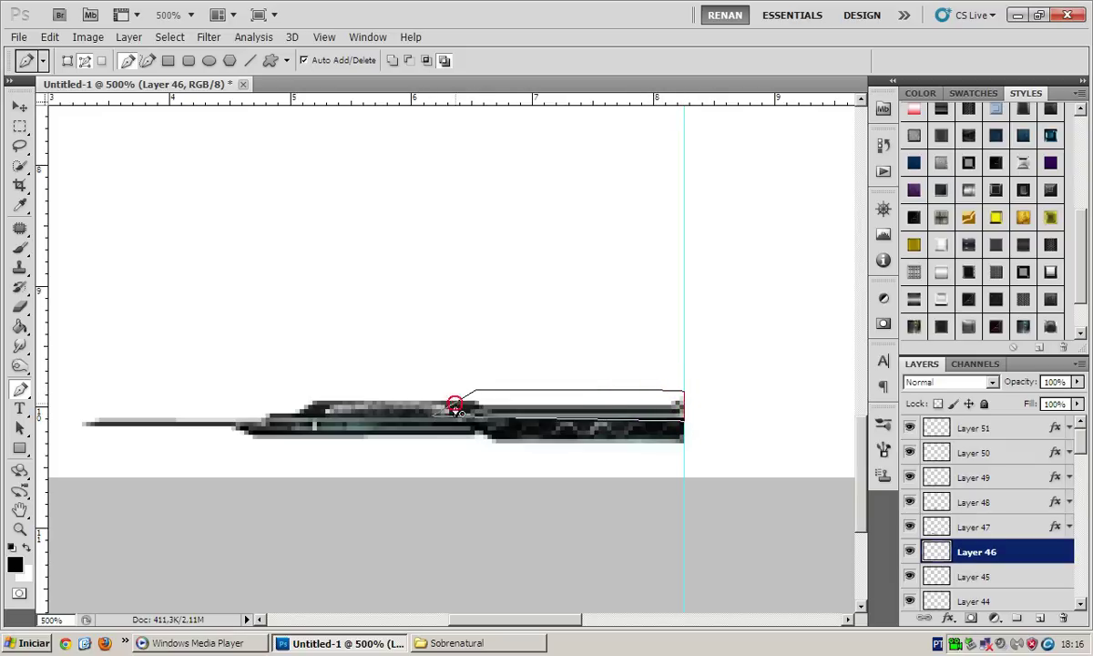
click(454, 404)
right_click(585, 383)
click(629, 466)
key(Return)
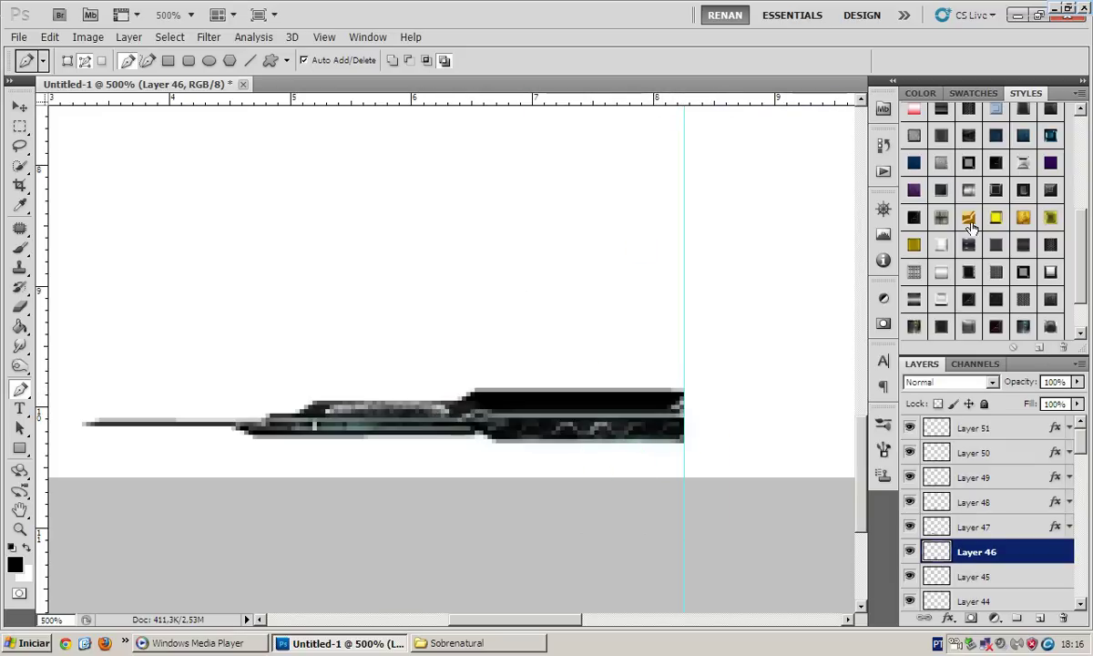
Style Layer 46's plate with an inner shadow and glow preset
click(970, 223)
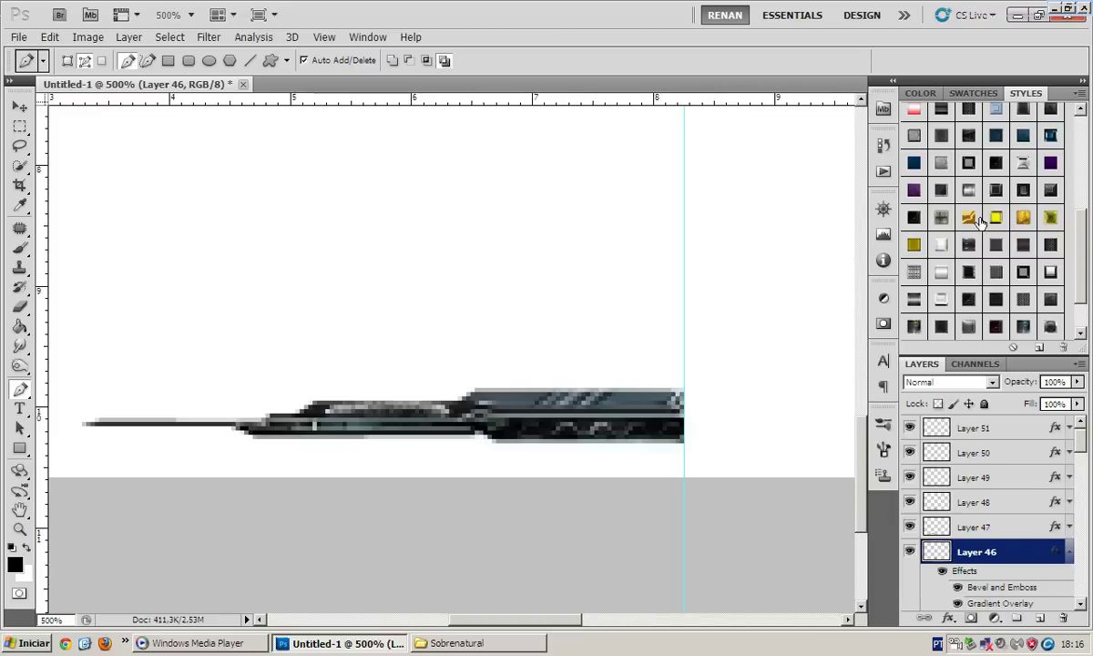
click(914, 162)
click(974, 195)
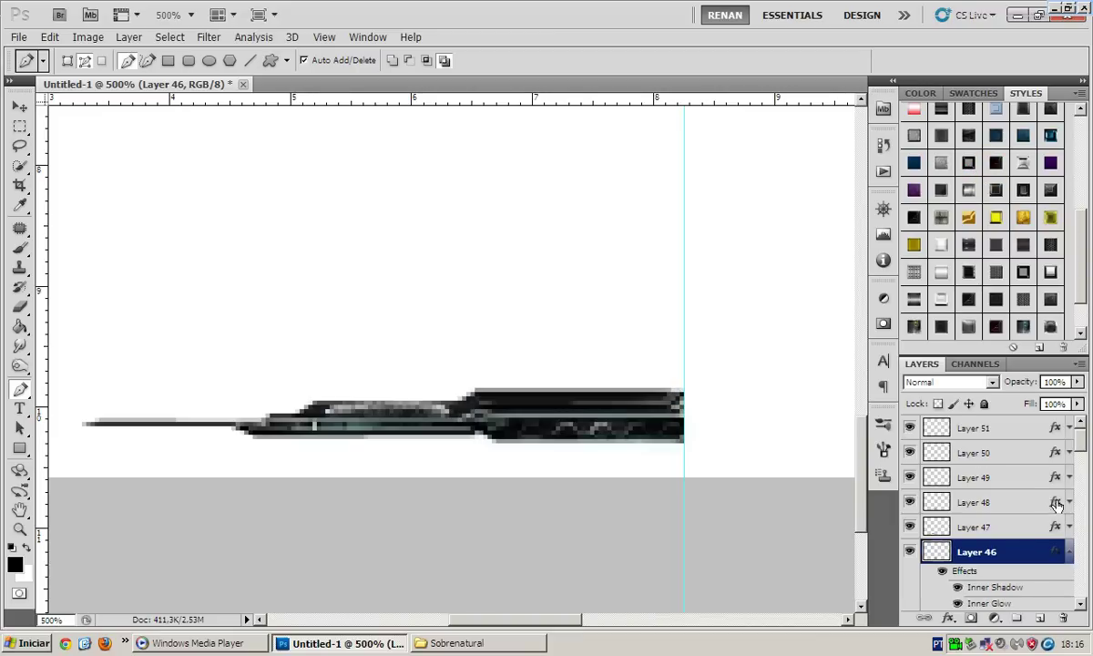
click(1069, 551)
On new Layer 52, fill a strip along the blade's top edge and give it a glowing bevel style
click(1038, 618)
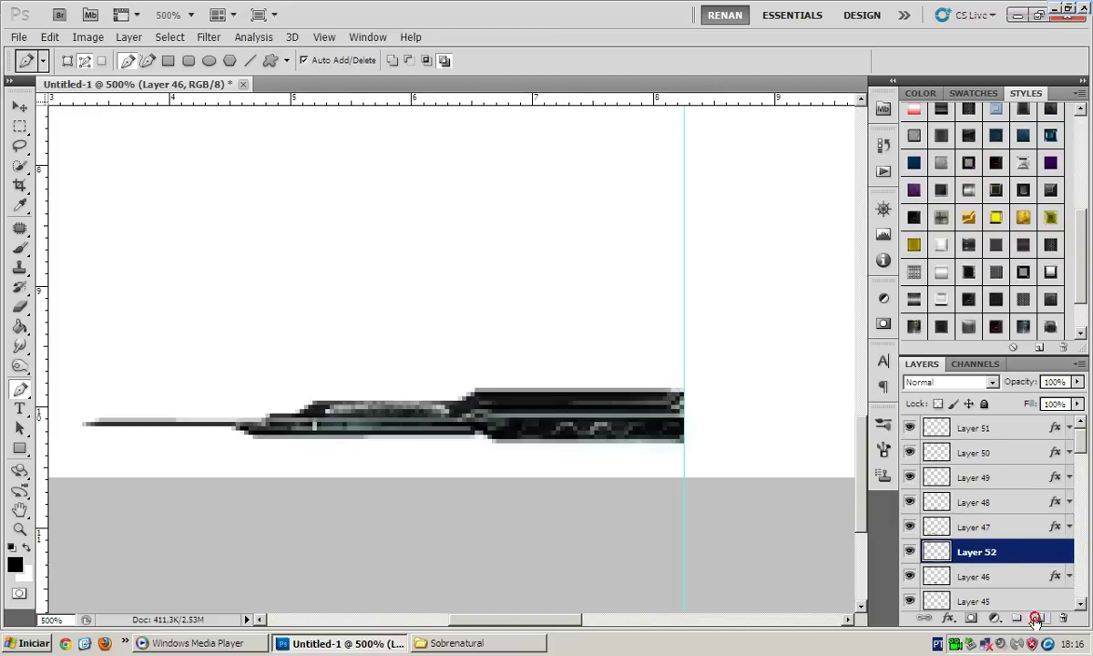
scroll(593, 449, left, 1)
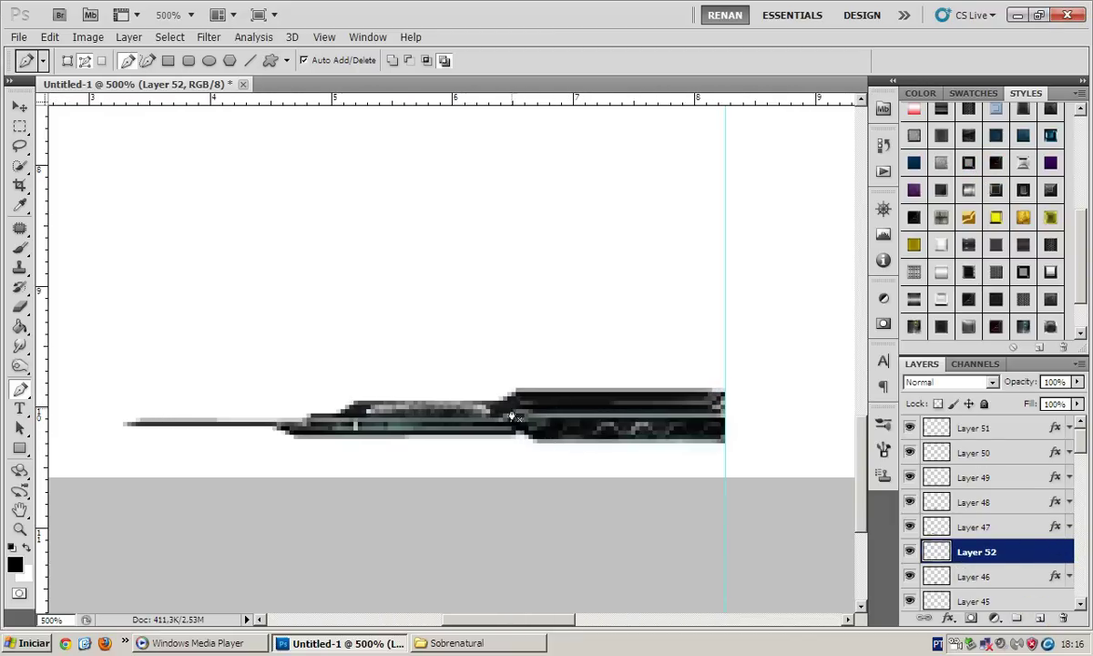
click(527, 397)
click(723, 397)
right_click(640, 384)
click(674, 468)
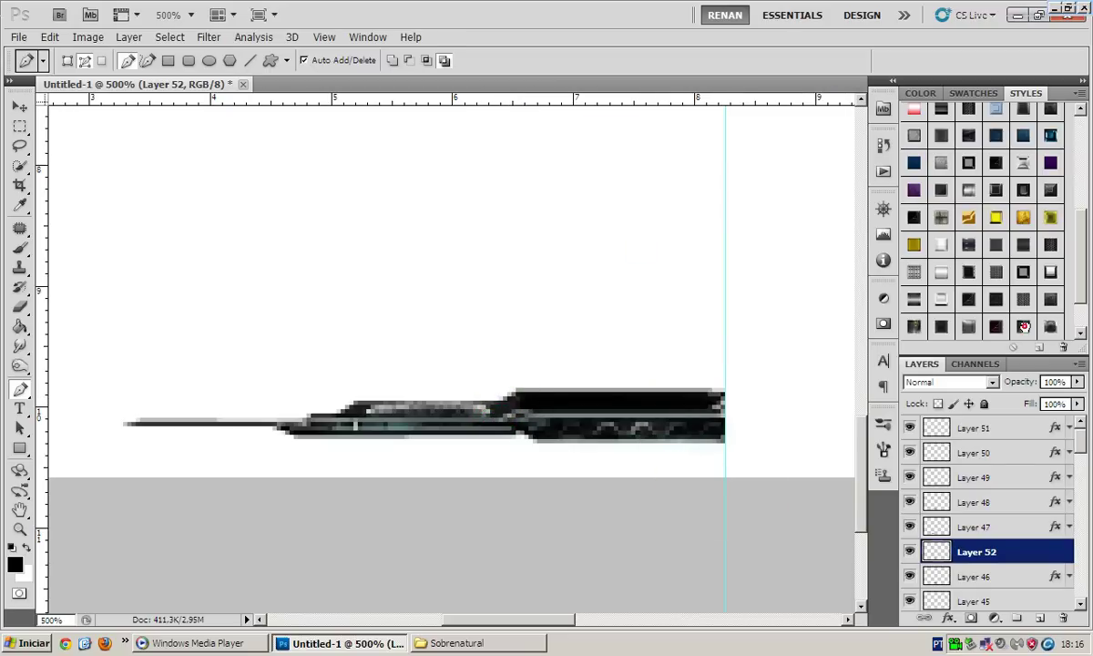
click(1023, 326)
click(1070, 554)
On Layer 45, fill a plate outline near the tip and style it with inner shadow and glow
scroll(1001, 557, down, 2)
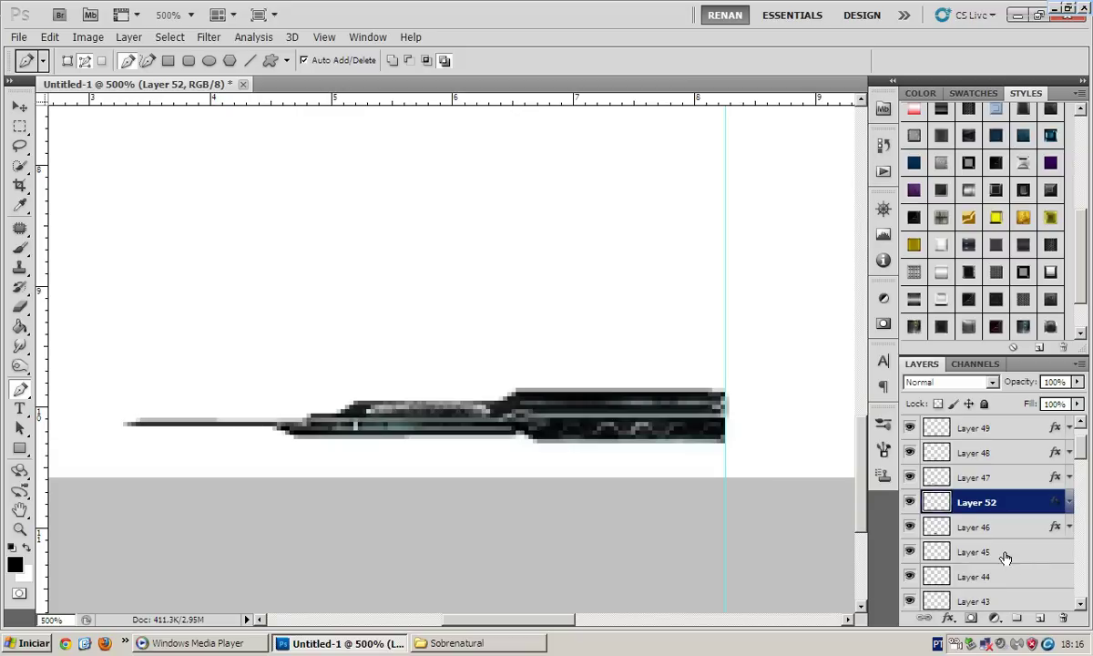
click(938, 552)
click(364, 417)
click(412, 384)
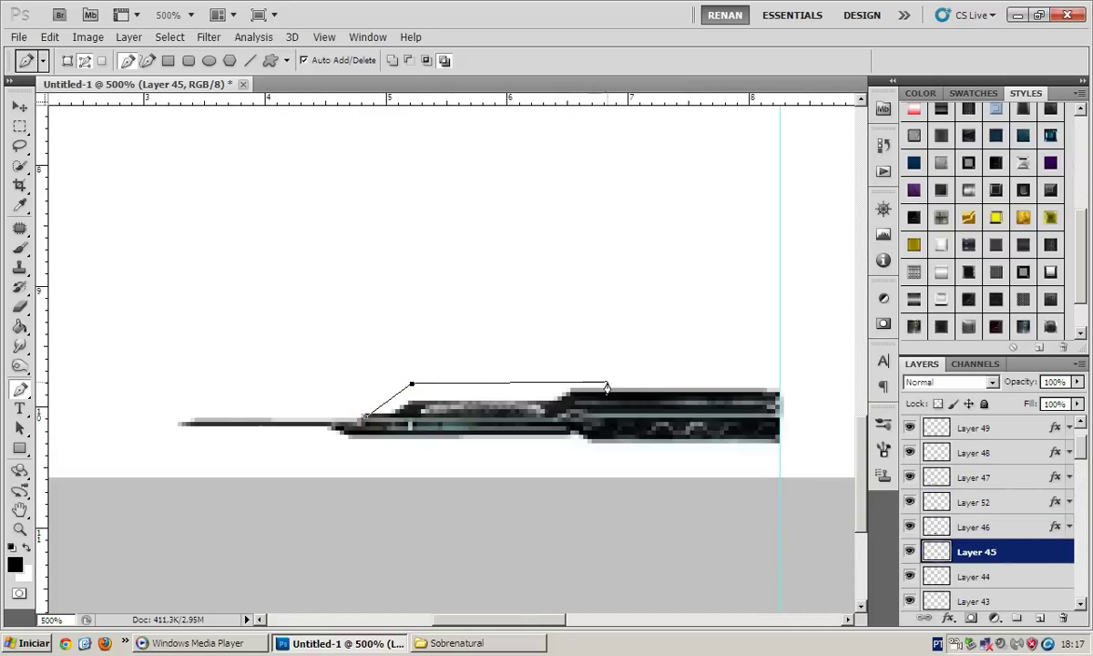
click(635, 400)
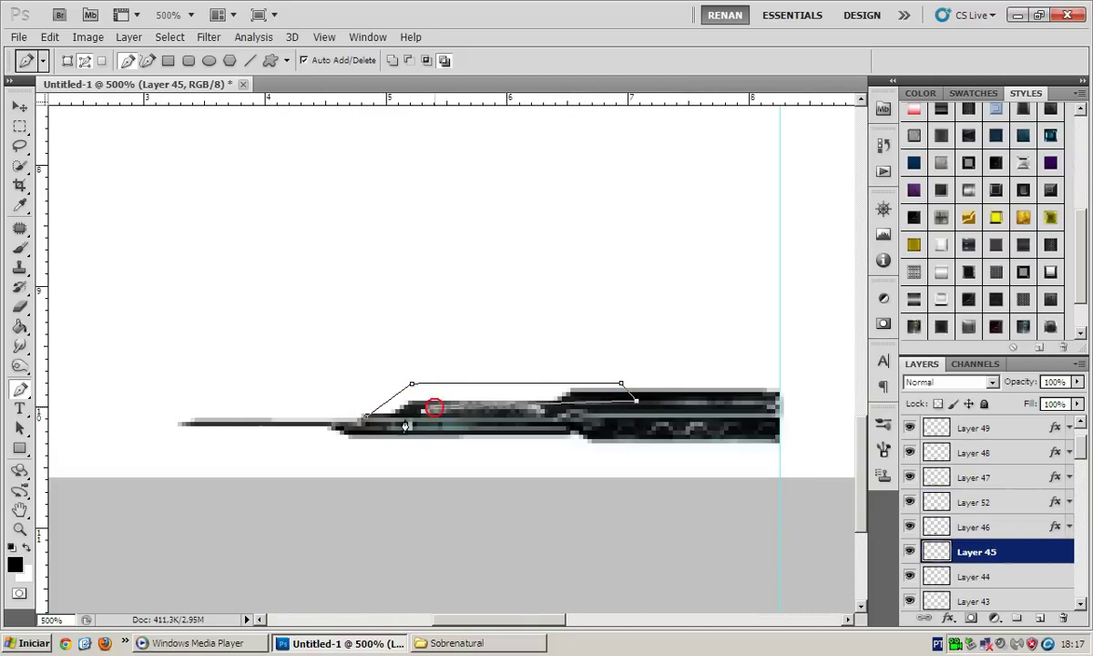
click(365, 417)
right_click(546, 356)
click(590, 442)
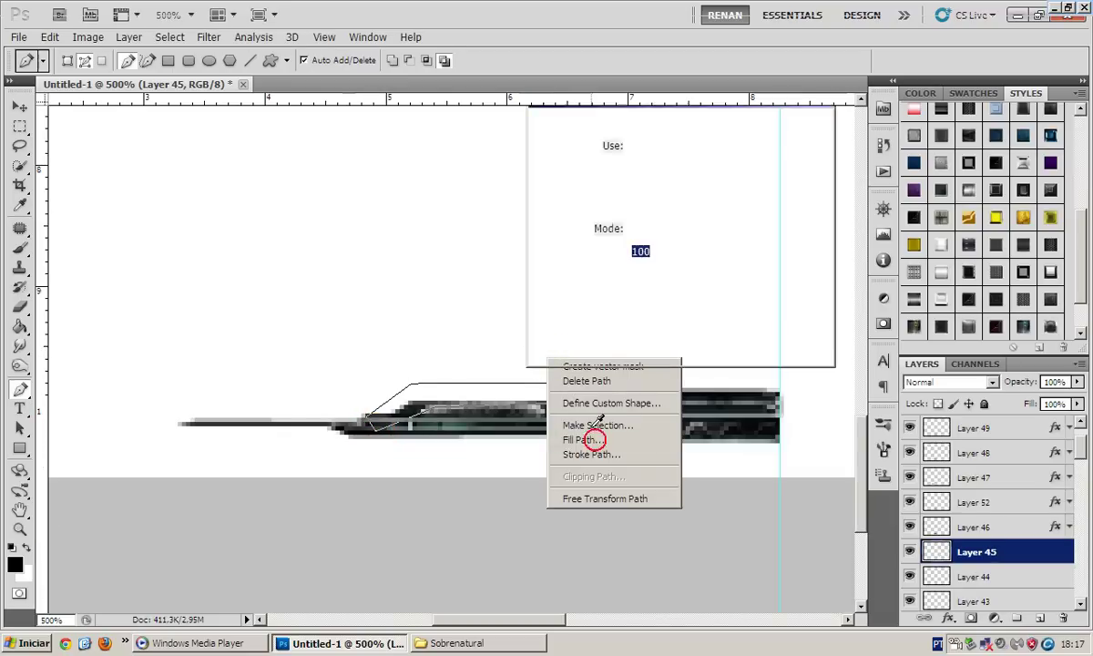
key(Return)
click(996, 191)
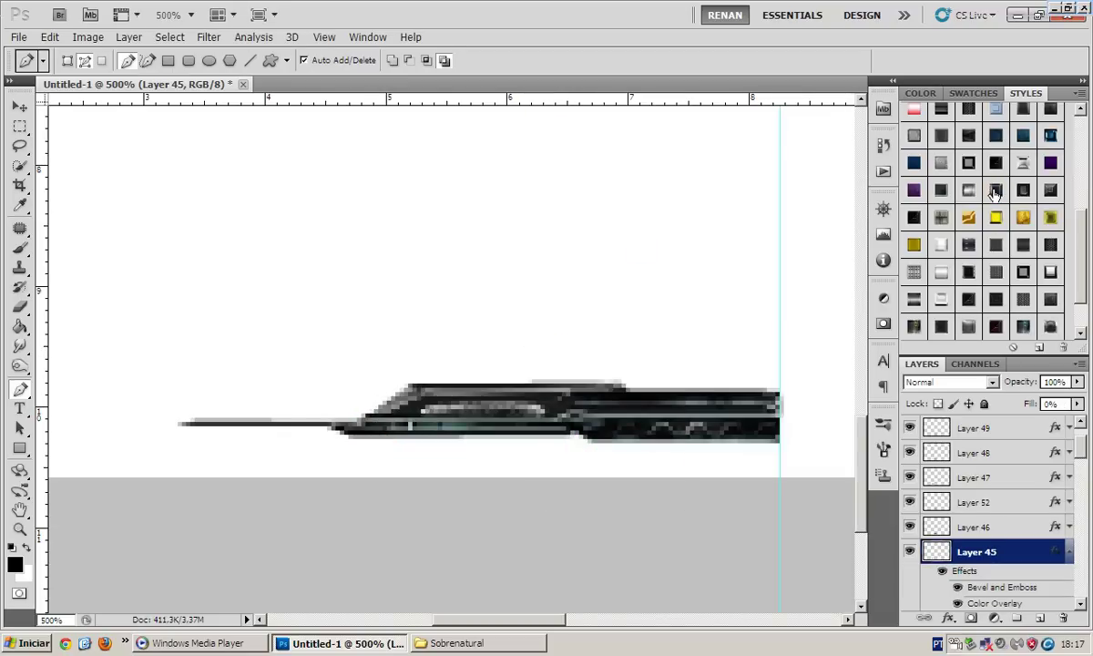
click(938, 162)
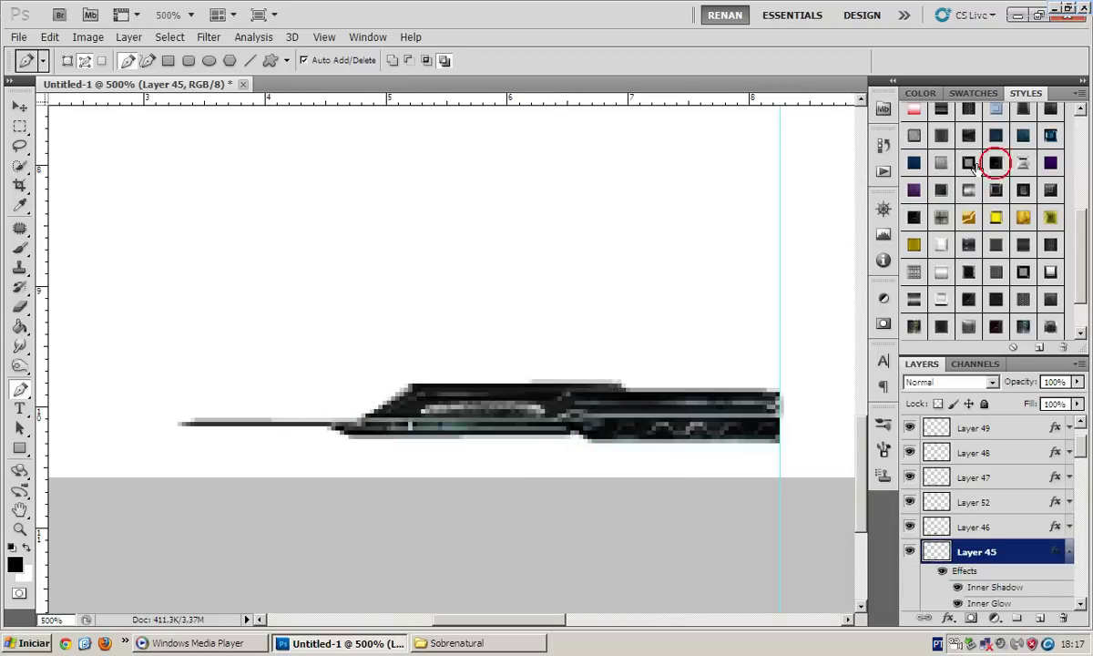
click(1068, 552)
Draw a tiny rectangle shape on the blade's top edge and give it a metallic style
click(1039, 618)
scroll(637, 519, left, 1)
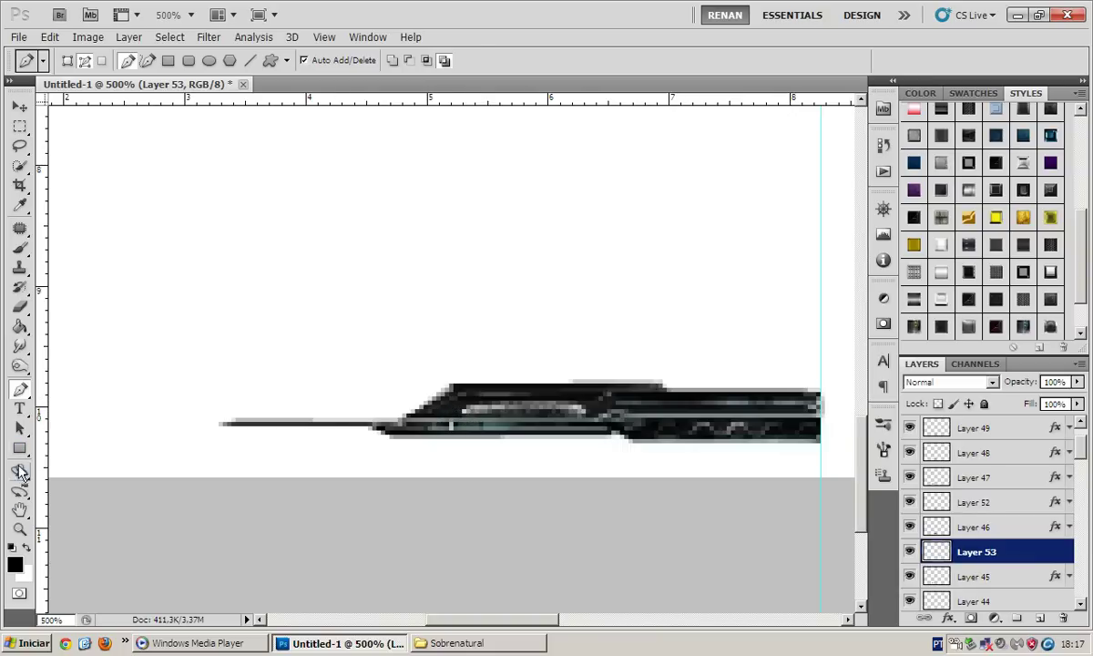
click(19, 448)
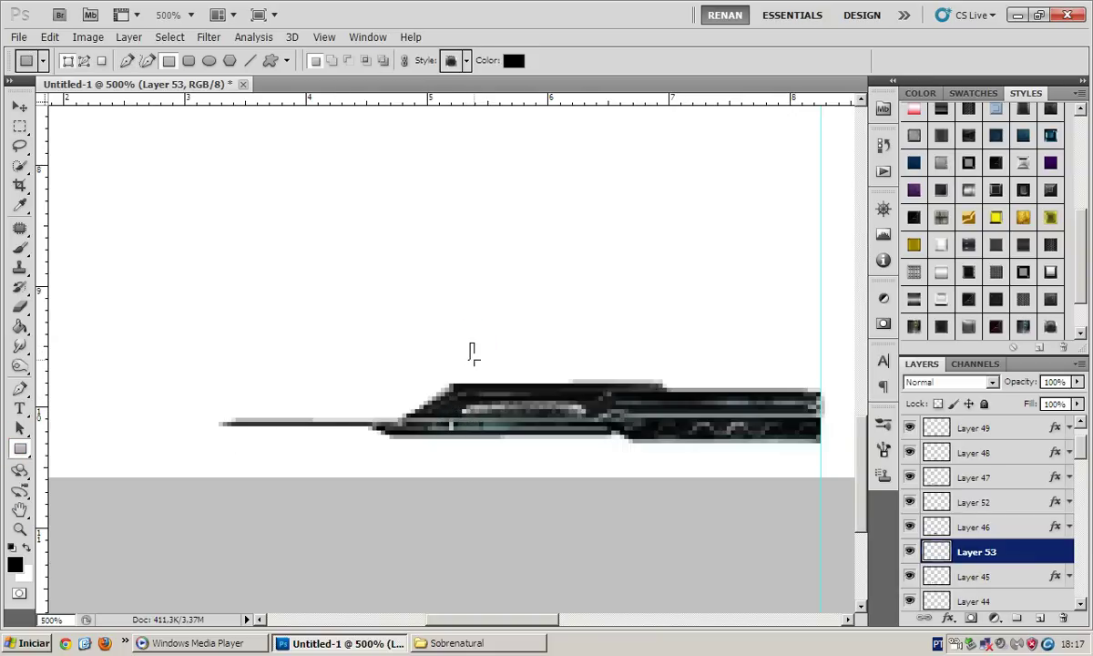
drag(470, 346, 489, 400)
key(v)
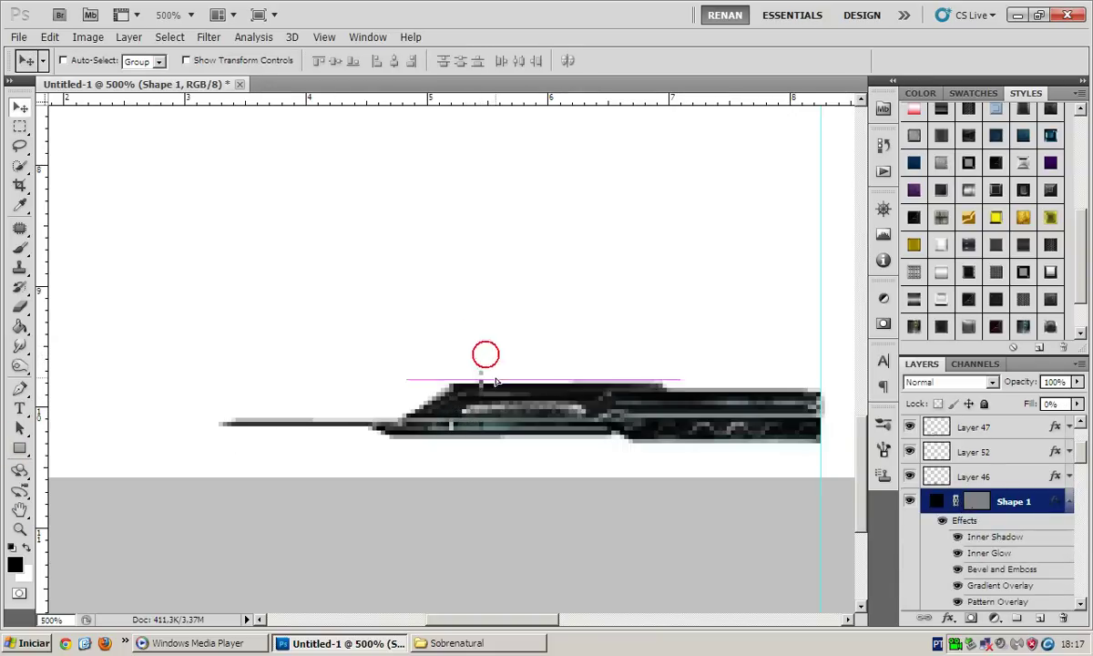
click(1069, 502)
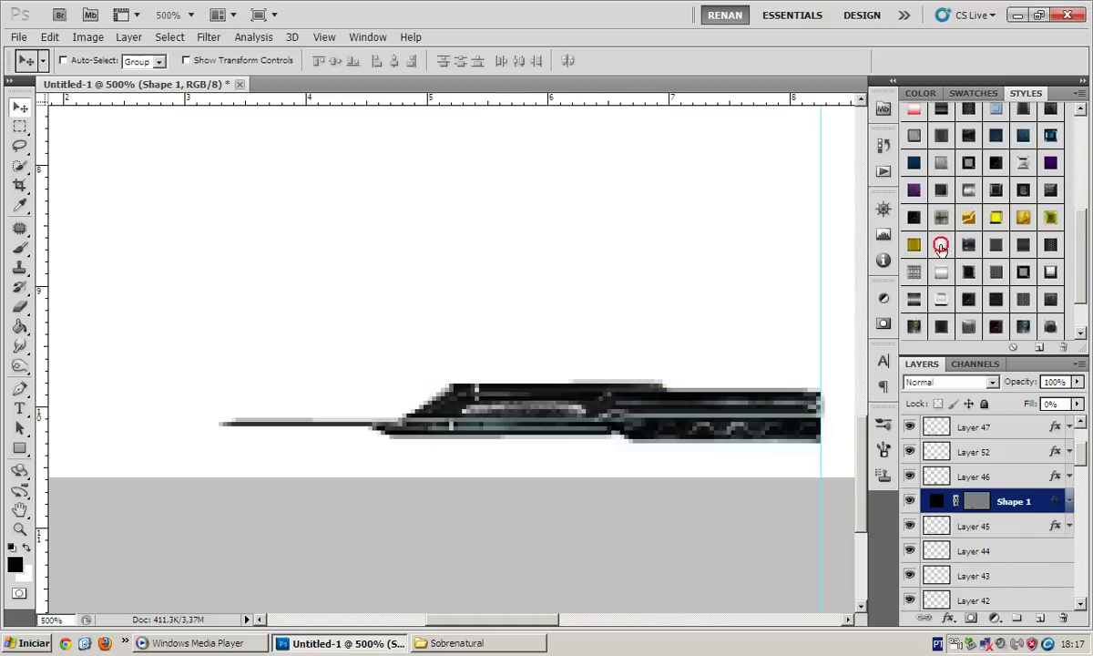
click(940, 274)
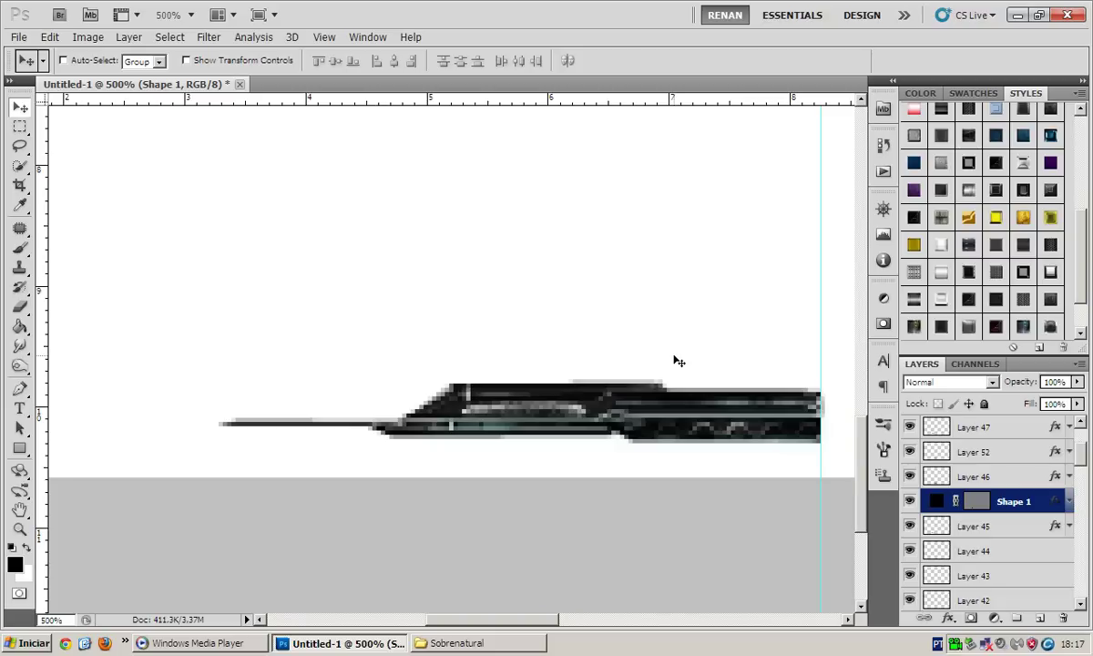
Duplicate the small stripe into a row of copies running right along the blade top
key(ctrl+j)
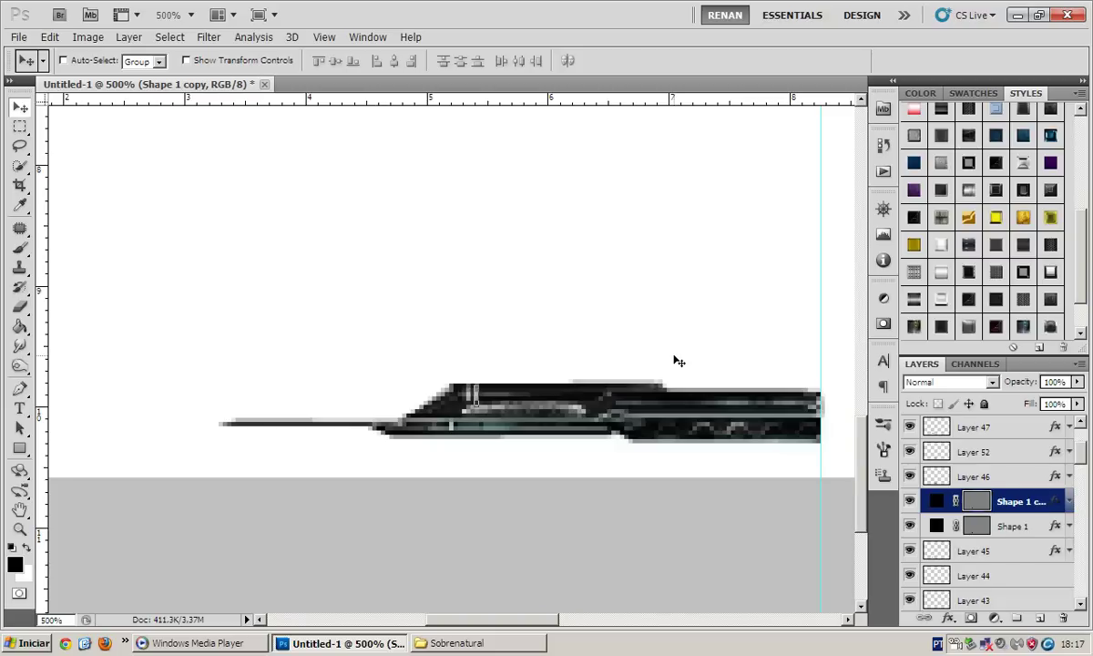
key(ctrl+j)
key(ctrl+j)
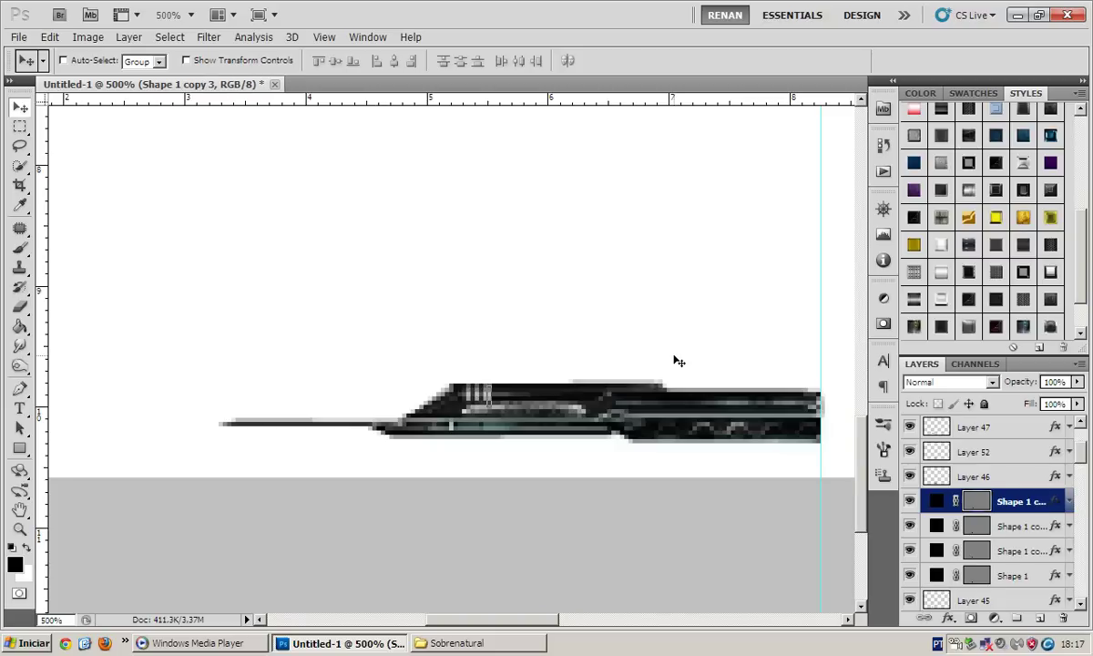
key(ctrl+j)
key(ctrl+j)
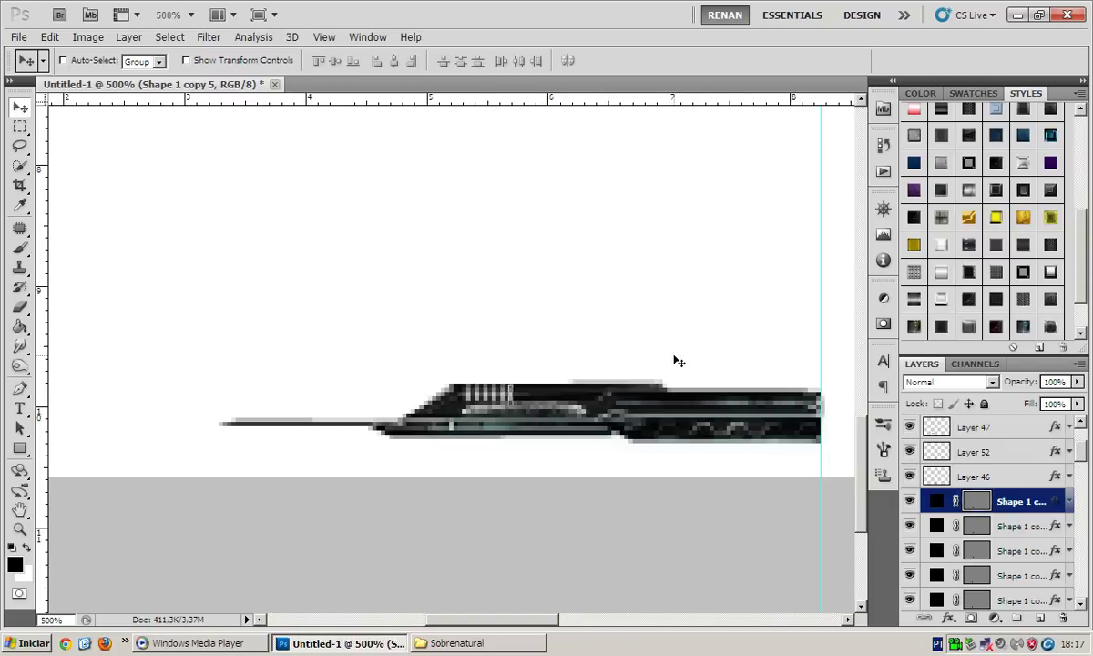
key(Right)
key(alt+Right)
key(alt+Right)
key(alt+Right)
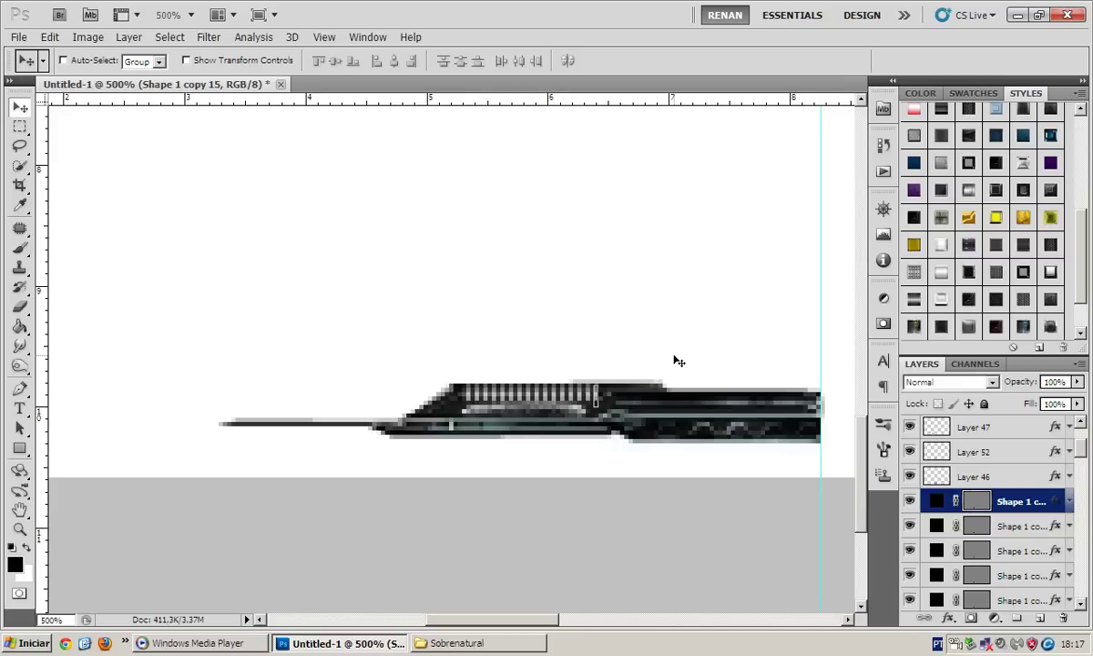
Select all the Shape 1 stripe layers and group them into Group 1
scroll(1002, 510, down, 5)
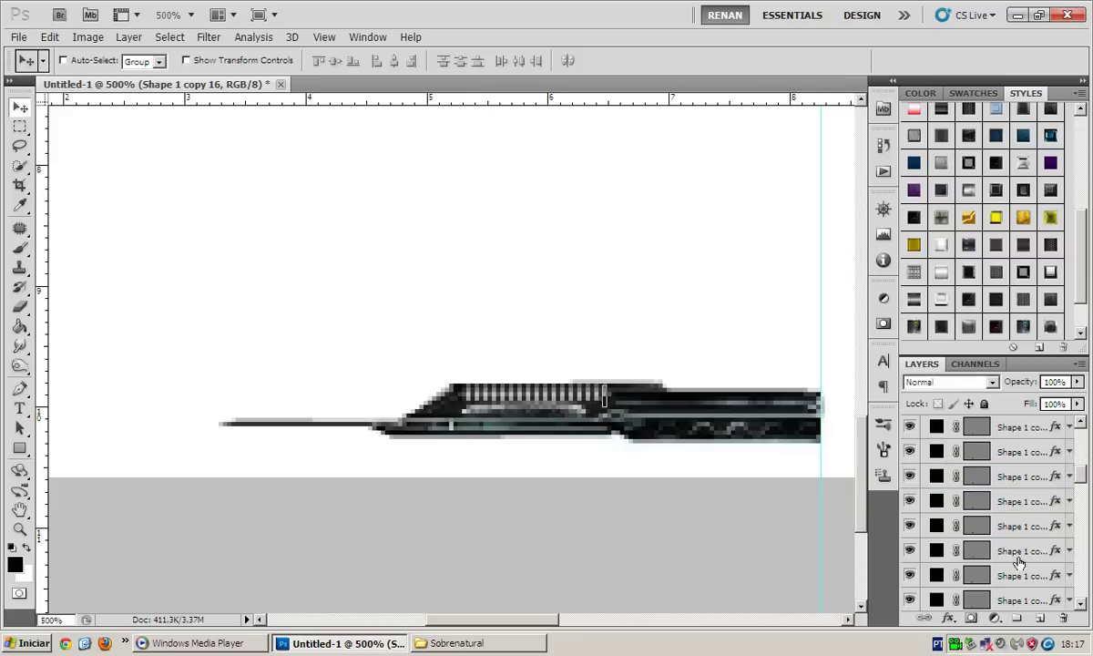
shift+click(1016, 528)
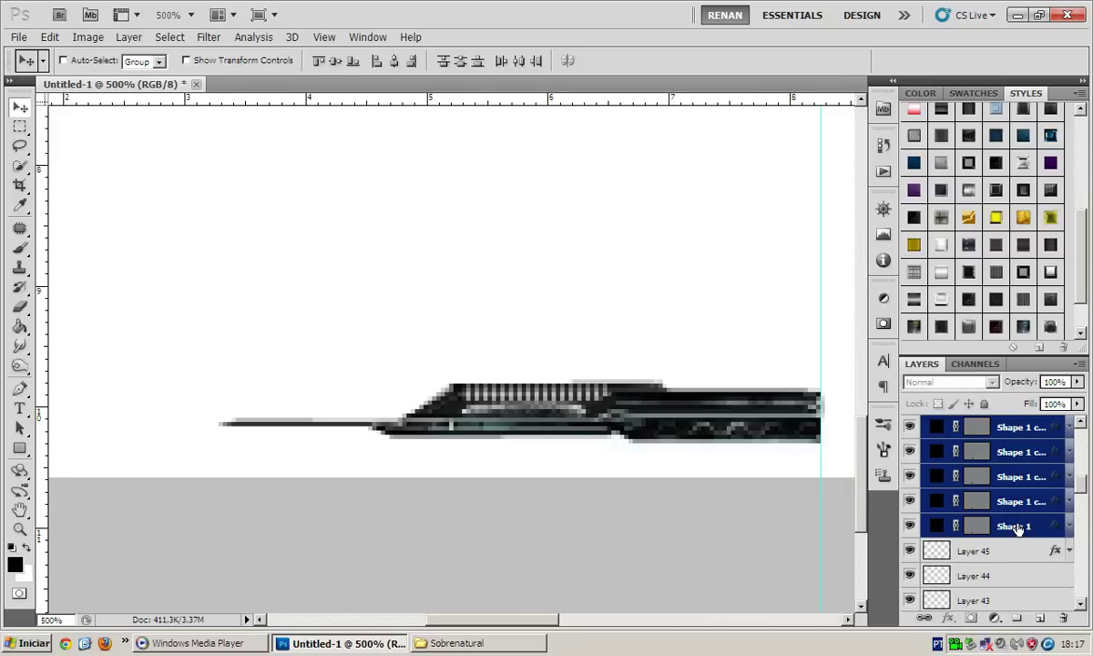
key(ctrl+g)
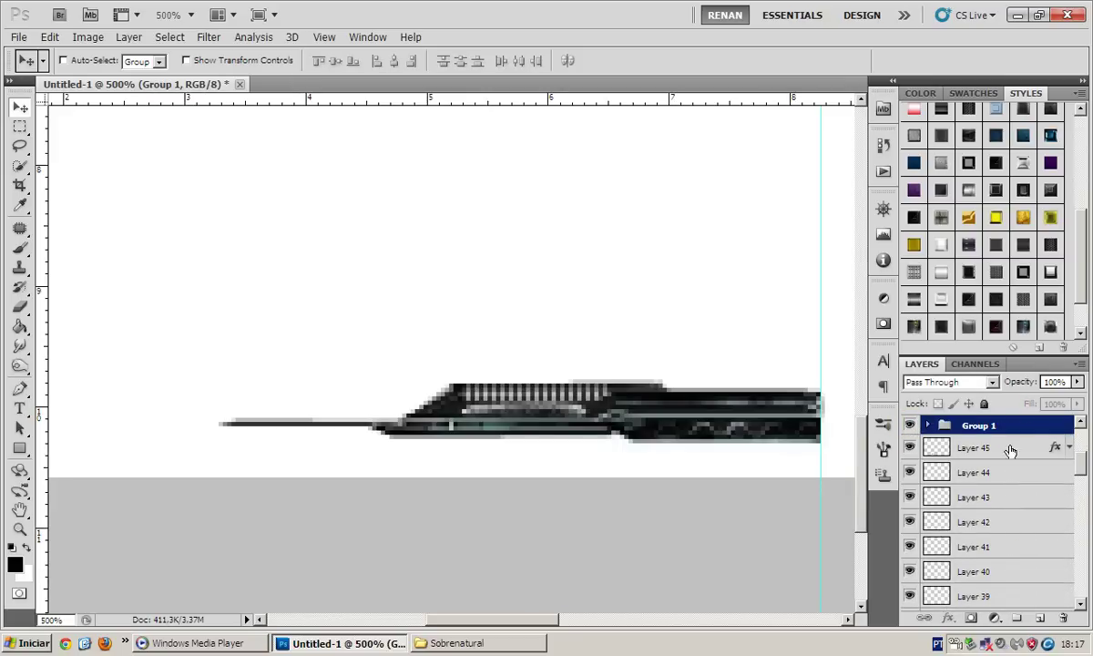
click(1001, 471)
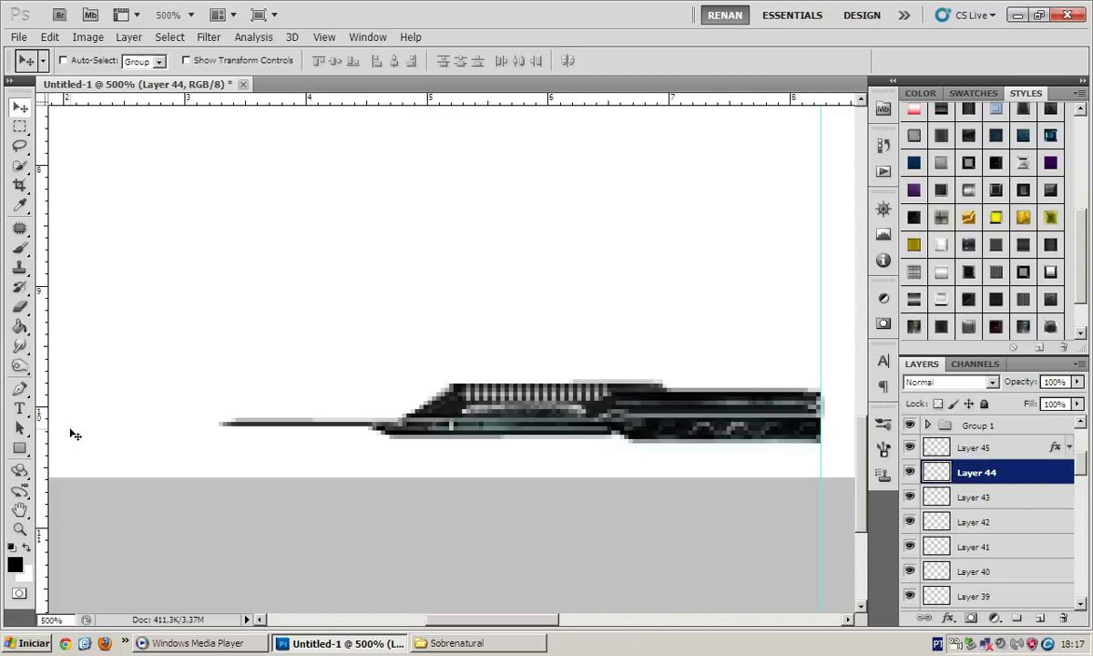
On Layer 44, pen a path from the blade's top edge down the guide and fill it with the foreground colour
click(19, 389)
scroll(473, 390, right, 2)
click(513, 373)
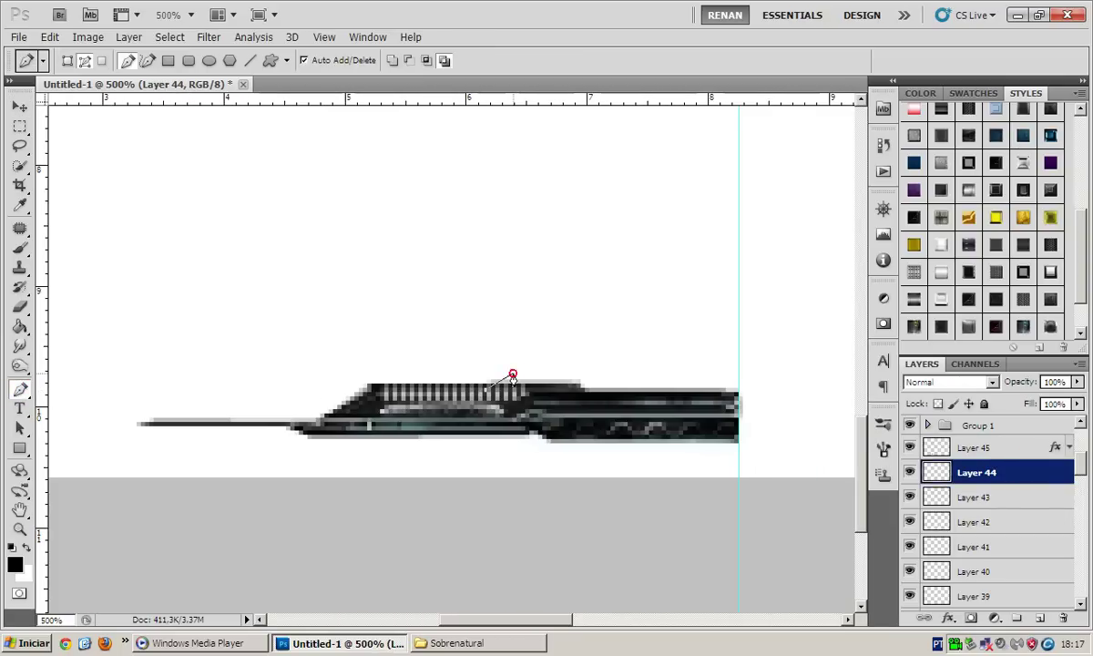
scroll(512, 375, right, 4)
drag(524, 377, 528, 375)
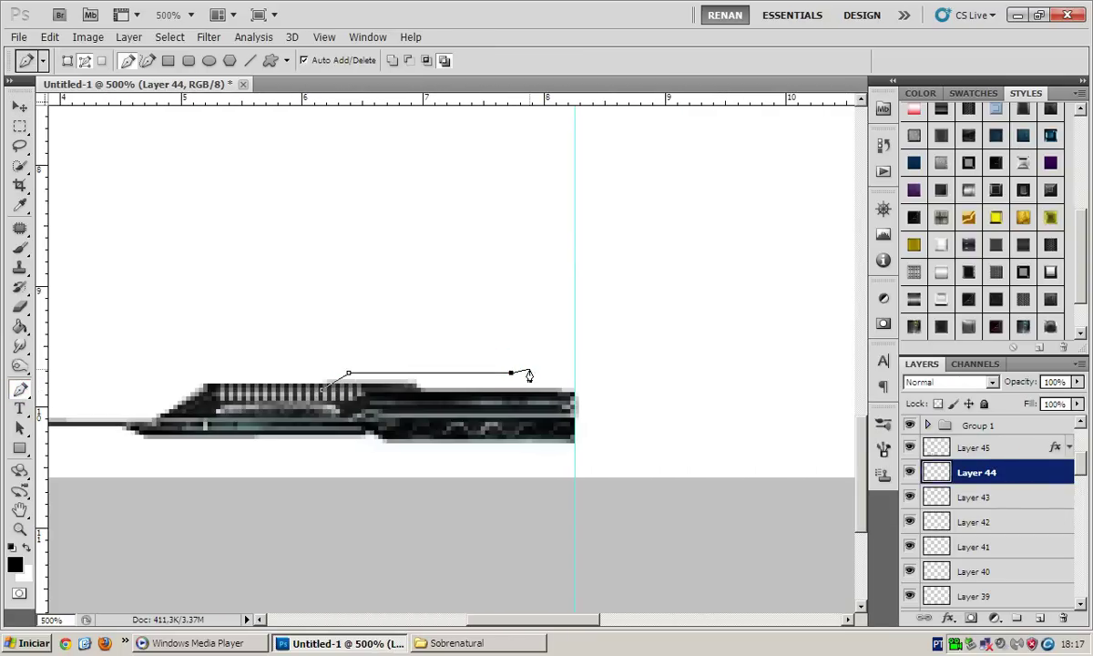
click(573, 363)
click(574, 365)
click(575, 404)
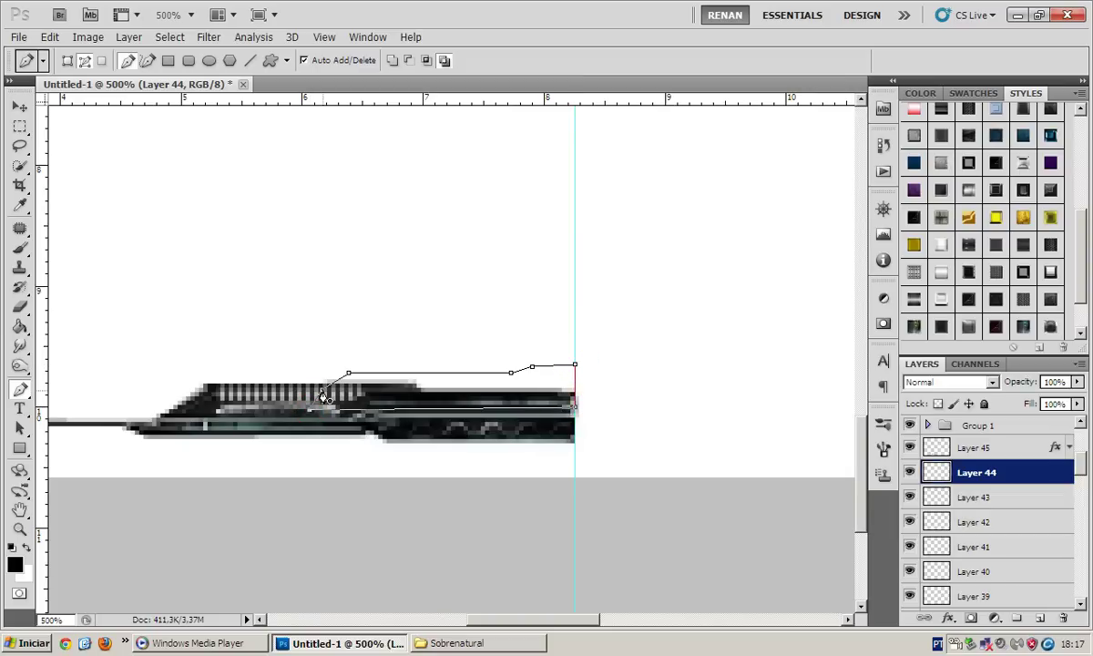
right_click(446, 324)
click(535, 429)
key(Return)
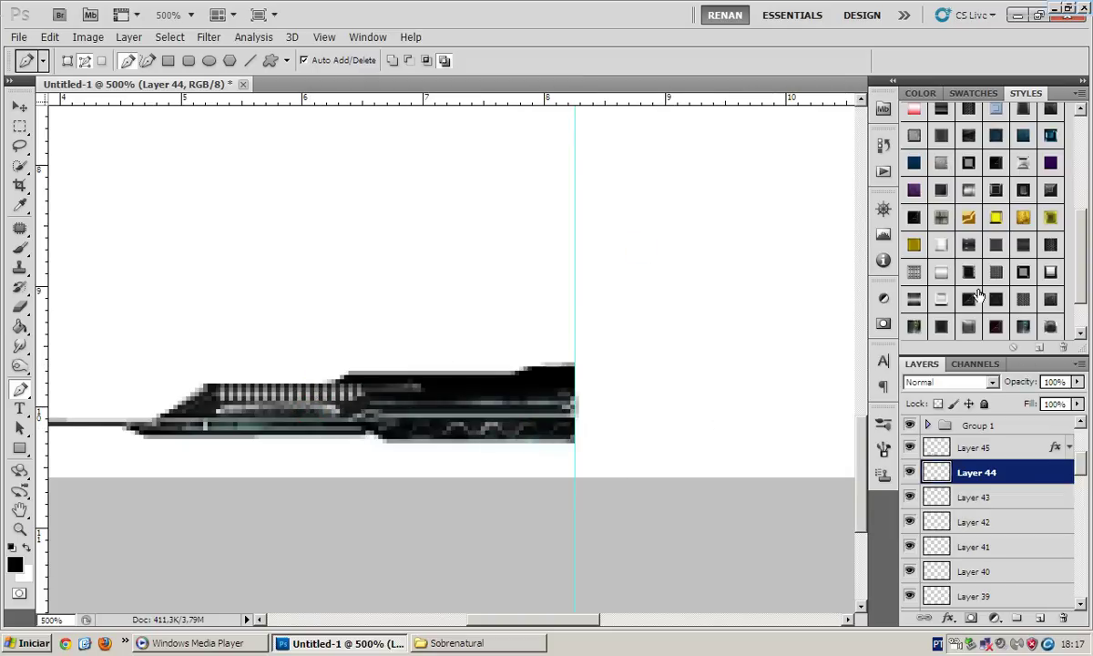
Try preset styles on Layer 44's new piece and apply one
click(969, 299)
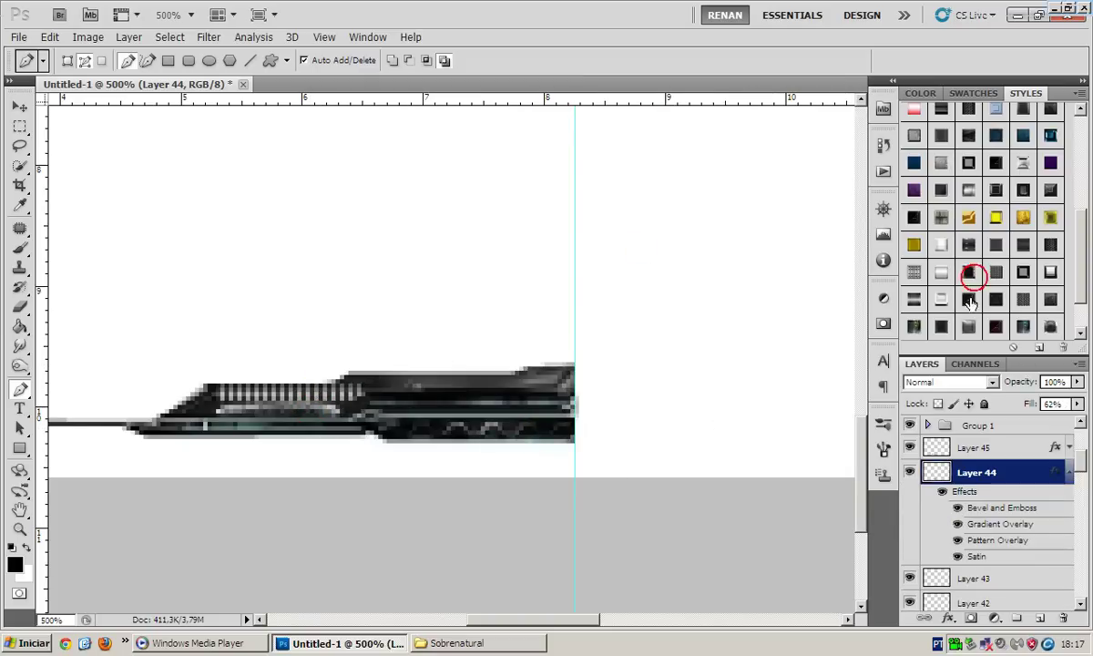
click(995, 190)
click(995, 163)
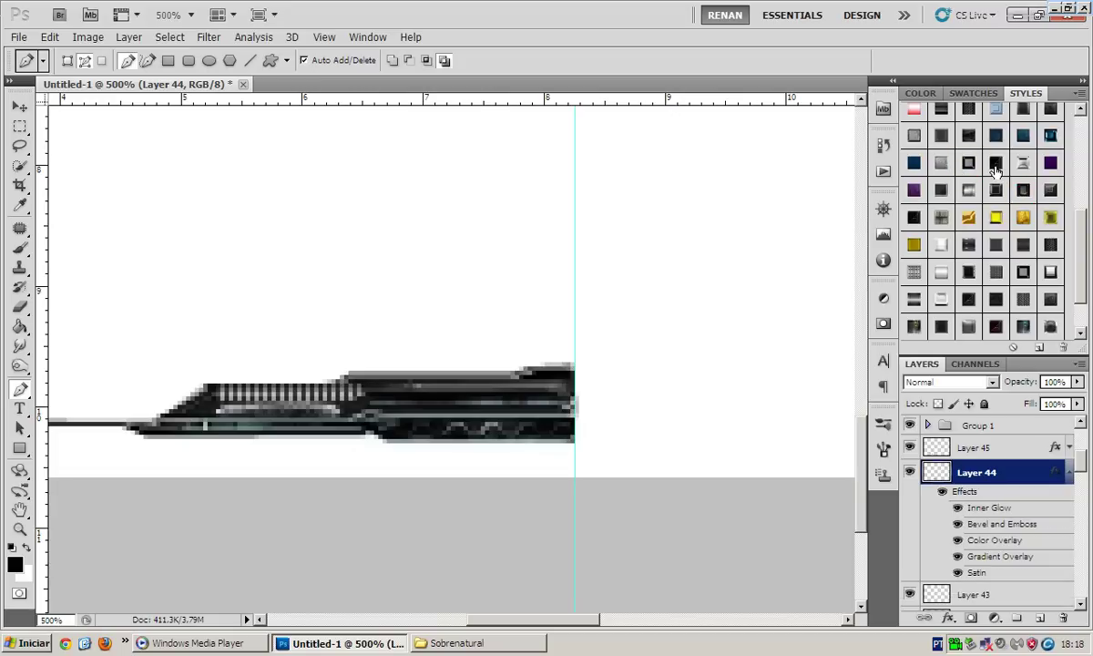
click(1070, 471)
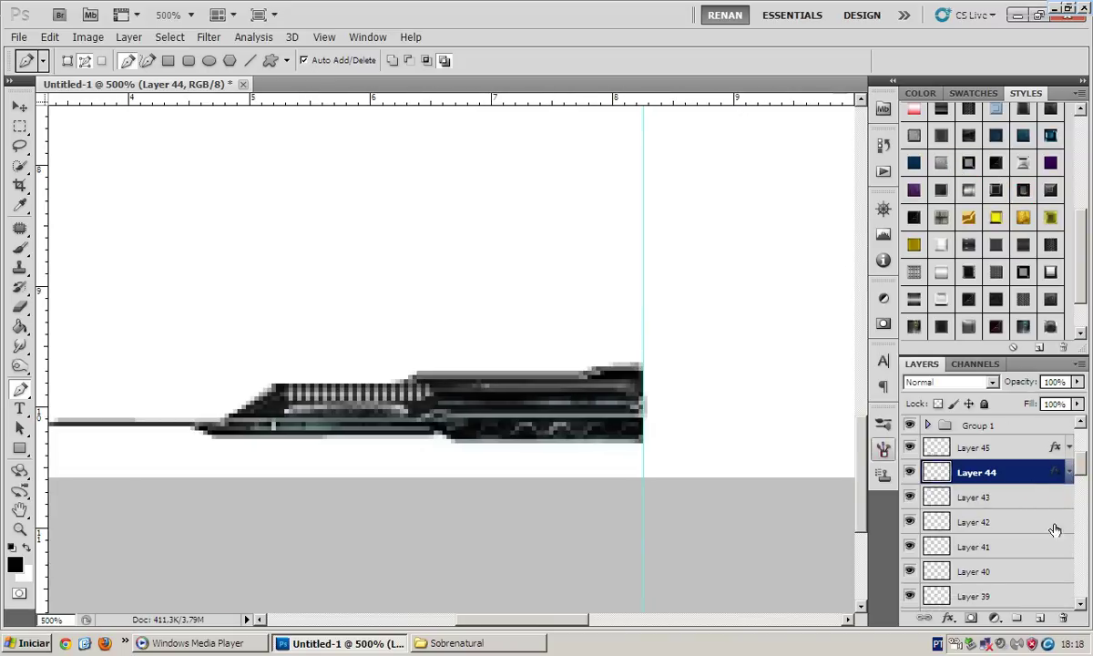
On new Layer 53, fill a piece along the blade's top right edge and apply a preset style
click(1041, 617)
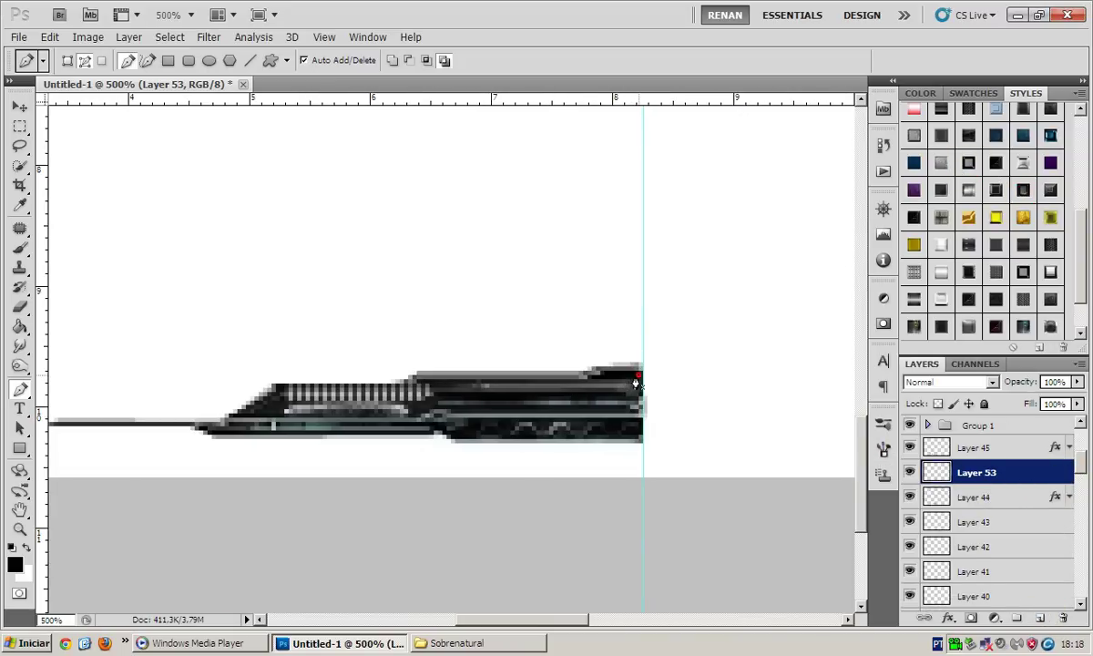
click(597, 373)
click(643, 374)
right_click(637, 383)
click(690, 481)
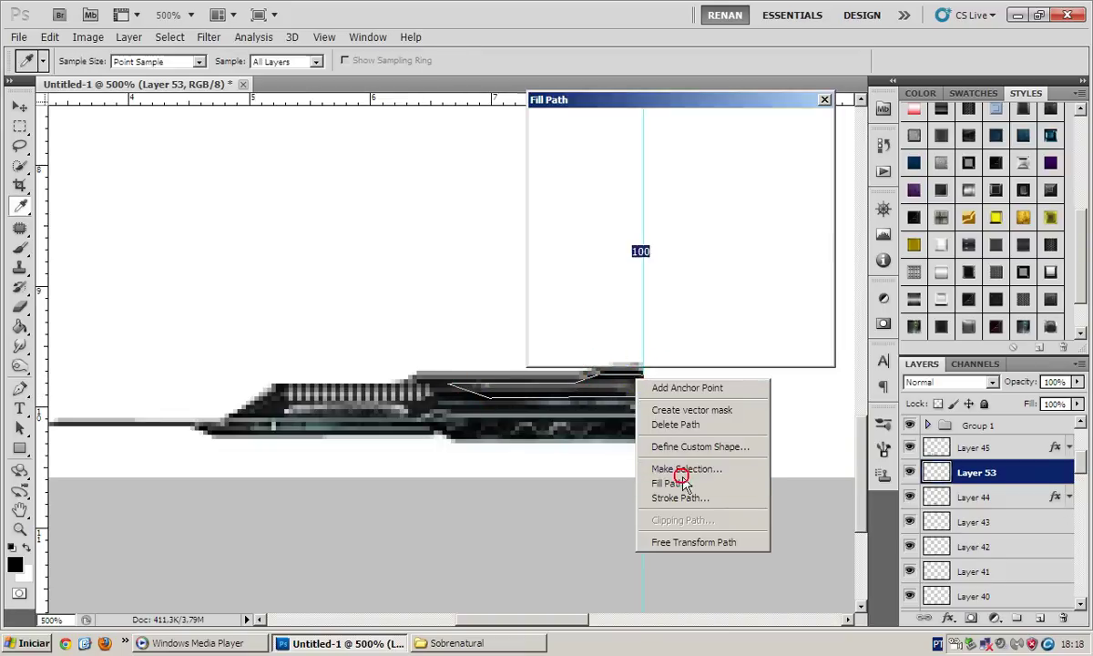
key(Return)
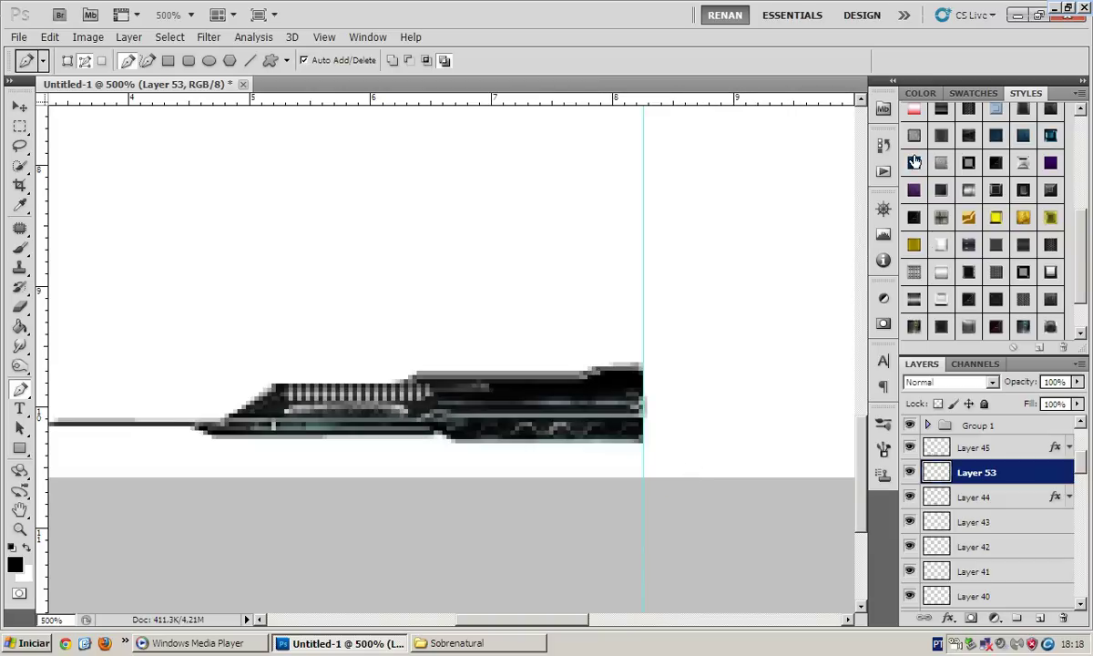
click(914, 162)
click(1070, 473)
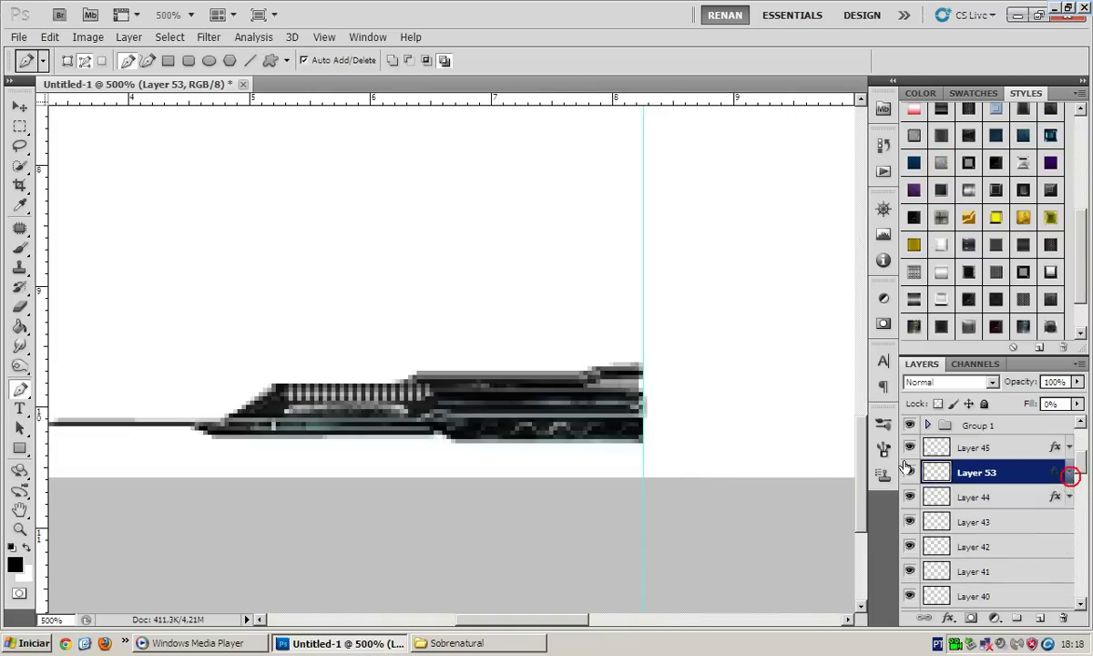
With the Move tool active, zoom and pan to the blade artwork at the banner's lower left
key(v)
key(ctrl+minus)
key(ctrl+minus)
key(ctrl+minus)
key(ctrl+minus)
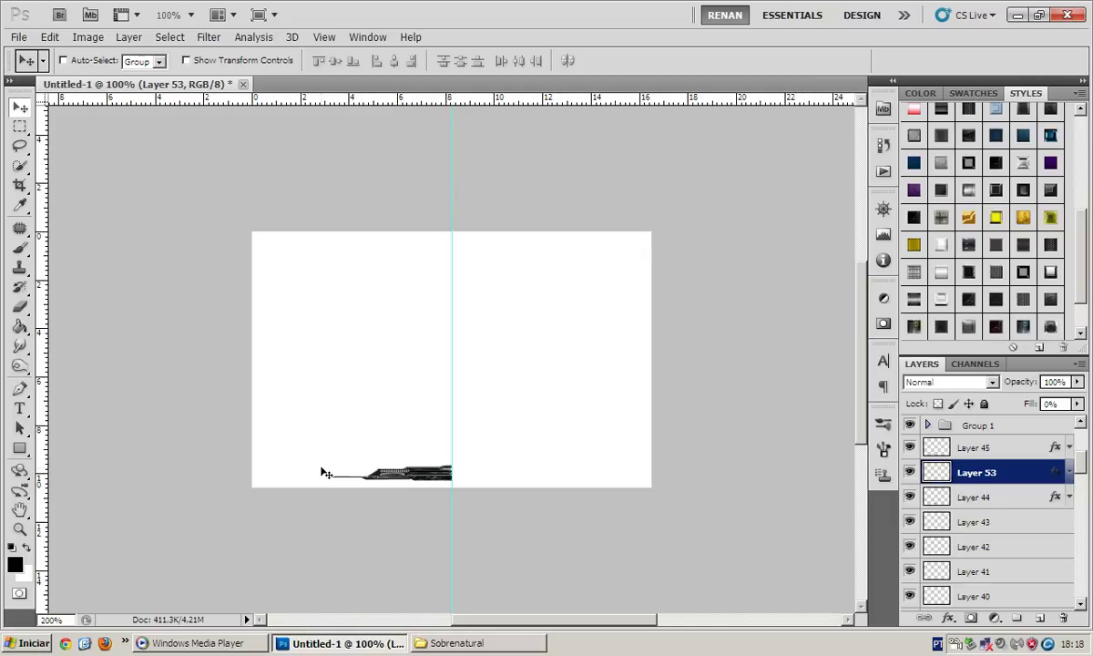
key(ctrl+plus)
key(ctrl+plus)
key(ctrl+plus)
scroll(360, 472, down, 2)
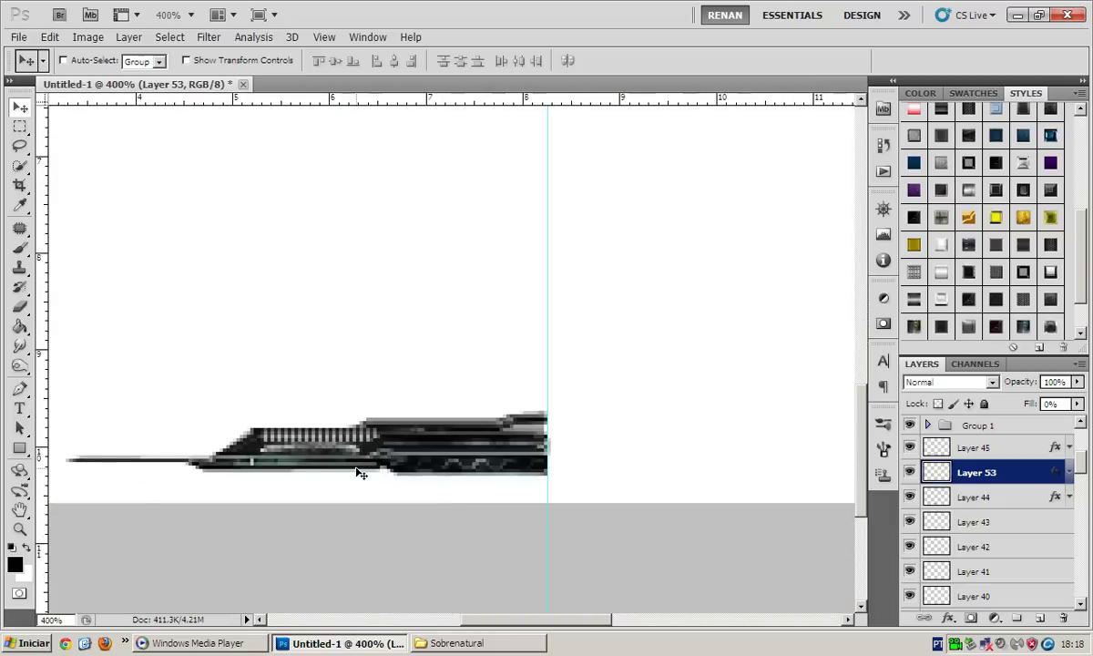
scroll(359, 472, left, 3)
scroll(360, 471, left, 2)
scroll(360, 472, right, 3)
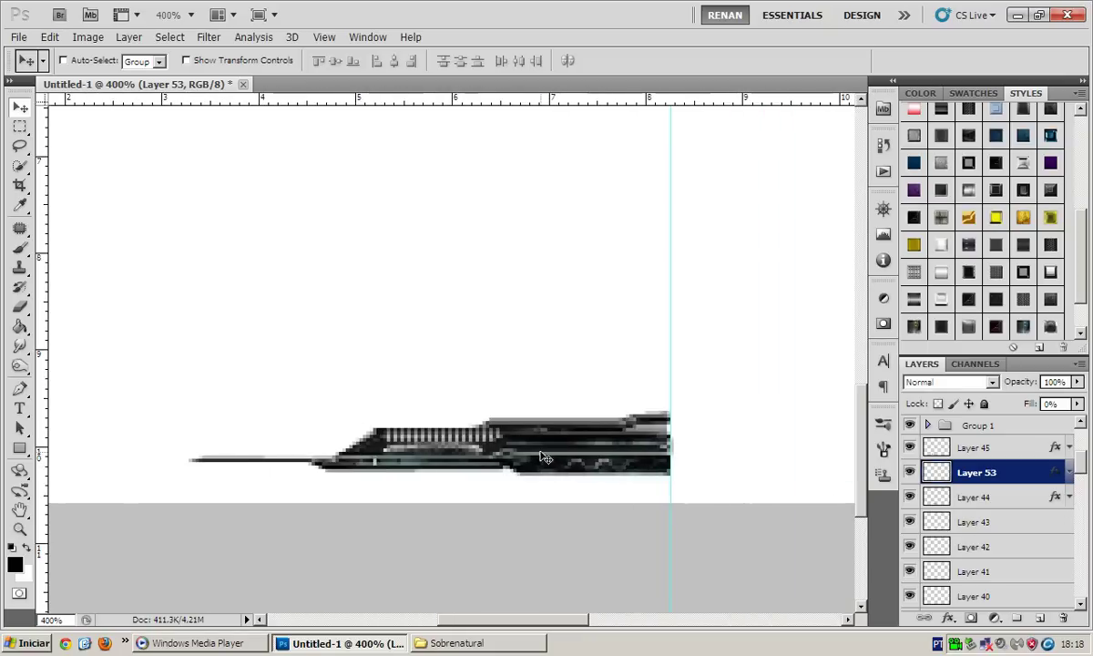
scroll(374, 442, left, 1)
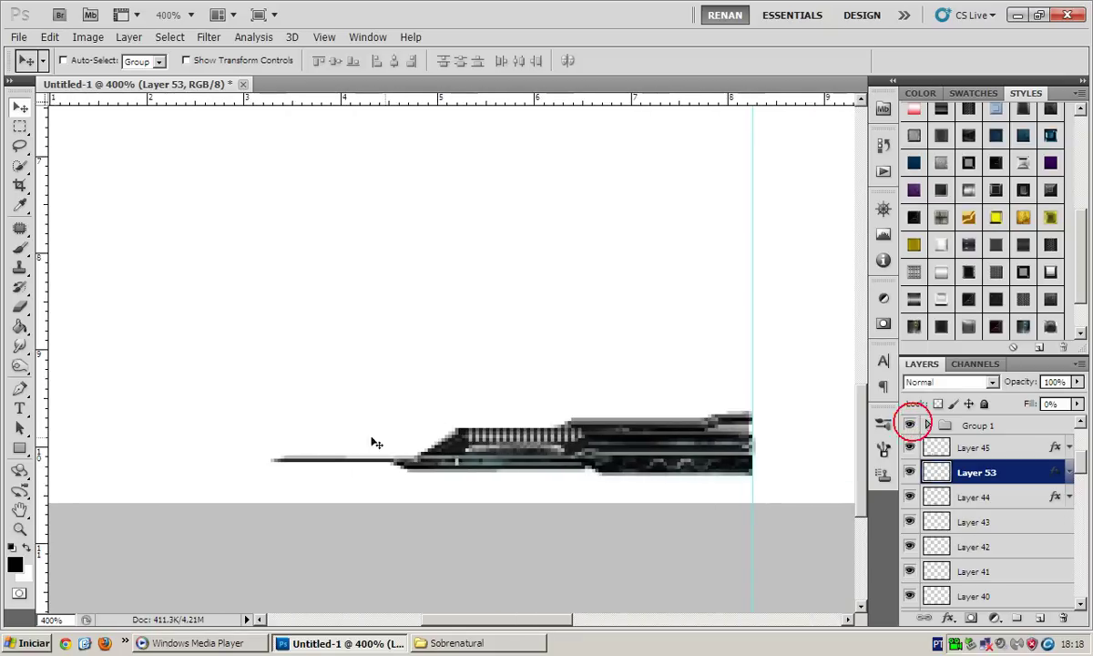
scroll(373, 442, left, 2)
scroll(373, 443, right, 3)
scroll(374, 444, right, 3)
Select Group 1, zoom out to the whole banner and preview several preset styles on it
click(942, 426)
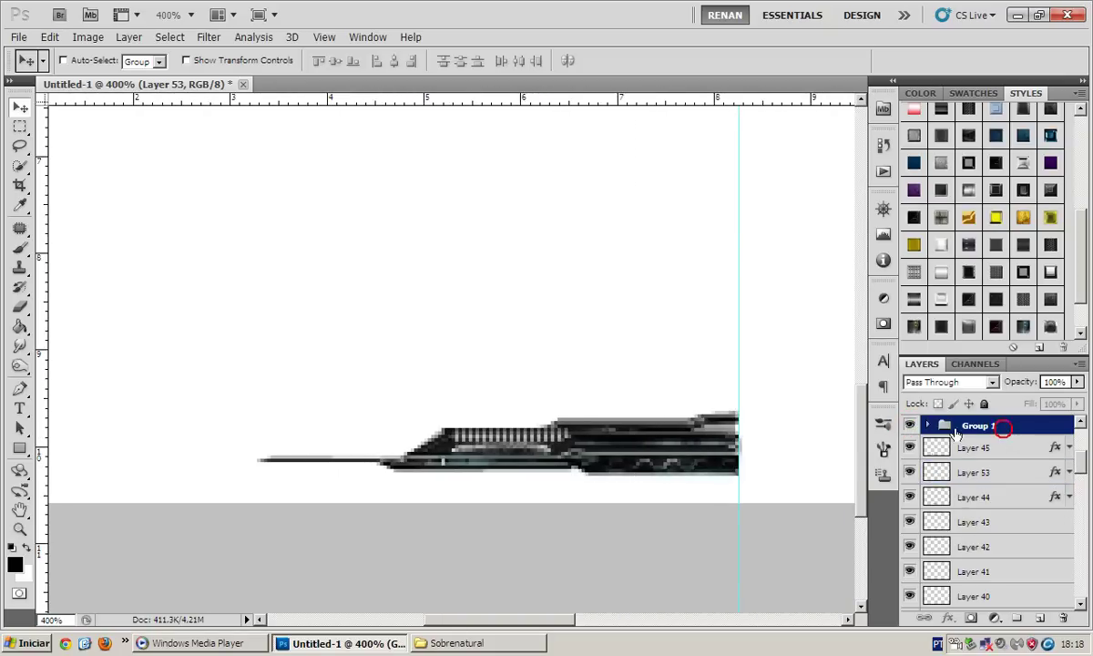
key(ctrl+minus)
key(ctrl+minus)
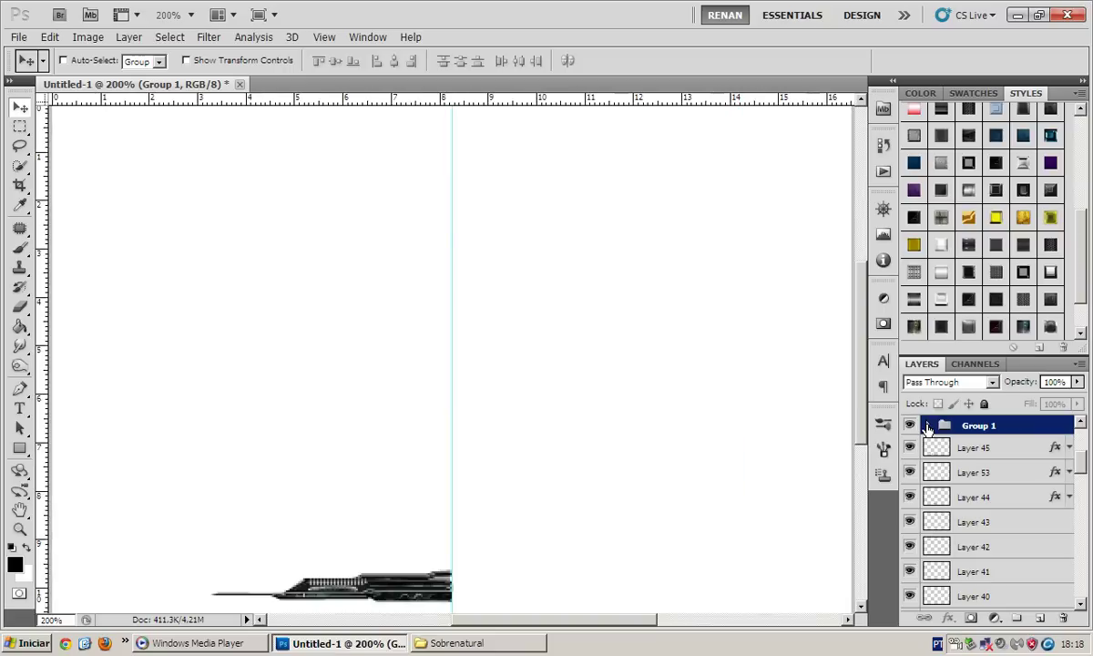
key(ctrl+minus)
click(939, 245)
click(946, 276)
click(997, 245)
click(1022, 245)
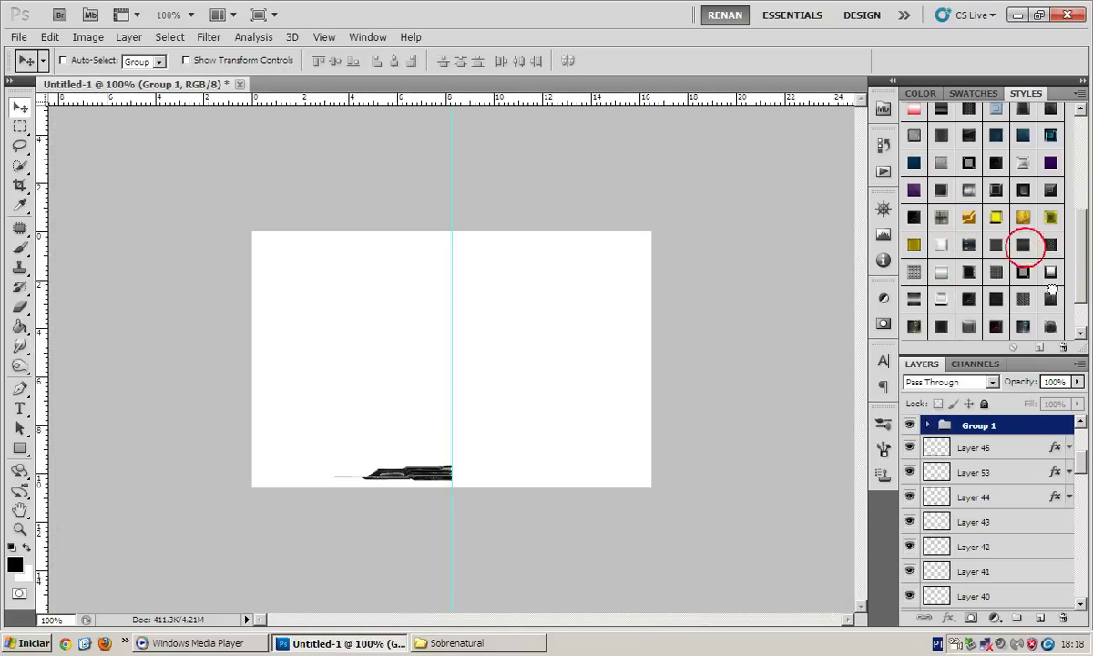
click(1022, 273)
Preview a few more Styles panel presets, then make Layer 43 the active layer
click(943, 272)
click(946, 297)
click(1023, 327)
click(911, 326)
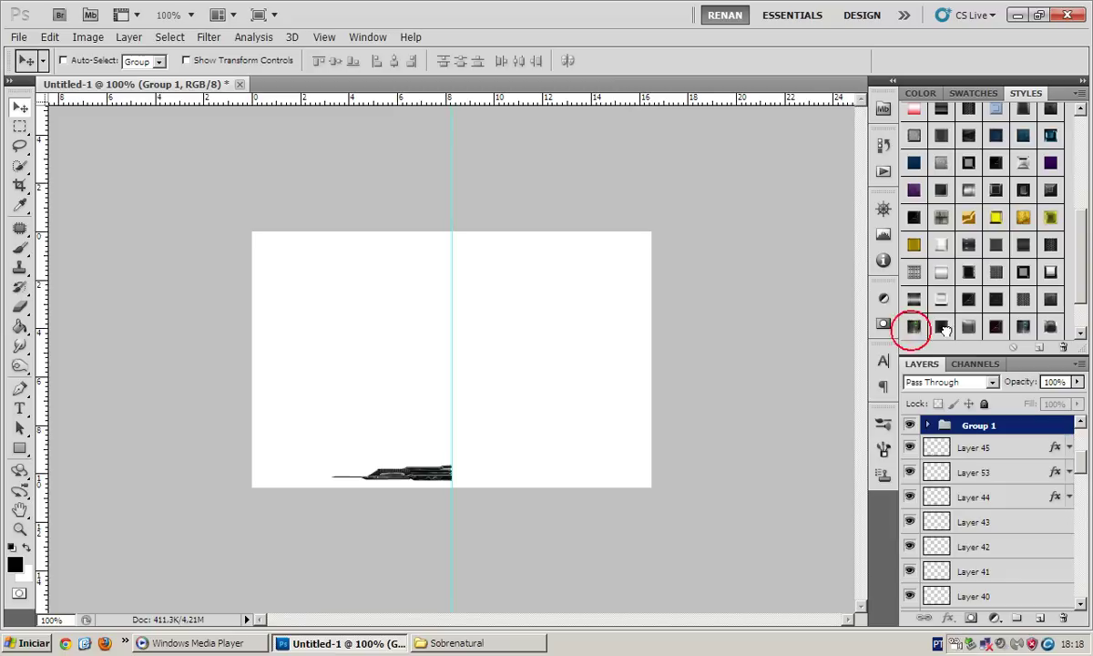
click(915, 326)
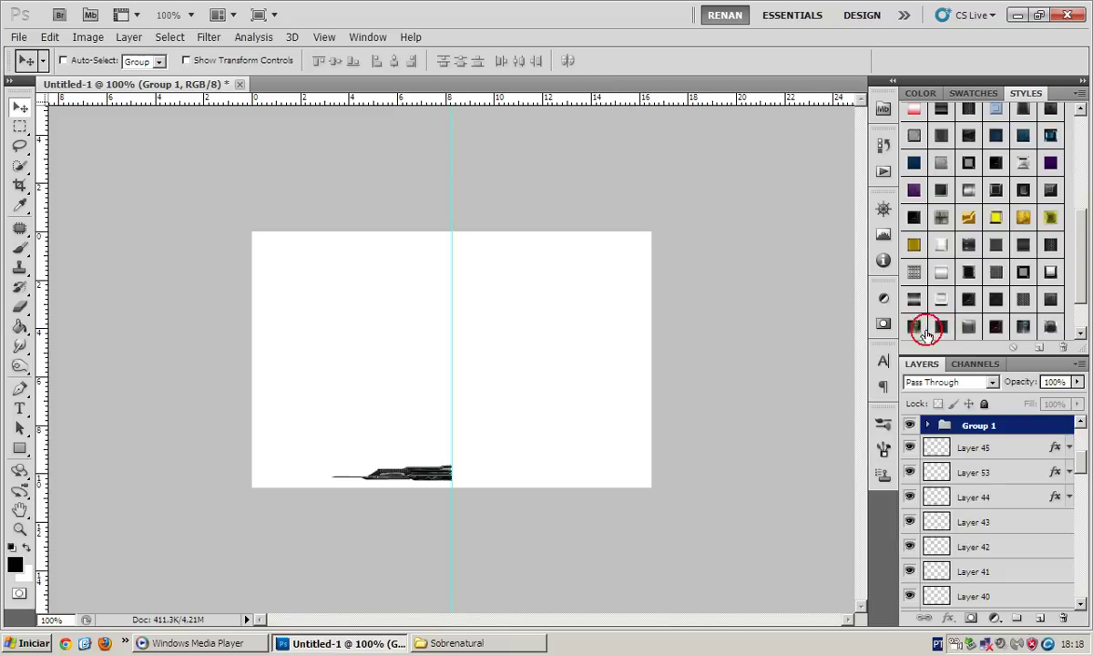
click(1018, 528)
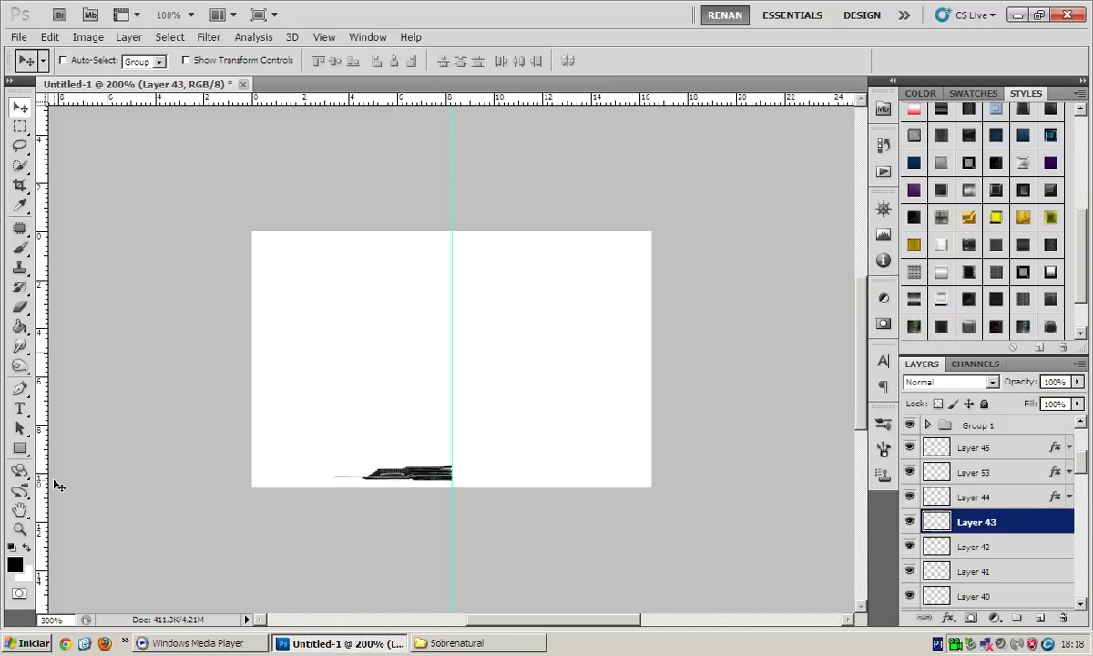
Zoom in closely on the blade and switch to the Pen tool
key(ctrl+plus)
key(ctrl+plus)
key(ctrl+plus)
scroll(410, 407, down, 5)
scroll(410, 407, left, 2)
scroll(422, 436, left, 5)
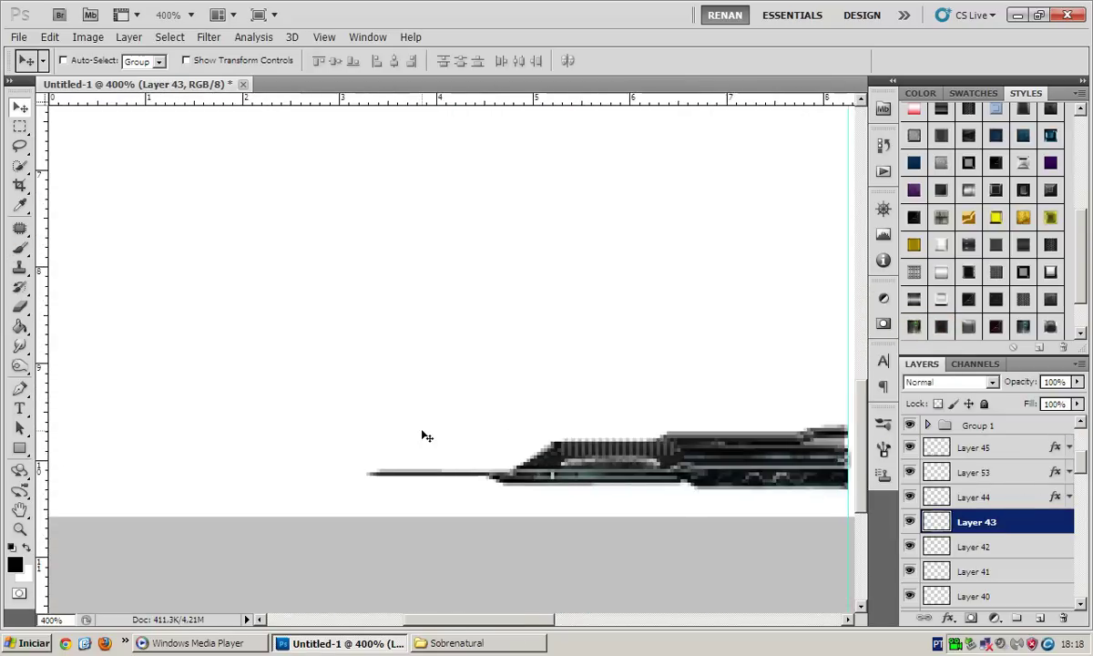
key(ctrl+plus)
scroll(202, 453, down, 1)
scroll(202, 453, right, 2)
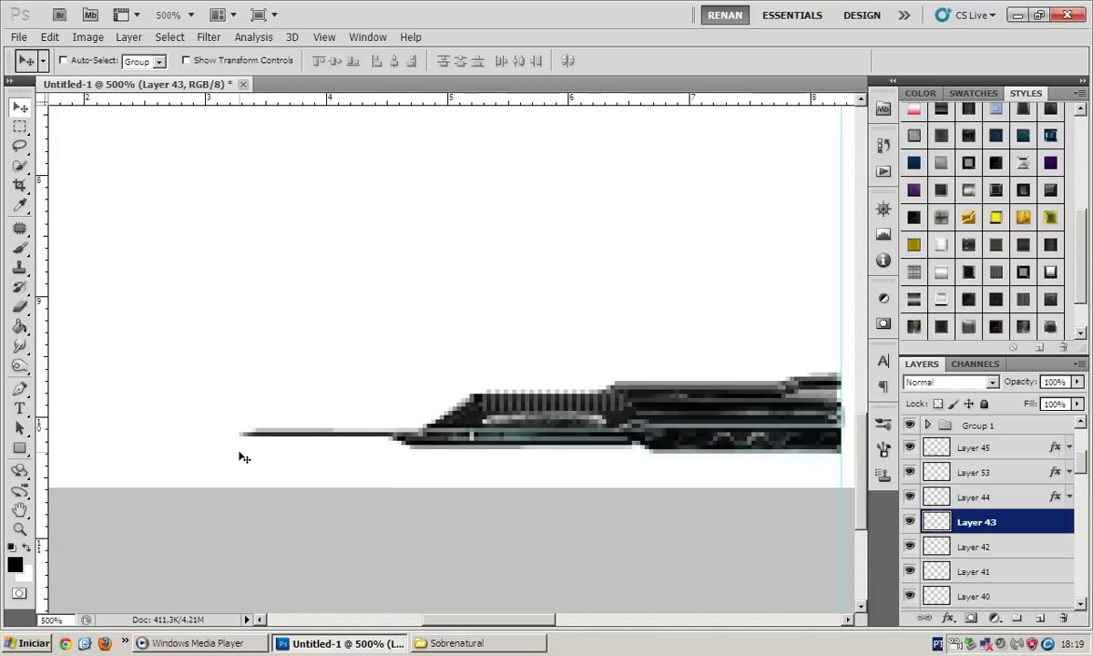
click(19, 389)
scroll(330, 428, right, 2)
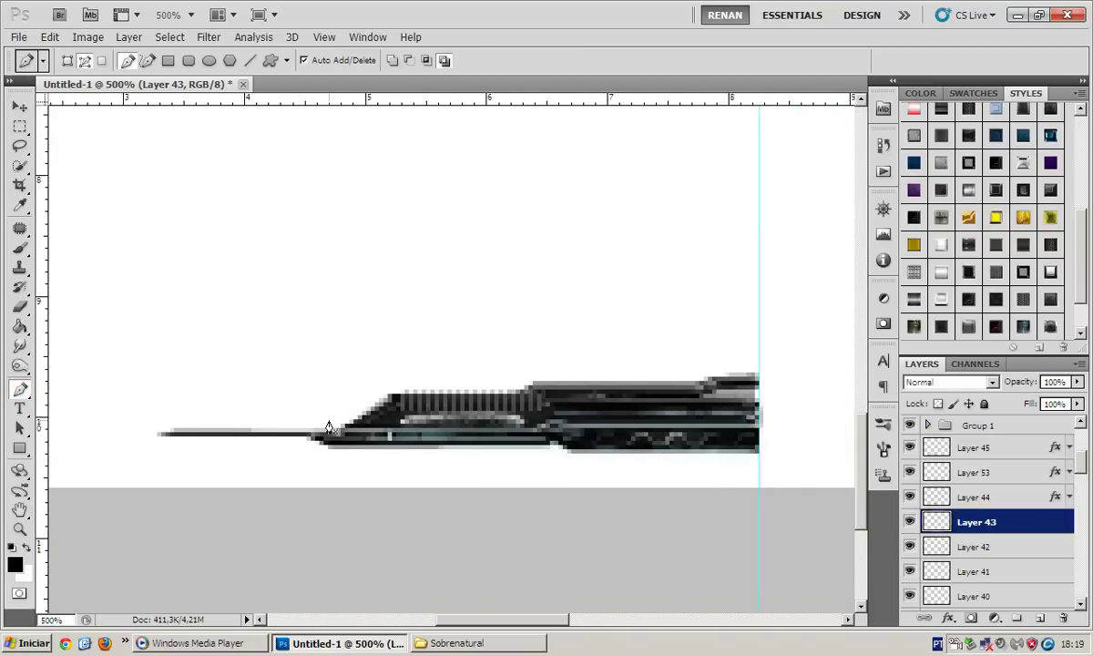
scroll(700, 496, up, 1)
scroll(654, 453, left, 4)
scroll(654, 454, left, 1)
Draw a thin bar on Layer 43, fill it black and apply a preset style
click(583, 416)
click(567, 404)
scroll(567, 410, left, 4)
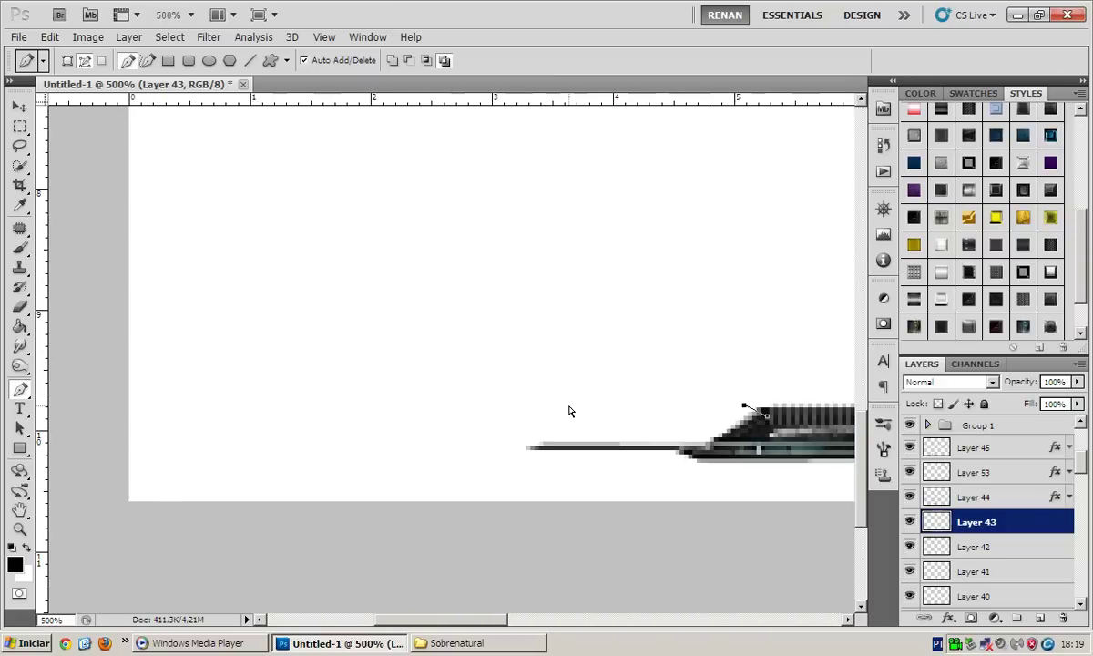
scroll(568, 412, left, 1)
click(585, 416)
scroll(581, 420, right, 2)
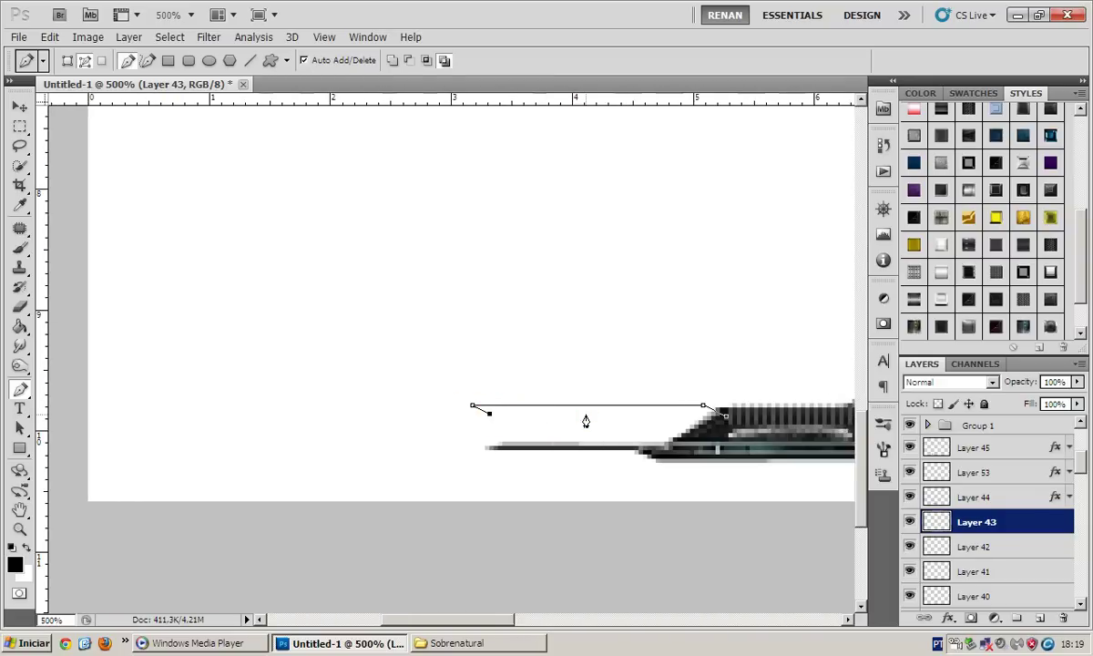
scroll(583, 419, right, 1)
click(595, 419)
scroll(597, 427, right, 1)
scroll(597, 427, right, 1)
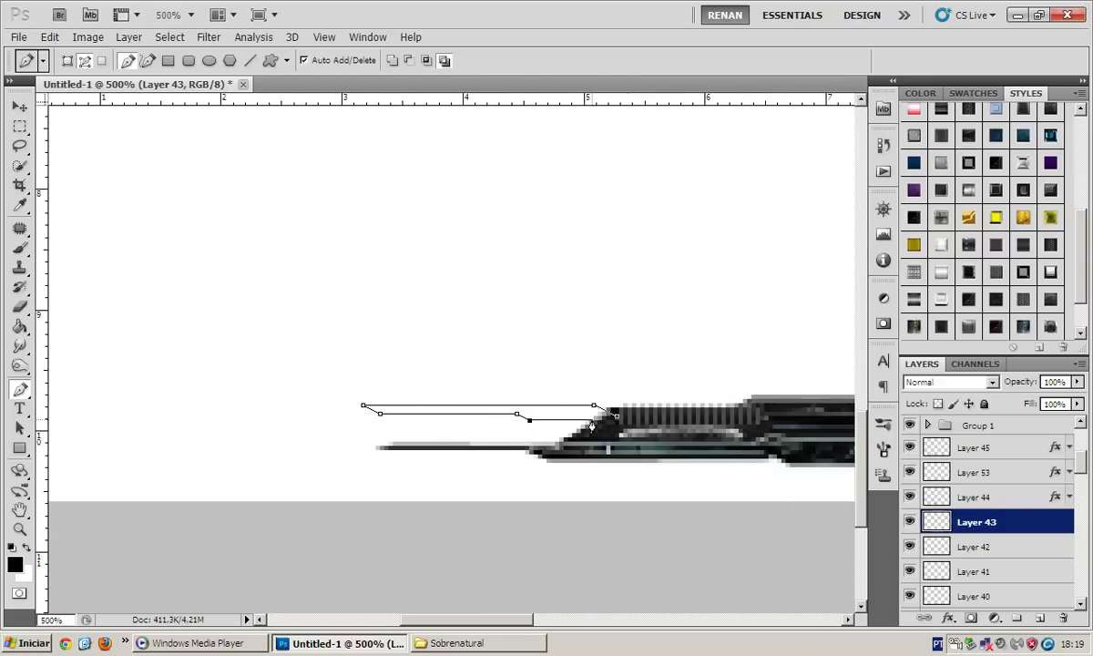
click(617, 419)
right_click(695, 335)
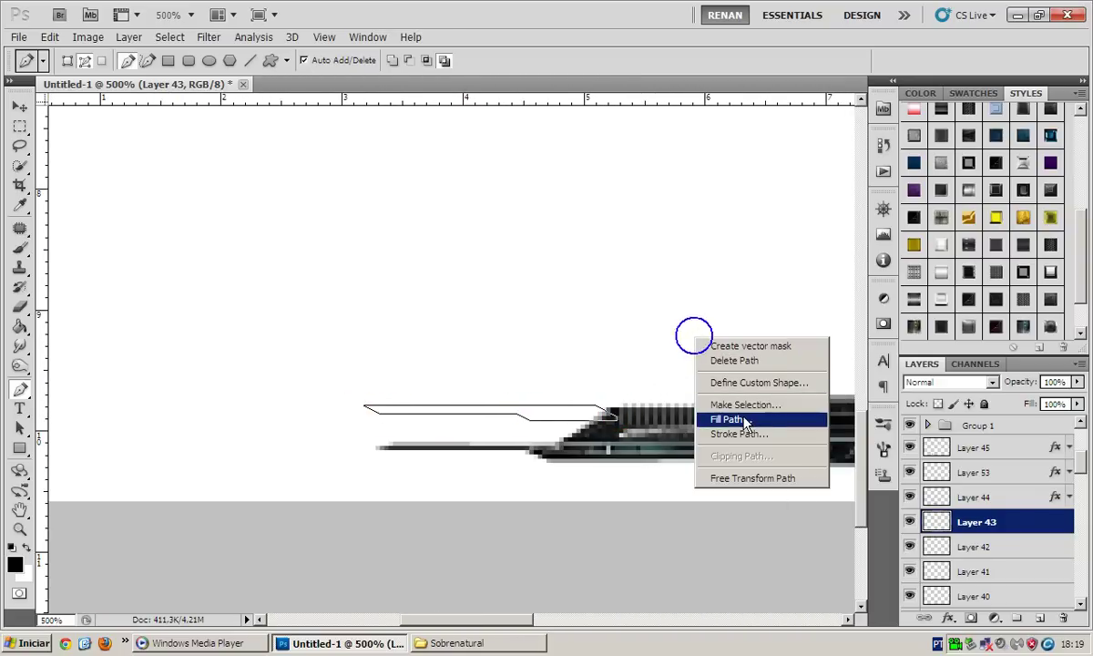
click(742, 418)
click(955, 326)
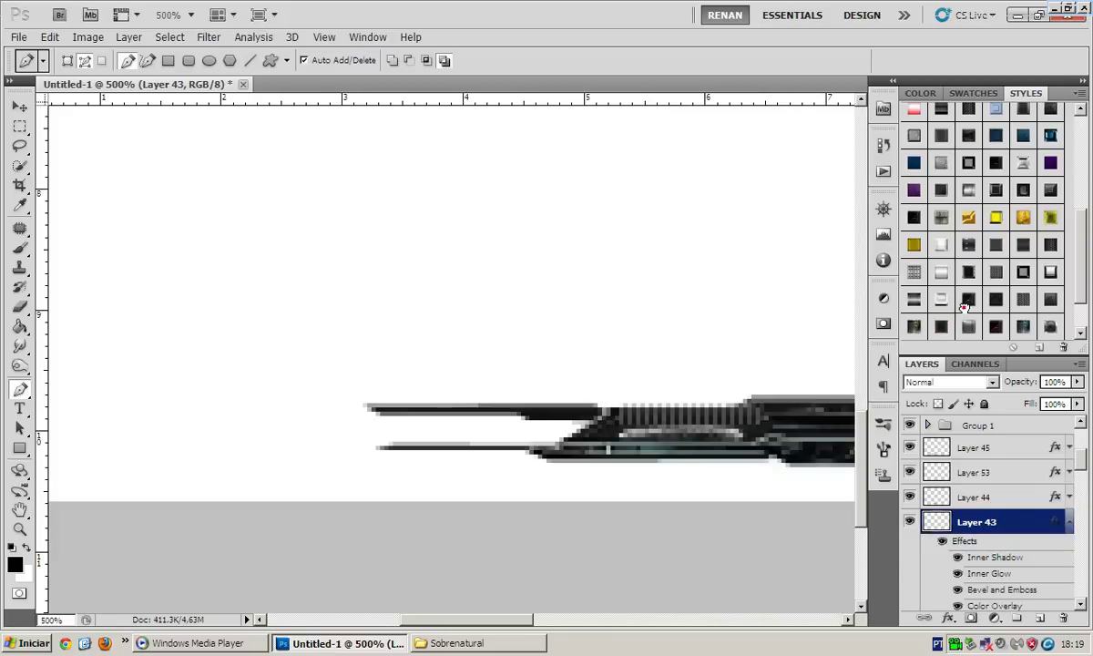
click(1069, 521)
On new Layer 54, outline another thin bar above the blade's spike and fill it
click(1038, 618)
scroll(566, 430, left, 2)
click(579, 409)
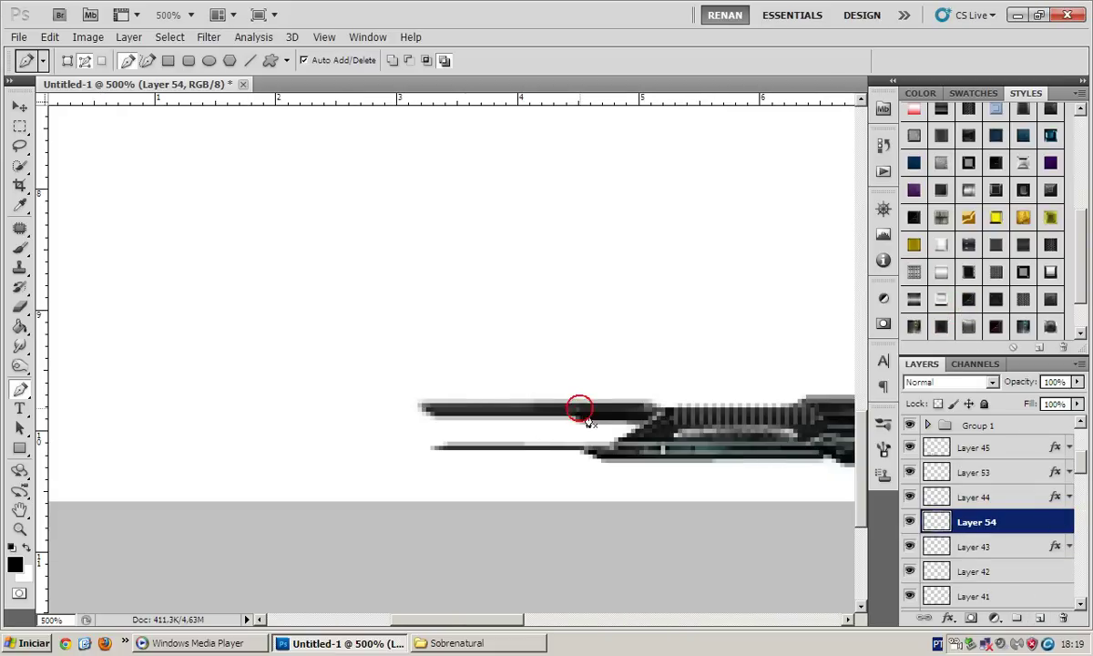
click(651, 415)
click(579, 406)
right_click(617, 390)
click(705, 486)
Try several preset styles on the Layer 54 bar, settle on one, then select Layer 42
click(940, 299)
click(940, 271)
click(941, 244)
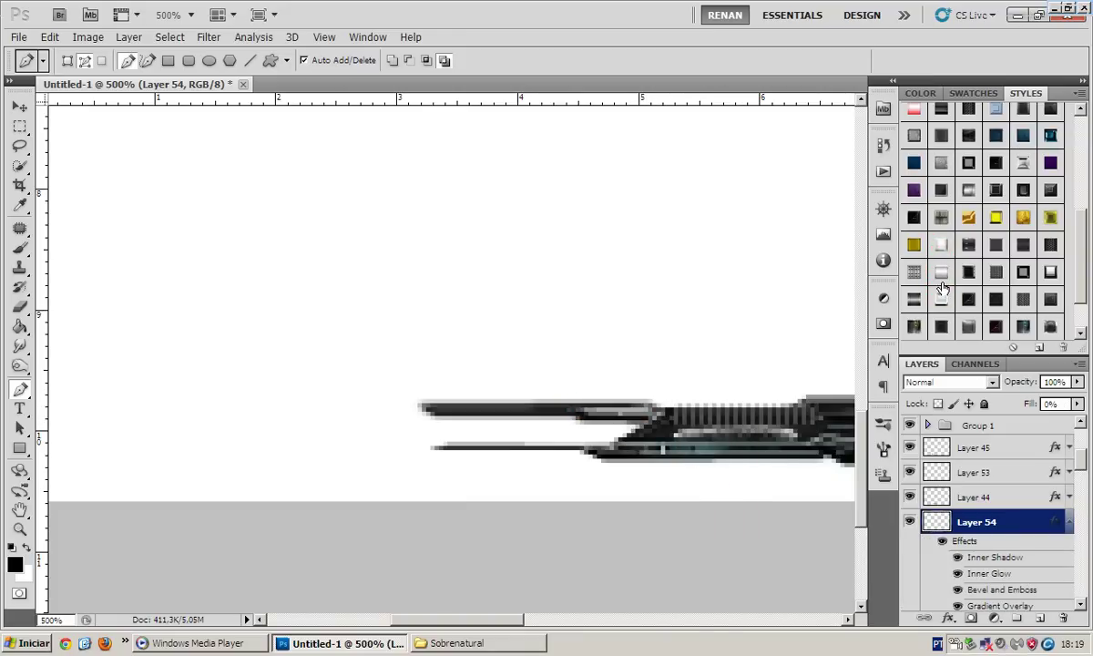
click(941, 271)
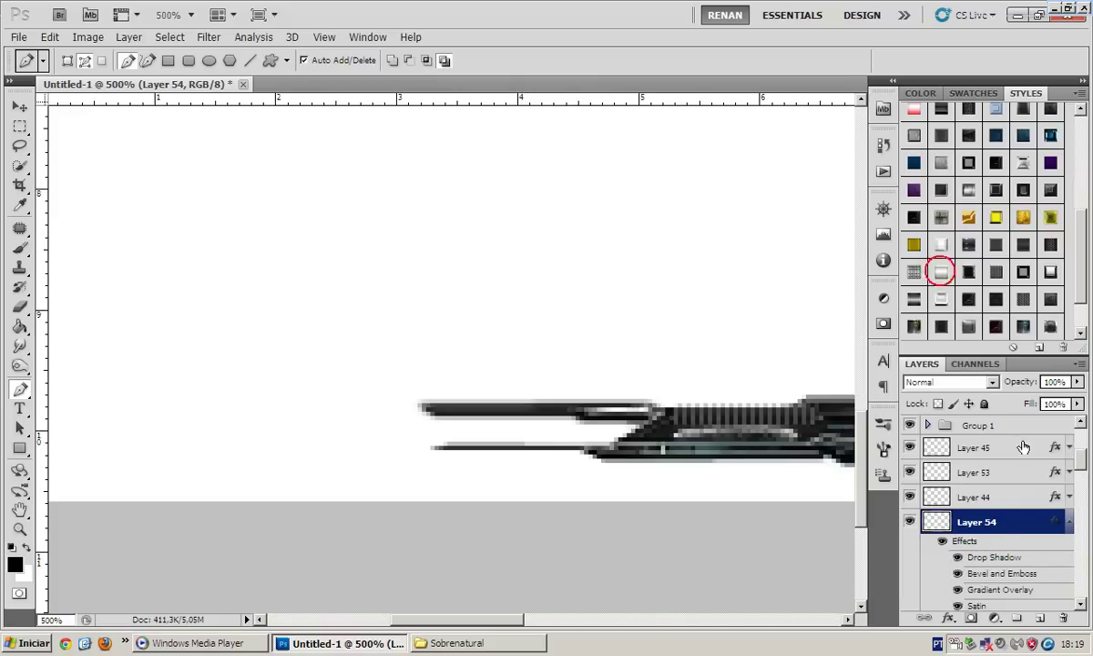
click(1071, 526)
click(982, 255)
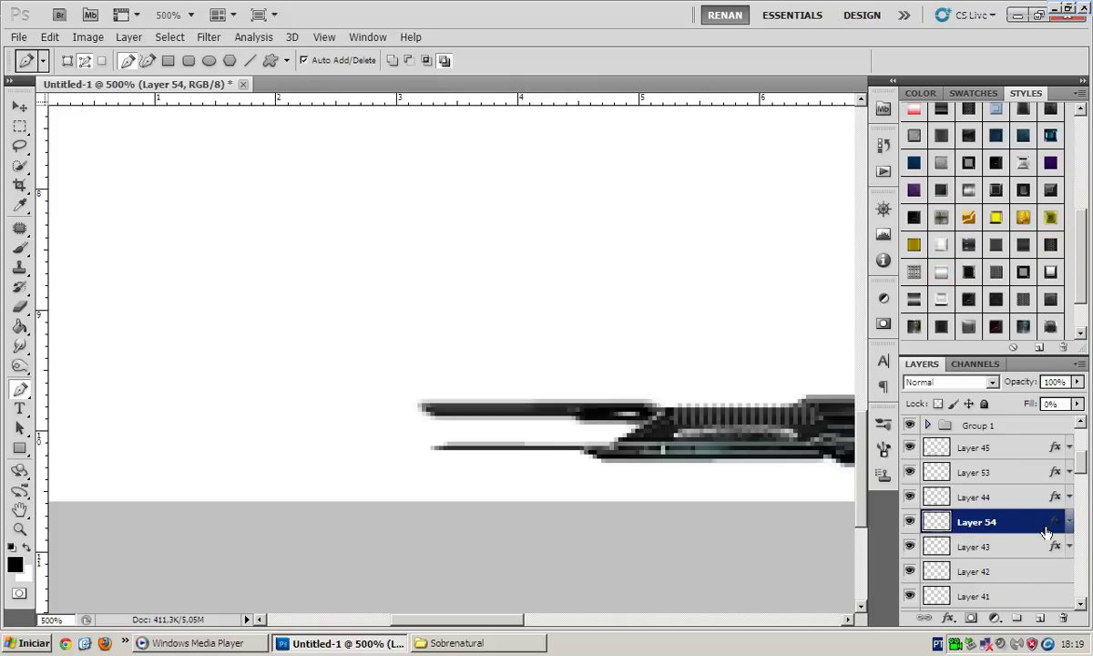
click(1024, 326)
scroll(992, 492, down, 2)
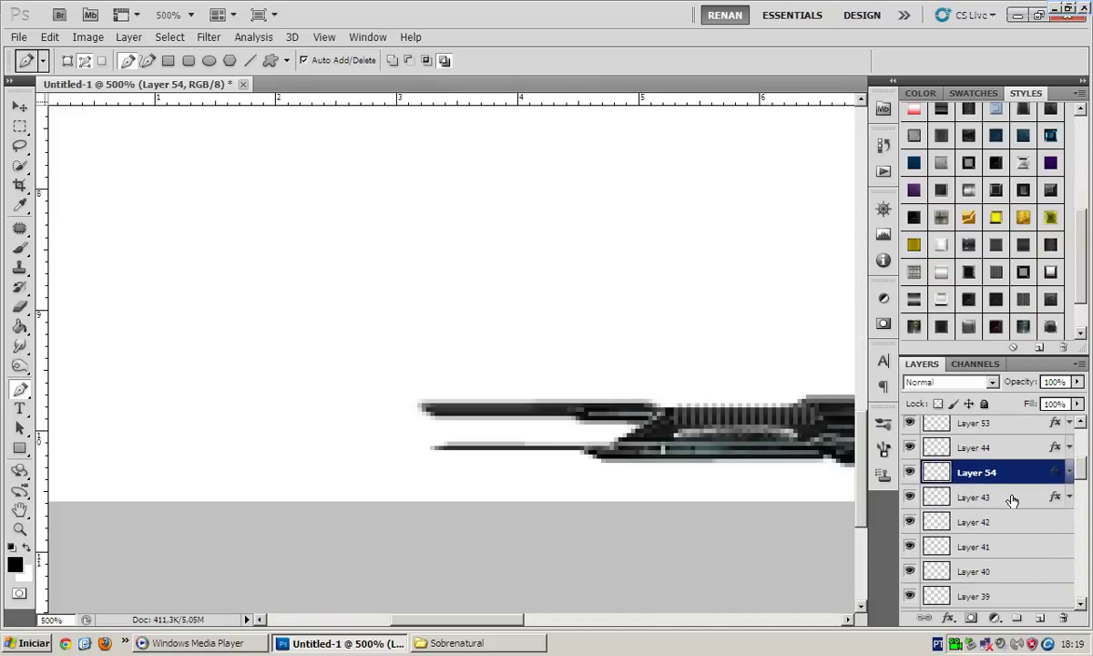
click(1006, 520)
Outline an angled strip on Layer 42 extending the blade left and rising diagonally
scroll(569, 397, left, 1)
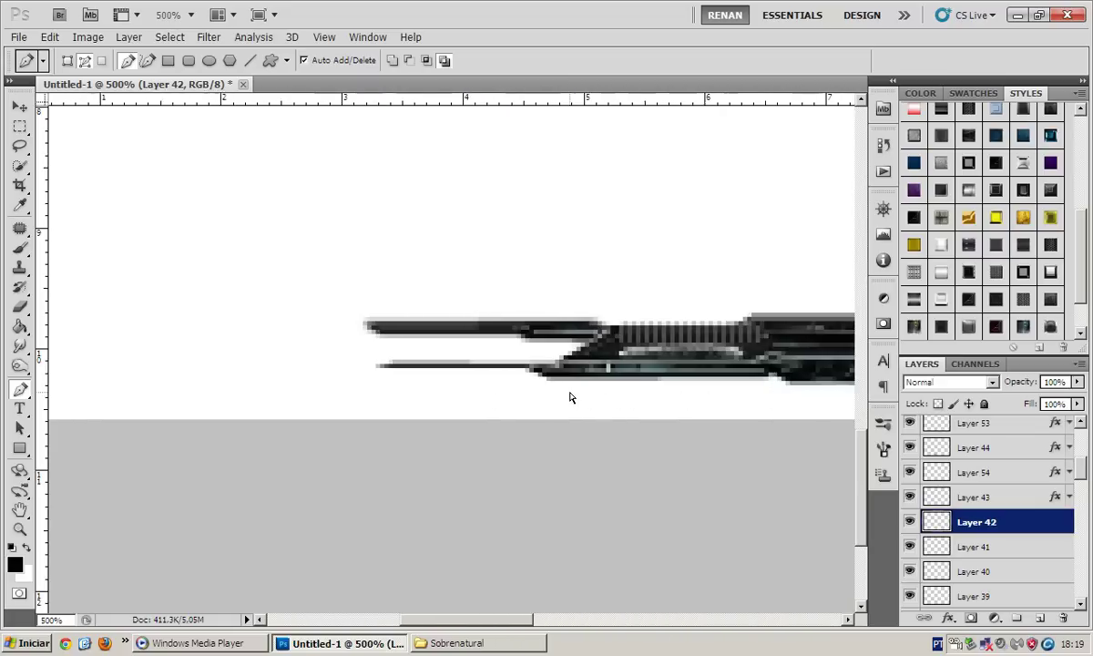
scroll(583, 387, left, 3)
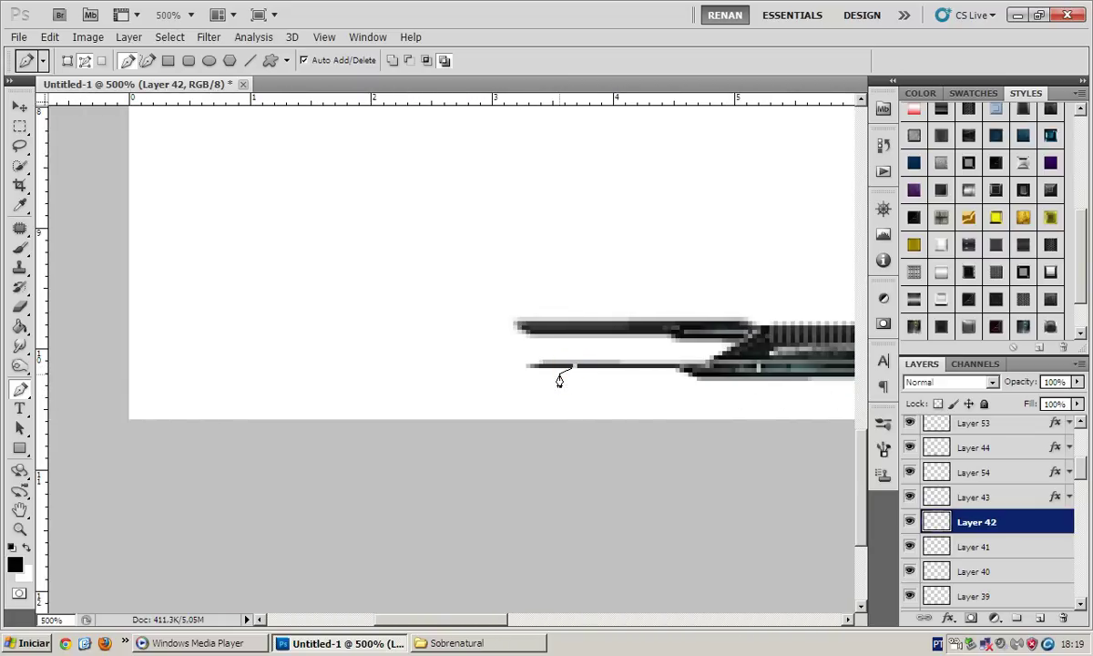
scroll(553, 373, left, 4)
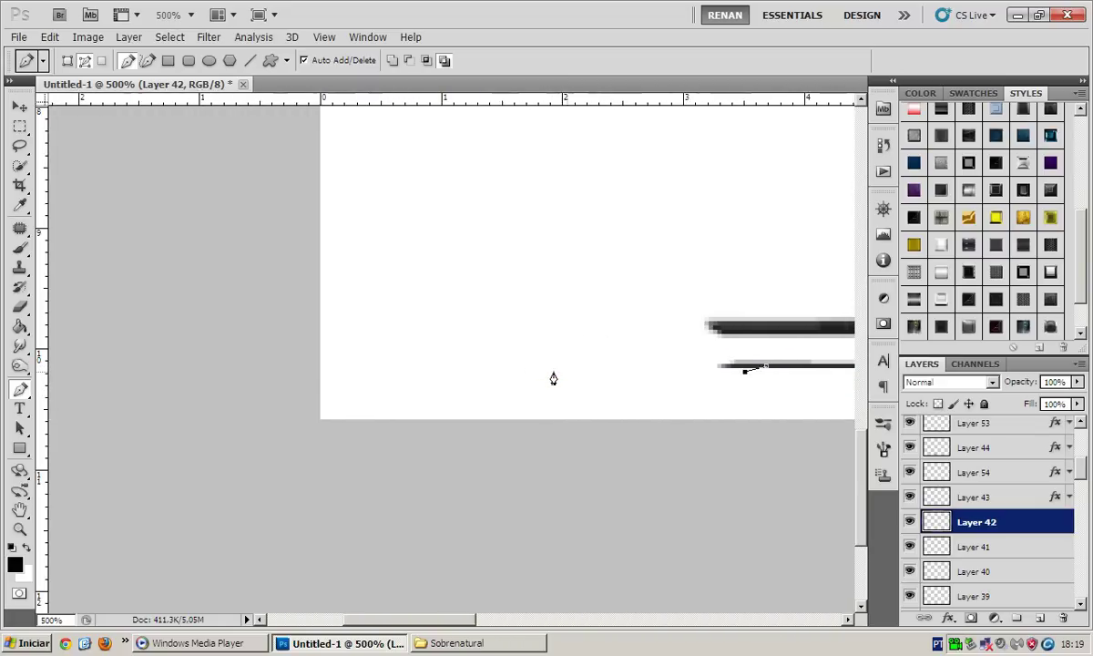
click(552, 370)
click(475, 305)
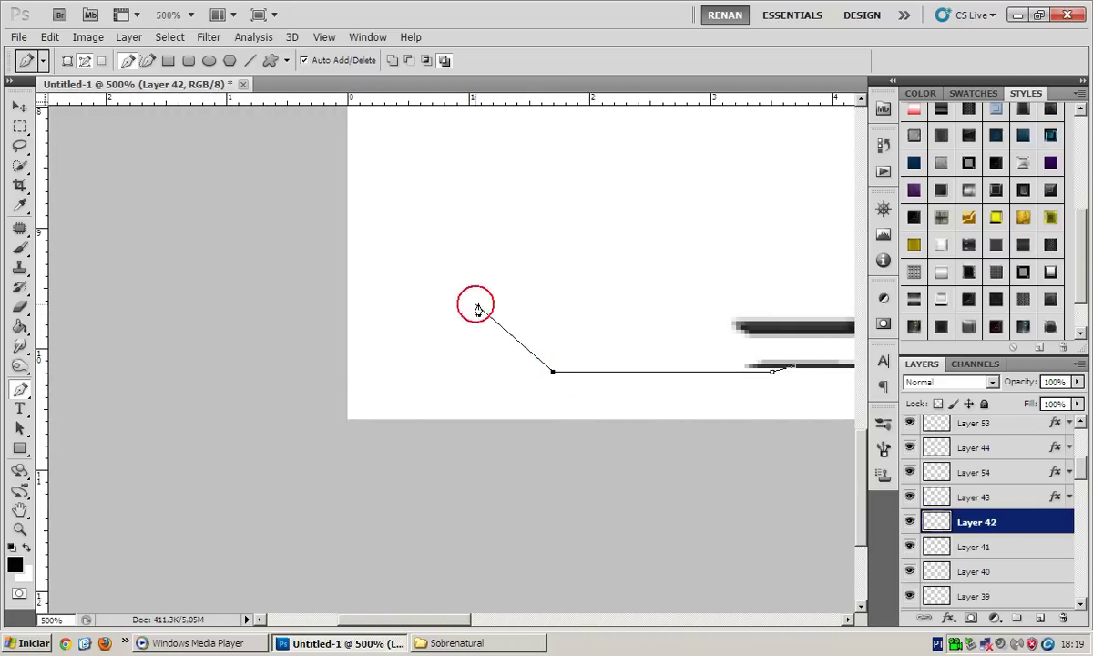
click(493, 305)
scroll(492, 309, right, 2)
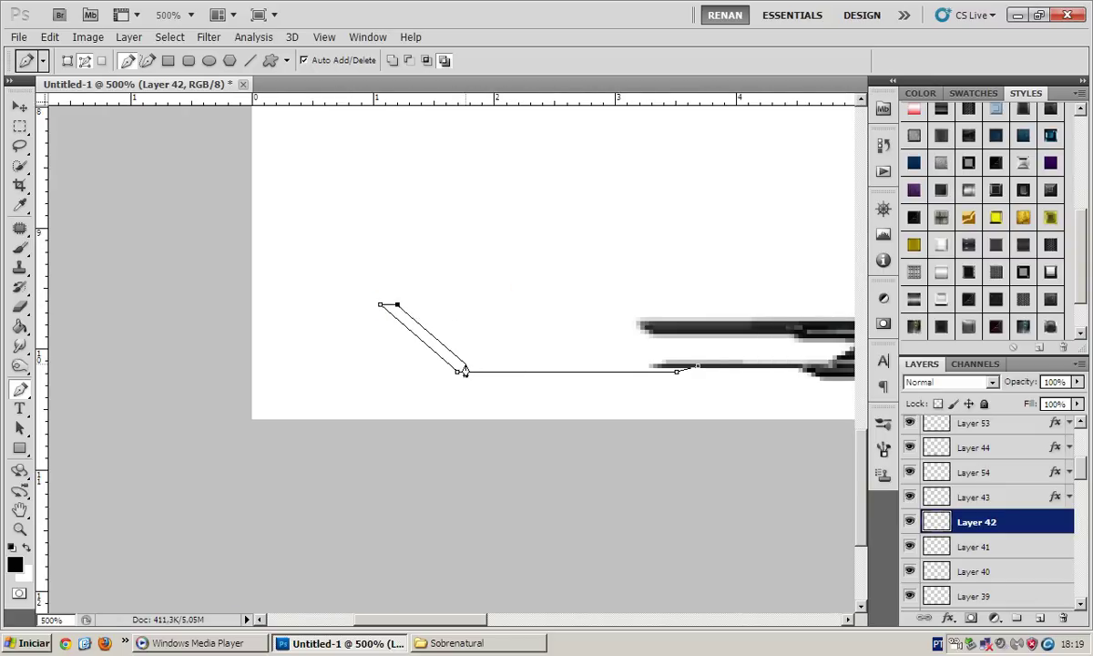
click(459, 362)
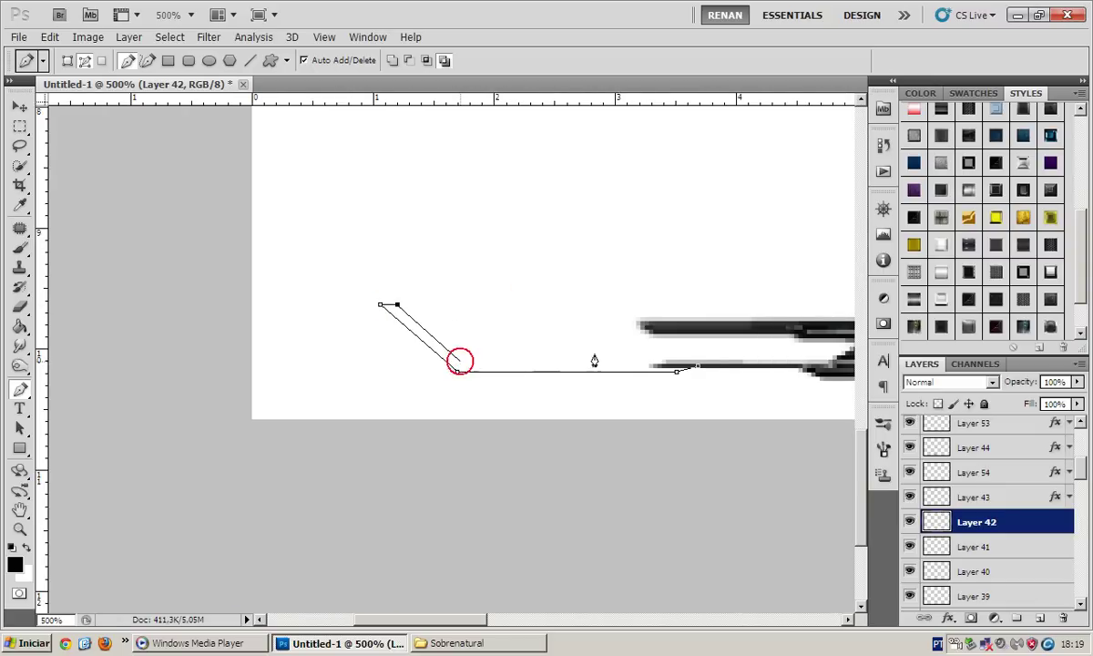
click(495, 362)
scroll(514, 360, right, 4)
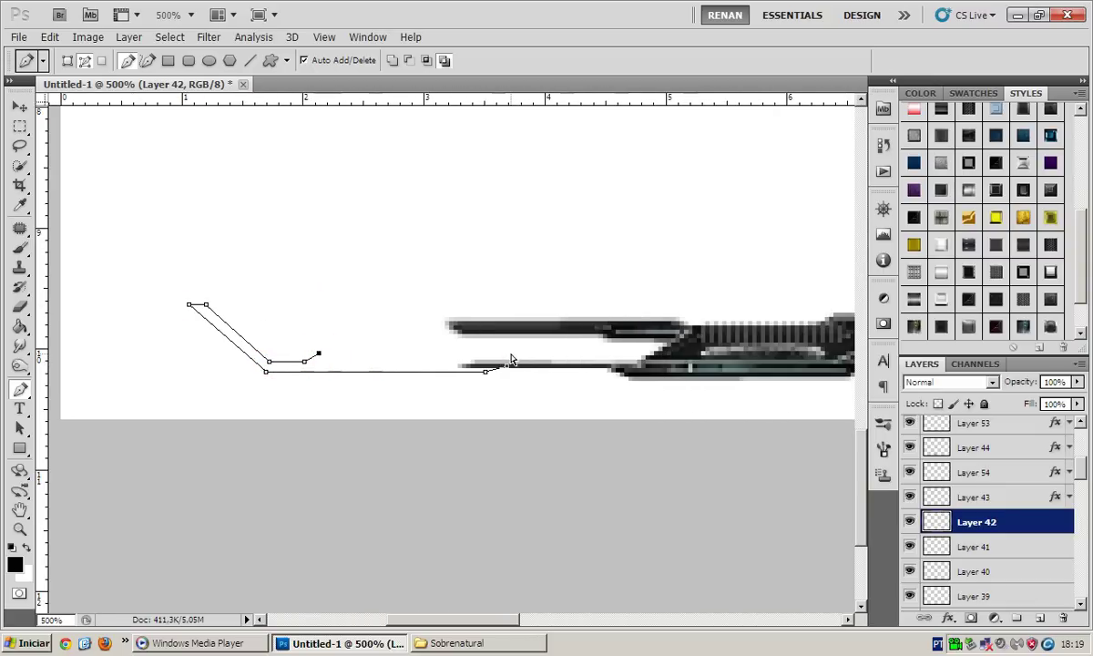
click(529, 364)
click(507, 364)
Fill the angled strip black, give it a teal preset style, and toggle its visibility to check
right_click(594, 337)
click(626, 416)
scroll(967, 303, down, 2)
scroll(967, 303, down, 1)
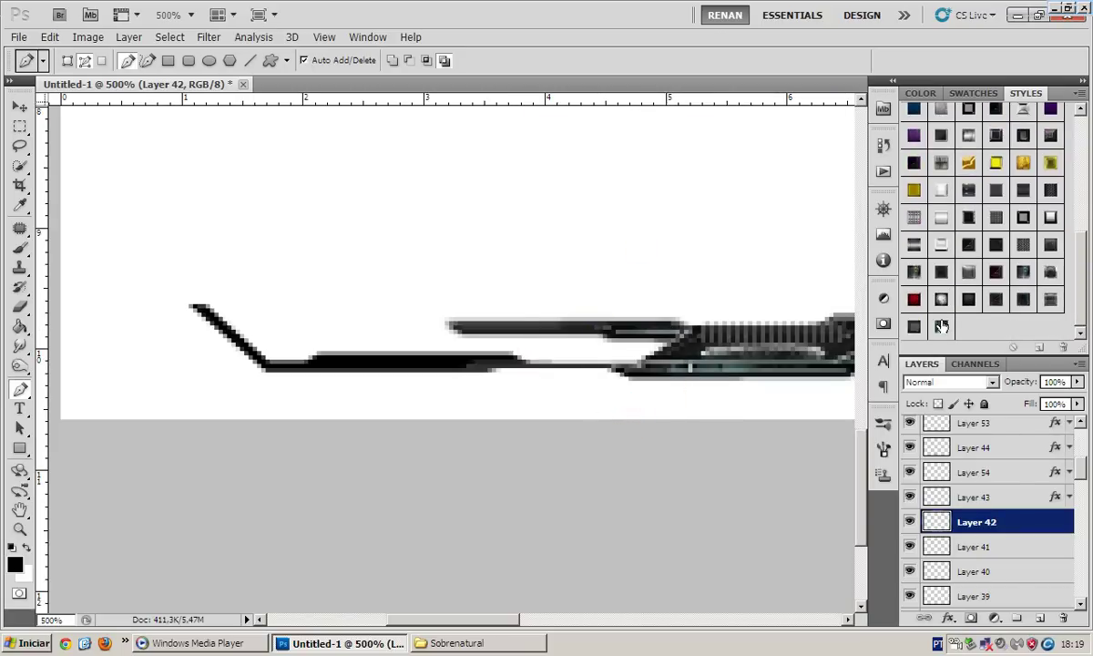
click(940, 325)
scroll(431, 330, left, 2)
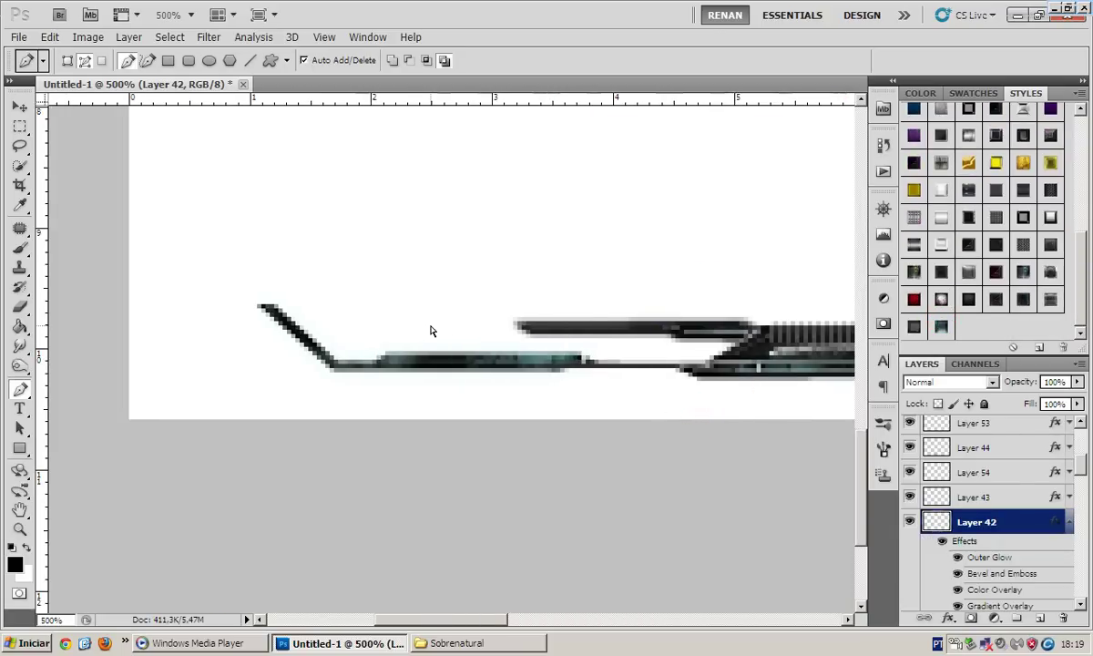
click(1070, 520)
scroll(397, 381, up, 2)
scroll(397, 382, down, 1)
scroll(398, 382, right, 1)
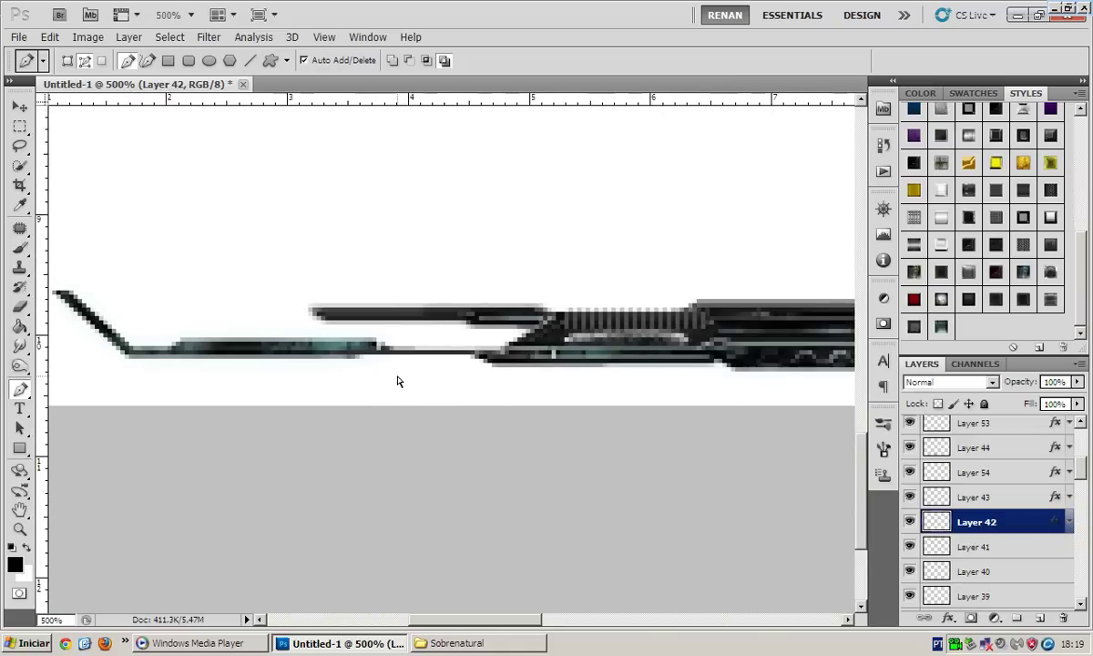
scroll(398, 383, left, 1)
scroll(398, 383, left, 1)
click(909, 521)
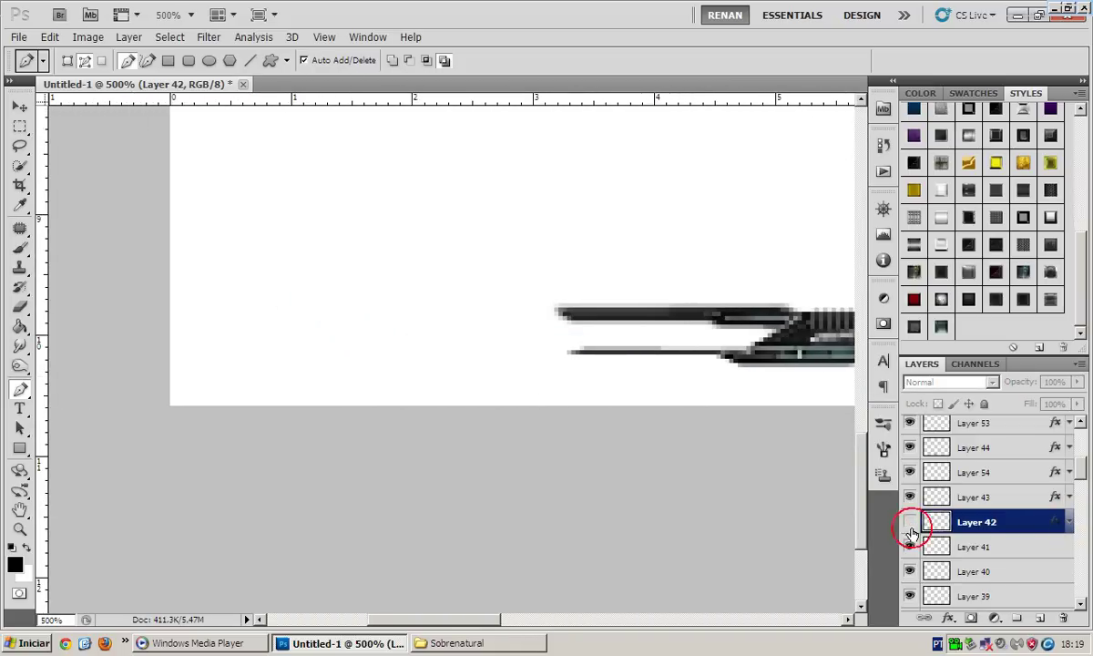
On Layer 41, outline a thin strip along the blade's middle
click(999, 546)
scroll(453, 378, right, 1)
scroll(457, 379, up, 1)
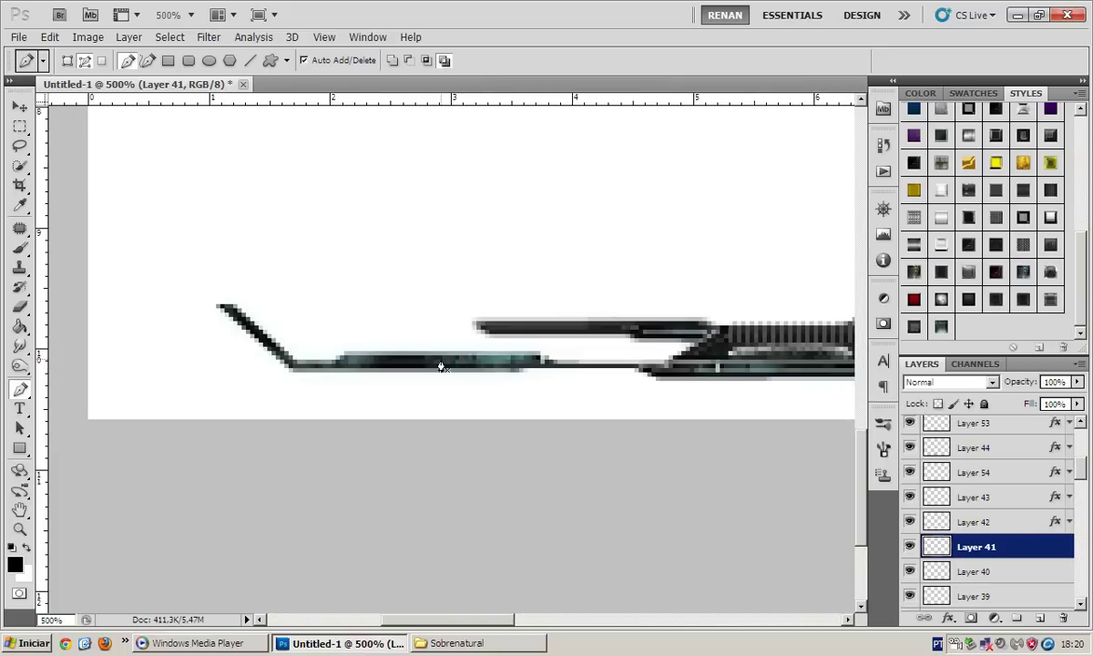
click(674, 345)
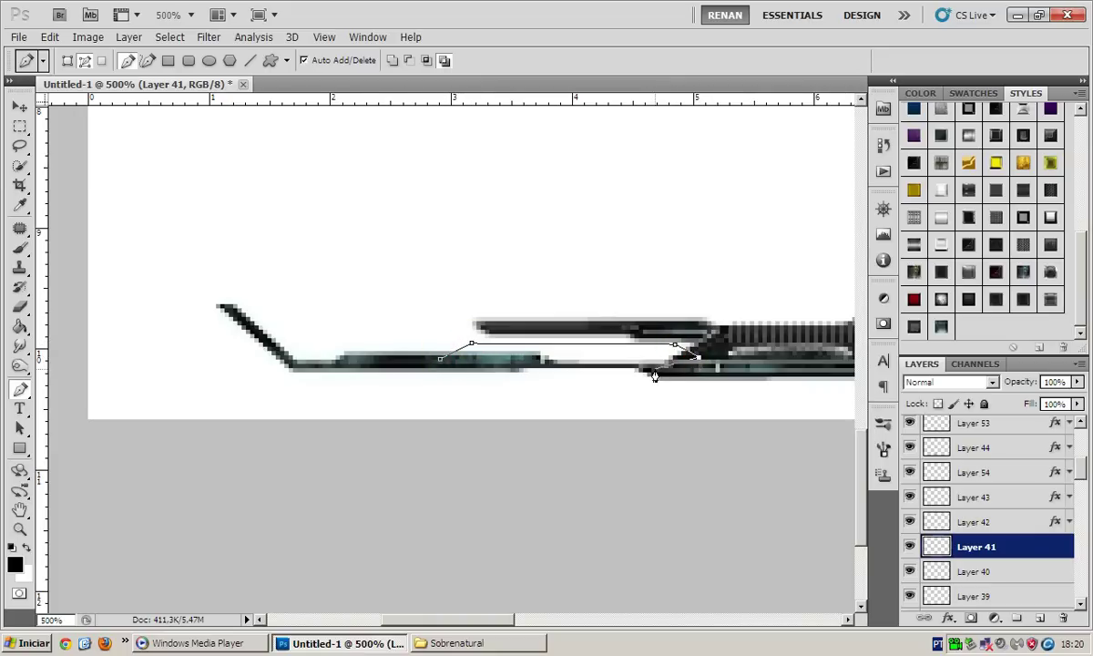
click(481, 362)
click(440, 360)
Fill the strip dark, apply an inner shadow and glow preset, and add empty Layer 55
right_click(591, 343)
click(625, 418)
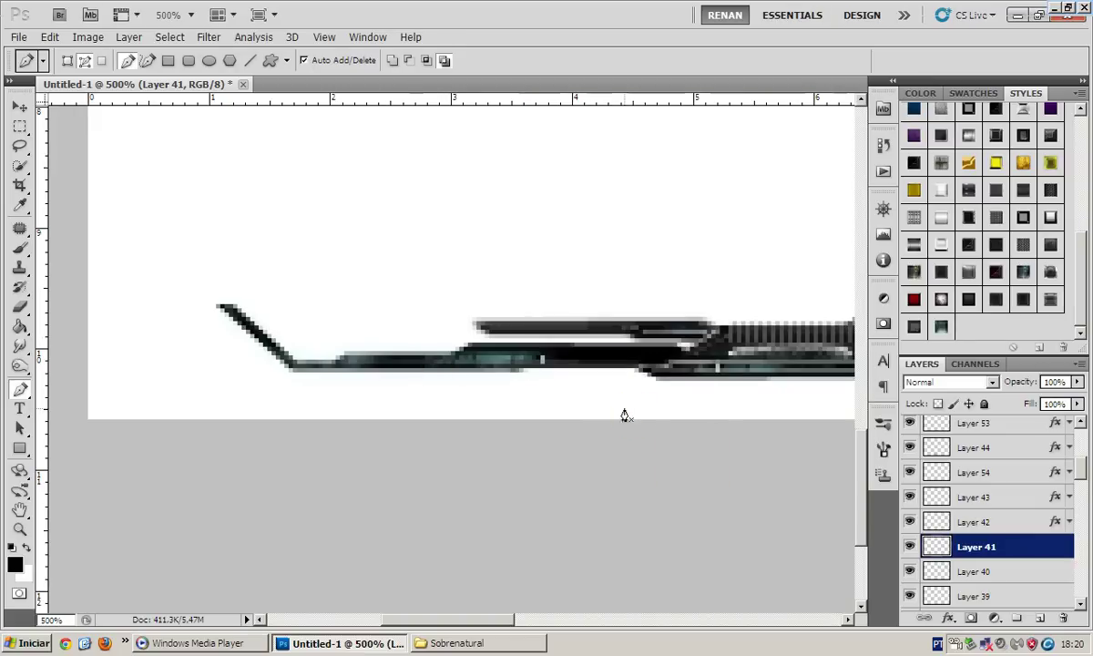
click(940, 278)
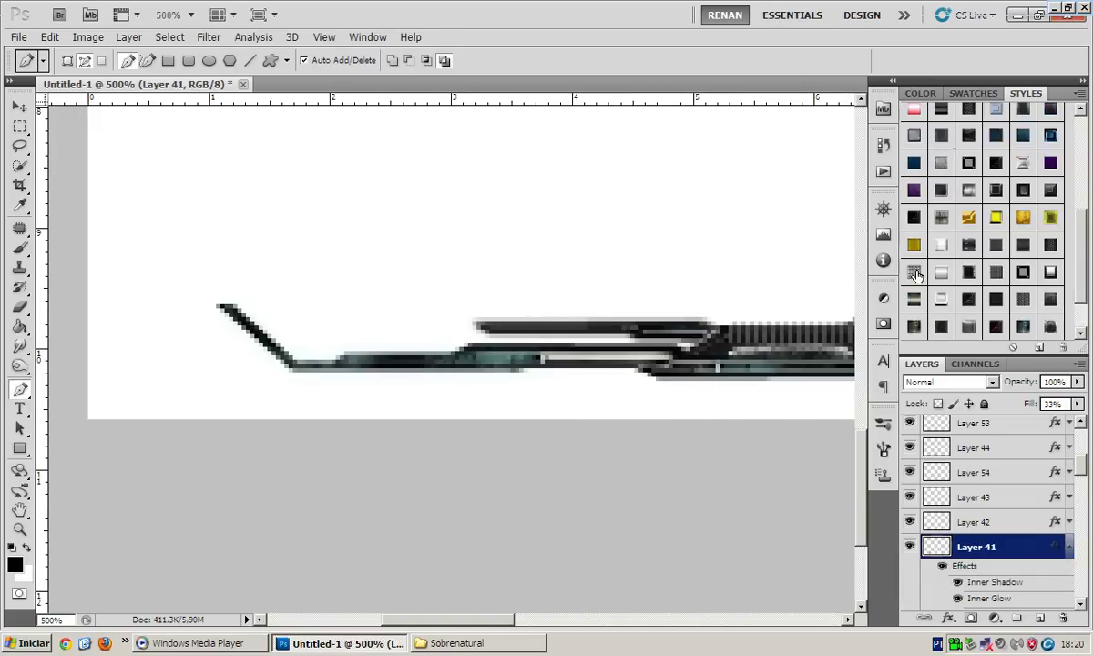
scroll(938, 246, up, 3)
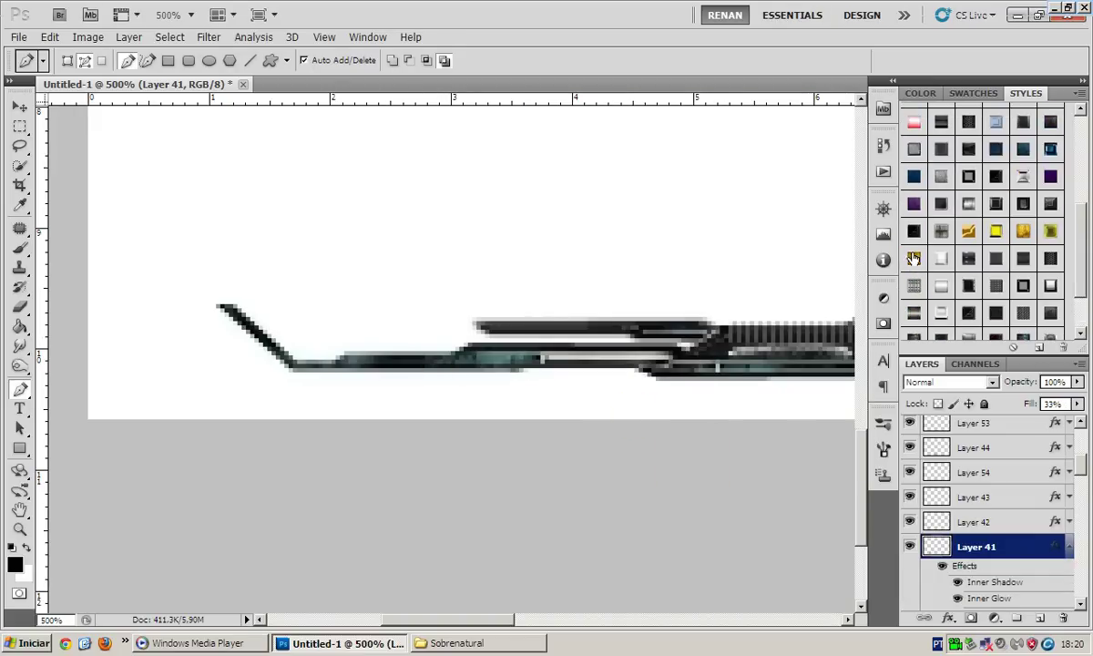
click(1069, 550)
click(1039, 619)
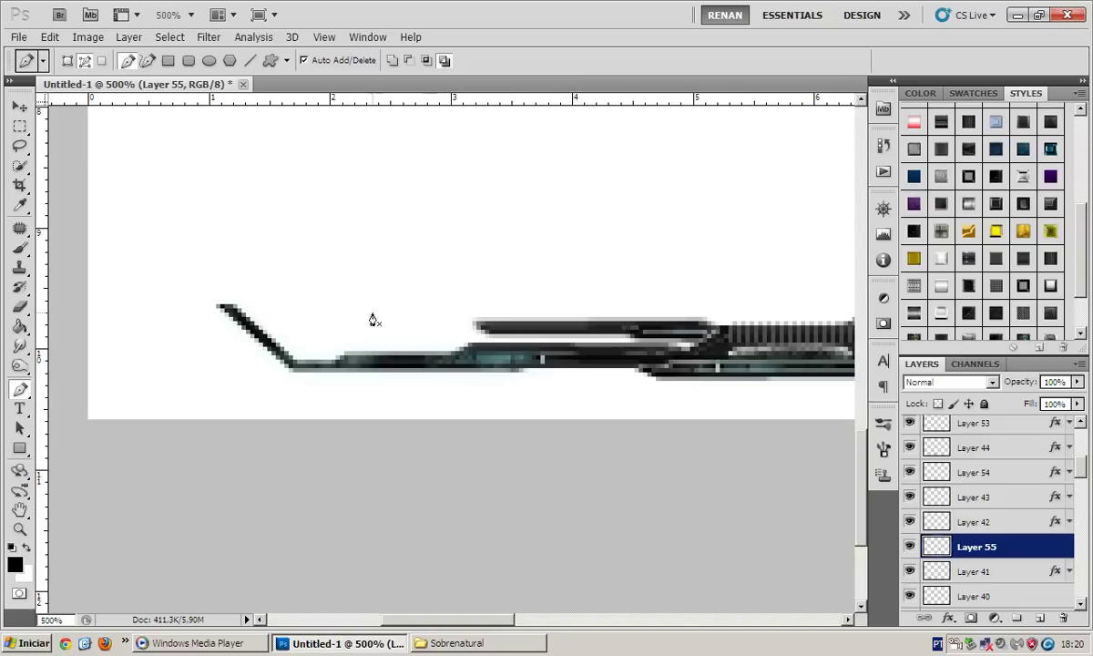
Draw a small heavy-arrow custom shape on the tech strip
right_click(19, 449)
click(101, 528)
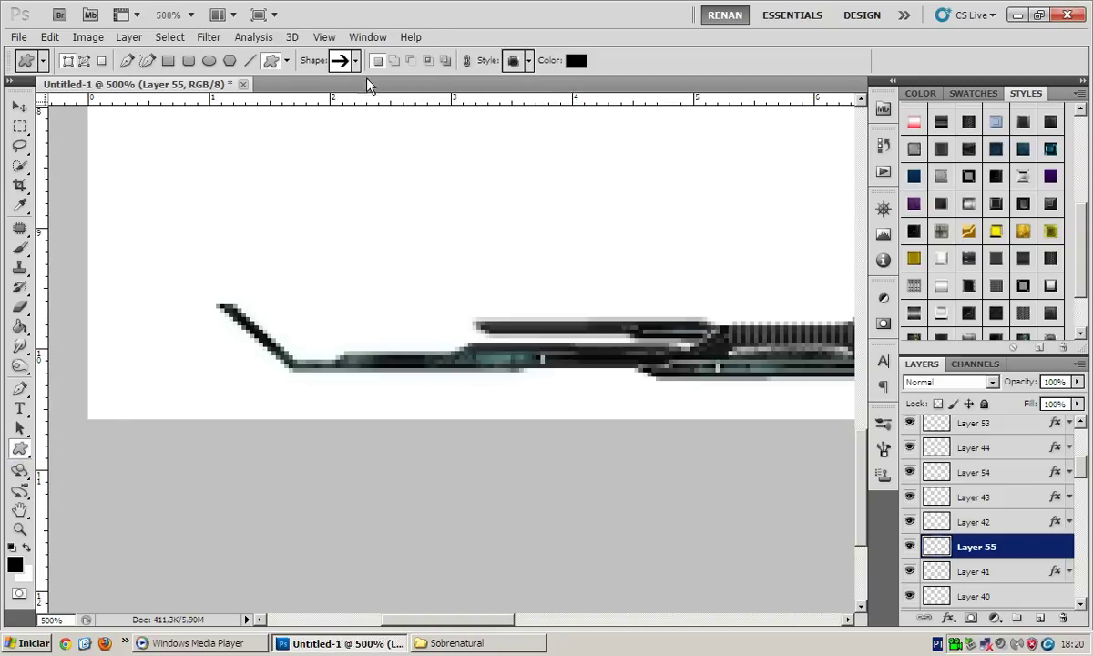
click(355, 60)
click(313, 98)
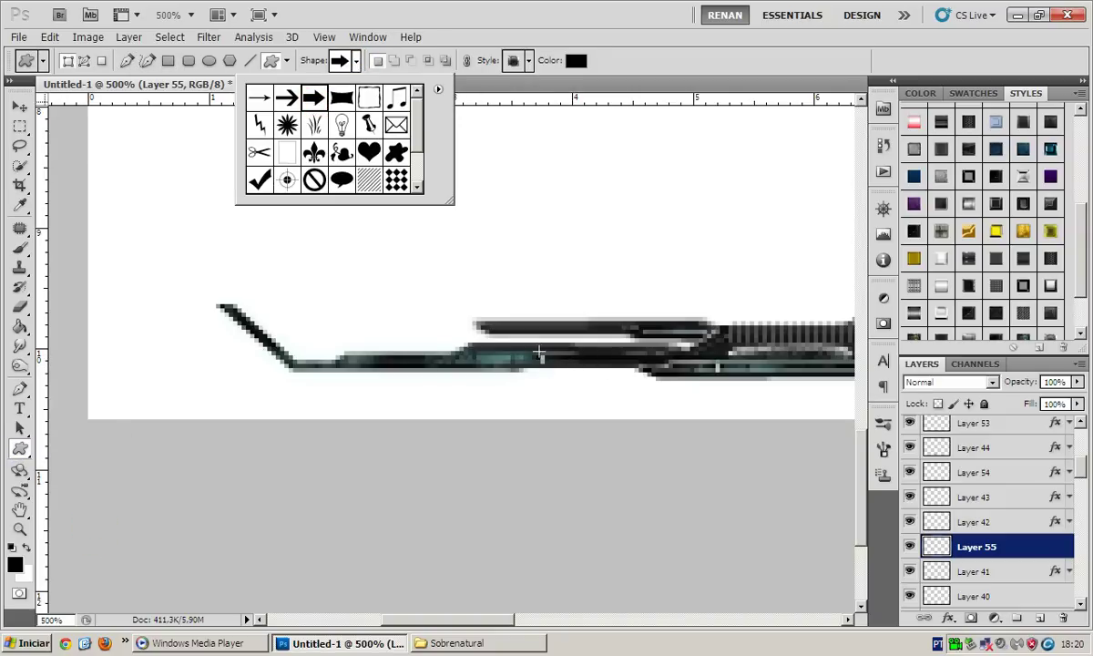
click(537, 352)
drag(539, 353, 571, 362)
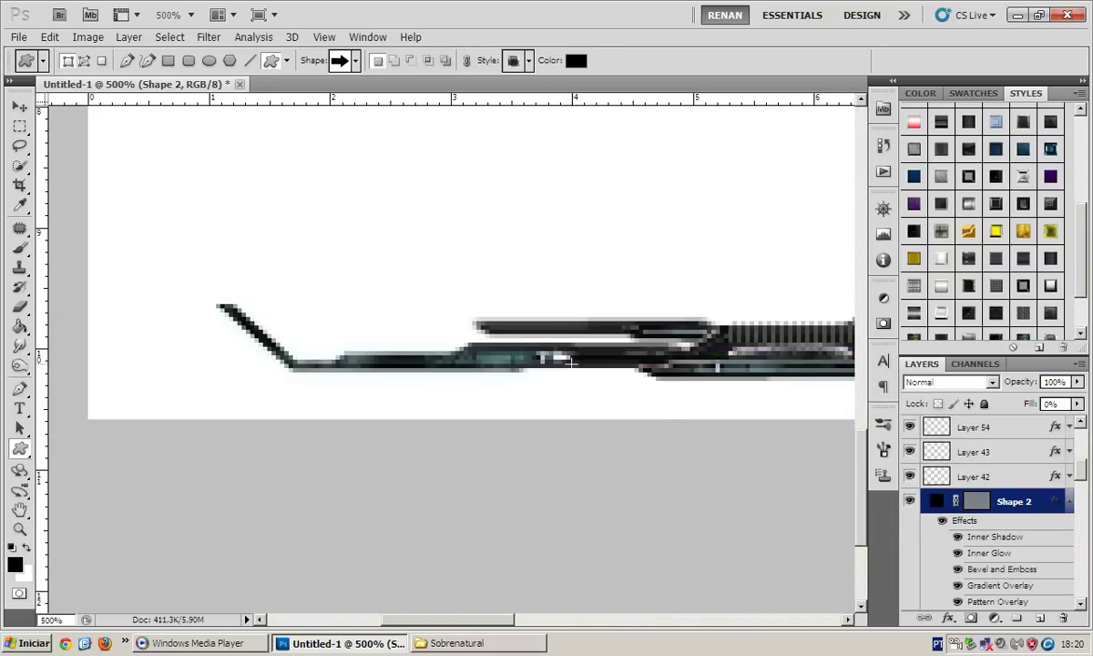
key(v)
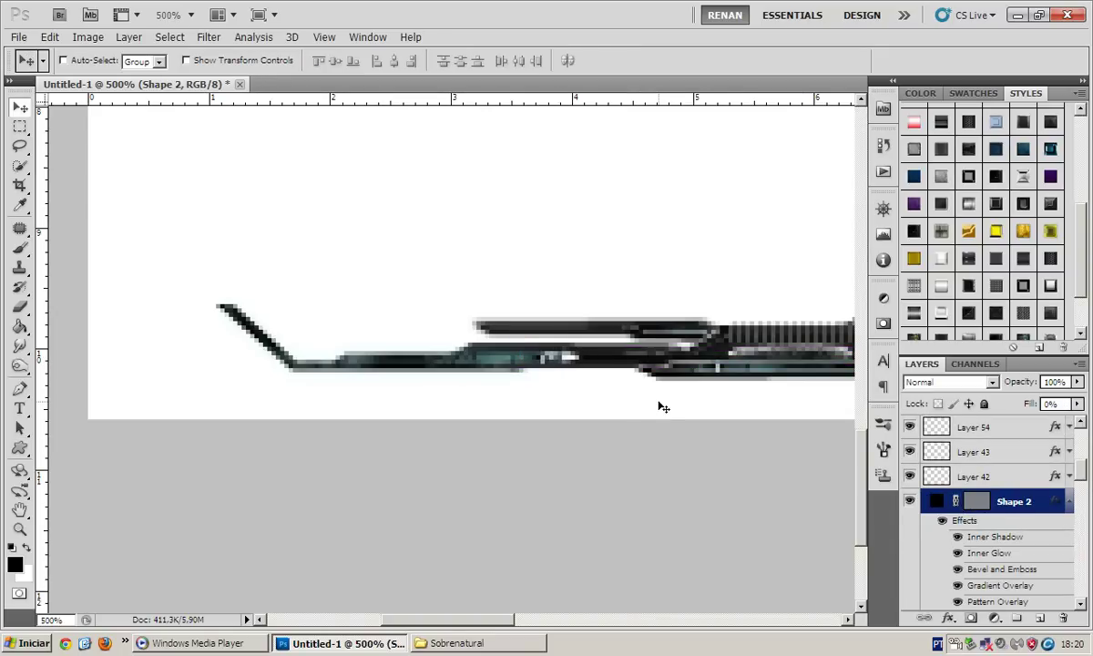
Try various preset styles on the arrow, ending with a light white style
scroll(1075, 501, down, 3)
scroll(1072, 500, up, 2)
scroll(1073, 474, up, 1)
click(1069, 453)
click(940, 286)
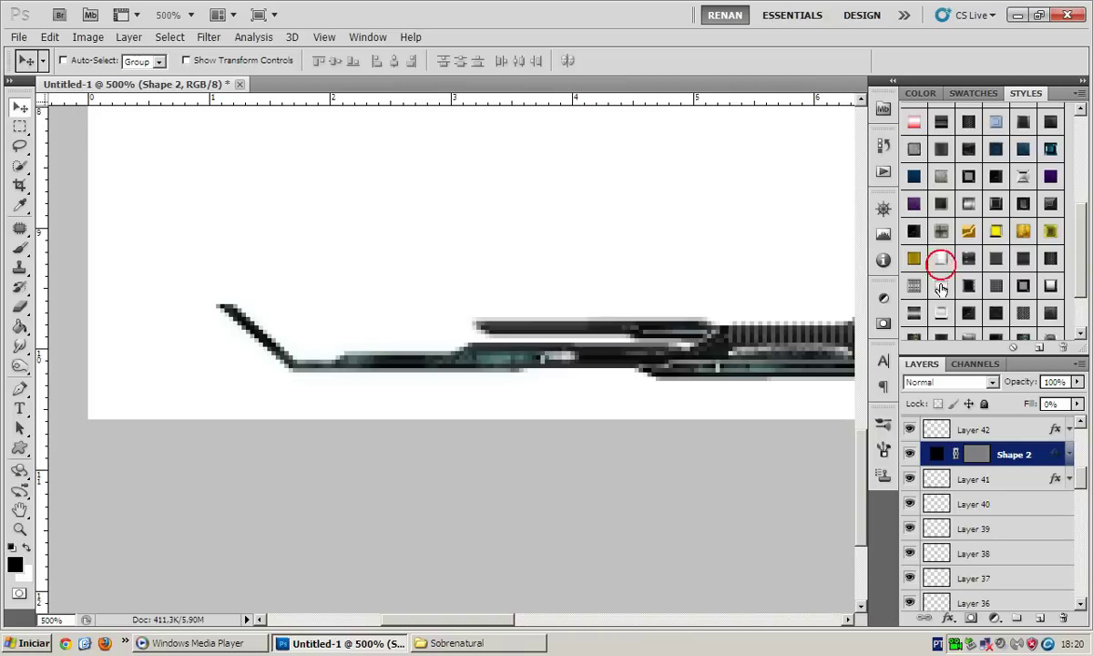
click(970, 205)
click(995, 290)
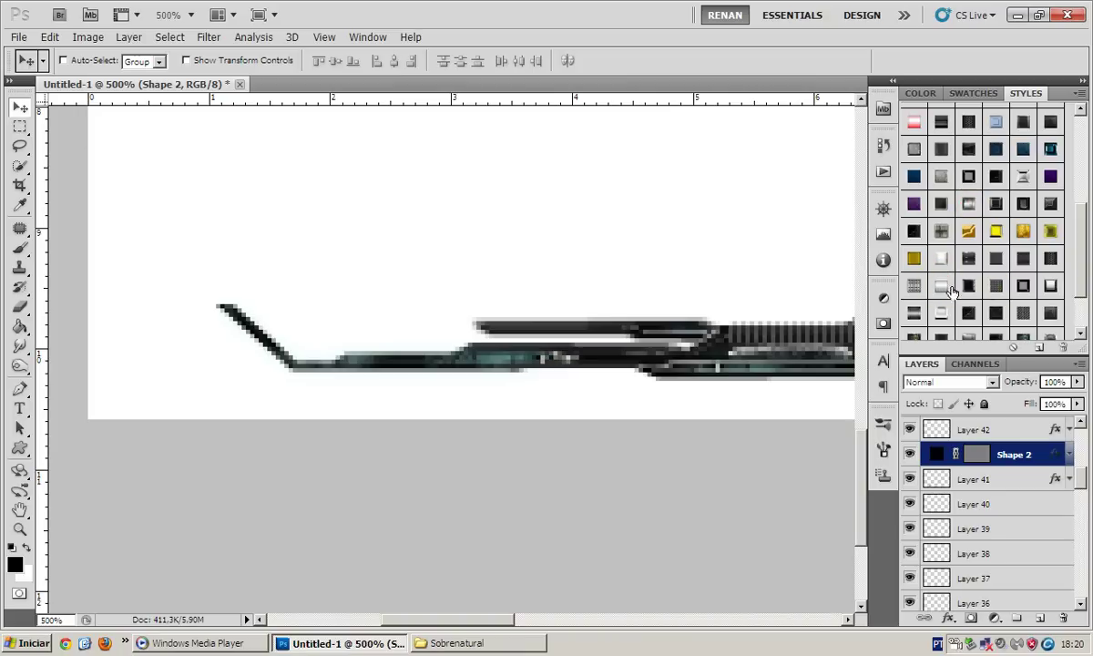
click(943, 258)
click(941, 286)
click(1043, 285)
scroll(943, 292, down, 1)
click(942, 286)
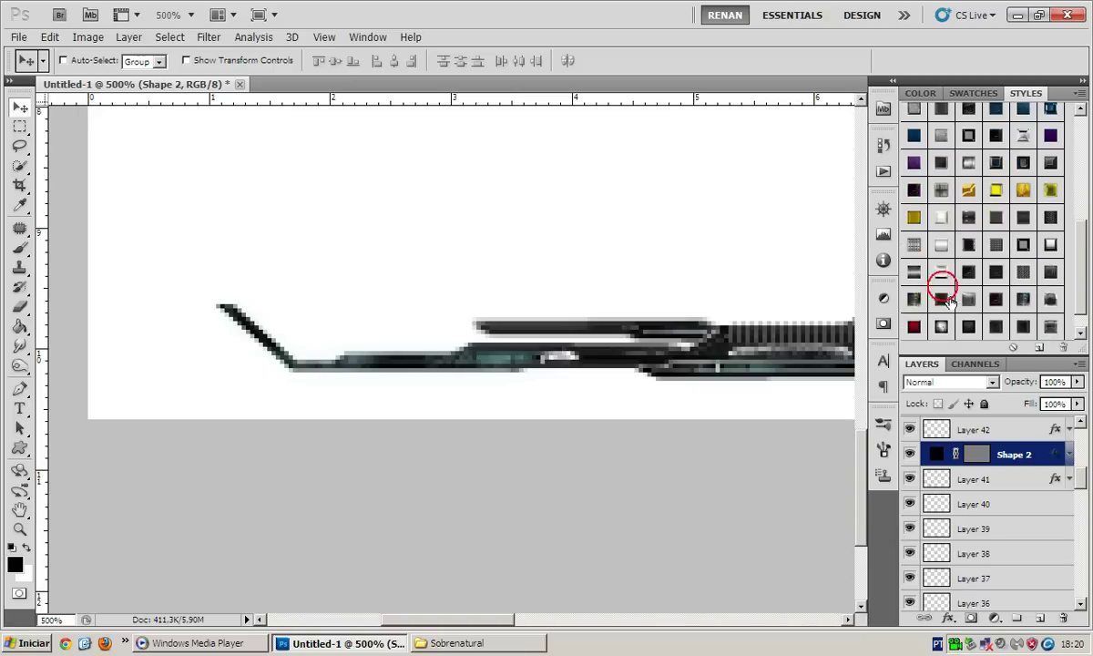
click(943, 326)
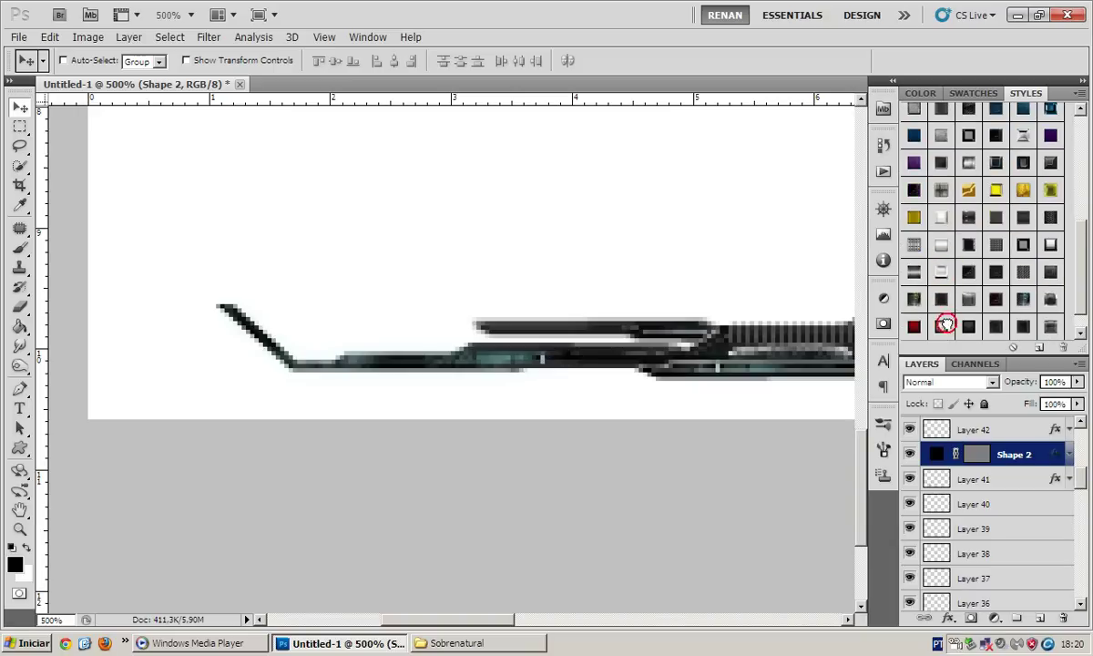
click(940, 244)
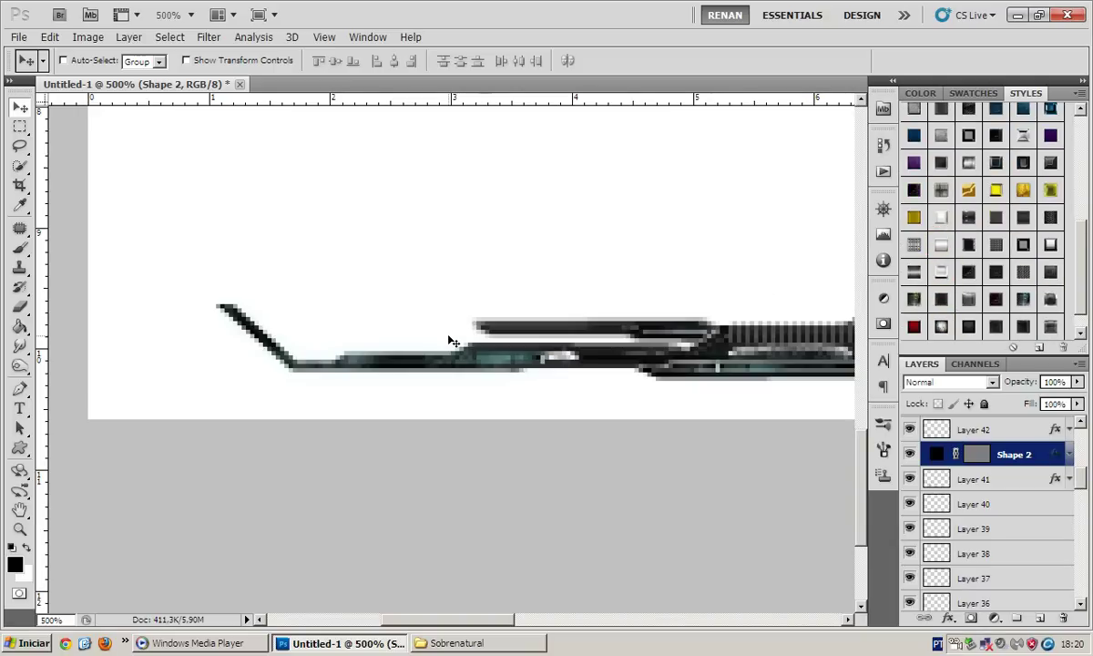
Duplicate the arrow twice, shifting each copy right, and group all three as Group 2
key(ctrl+j)
key(shift+Right)
key(ctrl+j)
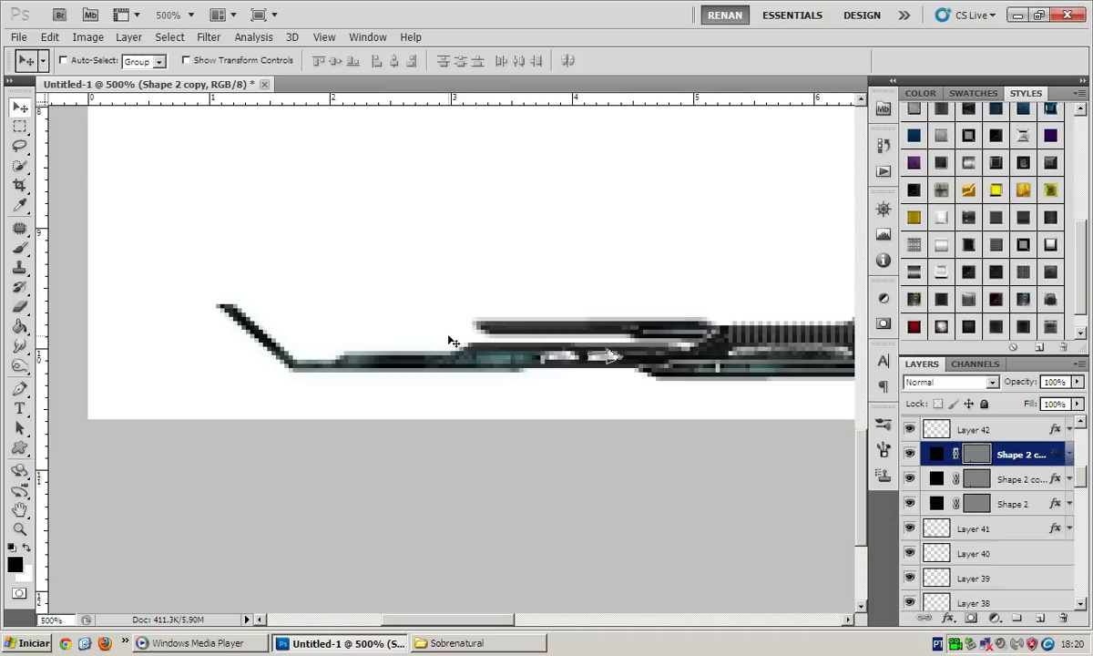
key(shift+Right)
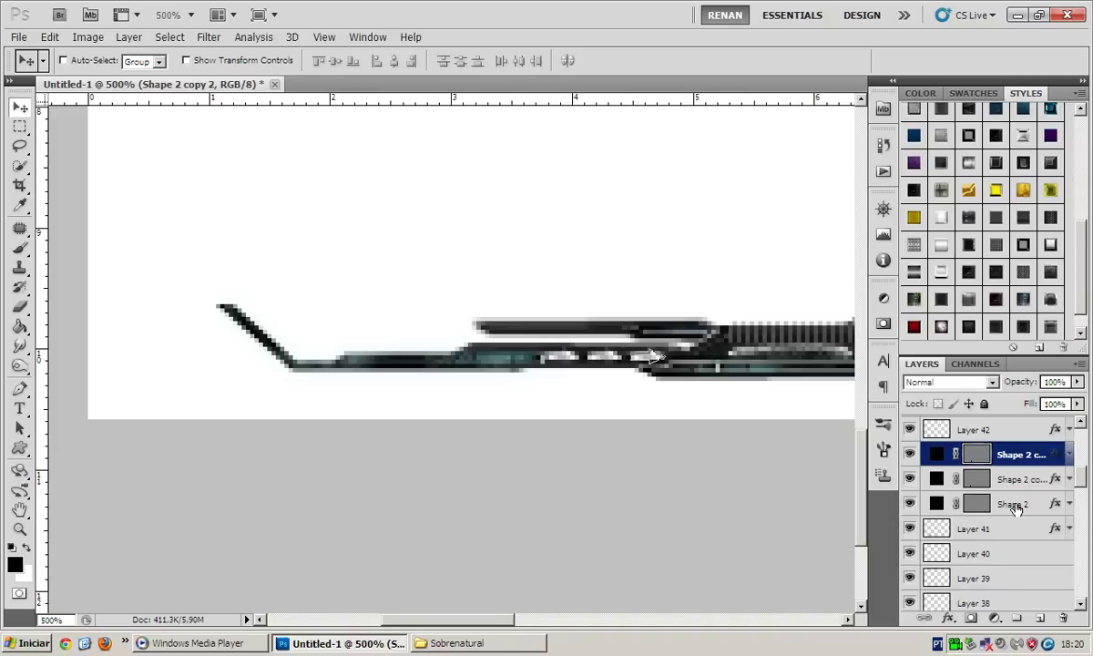
shift+click(1015, 508)
key(ctrl+g)
click(1004, 499)
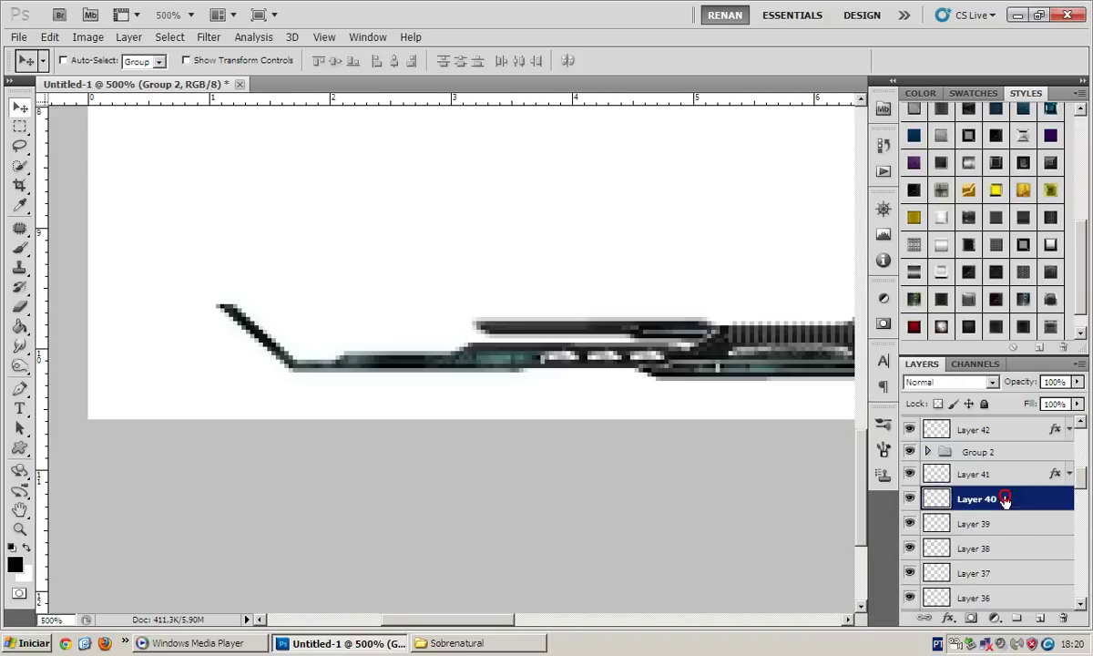
Save the banner as Tech.psd on the Desktop
click(18, 387)
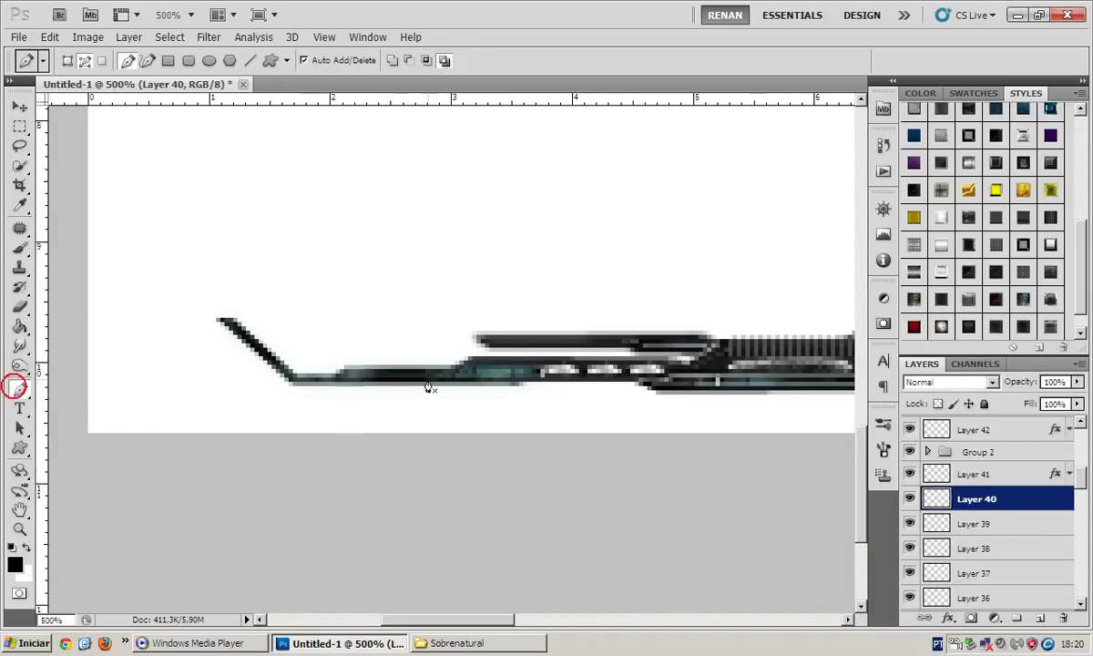
key(v)
scroll(464, 375, down, 1)
scroll(465, 375, down, 1)
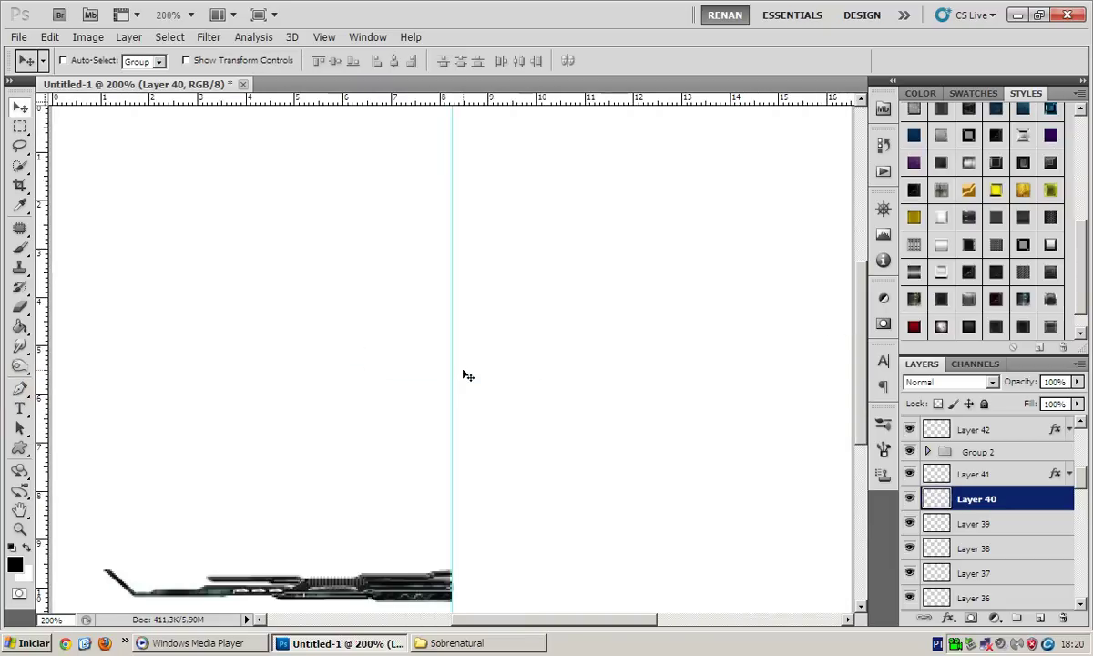
scroll(466, 375, down, 1)
key(ctrl+shift+s)
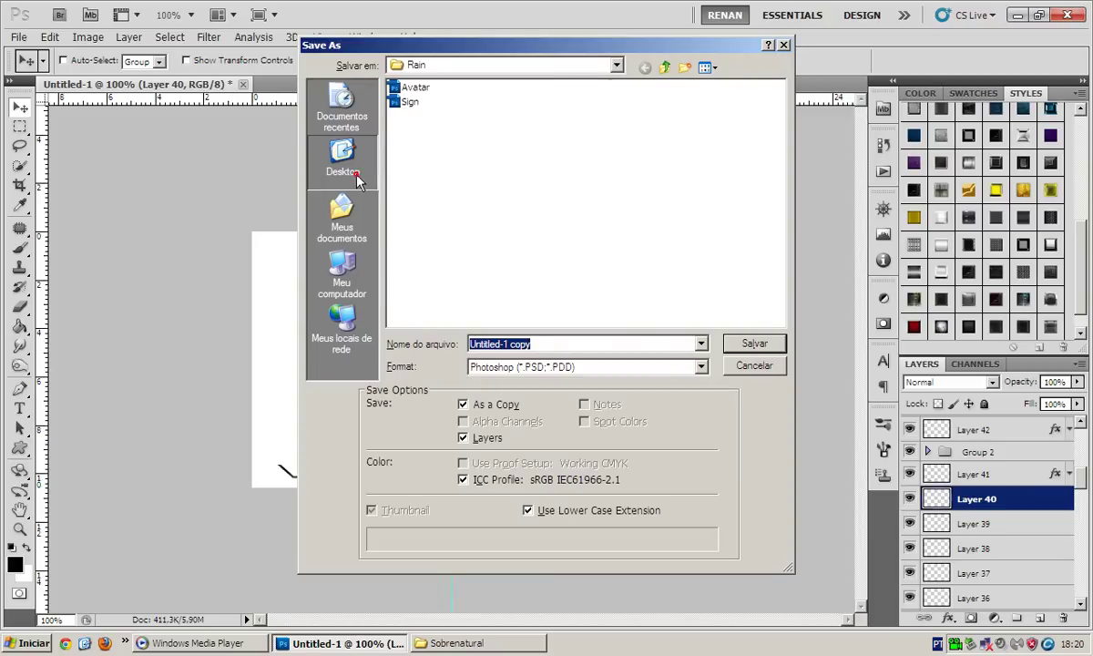
click(344, 159)
text(Tech)
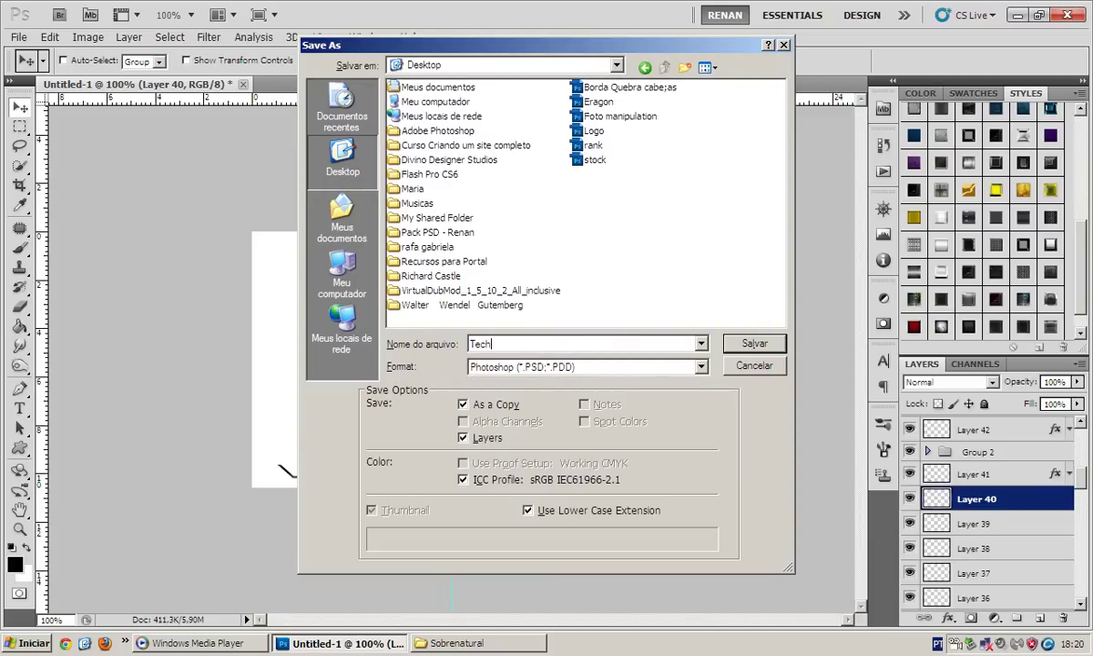
key(Return)
key(Return)
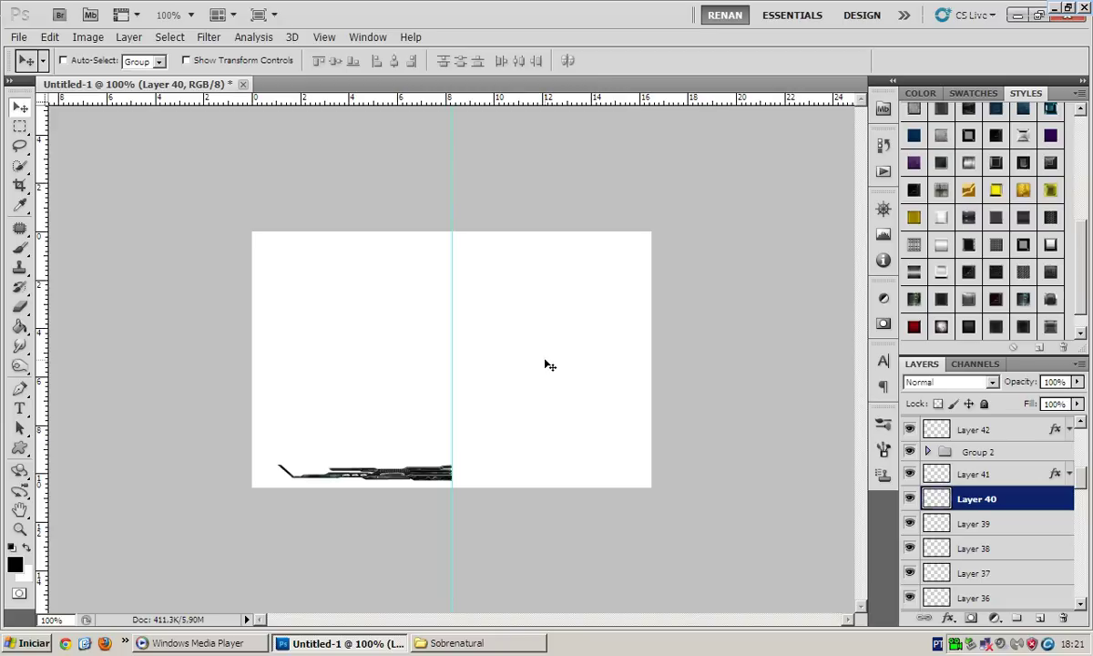
Close the banner document without saving the untitled version, then quit Photoshop
click(243, 84)
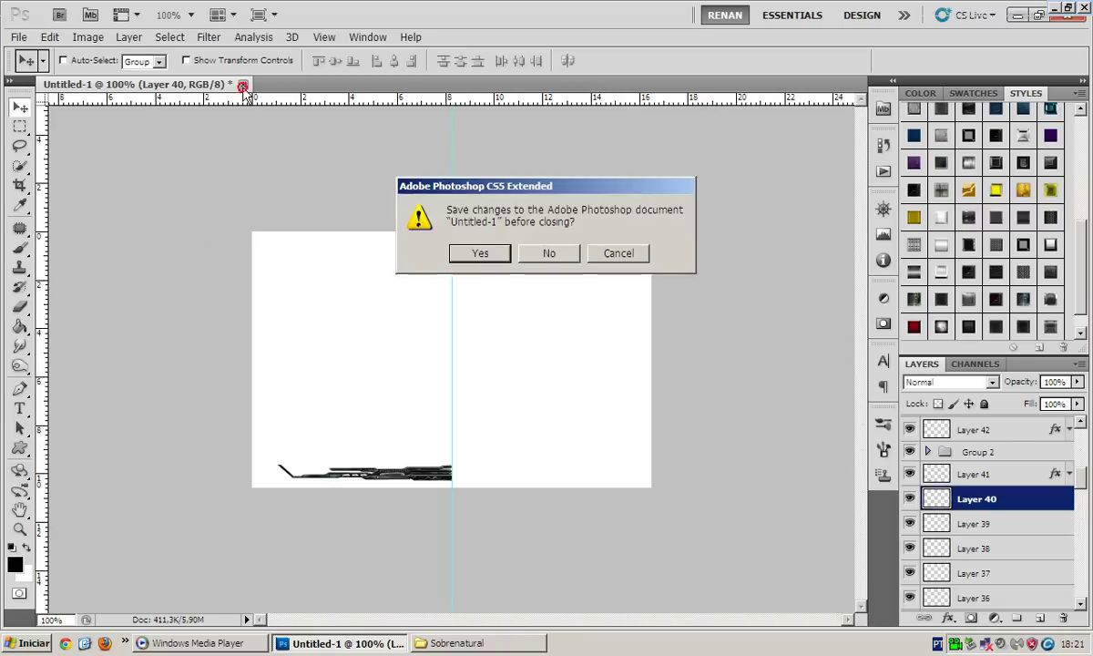
click(549, 253)
click(1066, 15)
Relaunch Adobe Photoshop CS5 from the Start menu
key(super+d)
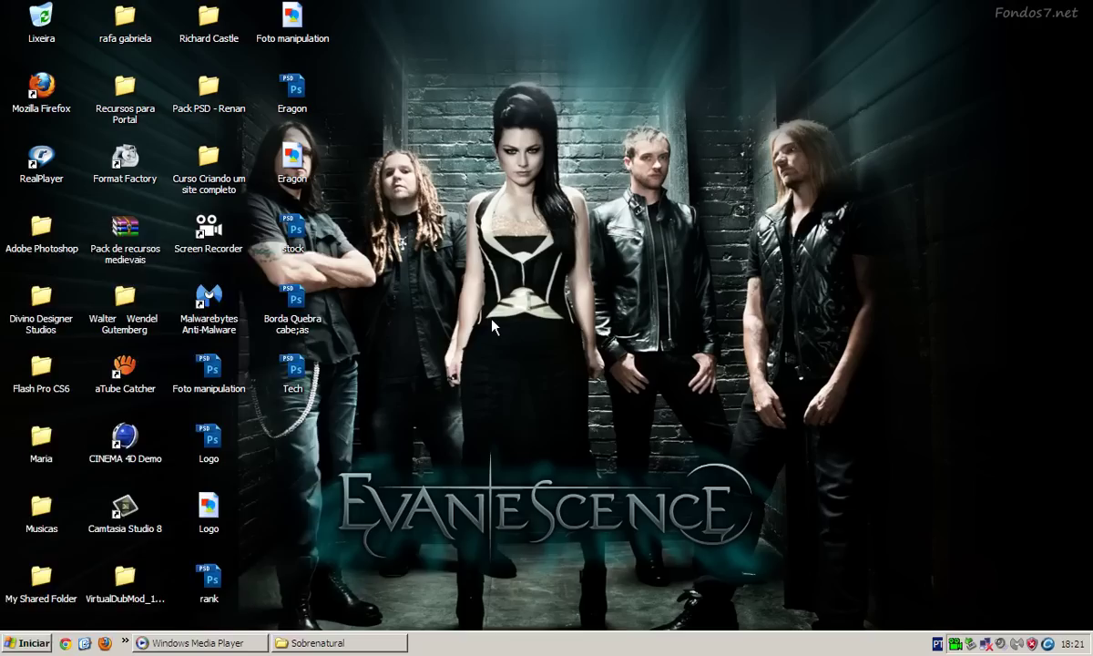
key(super)
click(79, 386)
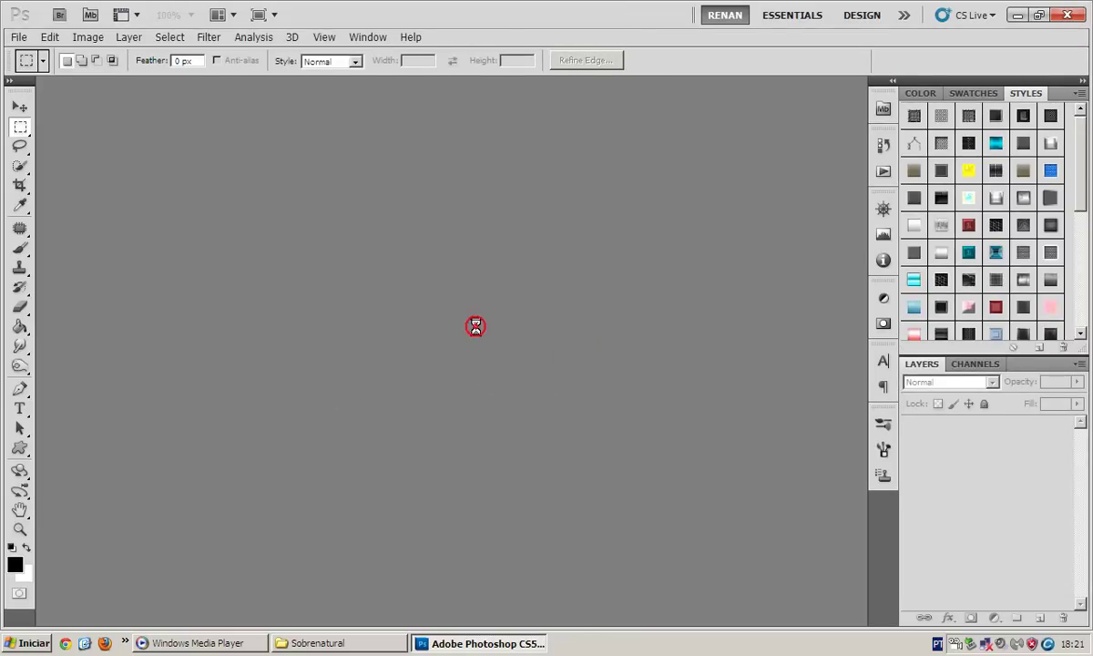
Reopen the saved Tech file and zoom in on the middle of the tech strip
double_click(476, 326)
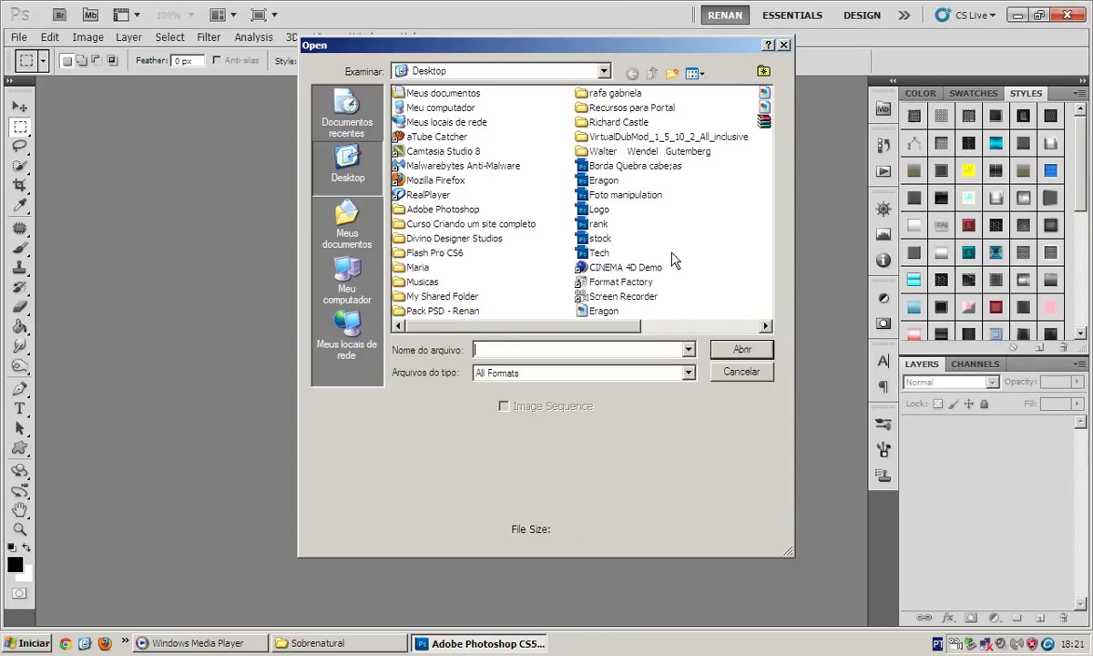
double_click(601, 253)
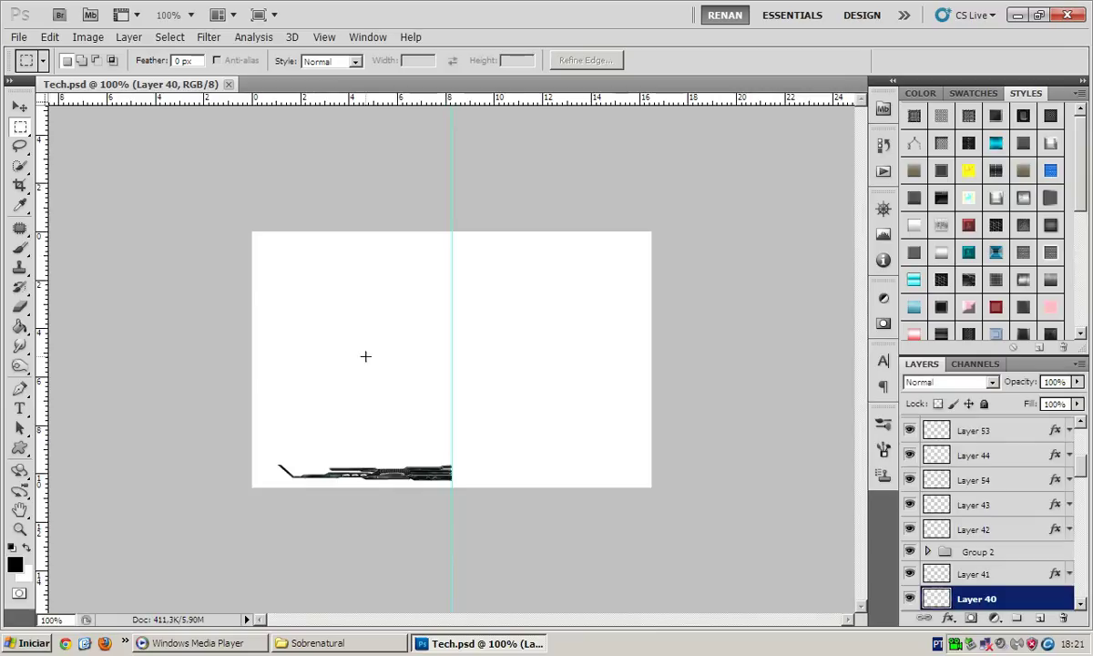
key(ctrl+plus)
key(ctrl+plus)
key(ctrl+plus)
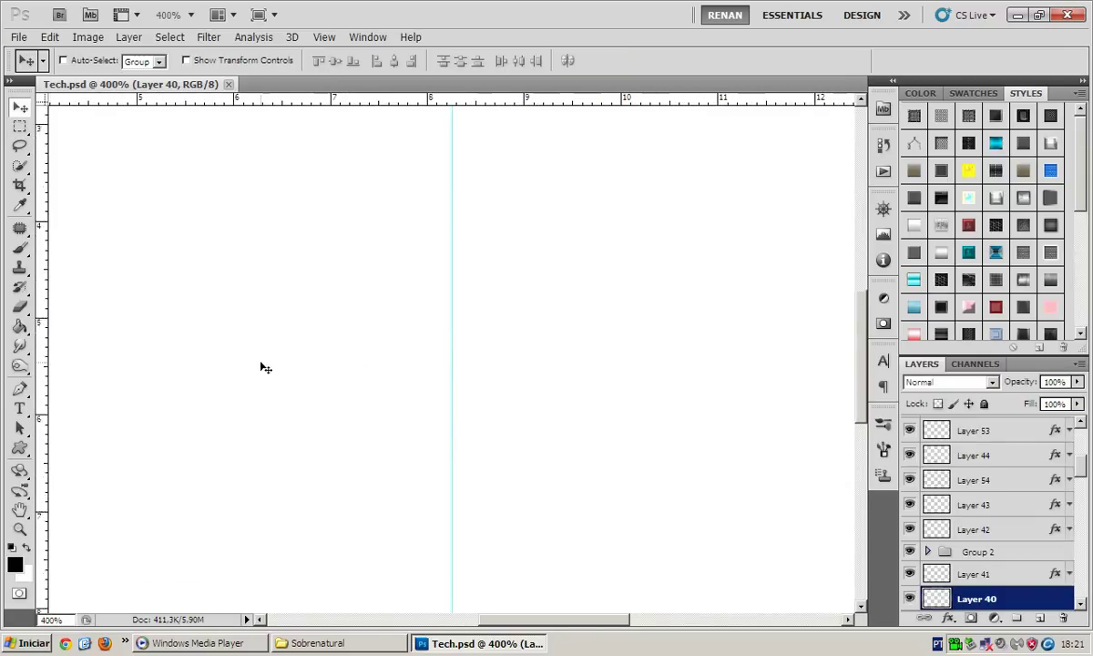
scroll(301, 341, down, 2)
scroll(304, 350, left, 3)
scroll(305, 354, left, 2)
scroll(305, 353, left, 1)
key(ctrl+plus)
scroll(357, 368, down, 1)
scroll(358, 367, left, 1)
scroll(358, 367, left, 1)
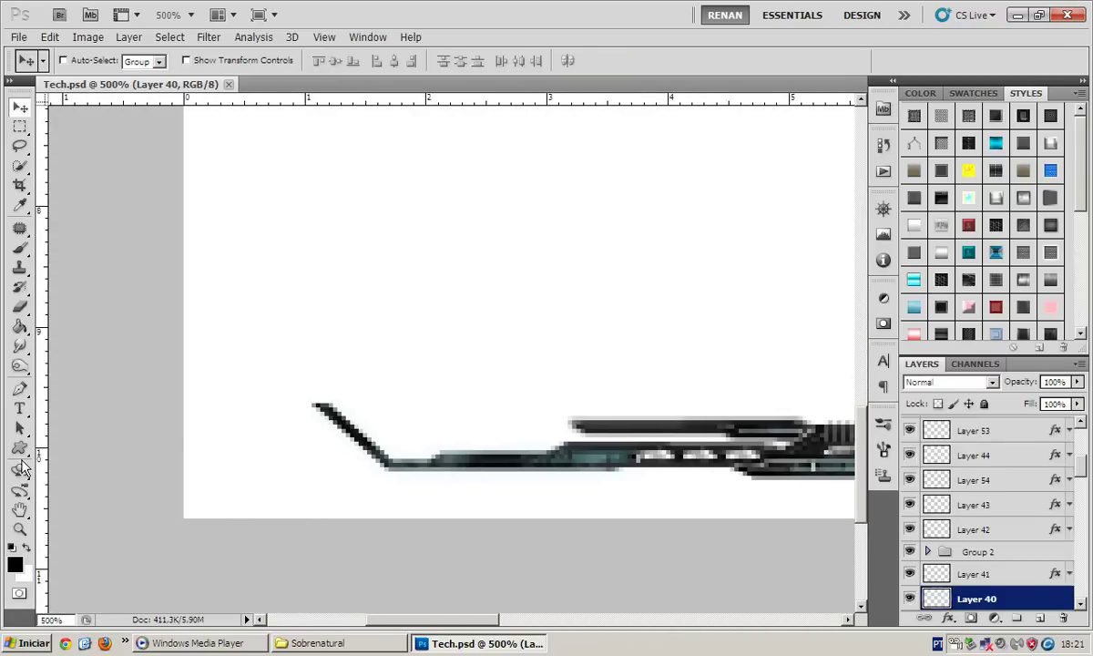
Draw a circular ellipse shape above the strip's left bend and nudge it into place
click(18, 445)
click(73, 478)
scroll(247, 461, right, 1)
drag(287, 347, 388, 455)
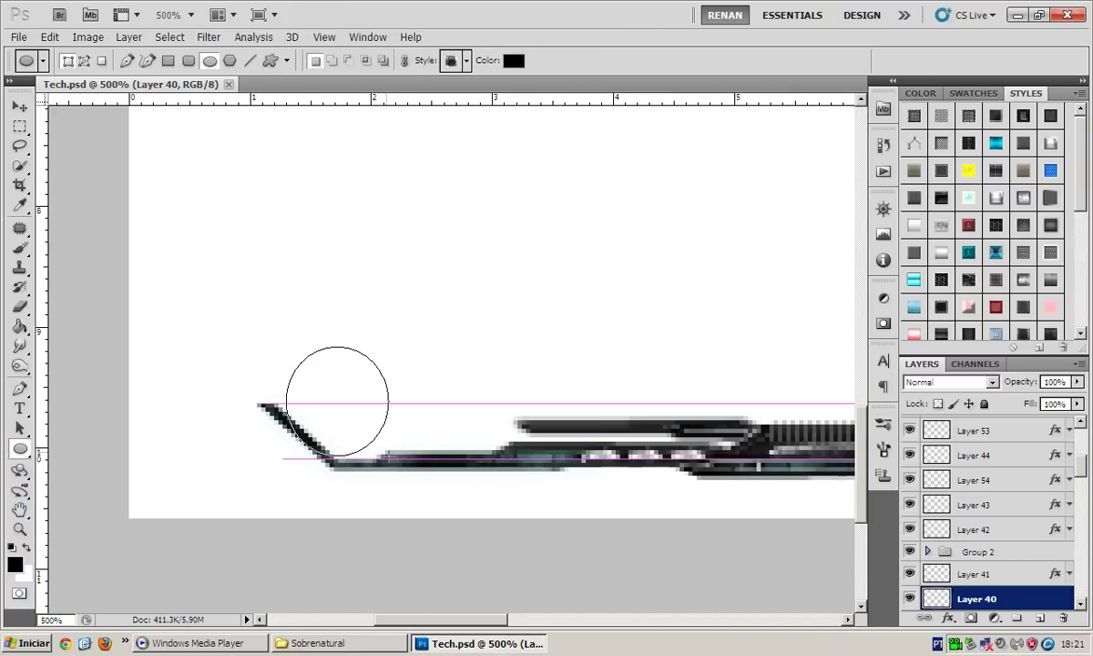
drag(388, 455, 390, 456)
key(v)
drag(382, 416, 392, 416)
scroll(1063, 219, down, 2)
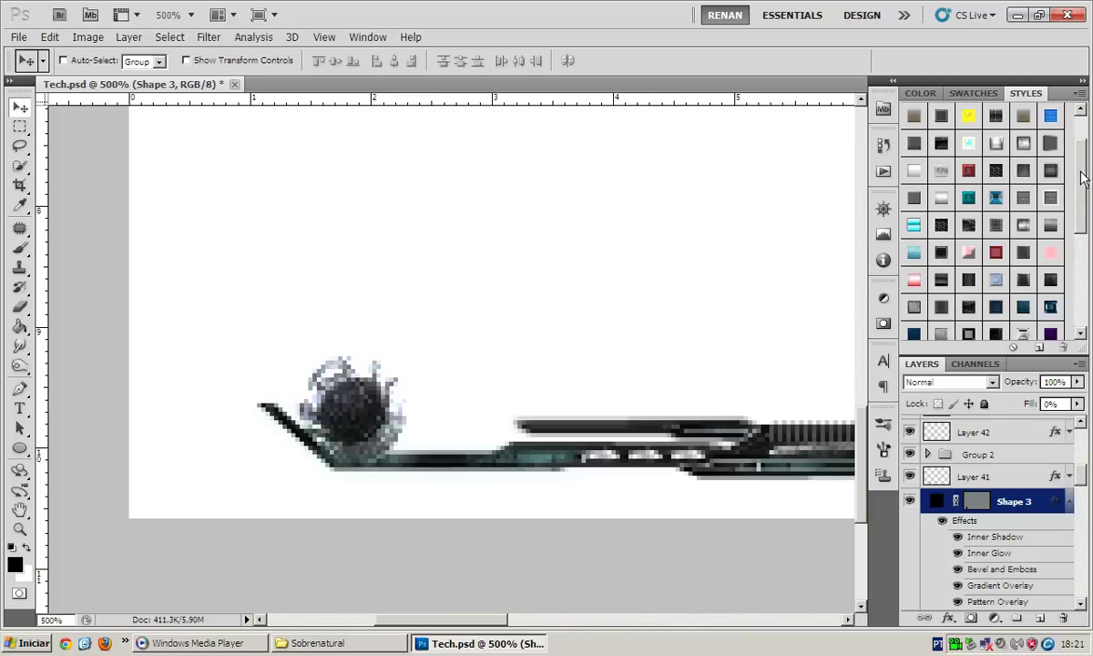
scroll(1083, 179, down, 5)
Give the sphere a reddish style, with Inner Shadow opacity lowered to about 54% and Inner Glow toned down
click(941, 299)
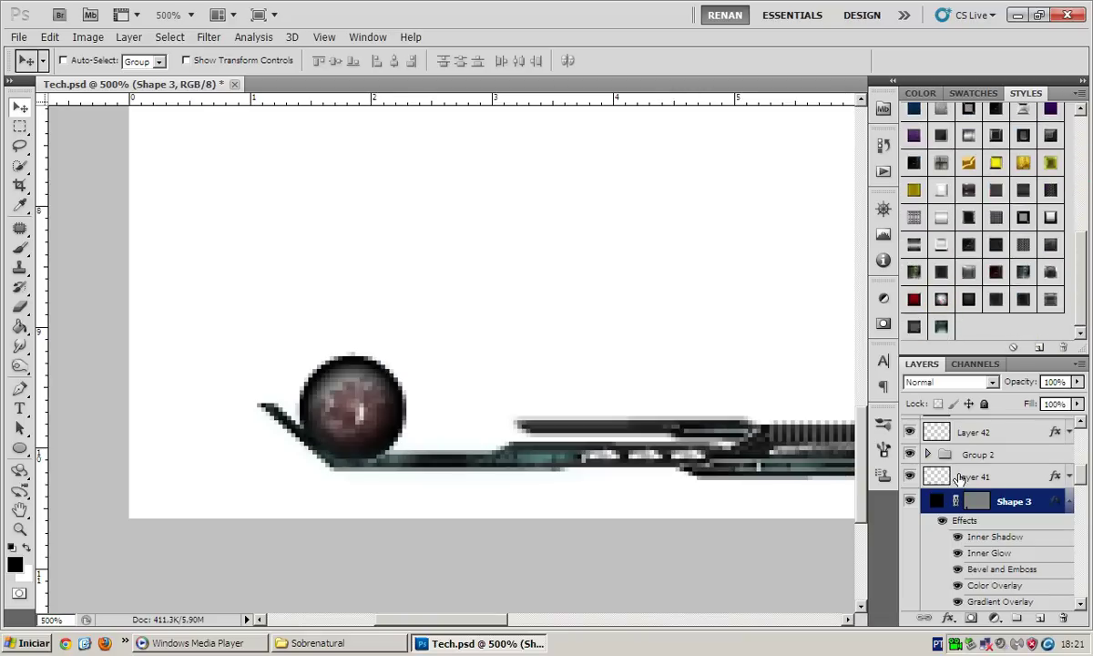
double_click(1070, 500)
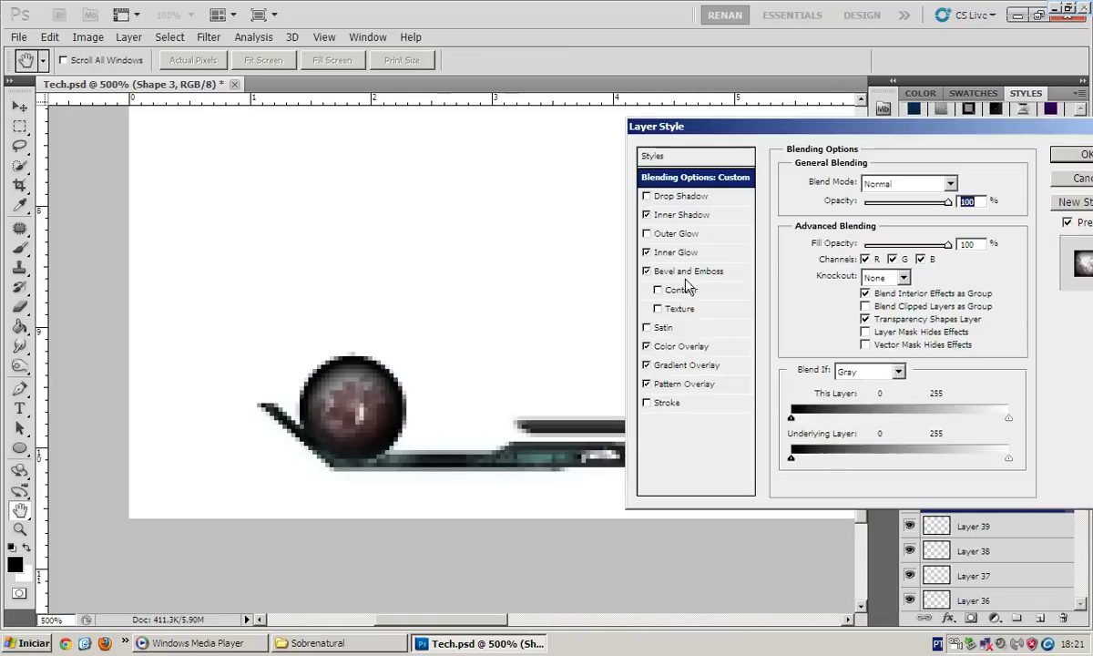
mouse_move(911, 202)
mouse_down()
mouse_move(893, 204)
mouse_move(907, 202)
mouse_move(904, 211)
mouse_up()
click(685, 255)
key(Return)
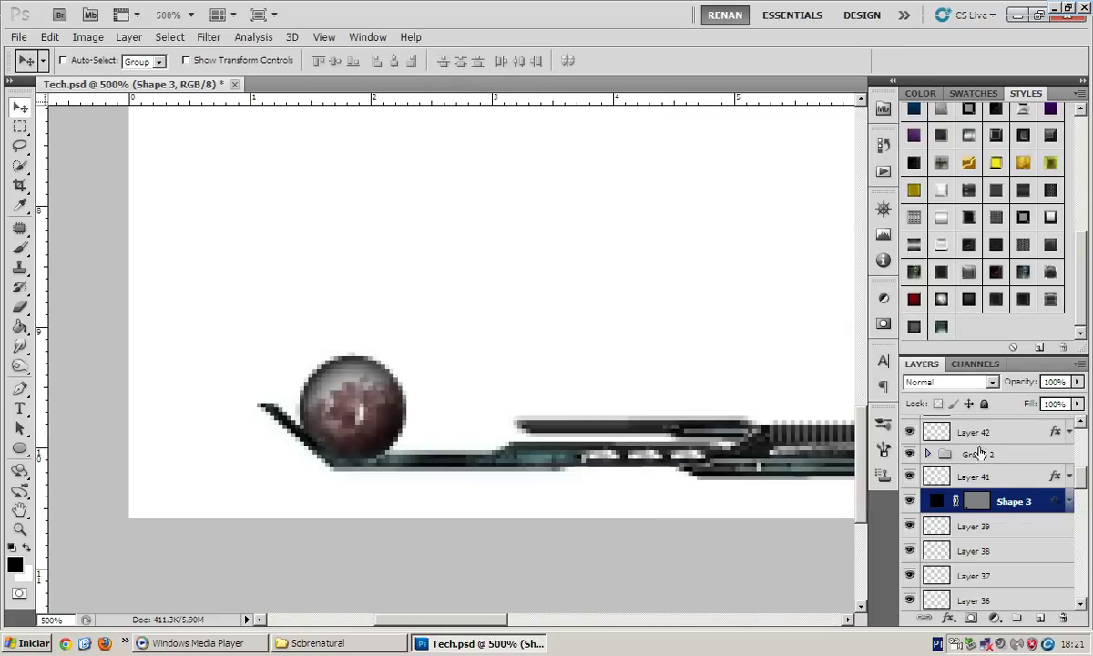
scroll(1004, 505, down, 1)
Select the sphere's outline and stroke it on a new Layer 55 to form a ring
ctrl+click(938, 476)
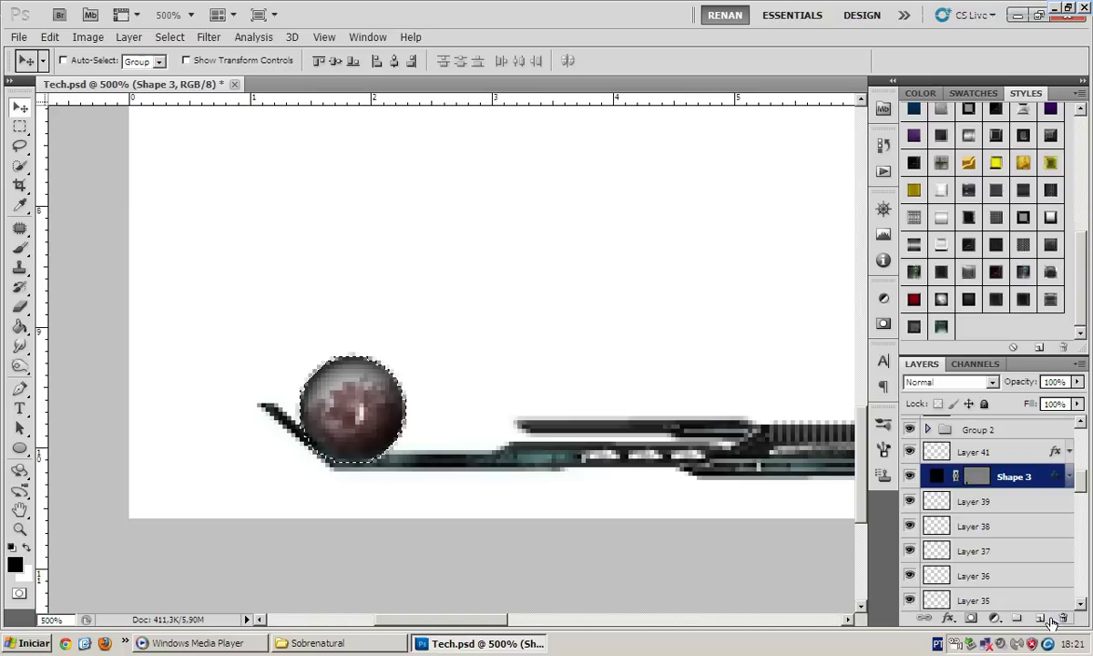
key(m)
right_click(363, 368)
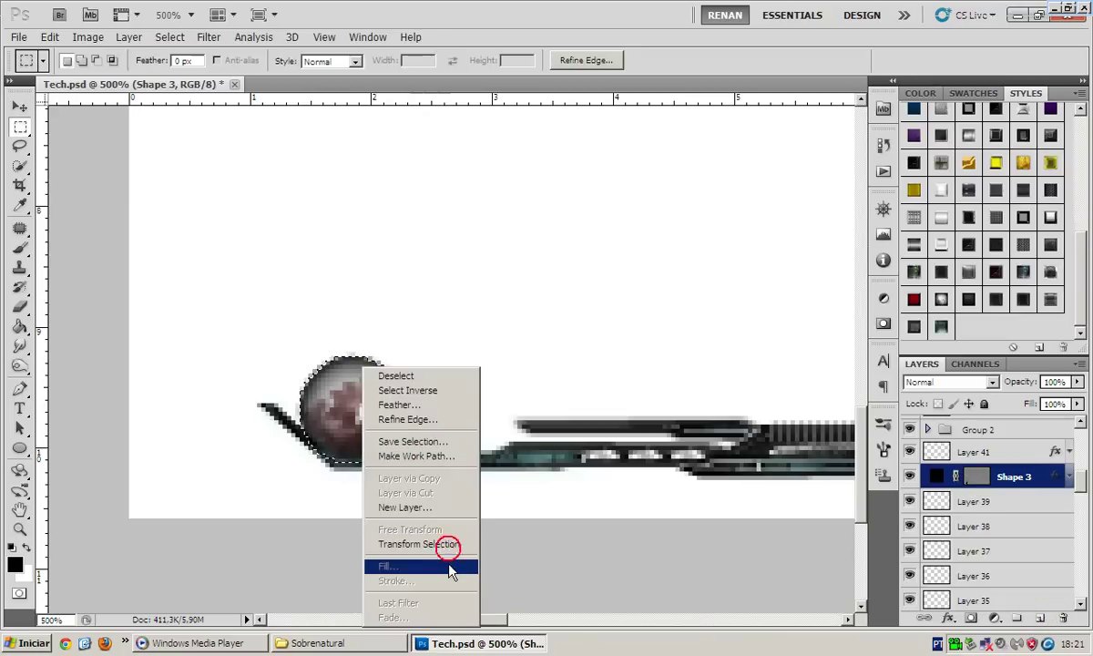
click(1019, 476)
click(1042, 612)
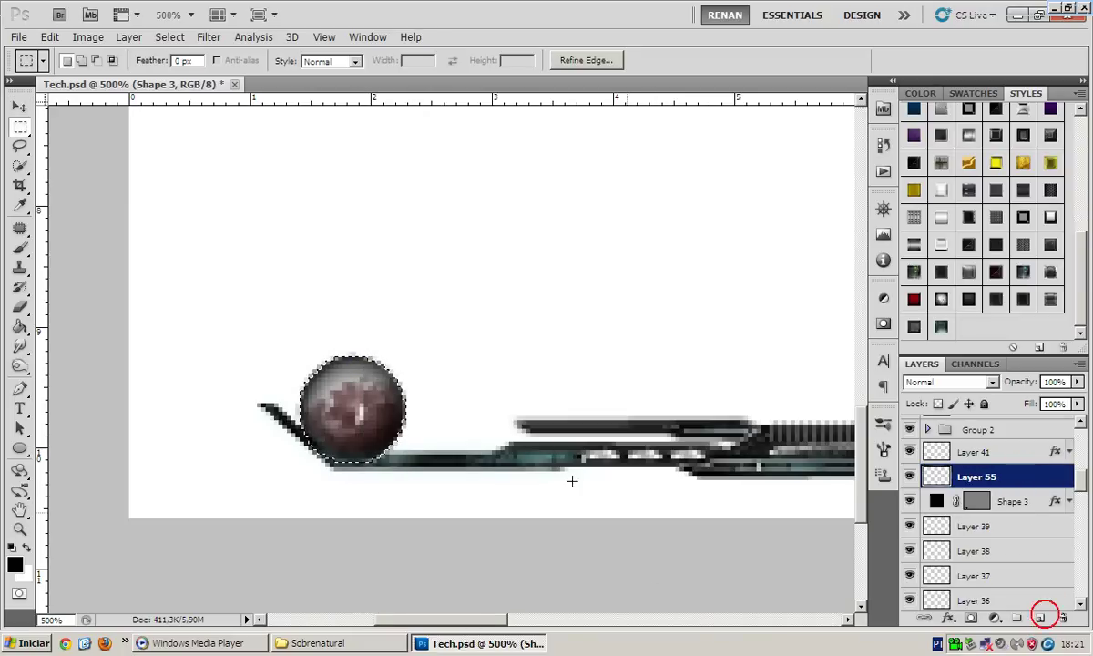
right_click(471, 417)
click(454, 360)
key(Return)
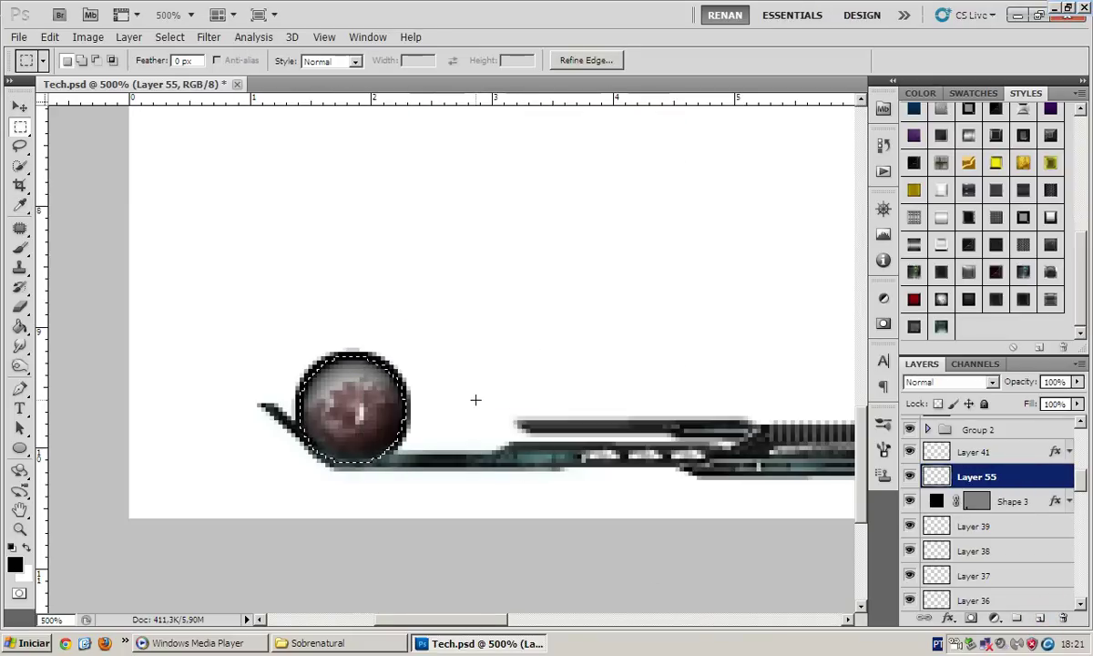
key(ctrl+d)
key(v)
Apply a dark glossy preset style to the Layer 55 ring
click(967, 301)
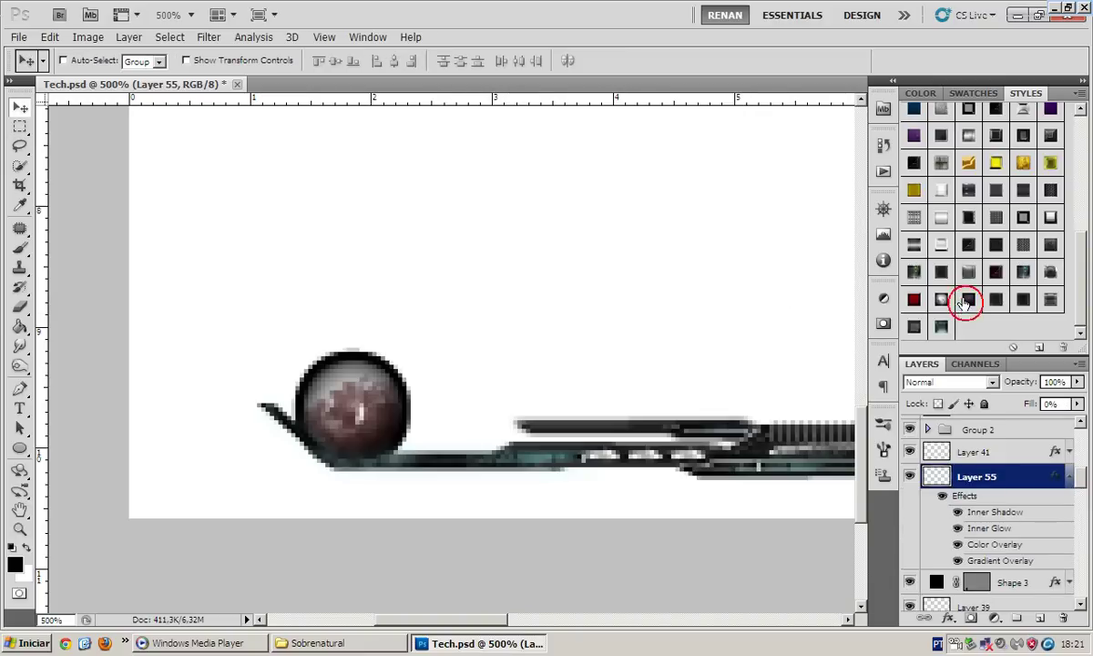
click(1068, 476)
click(968, 118)
On Layer 39, draw a blade outline from the sphere's edge and fill it black
click(1018, 522)
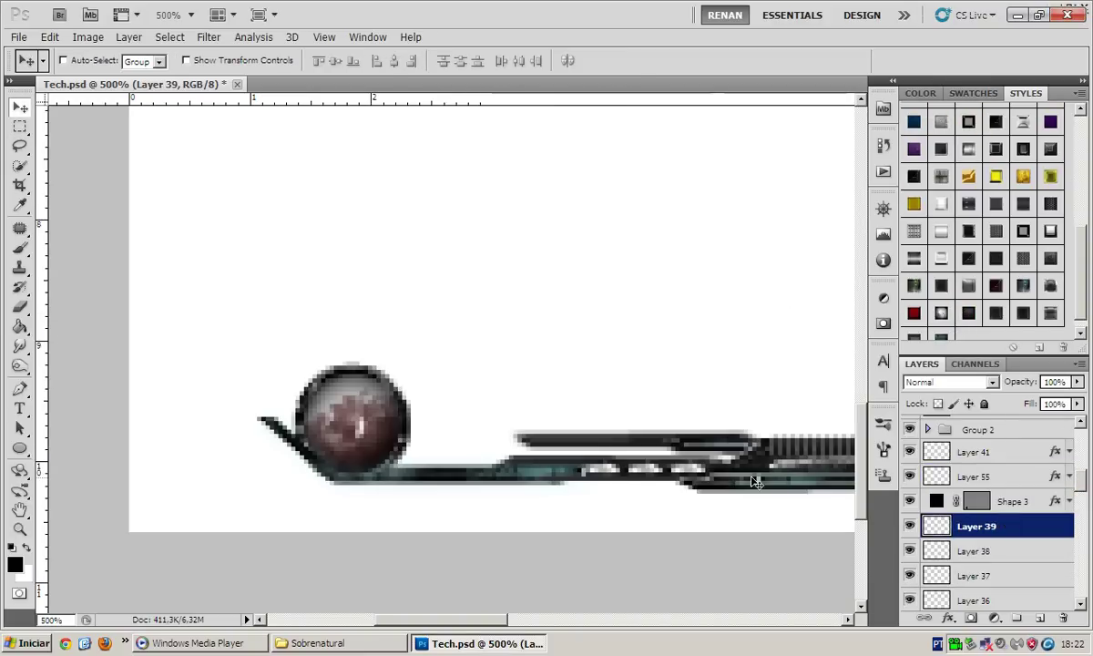
scroll(546, 364, down, 1)
key(p)
scroll(353, 413, right, 1)
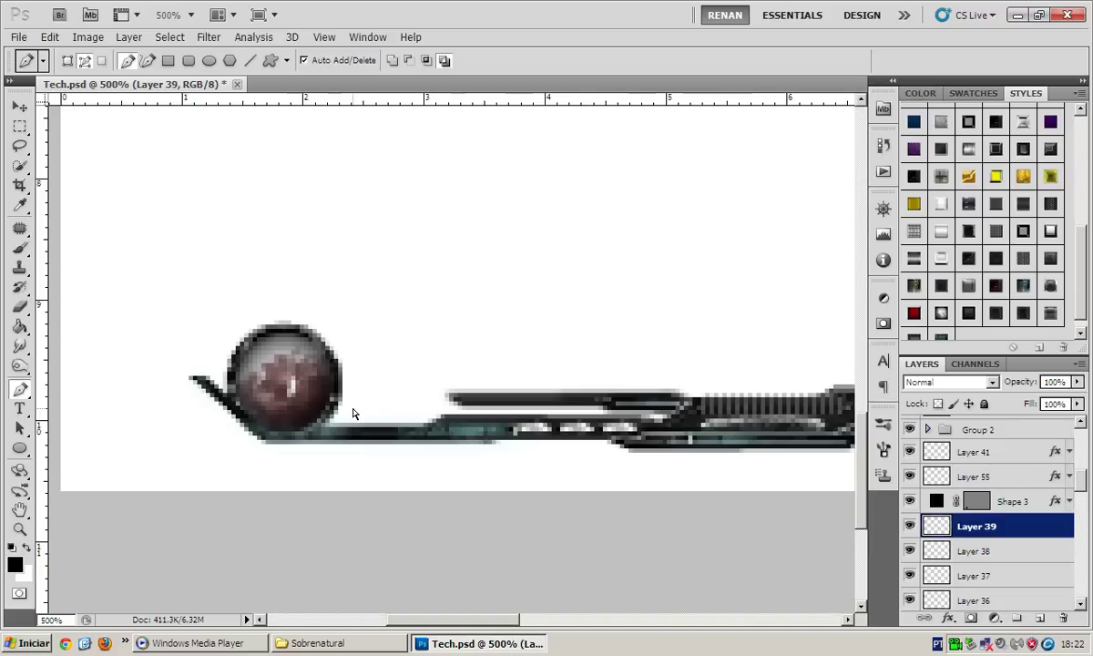
click(334, 364)
click(379, 364)
click(415, 380)
click(506, 381)
click(538, 398)
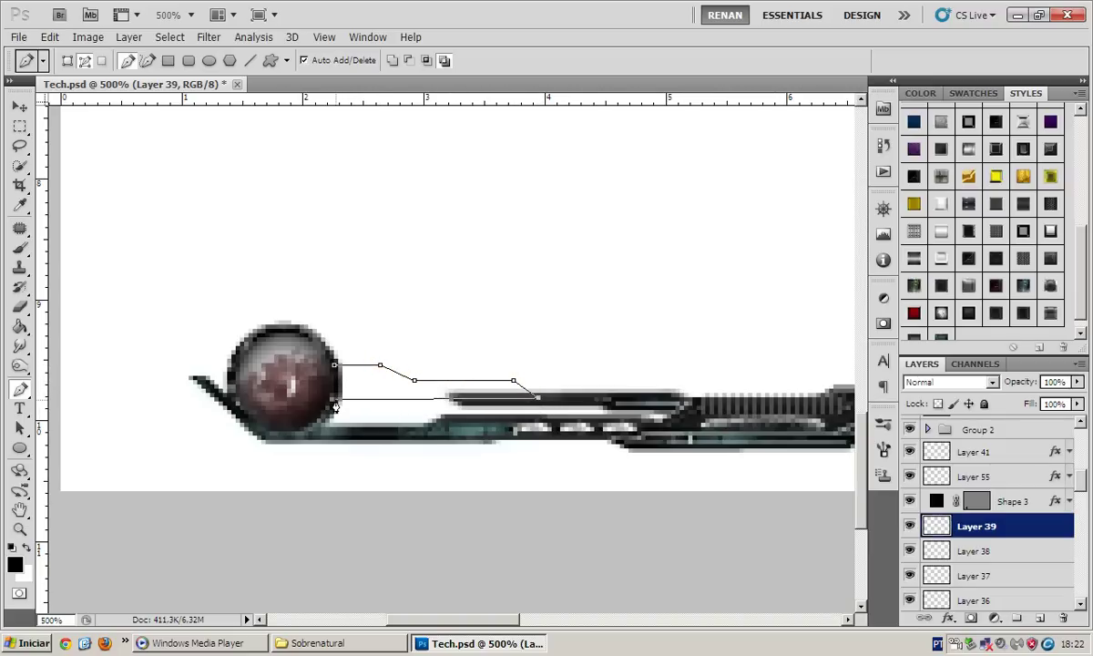
click(331, 366)
right_click(436, 364)
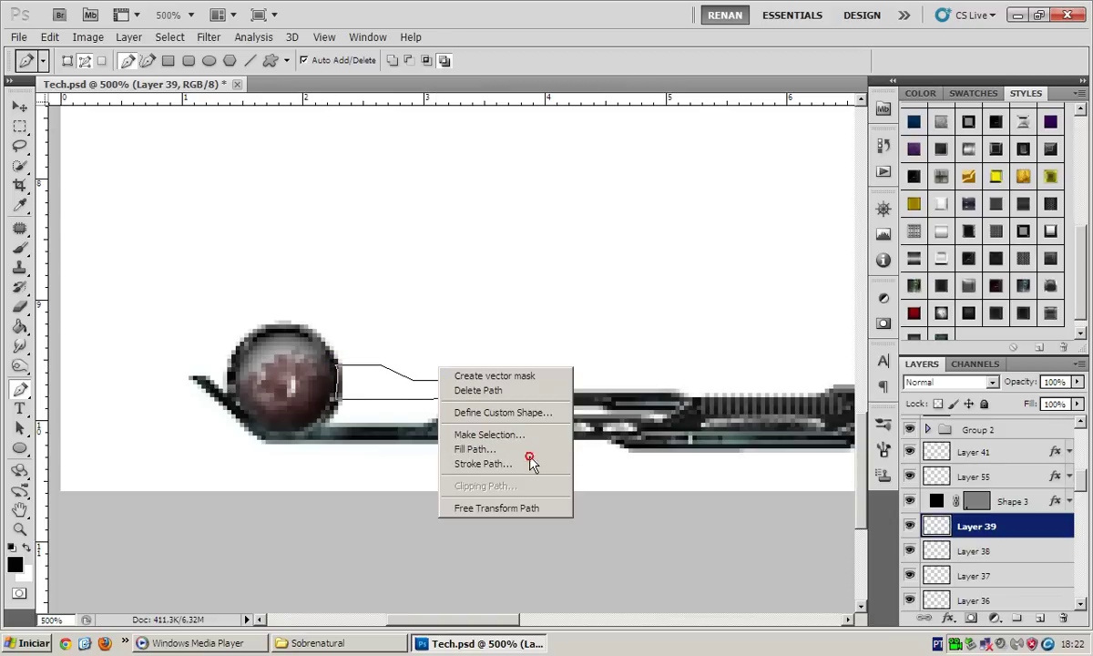
click(496, 449)
Try several preset styles on the Layer 39 blade and keep a dark one
click(965, 312)
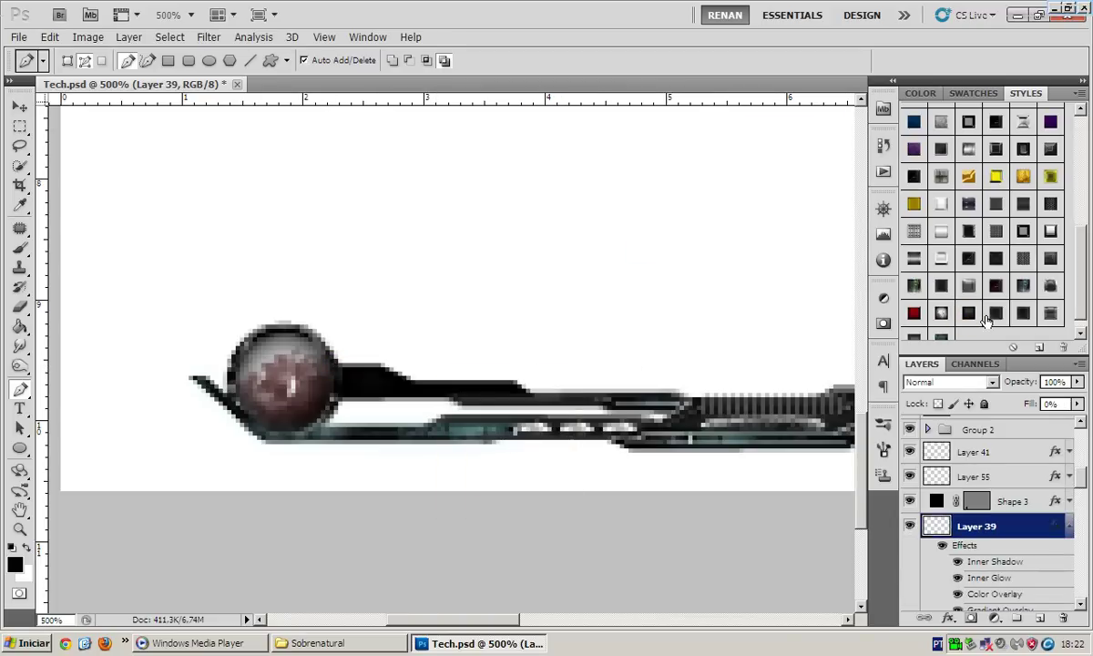
click(1068, 526)
scroll(967, 301, down, 1)
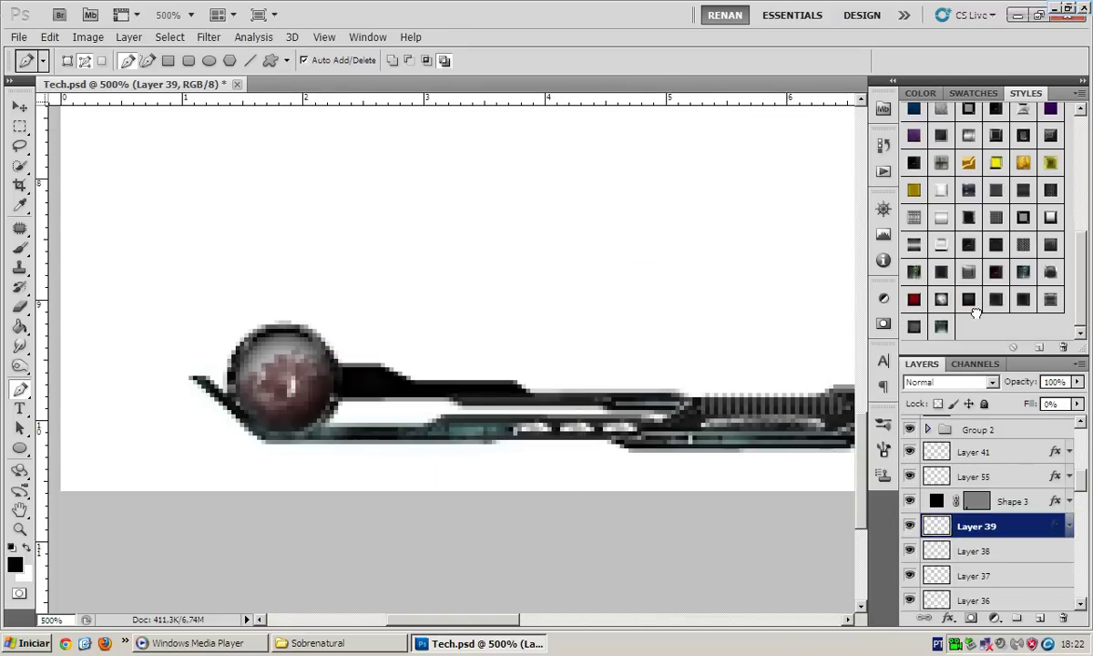
double_click(970, 301)
key(Escape)
click(995, 300)
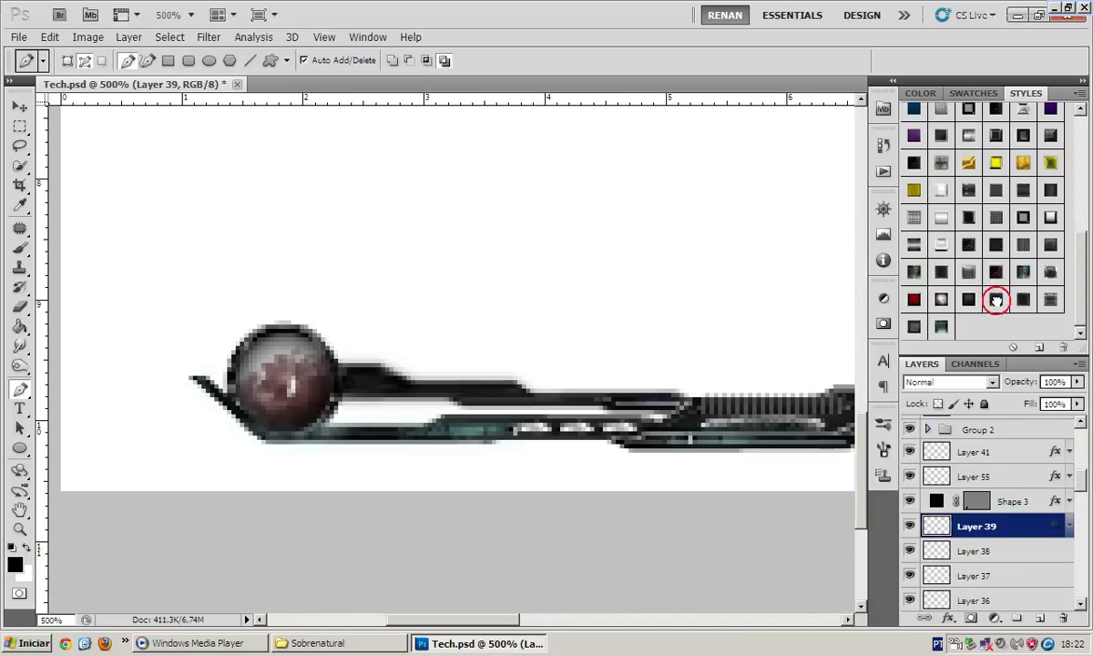
click(1023, 299)
click(941, 326)
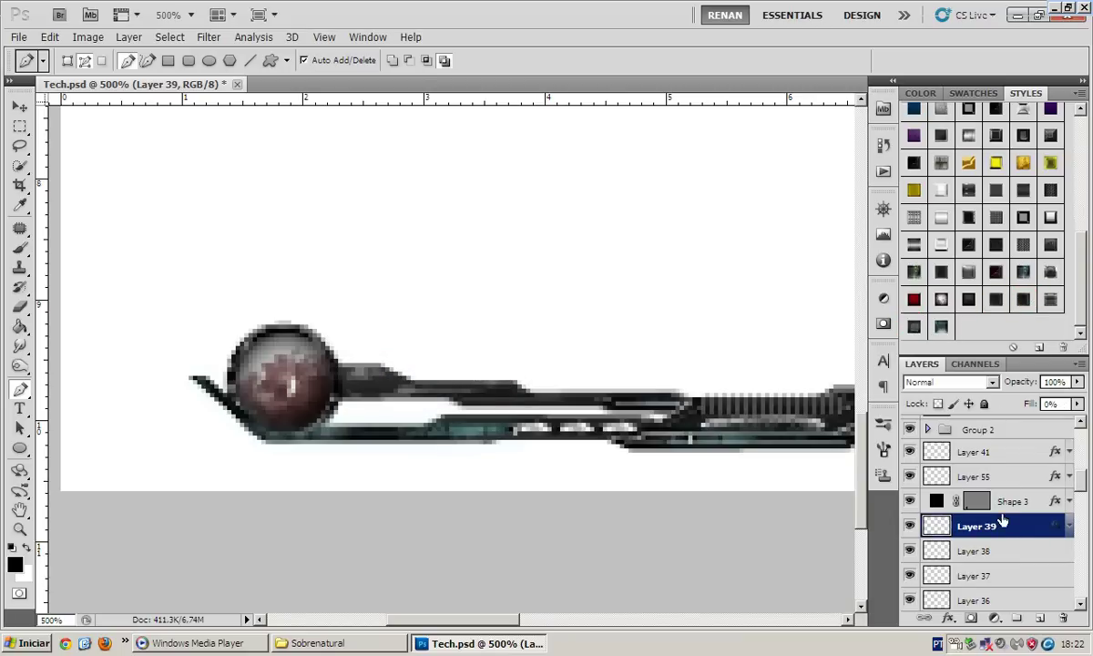
On a new Layer 56, draw a thin blade beside the sphere and fill it dark
key(ctrl+shift+alt+n)
click(336, 392)
click(438, 392)
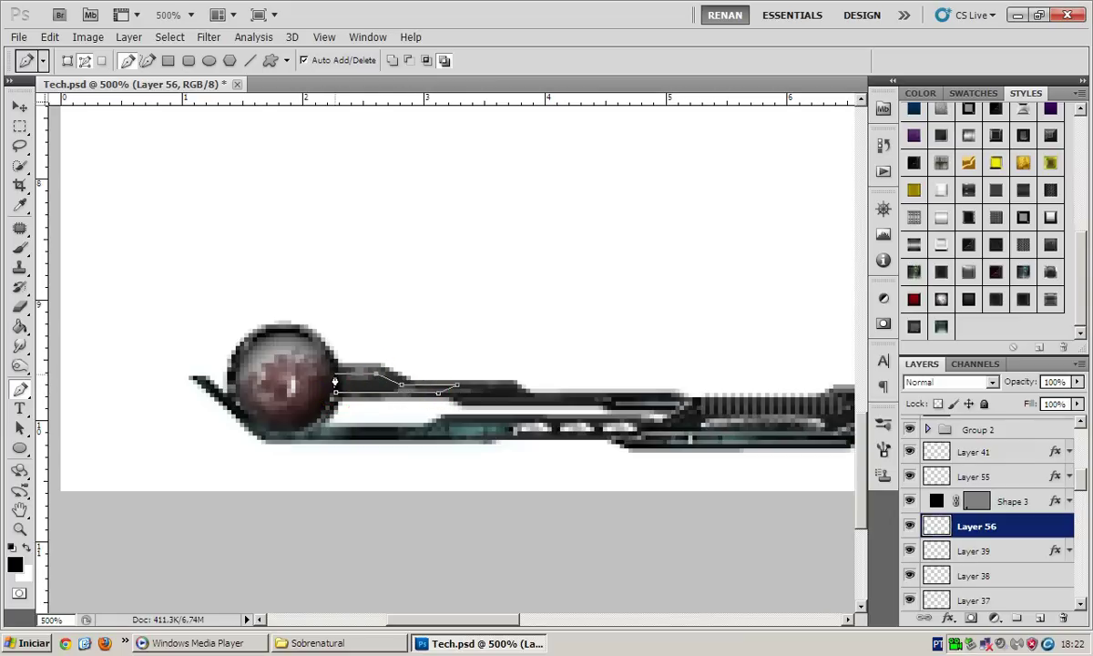
right_click(434, 374)
click(491, 456)
key(Return)
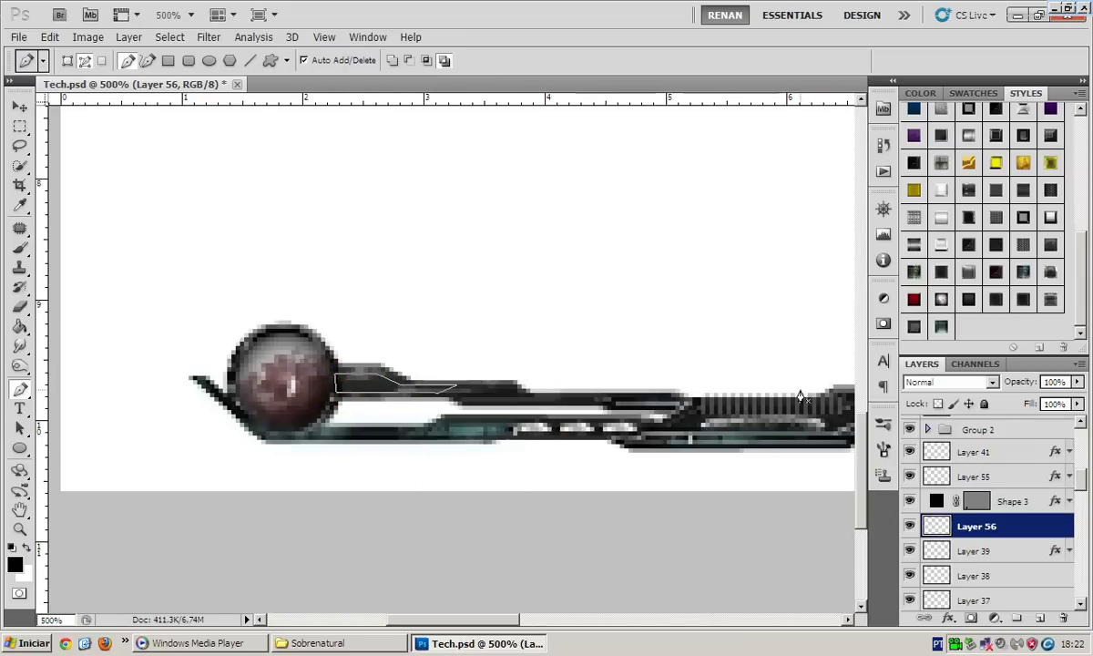
Try several preset styles on the thin blade and settle on a final one
click(941, 224)
click(940, 193)
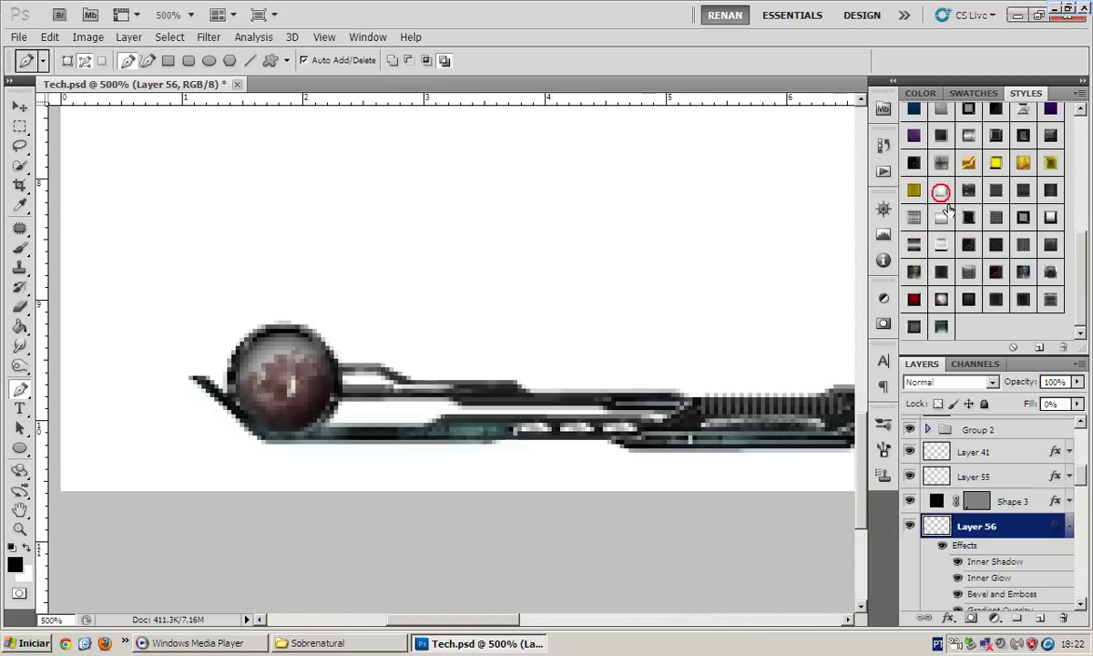
click(913, 271)
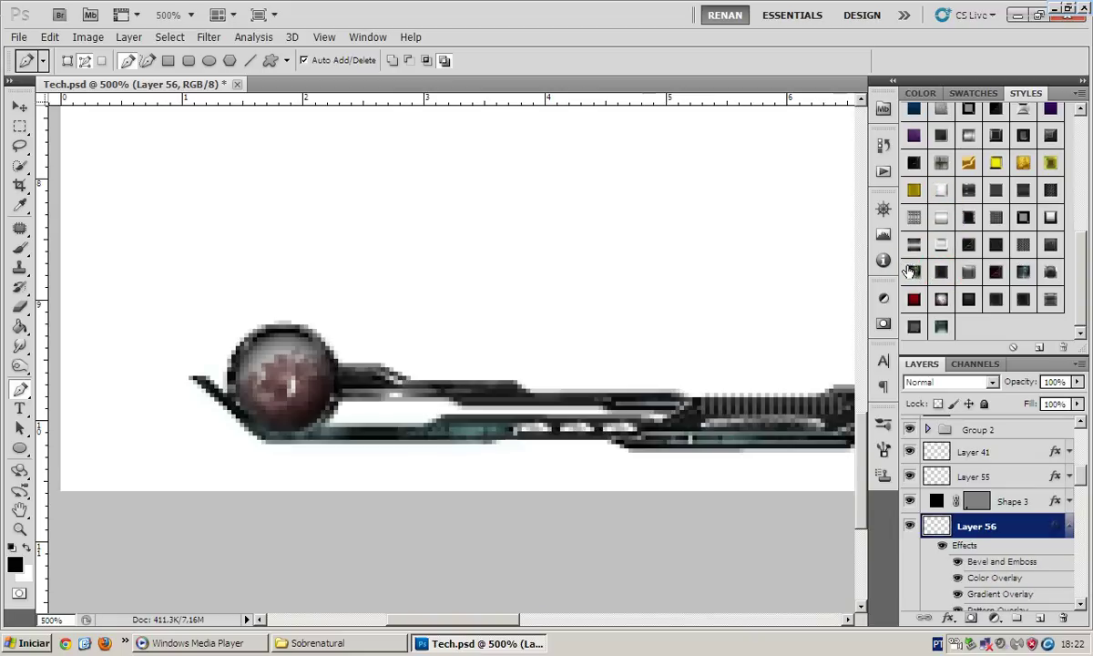
click(911, 243)
scroll(965, 227, up, 10)
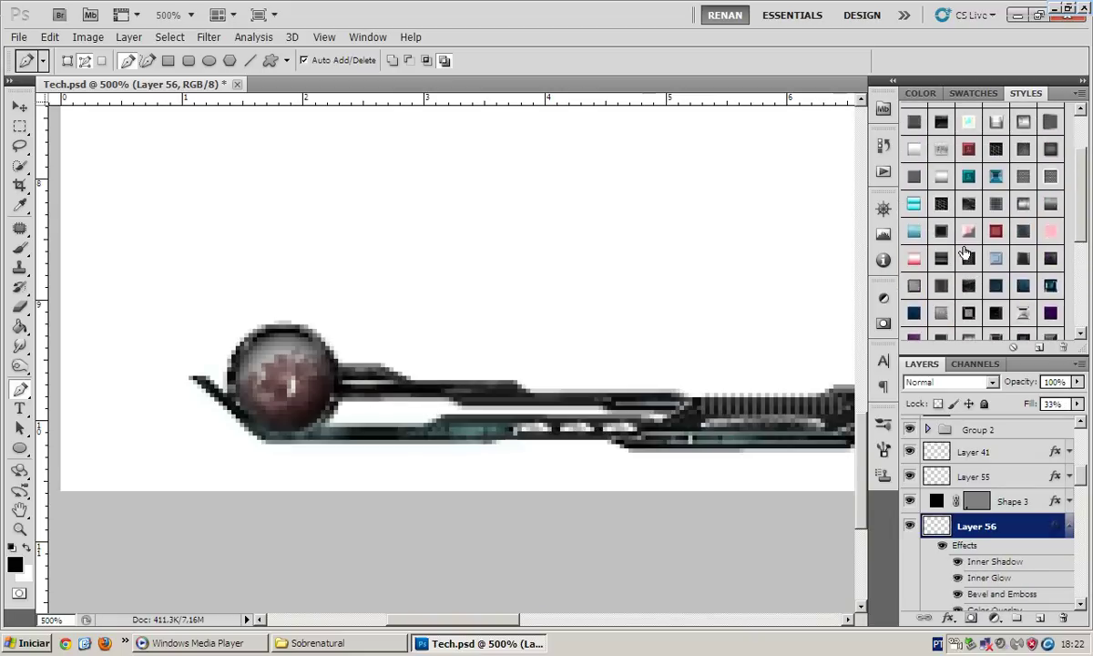
scroll(946, 185, up, 1)
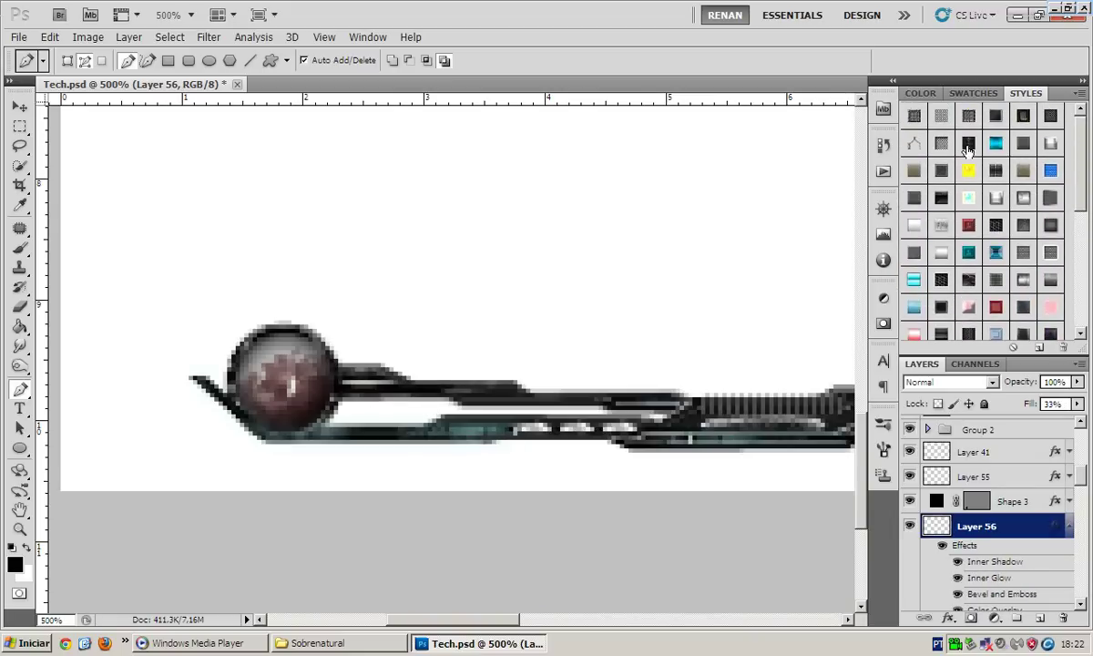
click(968, 146)
scroll(968, 182, down, 4)
scroll(938, 209, down, 1)
click(969, 240)
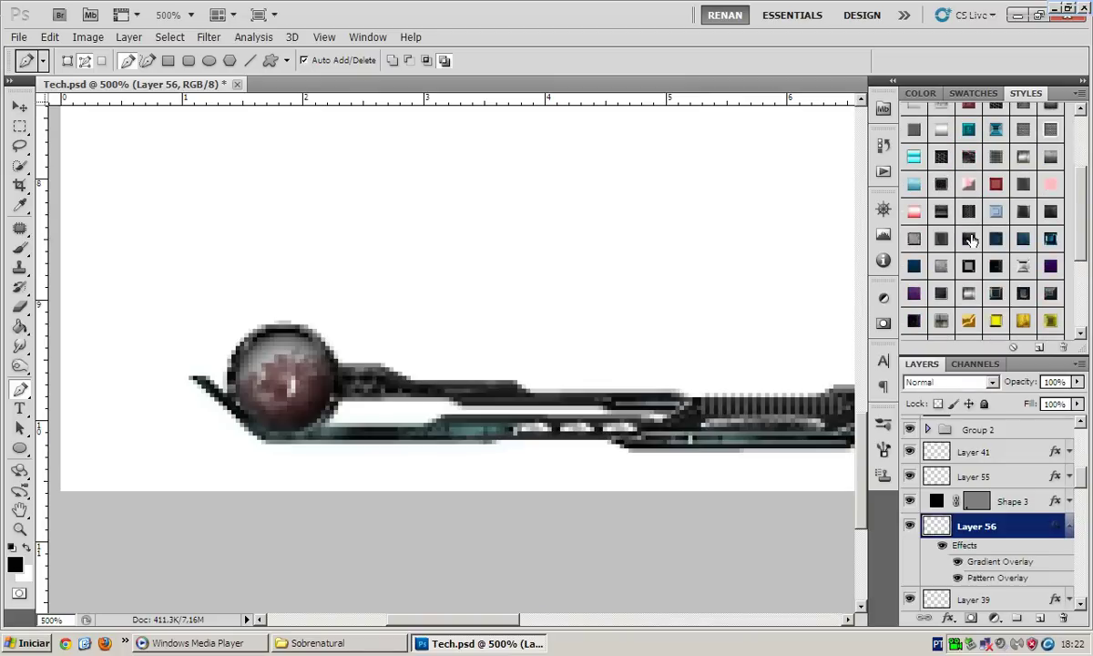
click(1068, 526)
On Layer 38, draw a curved blade outline at the sphere and fill it dark
click(1011, 576)
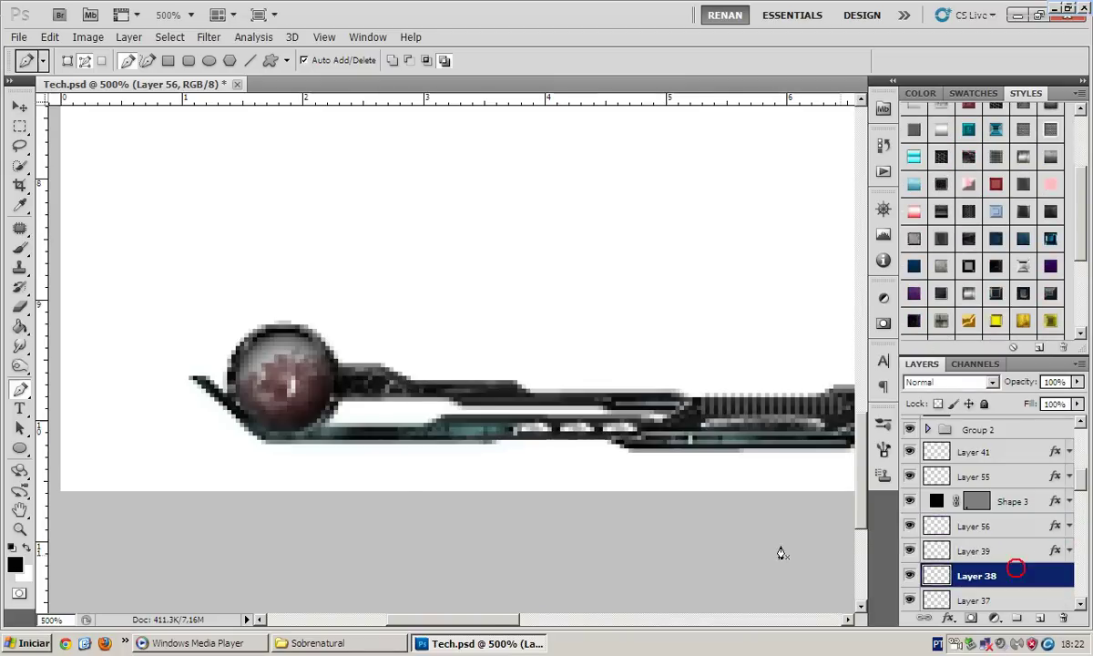
scroll(410, 419, down, 2)
scroll(407, 422, left, 2)
scroll(370, 400, left, 2)
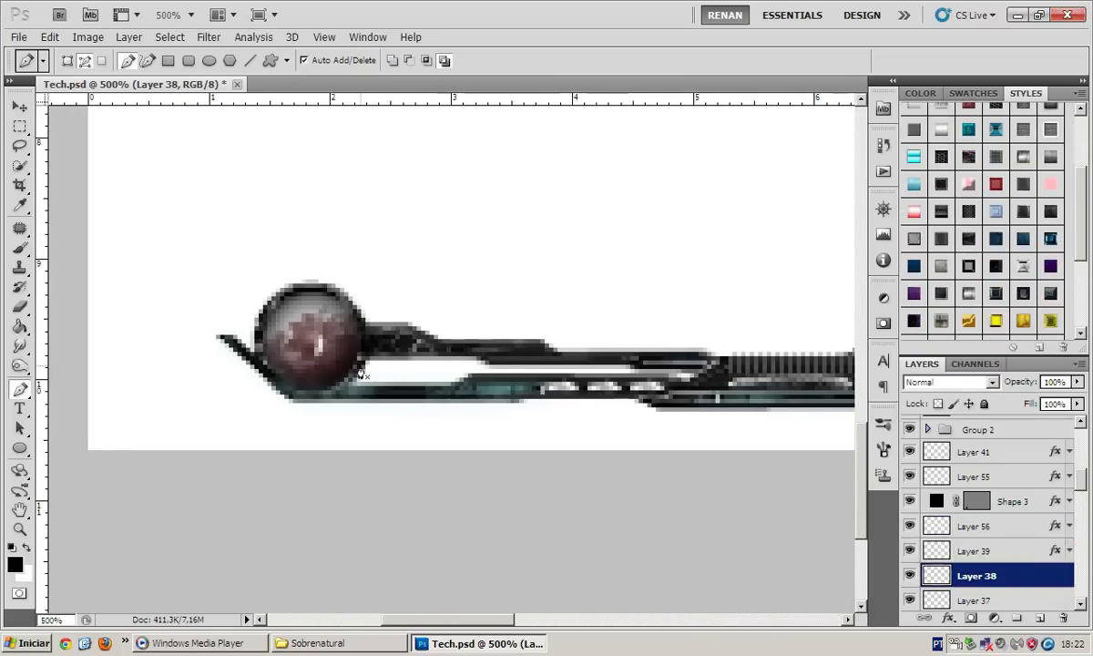
click(363, 363)
click(488, 360)
click(541, 375)
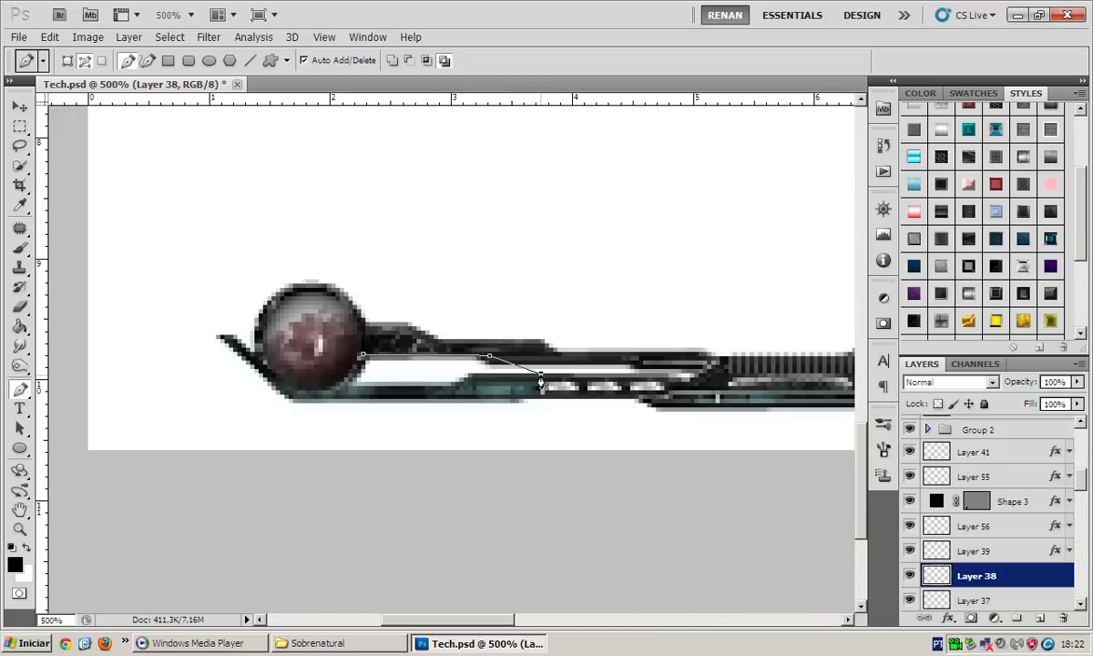
click(456, 390)
click(327, 386)
drag(361, 355, 364, 335)
right_click(488, 341)
click(597, 424)
key(Return)
Apply a preset style to the Layer 38 blade
scroll(956, 309, down, 1)
scroll(947, 301, down, 1)
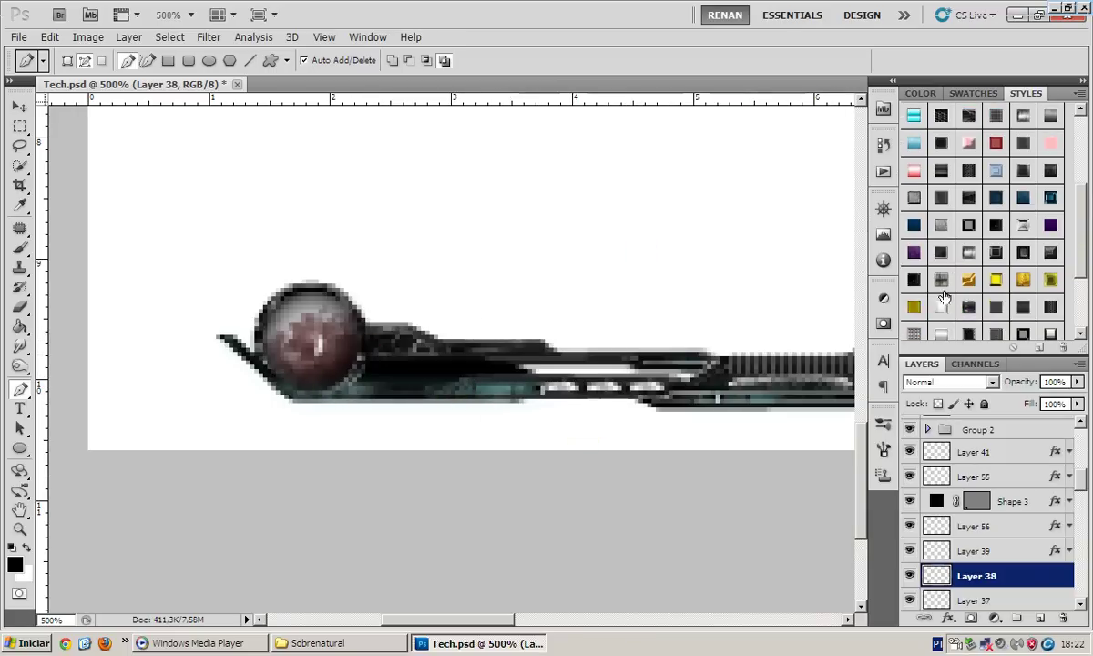
click(920, 280)
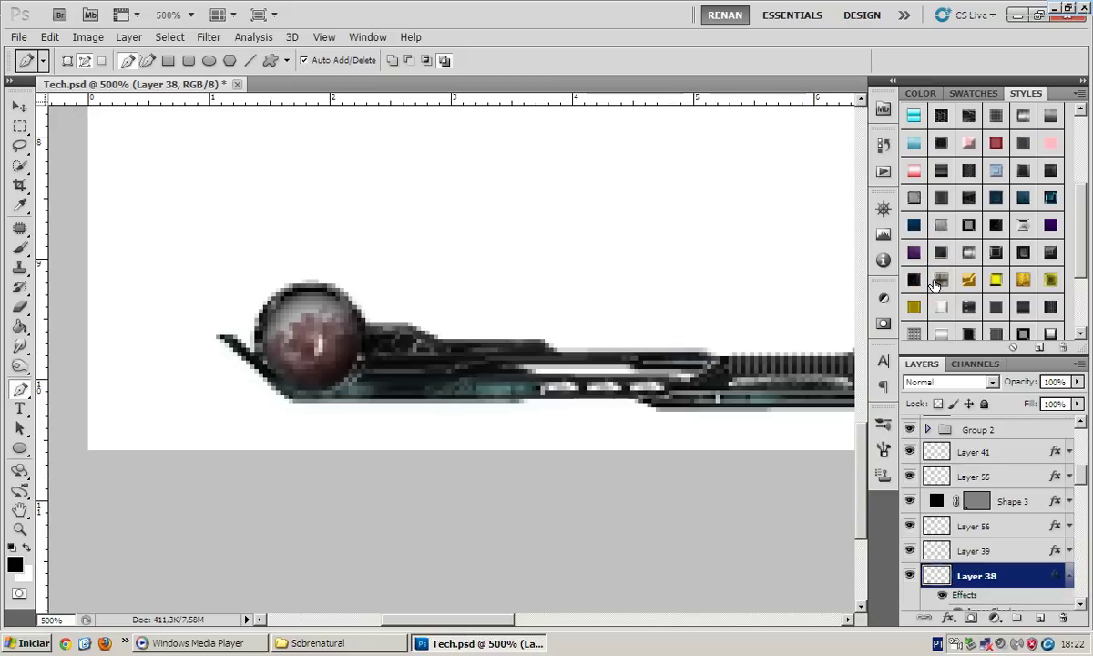
click(1067, 575)
On a new layer, curve a path beneath the orb and fill it as a strip
click(1041, 618)
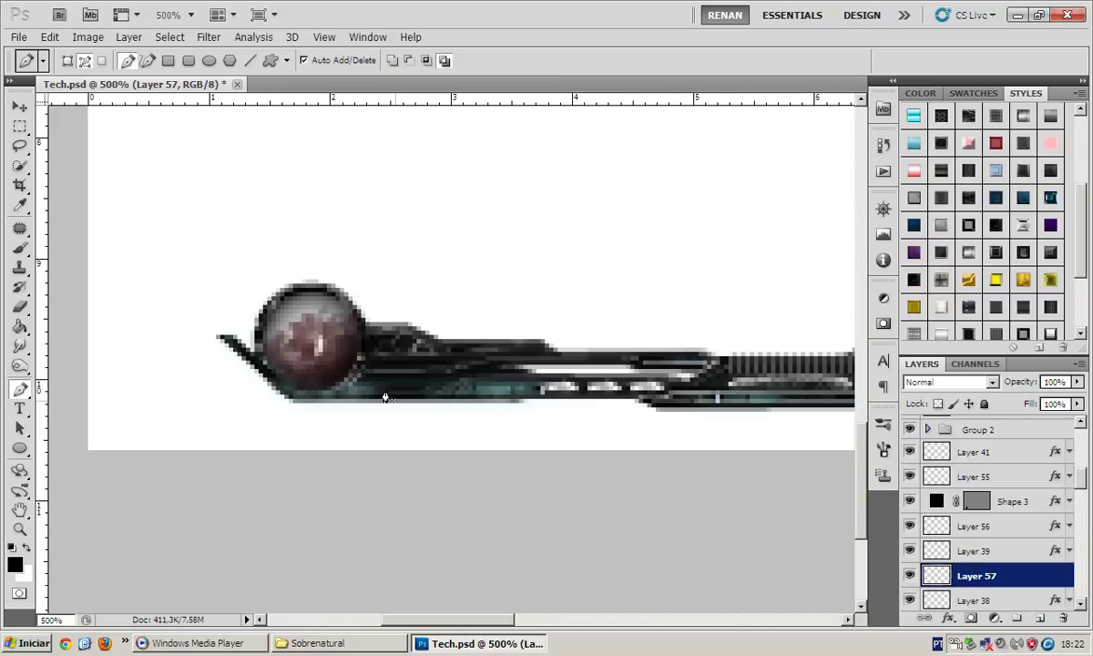
mouse_move(383, 353)
mouse_down()
mouse_move(378, 341)
mouse_move(390, 371)
mouse_move(362, 397)
mouse_up()
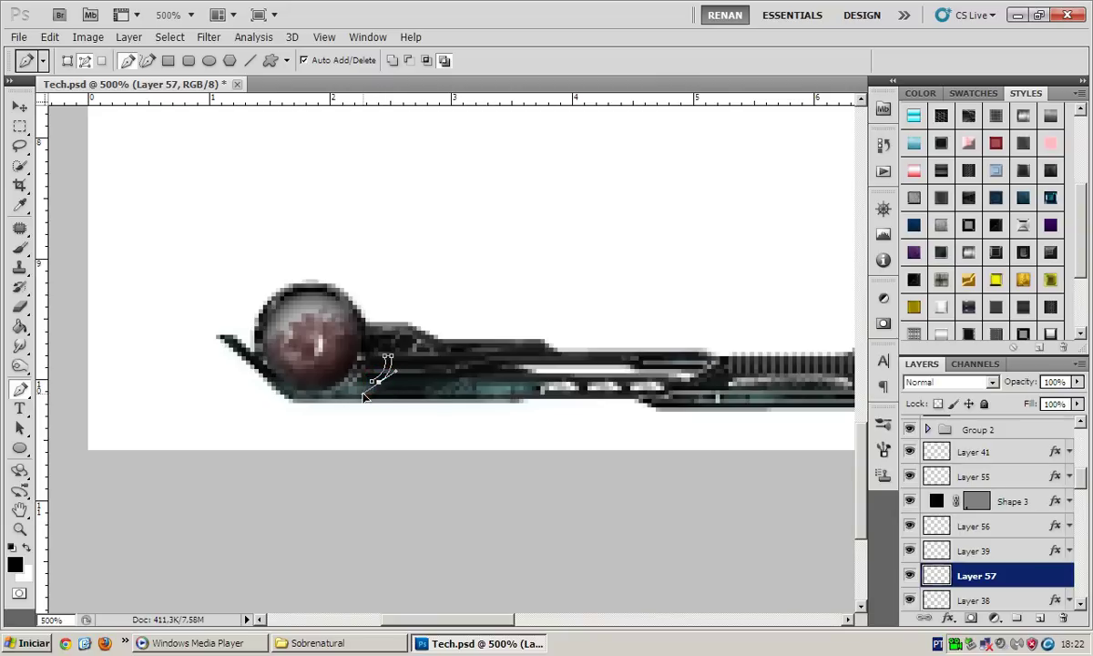
right_click(450, 338)
click(497, 428)
key(Return)
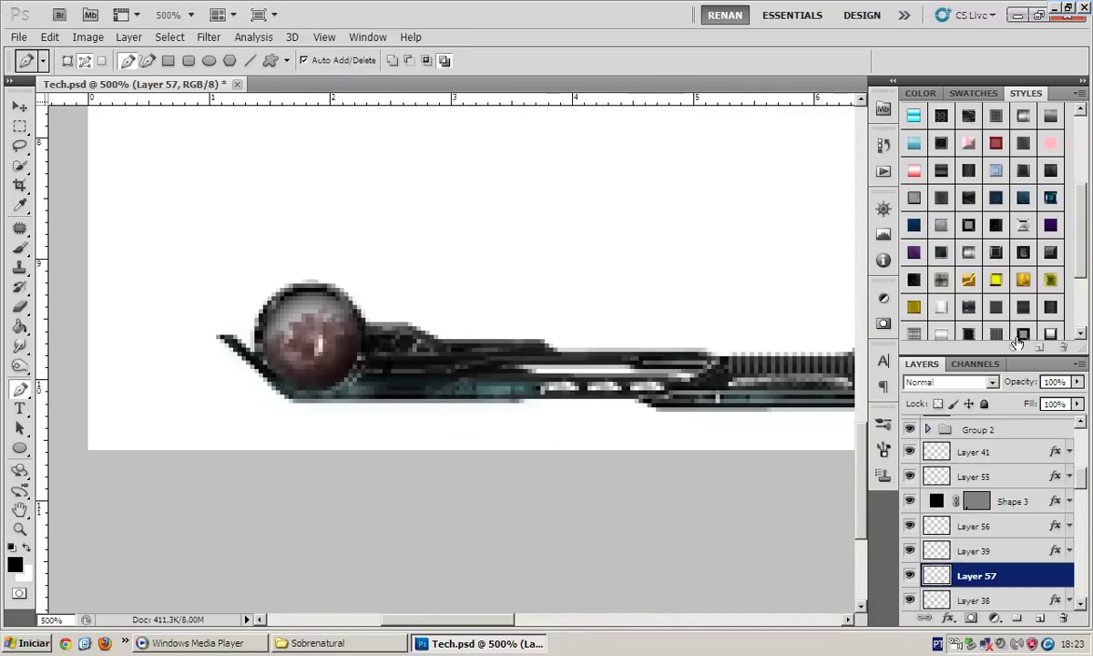
Give the strip an Outer Glow preset style
click(939, 306)
scroll(957, 311, down, 3)
click(925, 278)
click(943, 326)
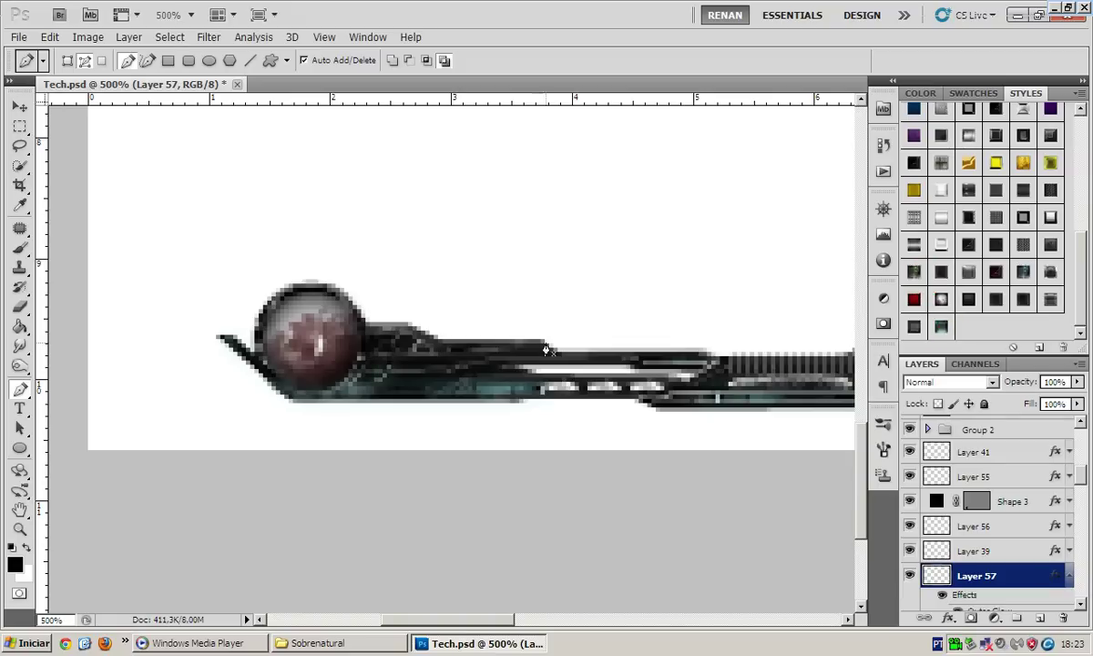
click(1068, 577)
key(v)
Duplicate the glowing strip layer and group all the copies into Group 3
key(ctrl+j)
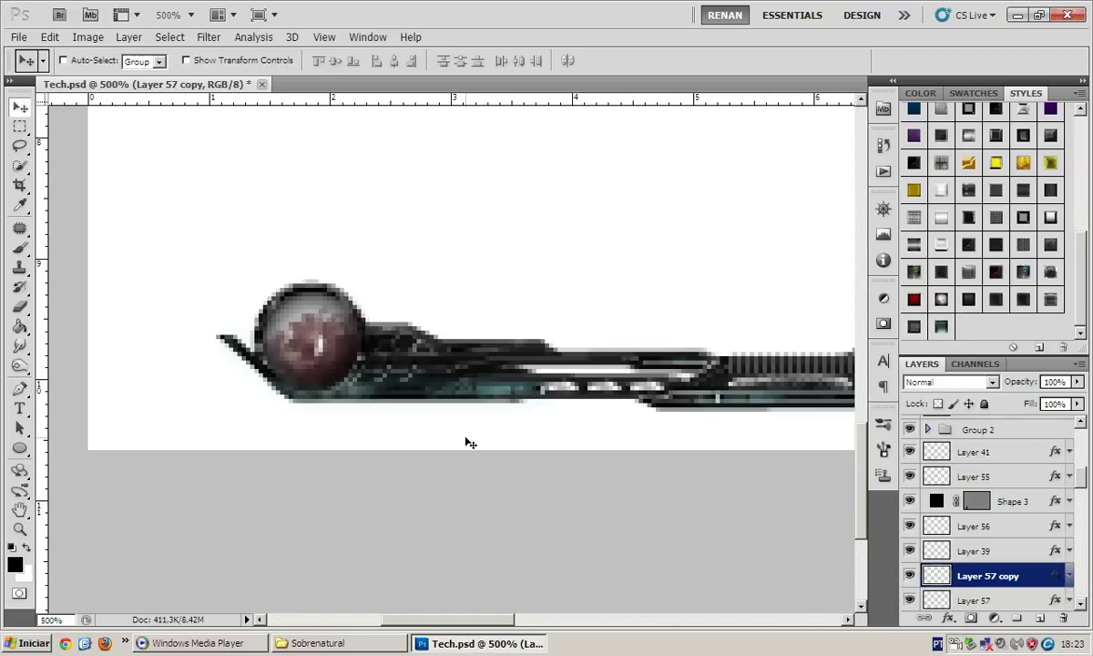
key(ctrl+j)
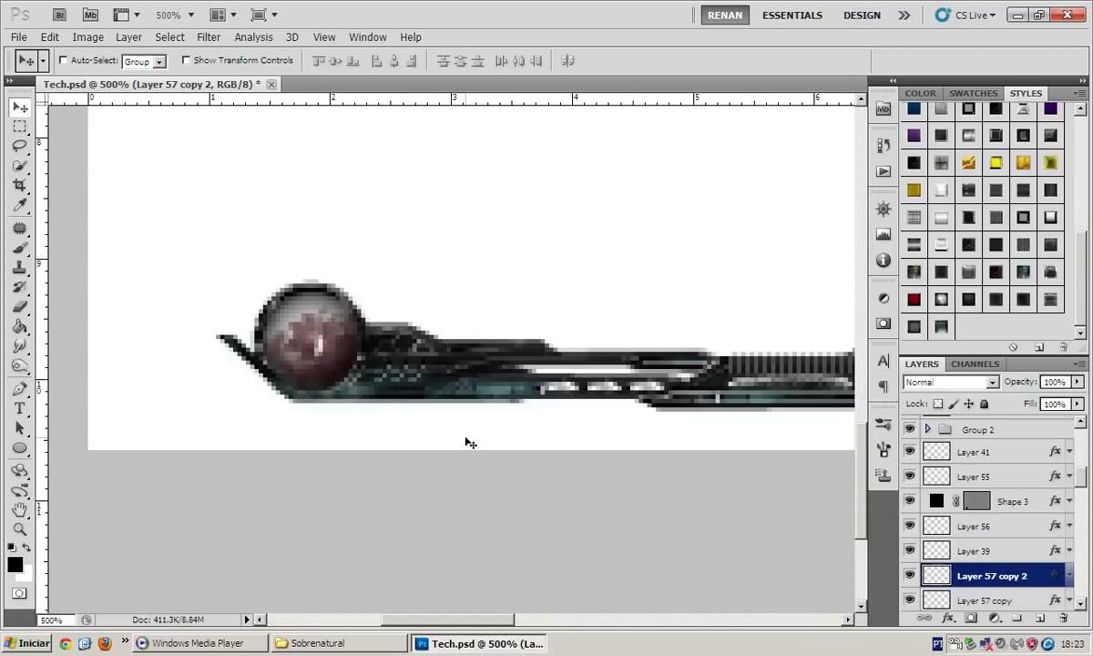
scroll(1008, 555, down, 1)
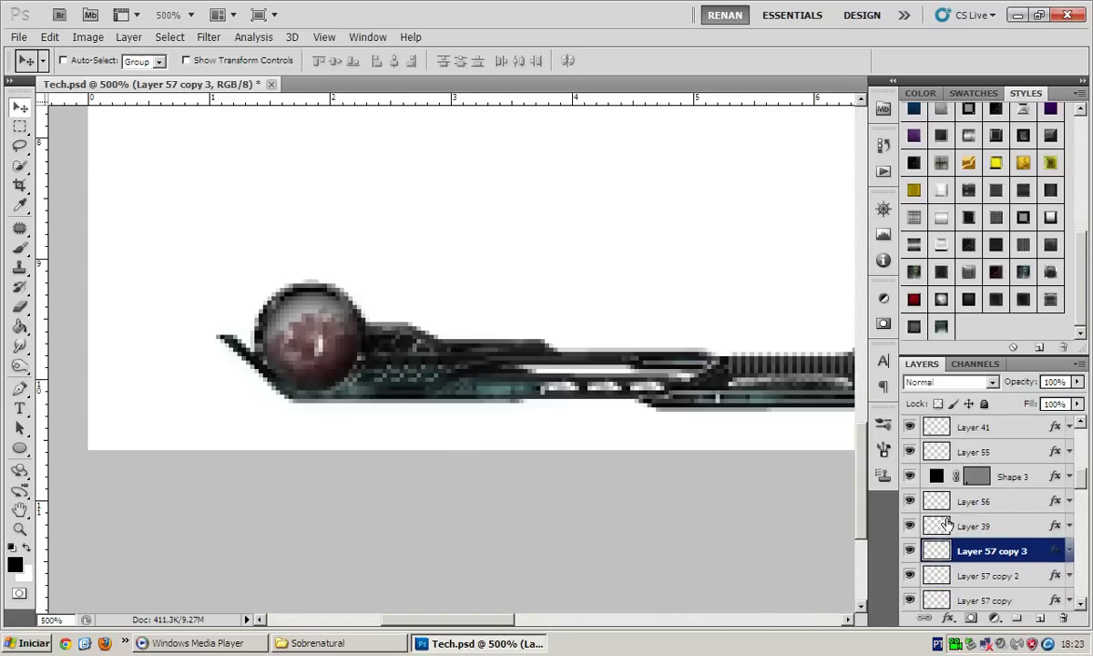
scroll(1008, 574, down, 2)
key(ctrl+g)
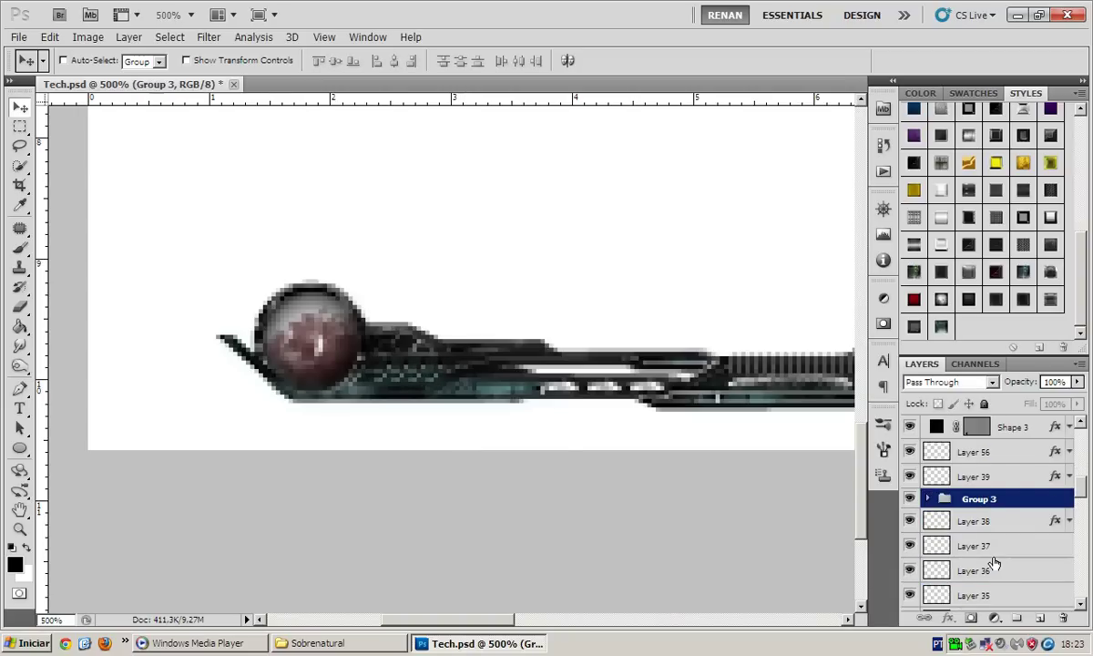
On Layer 37, draw a strip path along the bar and fill it with dark colour
click(993, 543)
scroll(223, 469, right, 1)
click(19, 388)
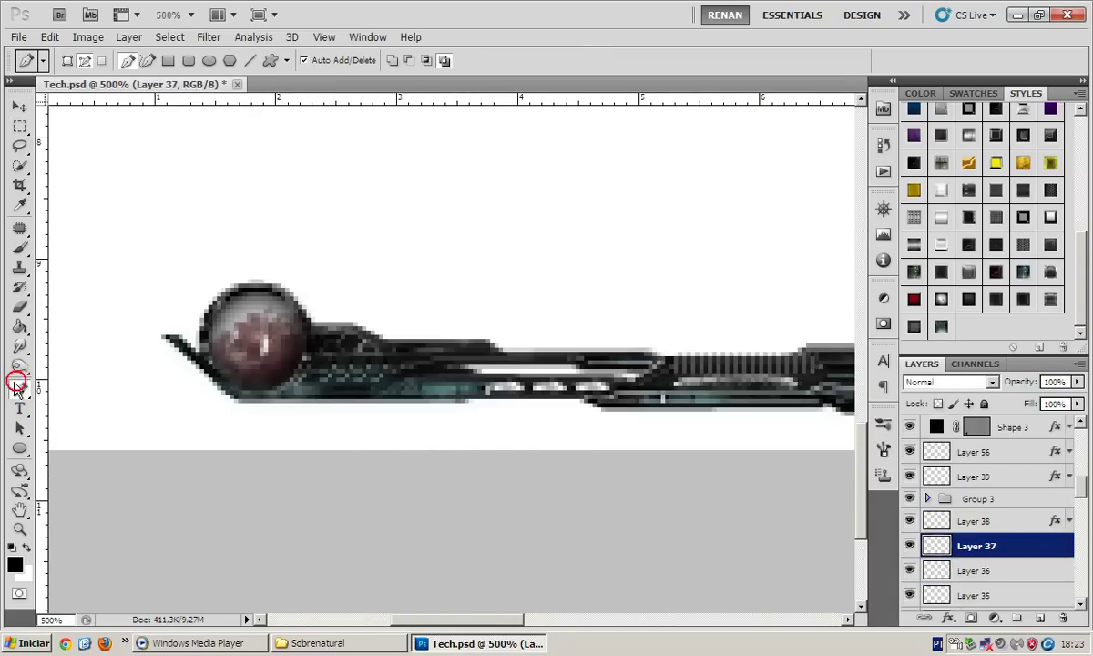
scroll(378, 376, right, 1)
click(381, 360)
click(528, 360)
drag(604, 379, 594, 390)
click(536, 392)
click(369, 383)
click(381, 361)
right_click(514, 362)
click(560, 464)
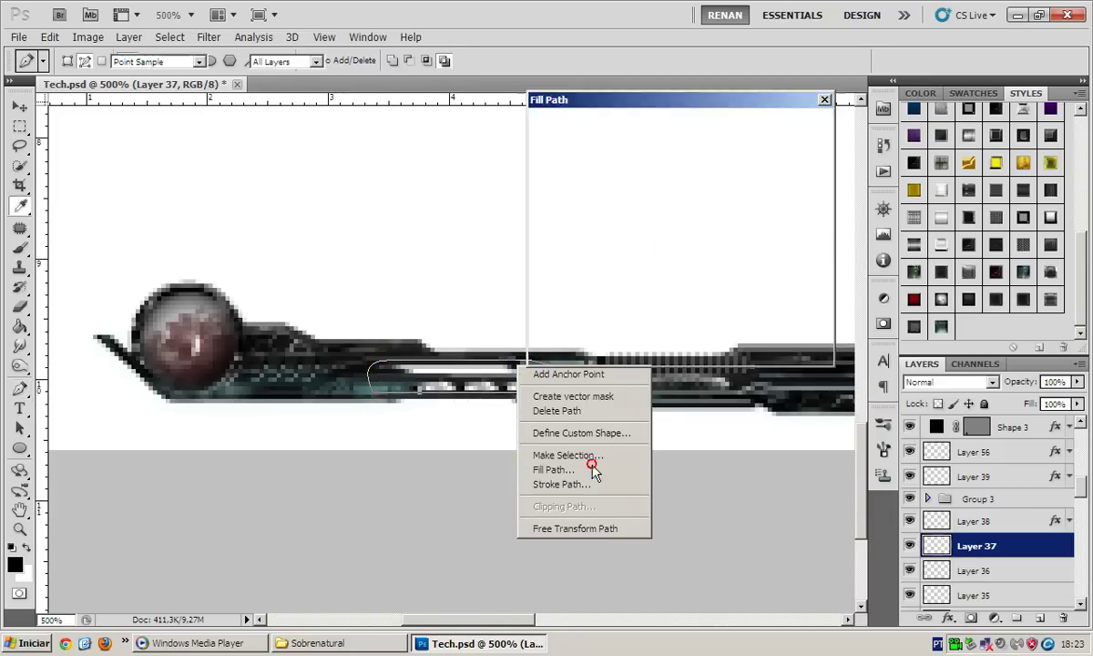
key(Return)
Give the Layer 37 strip a glow and bevel style from the Styles panel
click(940, 306)
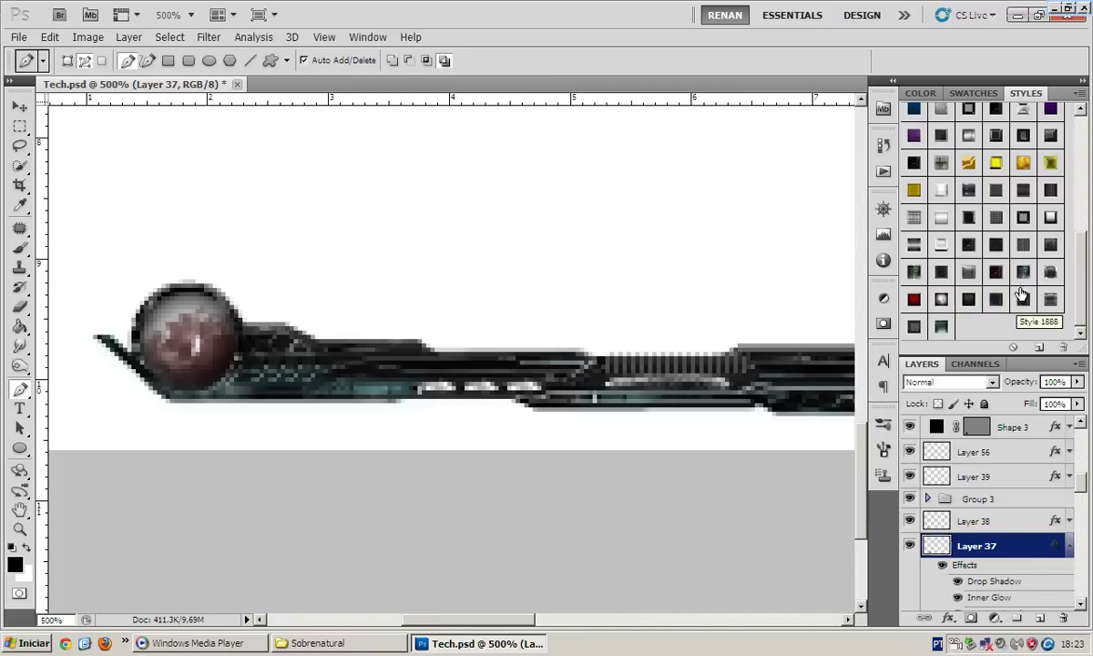
click(1023, 273)
drag(943, 329, 490, 381)
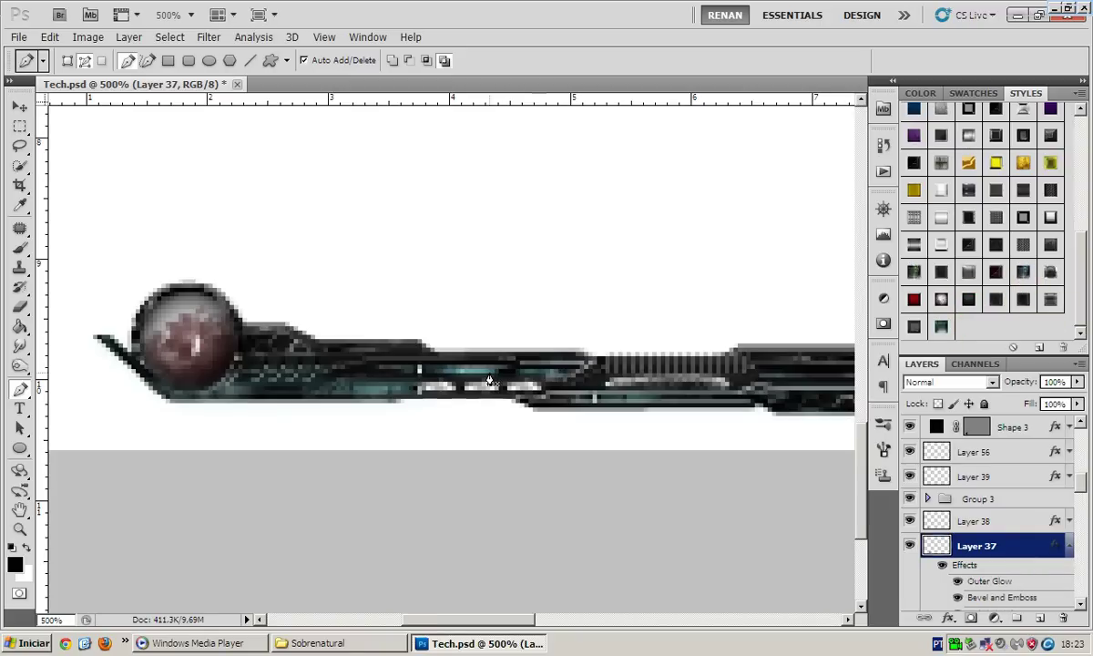
click(1068, 547)
Select Layer 36 and pan to the frame's left tip, discarding a first trial path
click(1002, 571)
drag(519, 394, 398, 395)
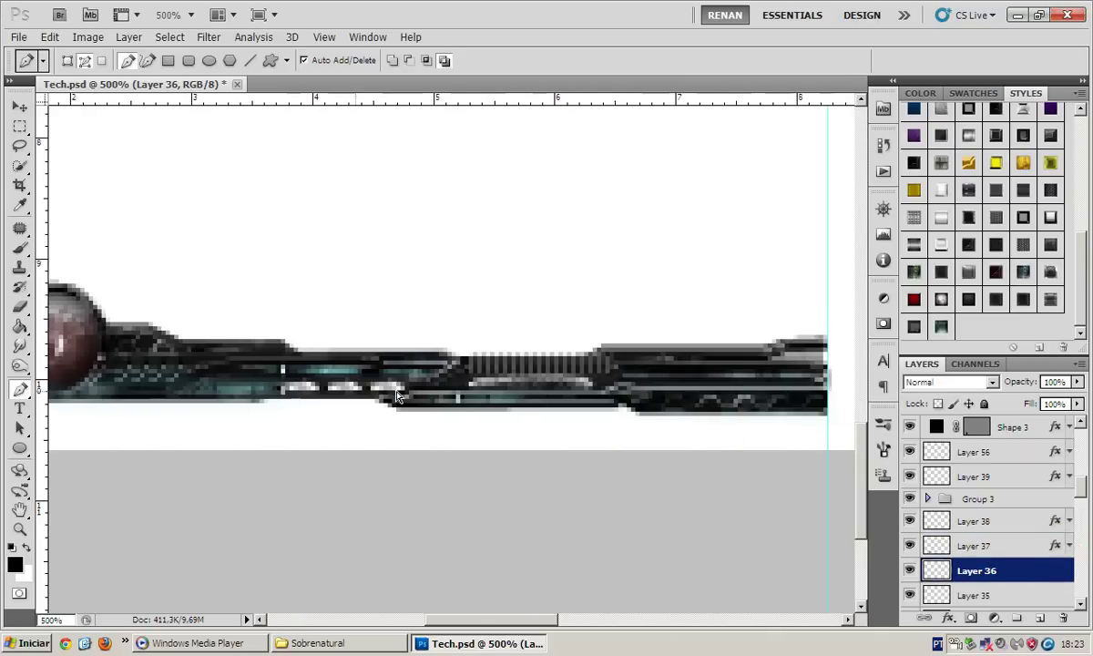
scroll(398, 394, left, 3)
scroll(364, 398, left, 4)
scroll(337, 400, left, 1)
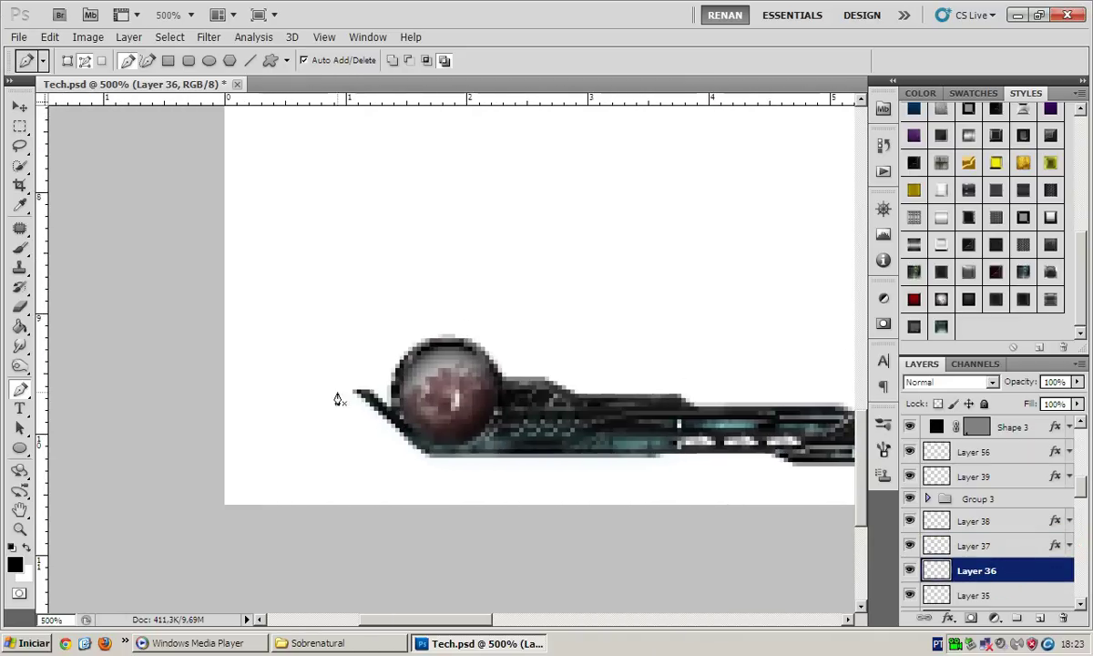
drag(364, 393, 365, 208)
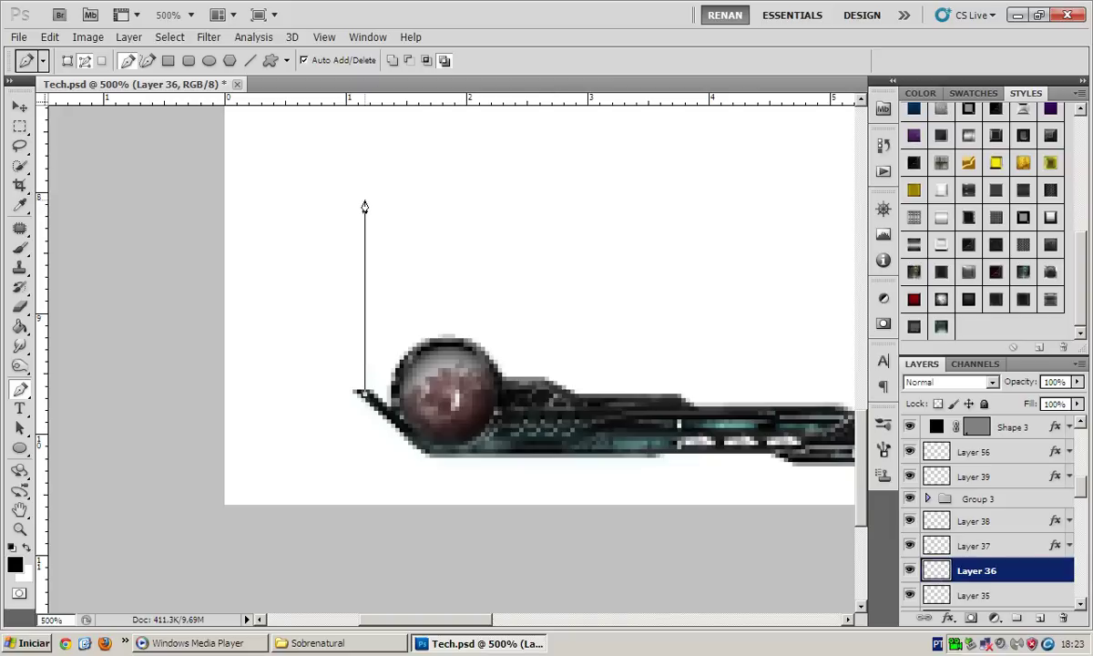
click(402, 285)
key(Delete)
key(Delete)
On Layer 36, draw a tall blade path rising from the left tip and fill it black
click(1034, 546)
click(1038, 568)
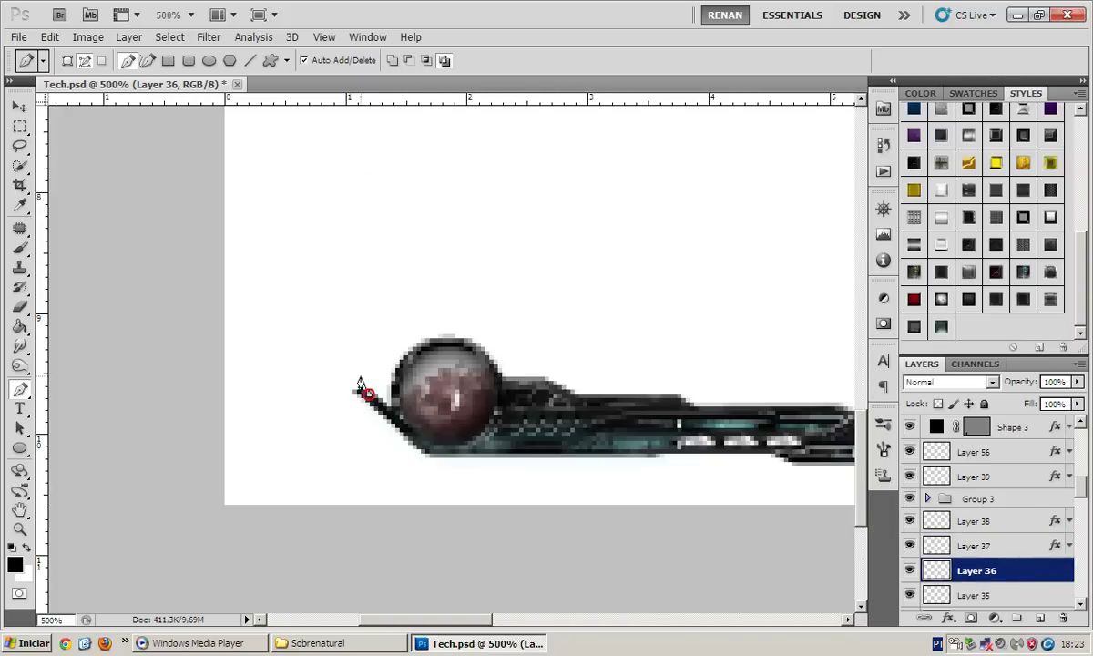
click(365, 391)
click(356, 359)
scroll(356, 360, up, 1)
scroll(356, 356, up, 3)
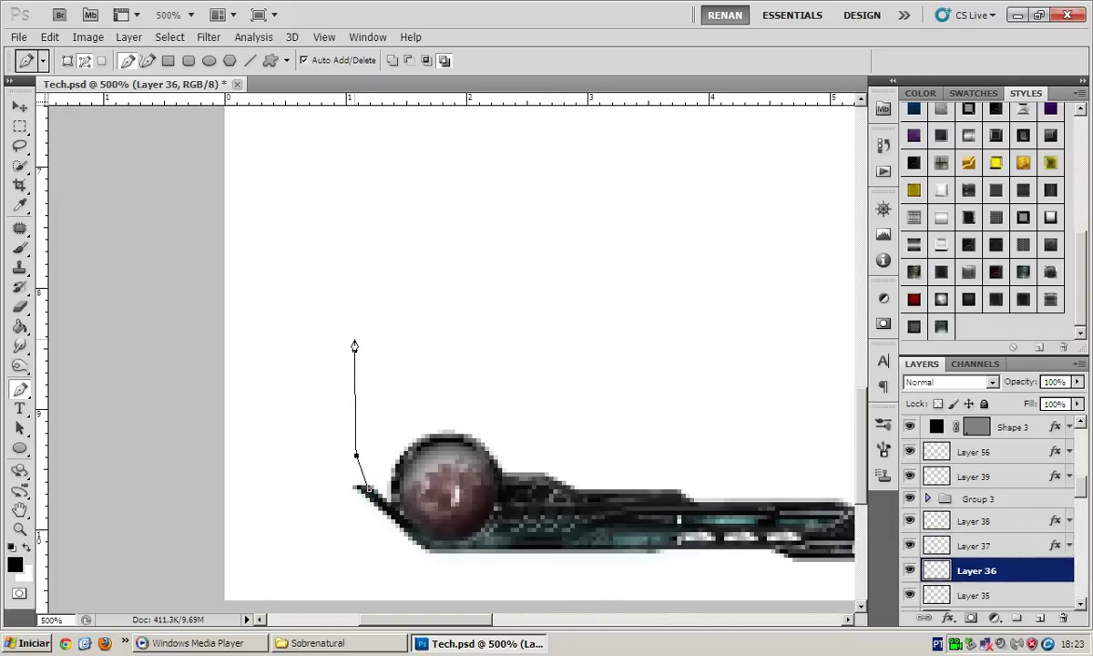
click(356, 270)
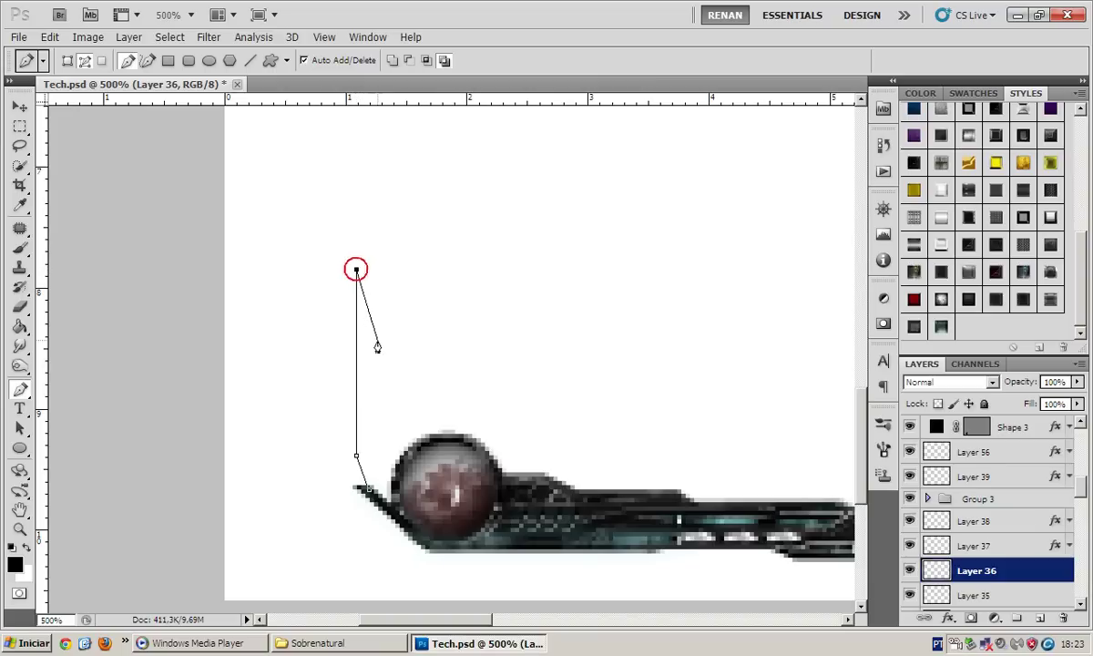
scroll(379, 348, down, 6)
click(380, 316)
click(412, 360)
click(366, 323)
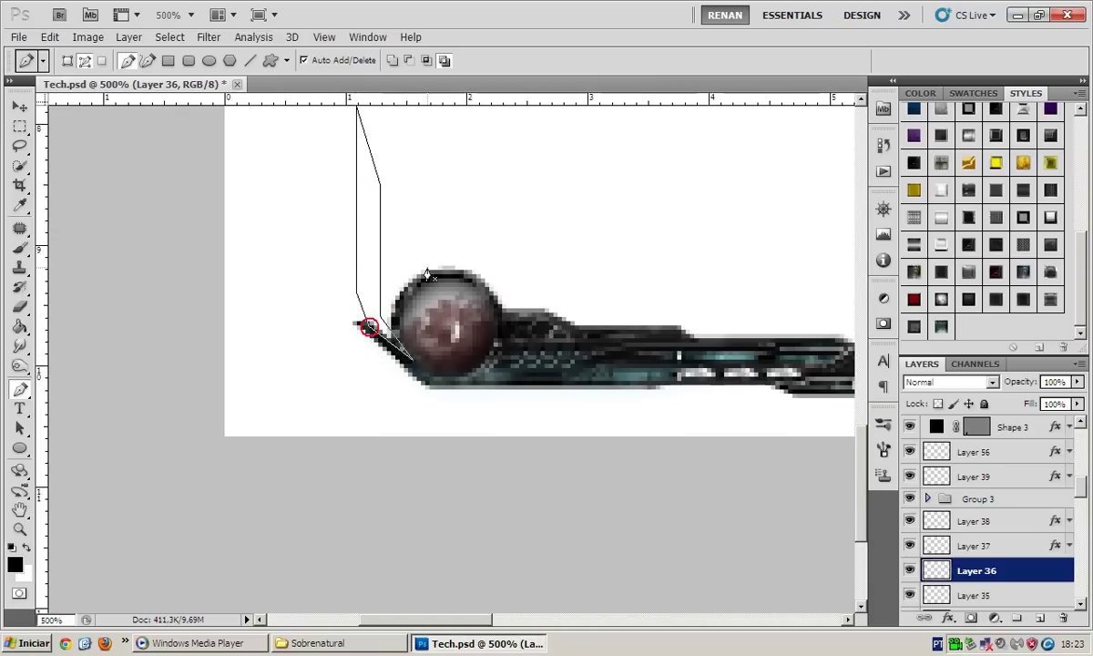
right_click(433, 254)
click(469, 338)
Try teal glow and inner shadow styles on the blade, settling on a darker style
scroll(475, 332, up, 1)
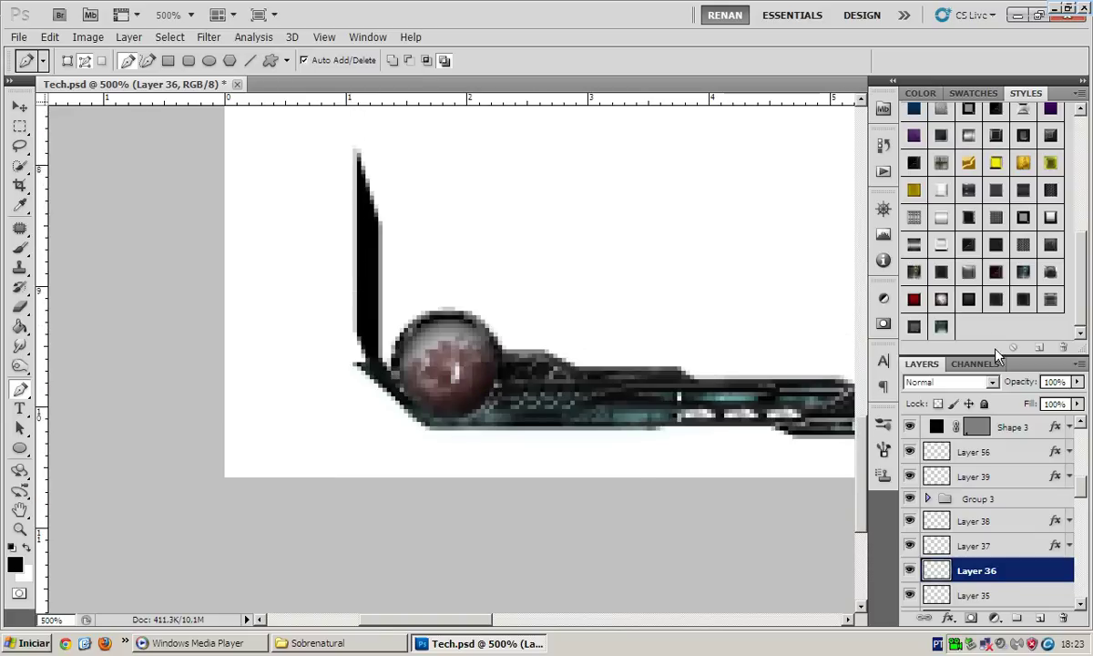
click(941, 326)
click(941, 246)
click(914, 271)
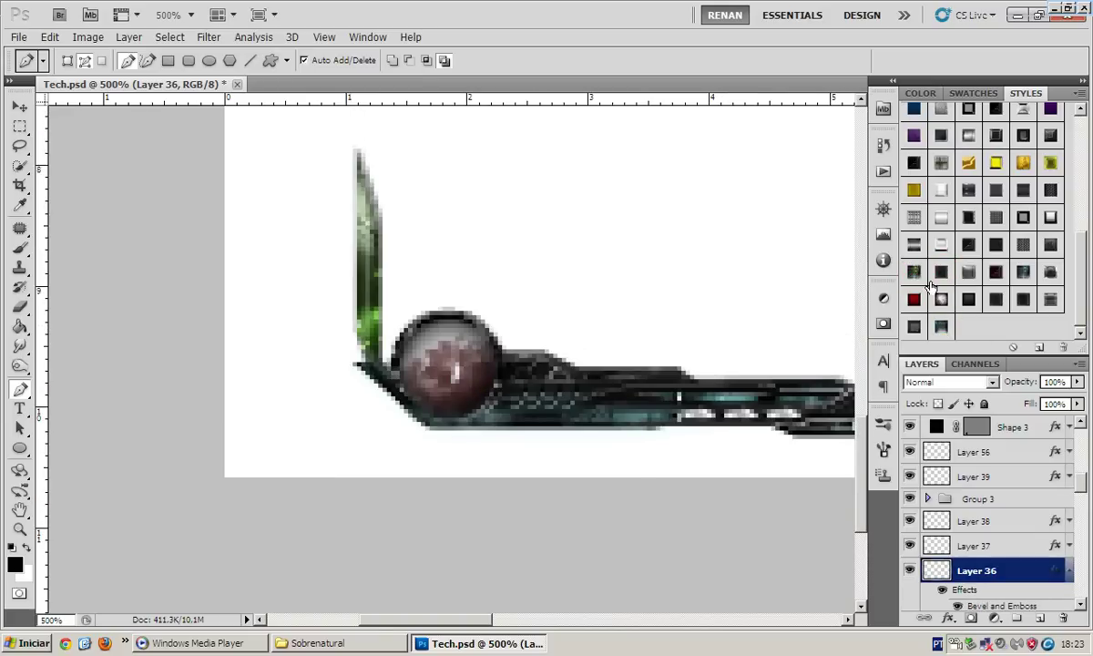
click(1068, 571)
scroll(1023, 555, down, 2)
click(996, 219)
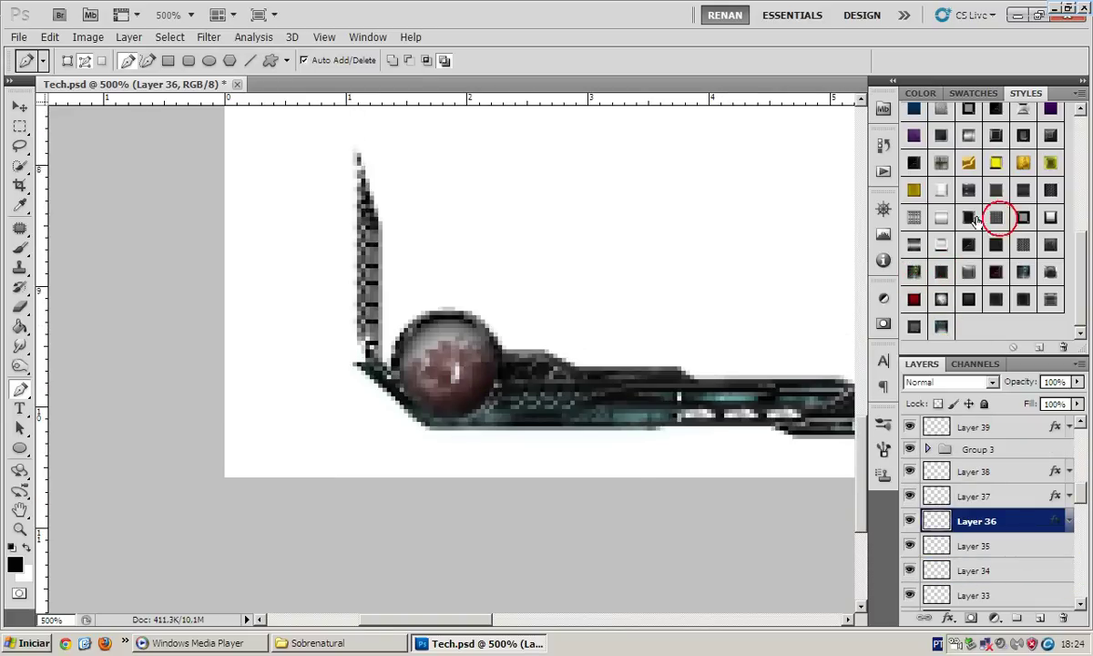
On new Layer 58, fill a blade-length overlay path and apply a Pattern Overlay style
click(1038, 618)
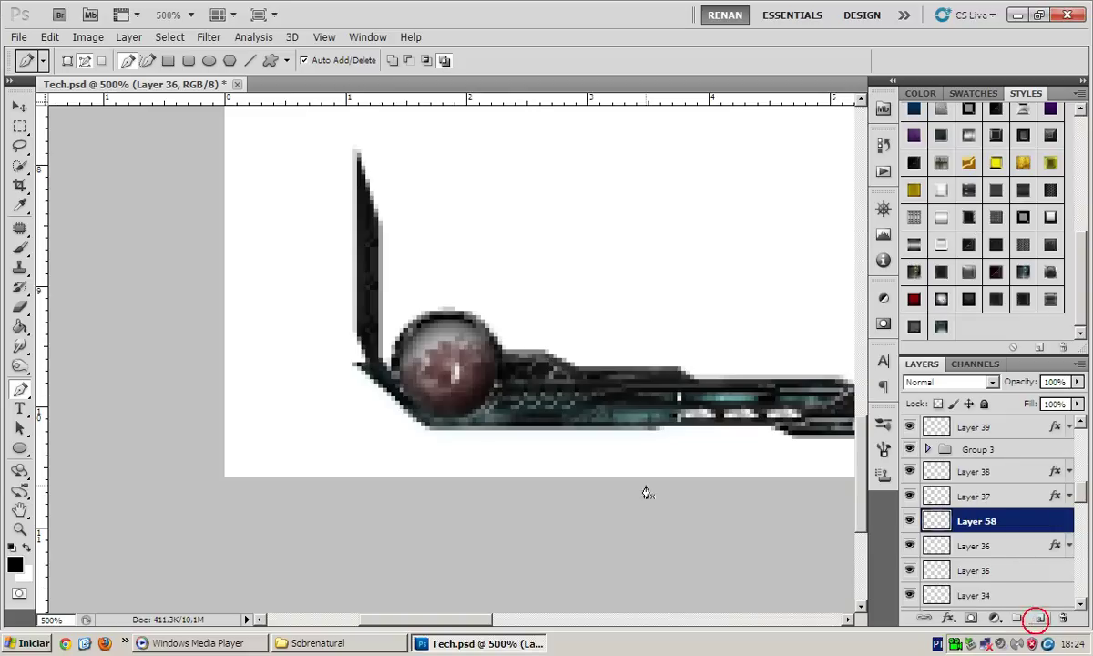
click(360, 196)
click(373, 227)
click(373, 348)
click(365, 342)
click(361, 196)
right_click(415, 183)
click(467, 264)
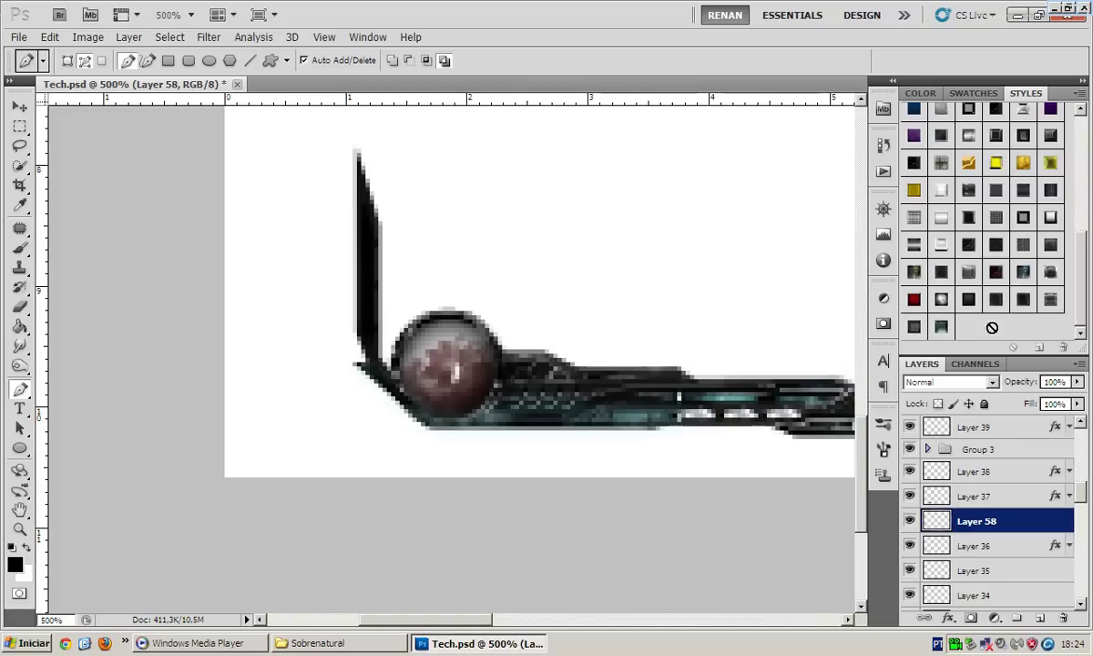
click(1018, 247)
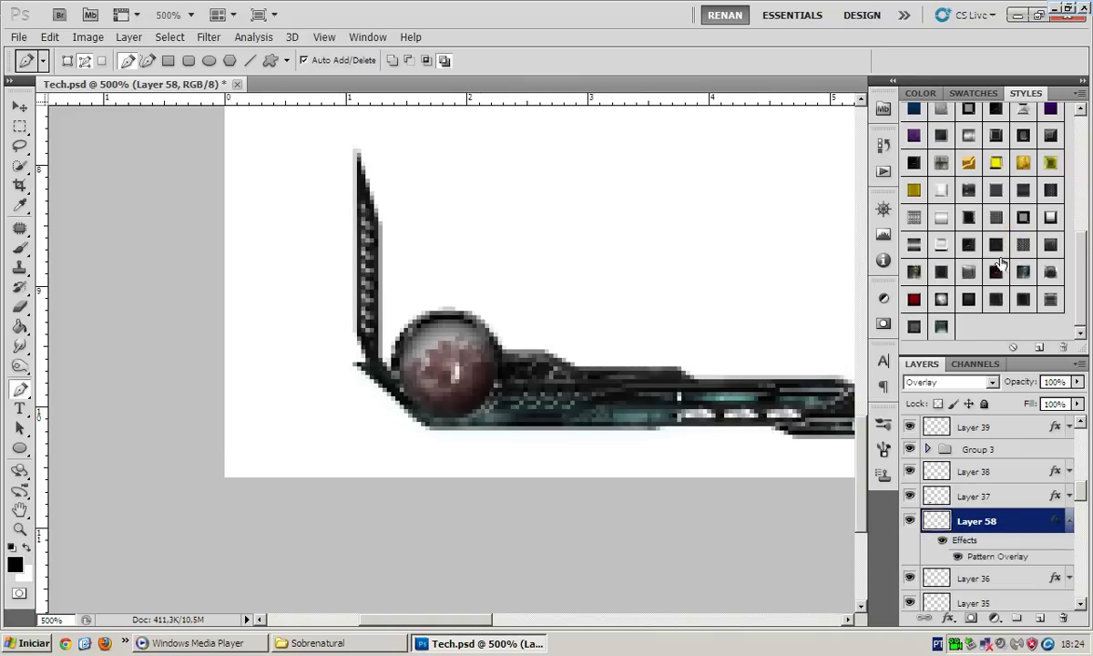
click(1068, 520)
On Layer 35, trace a path rising above the orb to the second blade's top point
click(979, 570)
mouse_move(433, 323)
mouse_down()
mouse_move(487, 378)
mouse_move(495, 329)
mouse_up()
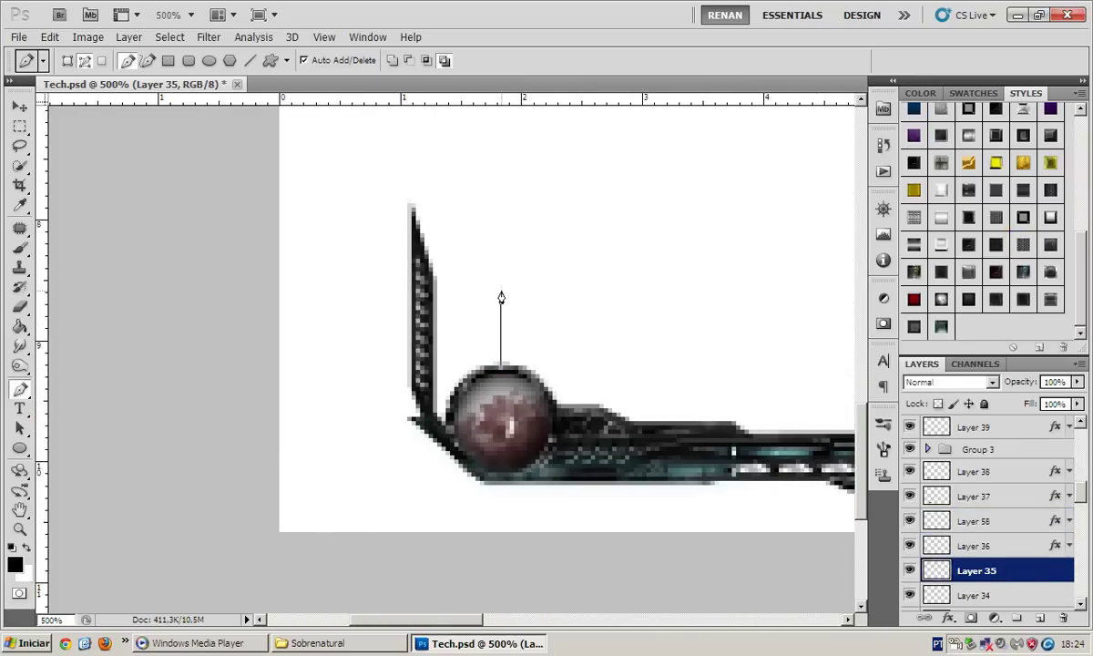
click(494, 362)
drag(483, 339, 480, 318)
click(482, 313)
click(471, 292)
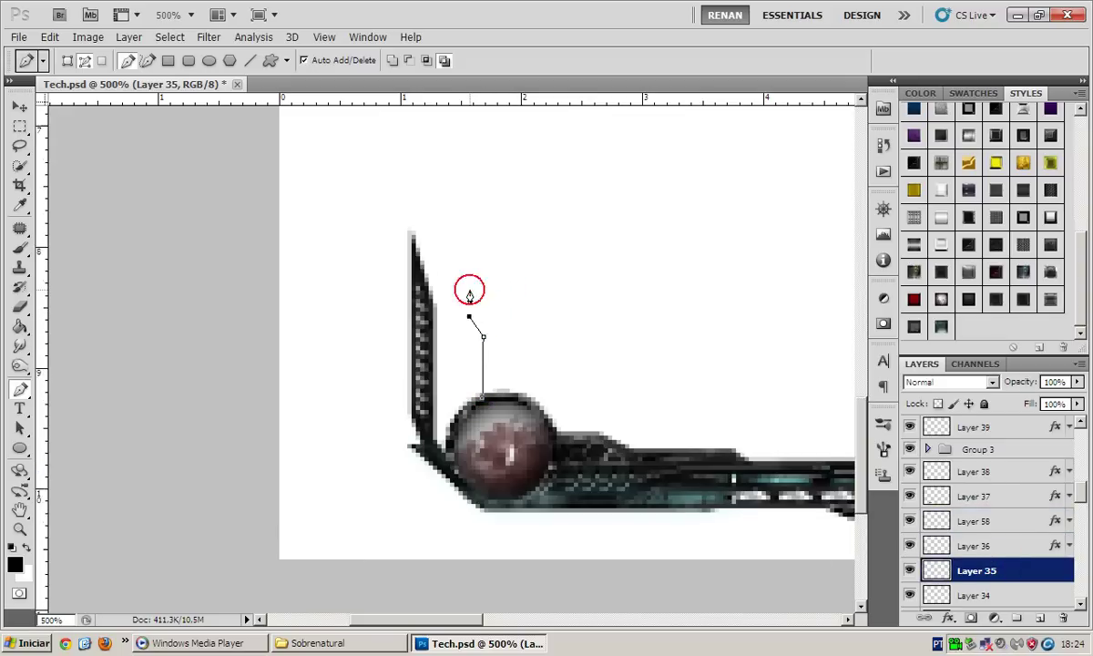
scroll(470, 295, up, 5)
click(469, 290)
Trace the blade's left side down to its base, close the path and fill it black
click(460, 314)
scroll(460, 314, down, 3)
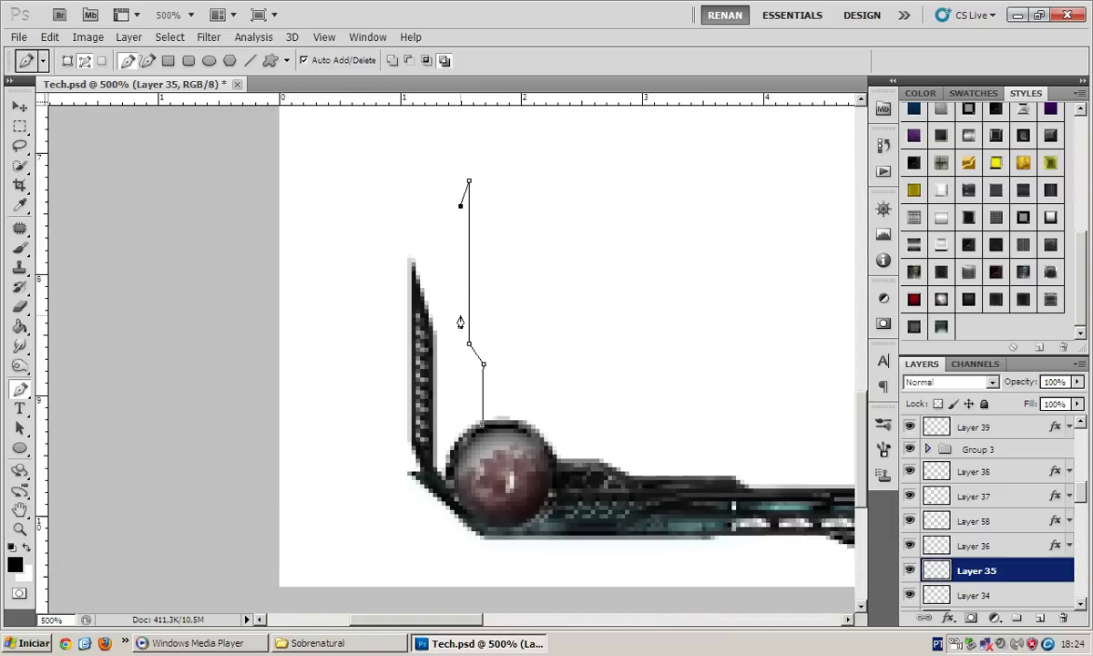
scroll(461, 315, down, 2)
click(459, 315)
click(454, 340)
scroll(455, 344, down, 2)
click(480, 312)
right_click(515, 277)
click(585, 356)
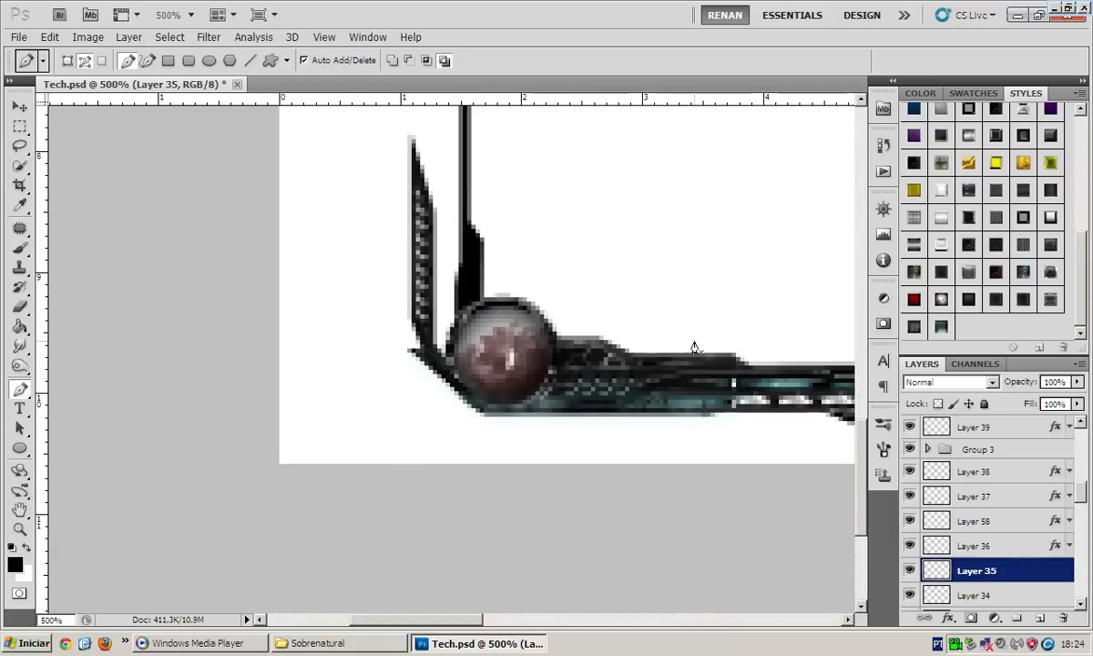
Try several styles on the upright blade, ending with a lighter grey bevelled style
scroll(694, 348, up, 3)
scroll(1002, 246, up, 2)
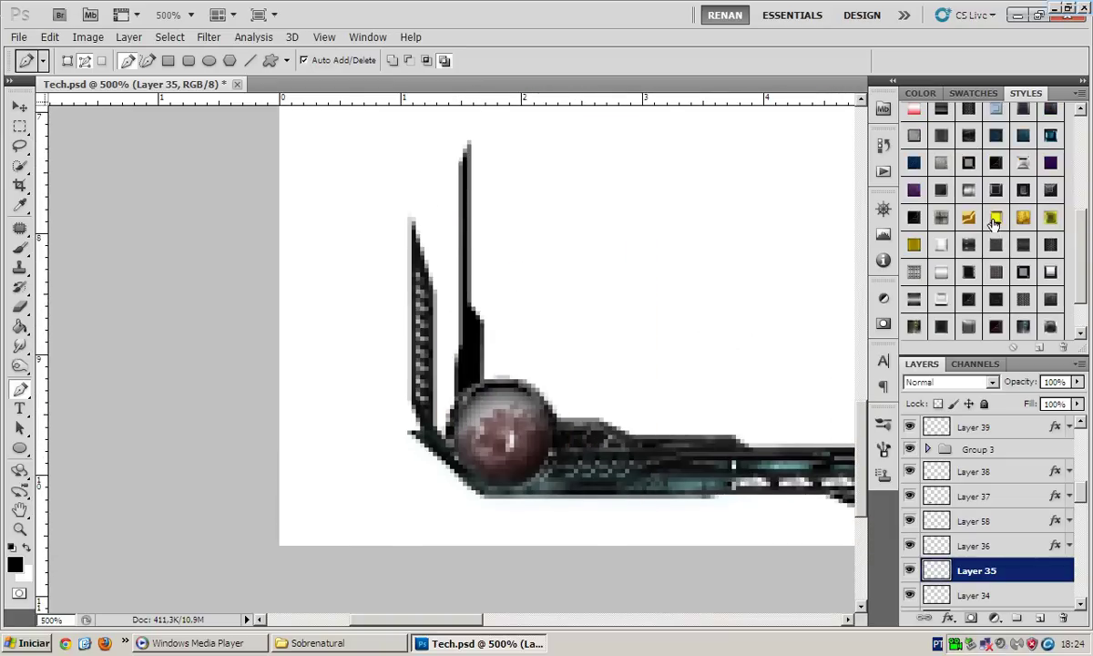
click(996, 163)
click(1067, 570)
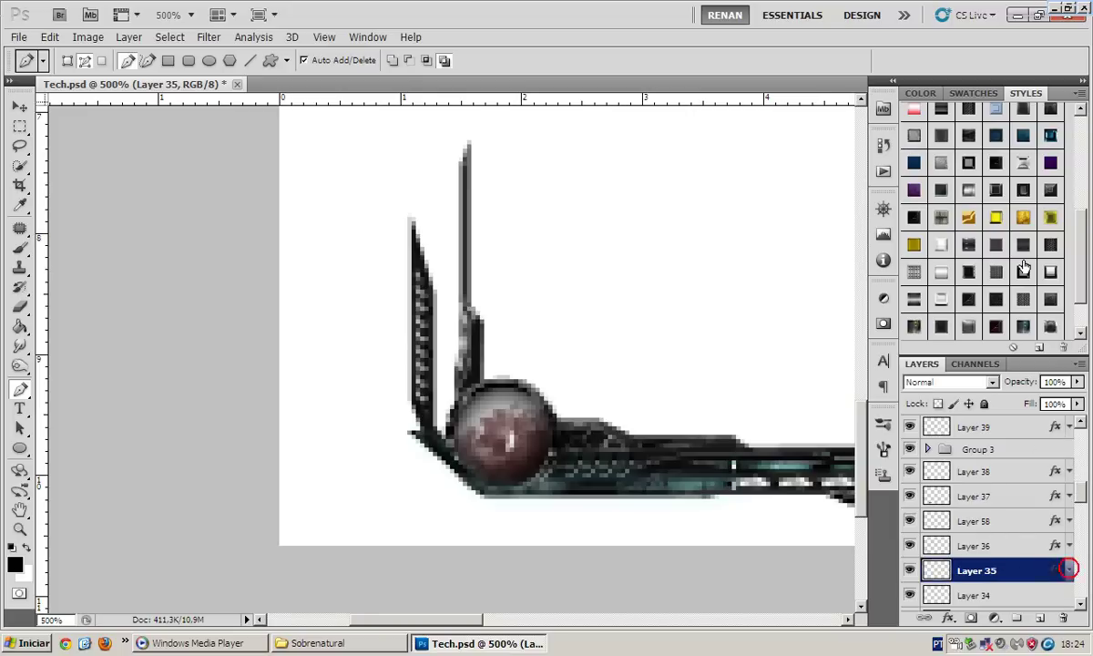
click(967, 164)
click(999, 190)
click(947, 187)
click(1051, 191)
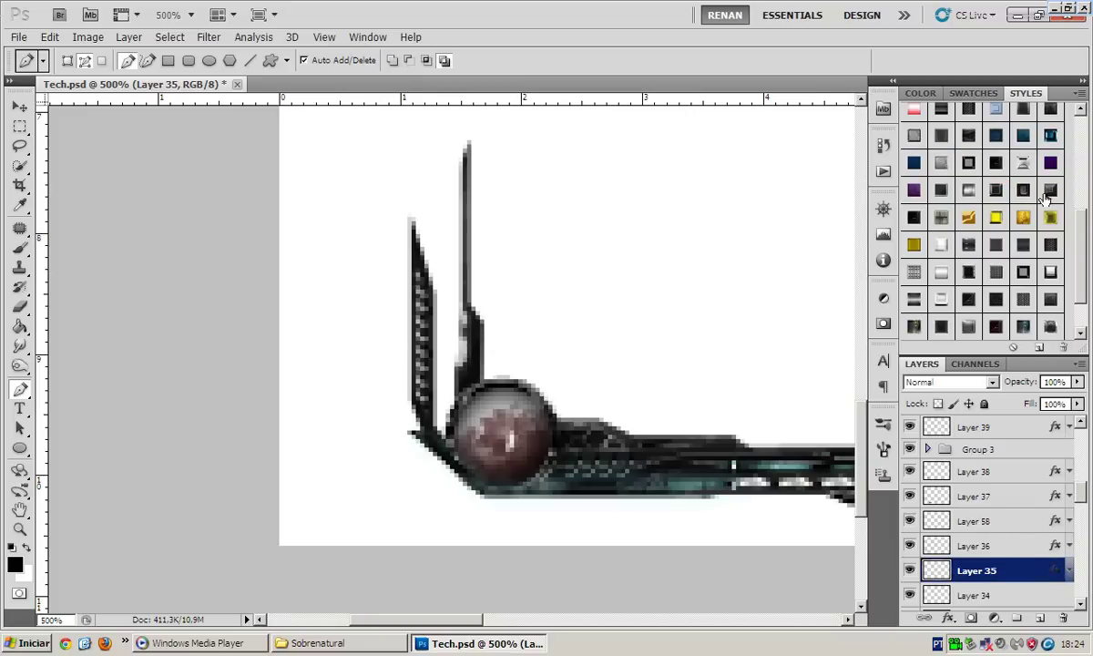
click(992, 162)
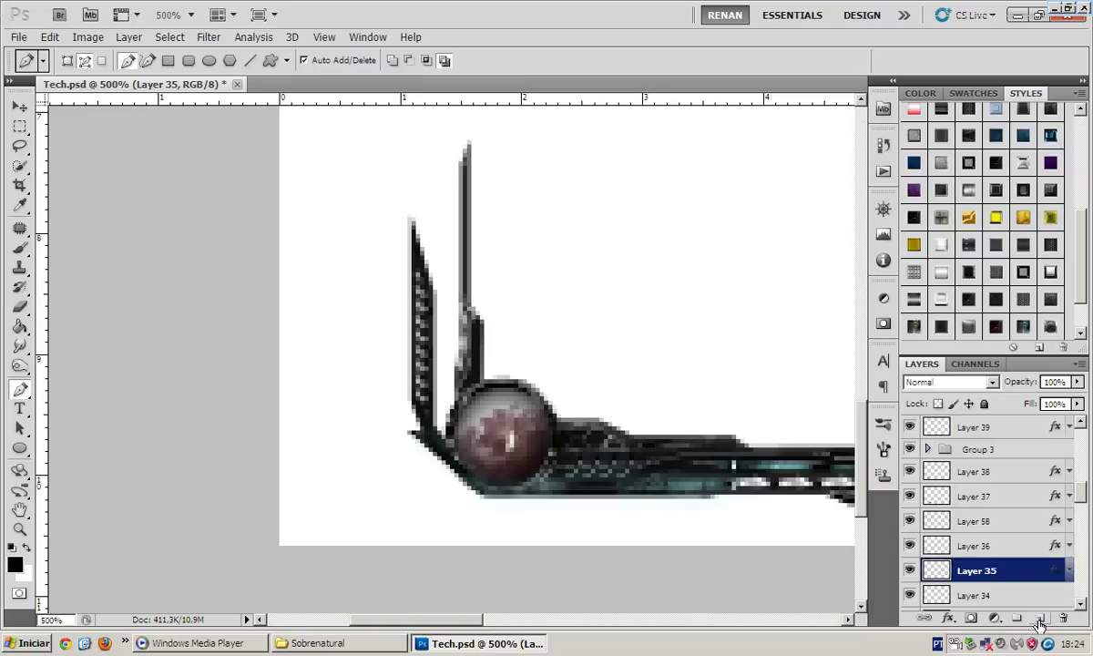
scroll(645, 473, down, 1)
On Layer 34, draw a sliver path hugging the orb's lower left
click(976, 594)
scroll(455, 405, down, 2)
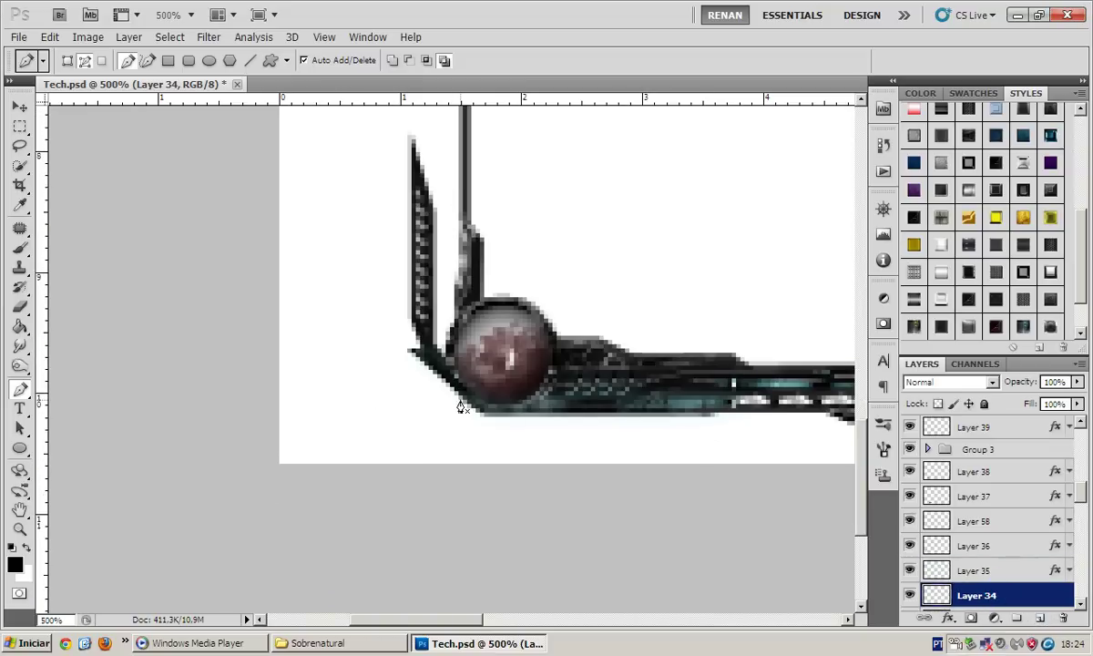
scroll(443, 402, up, 1)
click(415, 360)
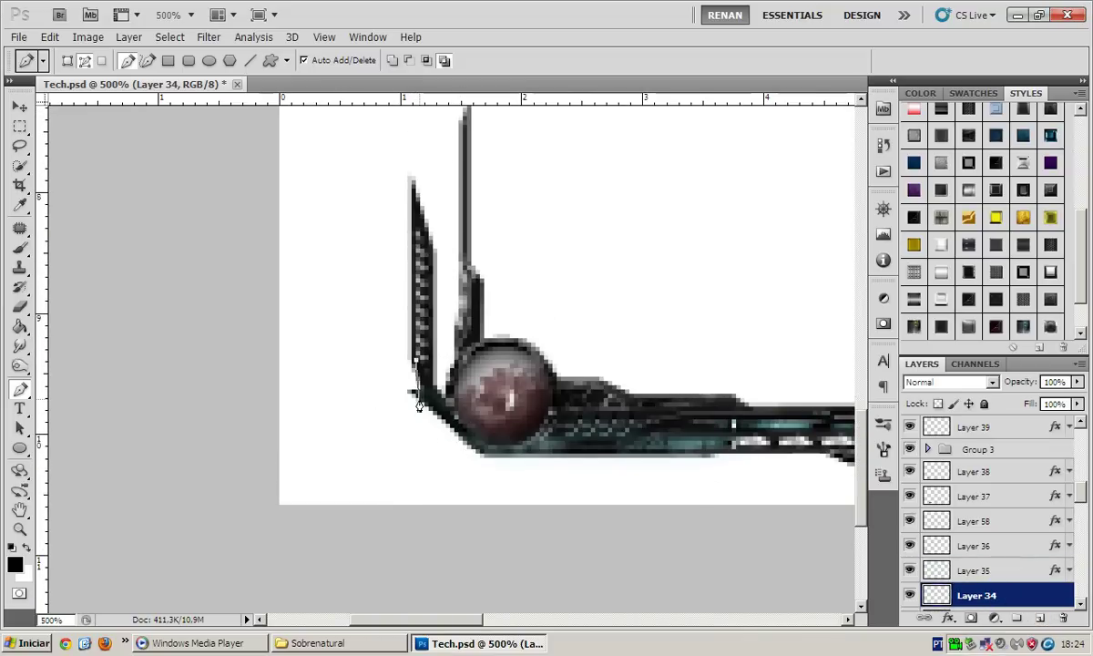
click(418, 418)
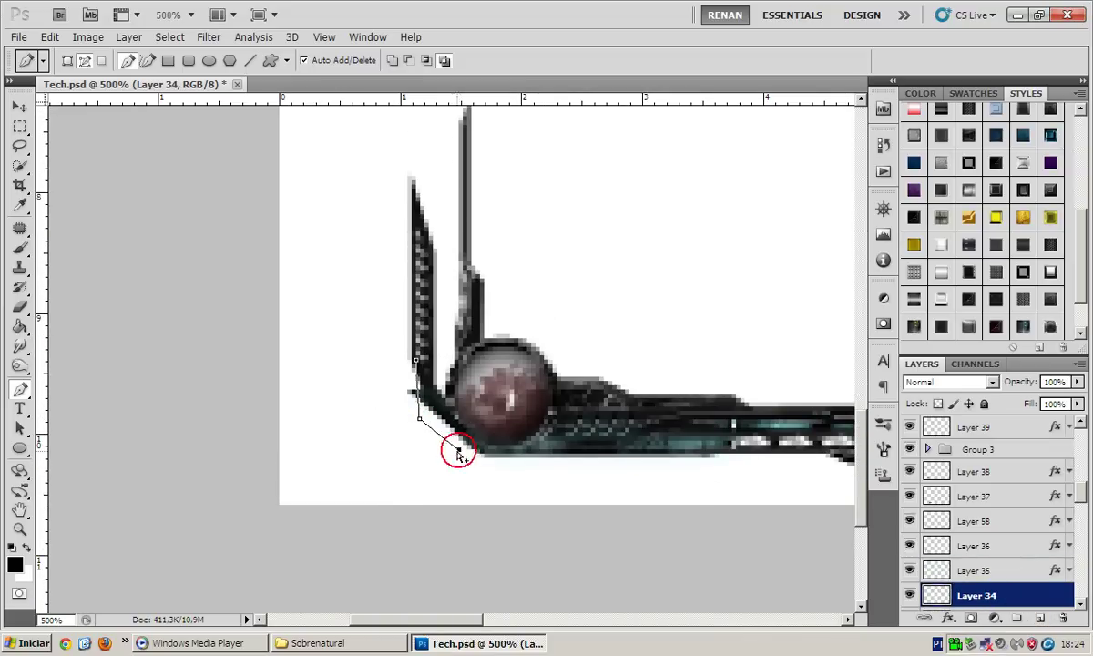
click(442, 446)
click(479, 450)
click(416, 361)
right_click(453, 320)
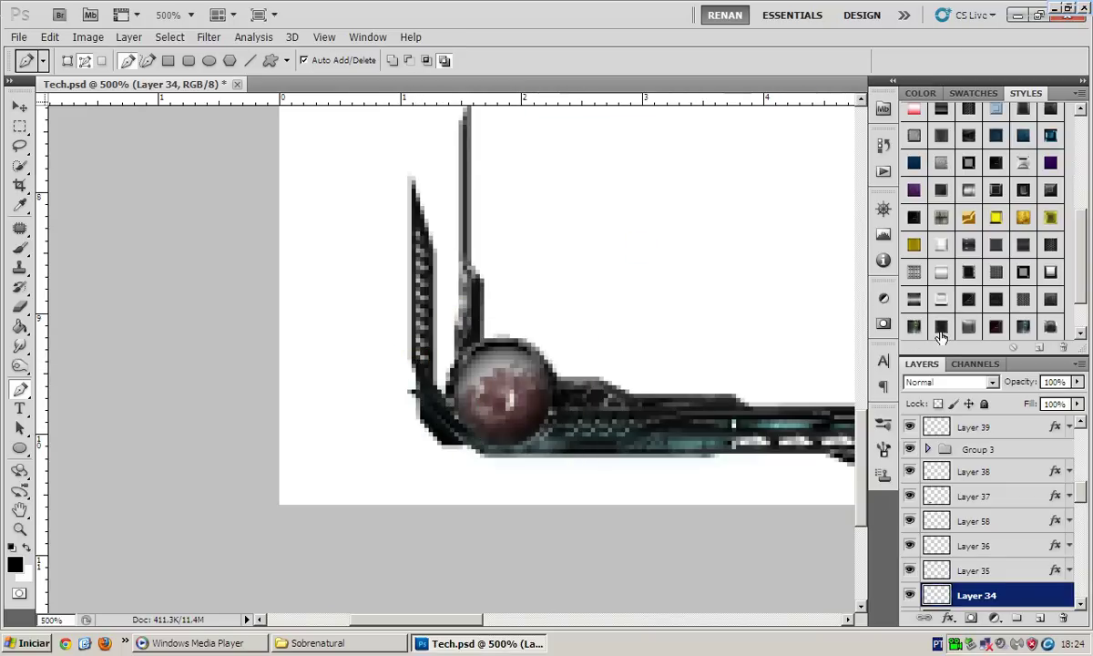
Try several Styles panel swatches on the sliver and apply the final one
click(915, 301)
scroll(938, 314, down, 1)
click(913, 271)
click(1025, 301)
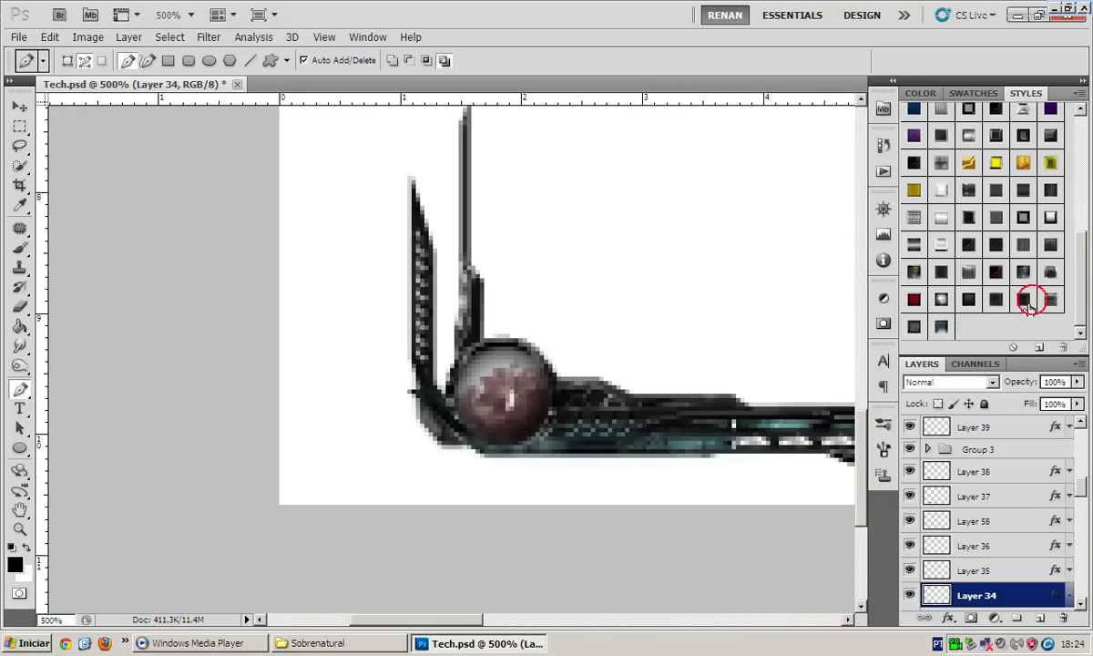
click(916, 328)
scroll(1029, 583, down, 1)
click(1069, 549)
click(1002, 570)
scroll(383, 318, up, 3)
On Layer 33, start a tall blade outline beside the orb with an angled upper end
click(420, 350)
scroll(419, 354, up, 2)
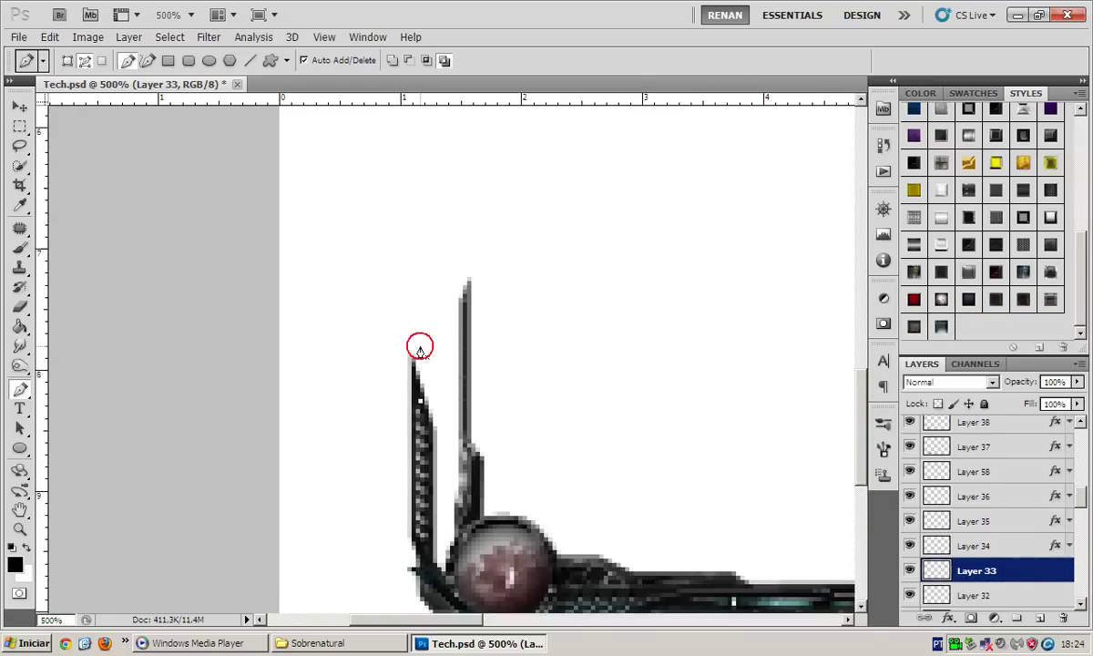
scroll(418, 355, up, 1)
click(427, 321)
scroll(429, 329, up, 1)
scroll(429, 329, up, 2)
click(429, 321)
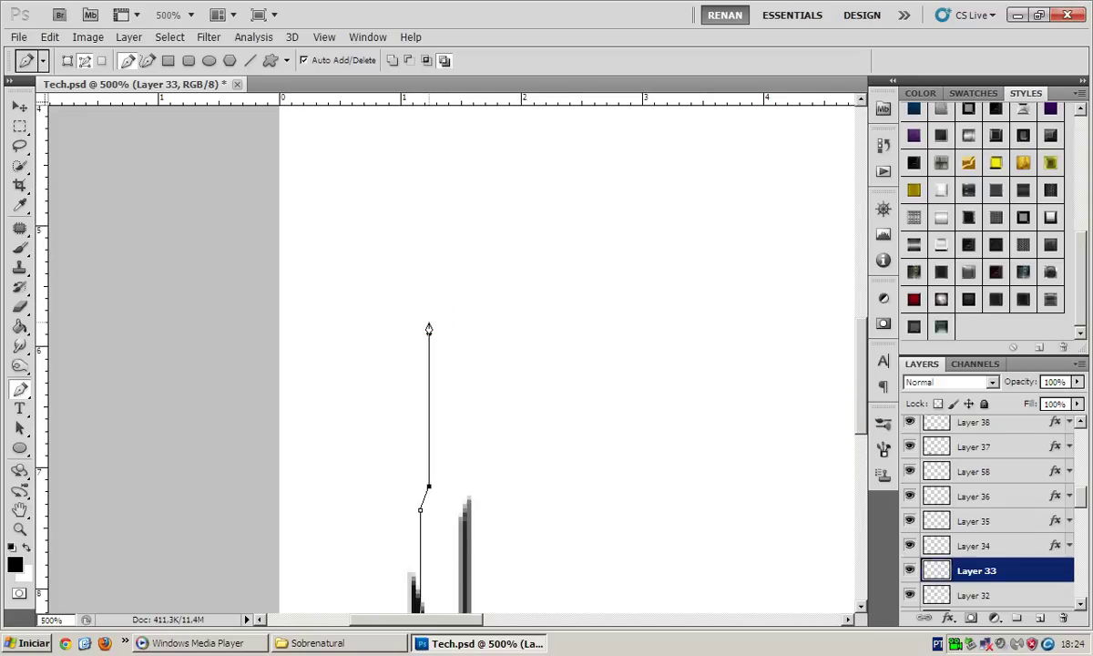
scroll(438, 366, down, 4)
scroll(439, 369, down, 1)
Finish the blade outline down its right side, fill it black and apply an inner-shadow style
click(439, 362)
click(445, 388)
scroll(445, 395, down, 2)
scroll(446, 395, down, 1)
click(427, 364)
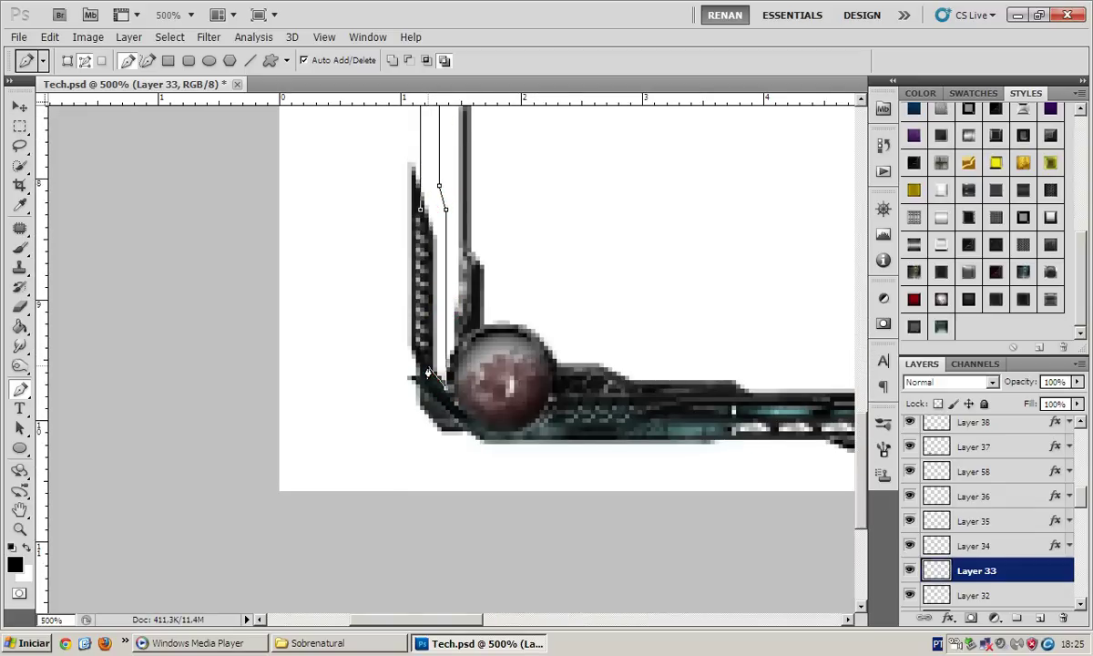
click(420, 211)
right_click(477, 178)
click(520, 258)
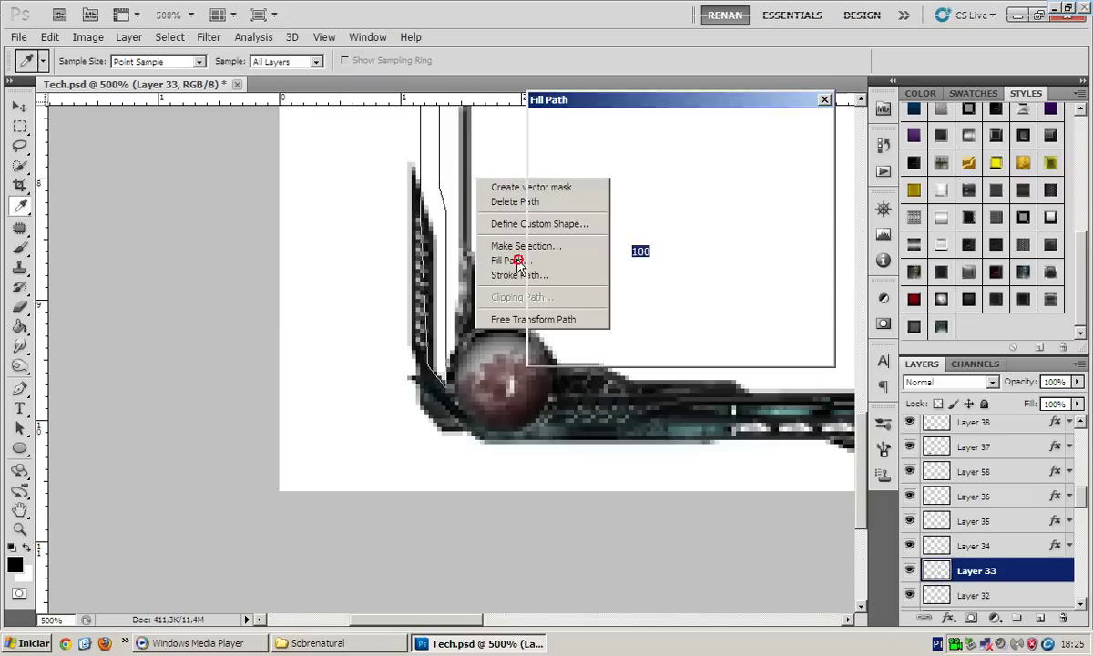
key(Return)
scroll(457, 271, up, 3)
click(925, 326)
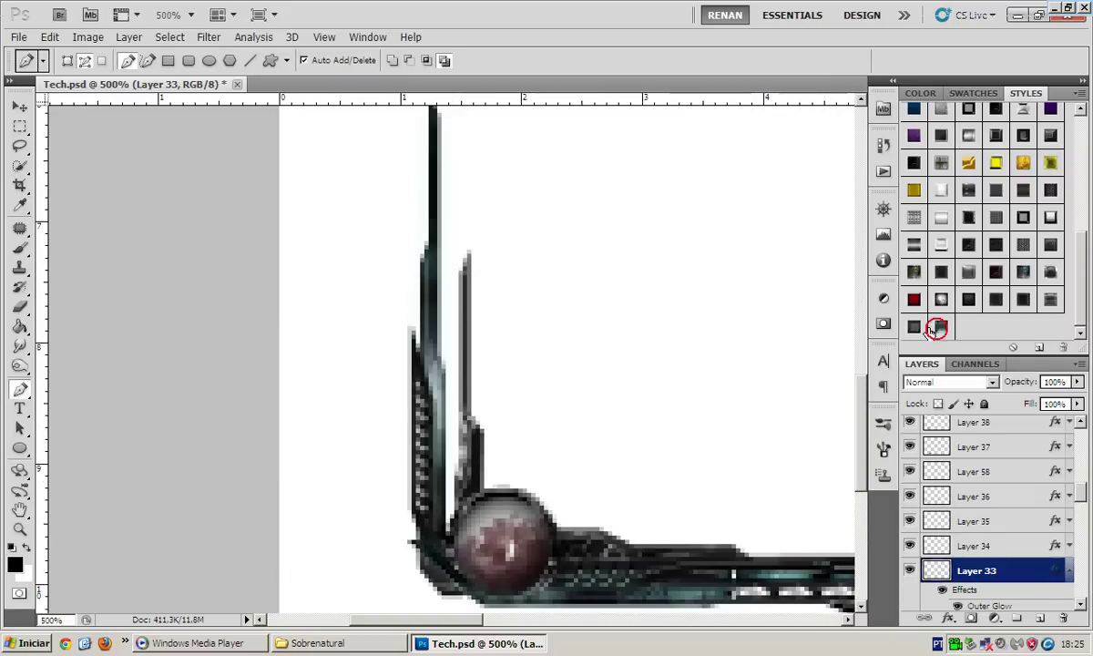
click(1068, 568)
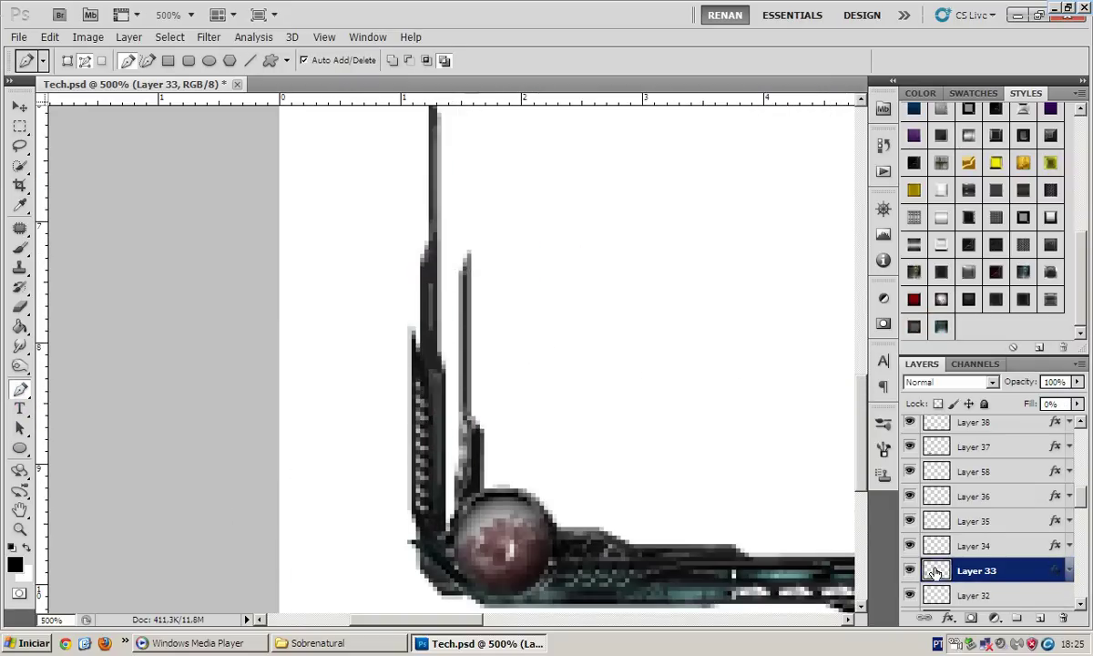
On a new layer, draw and fill a small accent shape on the tall blade
click(1038, 618)
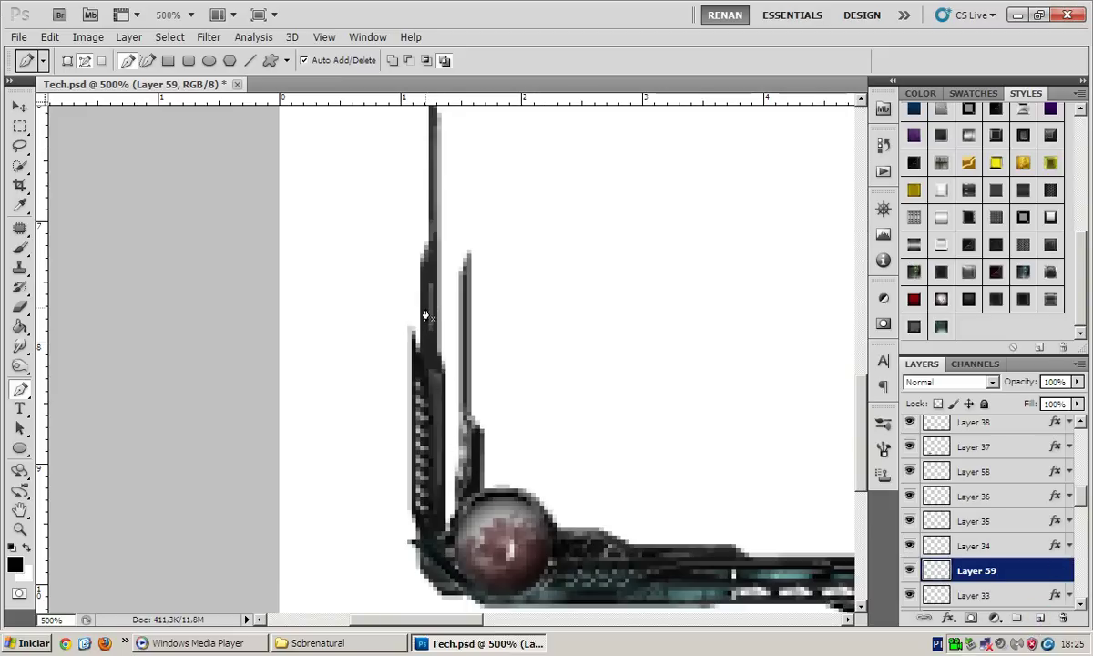
click(423, 269)
click(434, 291)
click(425, 272)
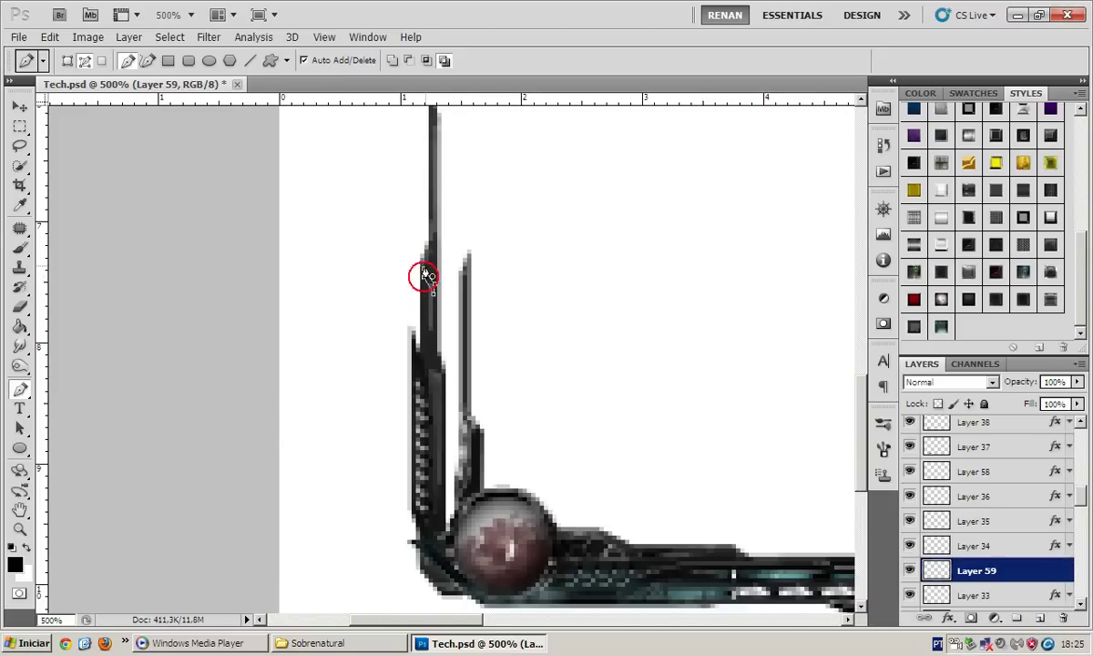
click(426, 273)
right_click(442, 238)
click(481, 317)
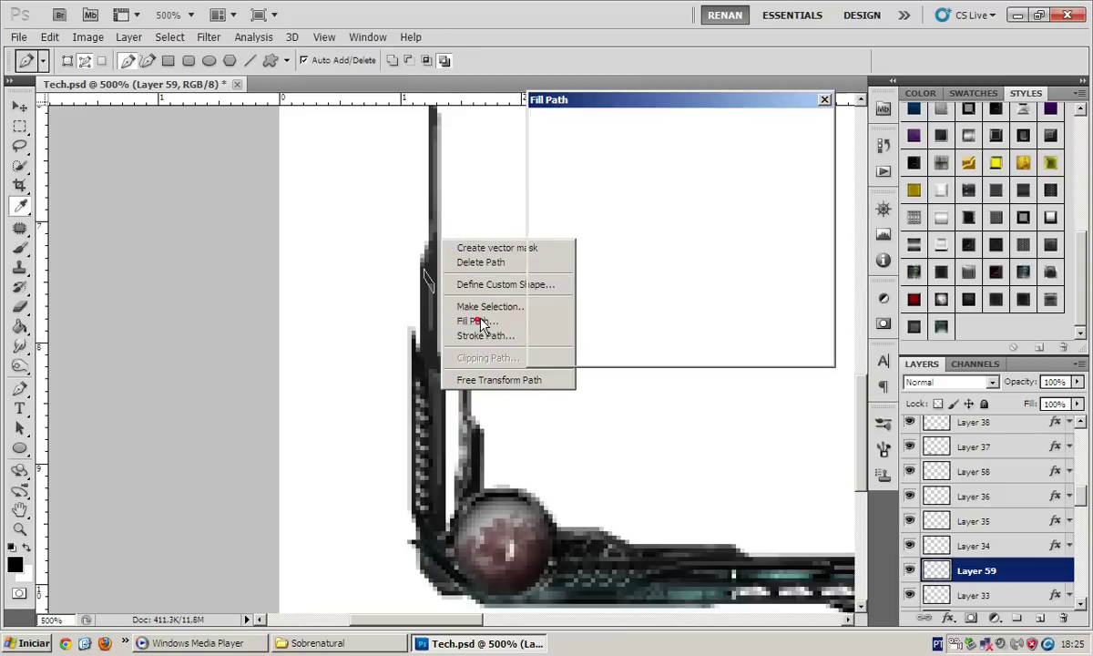
key(Return)
Give the accent an inner-shadow style and duplicate it with Ctrl+J
click(945, 323)
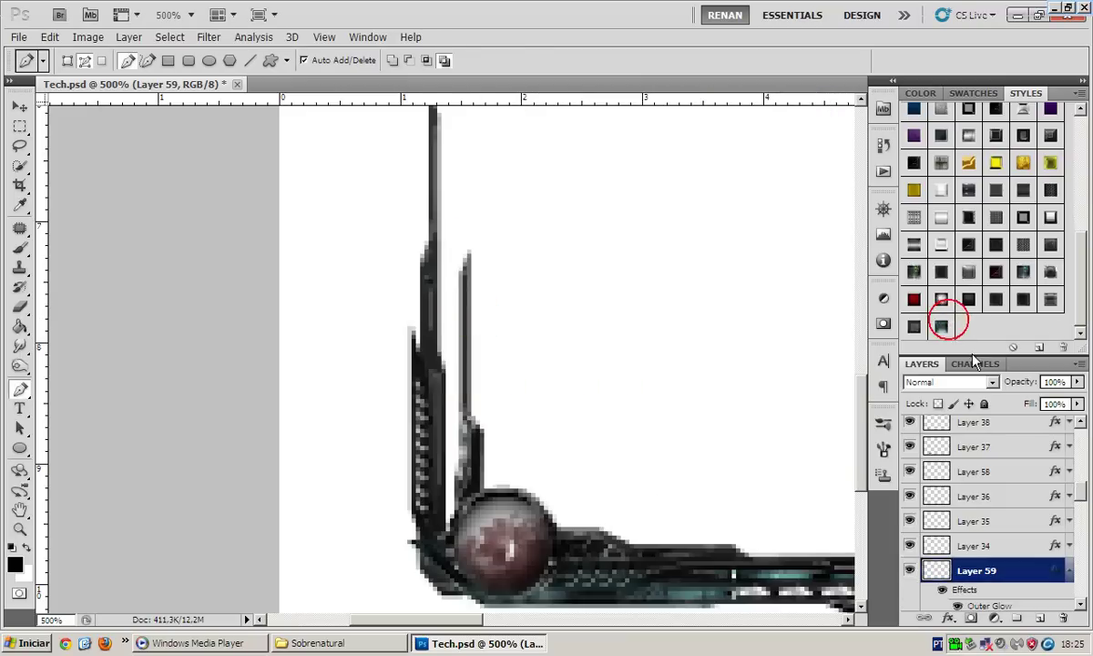
click(941, 190)
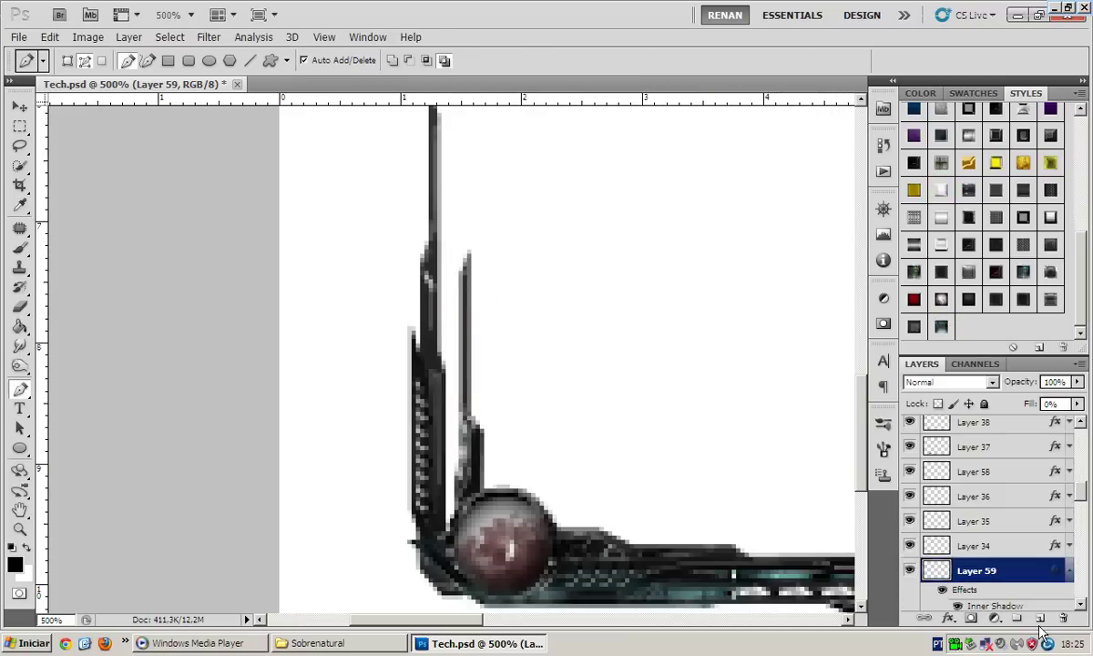
key(v)
key(ctrl+j)
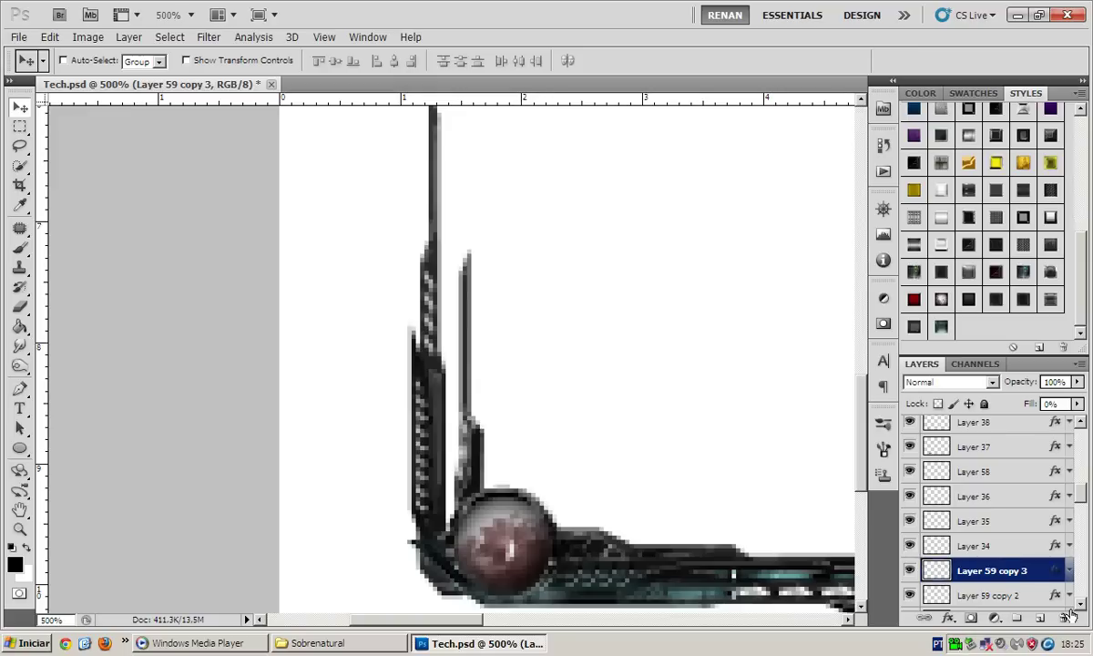
scroll(1016, 560, down, 3)
Group the accent piece layers into Group 4, then zoom out to see the whole banner
shift+click(1000, 521)
key(ctrl+g)
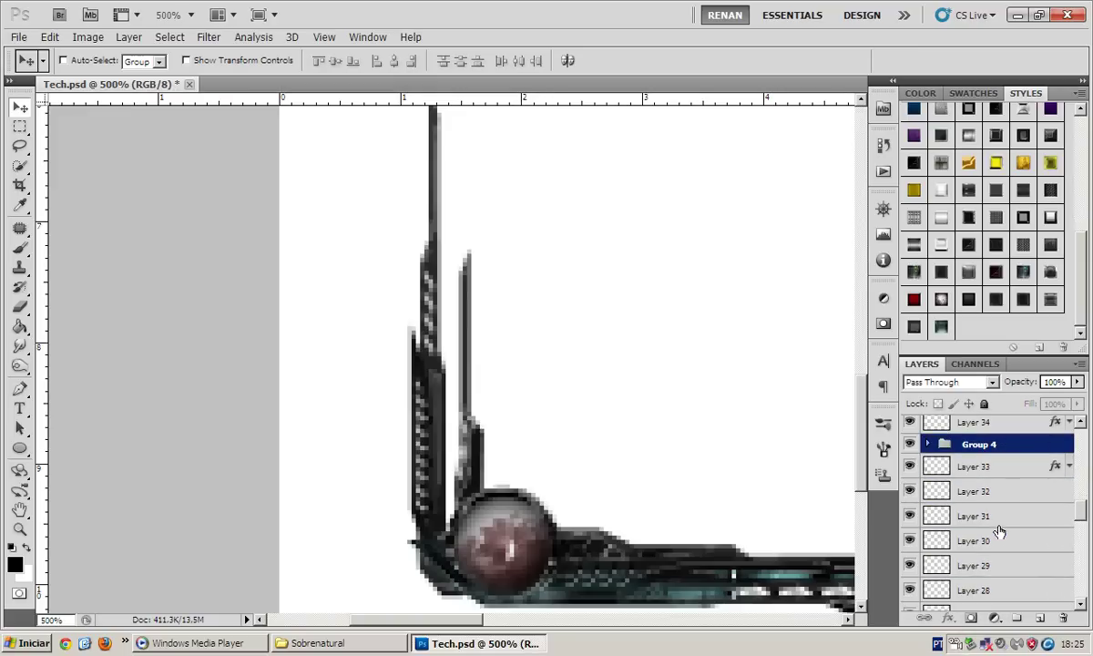
click(998, 492)
scroll(403, 445, right, 1)
scroll(398, 444, down, 1)
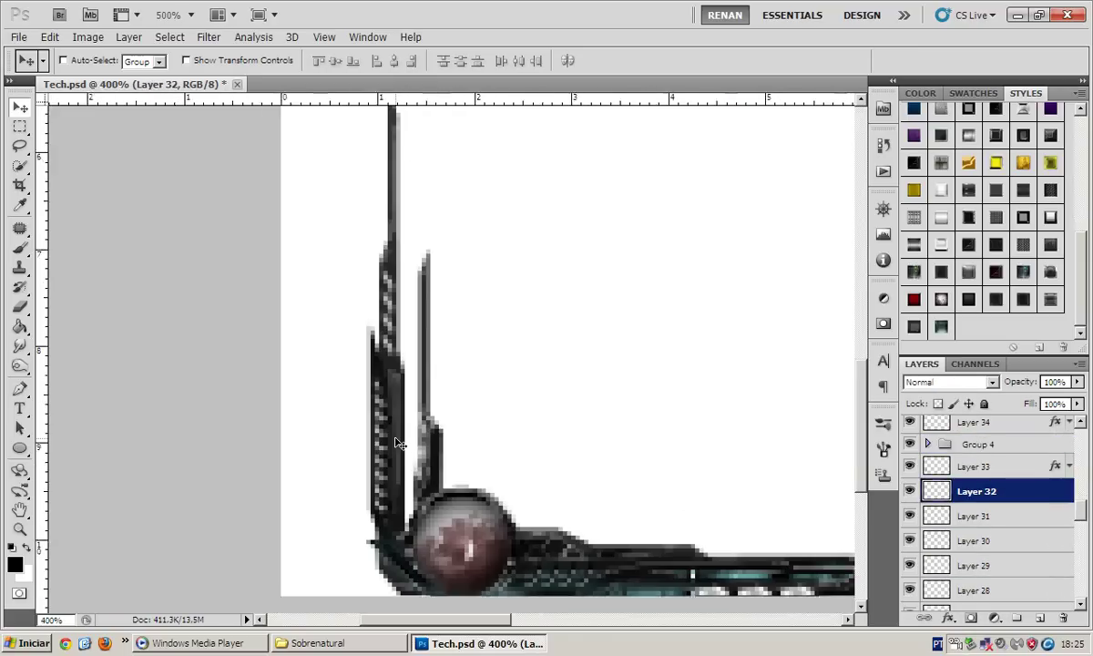
scroll(398, 444, down, 1)
scroll(398, 443, down, 2)
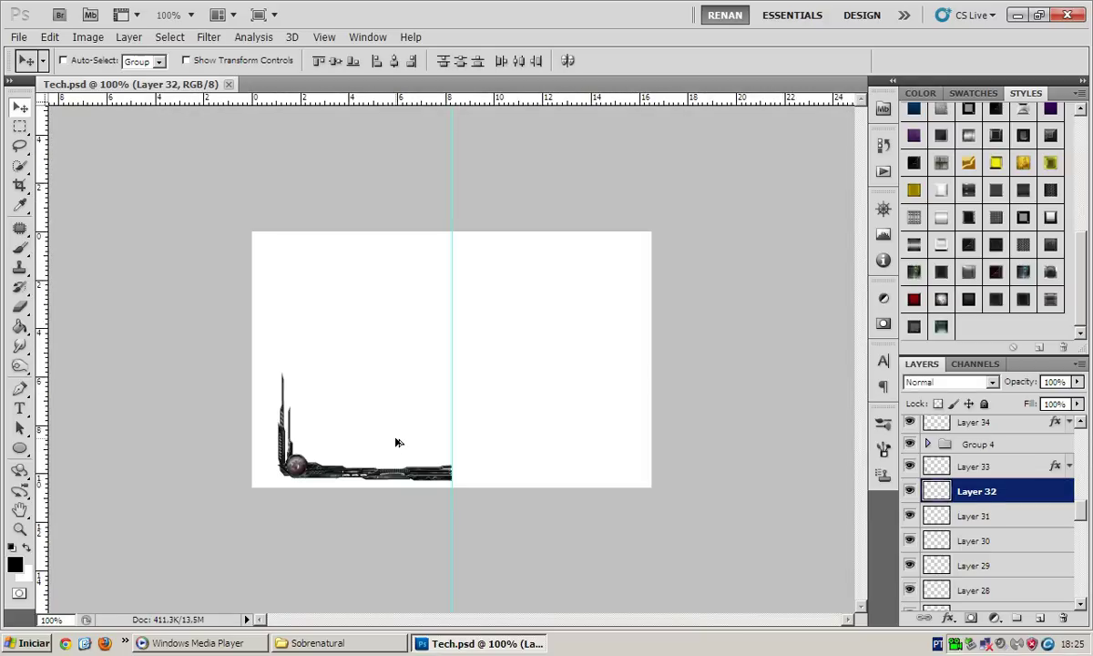
Make a merged copy of all layers, flip it horizontally, and nudge it to the right end
key(ctrl+alt+a)
key(ctrl+alt+e)
key(ctrl+t)
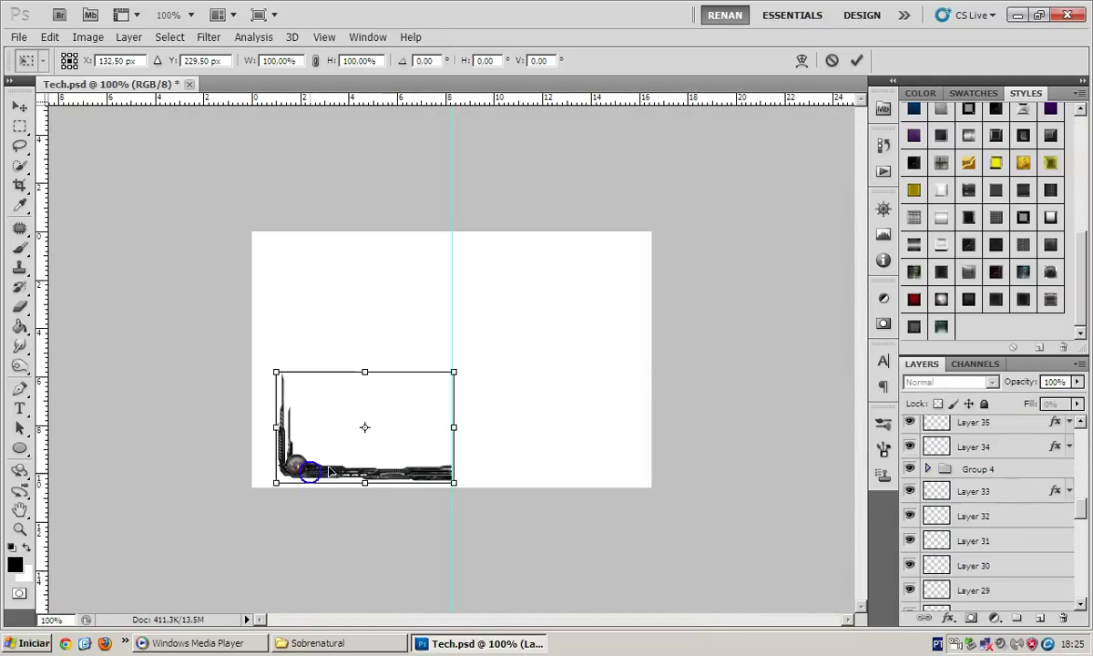
right_click(309, 462)
click(378, 441)
key(Return)
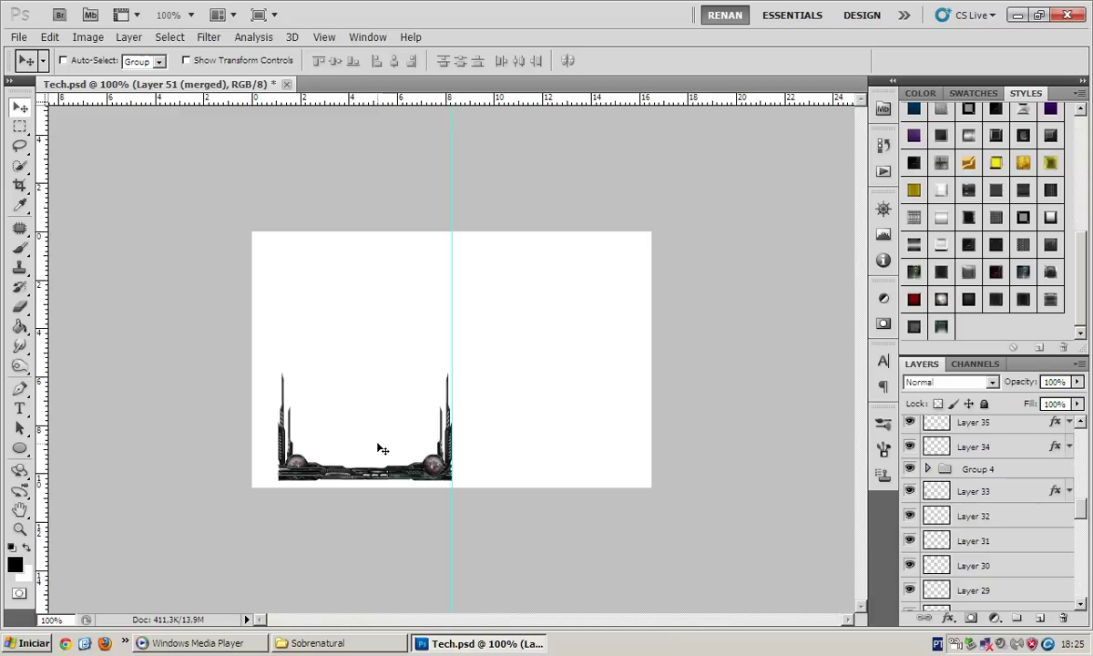
key(shift+Right)
key(shift+Right)
key(shift+Right)
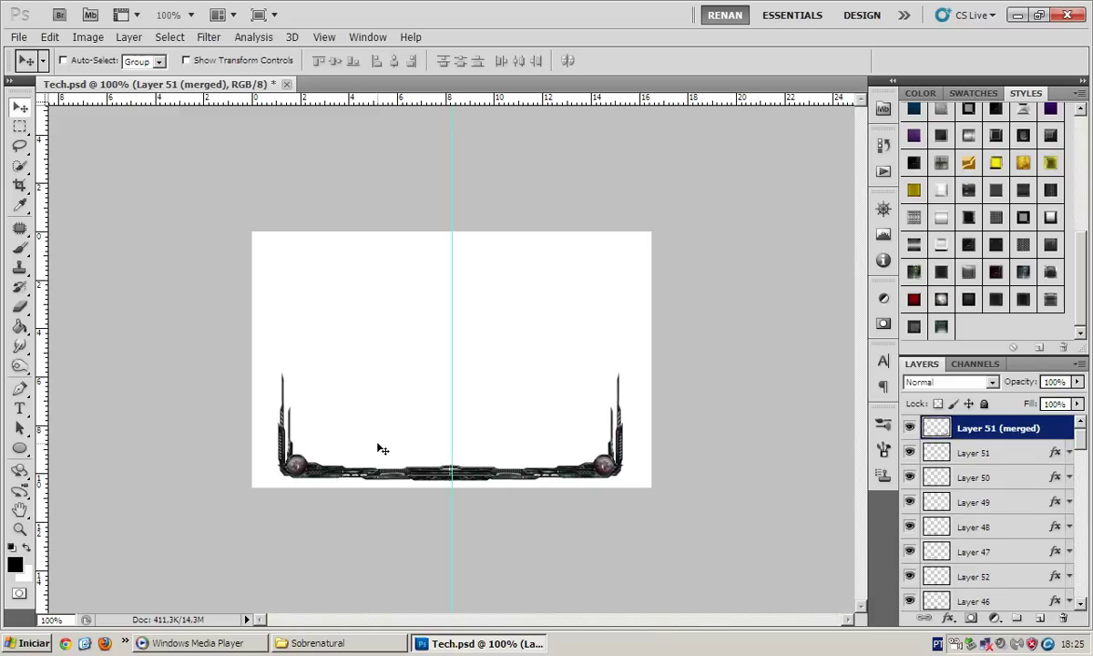
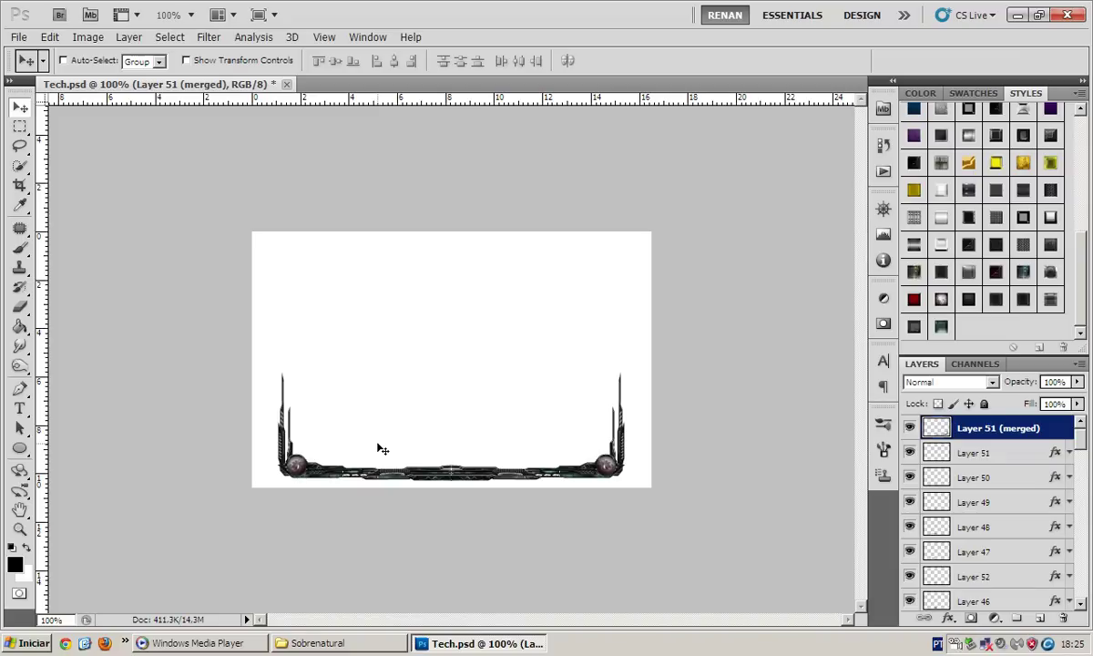
Add a centre guide, undo the merged mirrored half, and select the Shape 3 ornament layer
key(ctrl+semicolon)
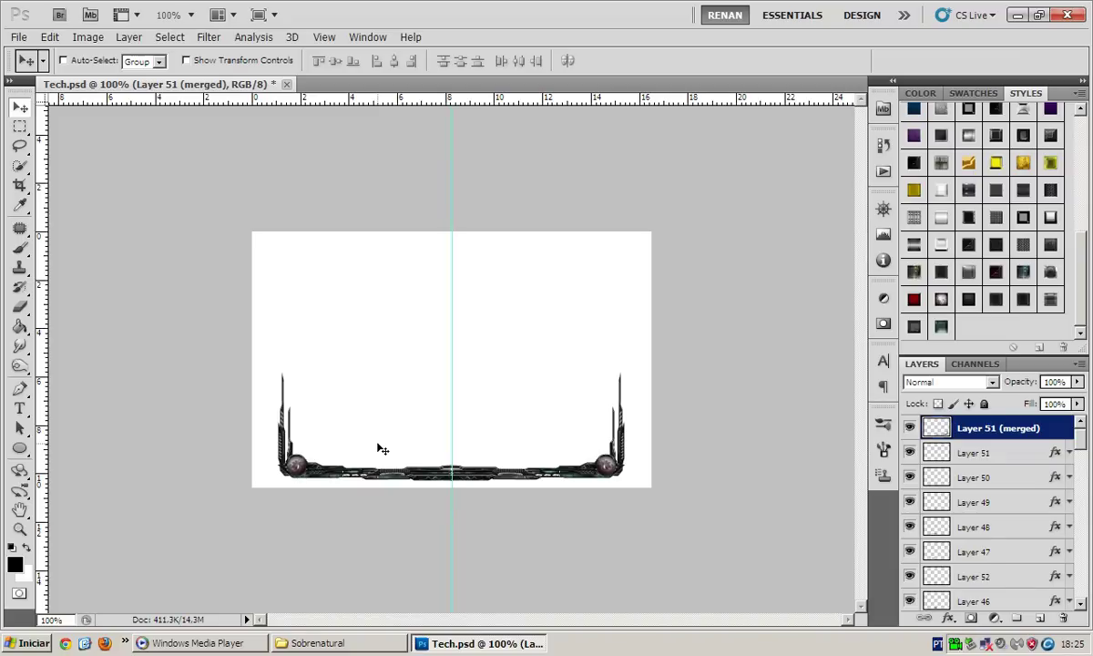
key(ctrl+z)
scroll(1020, 473, down, 5)
scroll(993, 483, down, 5)
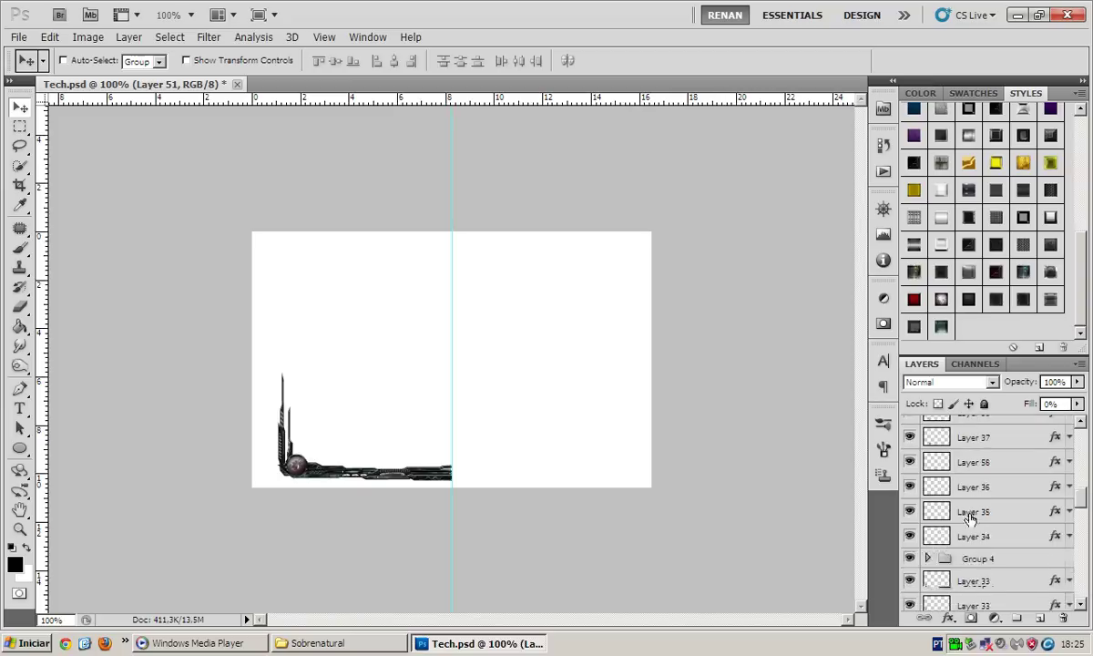
scroll(969, 489, down, 2)
click(997, 483)
Change Shape 3's Color Overlay colour from dark red to a dark green
double_click(1048, 431)
click(676, 346)
click(956, 182)
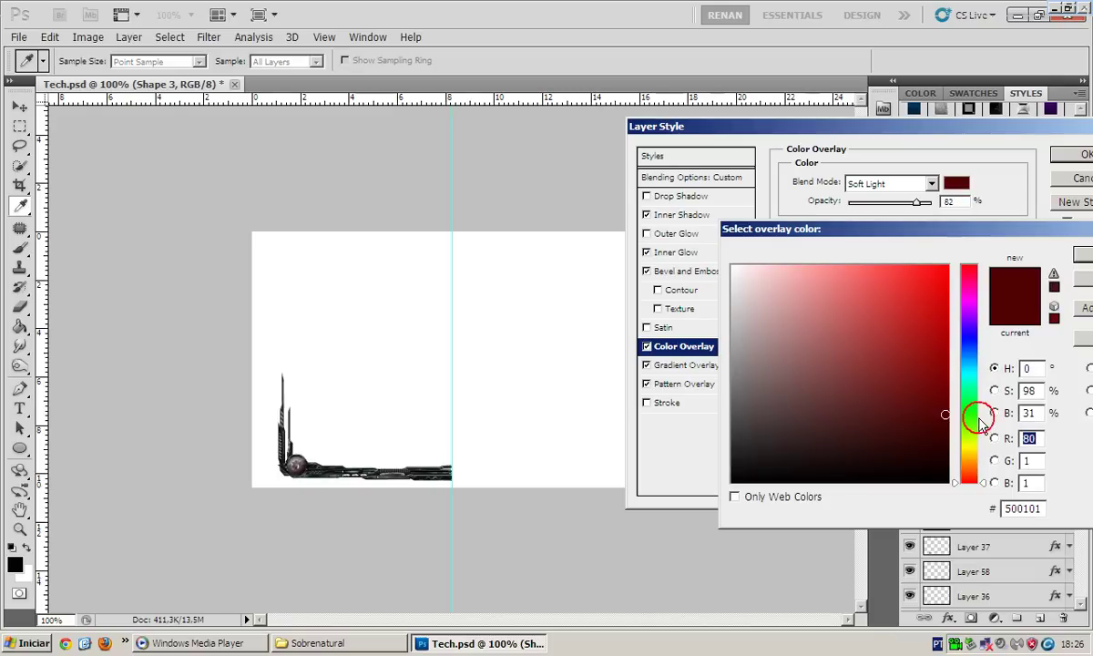
click(969, 415)
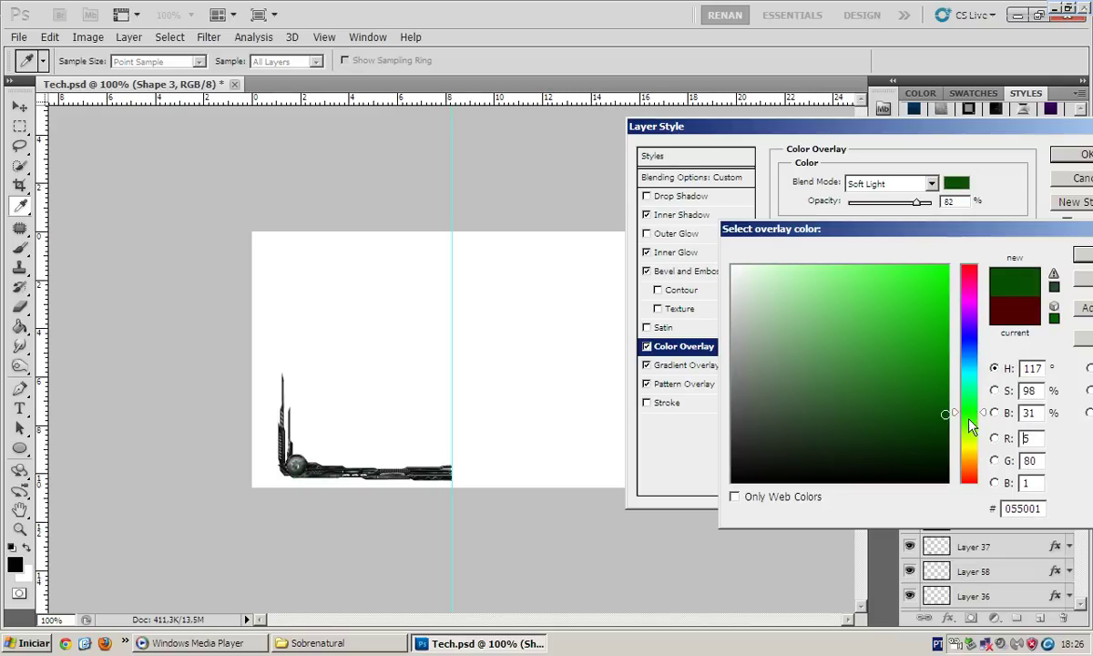
drag(971, 424, 970, 423)
click(926, 429)
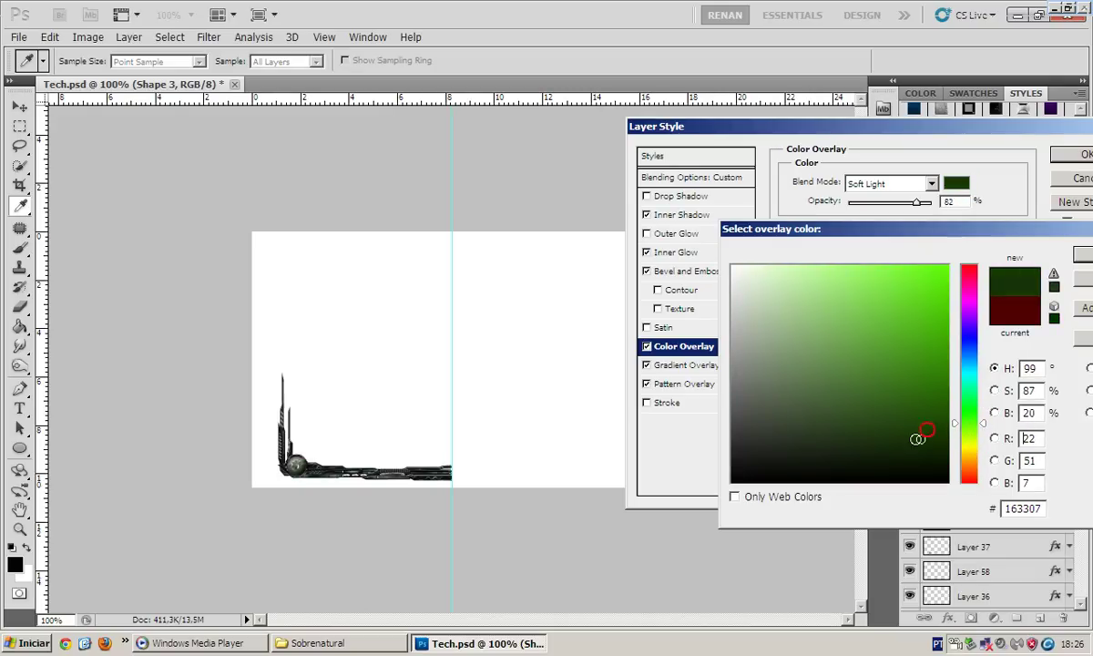
click(922, 428)
click(970, 420)
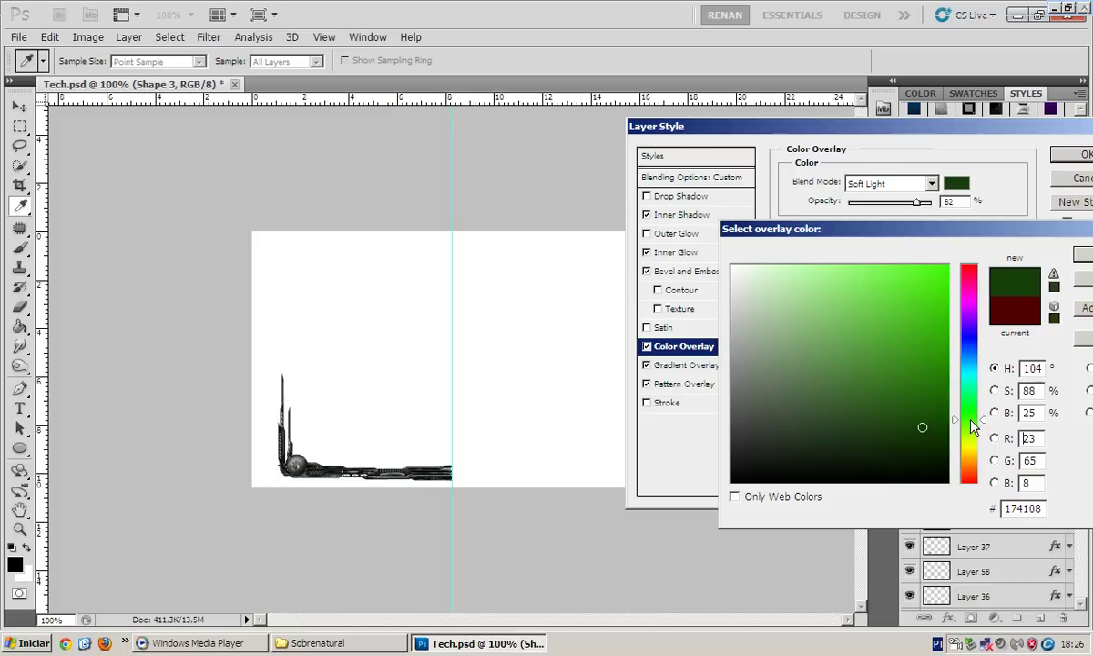
click(934, 431)
key(Return)
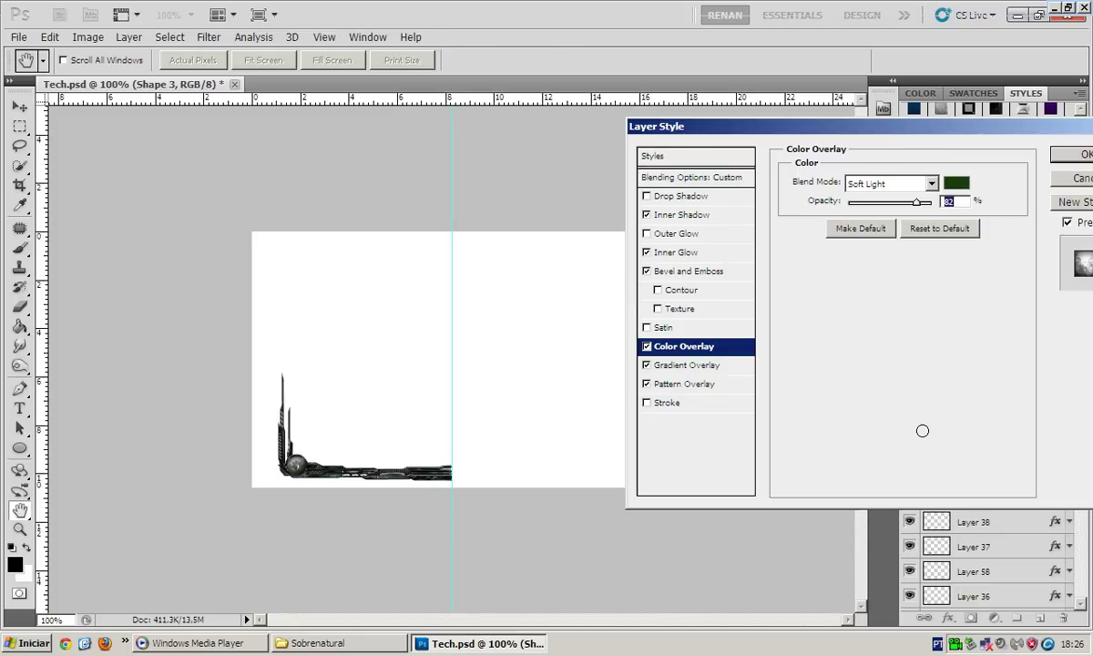
key(Return)
Try several preset styles on the orb ornament, including red, grey metallic and dark blue
click(941, 328)
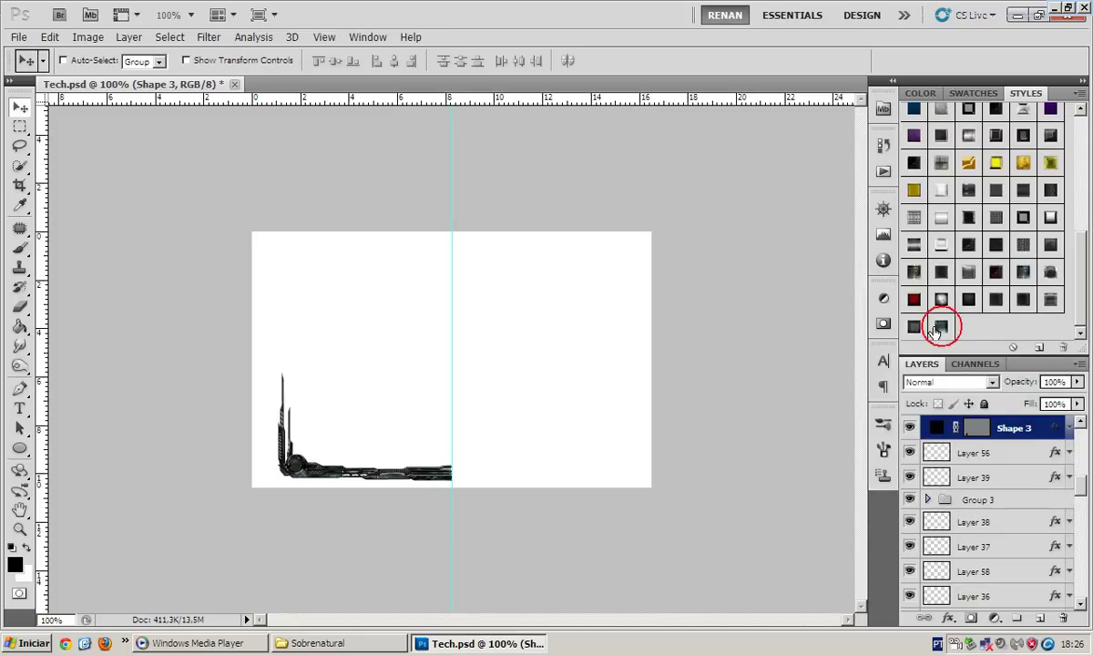
click(914, 325)
click(915, 298)
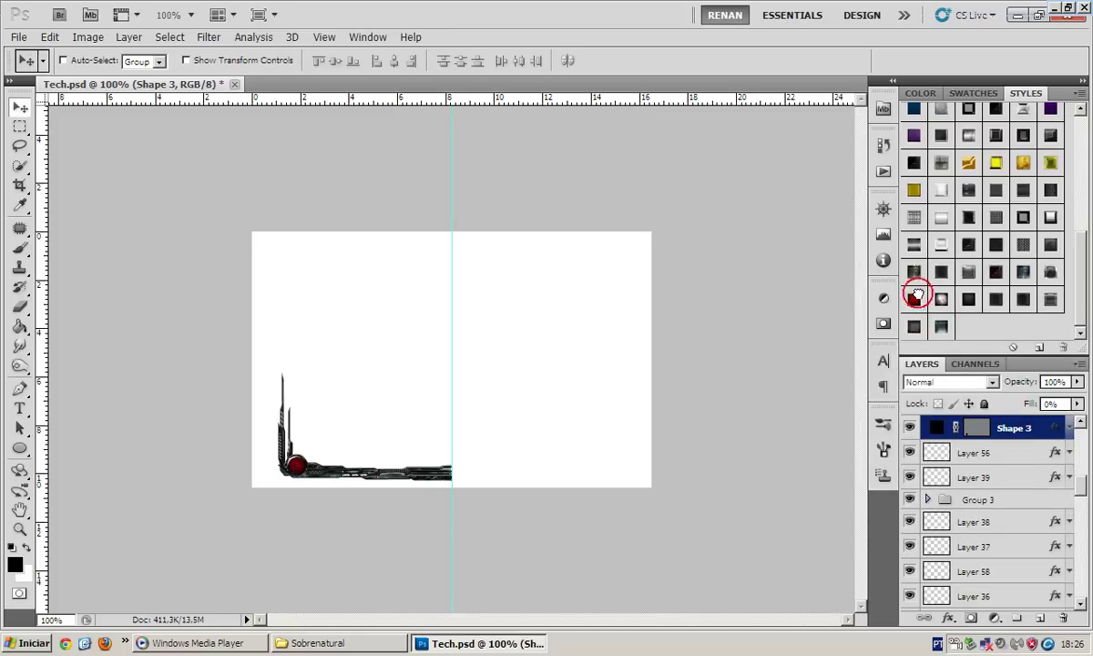
click(913, 273)
click(1024, 273)
click(1002, 298)
scroll(994, 290, up, 3)
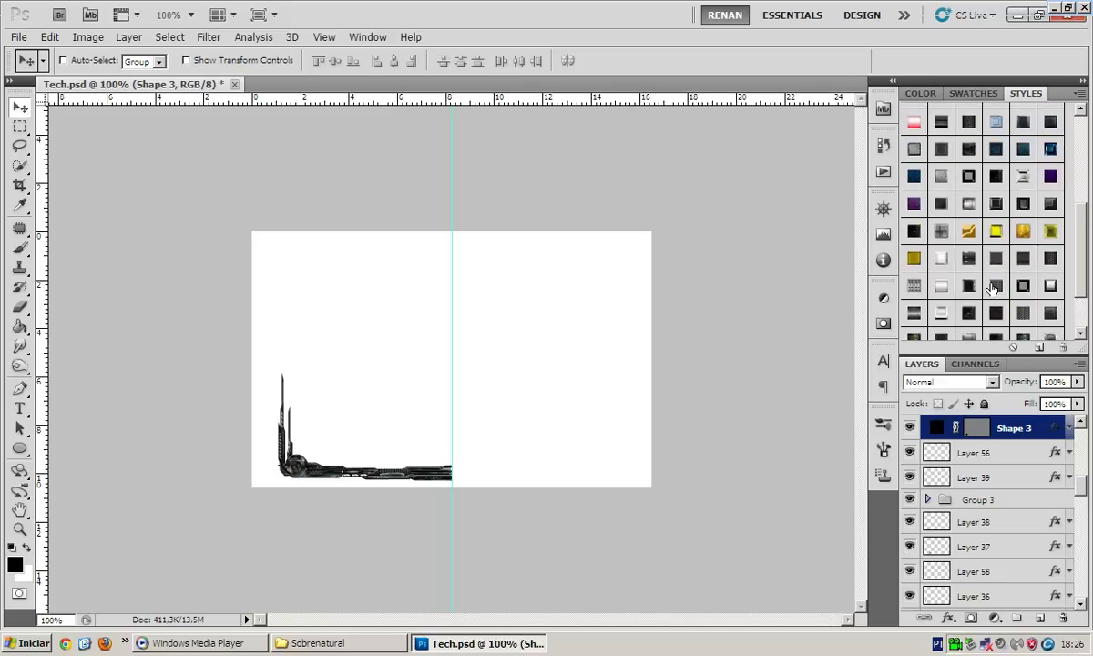
click(914, 178)
Try a silvery preset and another style on the orb ornament
scroll(911, 173, up, 2)
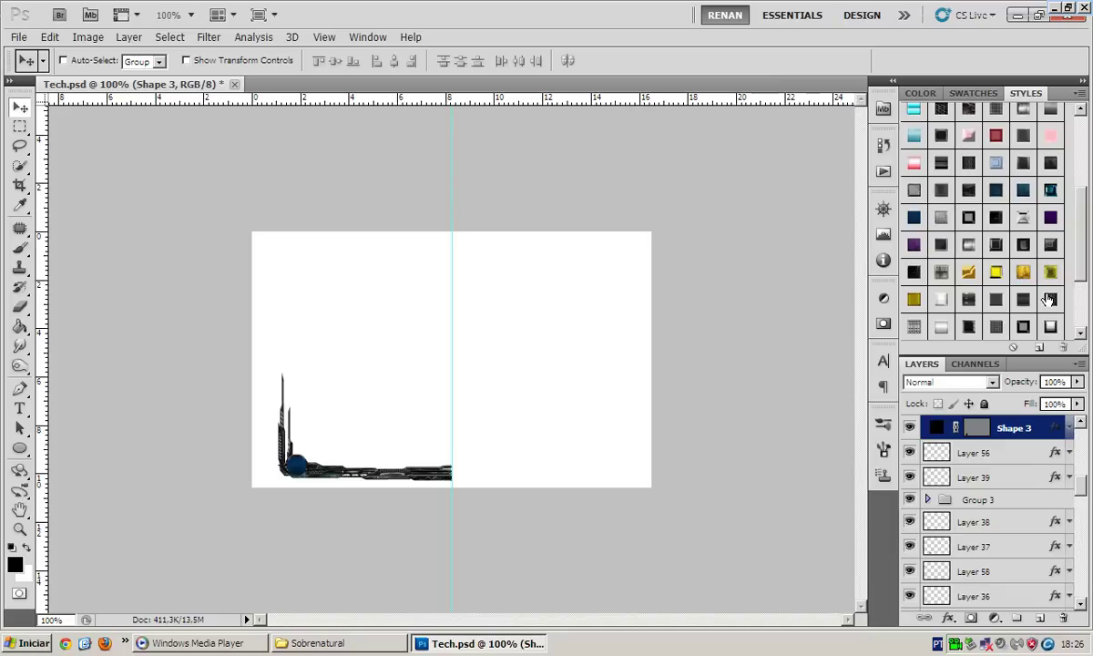
scroll(1047, 296, up, 4)
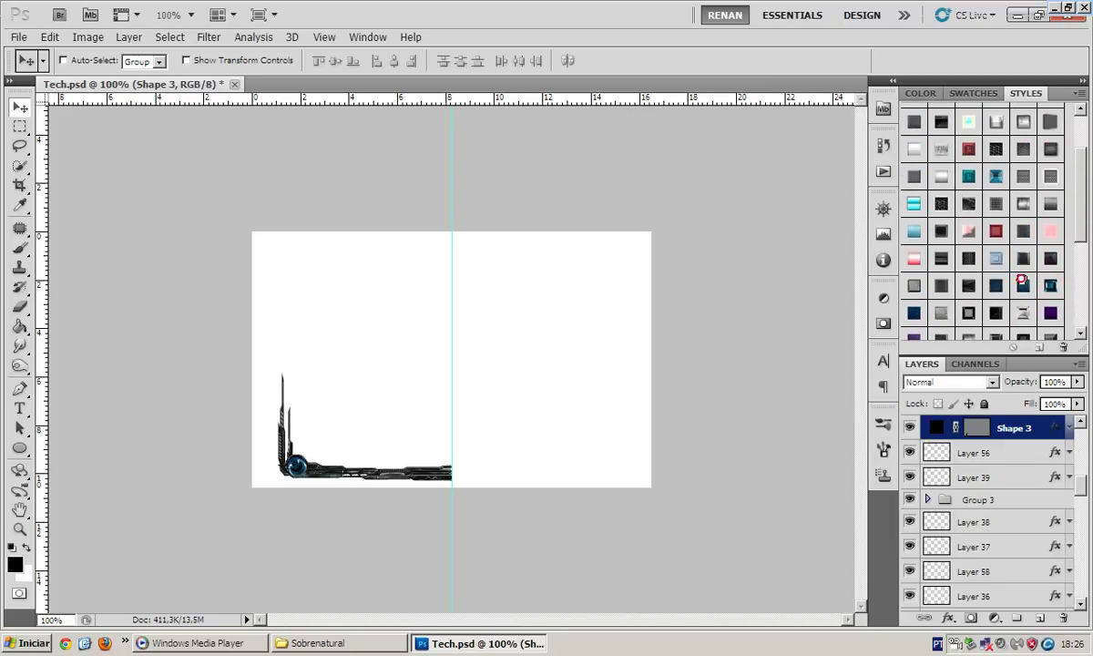
scroll(956, 273, down, 4)
click(968, 301)
scroll(965, 314, down, 2)
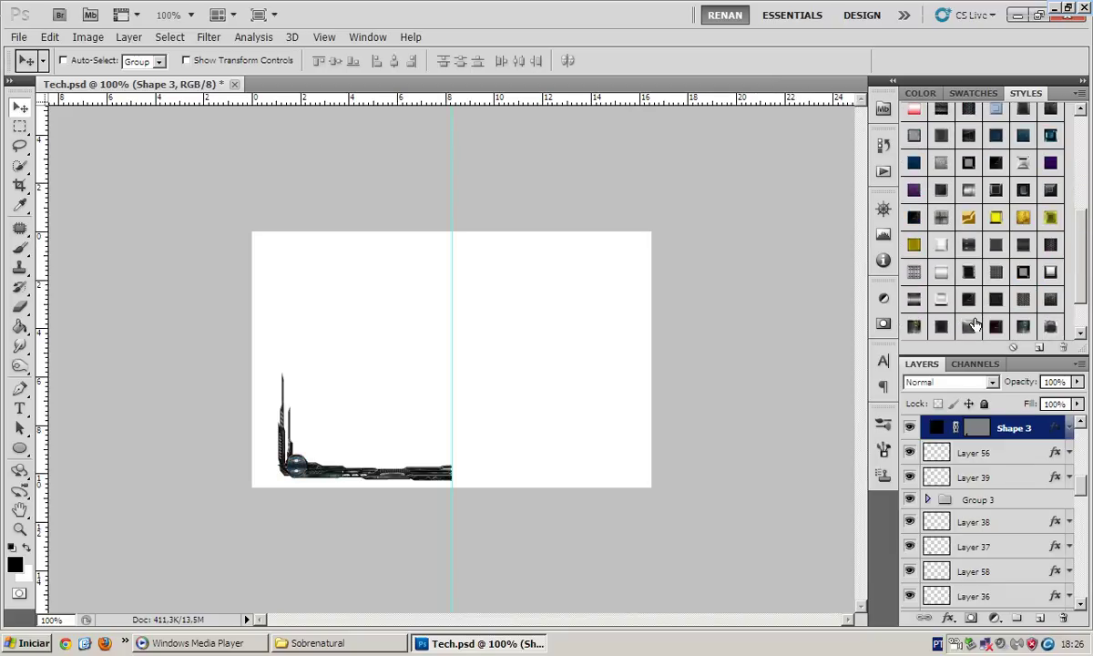
click(995, 324)
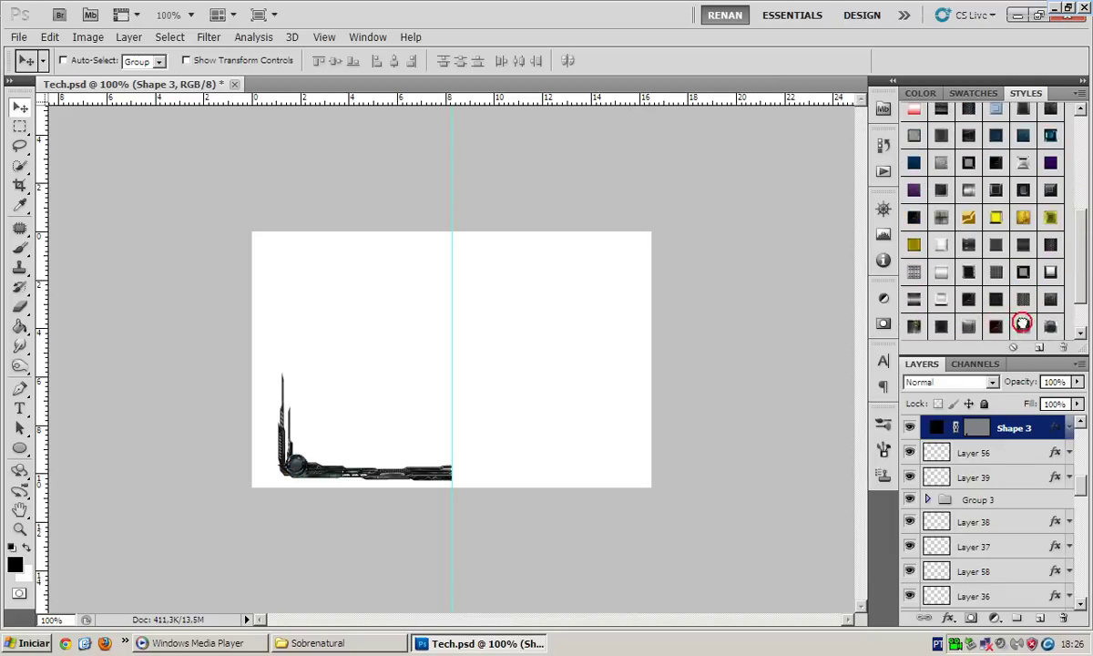
Try a few more styles, then clear the ornament's style so it is plain black
scroll(1025, 319, down, 2)
click(1052, 315)
click(1050, 287)
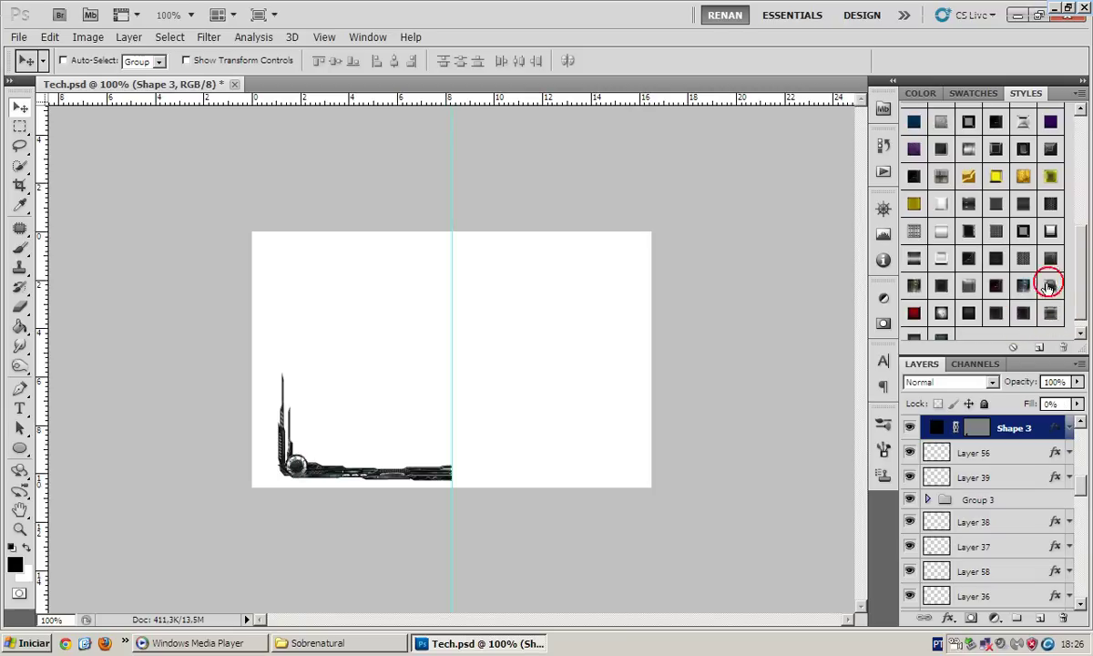
click(970, 286)
click(1012, 347)
click(29, 643)
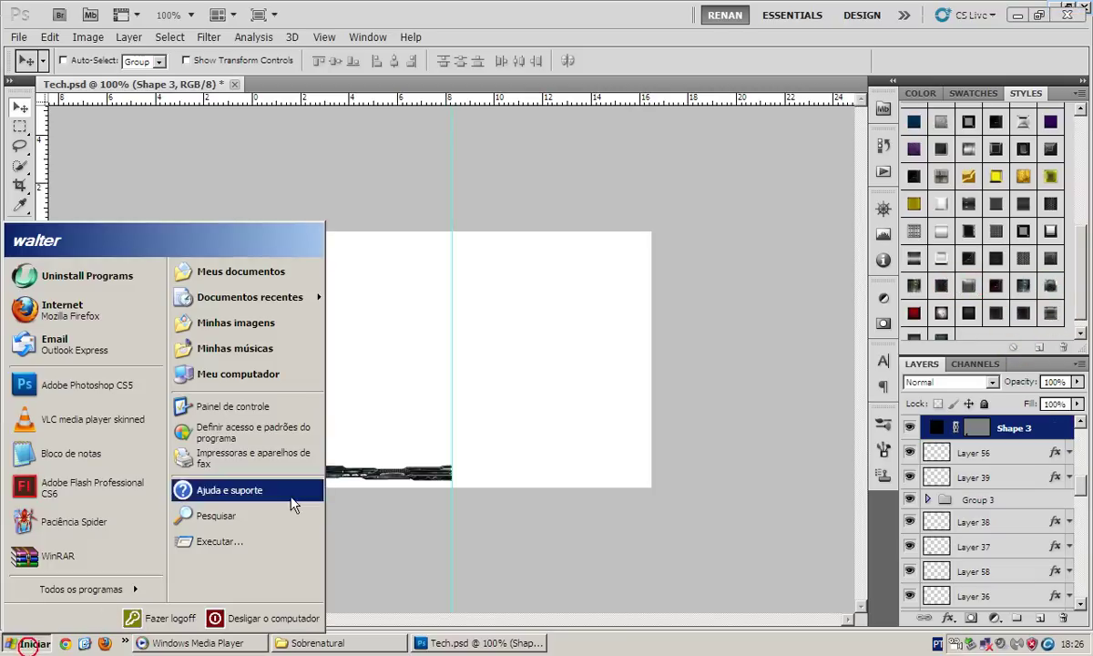
Open the Interfaces Kwaz- reference images from the Minhas imagens folder
click(220, 316)
scroll(643, 446, down, 10)
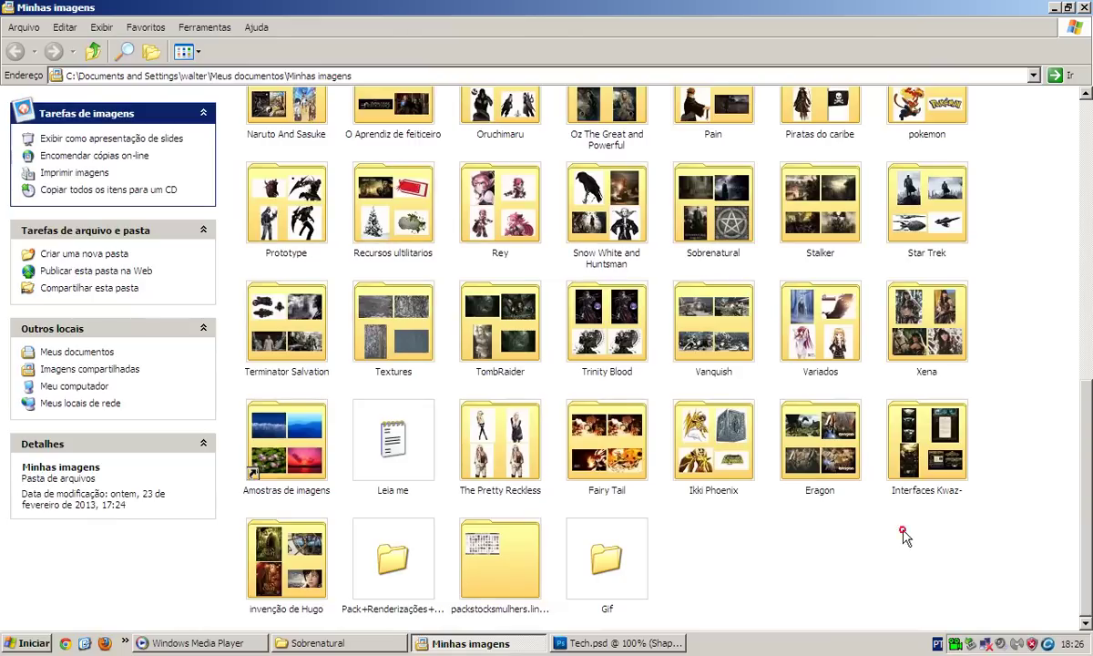
double_click(927, 450)
Browse back and forth through the Interfaces Kwaz- reference images in the viewer
key(Right)
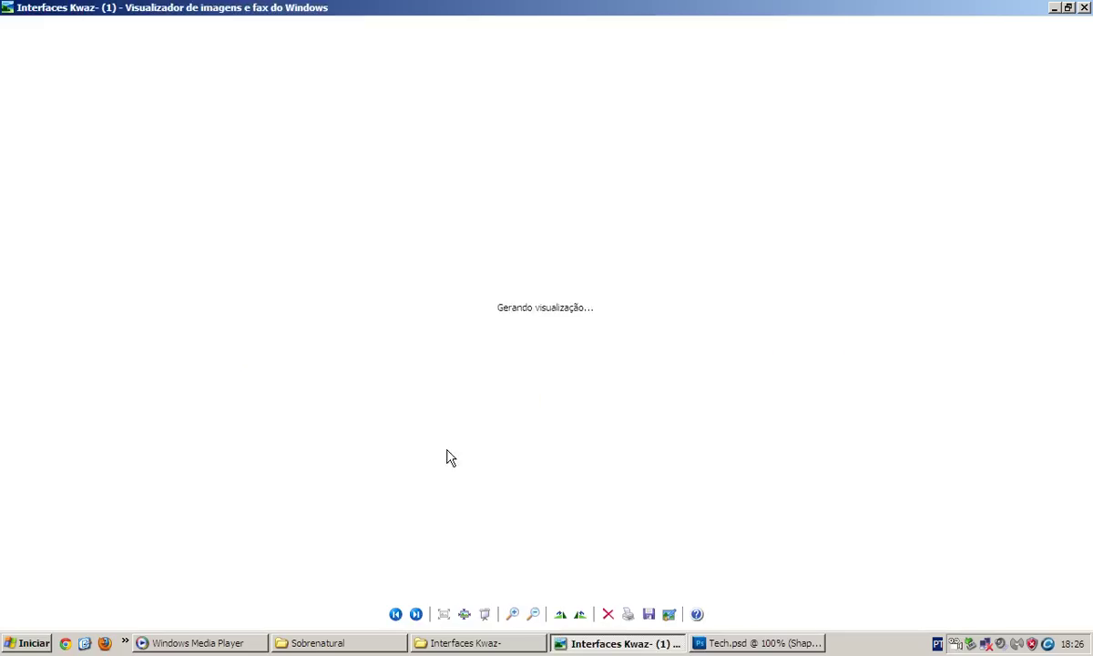
key(Right)
key(Right)
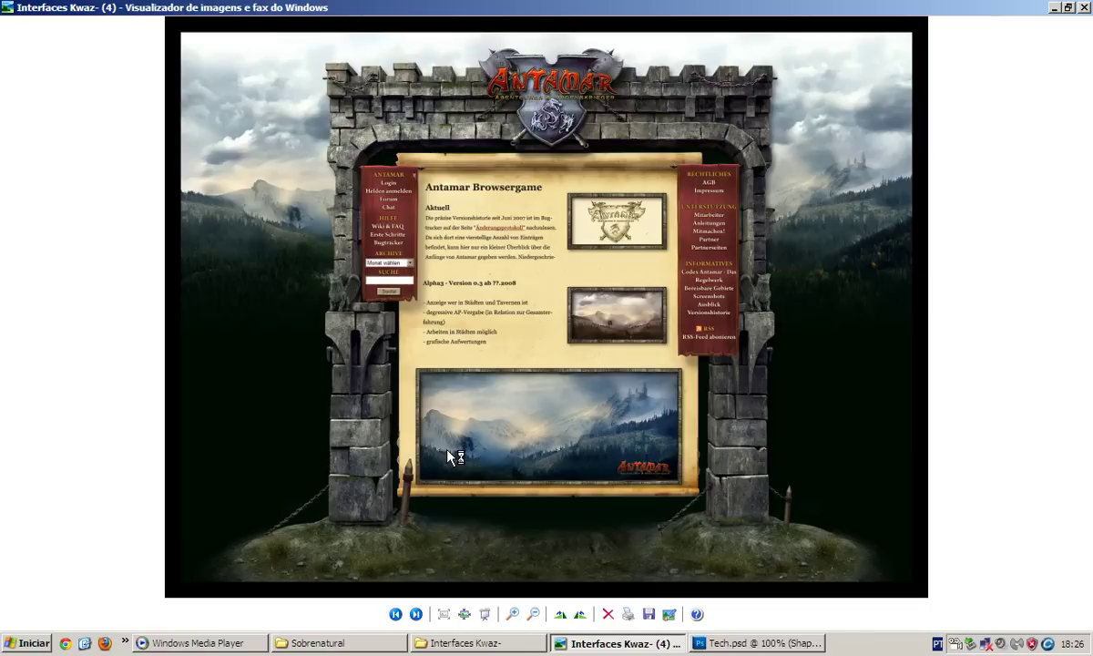
key(Right)
key(Right)
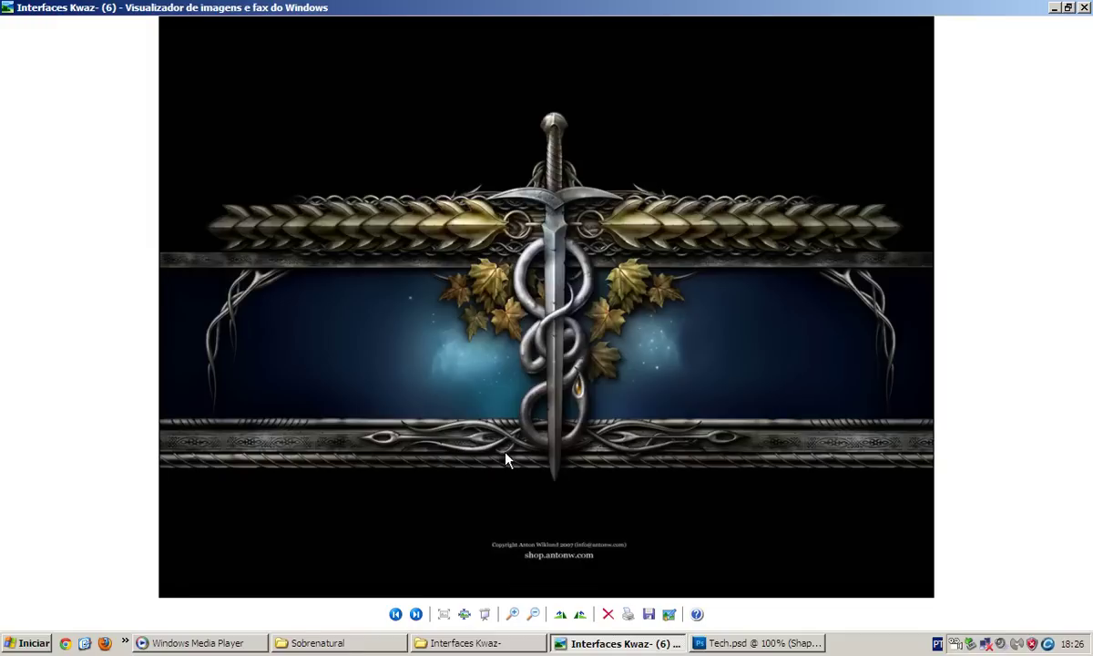
key(Right)
key(Right)
key(Left)
key(Right)
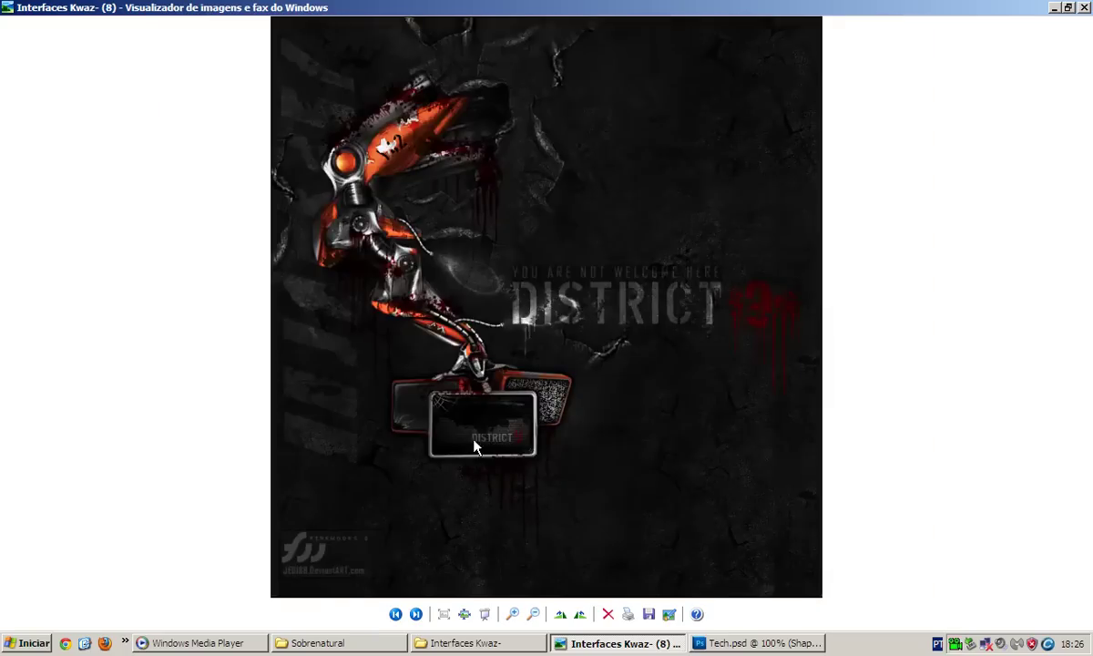
key(Right)
key(Left)
key(Right)
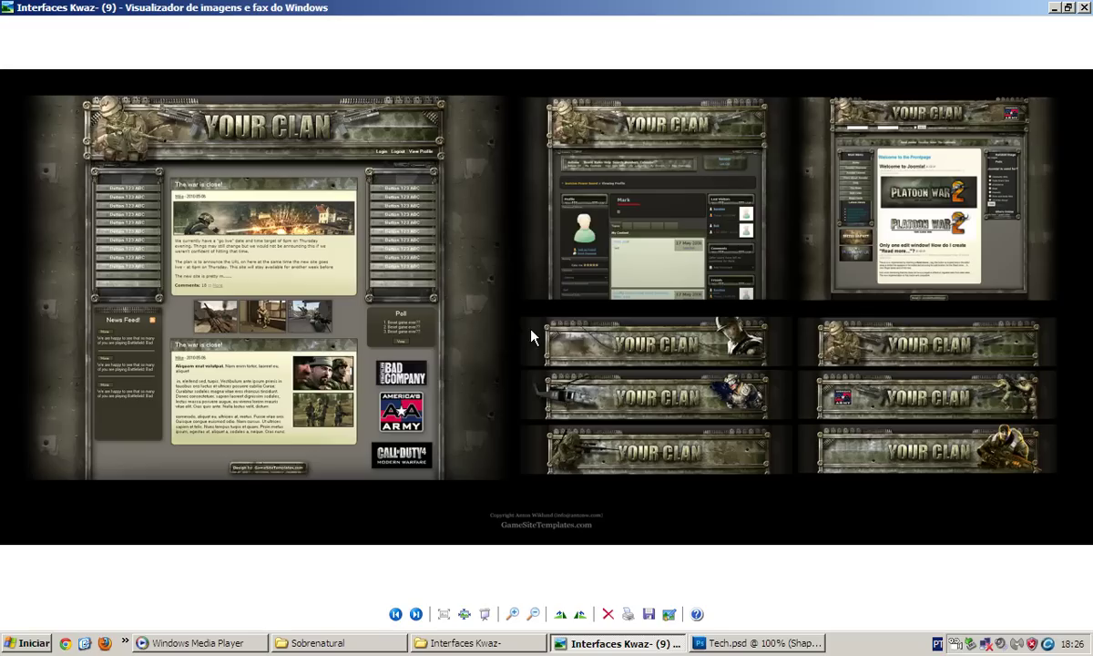
key(Right)
key(Right)
key(Right)
key(Right)
key(Right)
key(Right)
key(Right)
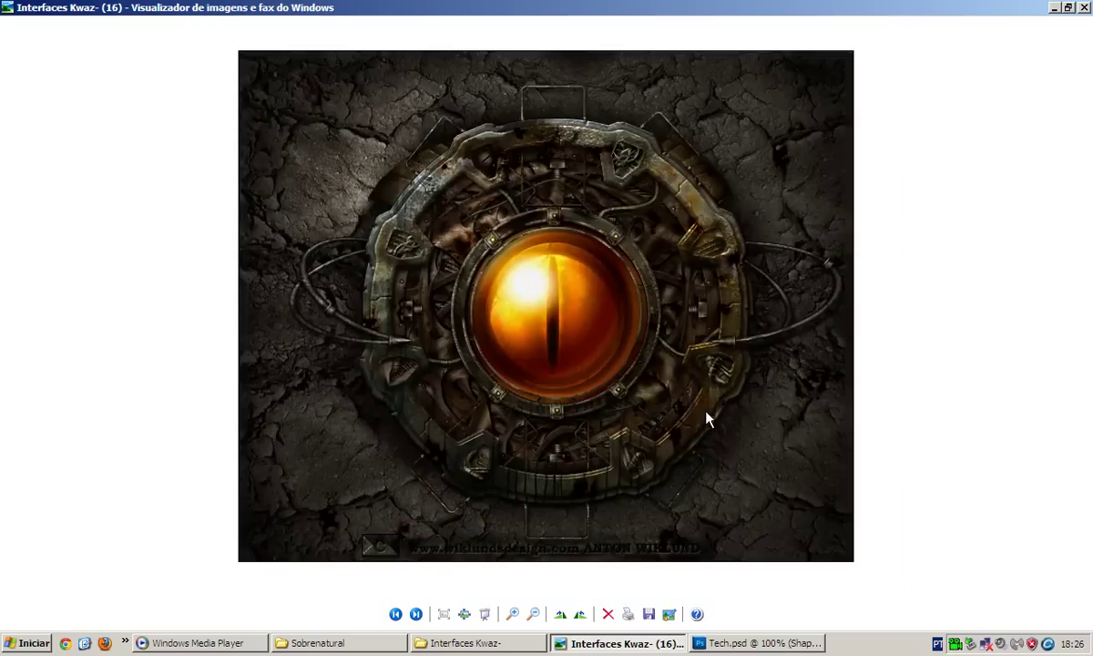
key(Right)
key(Right)
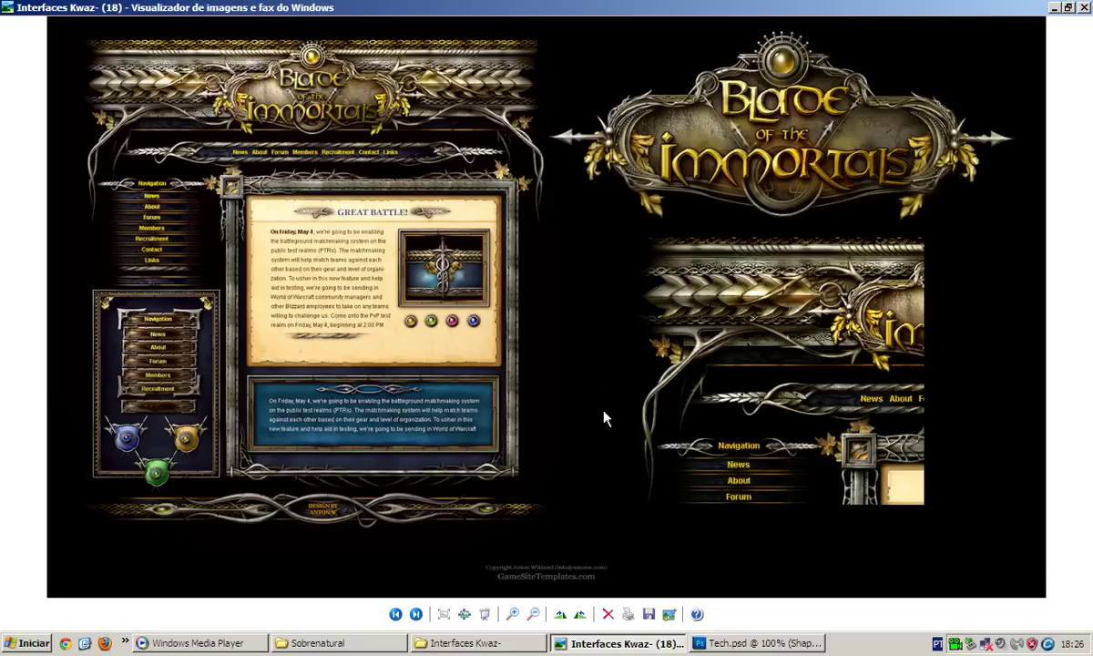
key(Right)
key(Right)
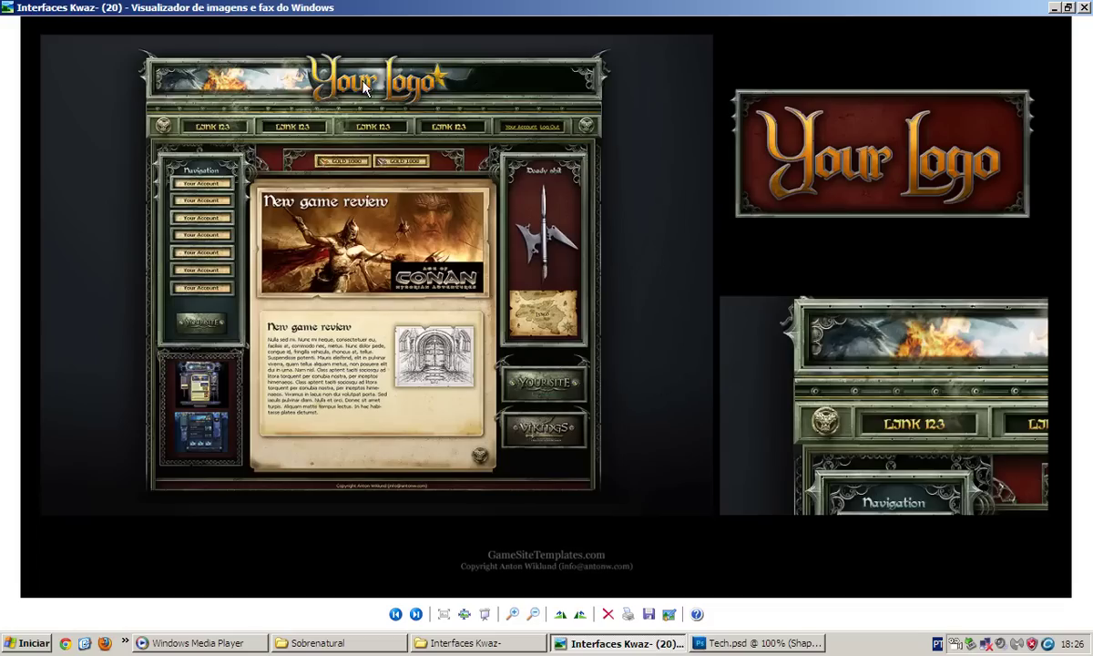
key(Right)
key(Right)
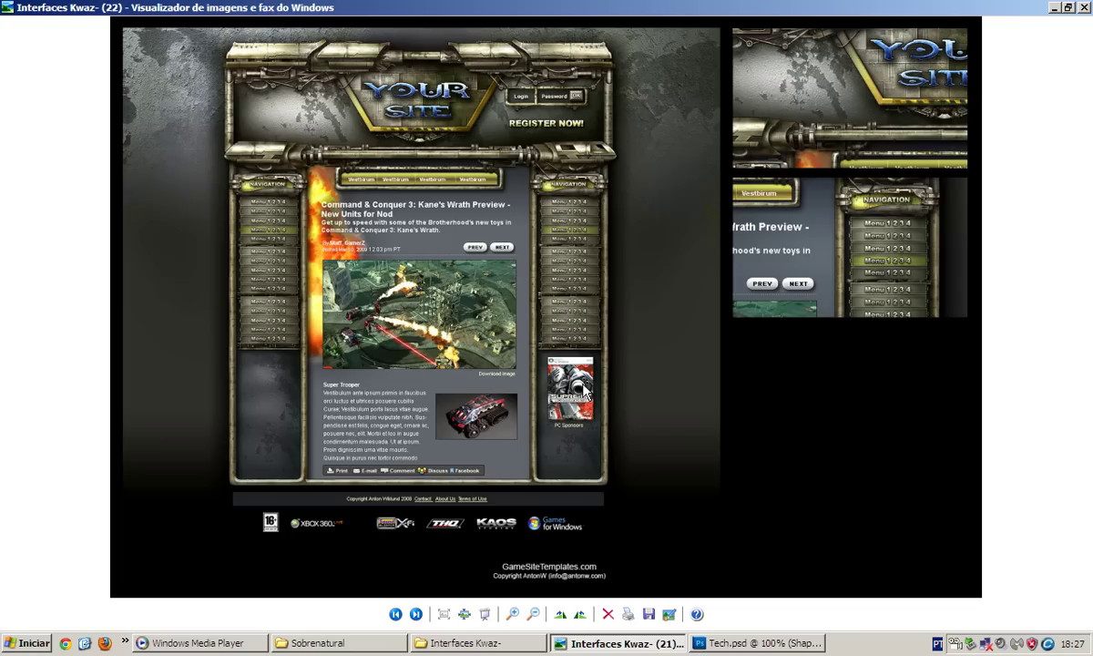
key(Right)
key(Right)
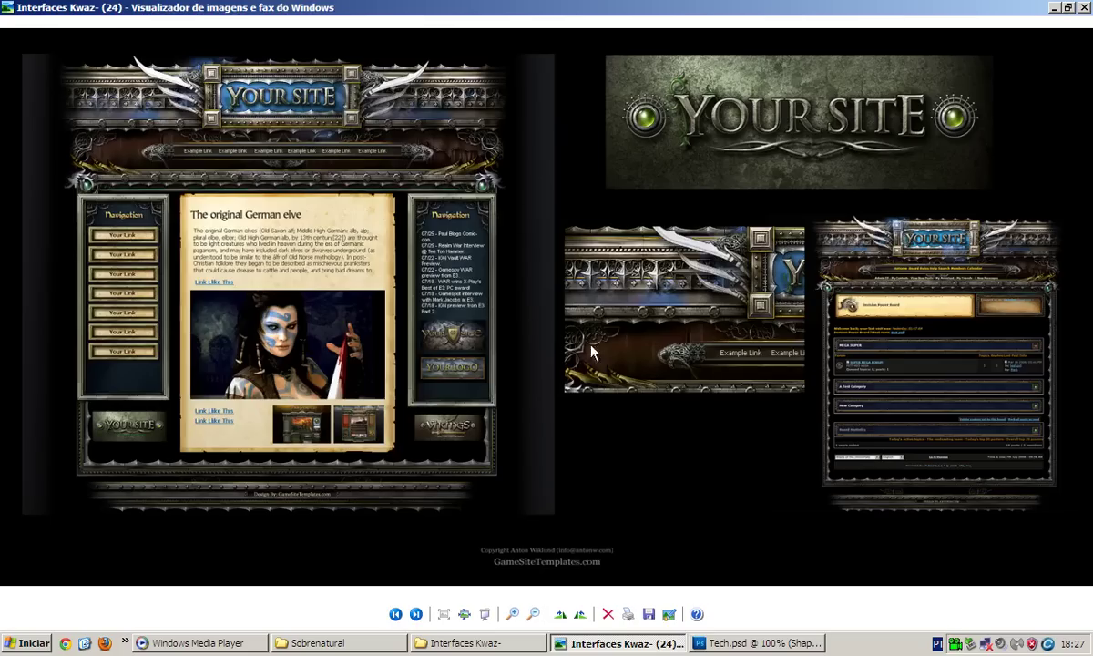
key(Right)
key(Right)
key(Left)
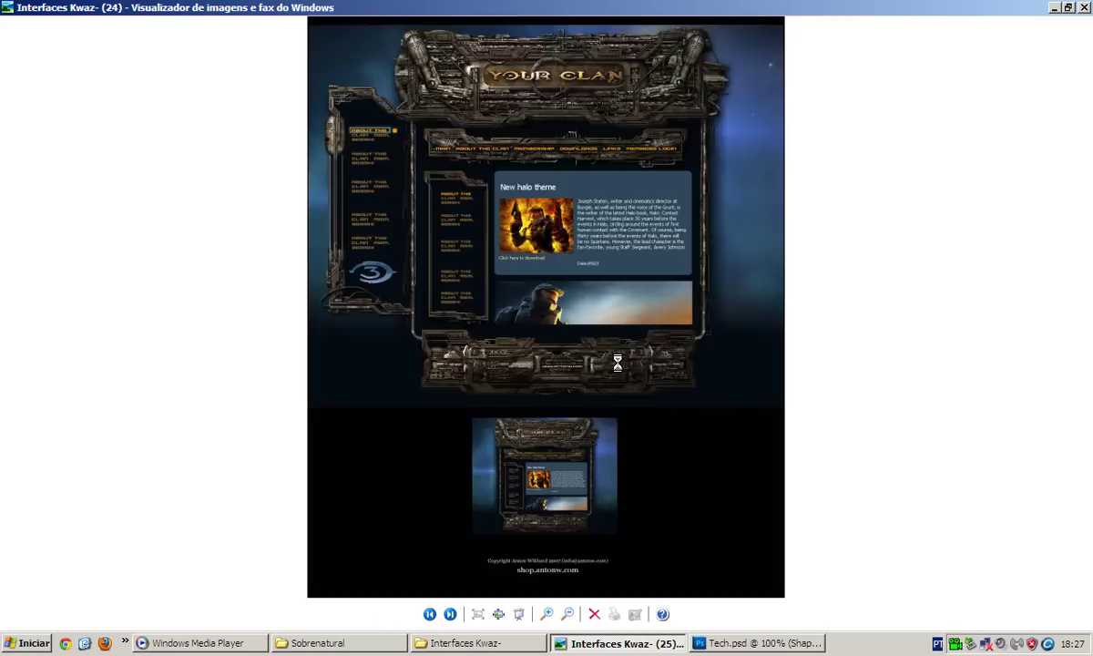
key(Right)
key(Right)
key(Right)
key(Right)
key(Right)
key(Left)
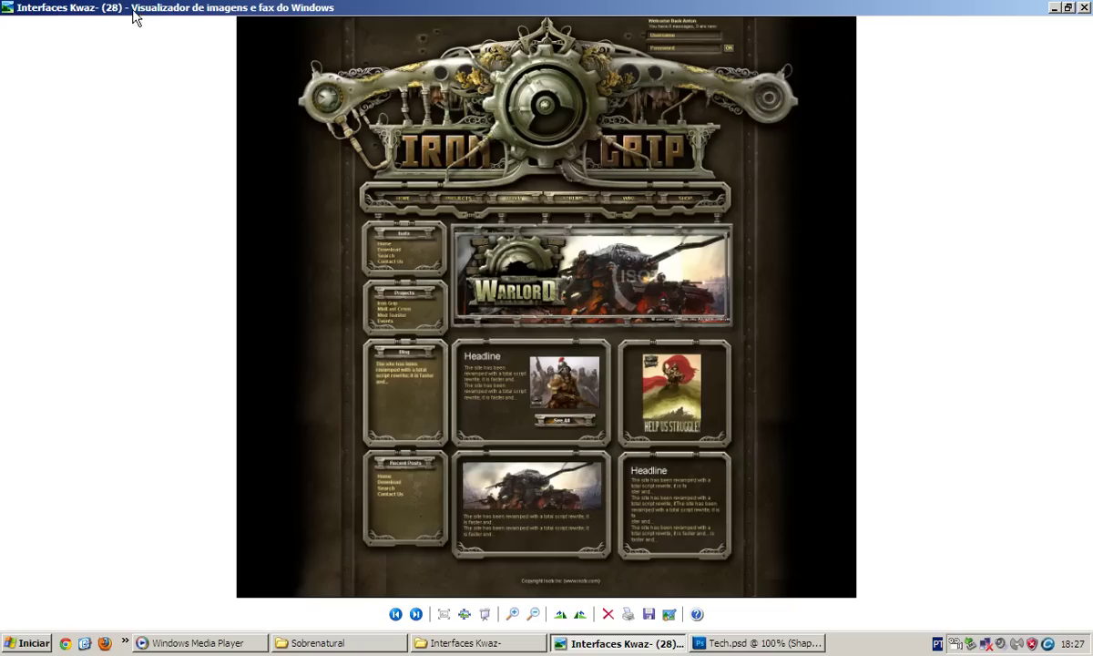
Close the viewer, select steampunk interface thumbnail 28, and return to Photoshop
click(1086, 8)
scroll(667, 448, down, 3)
scroll(667, 448, down, 3)
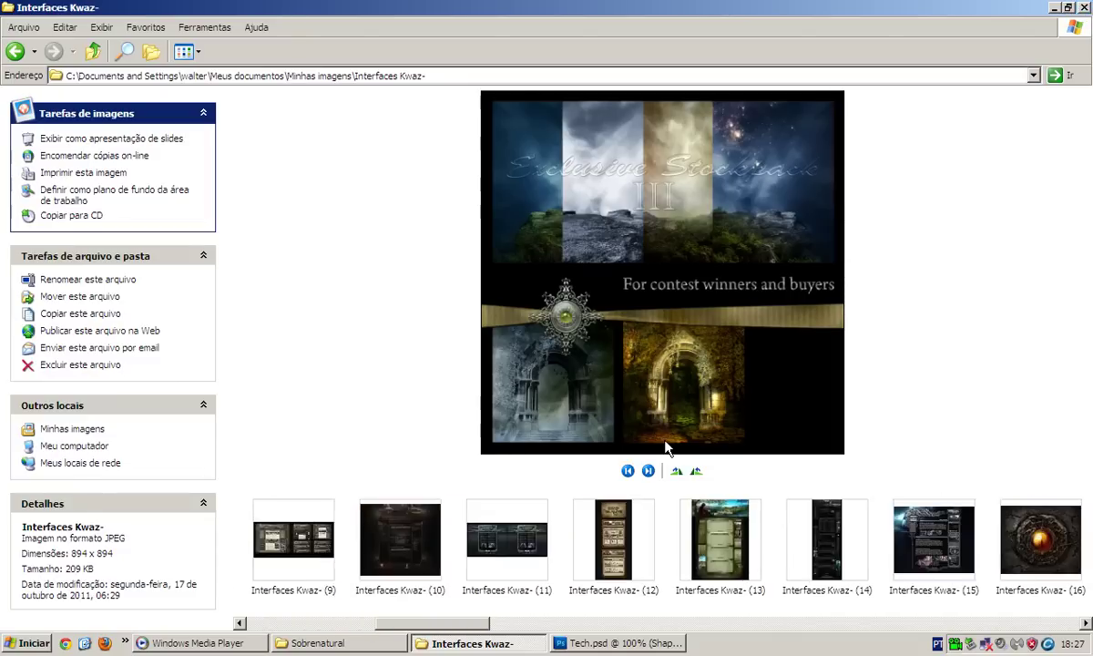
scroll(667, 448, down, 4)
scroll(668, 448, down, 3)
scroll(678, 504, down, 4)
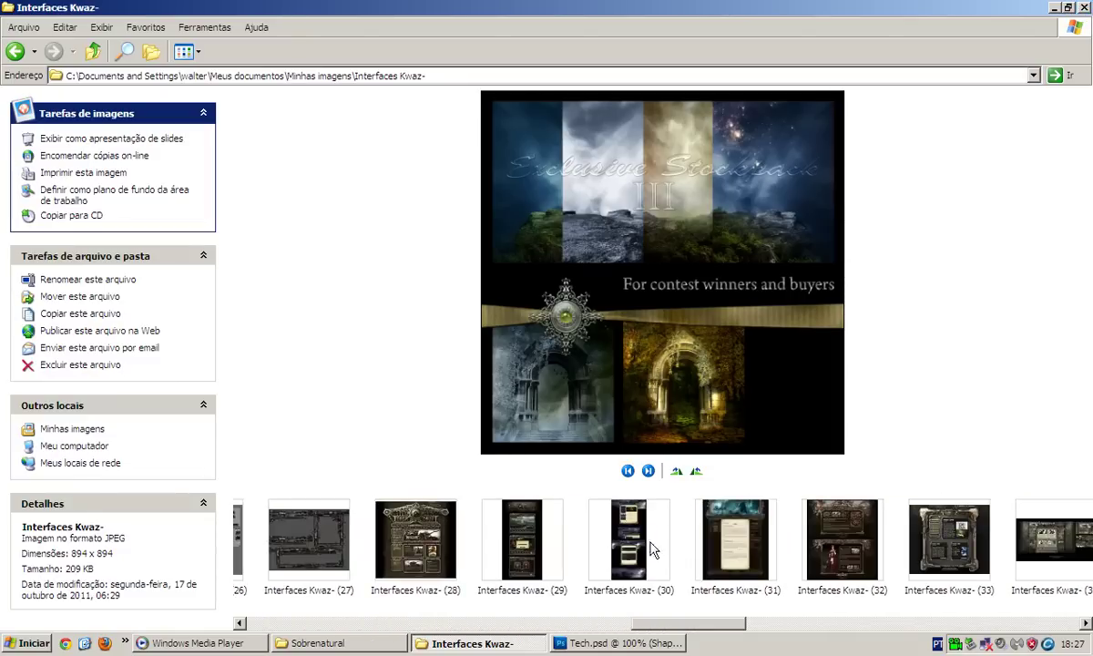
click(419, 548)
click(610, 643)
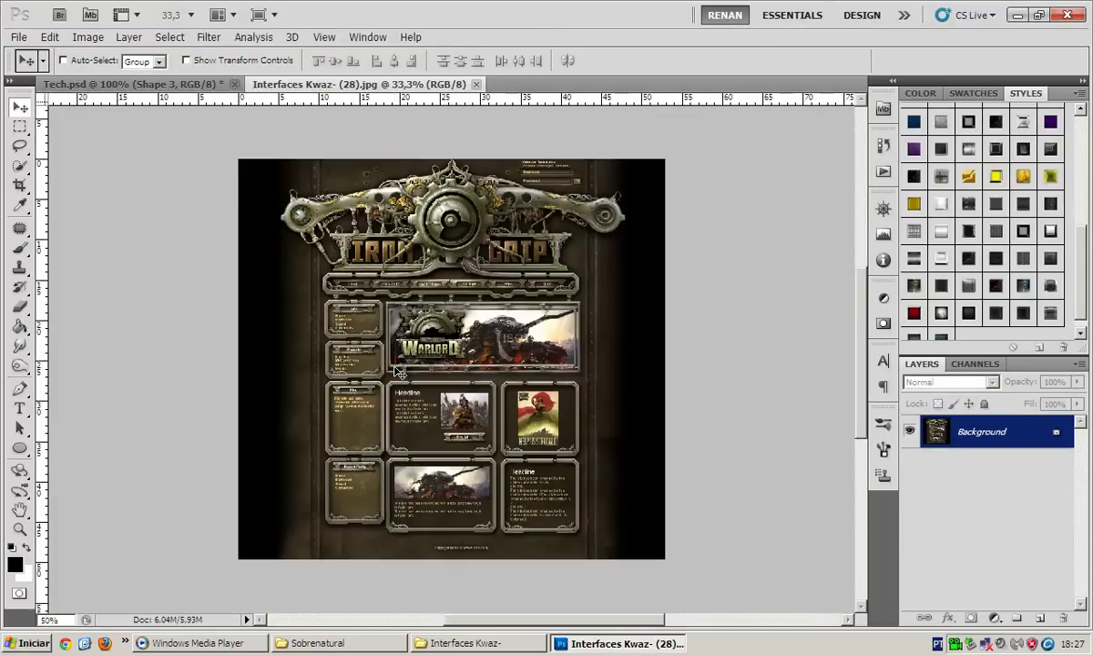
Zoom the reference image to 400% on the gear hub with the Pen tool ready
key(ctrl+1)
key(ctrl+plus)
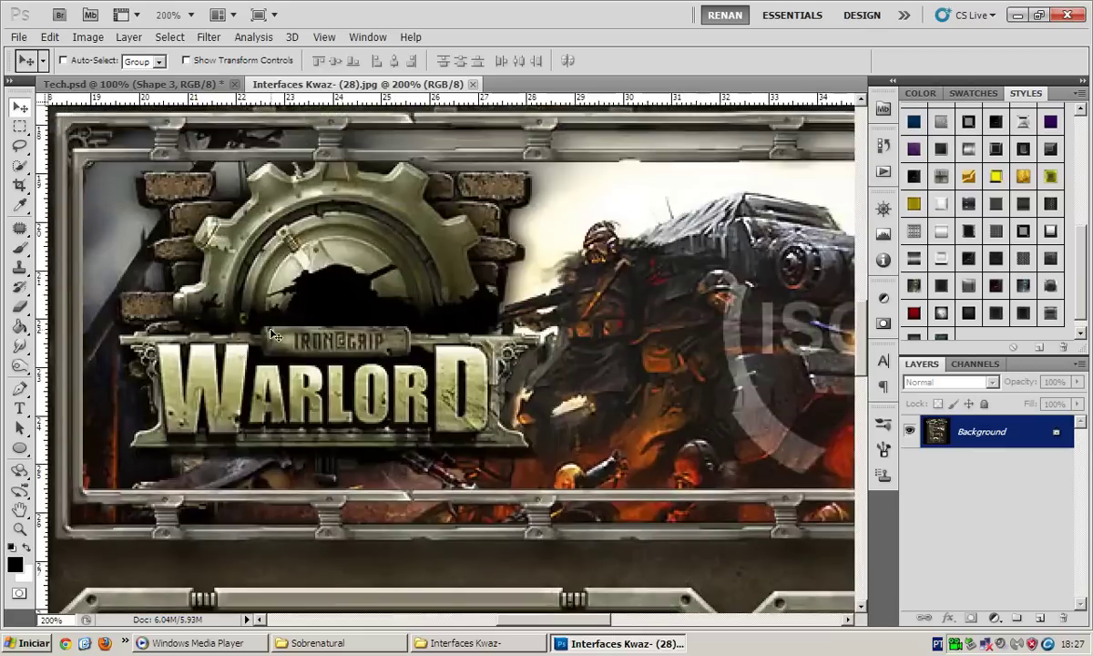
scroll(274, 334, up, 3)
scroll(273, 334, up, 3)
scroll(273, 334, up, 3)
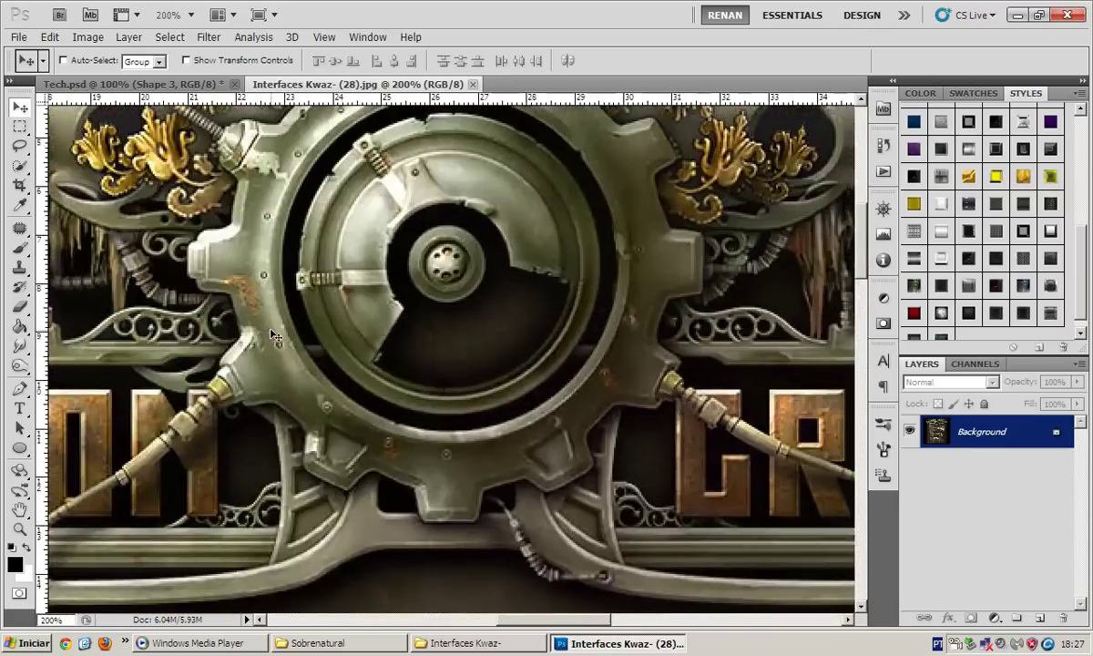
click(19, 389)
scroll(489, 398, up, 3)
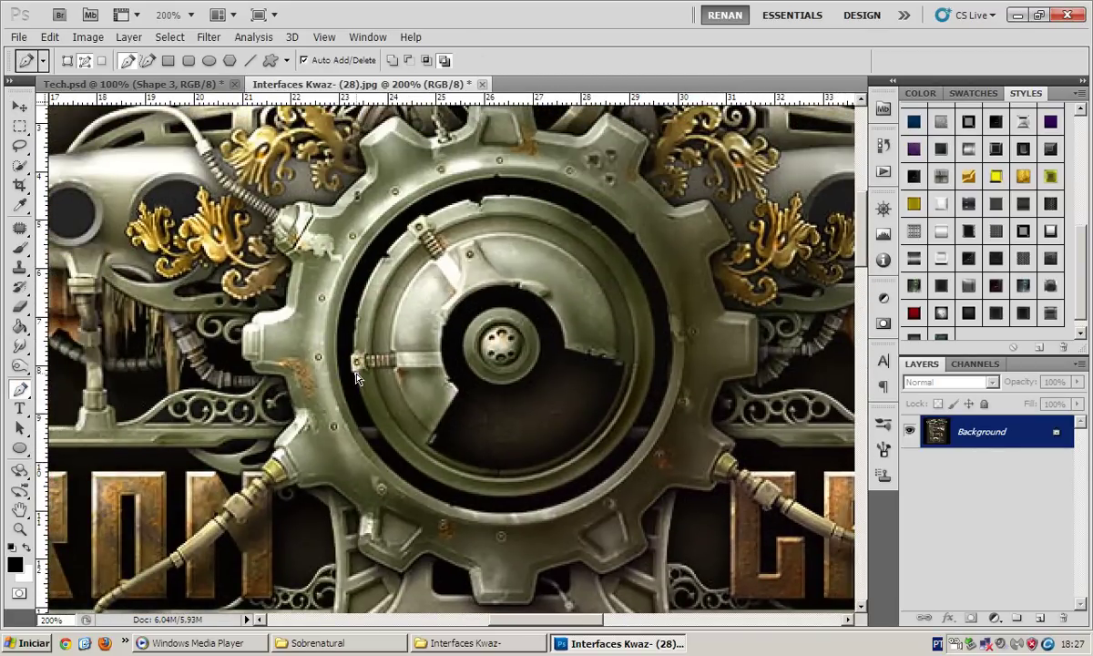
key(ctrl+plus)
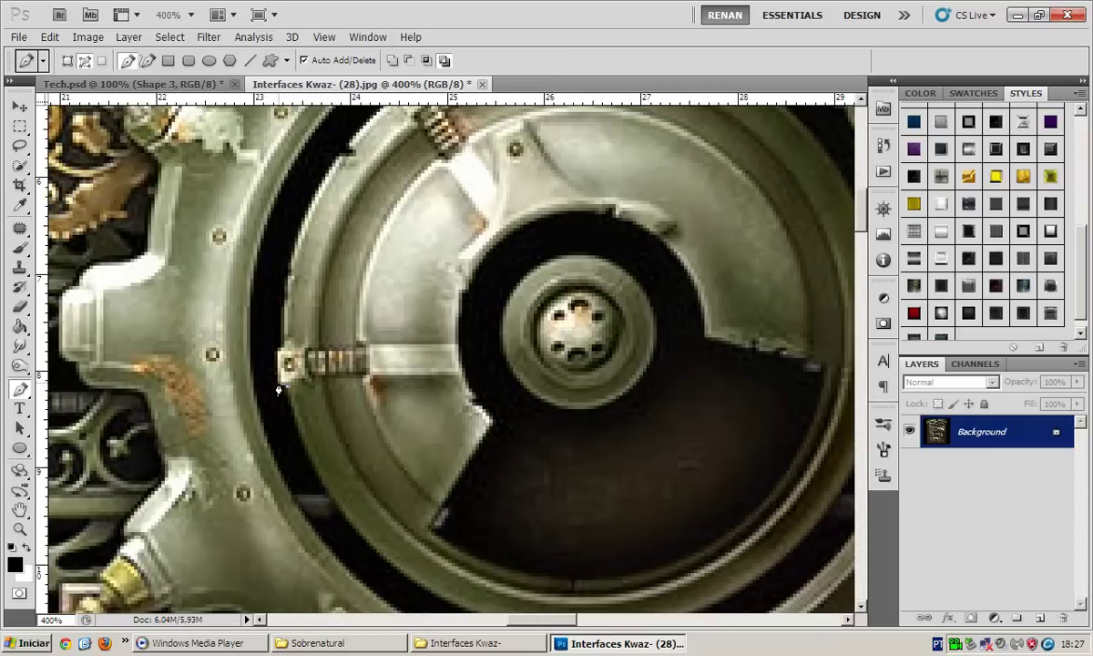
Trace the inner disc's left and top rim with pen anchor points
click(277, 386)
click(276, 350)
click(306, 202)
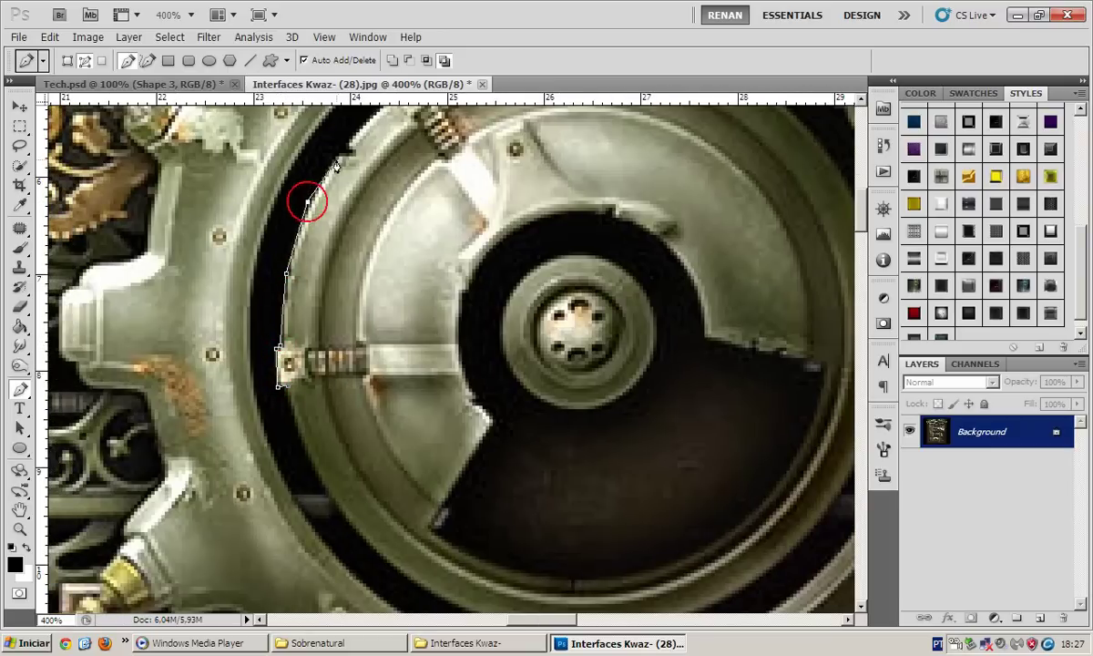
click(339, 155)
scroll(345, 159, up, 2)
click(388, 169)
click(414, 149)
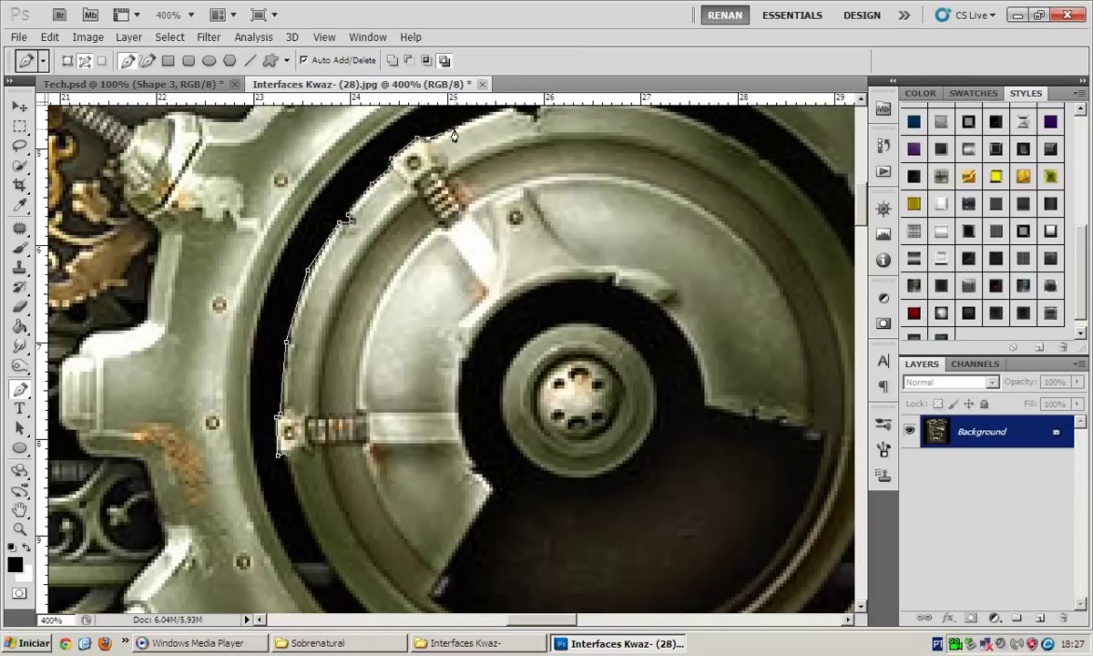
drag(426, 122, 346, 192)
click(427, 181)
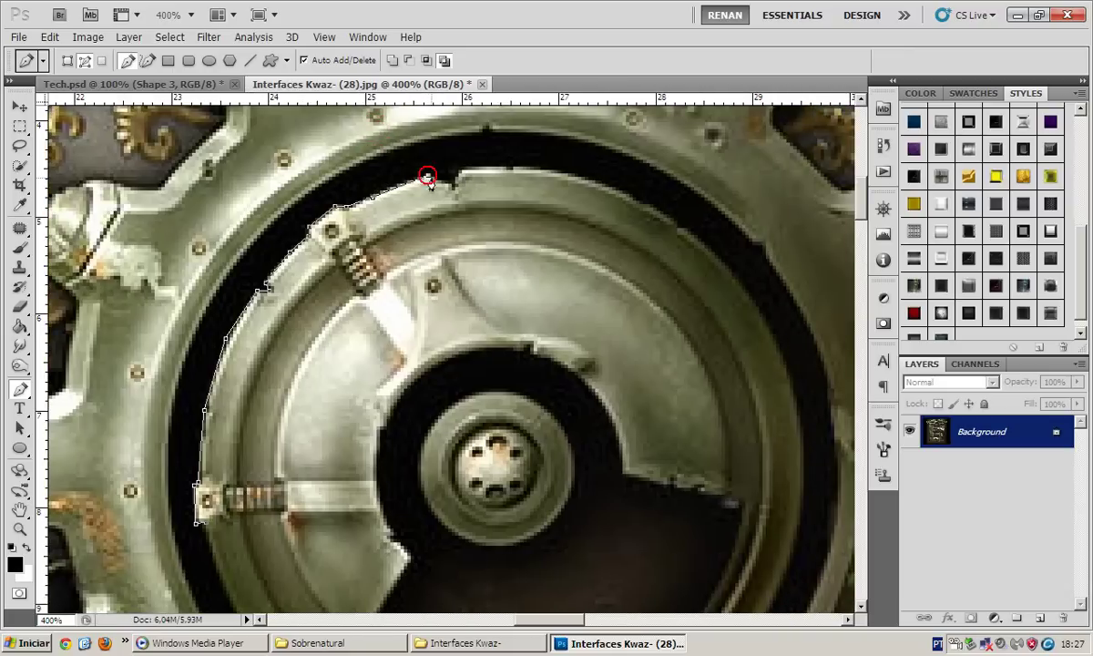
click(449, 184)
click(460, 169)
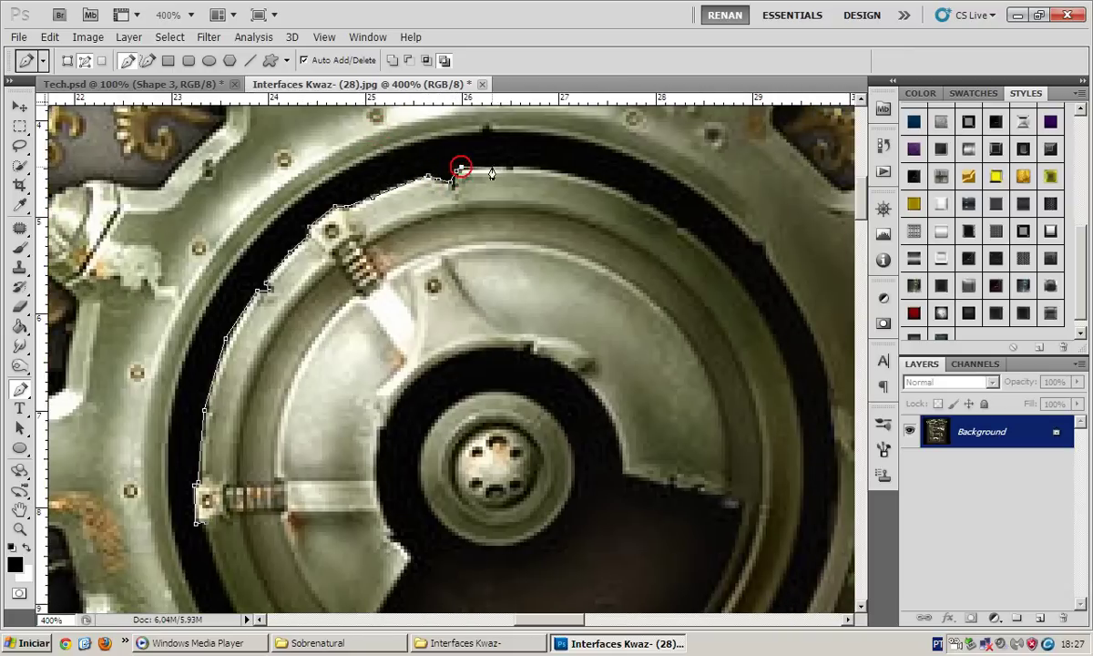
click(550, 173)
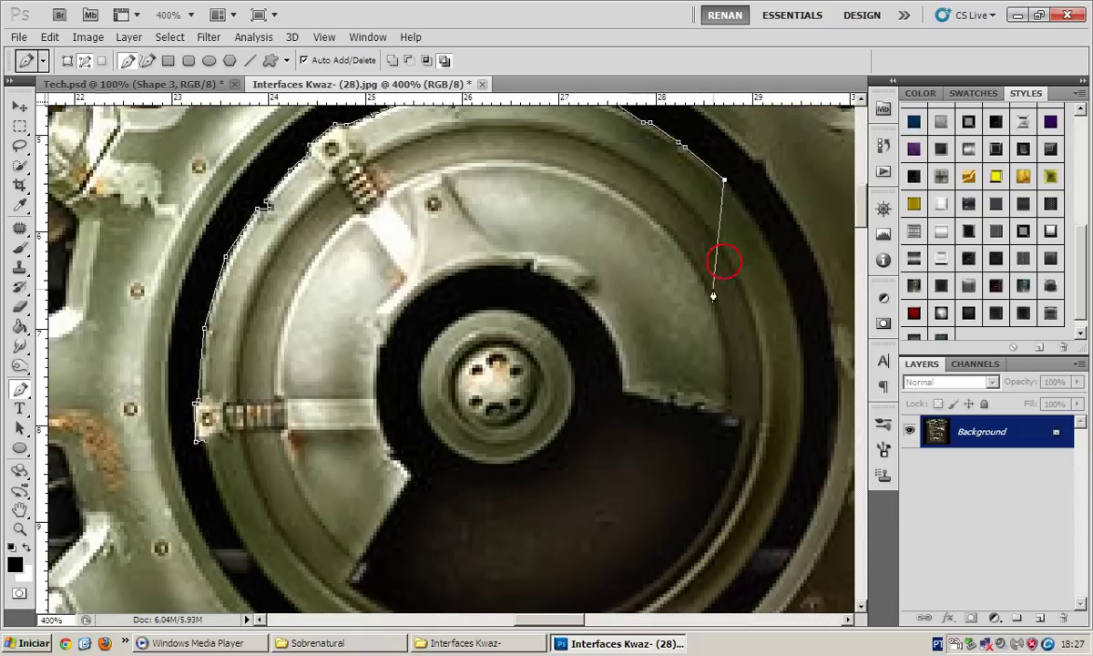
Continue the pen outline down the right rim and along the bottom to the lower left
drag(719, 264, 625, 179)
click(674, 250)
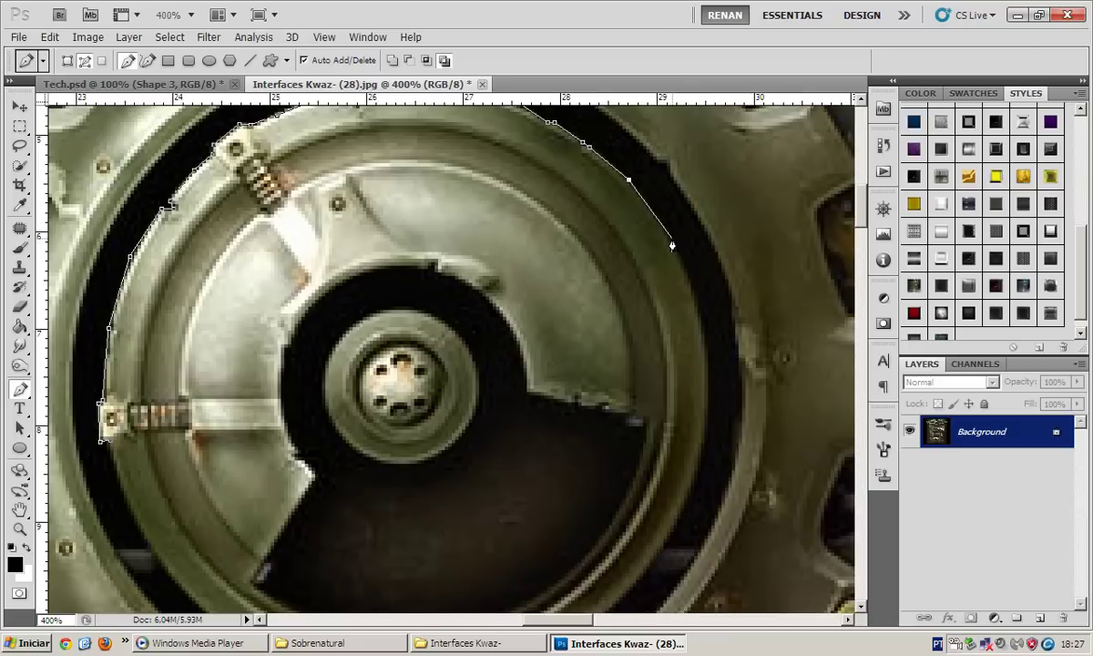
click(696, 295)
click(709, 365)
click(708, 409)
scroll(706, 374, down, 3)
click(682, 407)
click(641, 468)
click(611, 503)
scroll(611, 503, down, 2)
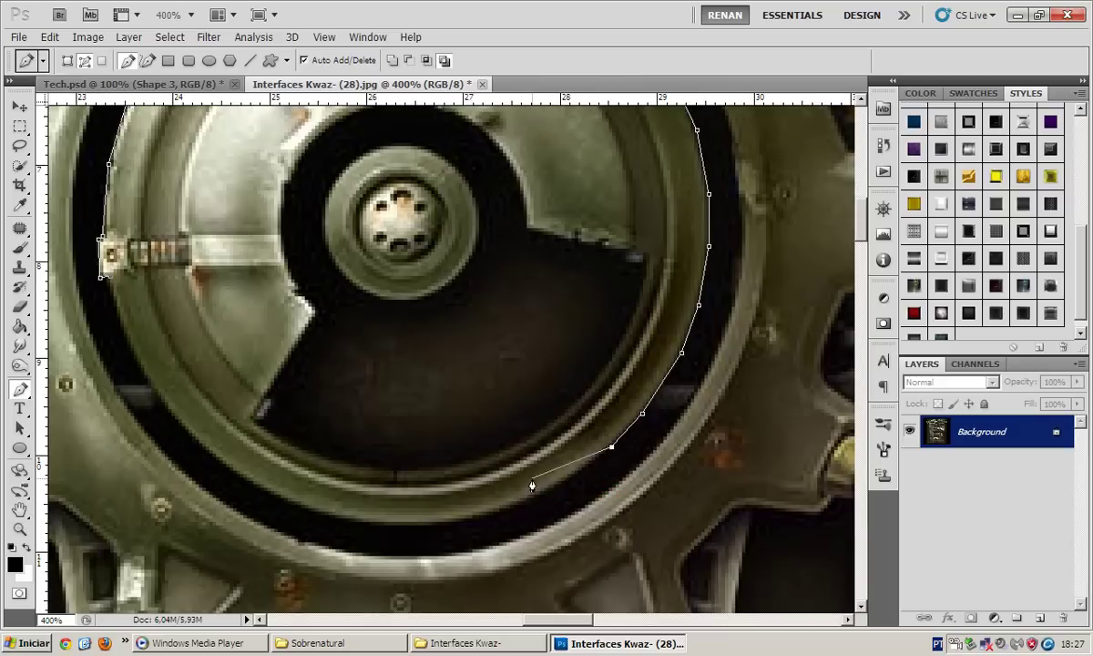
click(518, 506)
click(456, 523)
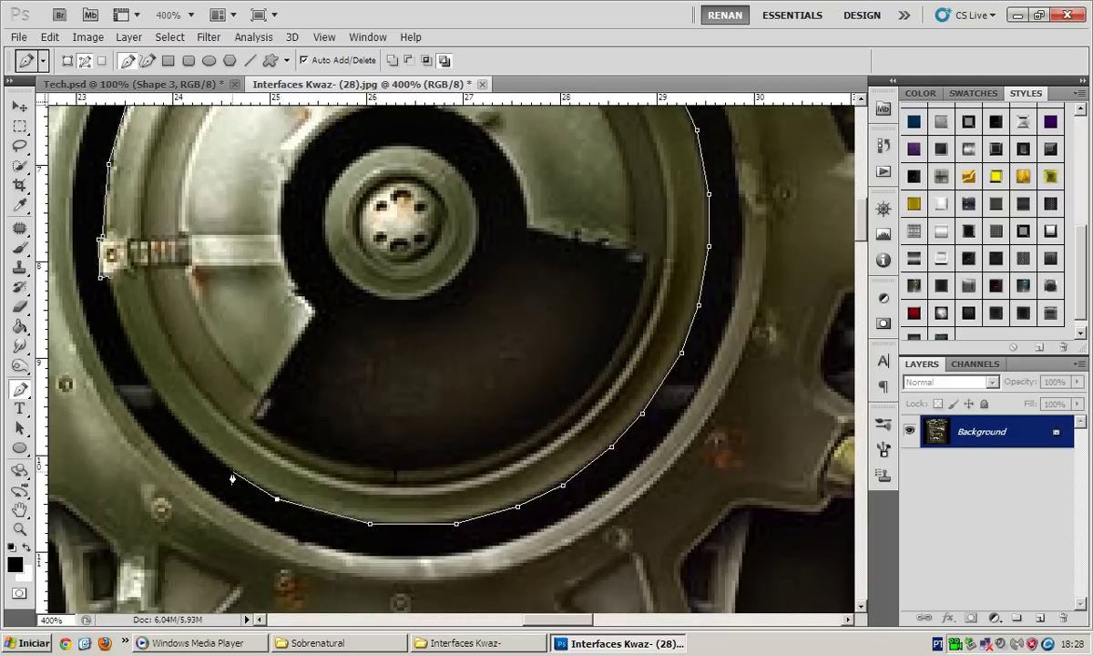
click(208, 451)
Convert the disc path into a selection and copy the disc onto its own layer
right_click(385, 203)
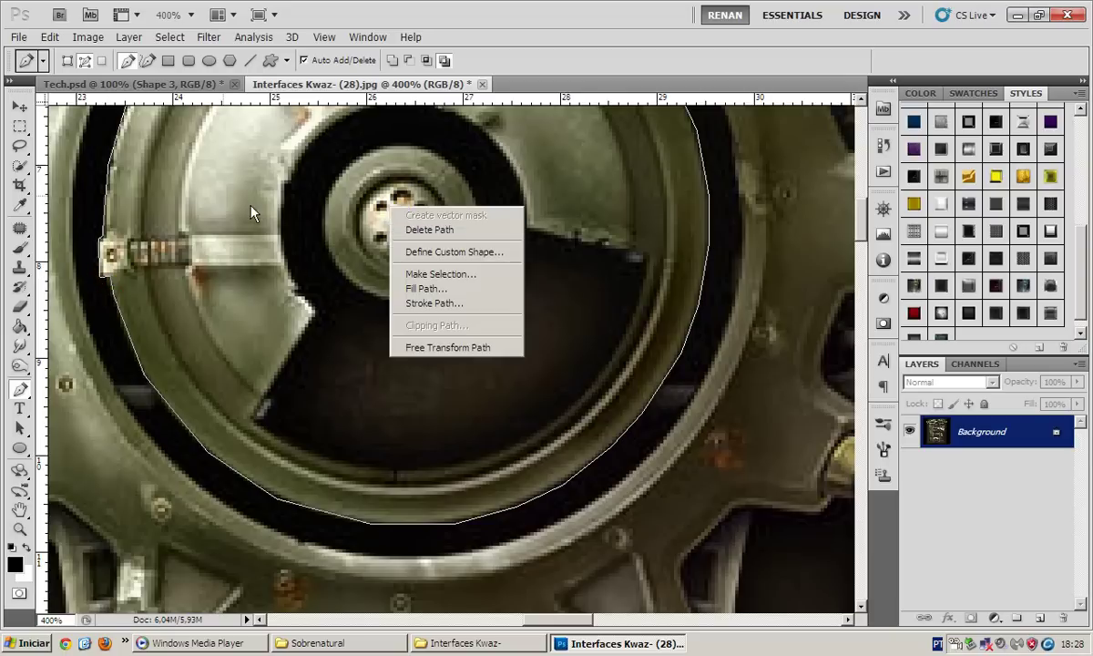
right_click(355, 220)
click(424, 288)
key(Return)
key(ctrl+minus)
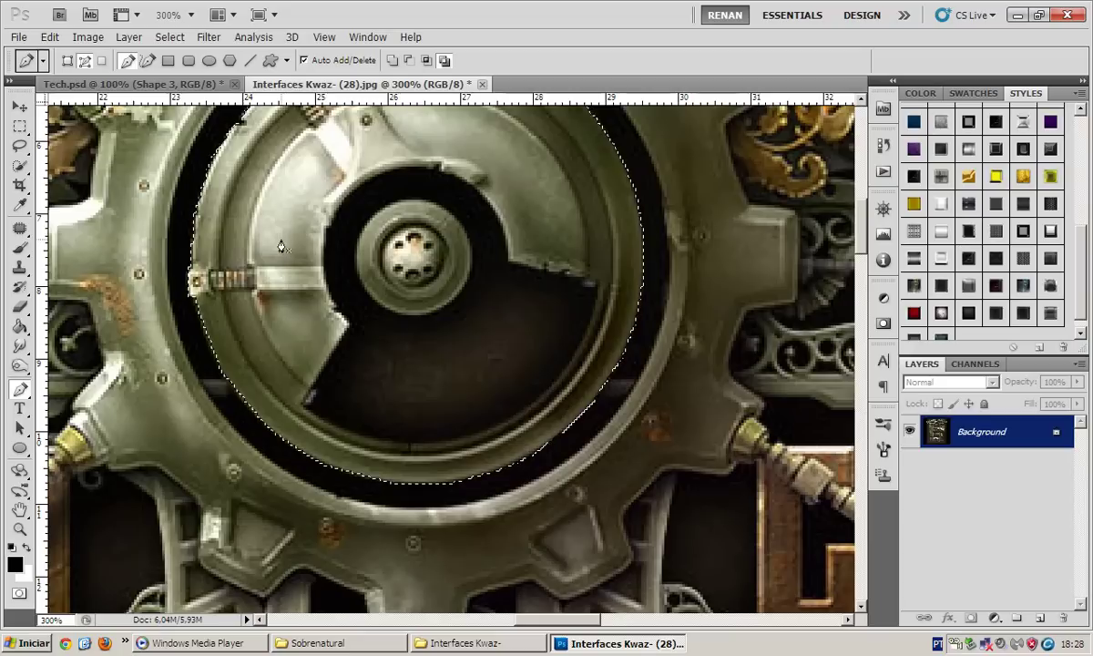
key(v)
key(ctrl+j)
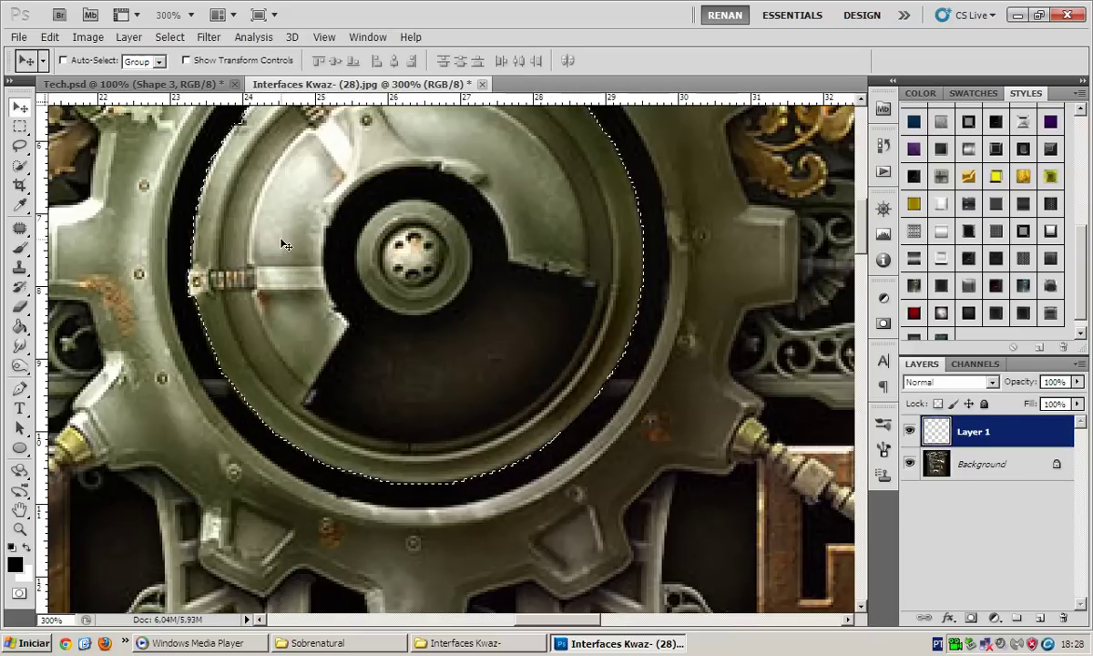
Drag the disc copy into Tech.psd near the frame's lower-left corner
scroll(284, 241, up, 2)
mouse_move(304, 282)
mouse_down()
mouse_move(280, 321)
mouse_move(373, 342)
mouse_up()
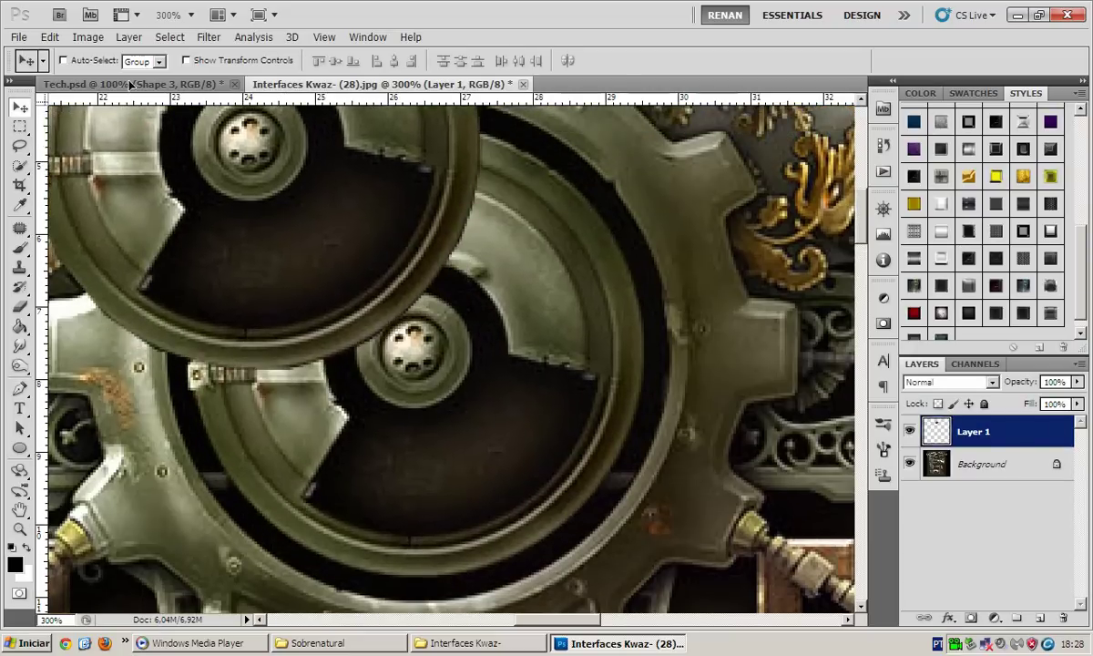
drag(387, 293, 350, 332)
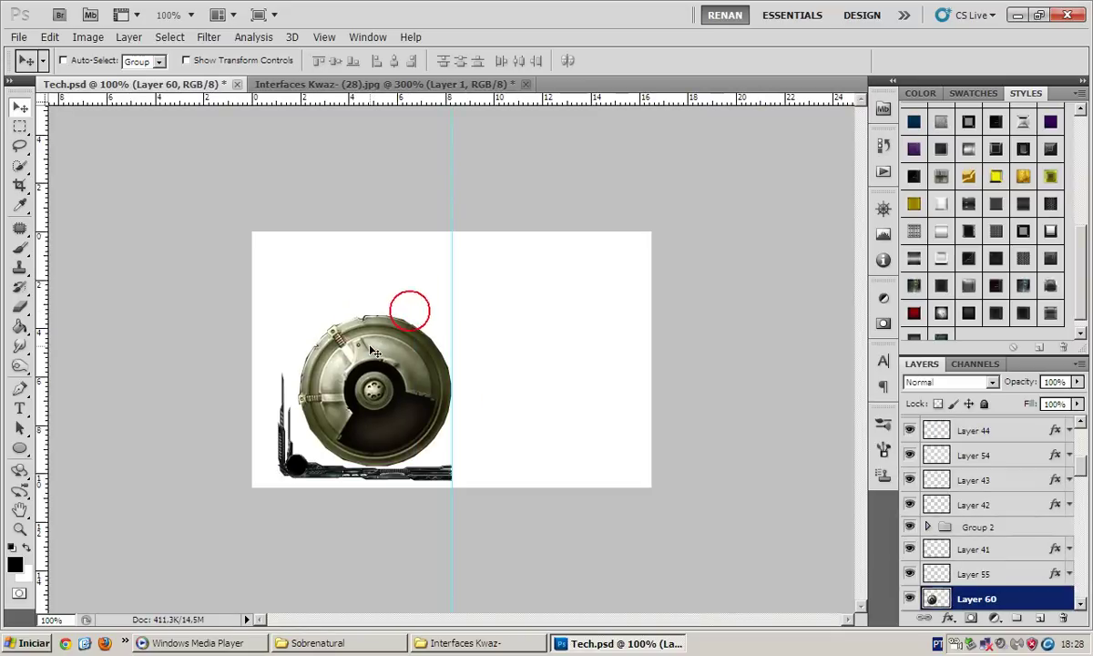
key(ctrl+plus)
key(ctrl+plus)
scroll(373, 351, down, 3)
scroll(403, 383, left, 3)
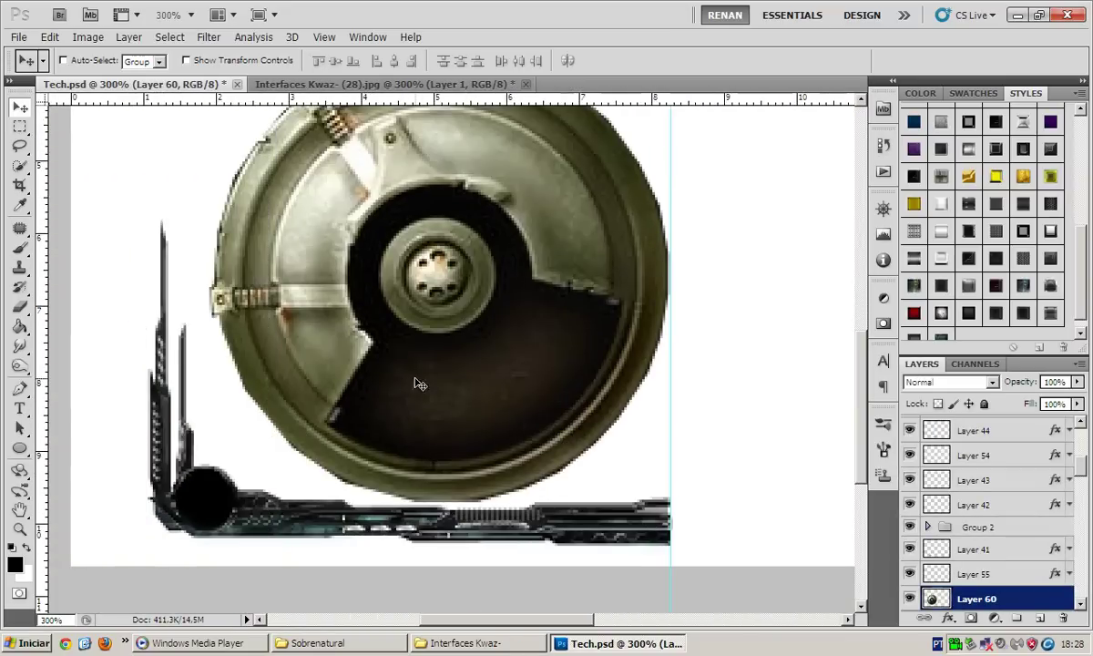
drag(417, 382, 382, 398)
Scale the disc down to about 18% so it sits at the corner joint
key(ctrl+t)
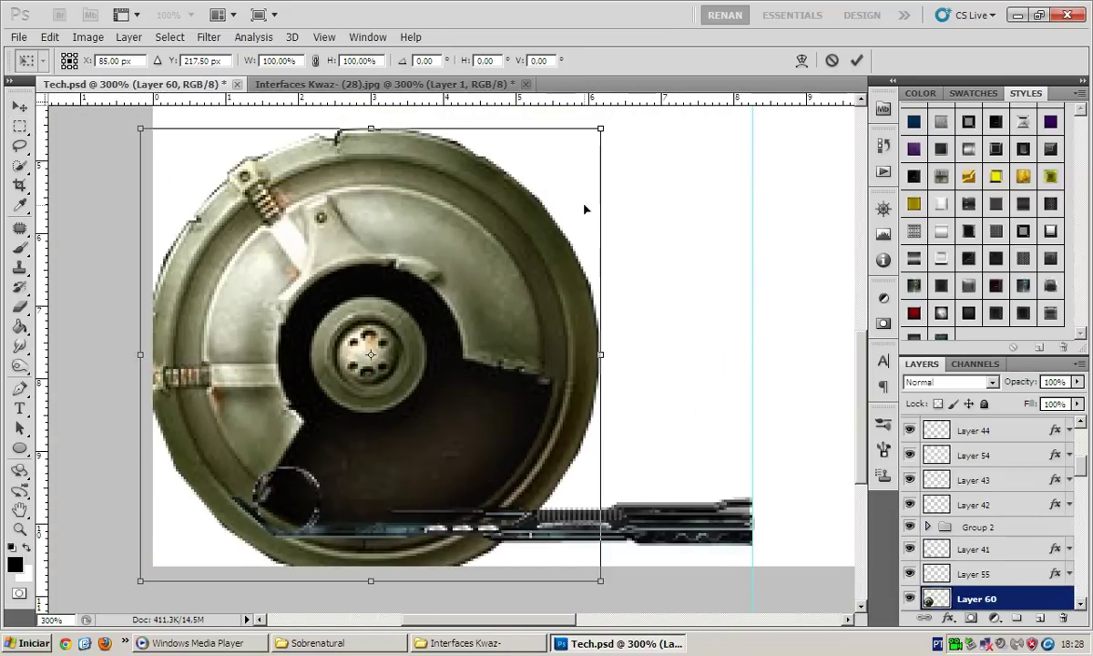
mouse_move(604, 129)
mouse_down()
mouse_move(444, 317)
mouse_move(347, 492)
mouse_move(355, 483)
mouse_up()
key(Return)
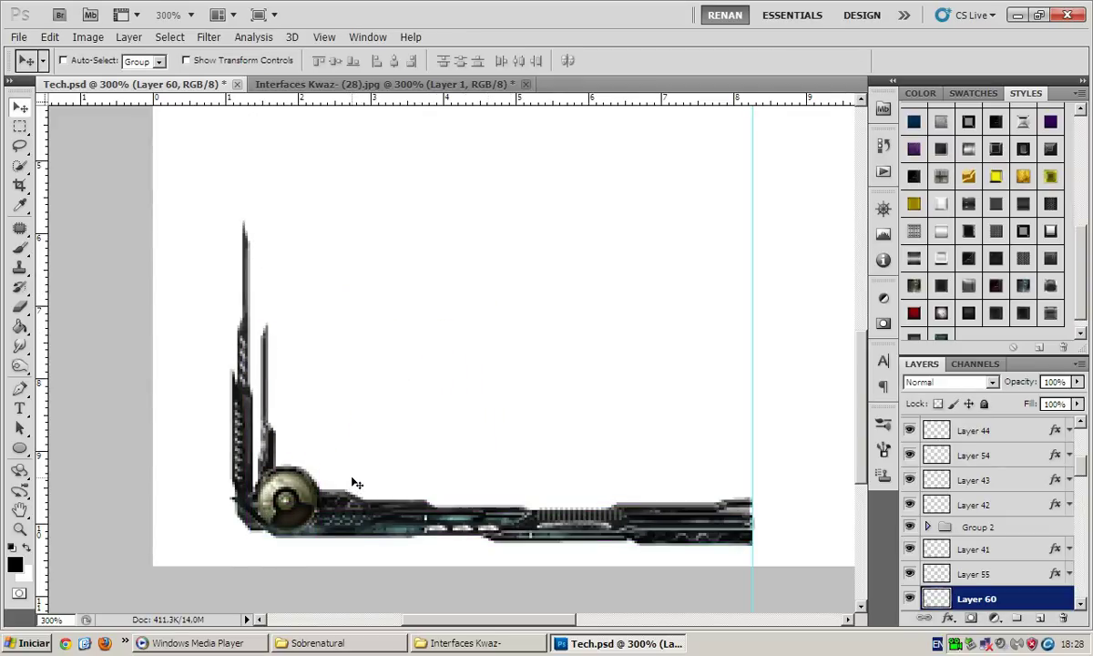
scroll(388, 470, down, 1)
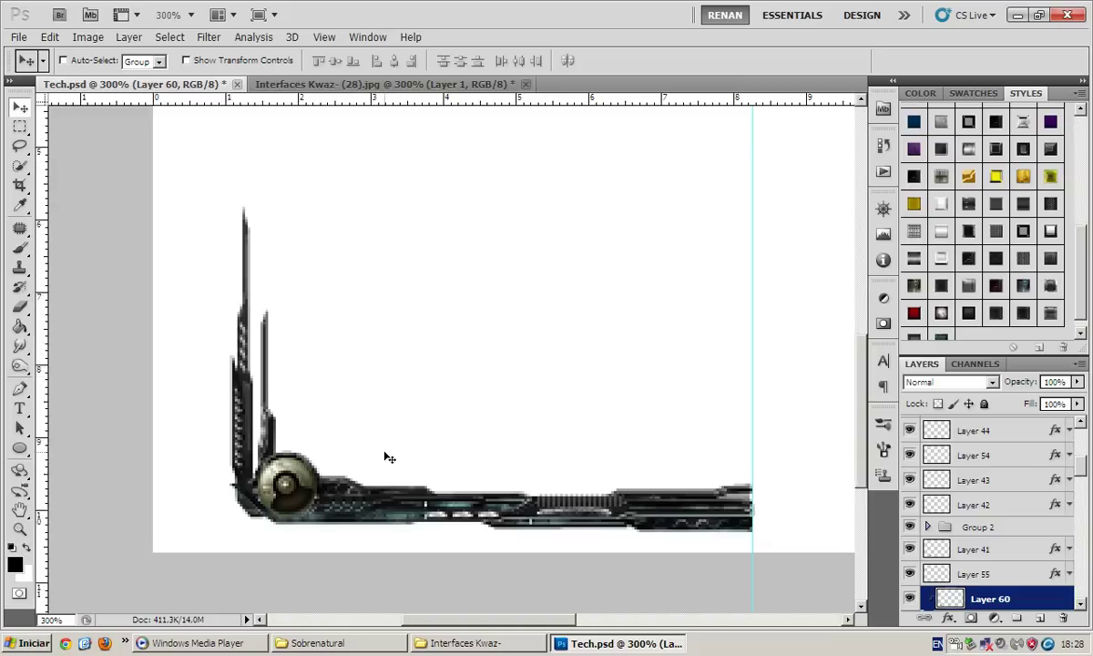
scroll(383, 453, down, 1)
scroll(328, 401, down, 1)
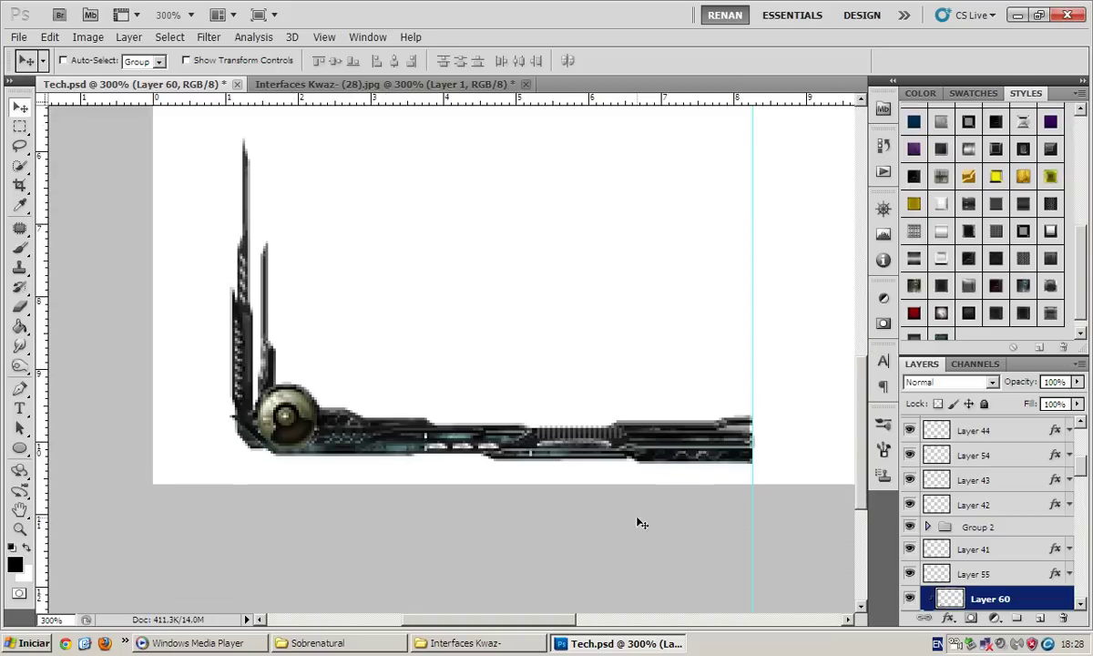
In Curves, deepen the orb's shadows and reduce green in its darker tones
click(52, 36)
mouse_move(107, 77)
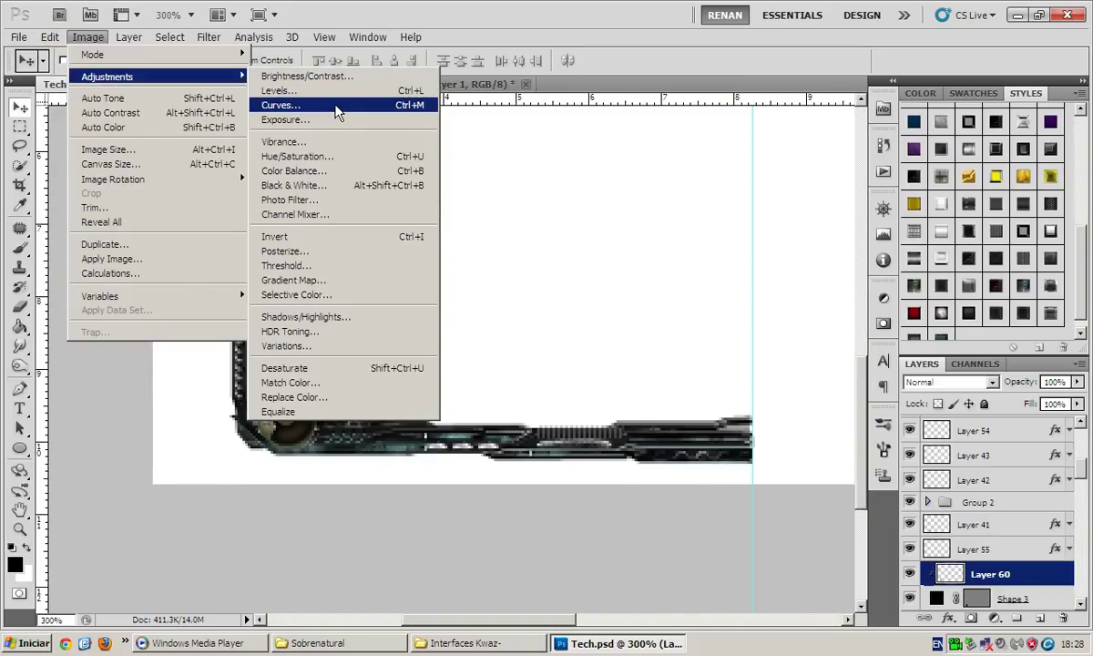
click(319, 105)
drag(736, 357, 752, 358)
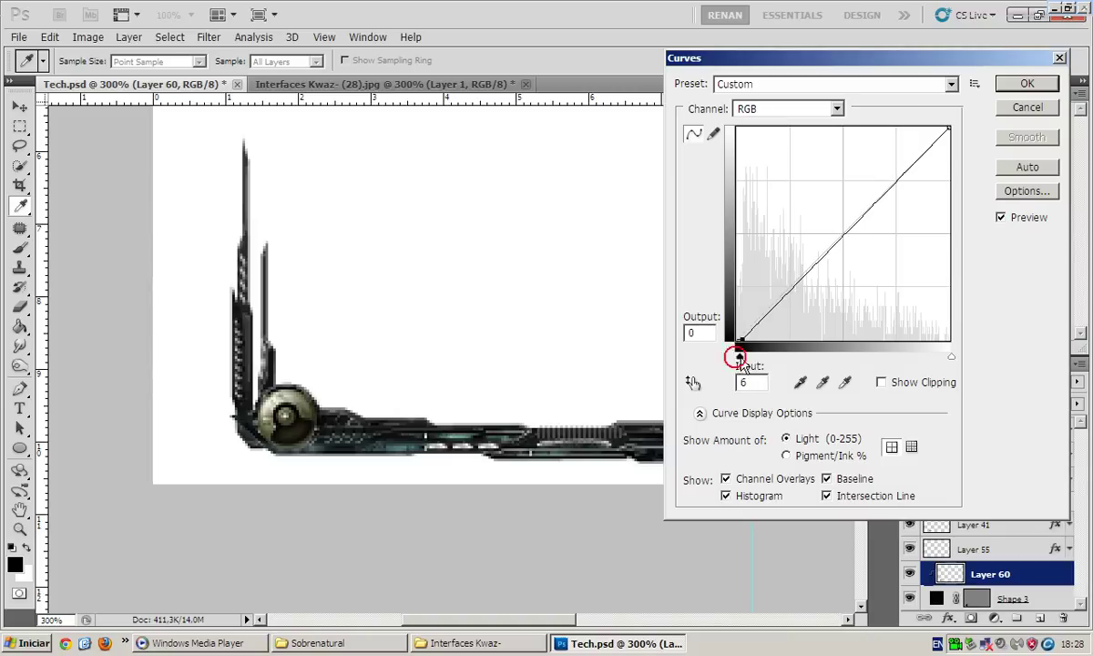
click(788, 108)
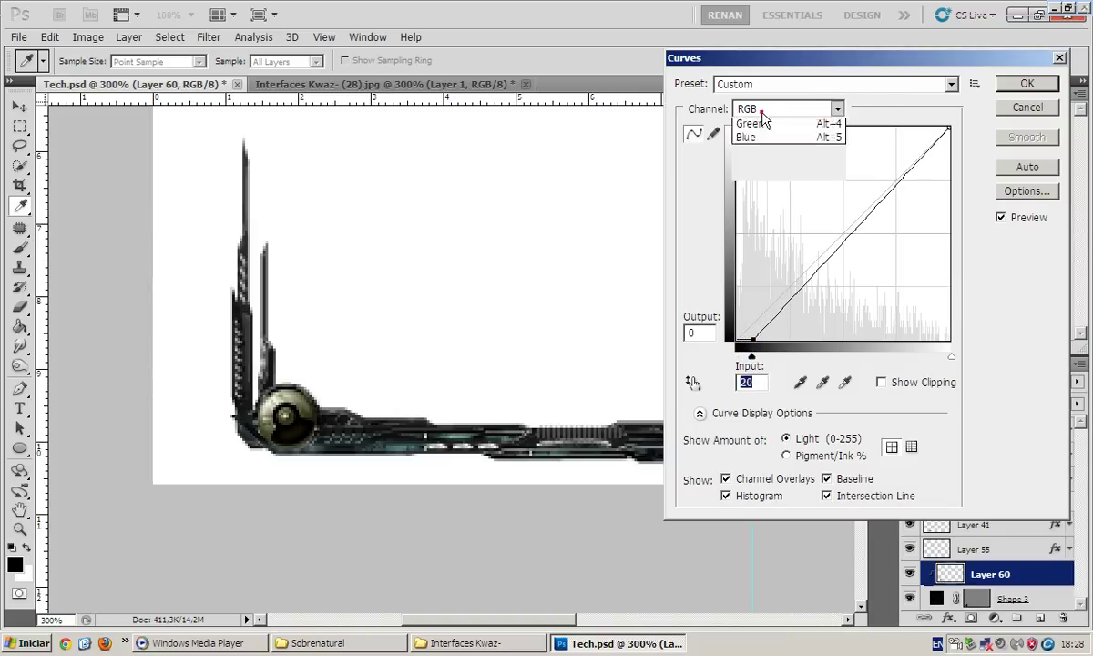
click(760, 146)
drag(737, 337, 797, 324)
Rework the green curve, then lift the blue channel's black point to Input 7
click(793, 108)
click(771, 164)
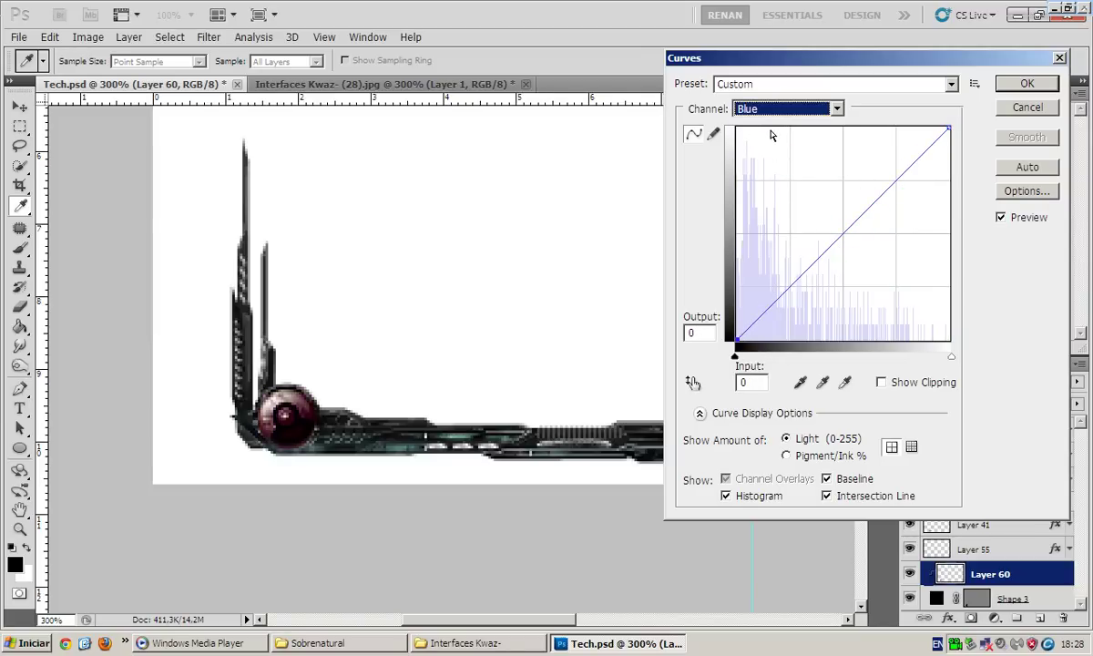
click(778, 109)
click(770, 153)
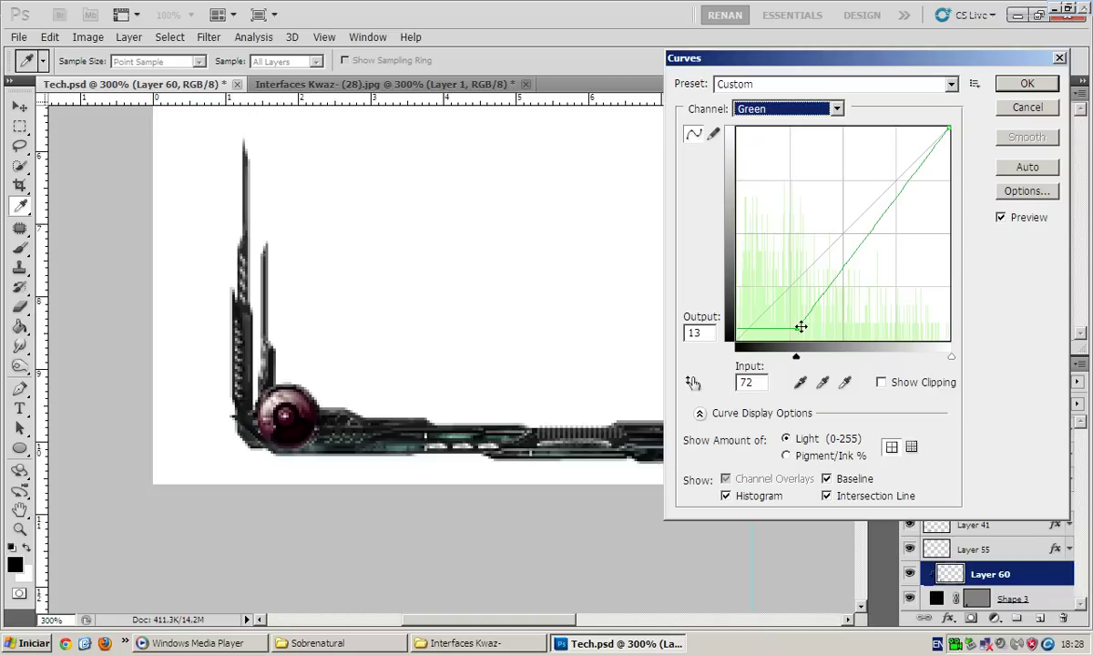
drag(800, 326, 676, 381)
drag(740, 342, 736, 340)
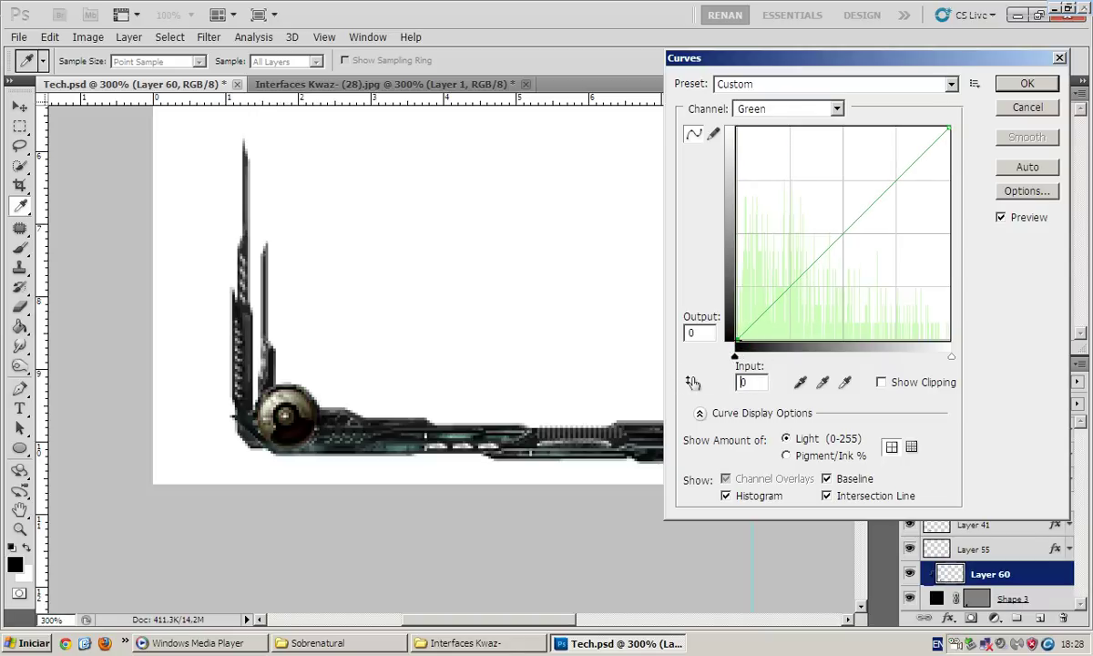
click(776, 109)
click(770, 165)
mouse_move(736, 340)
mouse_down()
mouse_move(736, 316)
mouse_move(742, 336)
mouse_up()
Apply the curves adjustment, add Layer 61 and choose a darker teal sampled from the frame
click(1026, 82)
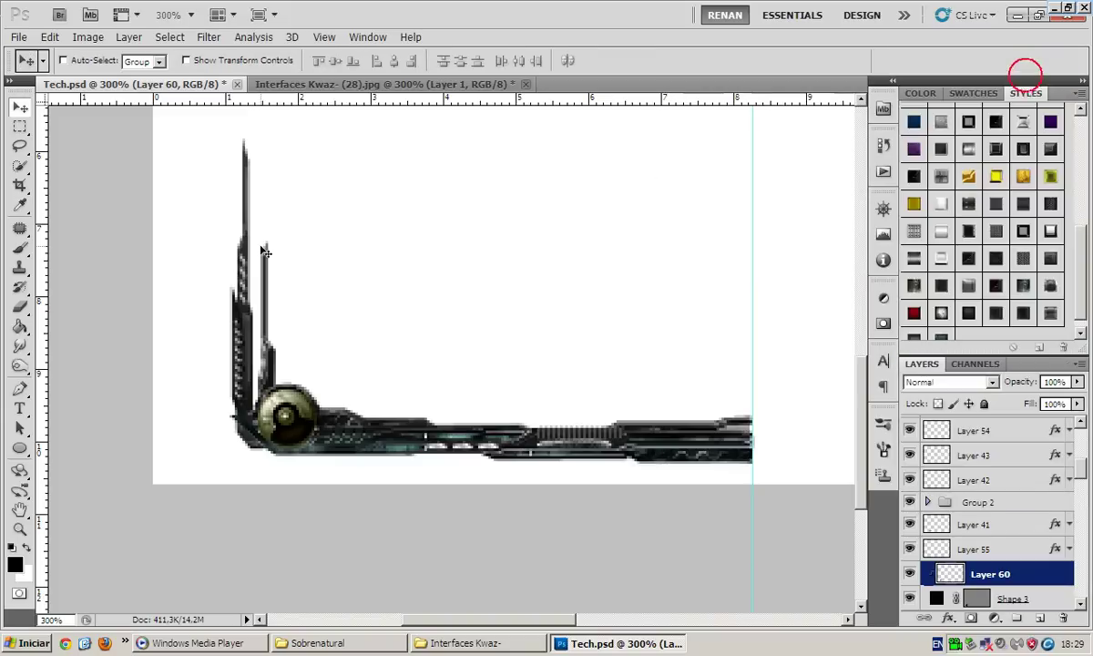
scroll(165, 280, up, 2)
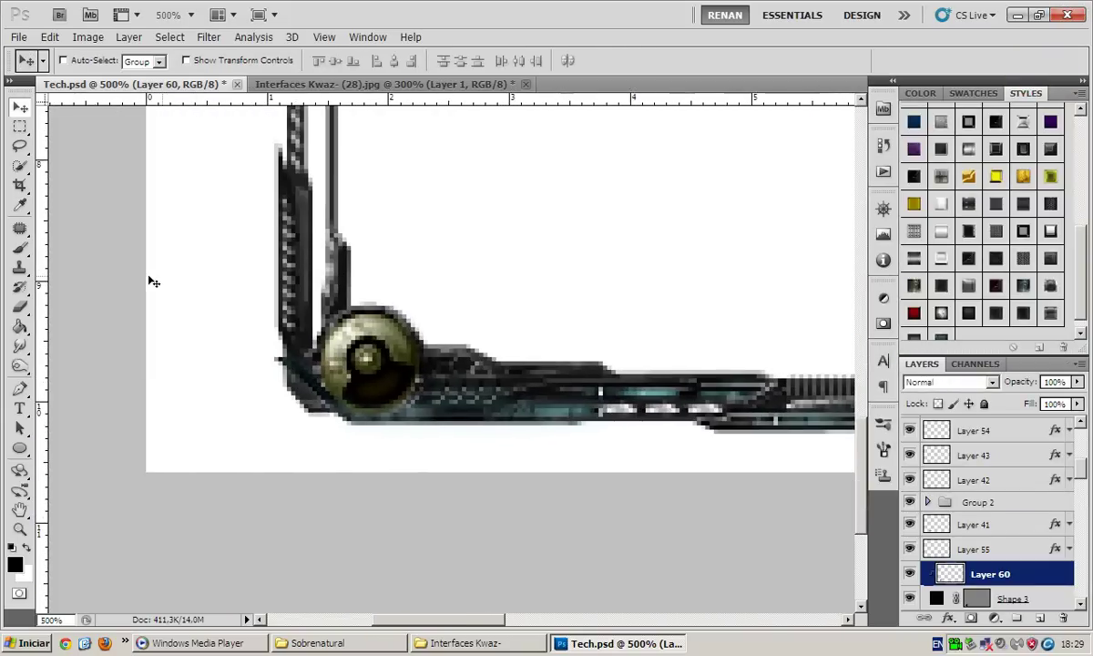
click(1042, 619)
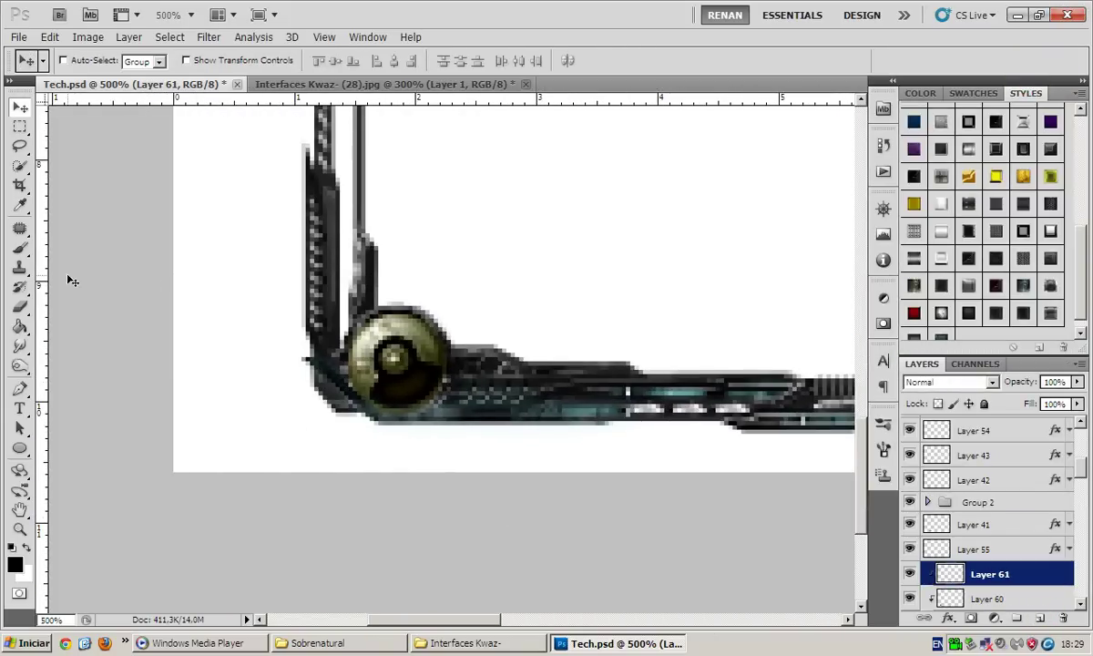
key(b)
scroll(86, 443, right, 2)
click(14, 563)
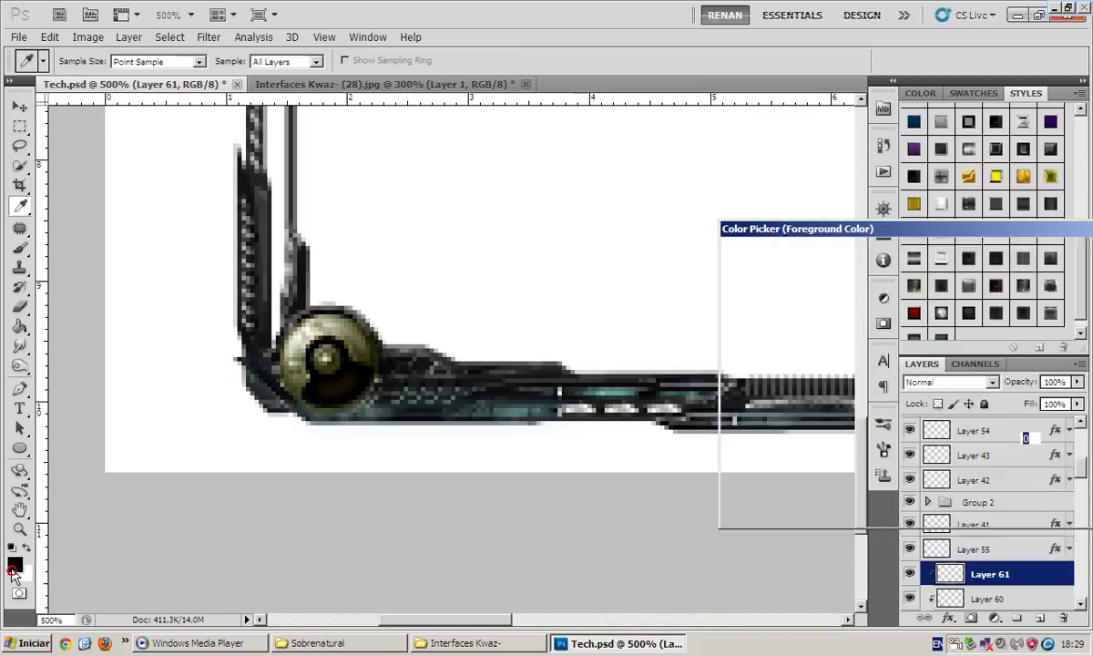
click(513, 408)
click(869, 398)
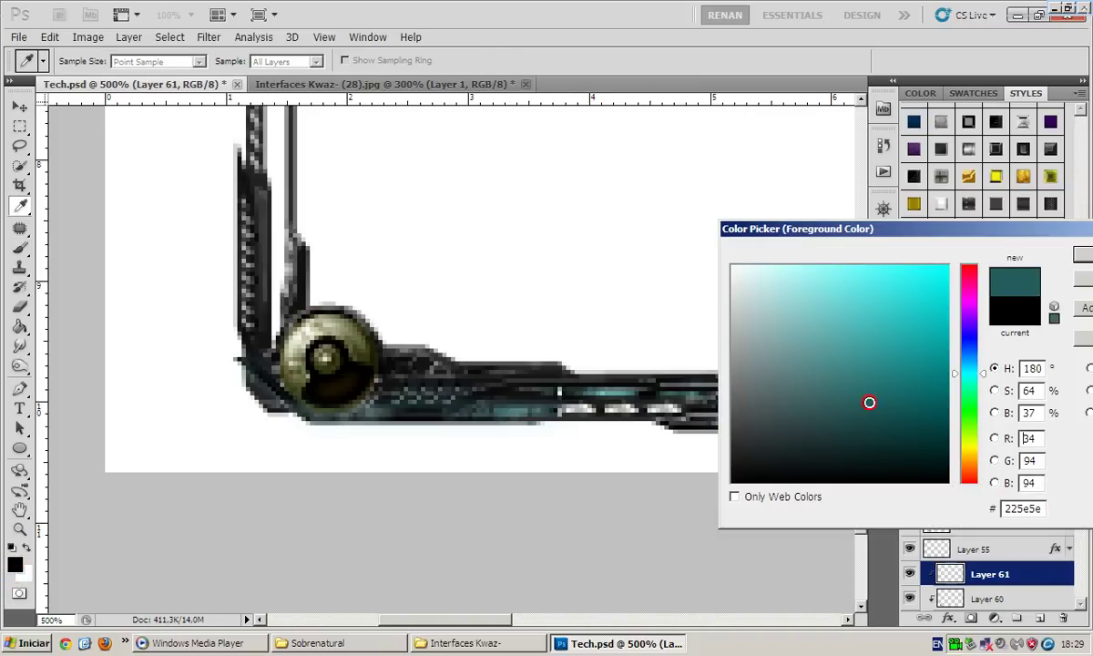
key(Return)
Paint teal over the gear orb with a soft 59px brush and set Layer 61 to Hue blending
right_click(485, 227)
click(549, 261)
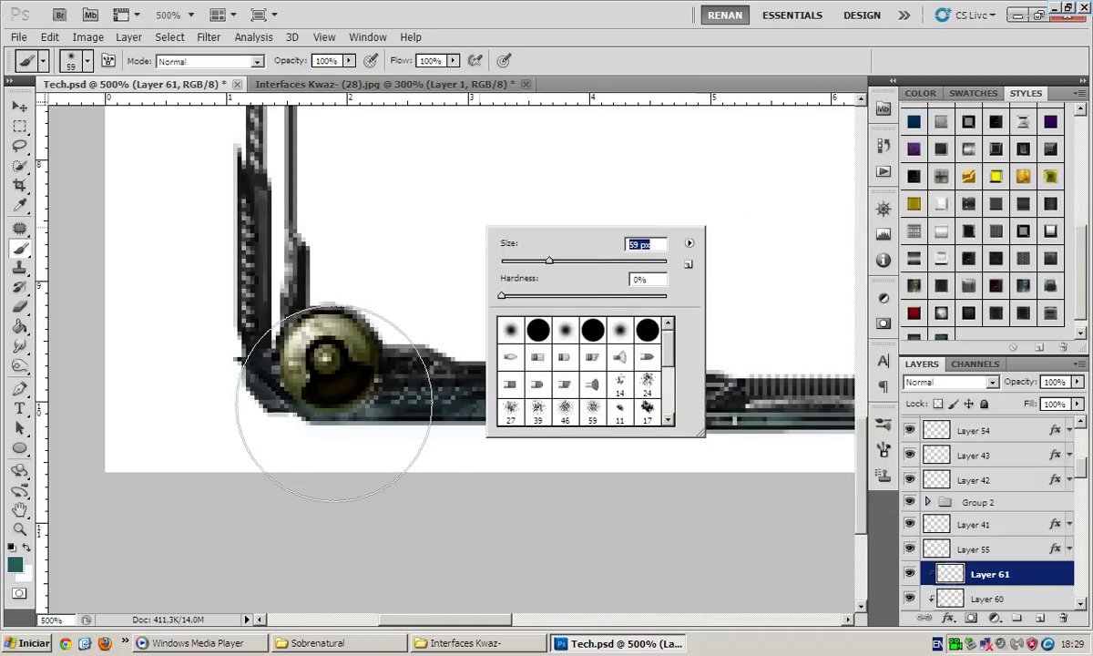
drag(330, 390, 327, 346)
key(v)
click(947, 382)
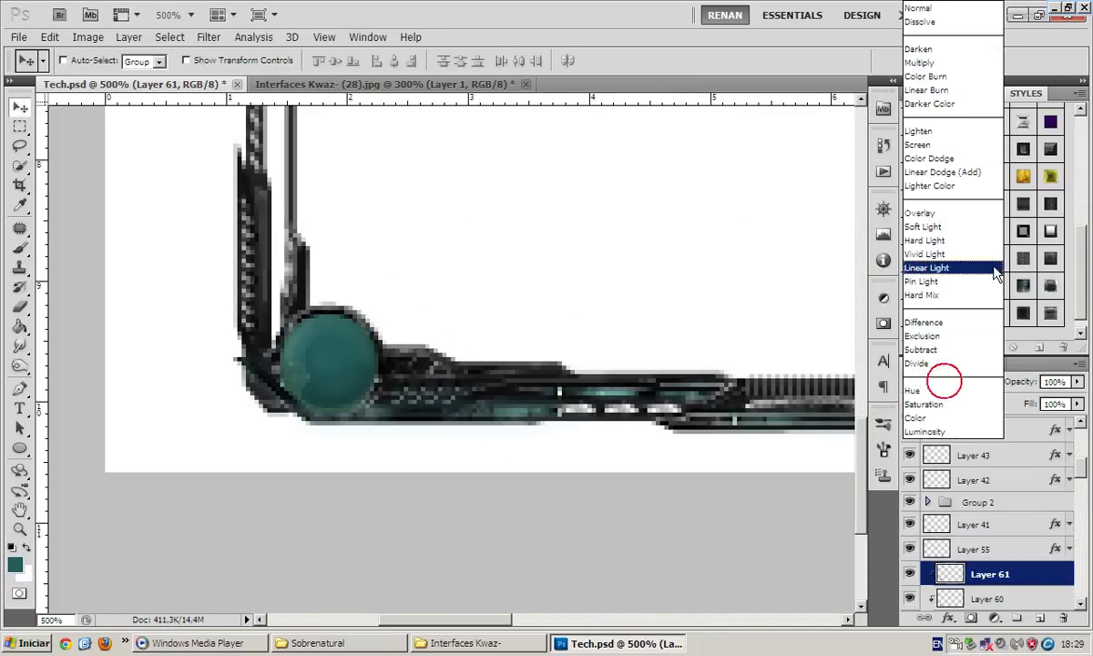
click(915, 389)
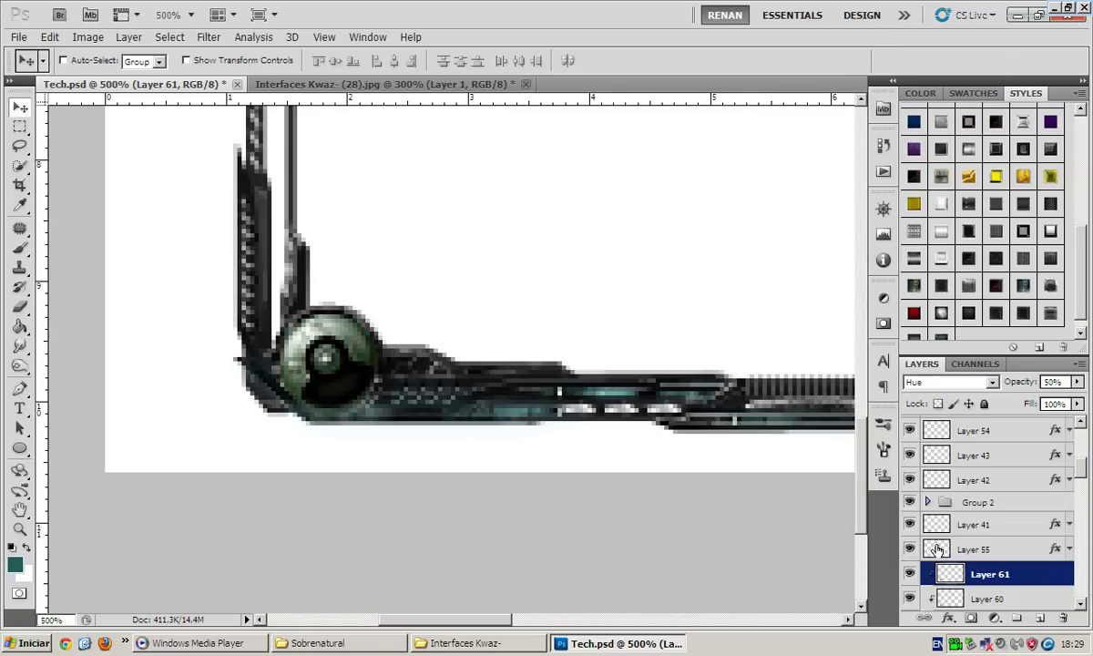
Add Layer 62 and prepare a 33 px brush with white as the painting colour
key(ctrl+shift+alt+n)
click(20, 248)
click(12, 545)
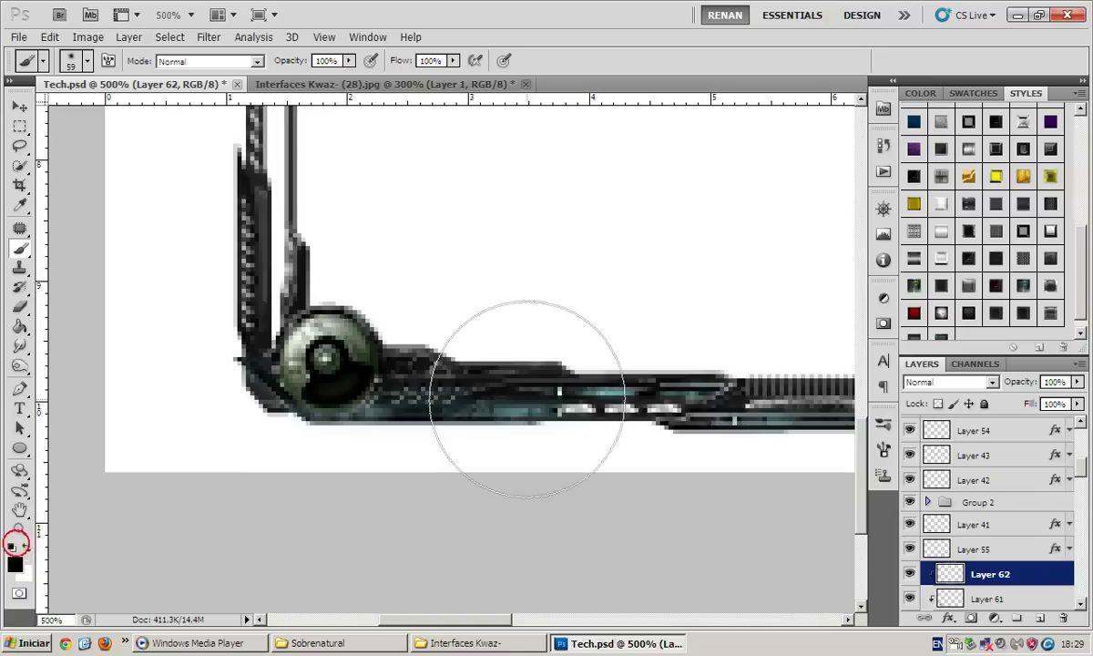
right_click(499, 373)
drag(554, 420, 538, 408)
click(232, 428)
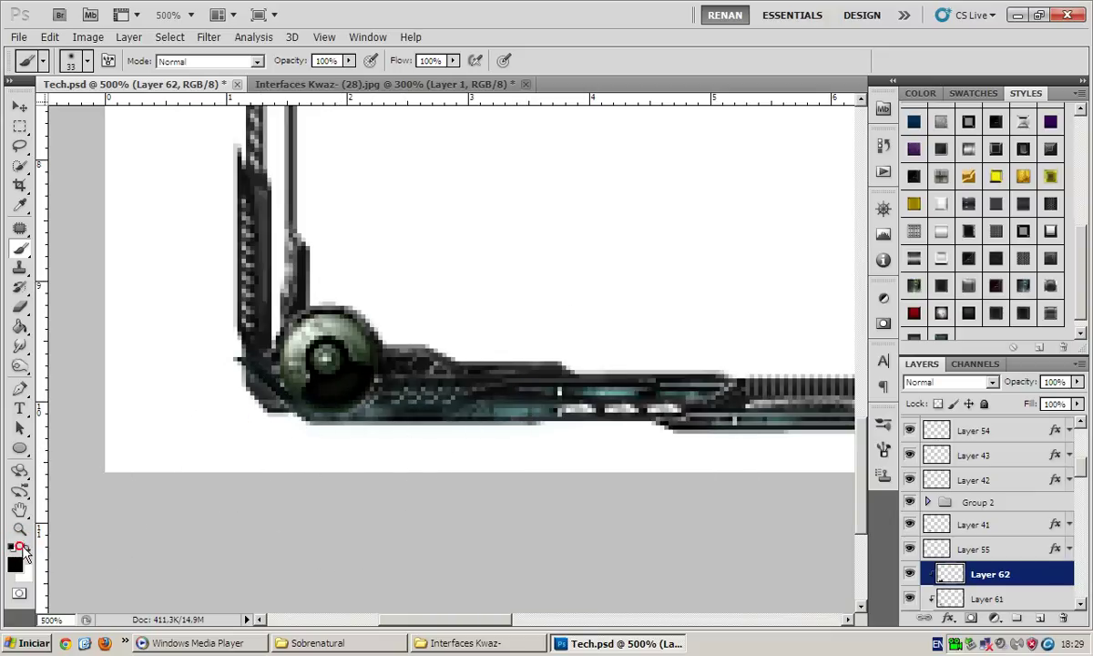
click(26, 547)
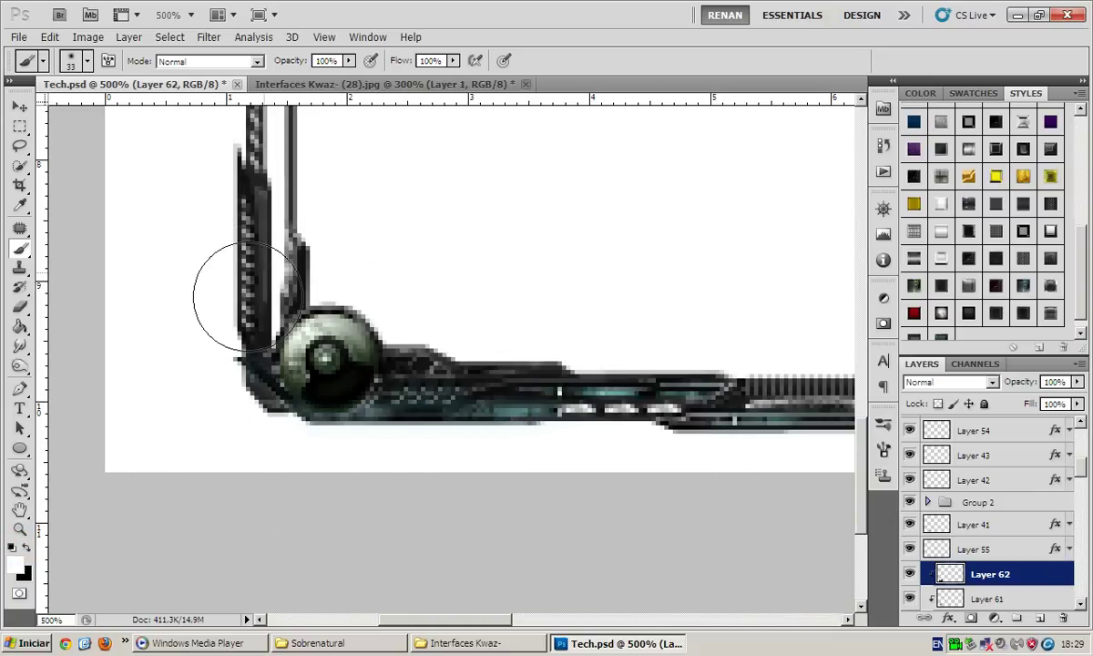
key(v)
scroll(980, 544, down, 2)
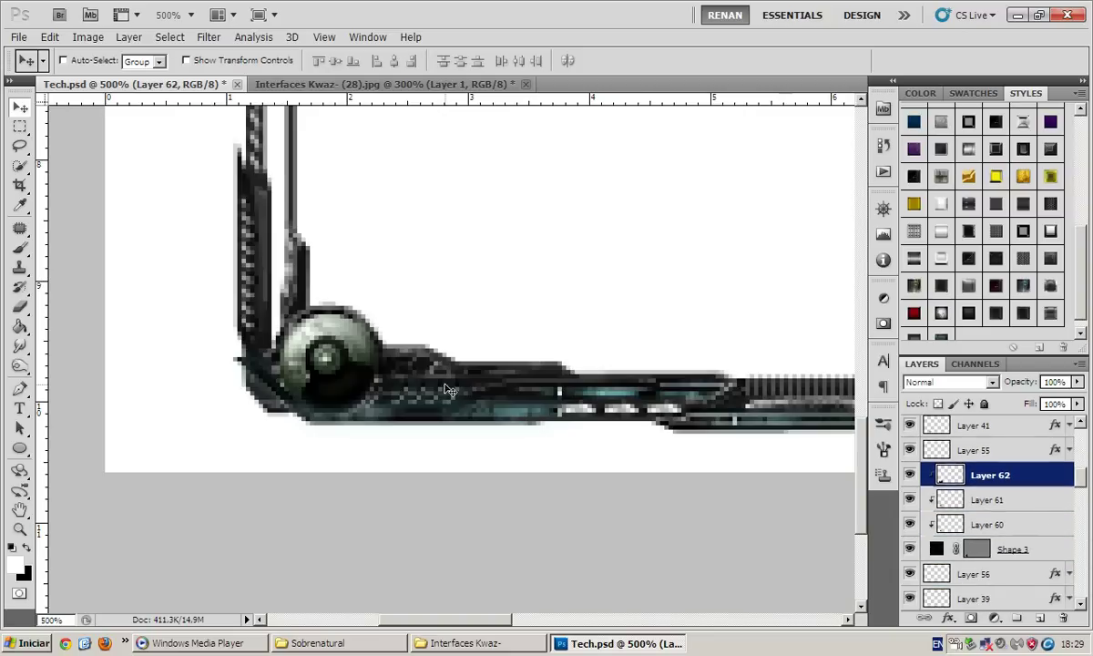
Select Layer 32 and start a Pen path at the top of the wing strip
click(997, 573)
scroll(1001, 575, down, 5)
scroll(1001, 575, down, 1)
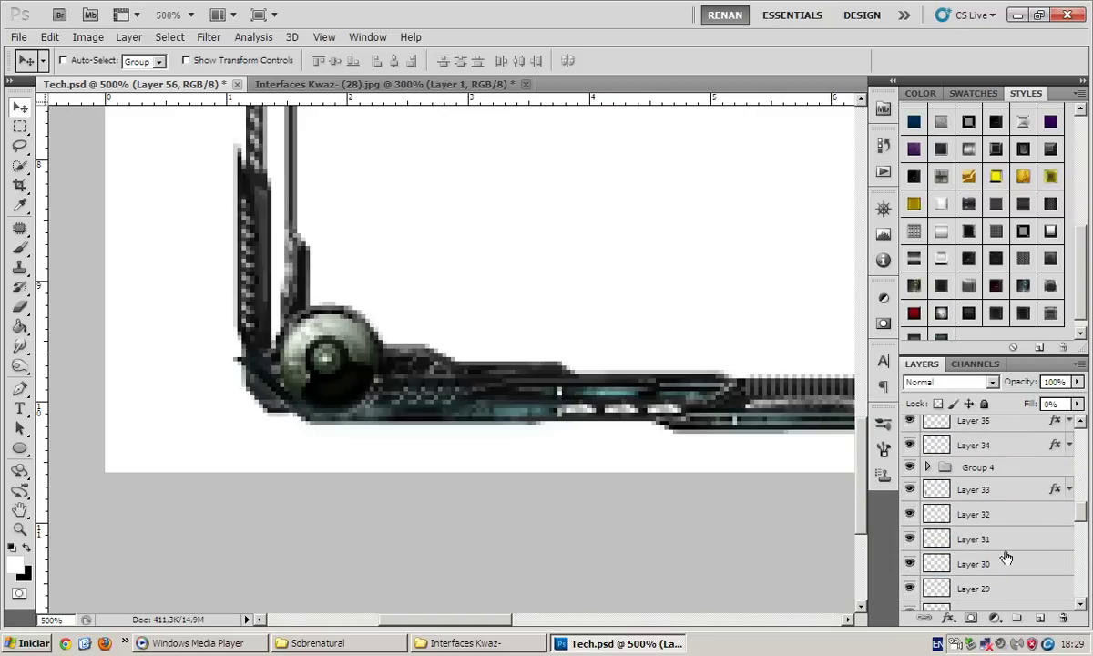
click(997, 524)
scroll(455, 364, up, 5)
scroll(456, 365, left, 2)
click(20, 383)
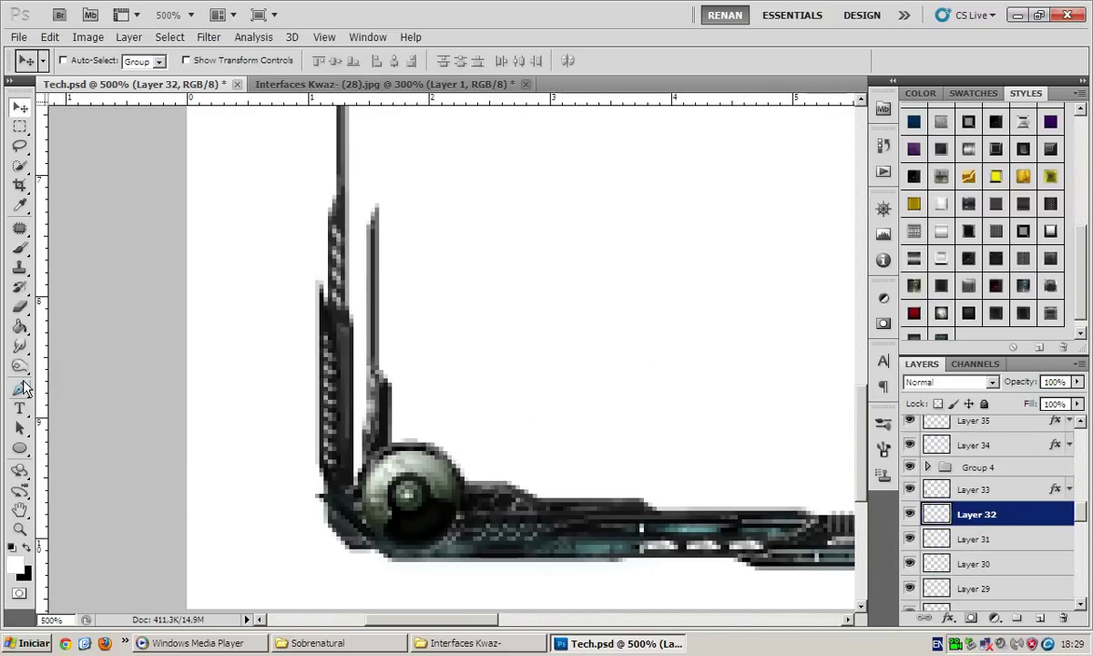
scroll(302, 382, up, 1)
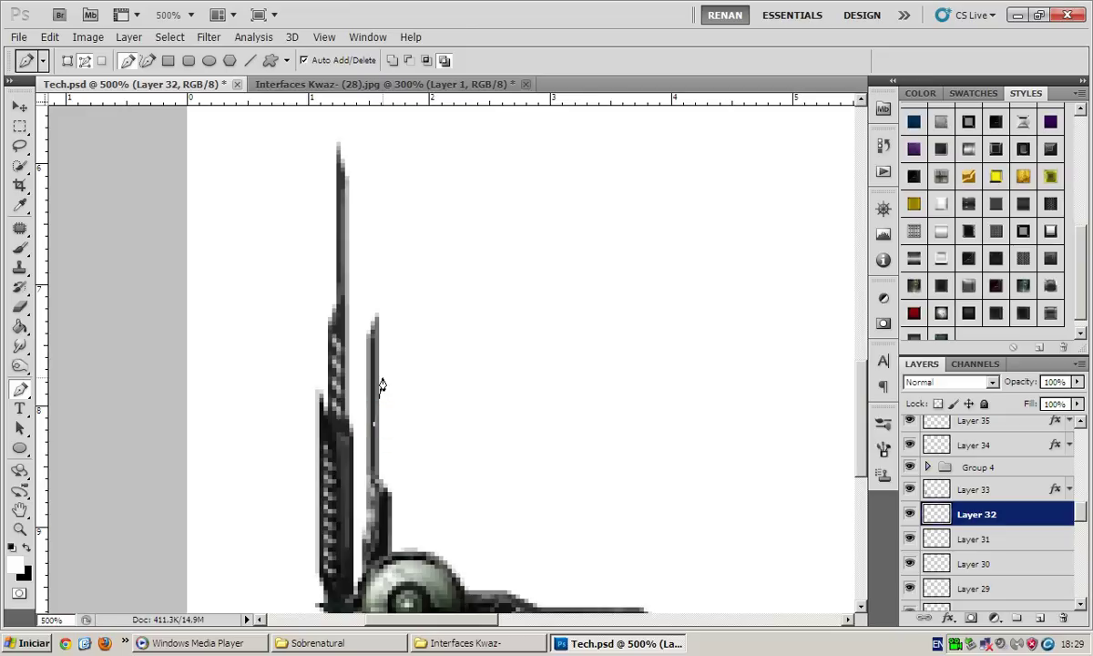
click(378, 371)
scroll(378, 371, up, 2)
drag(382, 375, 376, 369)
click(376, 363)
click(361, 398)
Trace the strip outline down the vertical wing and close the path
scroll(362, 398, down, 1)
scroll(361, 398, down, 1)
click(360, 420)
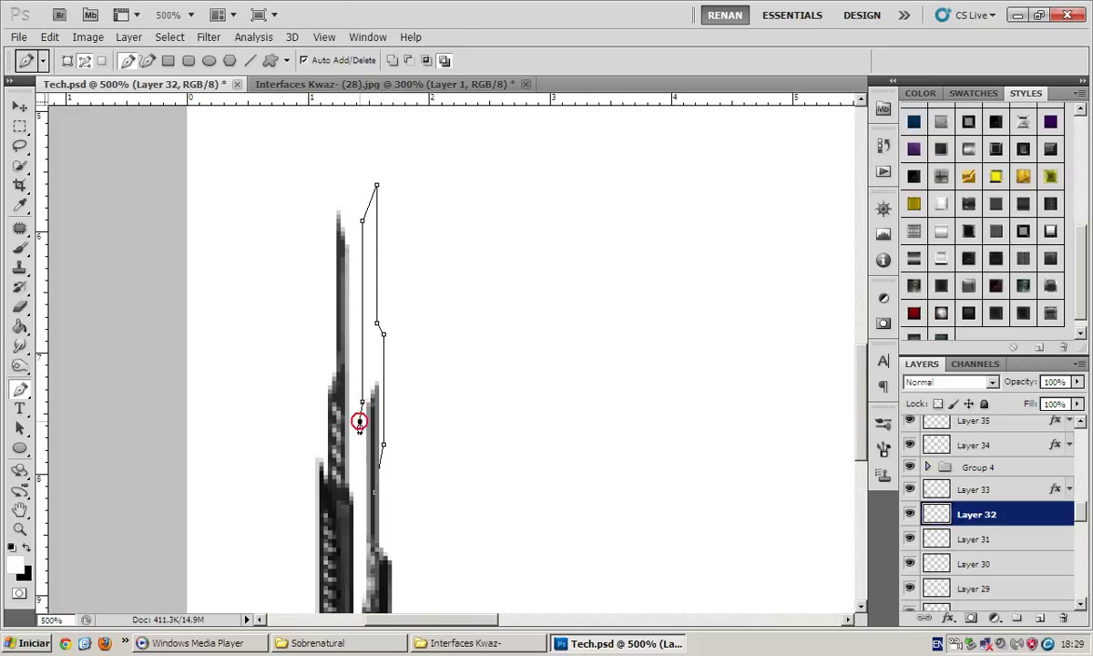
scroll(360, 421, down, 2)
click(360, 420)
click(346, 451)
click(346, 542)
click(367, 519)
Fill the strip path and give Layer 32 a darker metal style preset
right_click(428, 293)
click(464, 377)
key(Return)
click(968, 312)
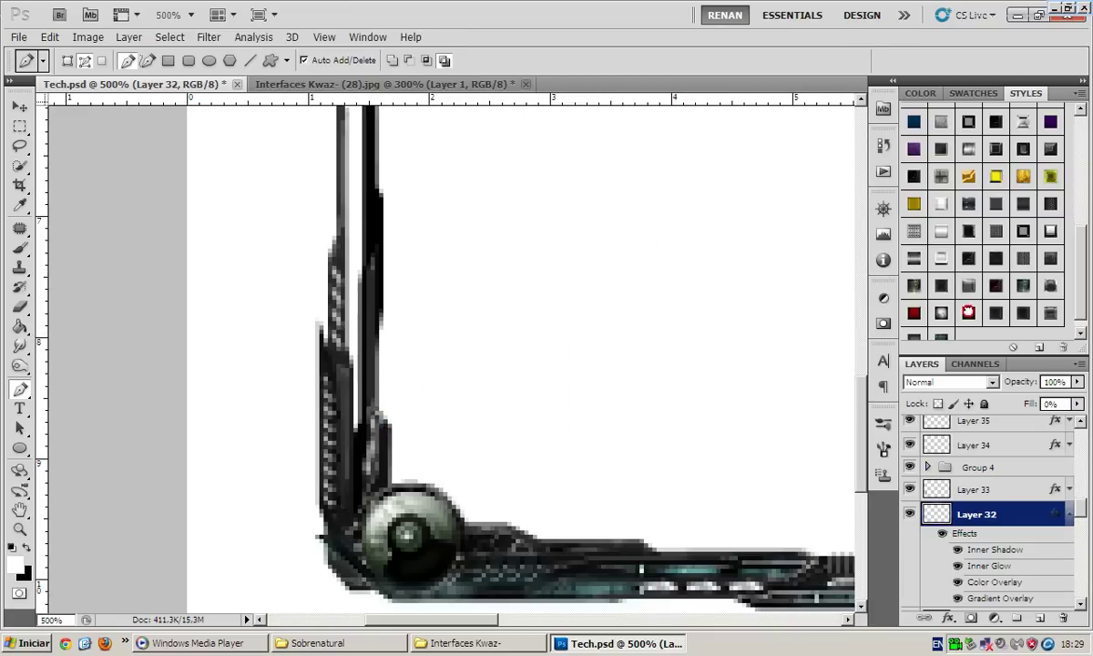
click(1068, 516)
scroll(420, 347, down, 1)
scroll(756, 308, up, 3)
click(915, 231)
scroll(446, 314, down, 3)
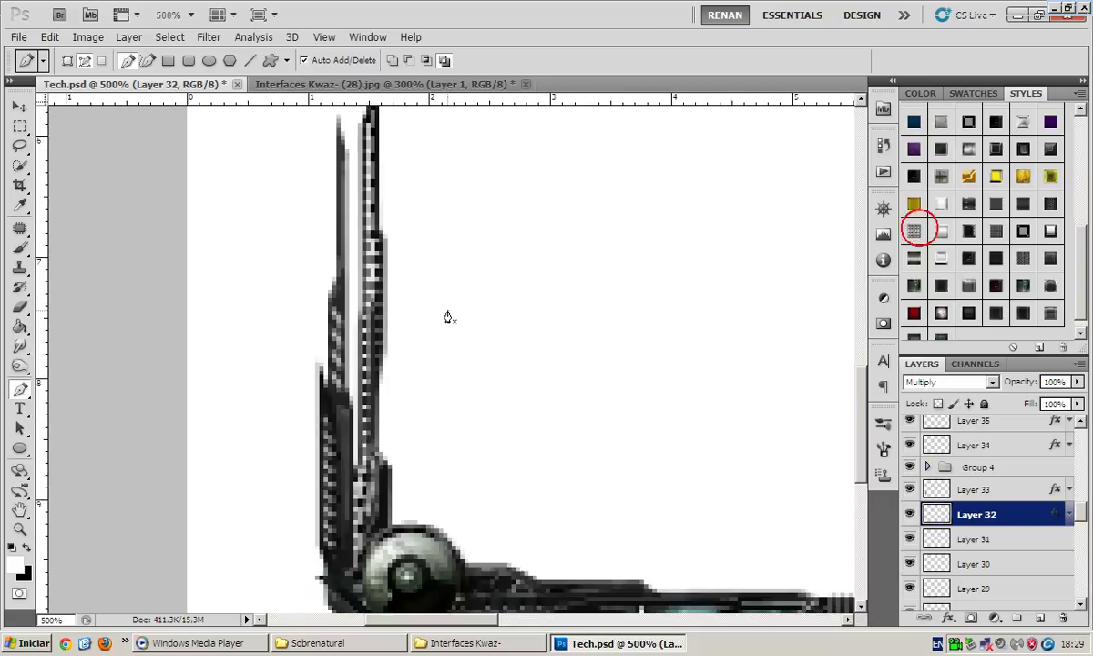
click(942, 208)
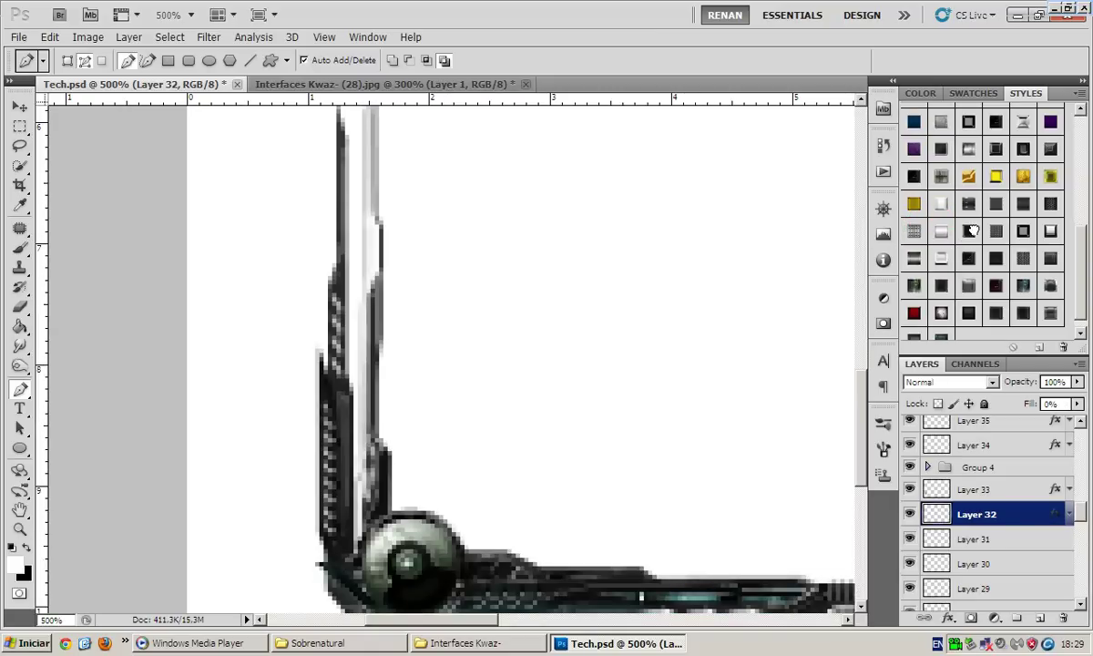
click(914, 225)
scroll(207, 382, up, 2)
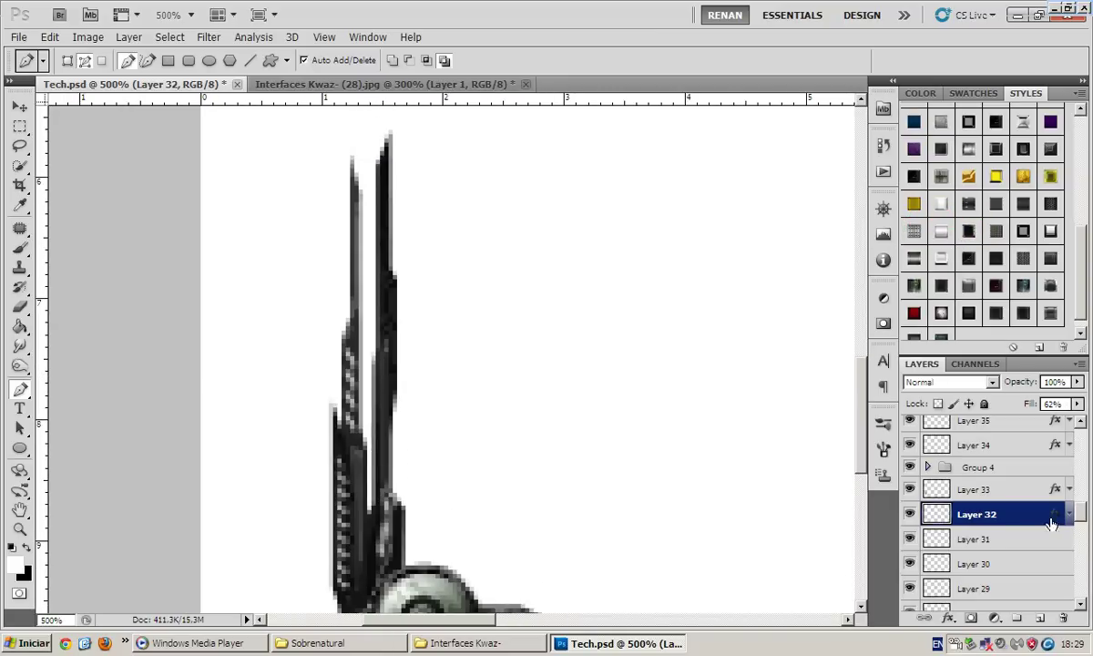
Add Layer 63 with a second filled strip path on the spike, styled with a bevel
click(1042, 620)
click(434, 273)
drag(447, 289, 448, 373)
click(437, 407)
right_click(532, 273)
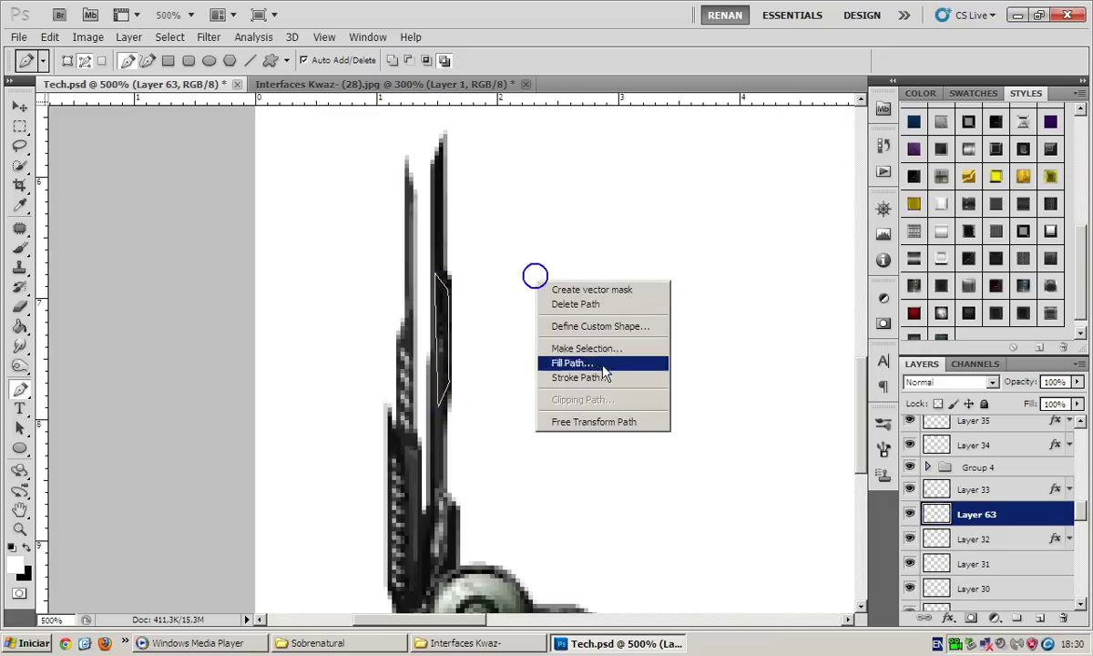
click(593, 360)
key(Return)
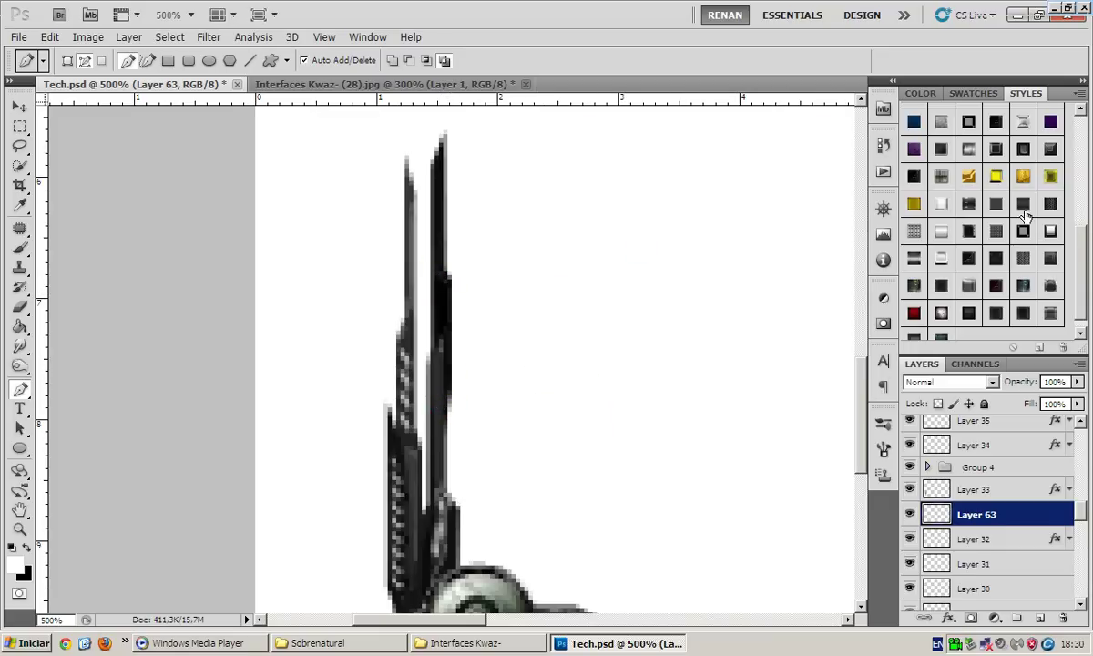
click(941, 149)
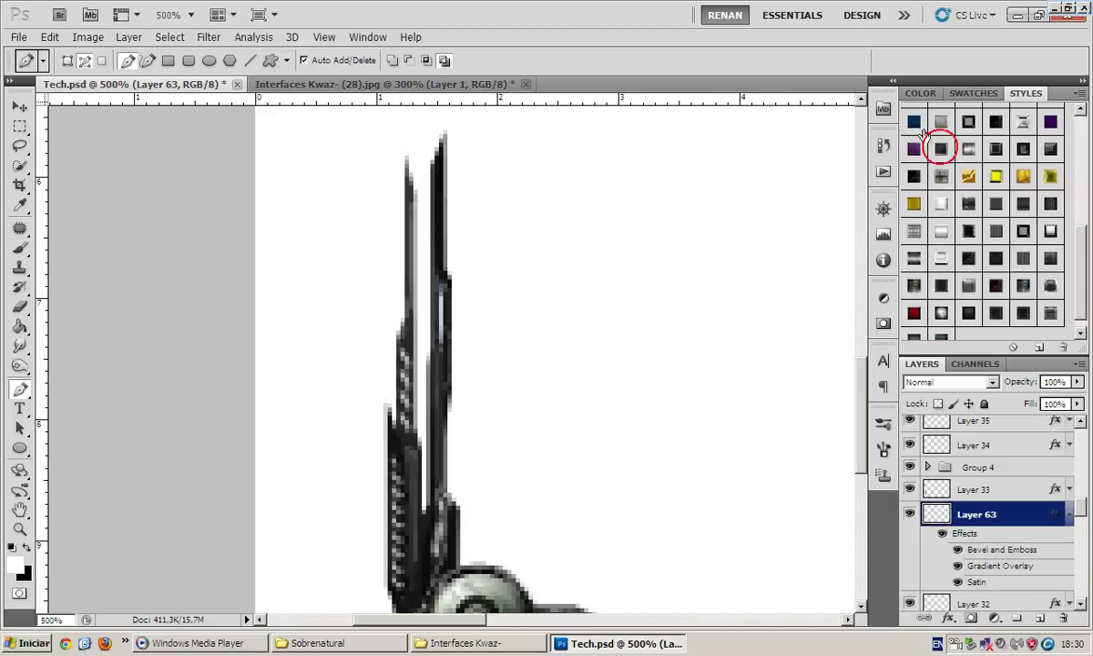
click(1070, 513)
Select Layer 31 and trace the top of a new strip outline along the tall spike
click(1001, 564)
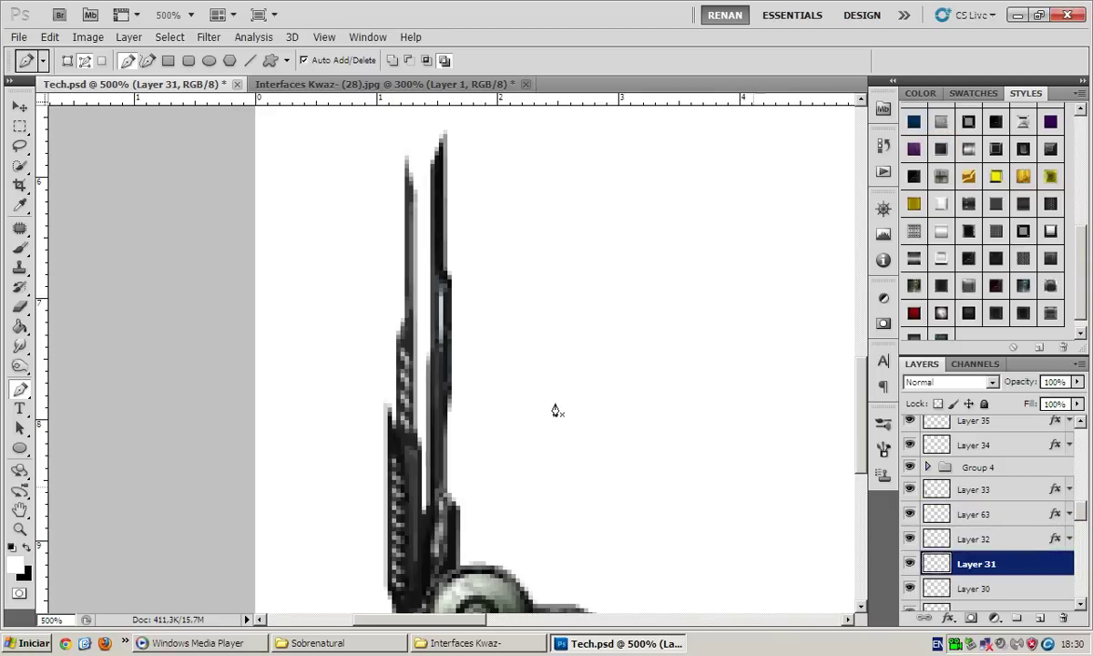
click(404, 276)
scroll(402, 270, up, 4)
click(403, 269)
scroll(403, 269, up, 2)
scroll(405, 266, up, 3)
click(402, 256)
scroll(400, 246, up, 2)
scroll(401, 250, up, 2)
click(400, 248)
click(435, 226)
scroll(437, 273, up, 3)
scroll(441, 319, up, 3)
scroll(440, 323, down, 4)
key(ctrl+z)
scroll(436, 346, down, 1)
Trace the strip down its edges, close the outline and fill it with dark colour
click(412, 376)
scroll(415, 377, down, 3)
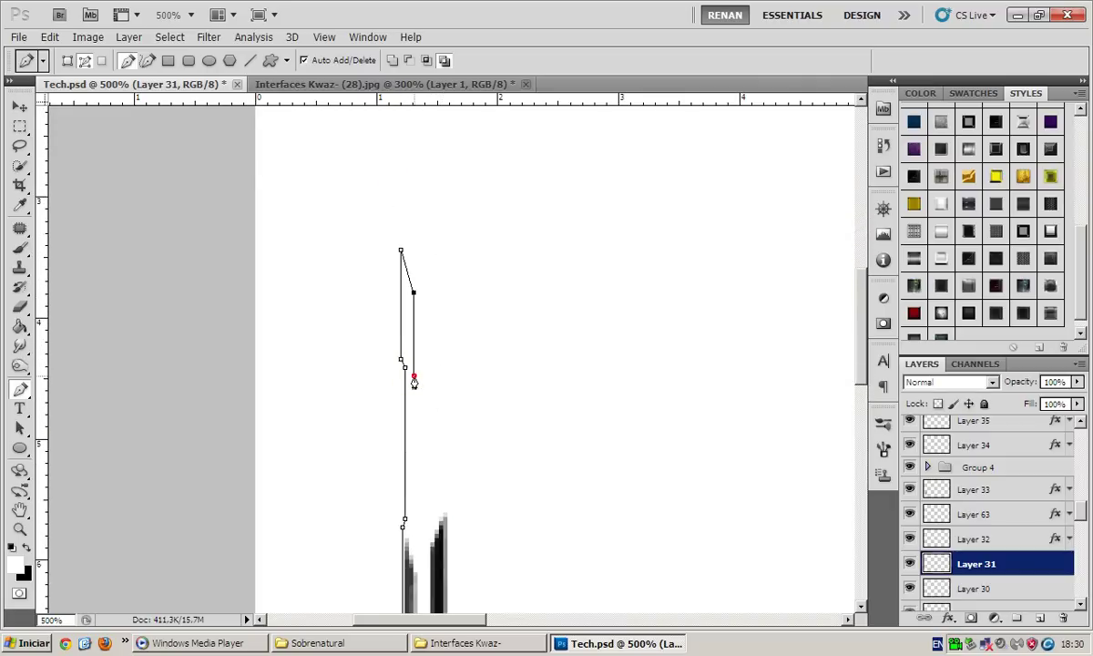
scroll(419, 383, down, 7)
click(418, 385)
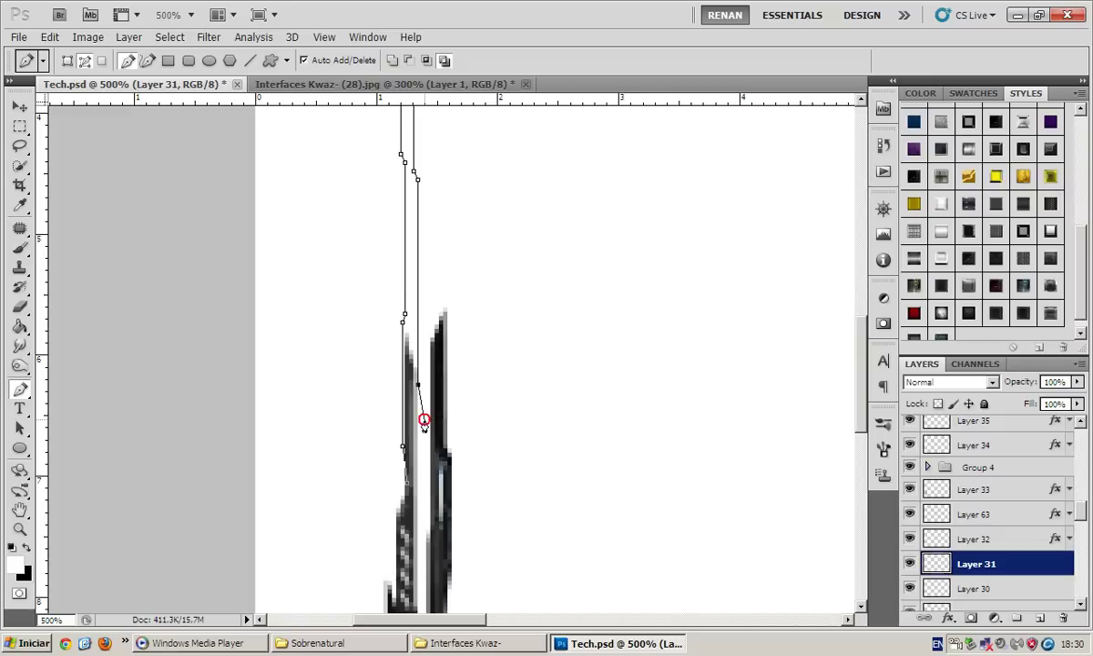
click(423, 419)
scroll(424, 420, down, 4)
click(439, 442)
click(434, 547)
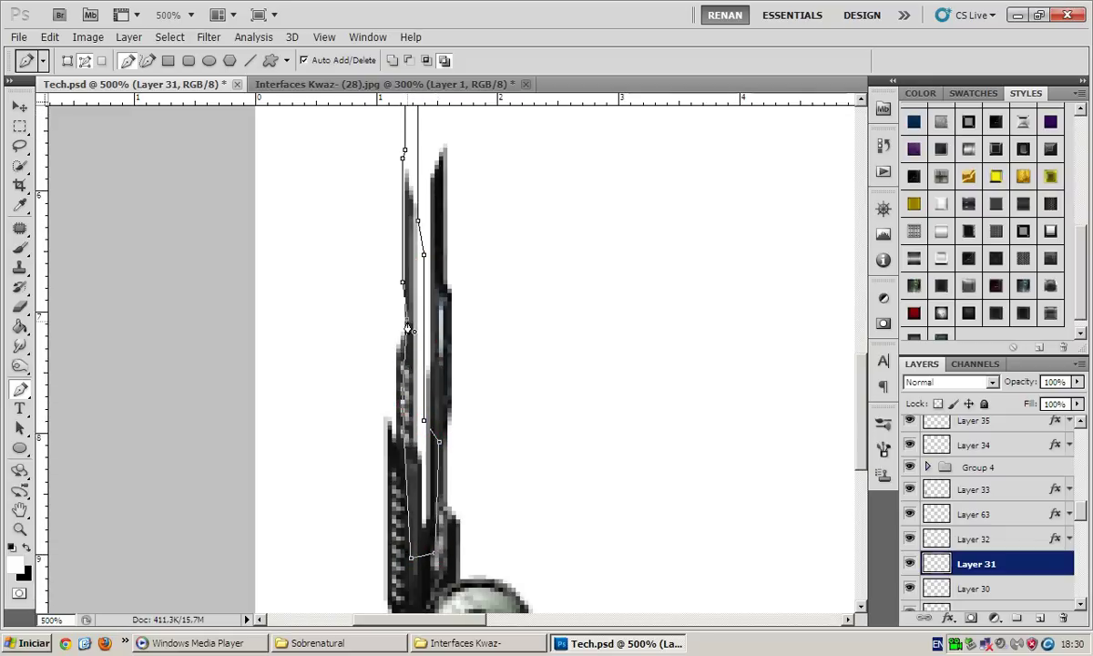
click(403, 282)
right_click(415, 259)
click(460, 341)
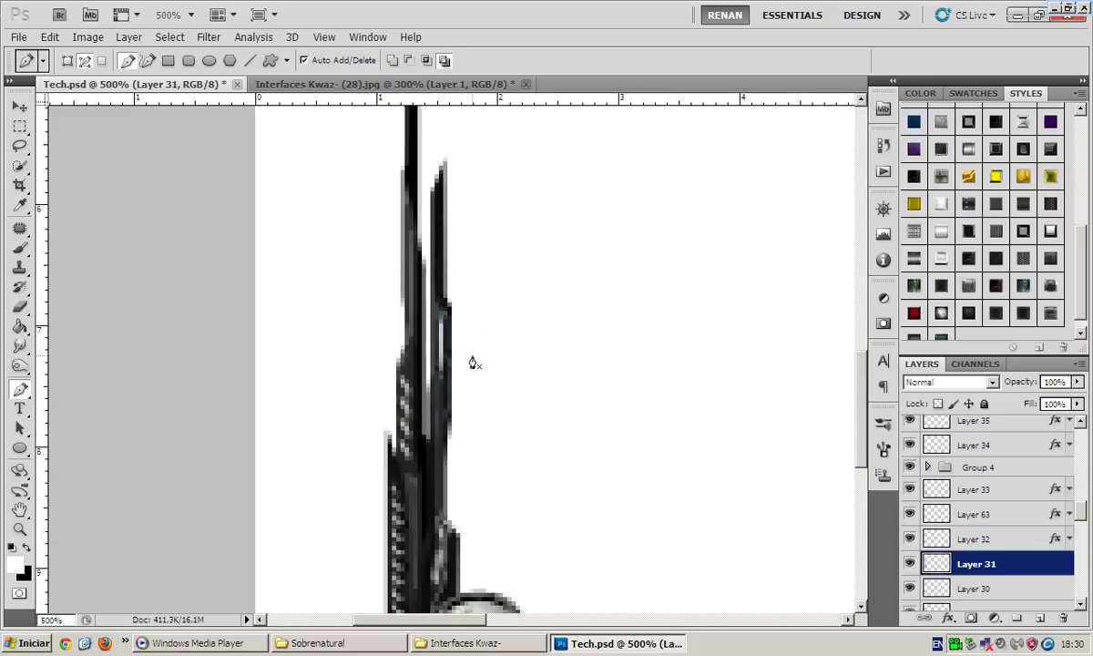
Give Layer 31 an inner-shadow metallic style, then select Layer 30
click(1021, 286)
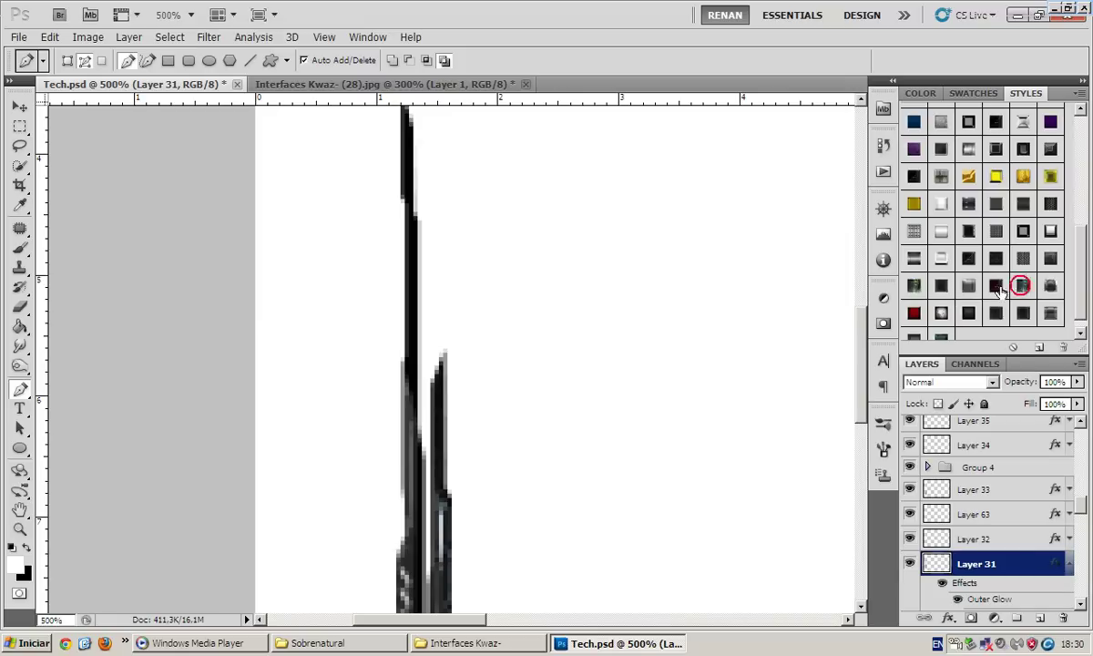
click(988, 204)
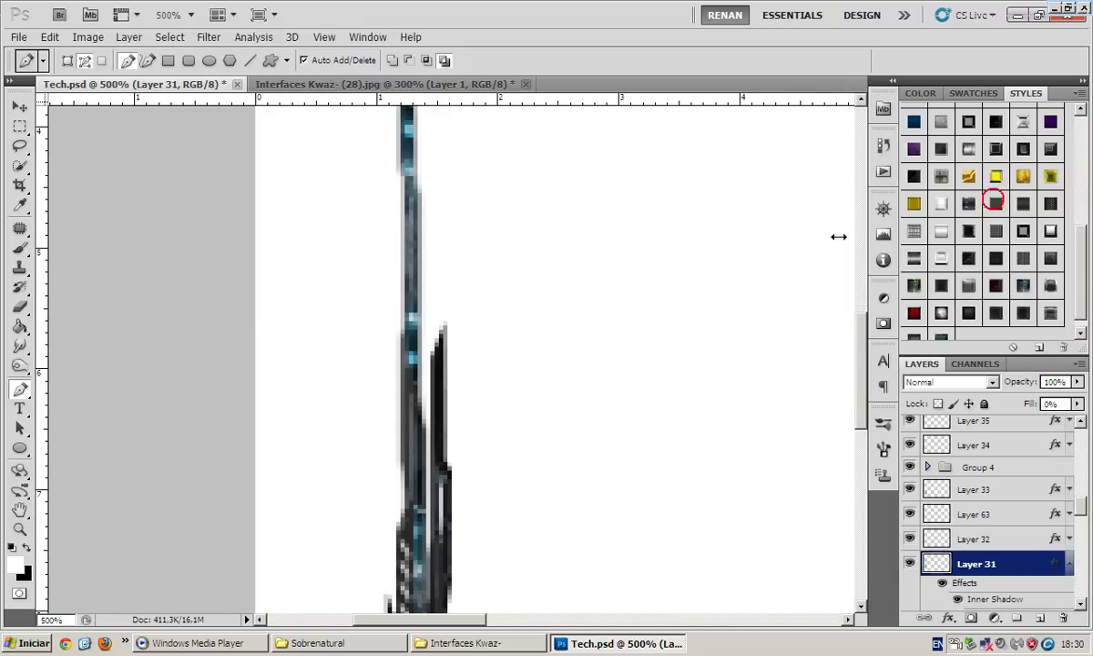
scroll(553, 285, down, 2)
scroll(560, 280, up, 3)
scroll(558, 282, up, 3)
scroll(558, 283, down, 3)
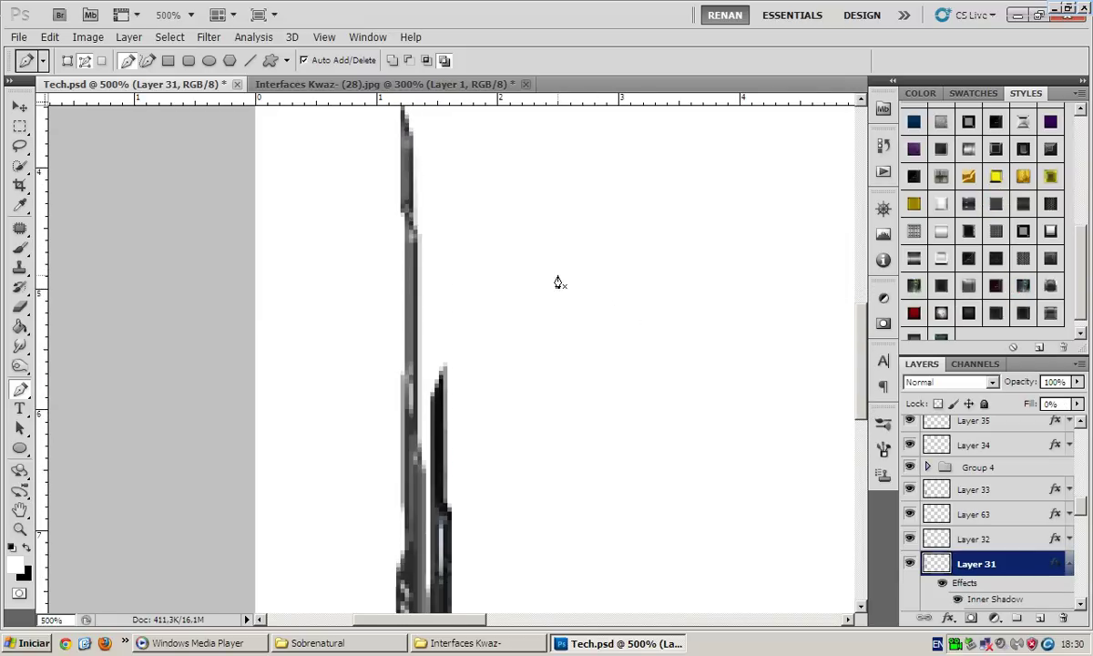
click(1069, 564)
click(976, 588)
Begin a Pen outline of the angled bar on Layer 30, up to its top
scroll(361, 352, down, 1)
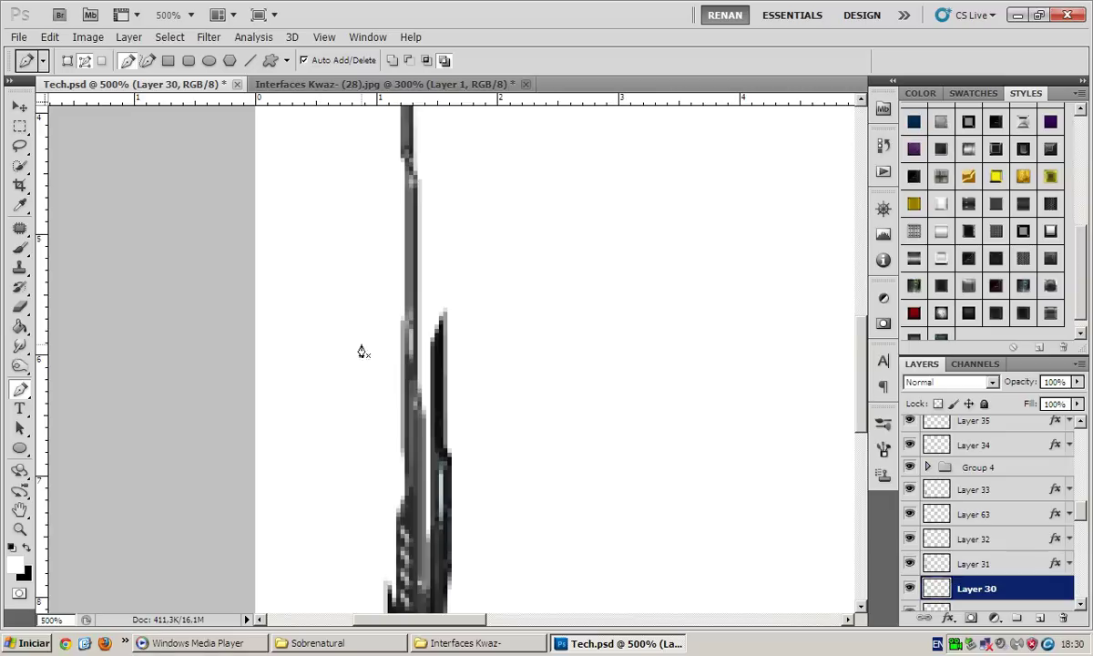
drag(443, 420, 464, 367)
scroll(451, 386, up, 2)
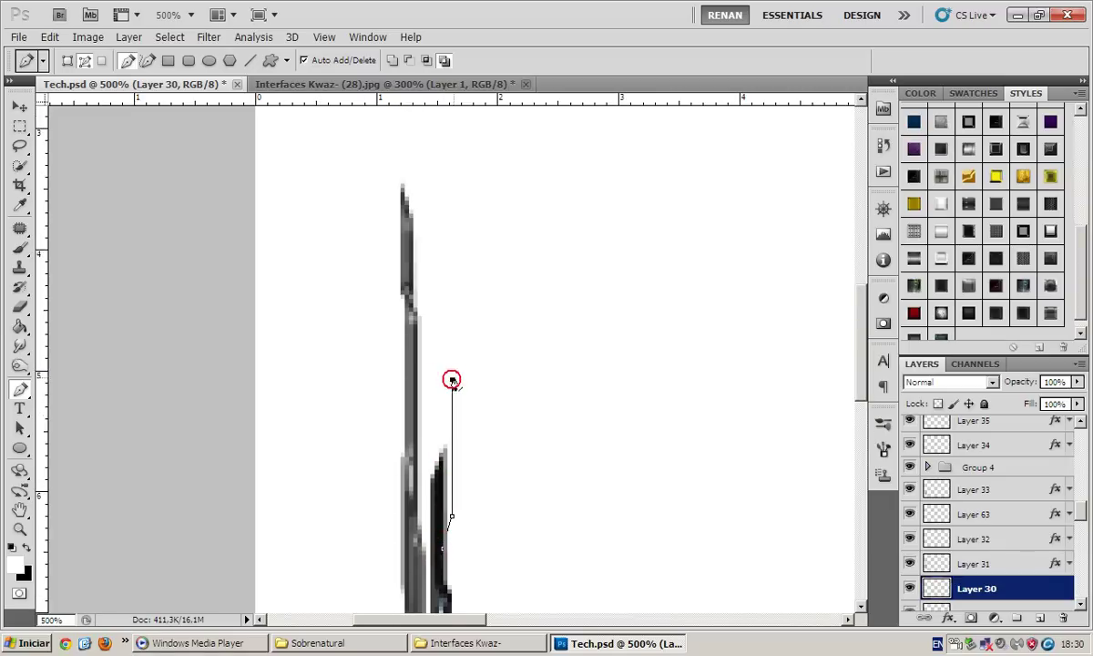
scroll(464, 367, up, 1)
click(465, 365)
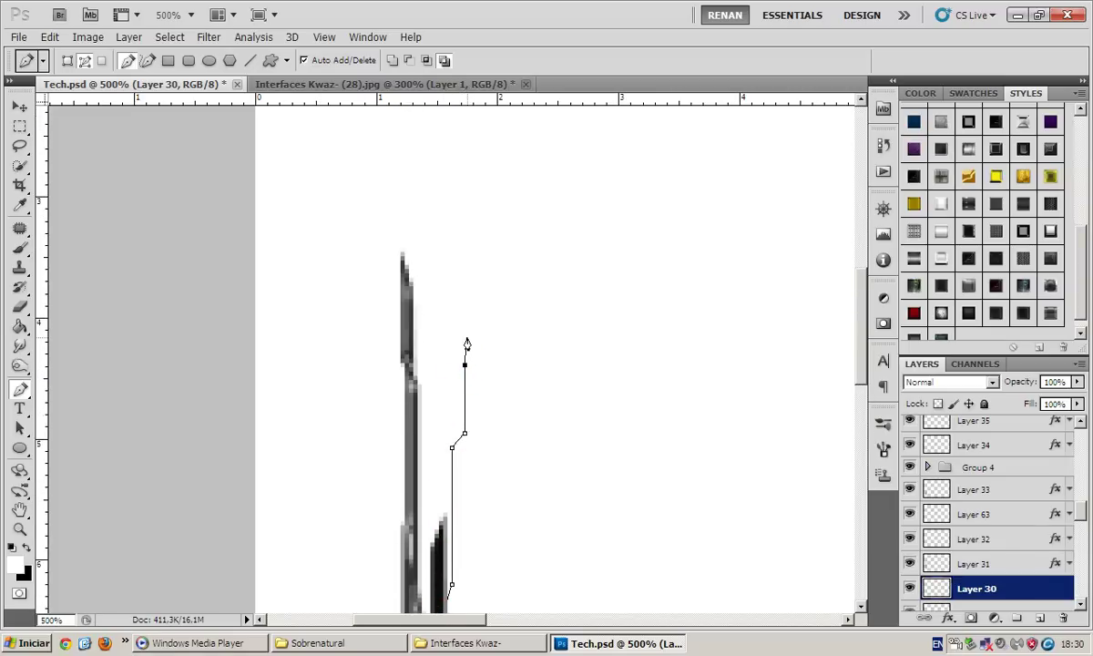
click(463, 302)
scroll(464, 302, up, 1)
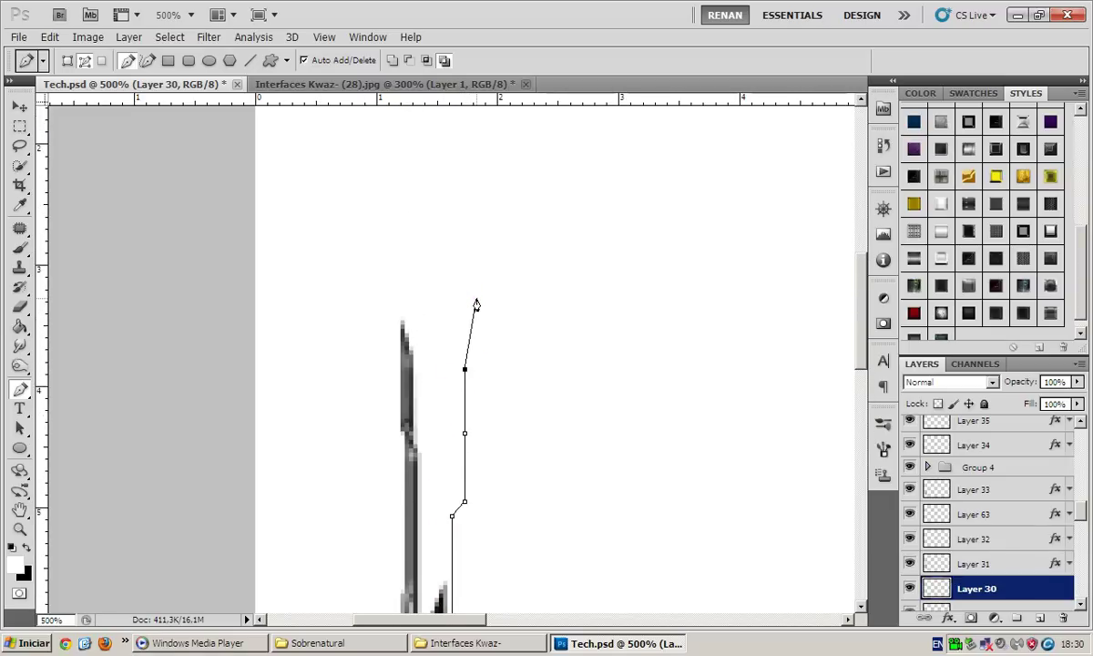
click(470, 354)
scroll(470, 355, up, 1)
scroll(470, 355, up, 1)
click(469, 354)
click(465, 386)
Trace down the bar's other side, close the outline and fill it with black
scroll(455, 400, down, 1)
click(448, 412)
scroll(447, 416, down, 2)
click(449, 414)
click(432, 444)
scroll(431, 446, down, 1)
scroll(431, 446, down, 1)
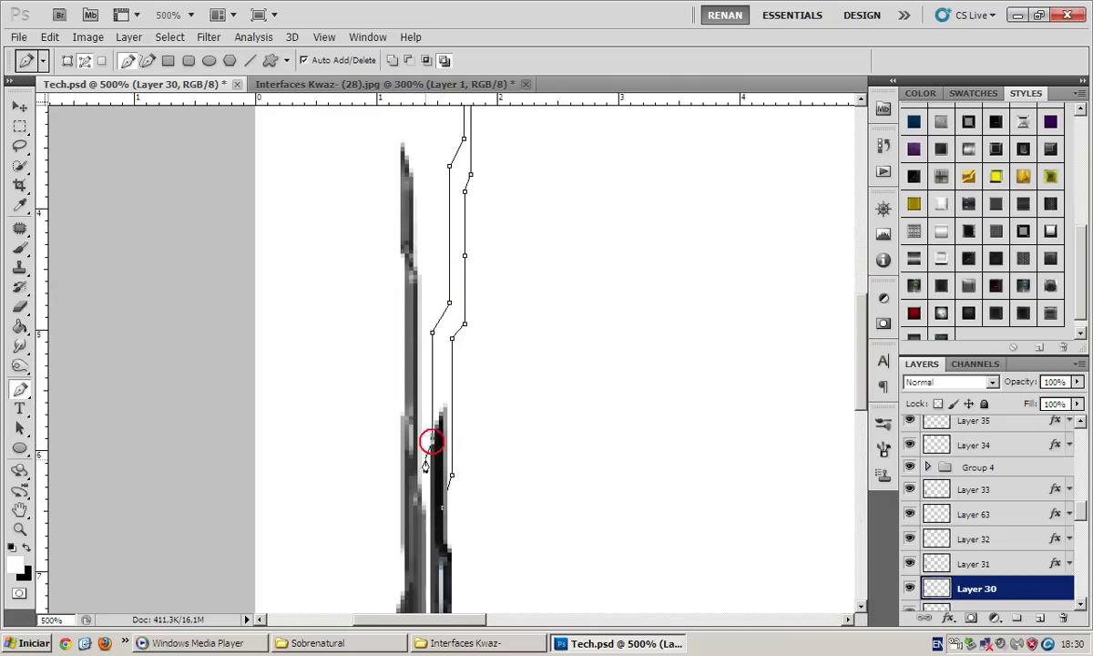
scroll(412, 497, down, 3)
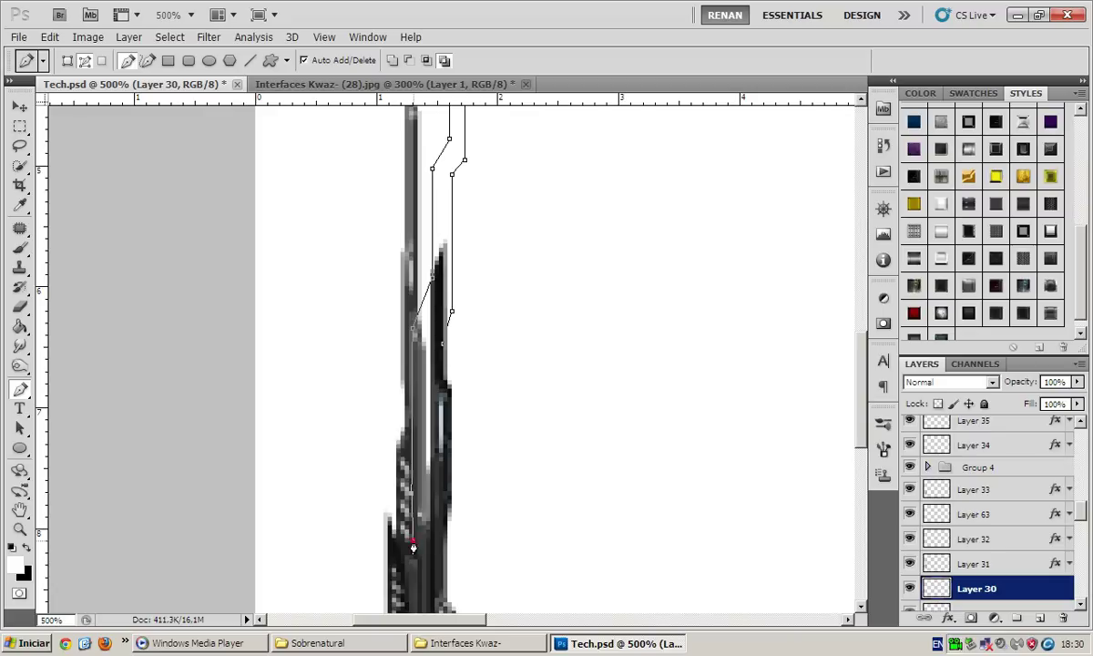
click(442, 344)
right_click(499, 239)
click(536, 314)
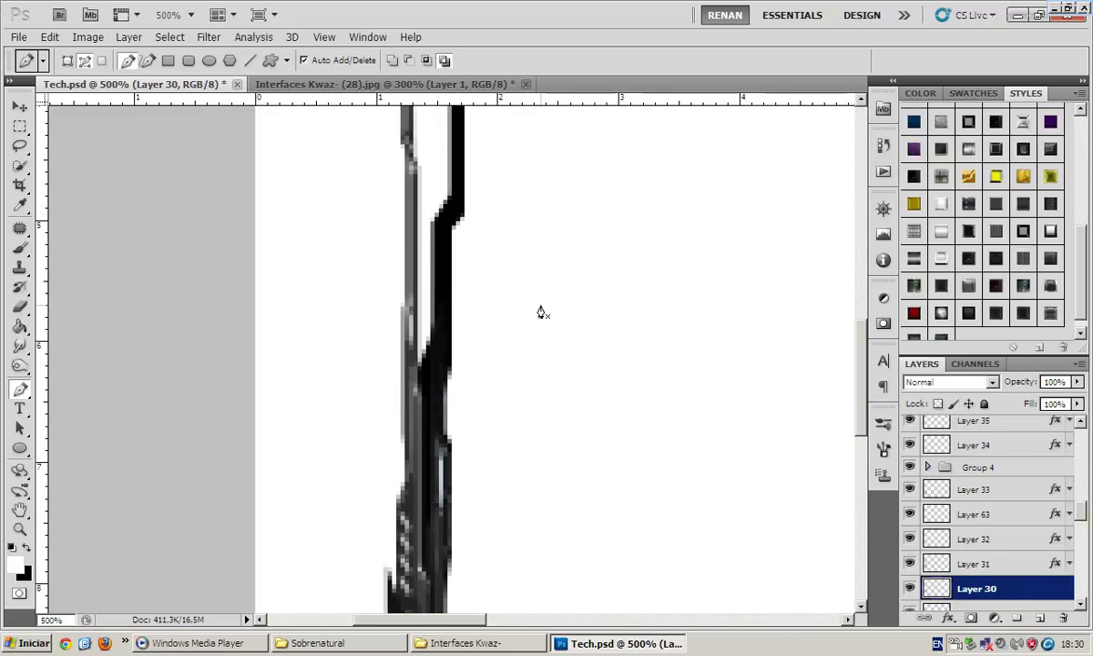
Apply a metallic style swatch to the new bar on Layer 30
click(940, 315)
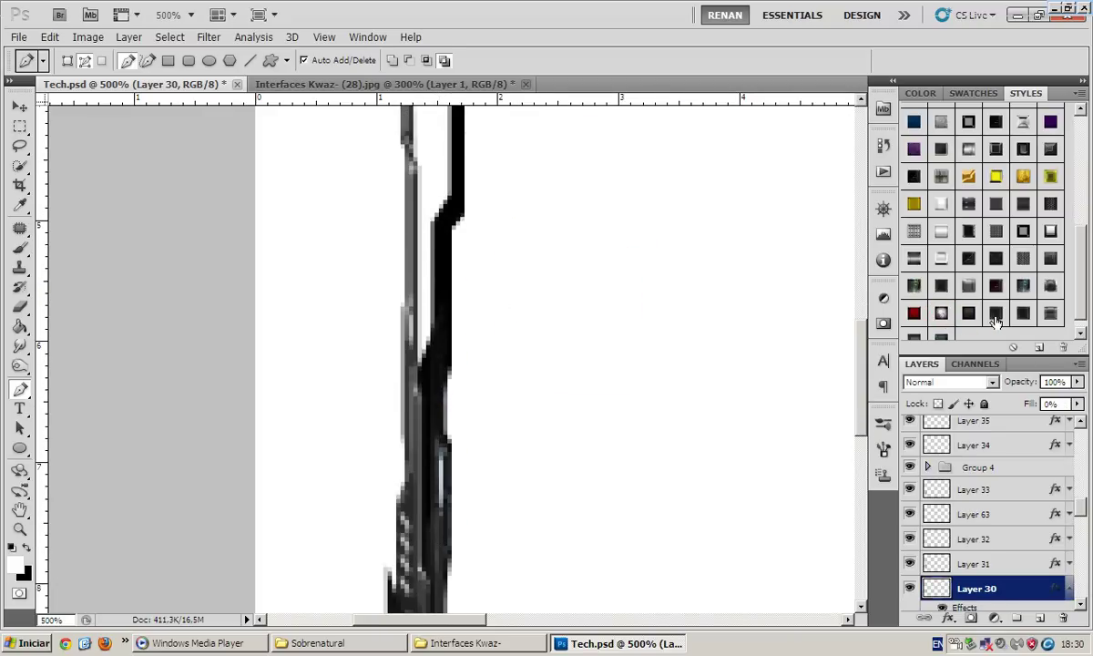
click(995, 313)
click(1023, 313)
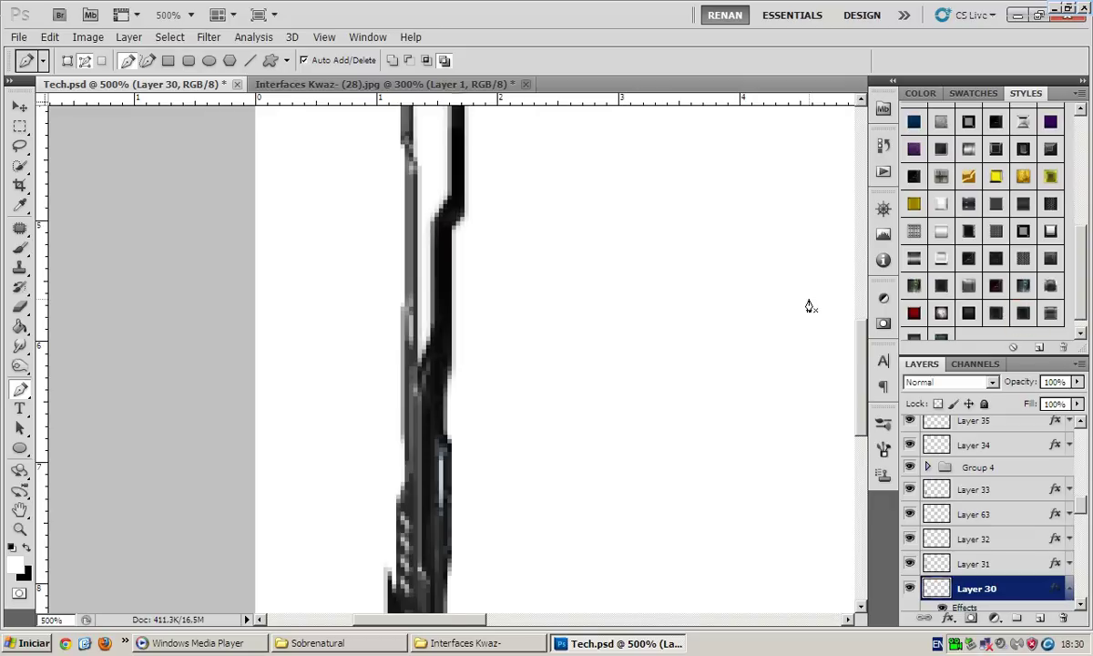
scroll(965, 219, up, 2)
scroll(962, 198, up, 1)
click(966, 189)
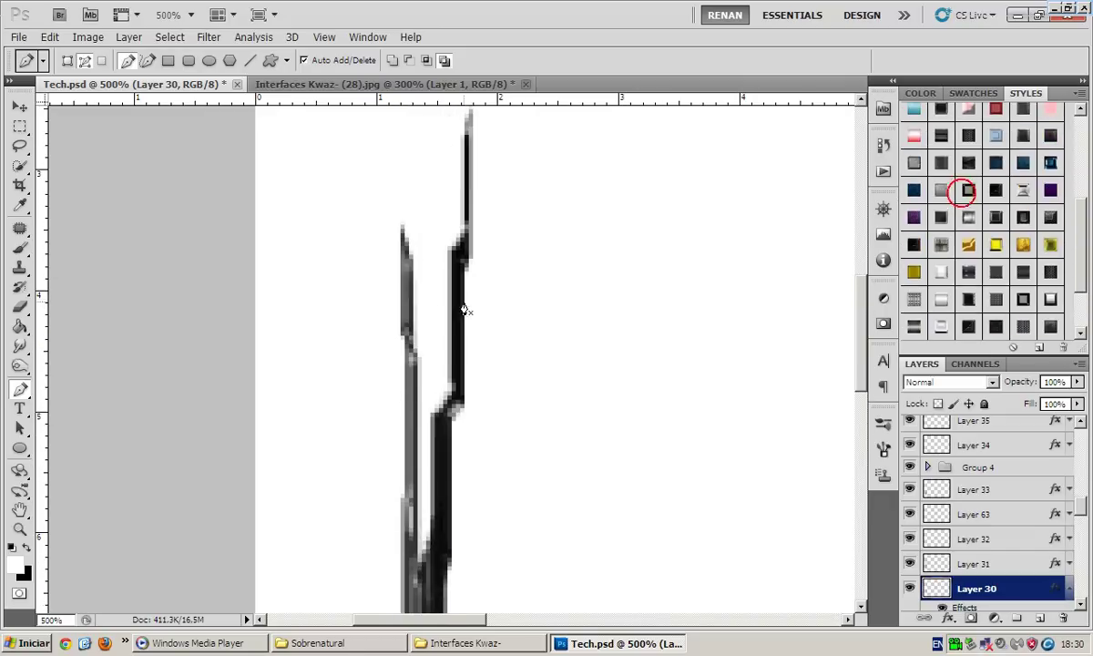
scroll(471, 317, down, 2)
scroll(471, 317, up, 2)
scroll(474, 328, up, 2)
scroll(476, 333, down, 4)
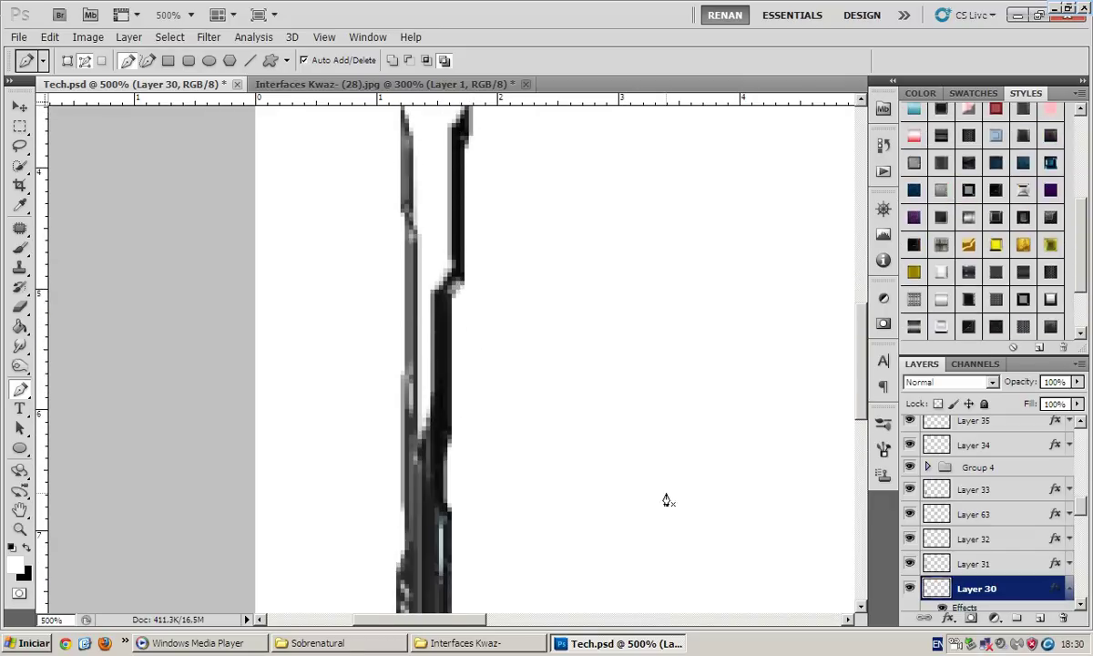
scroll(1047, 547, down, 2)
click(1069, 539)
Trace and fill a thin strip on new Layer 64, styled with glow, bevel and colour overlay
click(1040, 618)
scroll(391, 403, up, 1)
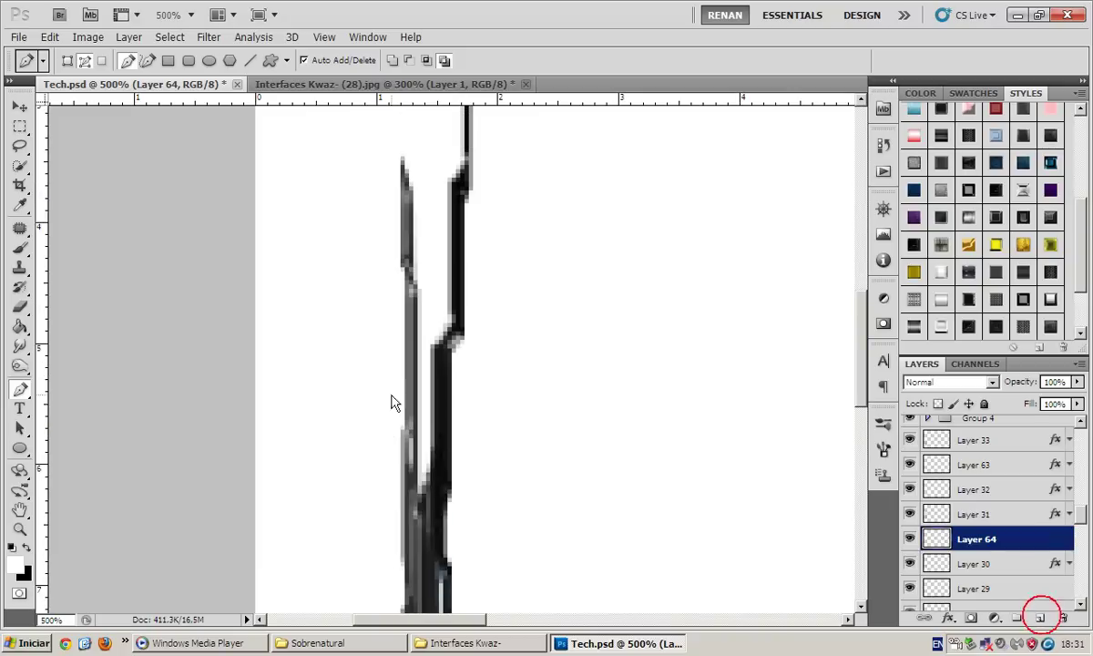
click(452, 332)
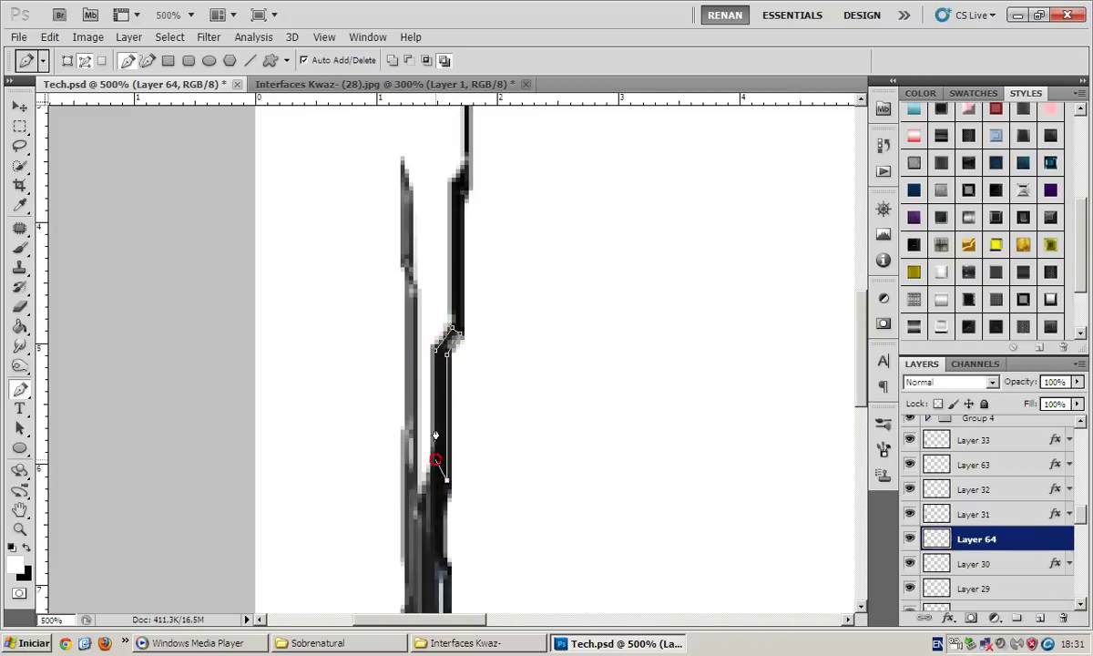
click(435, 348)
right_click(484, 284)
click(512, 364)
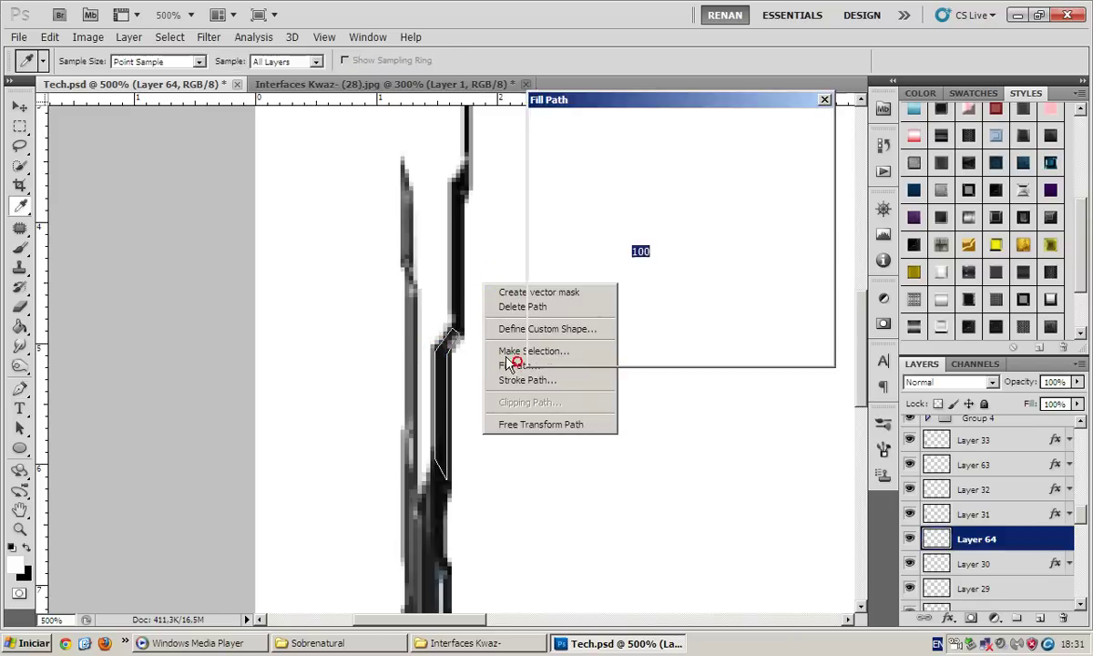
key(Return)
click(952, 301)
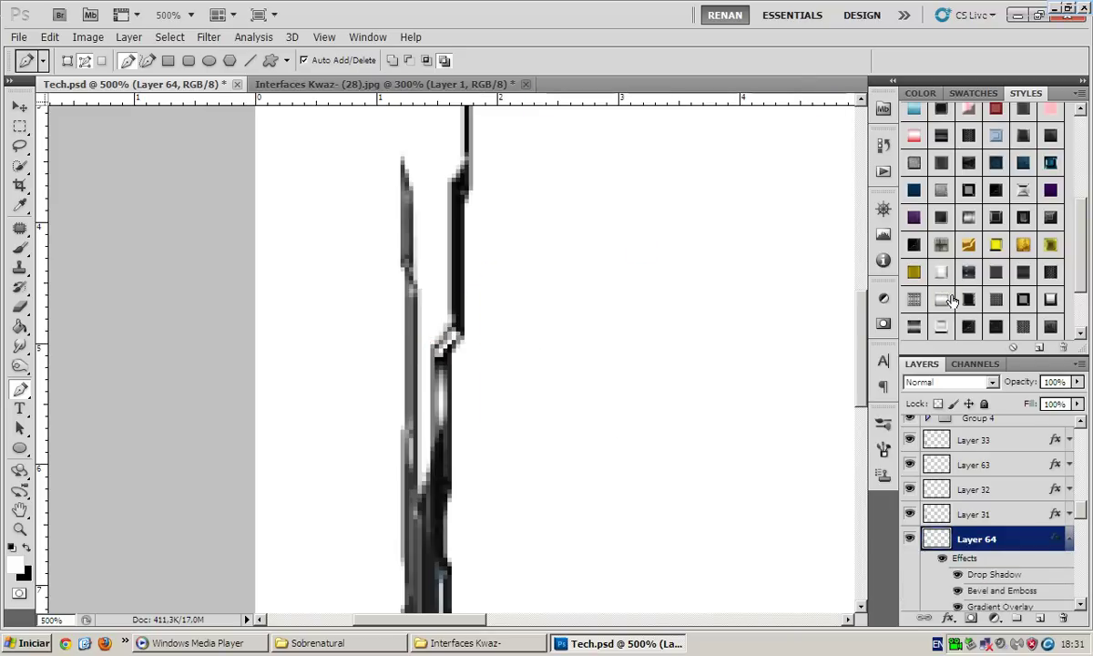
scroll(952, 300, down, 3)
click(940, 326)
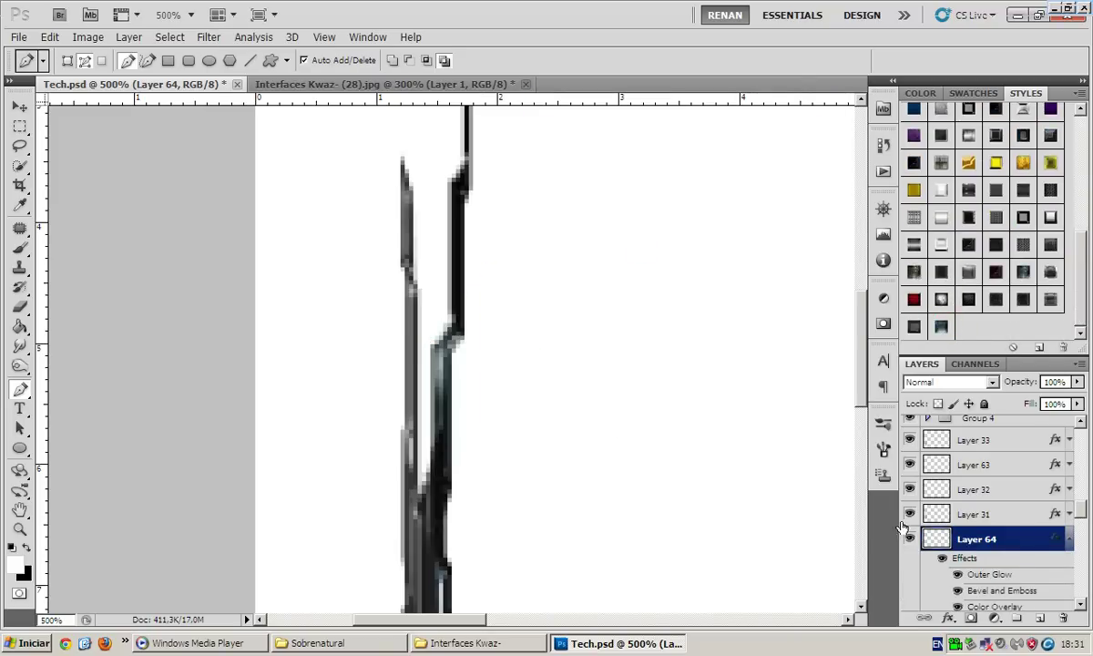
click(1069, 539)
Add a second filled strip down the dark bar on Layer 65 with the same glow-bevel style
click(1039, 620)
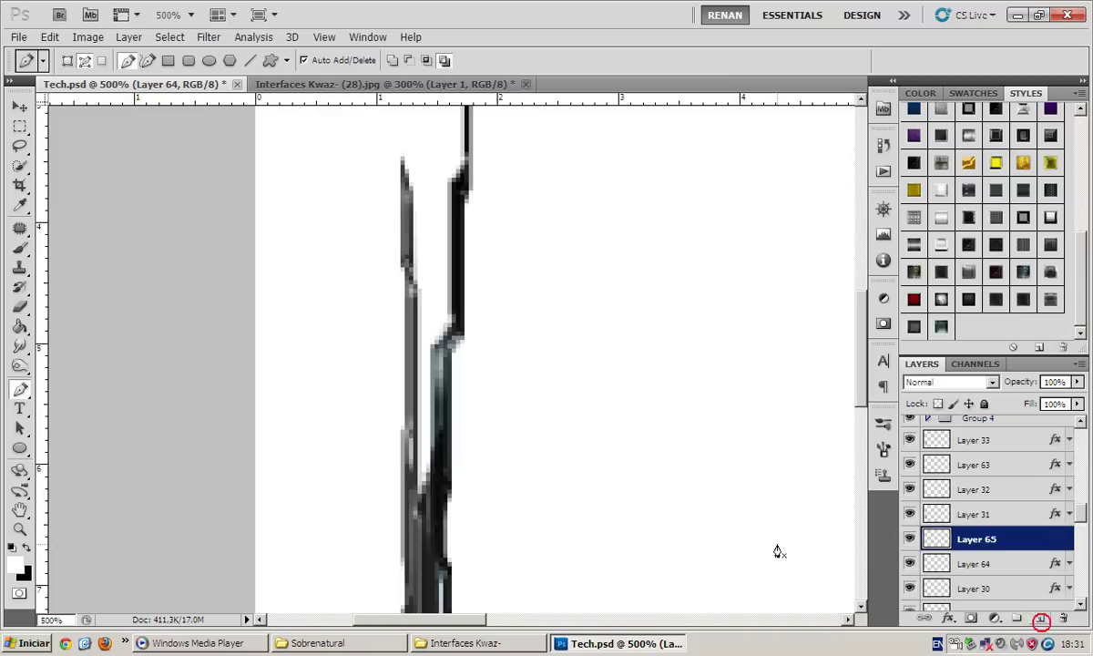
scroll(513, 332, up, 2)
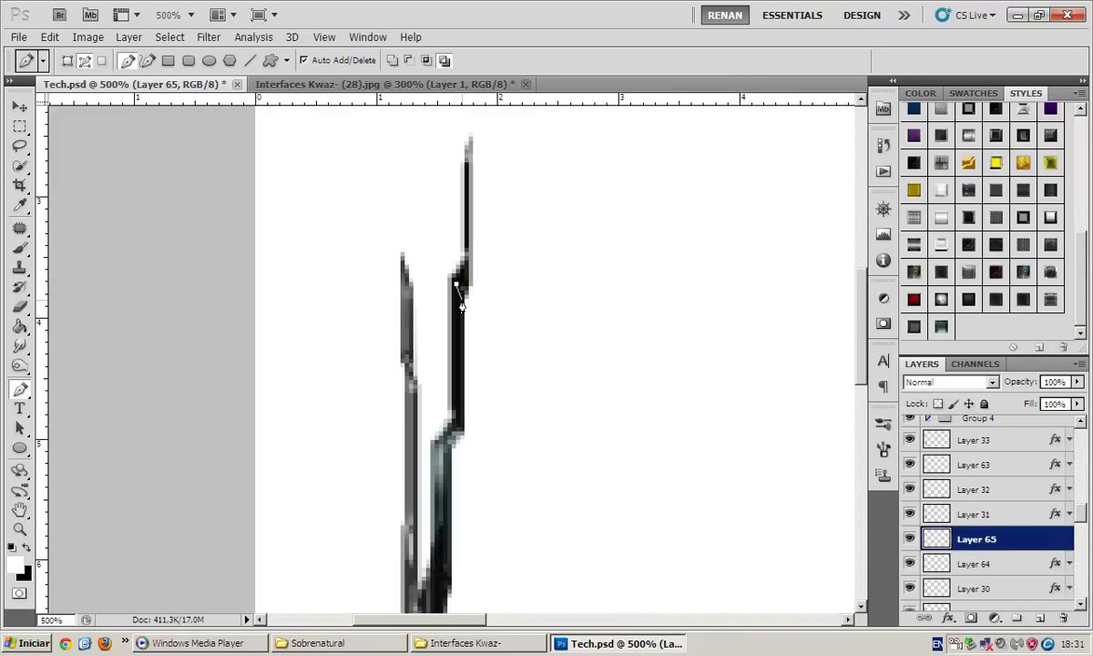
click(460, 398)
click(455, 286)
right_click(477, 250)
click(528, 332)
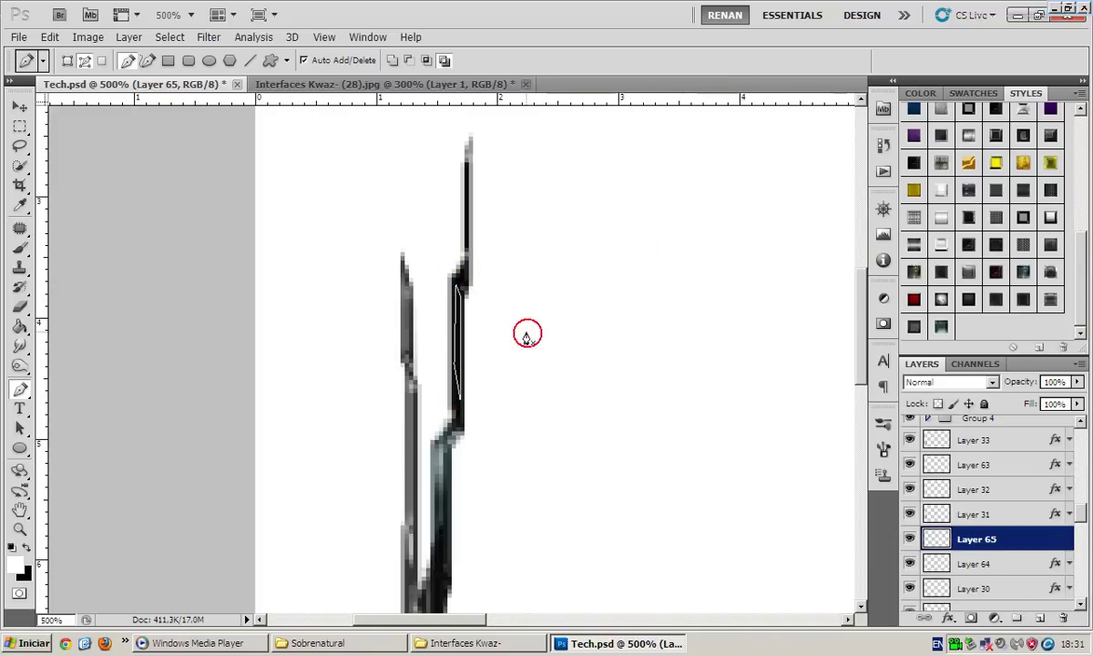
click(940, 323)
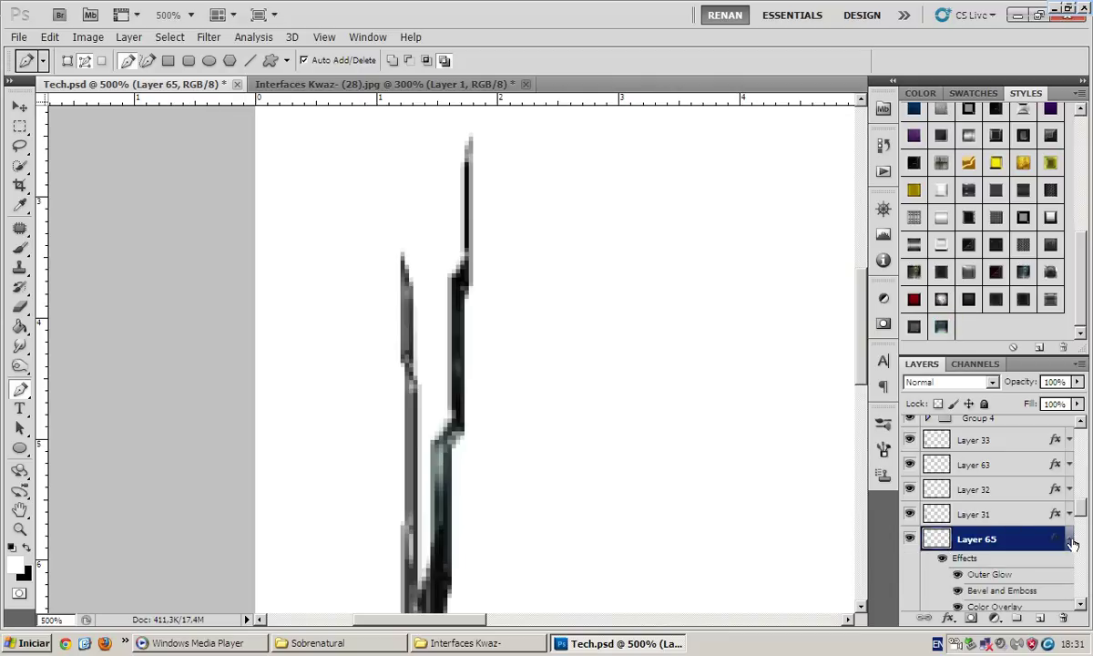
click(1057, 539)
click(1002, 514)
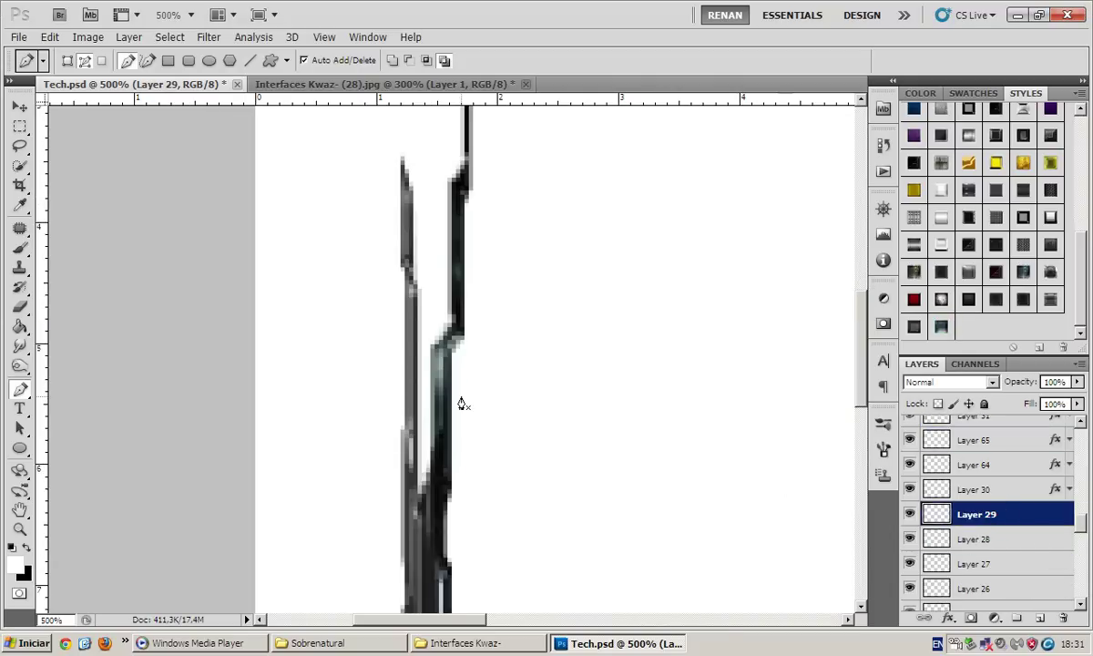
Begin the Pen outline of the bent upper arm from the left bar's top rightward
scroll(461, 404, up, 3)
click(403, 363)
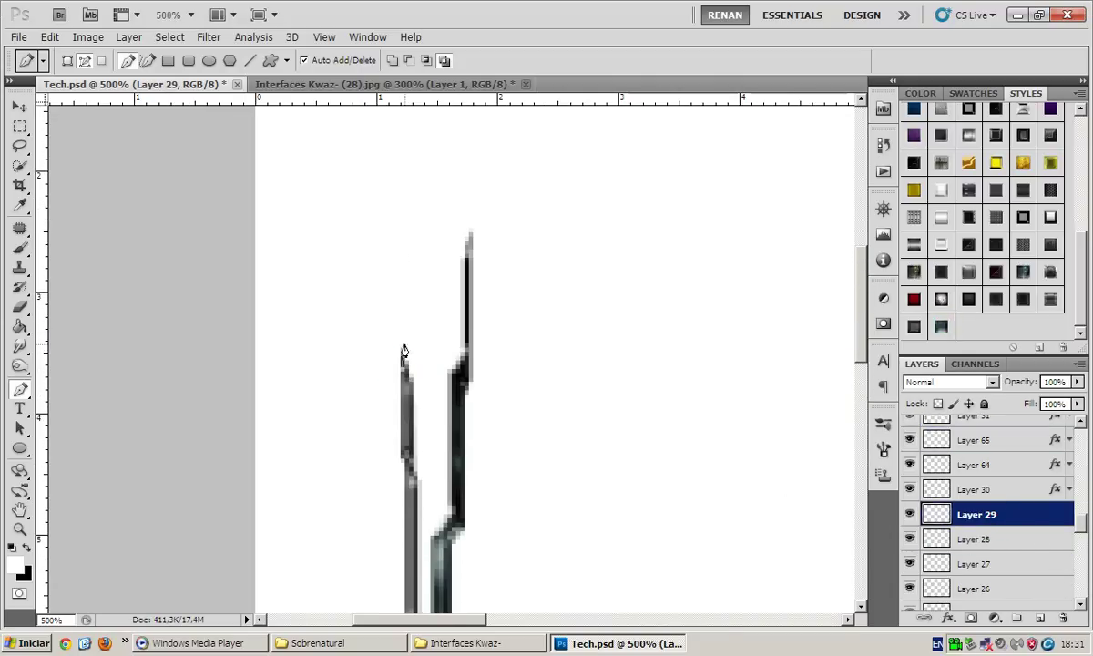
scroll(409, 339, up, 5)
scroll(410, 339, up, 2)
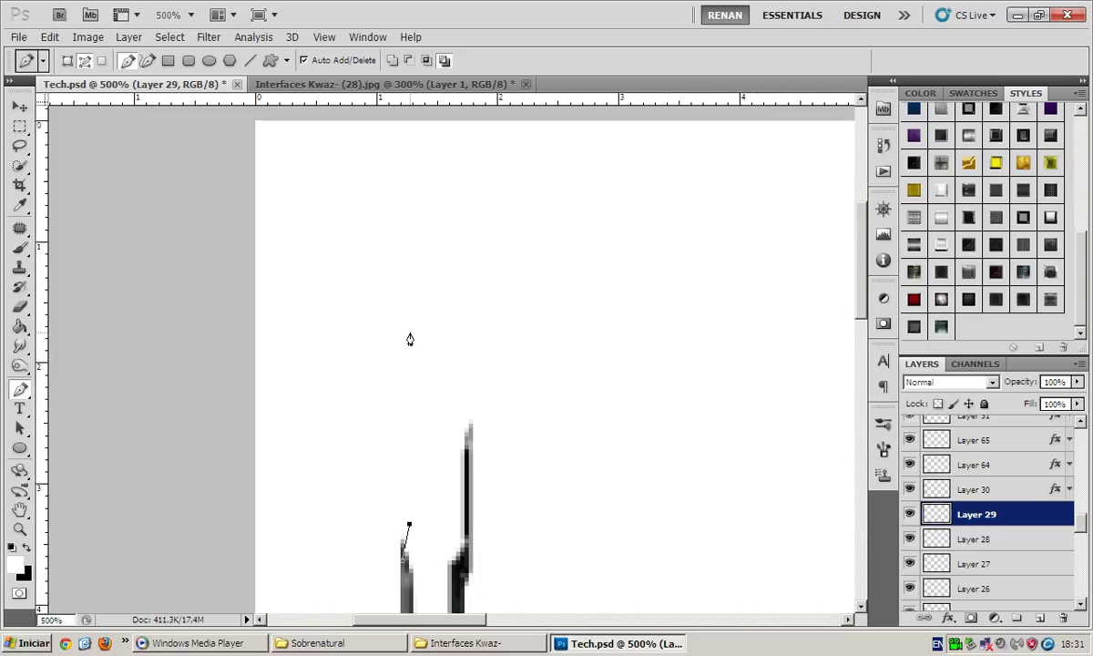
click(409, 332)
scroll(410, 338, down, 2)
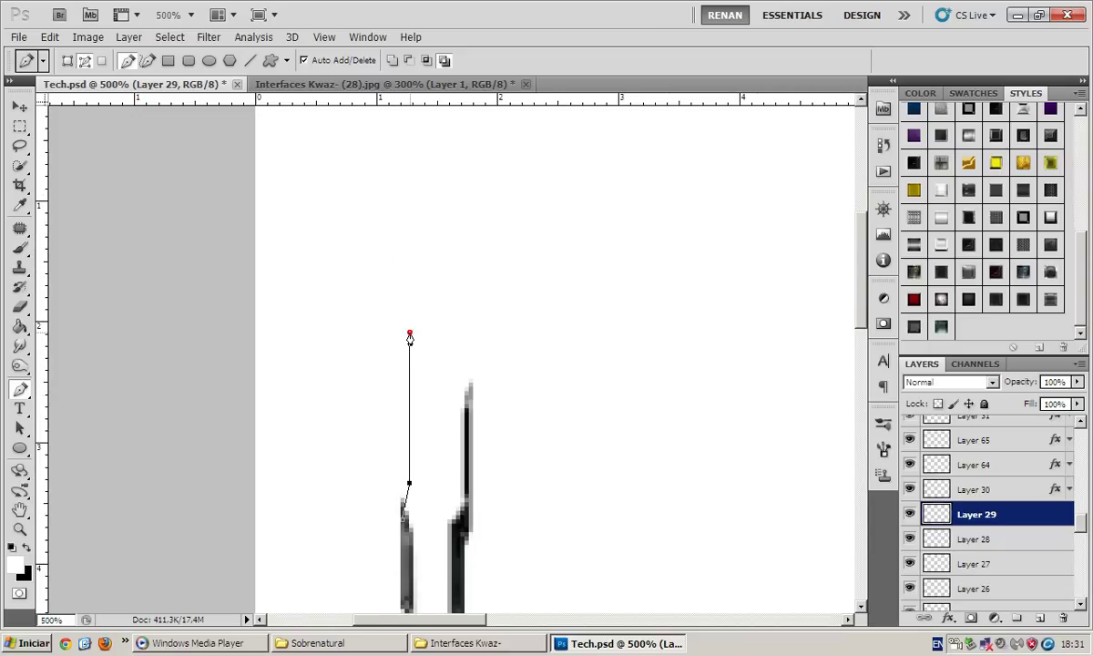
scroll(409, 338, up, 1)
click(456, 312)
click(525, 289)
scroll(527, 292, right, 2)
click(525, 287)
click(493, 309)
click(419, 311)
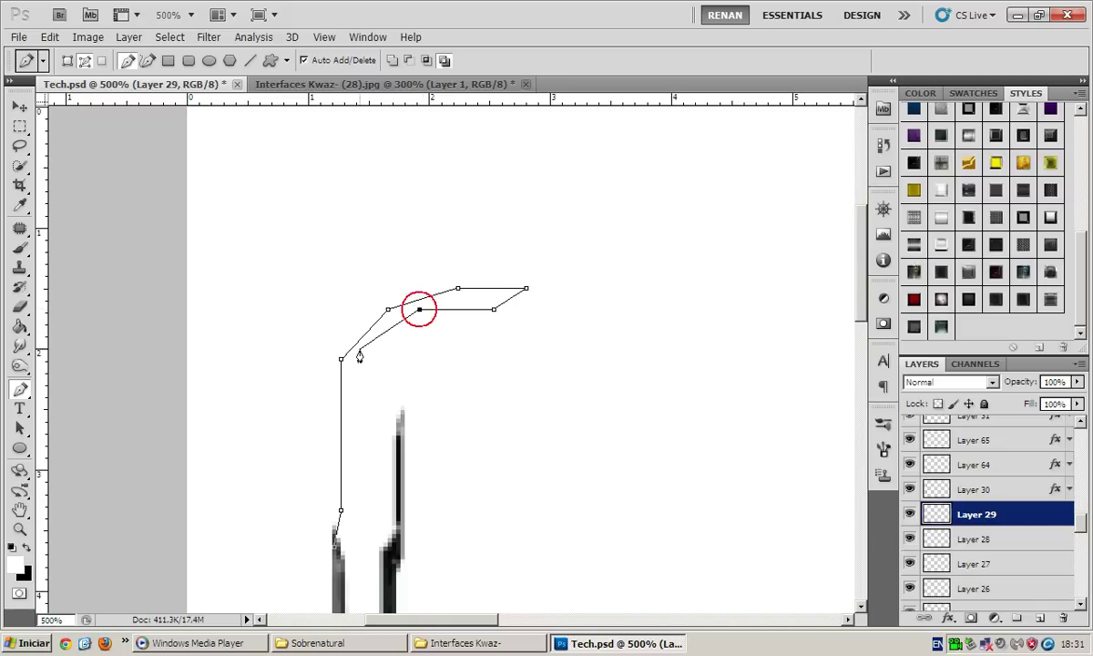
click(359, 349)
Finish the arm outline down the left bar and back up, closing the path
scroll(356, 364, down, 2)
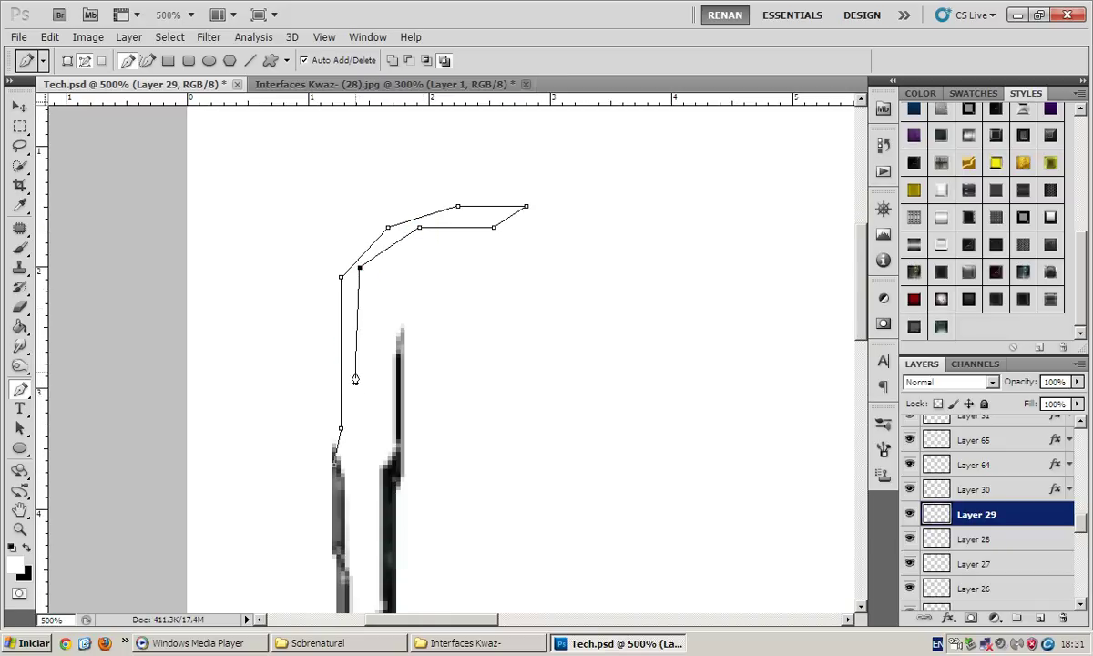
scroll(354, 290, down, 4)
click(353, 285)
click(359, 308)
scroll(359, 308, down, 2)
scroll(358, 310, down, 2)
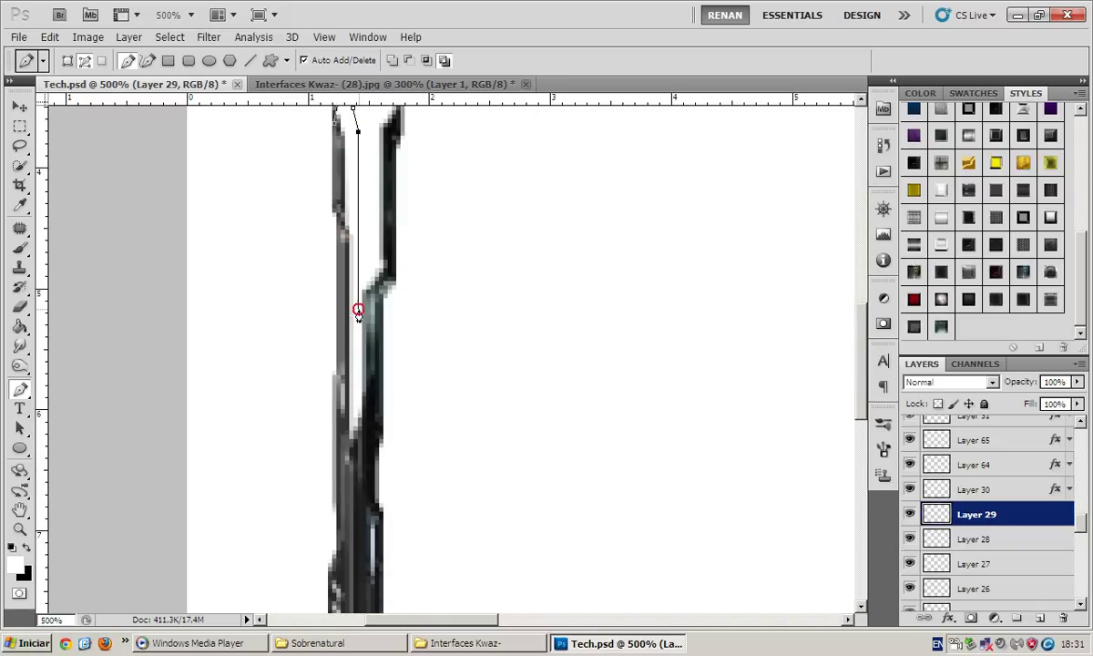
click(369, 458)
click(344, 467)
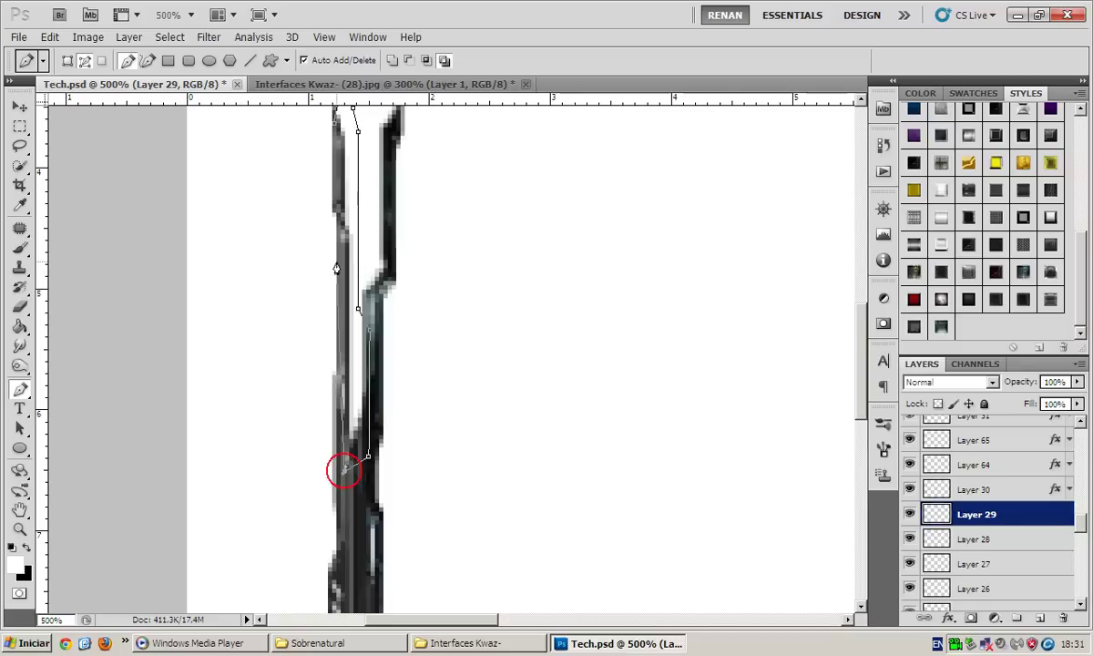
click(340, 202)
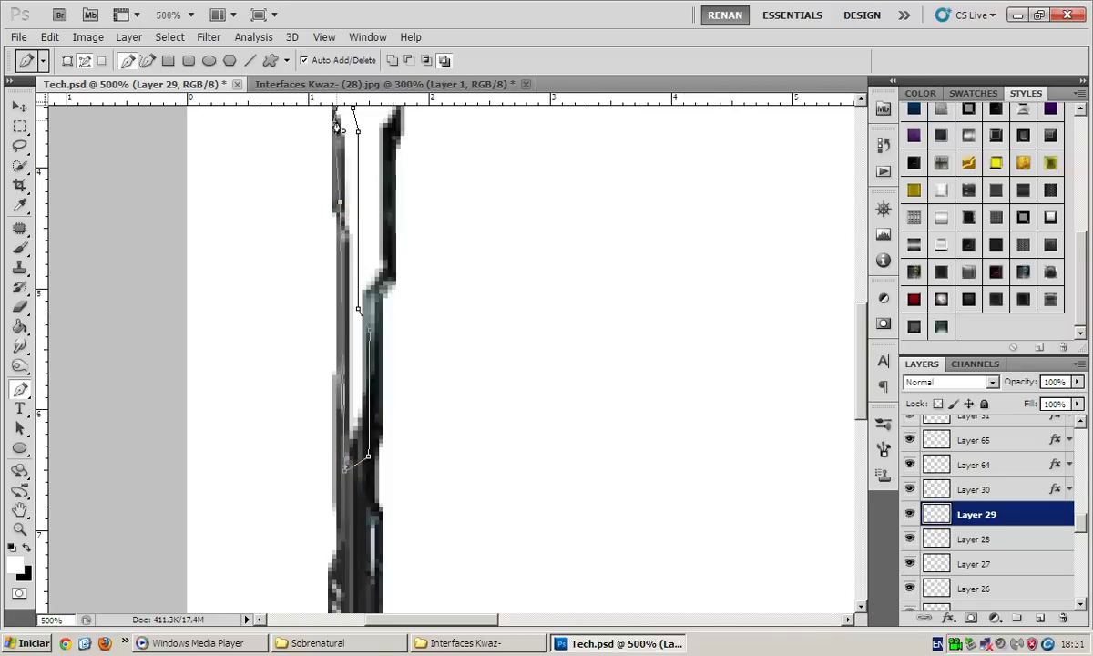
click(334, 118)
scroll(366, 244, up, 1)
scroll(366, 244, up, 1)
Fill the closed arm path on Layer 29
right_click(367, 244)
click(404, 326)
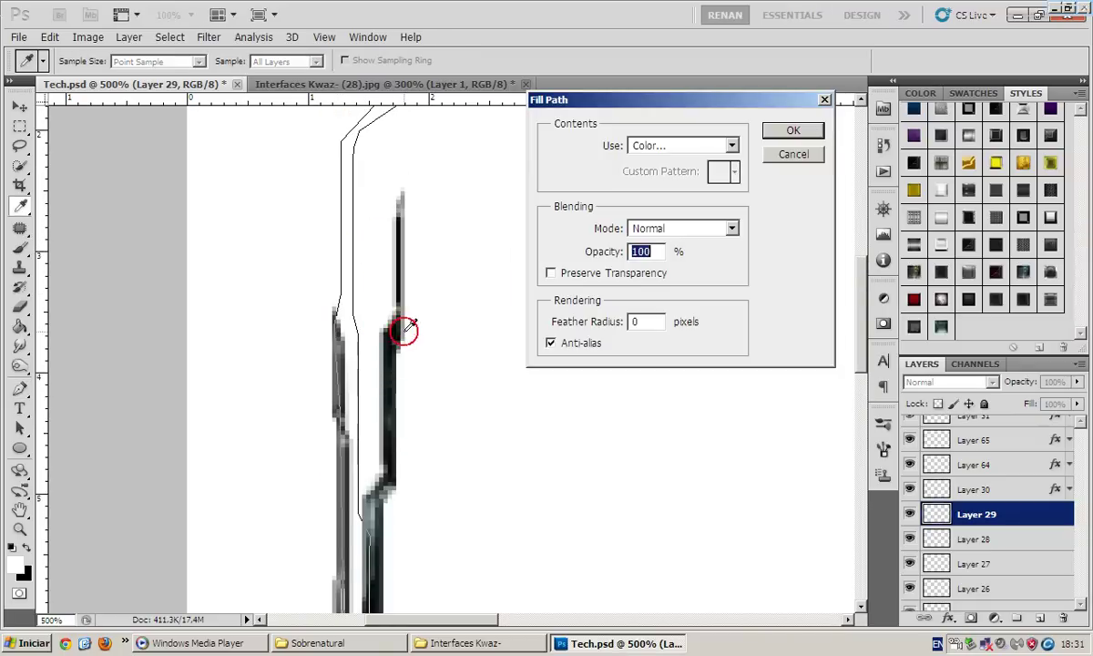
key(Return)
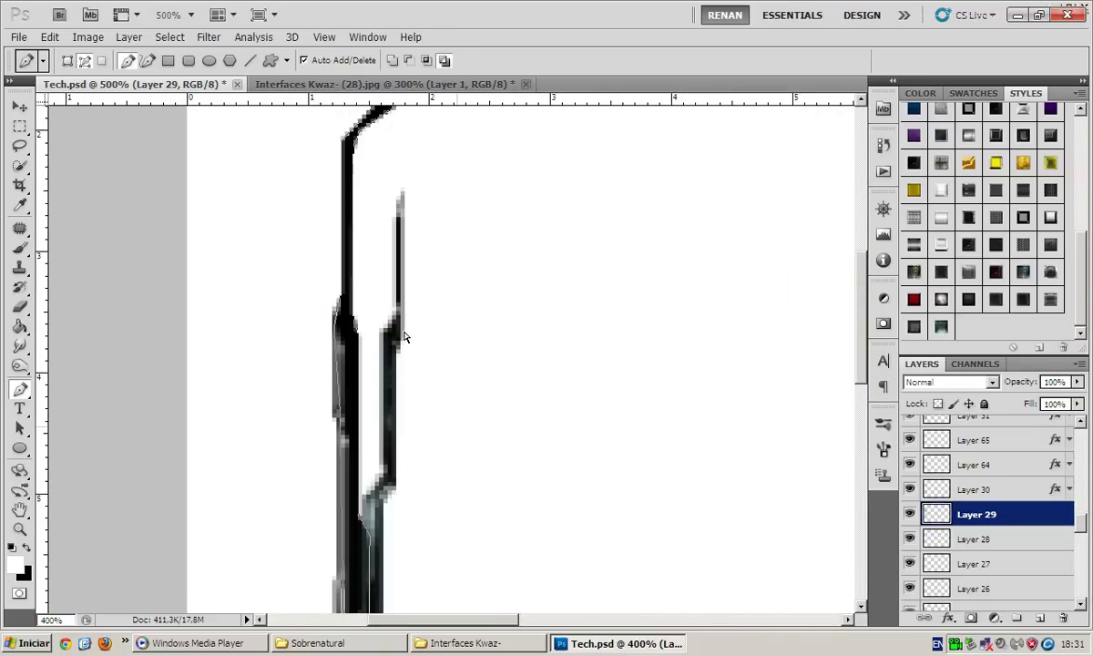
scroll(403, 340, down, 1)
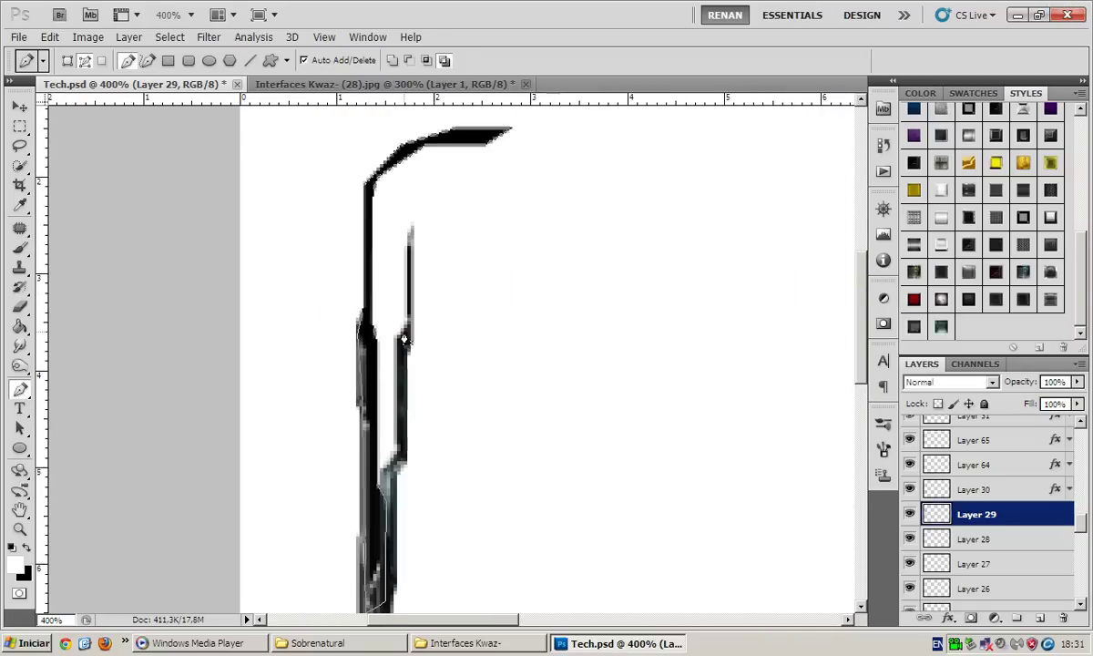
Try several metallic presets on the arm, settling on a bevel, gradient and satin style
click(913, 271)
click(914, 245)
scroll(481, 321, down, 4)
scroll(514, 394, down, 4)
scroll(514, 394, up, 1)
scroll(515, 394, up, 2)
scroll(514, 394, up, 2)
scroll(514, 394, up, 2)
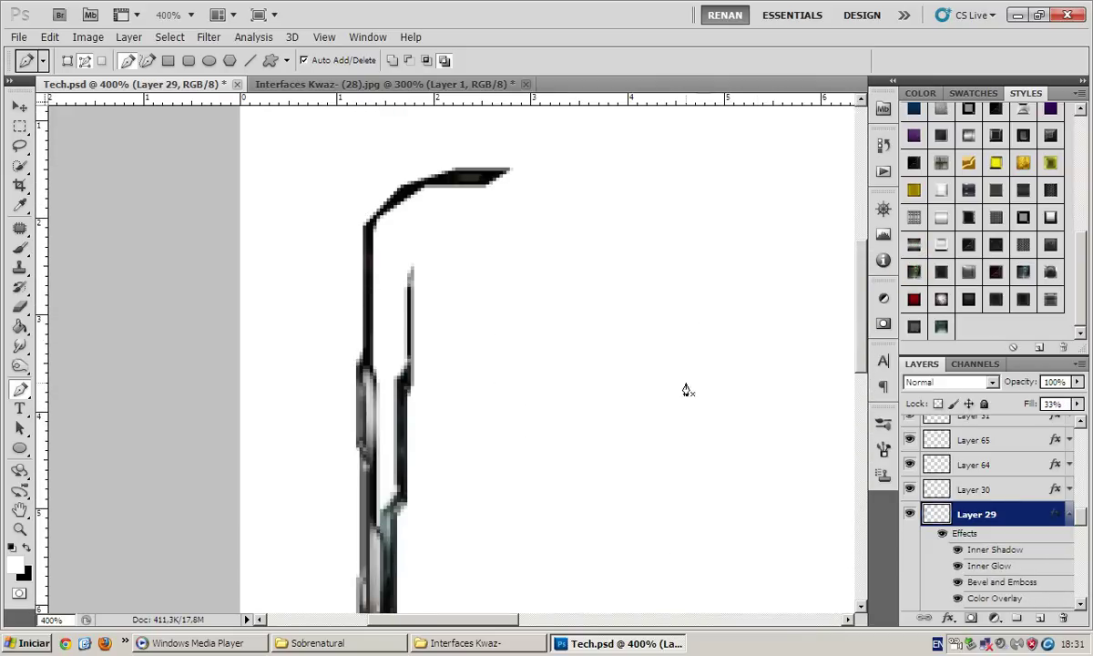
scroll(528, 346, down, 1)
click(941, 137)
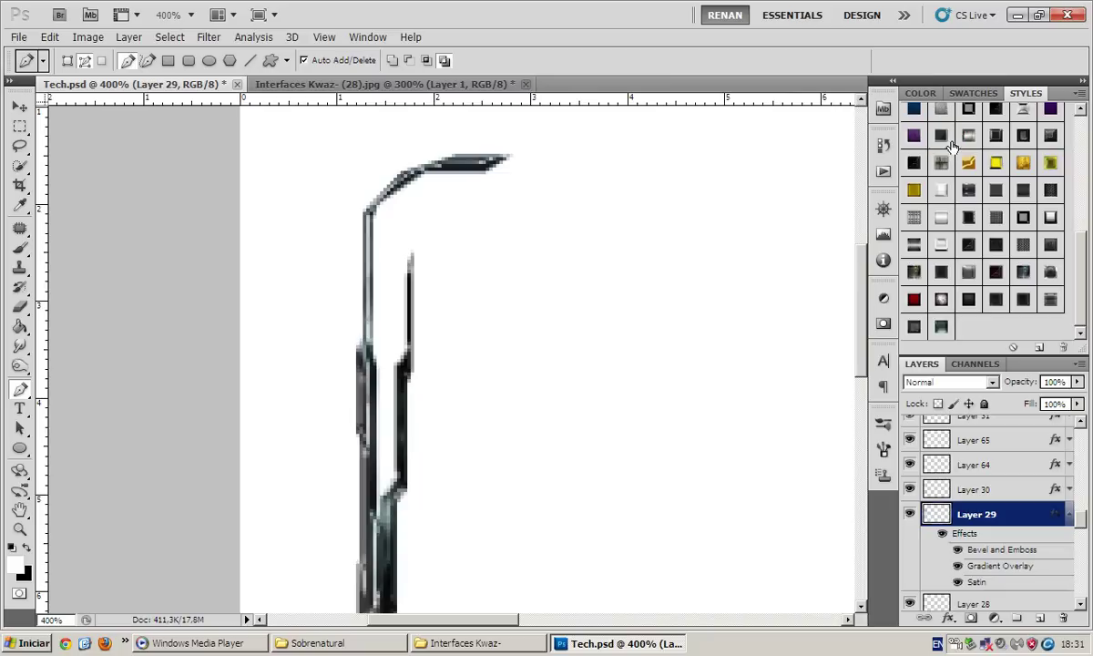
click(995, 136)
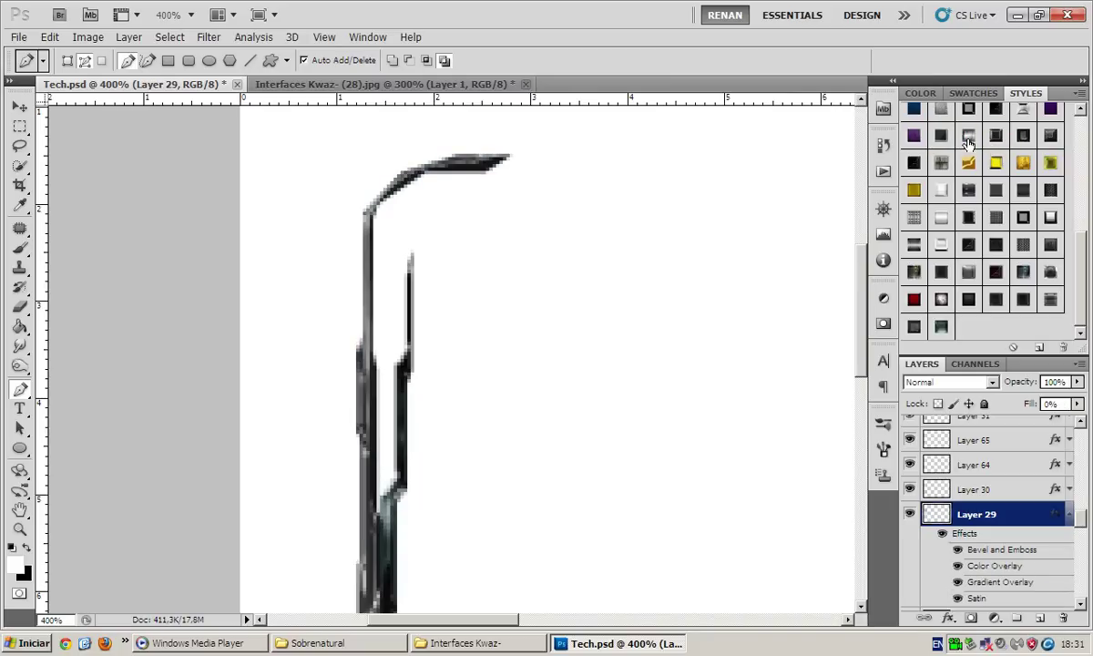
click(941, 135)
click(1069, 516)
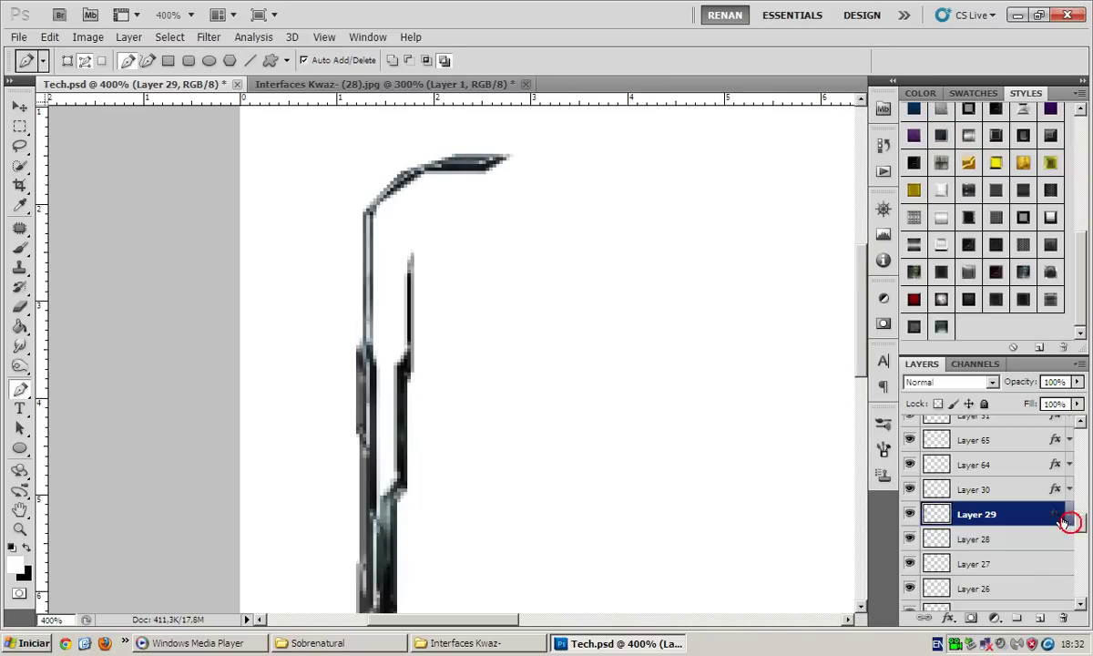
Add a Color Overlay in Color blend mode to Layer 29's layer style
double_click(1055, 515)
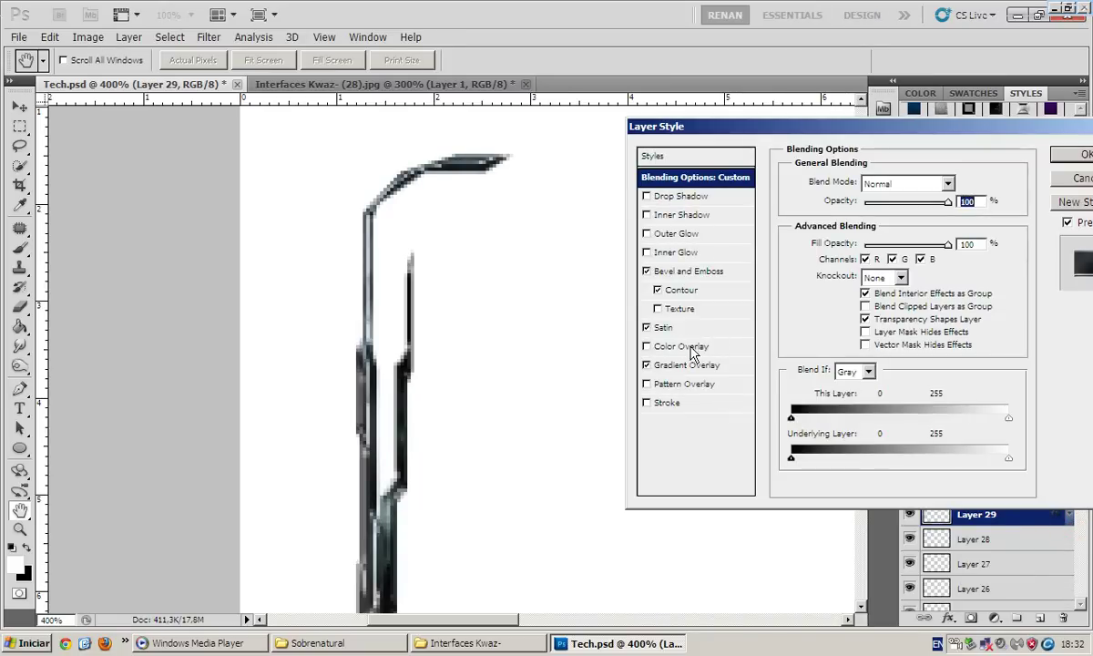
click(647, 346)
click(681, 346)
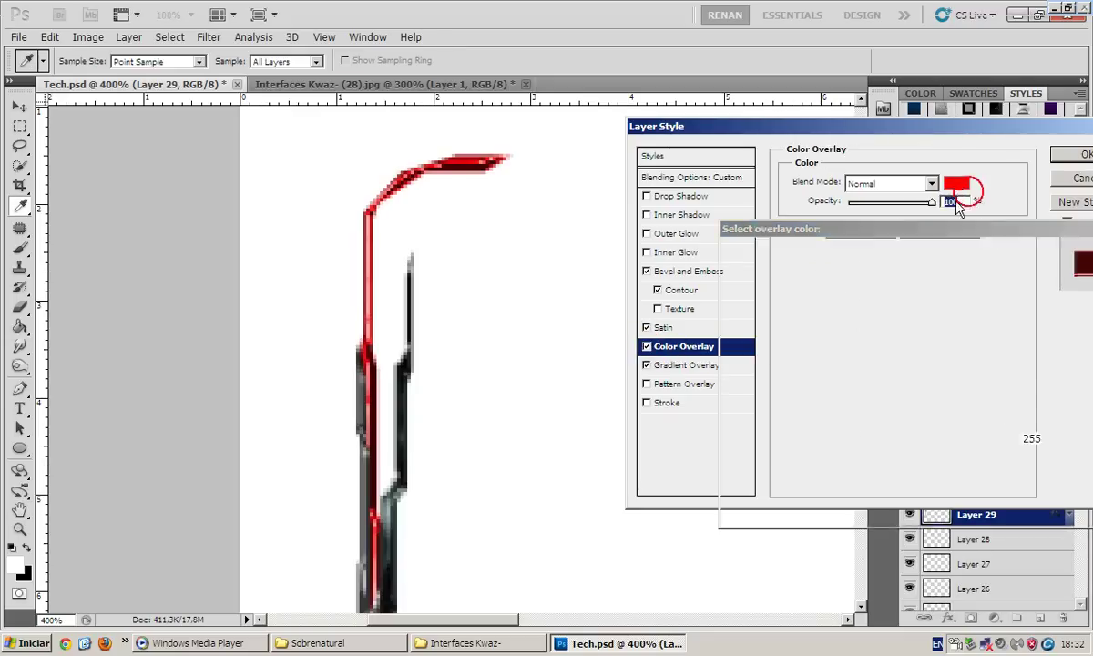
click(955, 183)
key(Return)
click(888, 183)
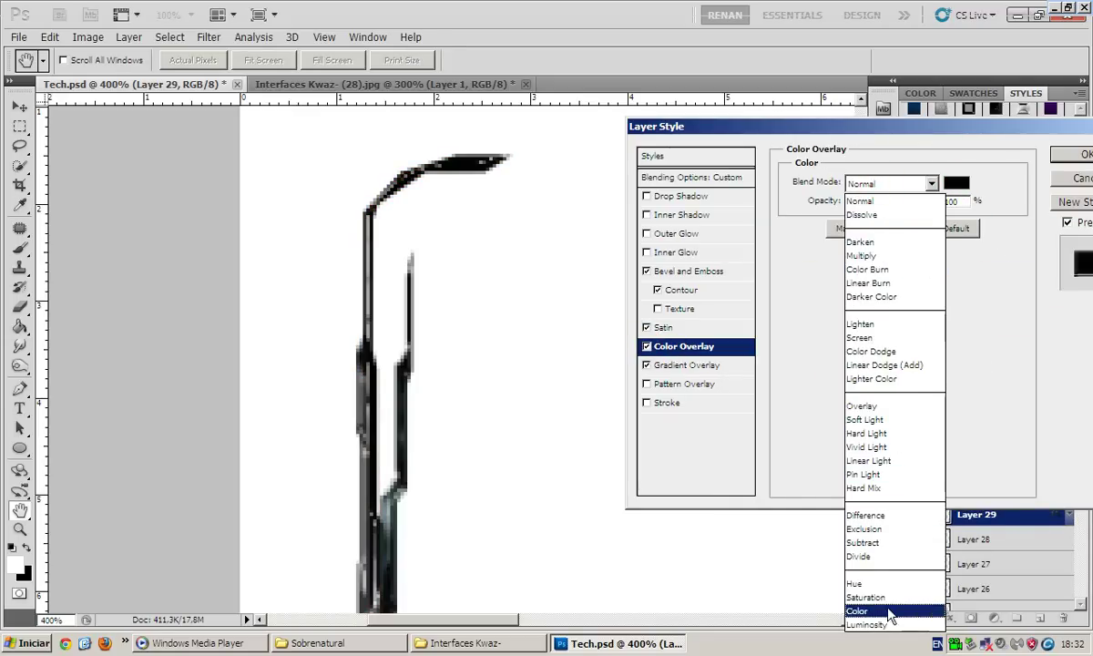
click(838, 615)
key(Return)
Save the arm's metallic style as a new Styles preset and select Layer 28
key(p)
click(991, 321)
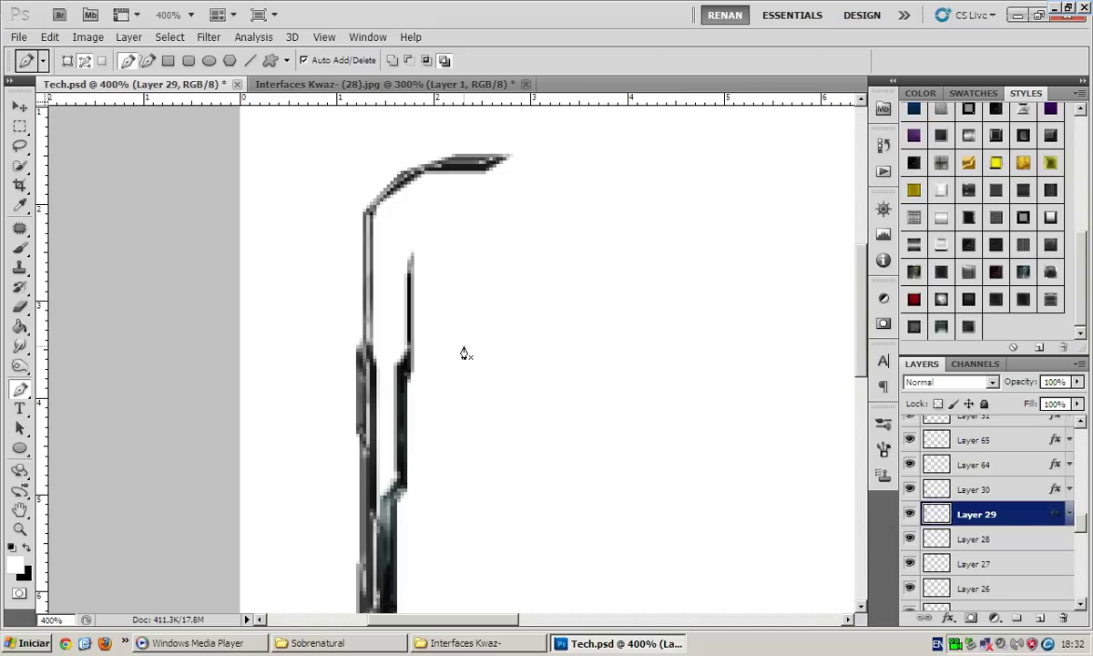
click(997, 539)
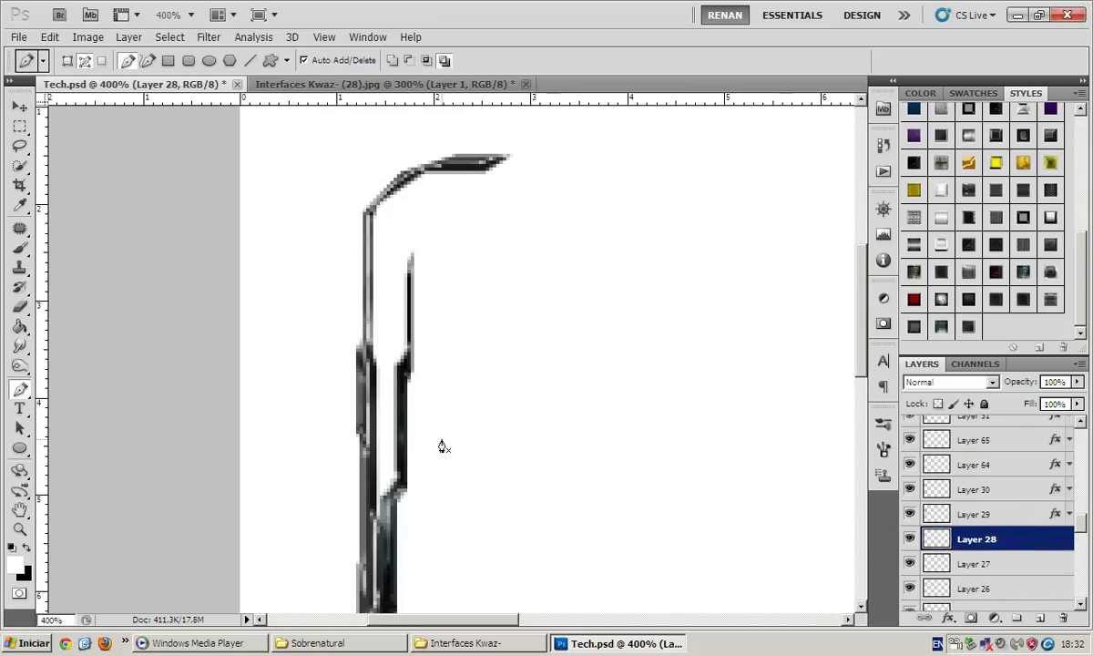
Zoom in and Pen-trace a closed outline around the lower join between the bars
key(ctrl+plus)
key(ctrl+plus)
scroll(401, 383, down, 2)
scroll(382, 373, up, 2)
scroll(380, 376, up, 1)
click(371, 296)
drag(346, 258, 349, 372)
click(348, 367)
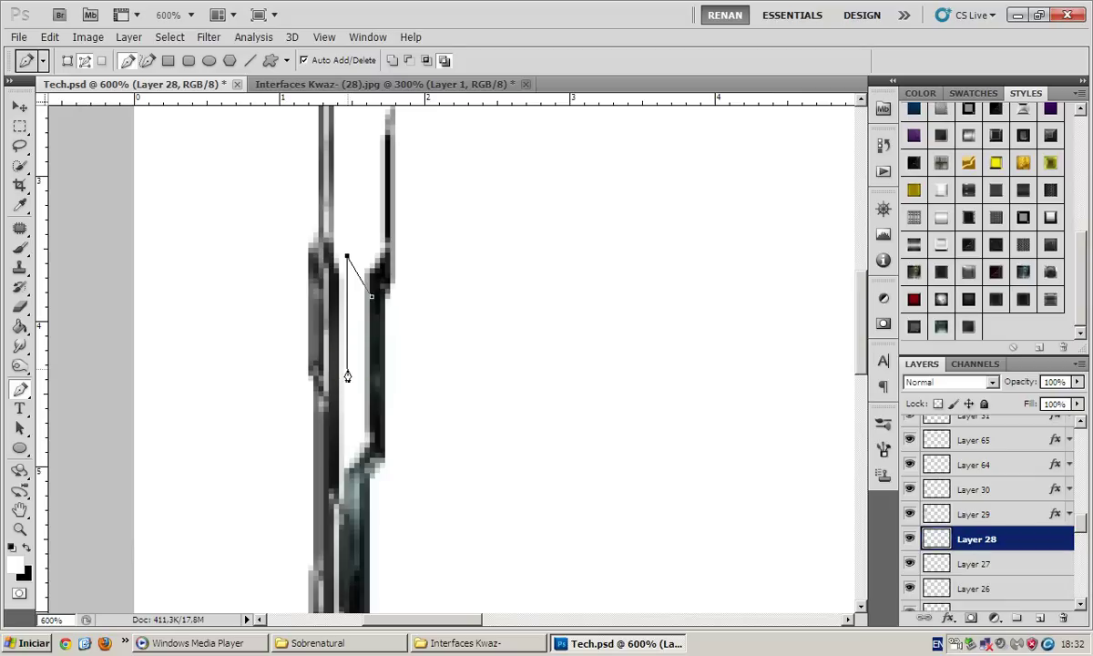
click(331, 410)
scroll(331, 410, down, 3)
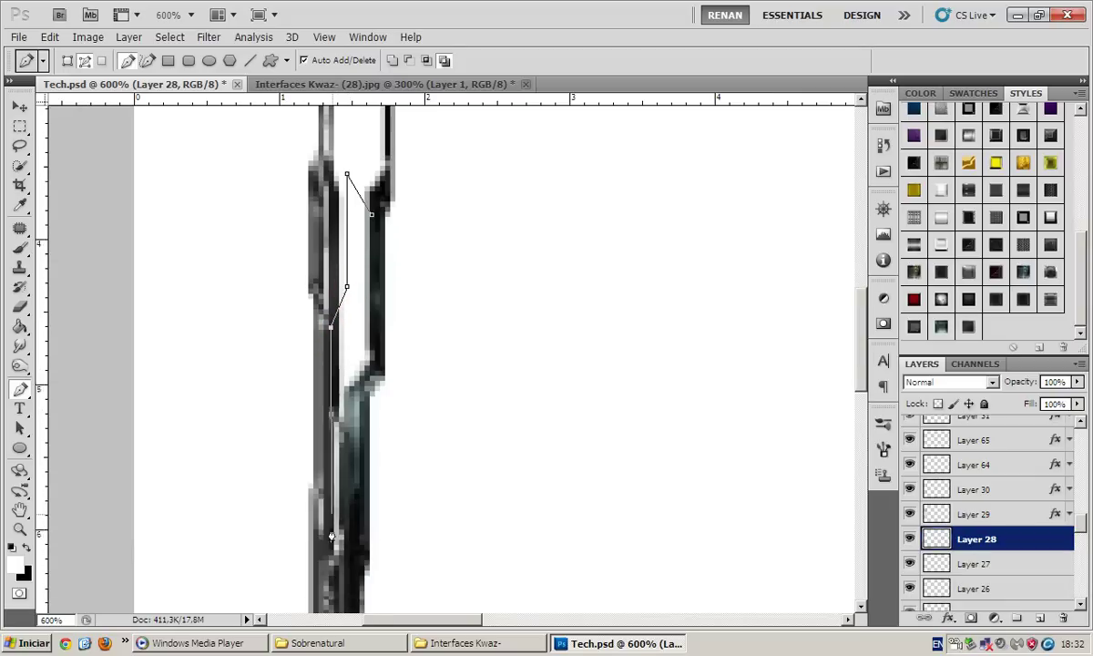
click(358, 349)
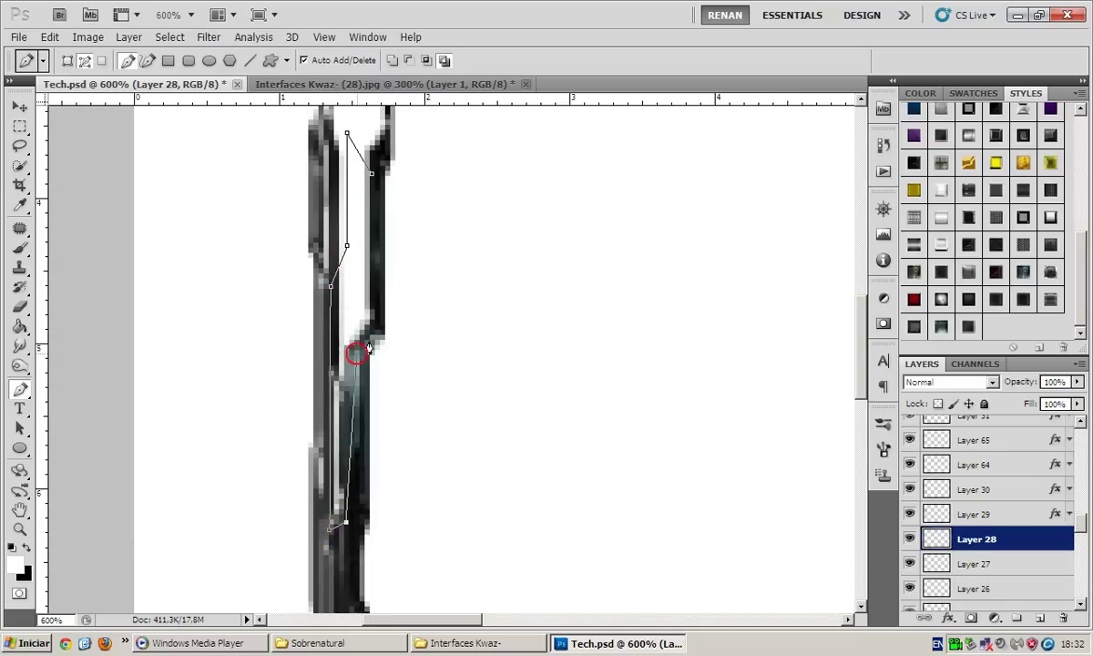
click(375, 319)
scroll(375, 318, up, 2)
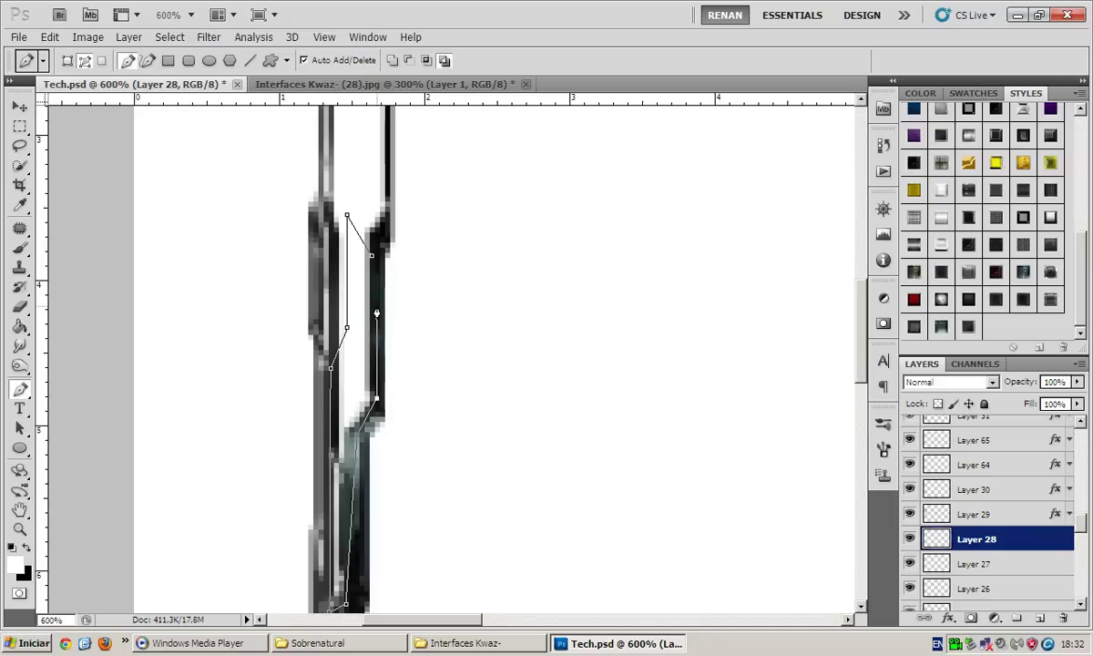
click(371, 255)
Fill the join path on Layer 28 and apply the blue-glow metallic style
right_click(397, 233)
click(432, 311)
scroll(433, 311, up, 2)
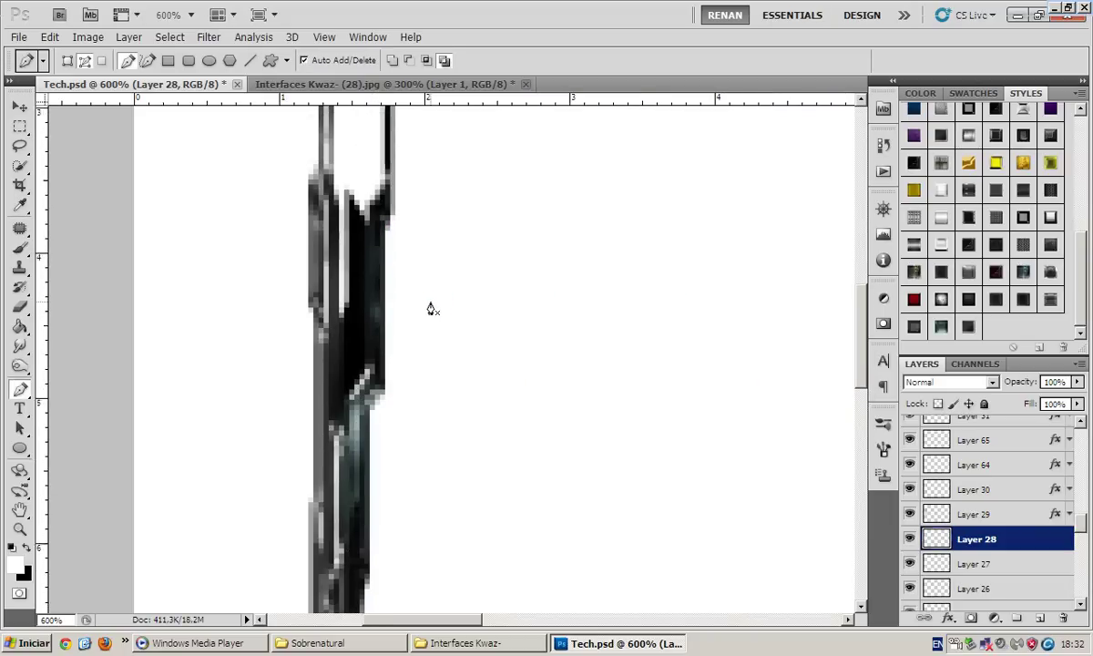
scroll(432, 311, up, 2)
click(913, 272)
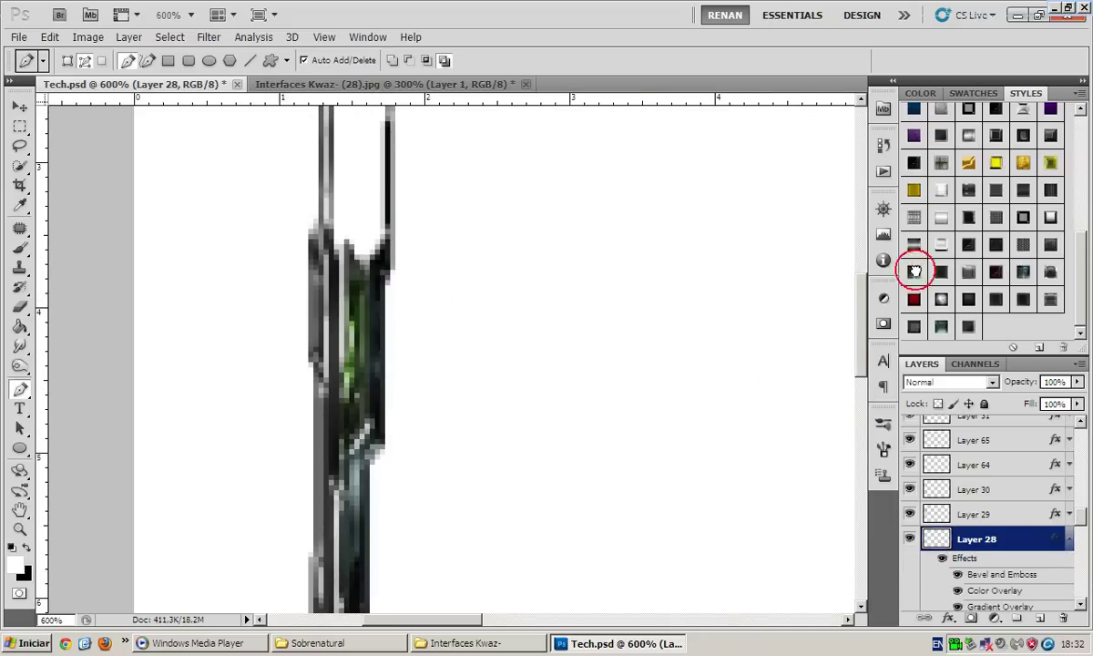
click(1025, 272)
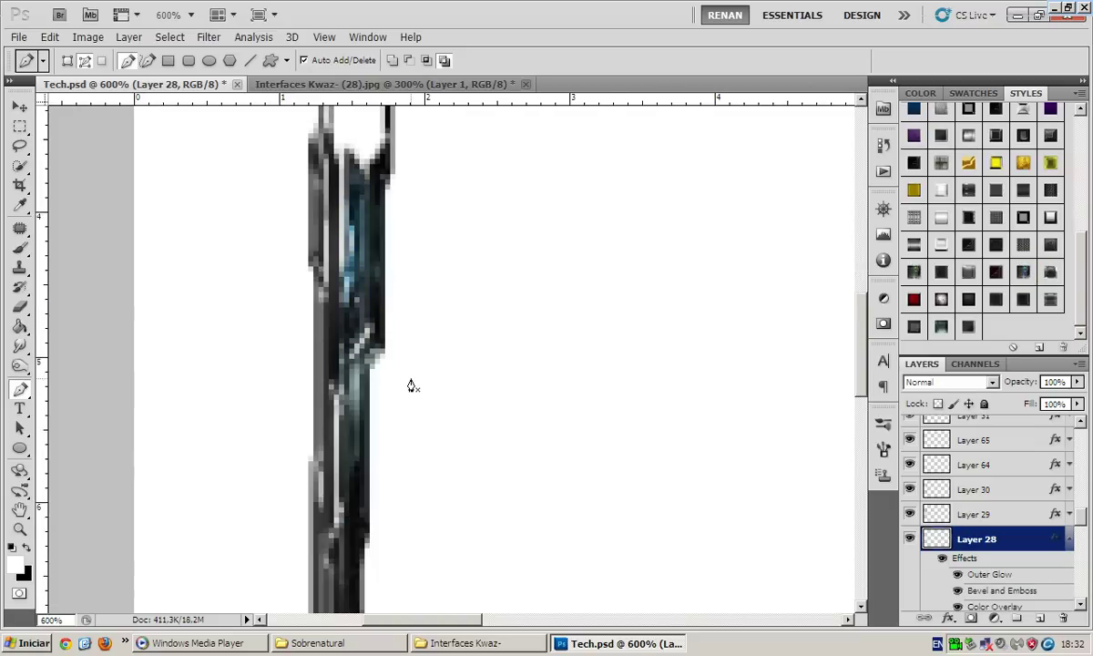
click(1071, 540)
key(v)
click(558, 449)
key(ctrl+minus)
key(ctrl+minus)
key(ctrl+minus)
Inspect the styled bars and nudge Layer 28's shape up slightly
scroll(528, 446, down, 3)
scroll(523, 448, down, 3)
scroll(505, 428, up, 5)
scroll(498, 415, down, 5)
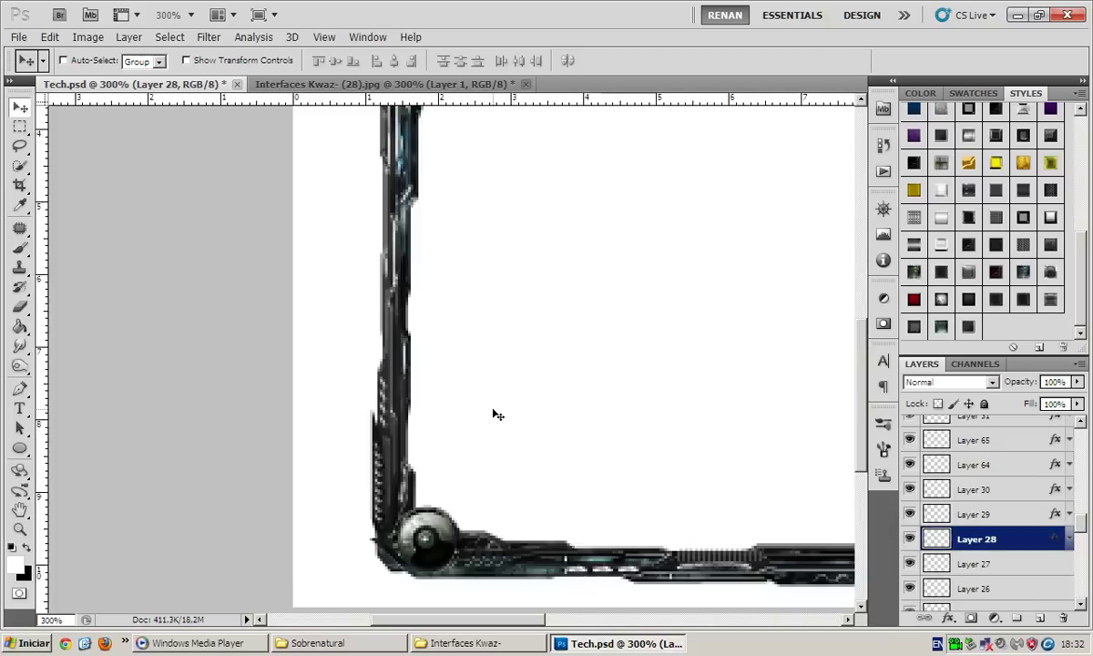
scroll(490, 416, up, 2)
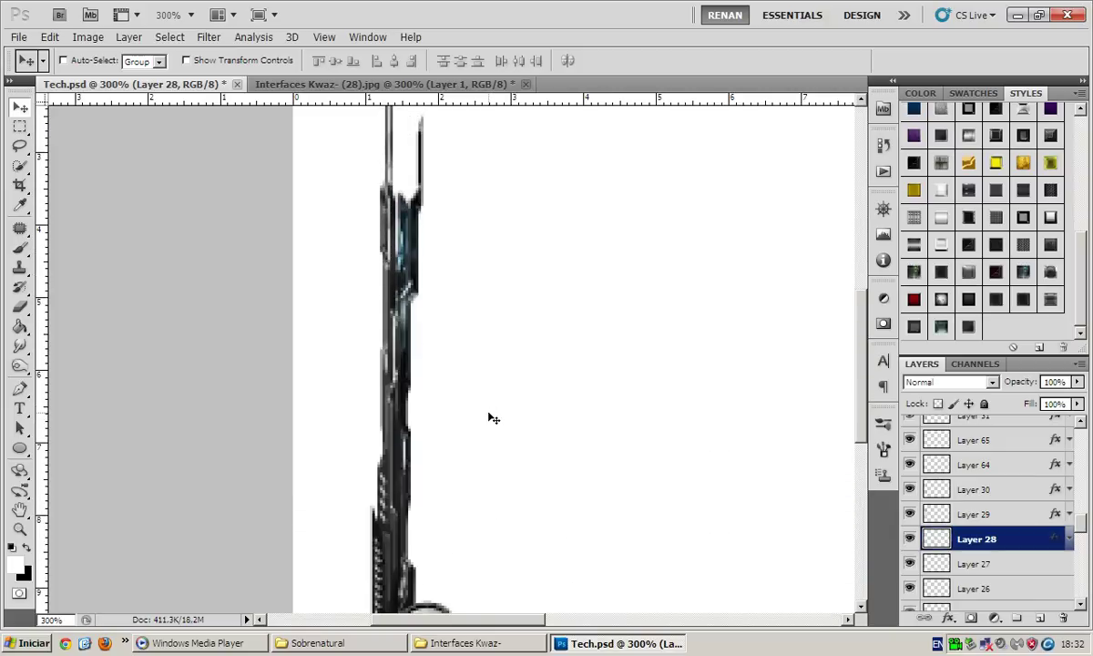
key(ctrl+plus)
key(ctrl+plus)
scroll(415, 424, down, 1)
scroll(406, 419, down, 5)
scroll(408, 421, up, 5)
scroll(410, 422, up, 3)
scroll(415, 423, up, 2)
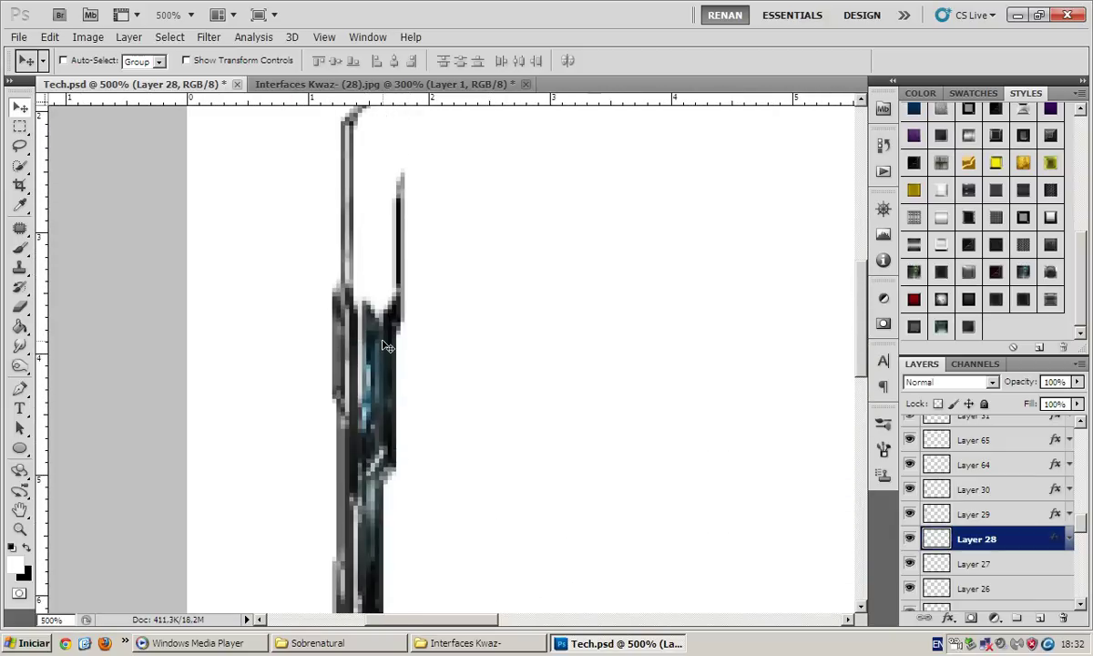
scroll(452, 444, up, 2)
scroll(451, 442, up, 1)
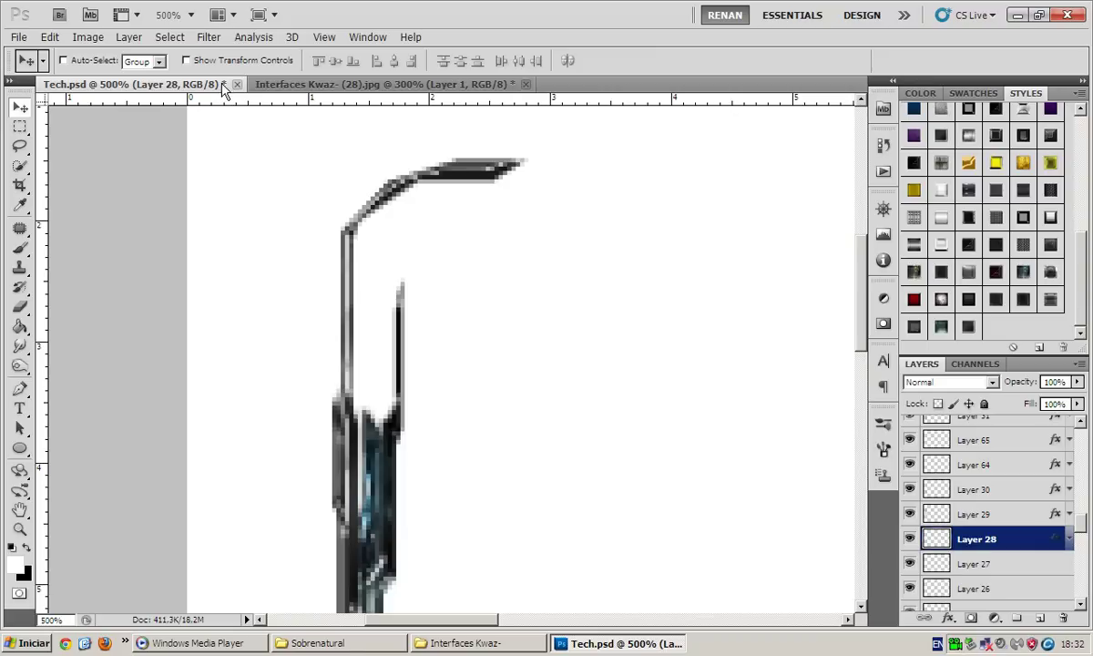
key(Up)
key(Up)
key(Up)
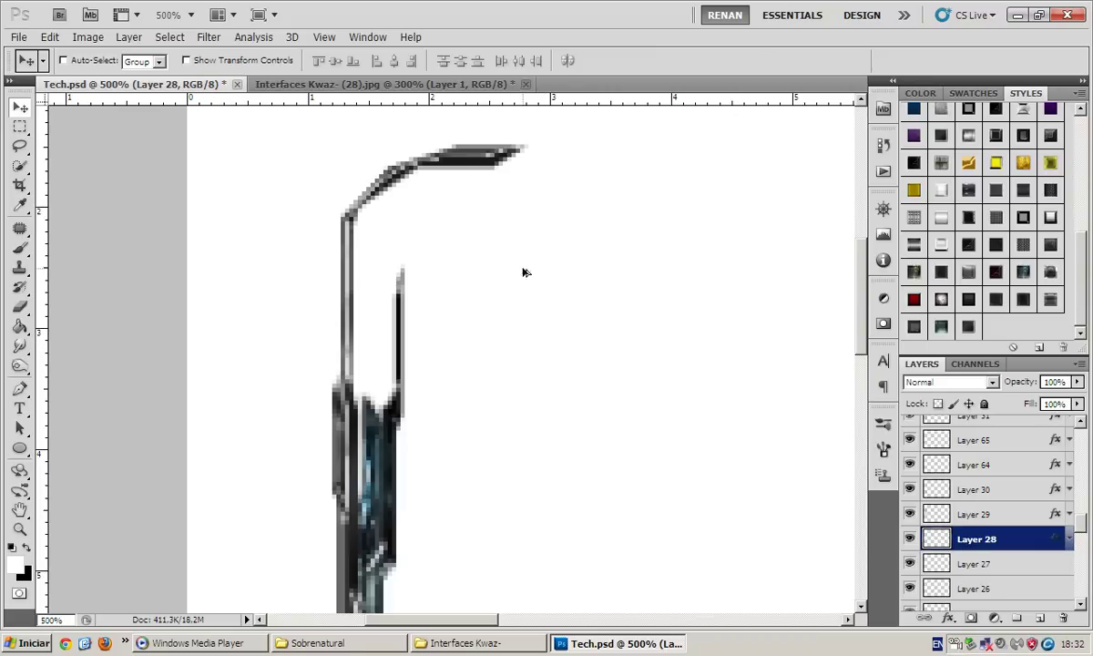
Save the document over Tech.psd via Save As, accepting the compatibility options
key(ctrl+shift+s)
double_click(594, 174)
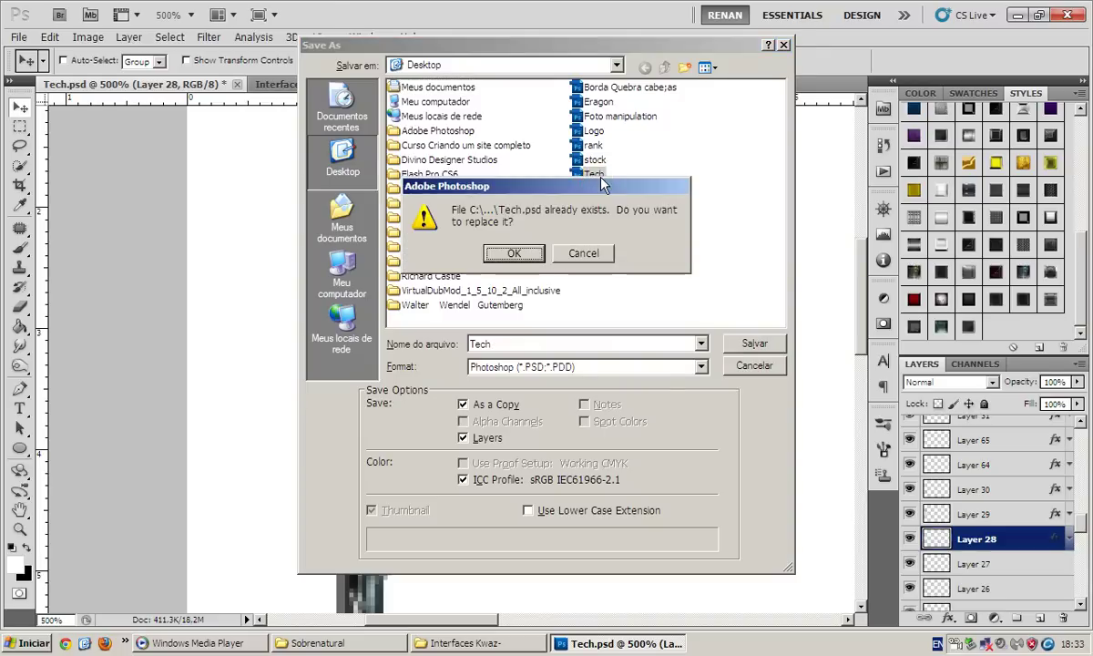
key(Return)
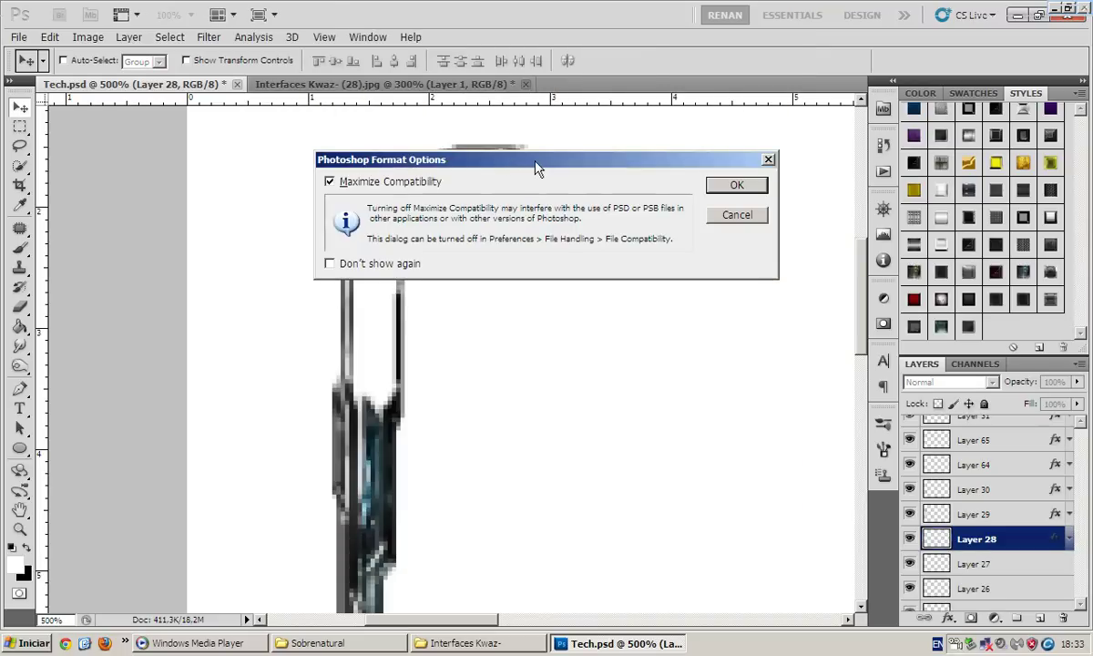
click(733, 182)
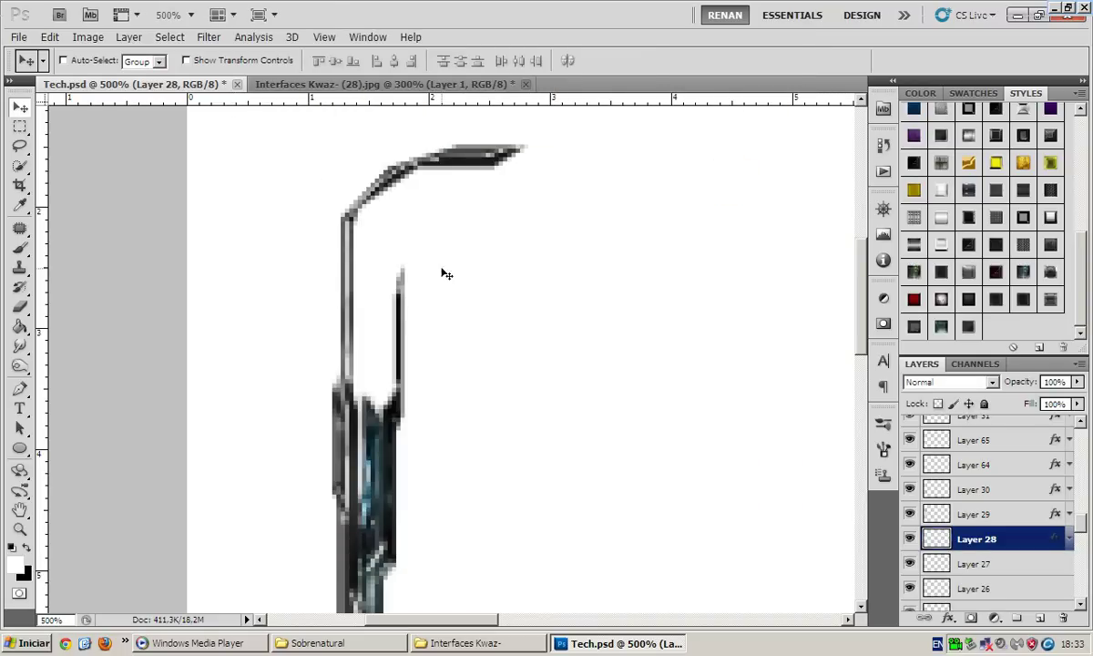
key(ctrl+shift+s)
key(Escape)
key(ctrl+shift+s)
double_click(590, 176)
key(Return)
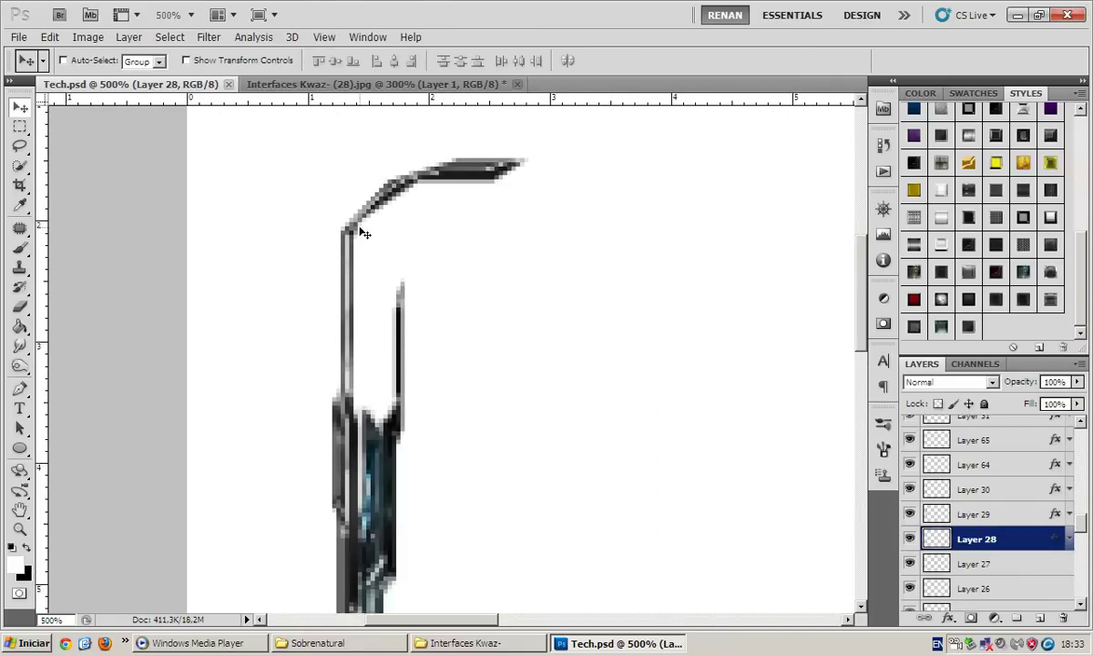
Scroll the canvas down to the lower-left corner with the gear orb
scroll(331, 125, up, 1)
scroll(471, 183, down, 2)
scroll(489, 232, down, 1)
scroll(488, 231, down, 2)
scroll(488, 227, up, 1)
scroll(497, 346, down, 2)
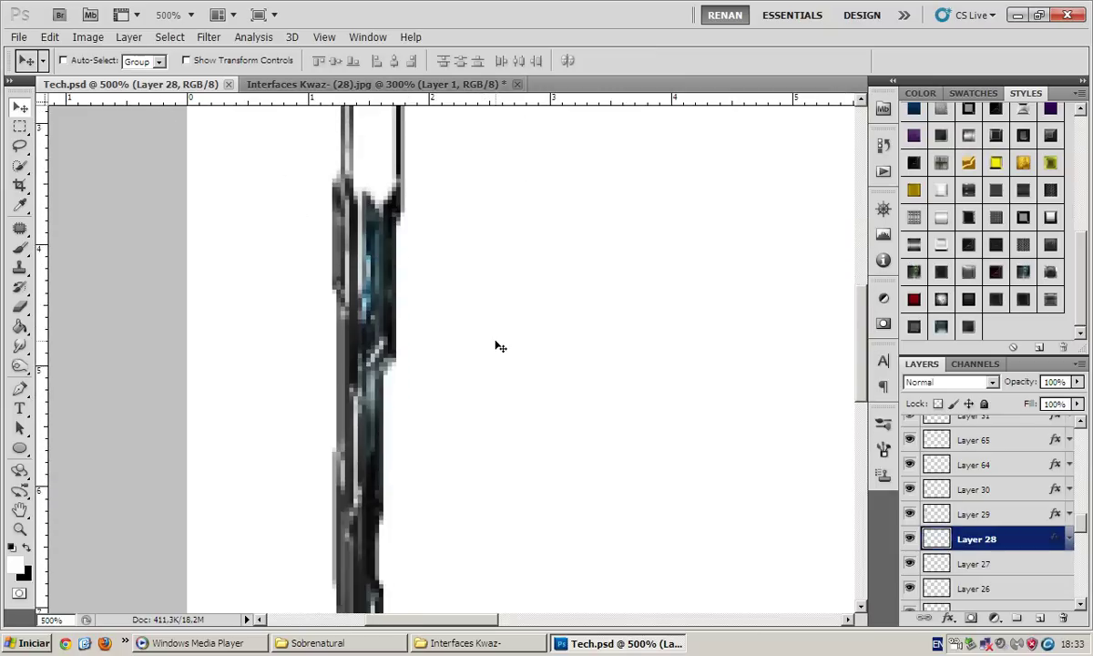
scroll(497, 346, down, 2)
scroll(498, 346, down, 2)
scroll(497, 346, down, 2)
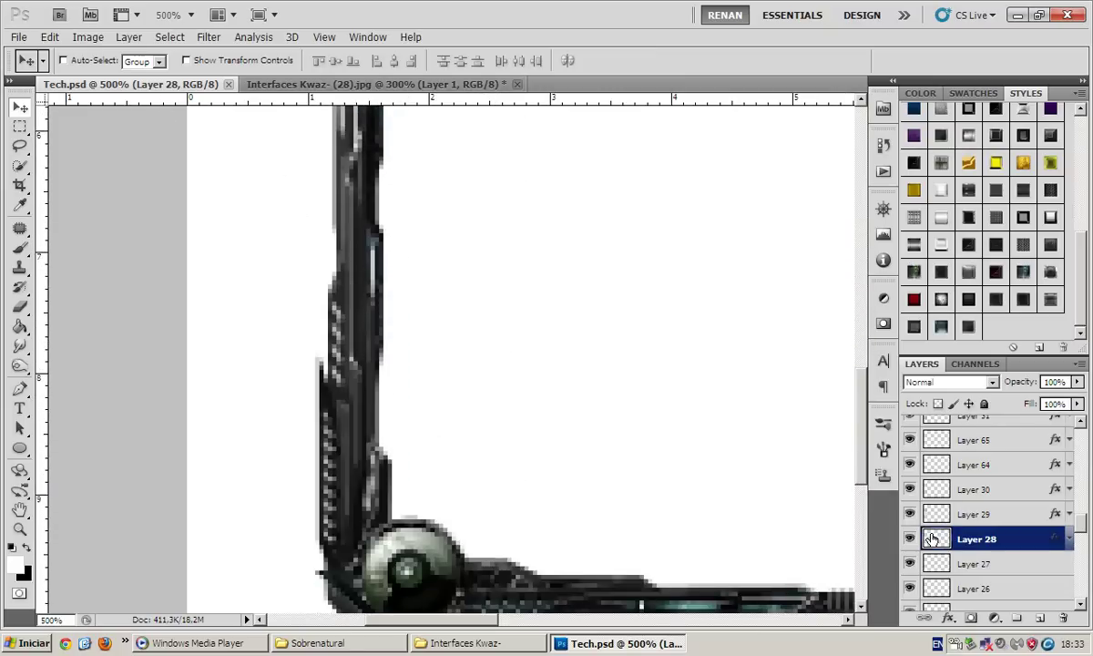
Select Layer 27 and the Pen tool, framing the top bend of the left bar
click(995, 563)
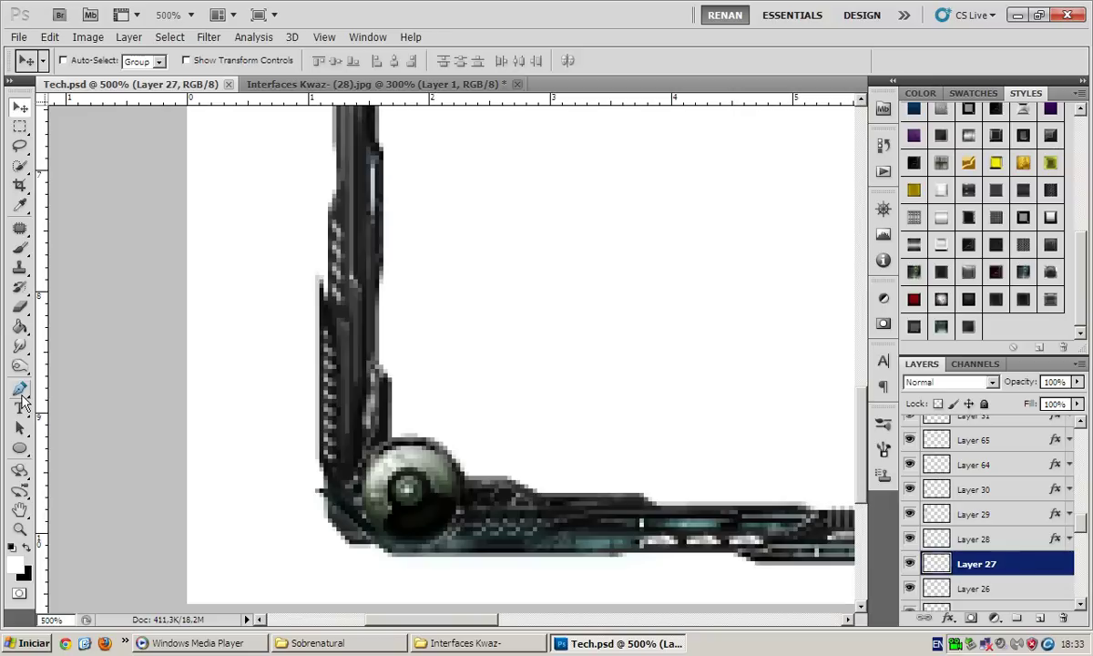
click(20, 389)
scroll(398, 390, up, 2)
scroll(398, 390, up, 2)
scroll(397, 391, down, 1)
scroll(410, 395, up, 1)
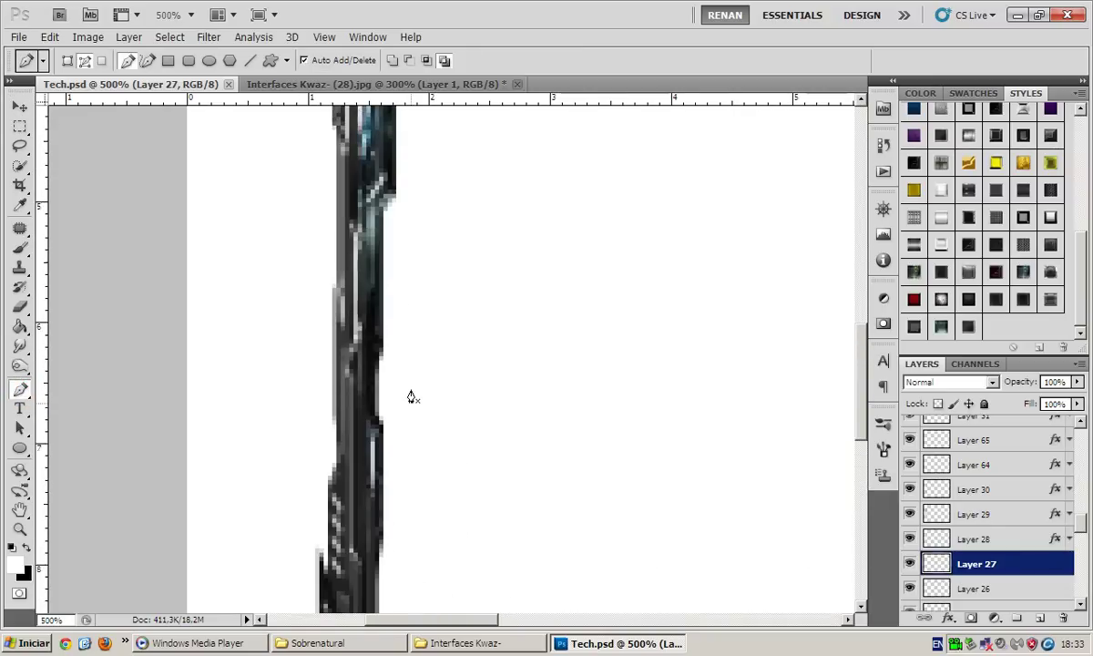
scroll(410, 397, up, 2)
scroll(411, 397, up, 2)
scroll(409, 383, up, 2)
scroll(401, 361, up, 2)
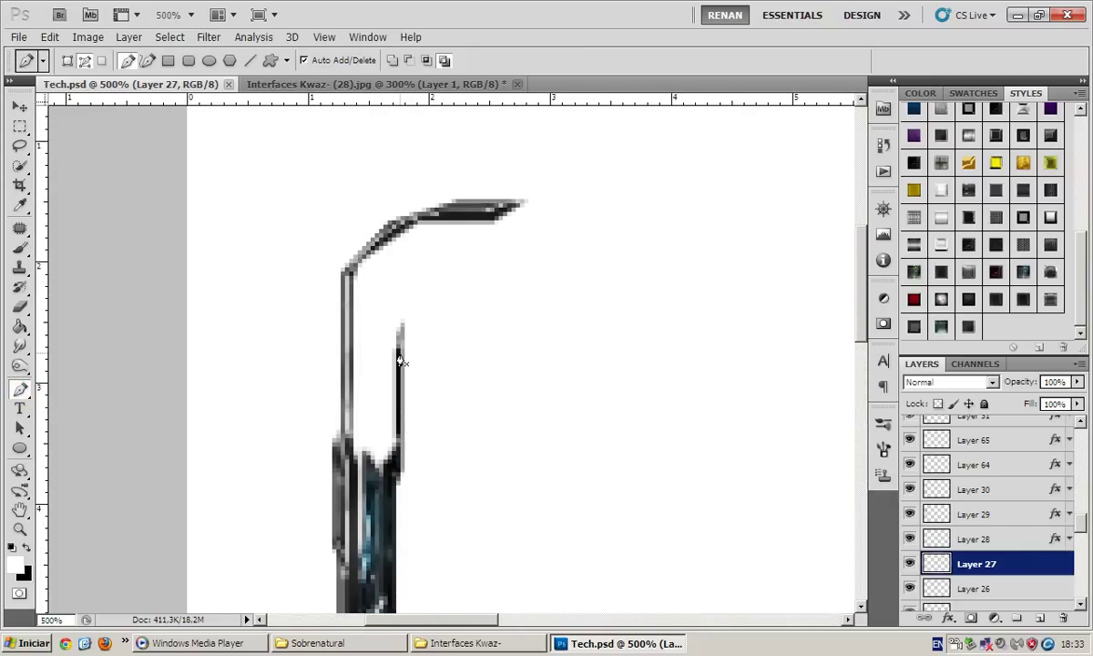
Trace a closed Pen outline for the angled strip along the bar's top bend
drag(398, 344, 410, 320)
click(408, 274)
click(422, 265)
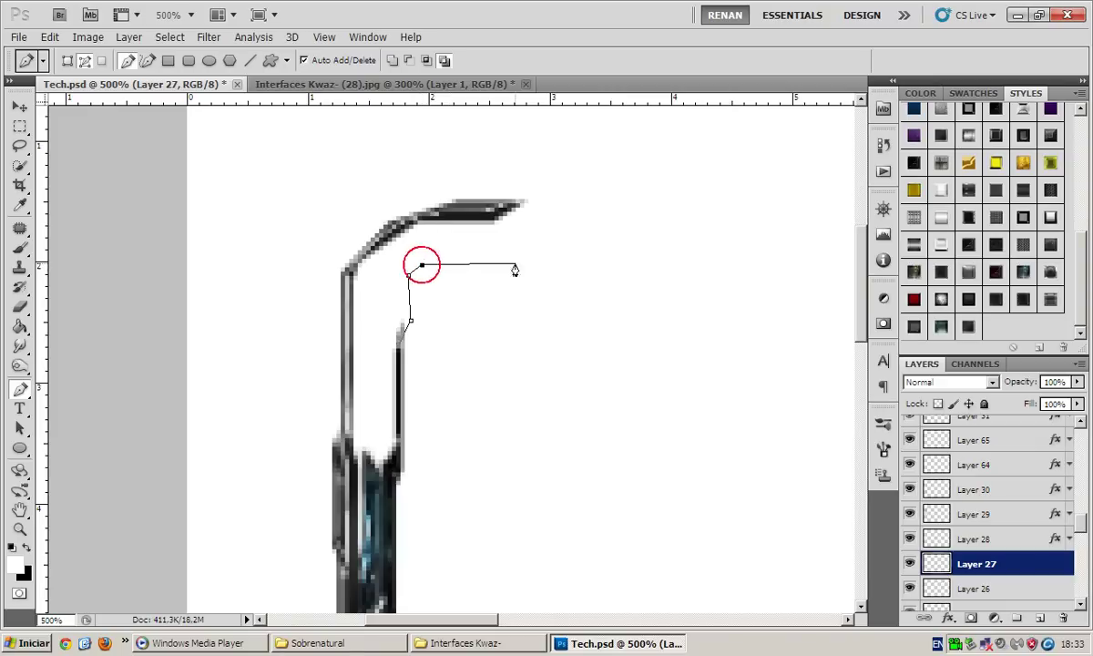
click(512, 255)
click(409, 253)
click(396, 281)
scroll(393, 296, down, 1)
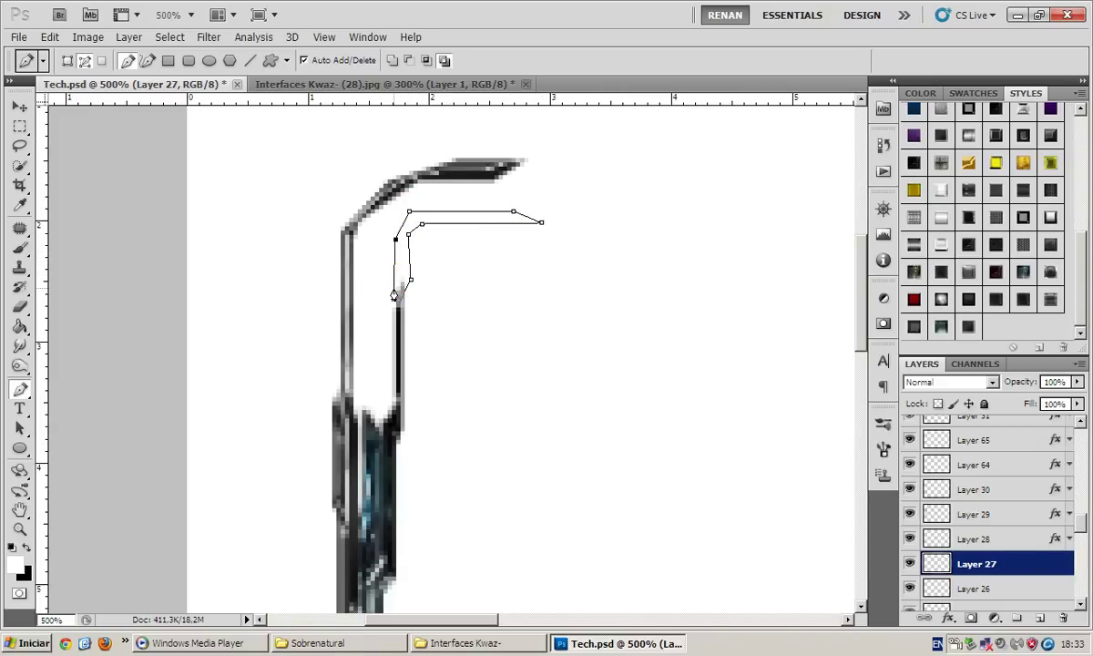
click(380, 324)
scroll(381, 323, down, 2)
click(380, 321)
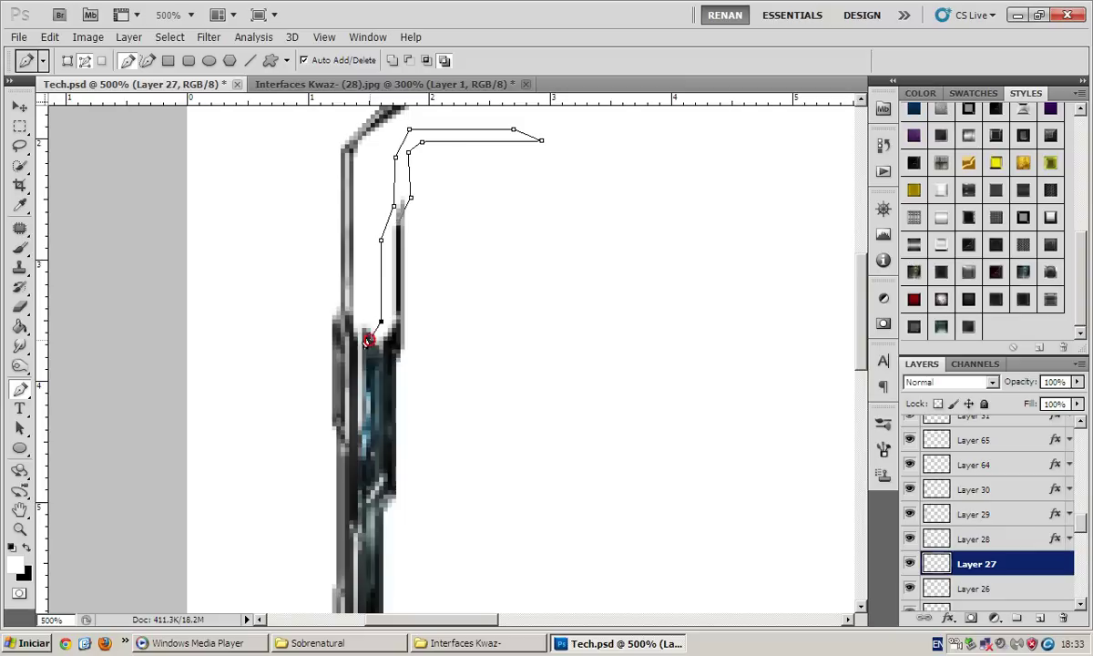
click(348, 319)
click(376, 450)
click(390, 349)
click(398, 327)
click(400, 221)
Fill the strip path with black and give it an outer glow style
right_click(476, 195)
click(514, 278)
key(Return)
key(Return)
click(944, 326)
scroll(419, 305, up, 2)
scroll(540, 322, down, 1)
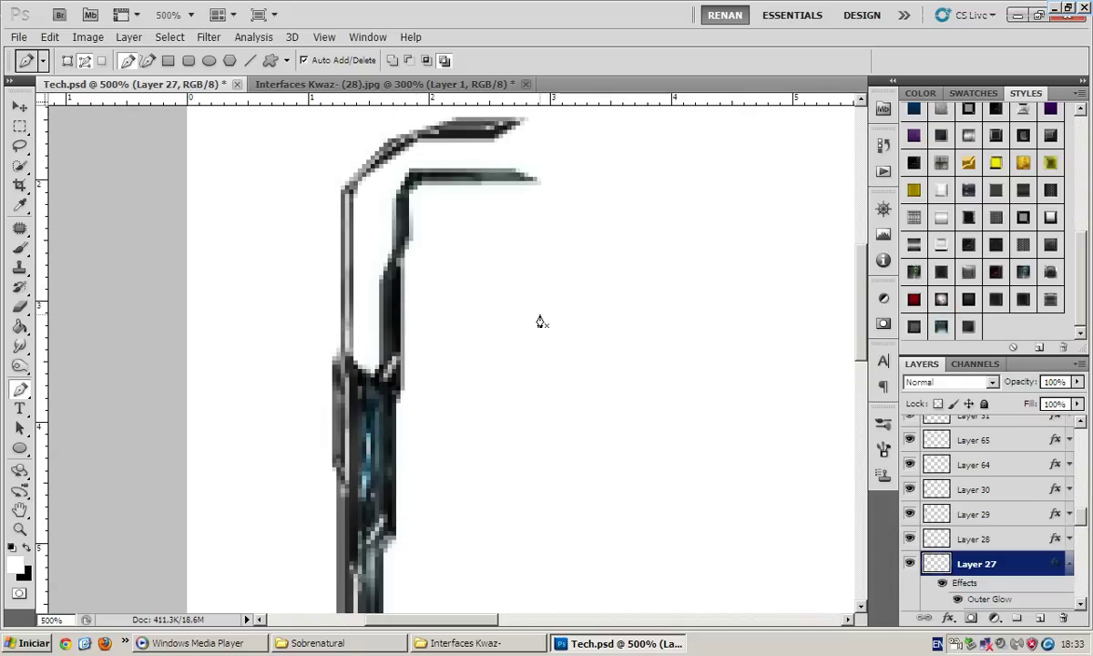
click(1069, 564)
click(1047, 586)
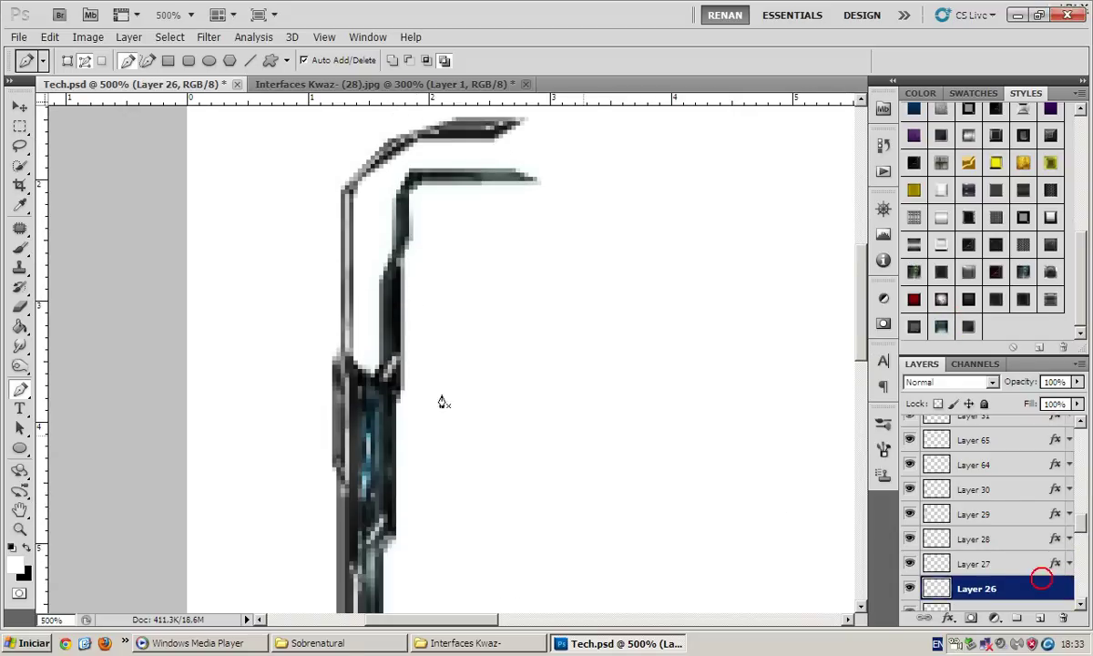
On Layer 26, trace a closed plate outline between the two angled strips
scroll(387, 361, up, 1)
click(402, 247)
click(372, 313)
click(368, 396)
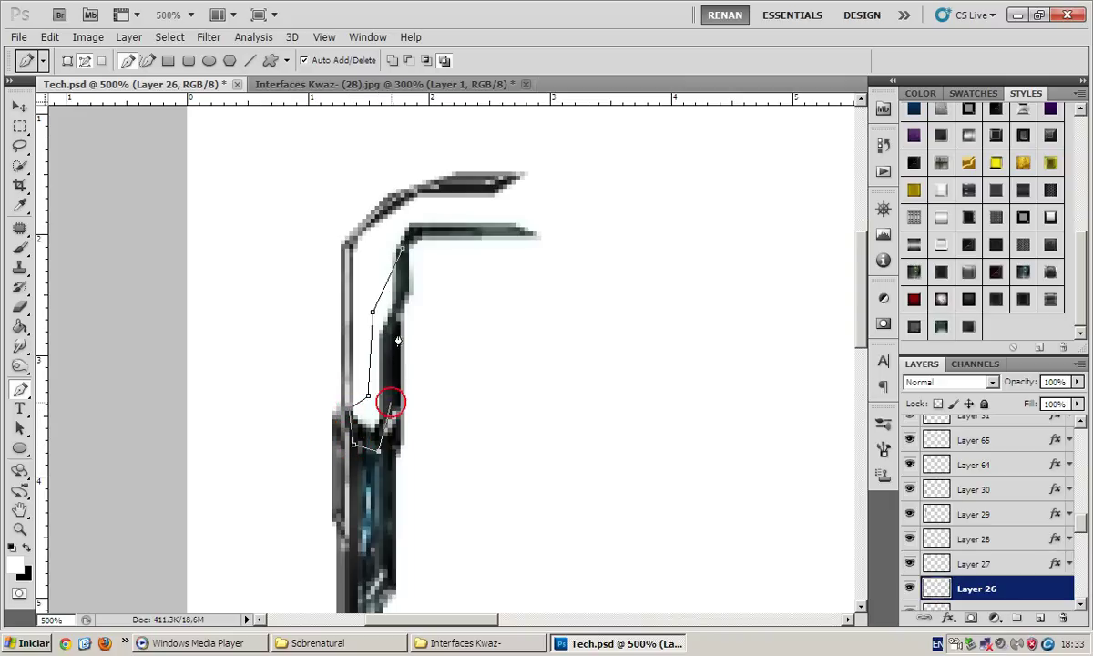
click(396, 310)
click(409, 285)
click(401, 247)
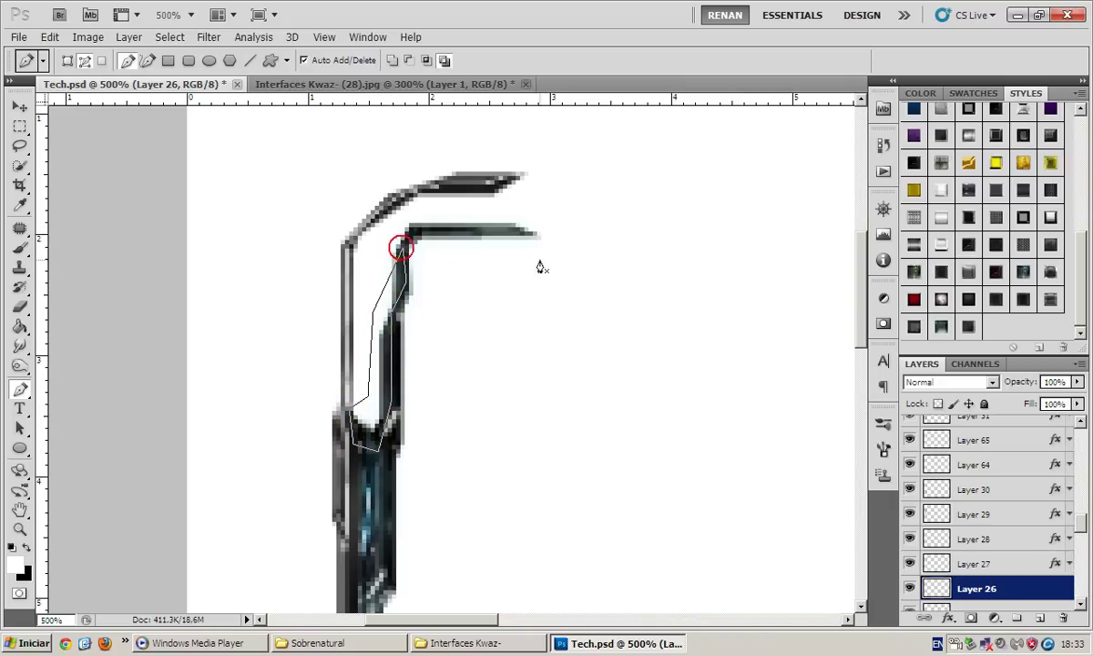
Fill the plate path with black and apply a bevelled metallic style
right_click(540, 267)
click(593, 342)
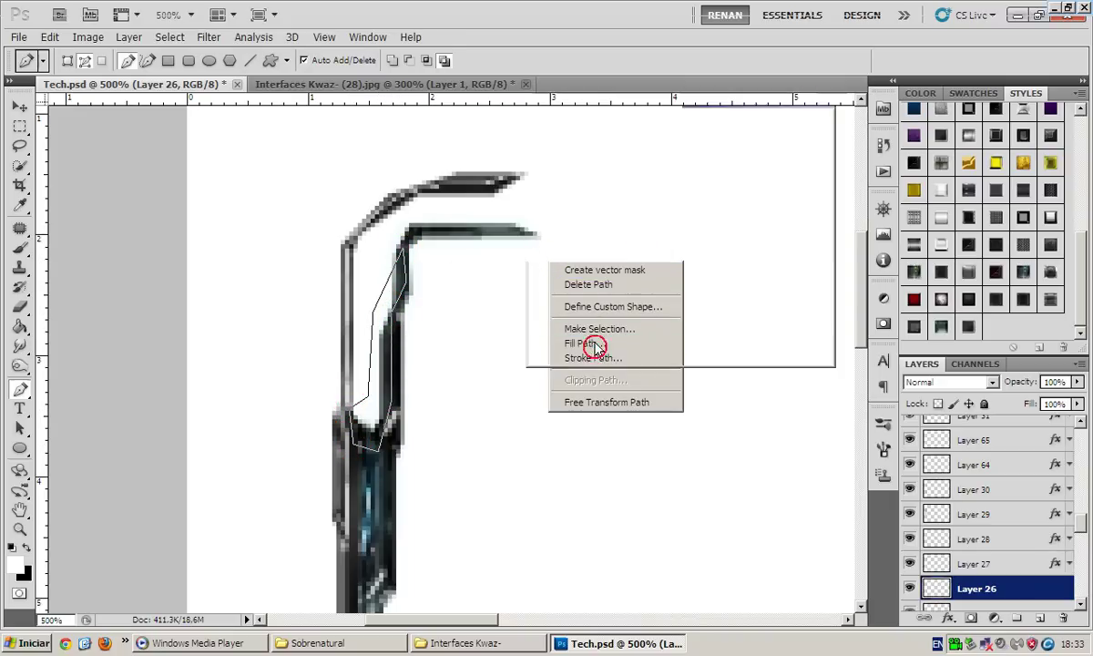
click(913, 298)
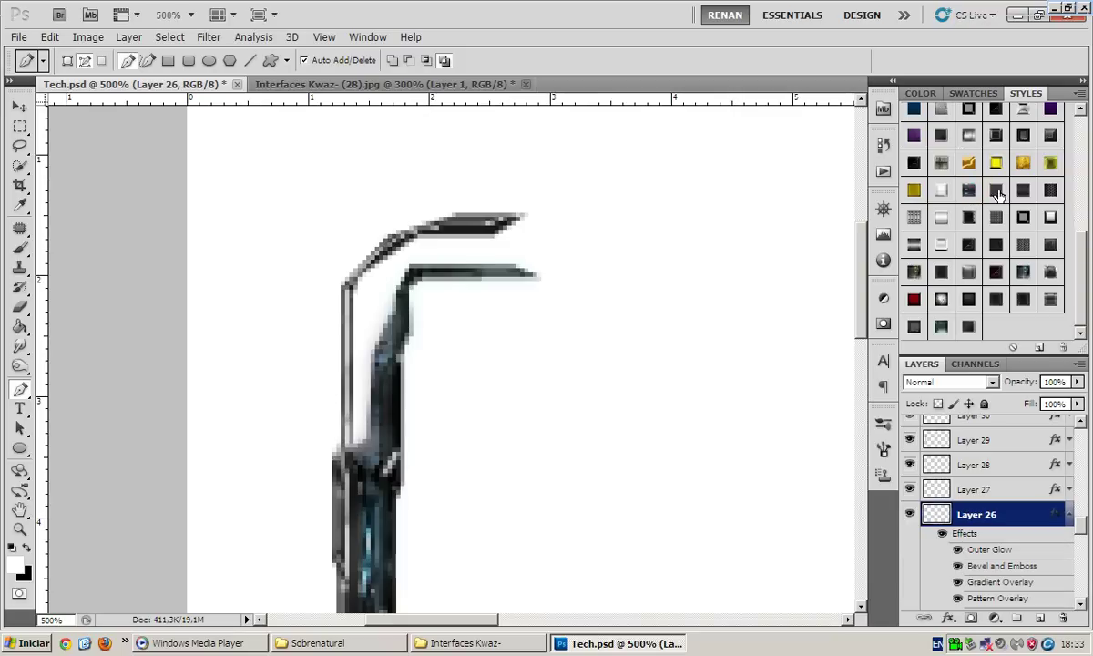
click(1024, 137)
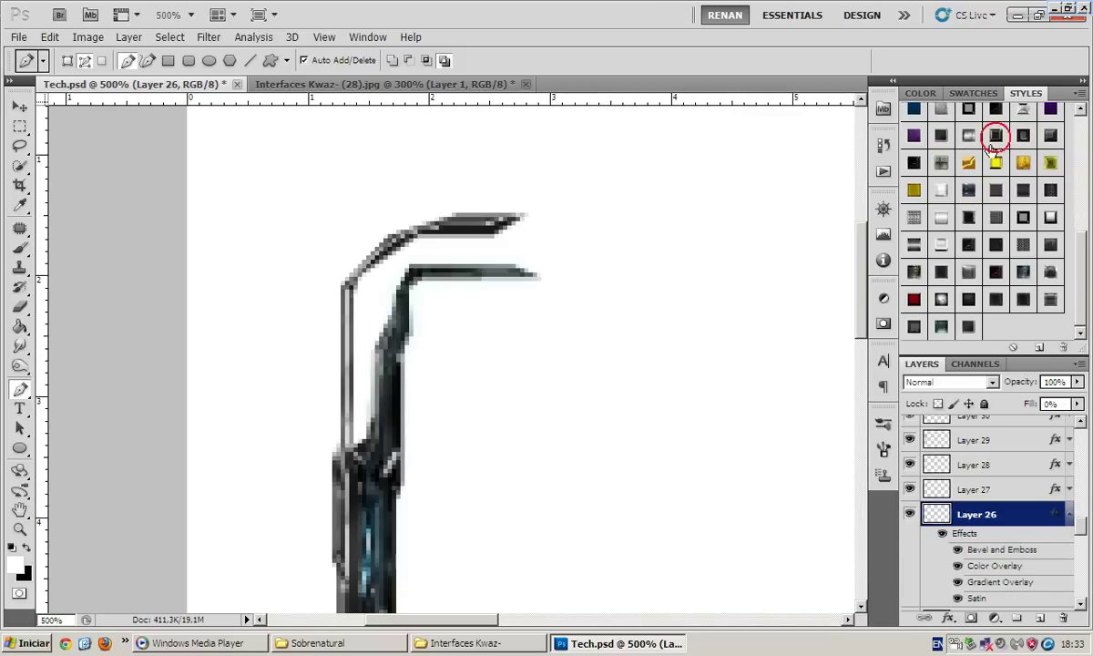
click(913, 162)
click(1068, 513)
On Layer 25, trace the panel beside the left bar and fill it black
click(1032, 539)
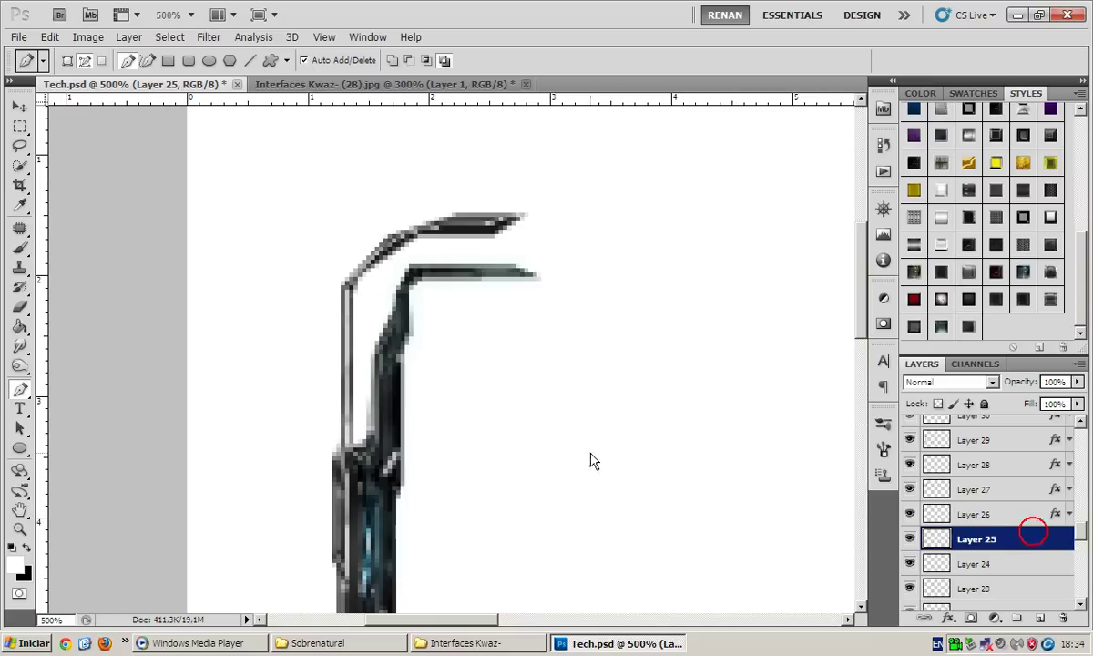
click(394, 309)
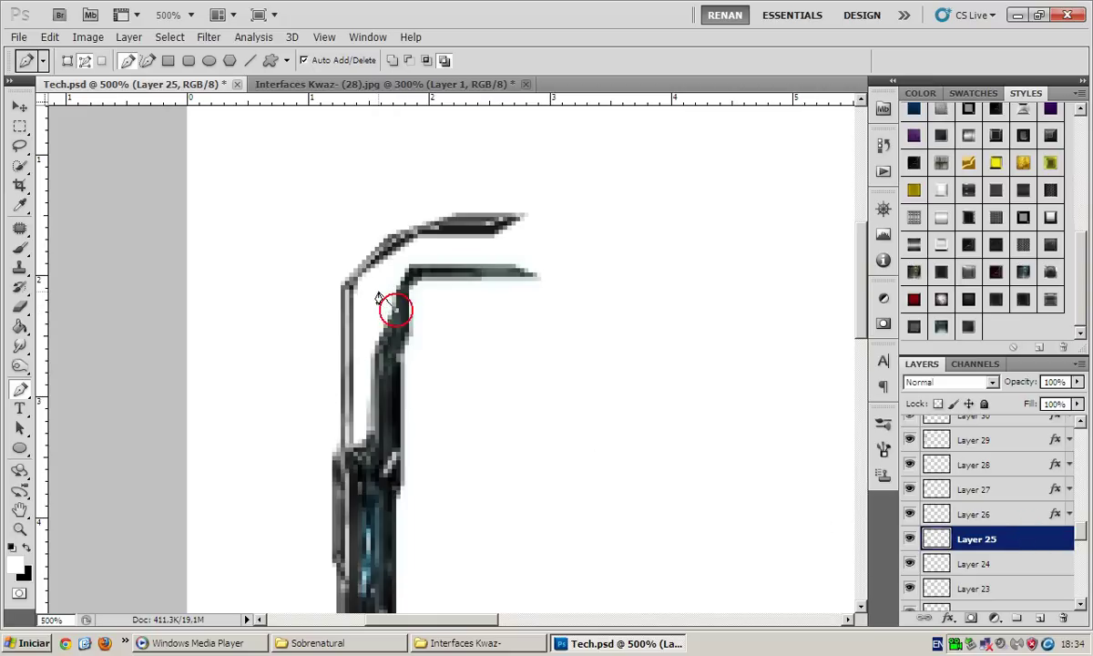
click(347, 359)
click(375, 452)
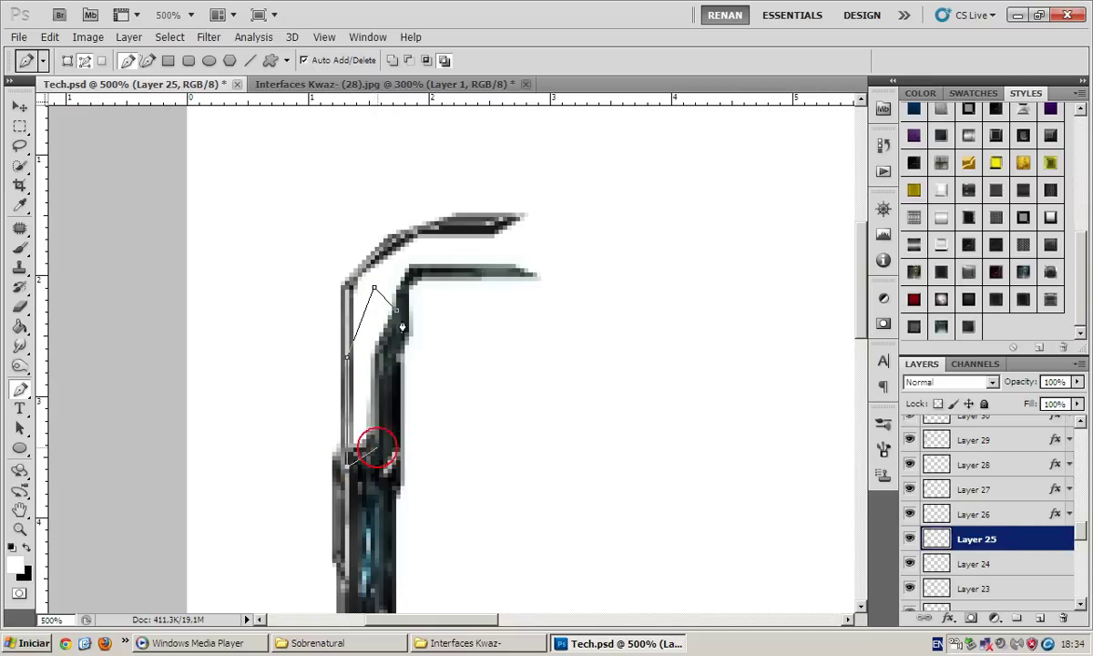
click(373, 289)
right_click(521, 303)
click(580, 388)
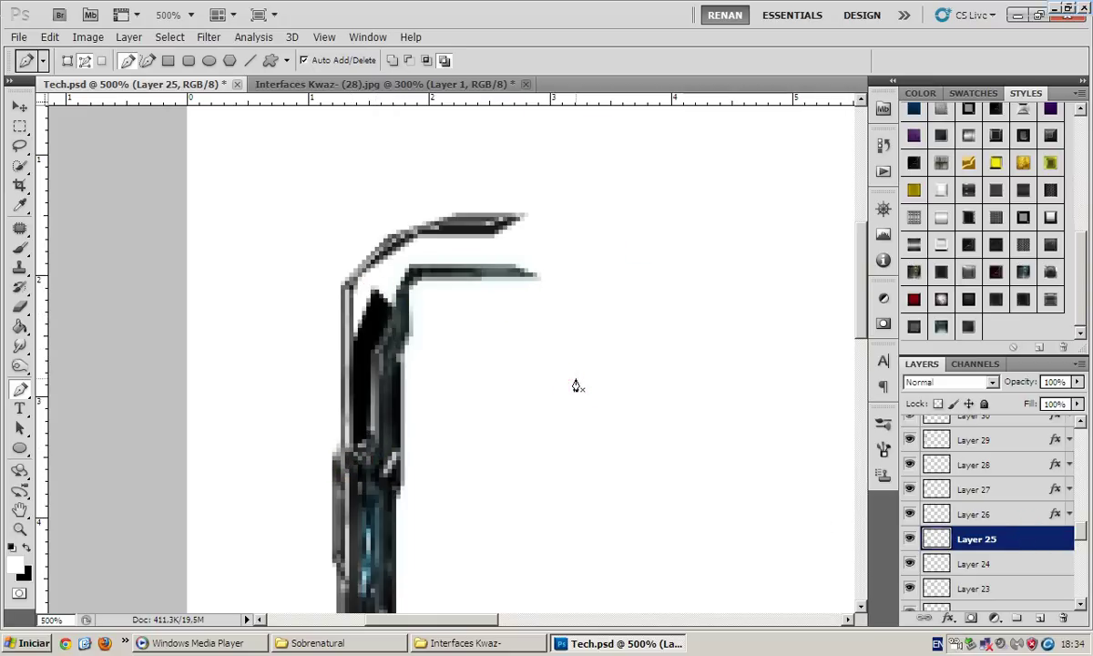
Style the panel with gradient and pattern overlays from the Styles panel
scroll(975, 291, up, 1)
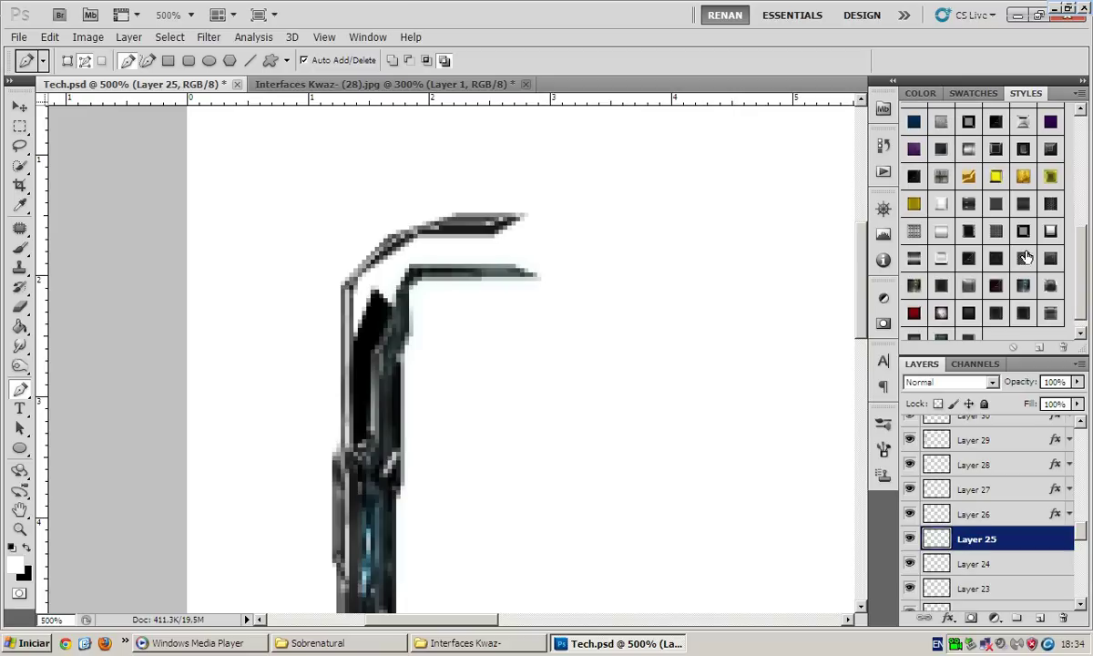
click(1020, 245)
scroll(991, 291, up, 1)
scroll(983, 282, up, 2)
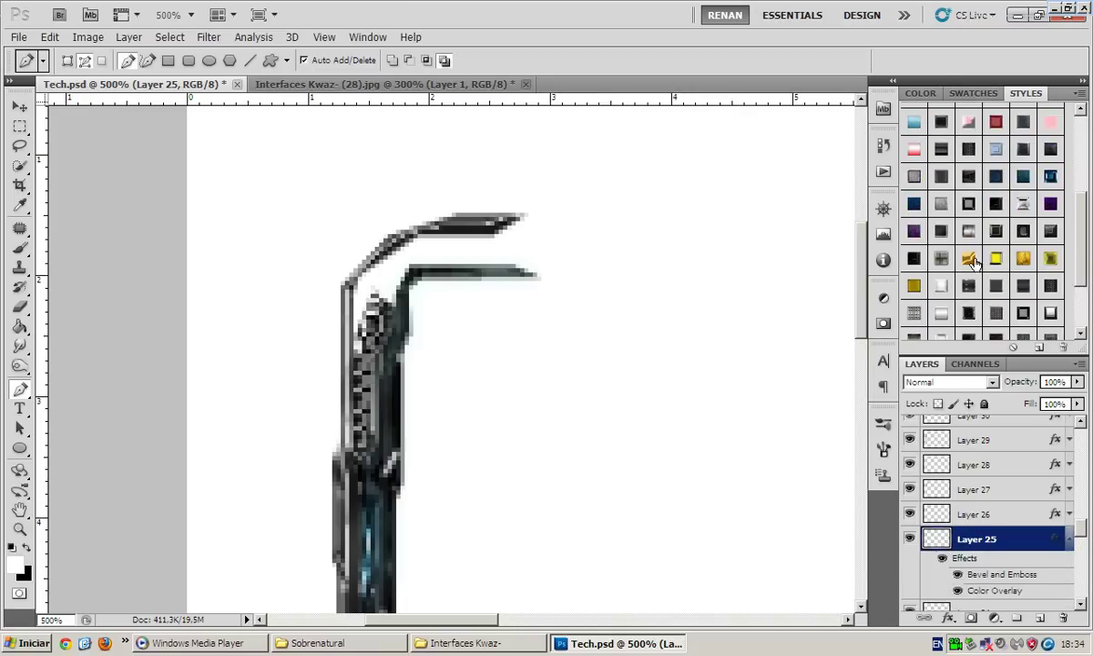
click(963, 183)
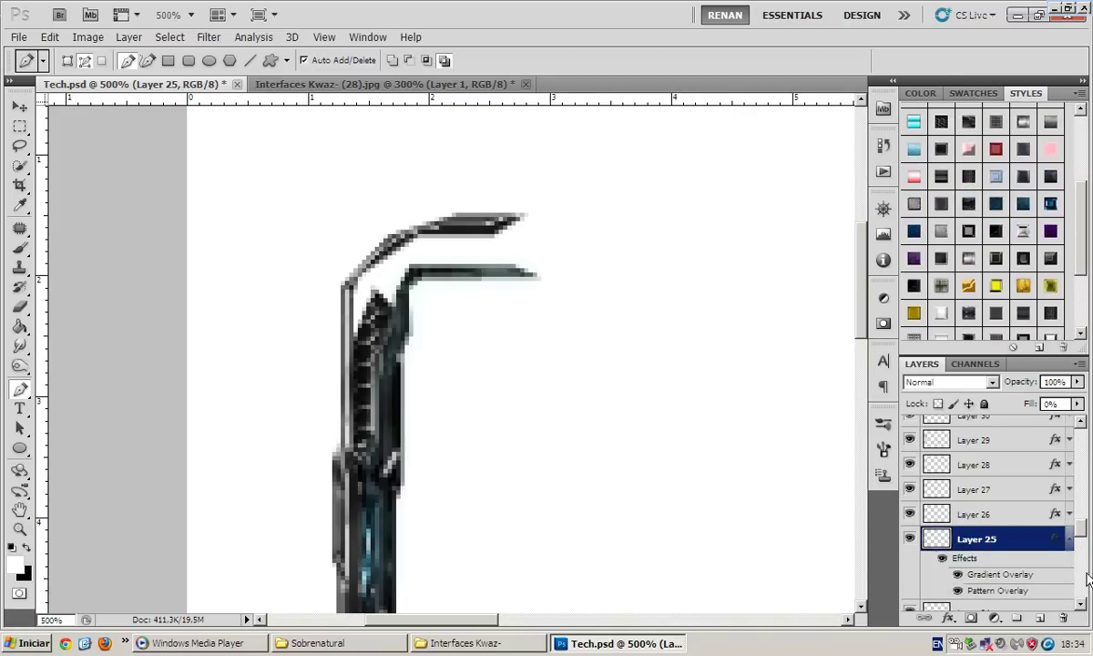
click(1070, 545)
click(1038, 564)
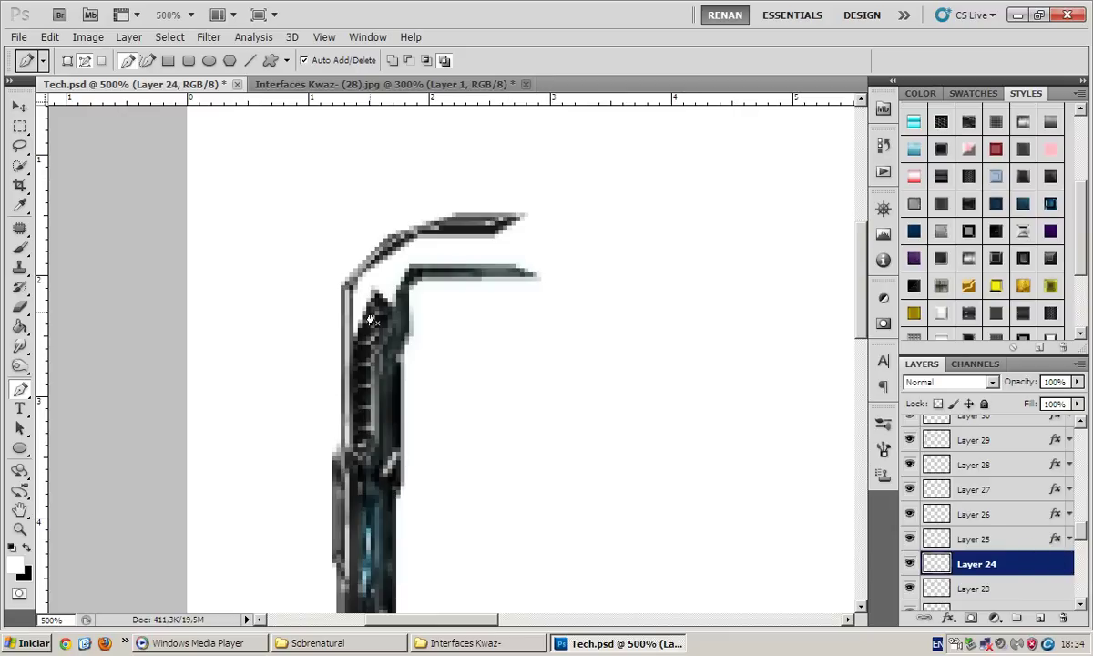
Zoom out to the full frame and save Tech.psd with Save As
key(v)
key(ctrl+minus)
key(ctrl+minus)
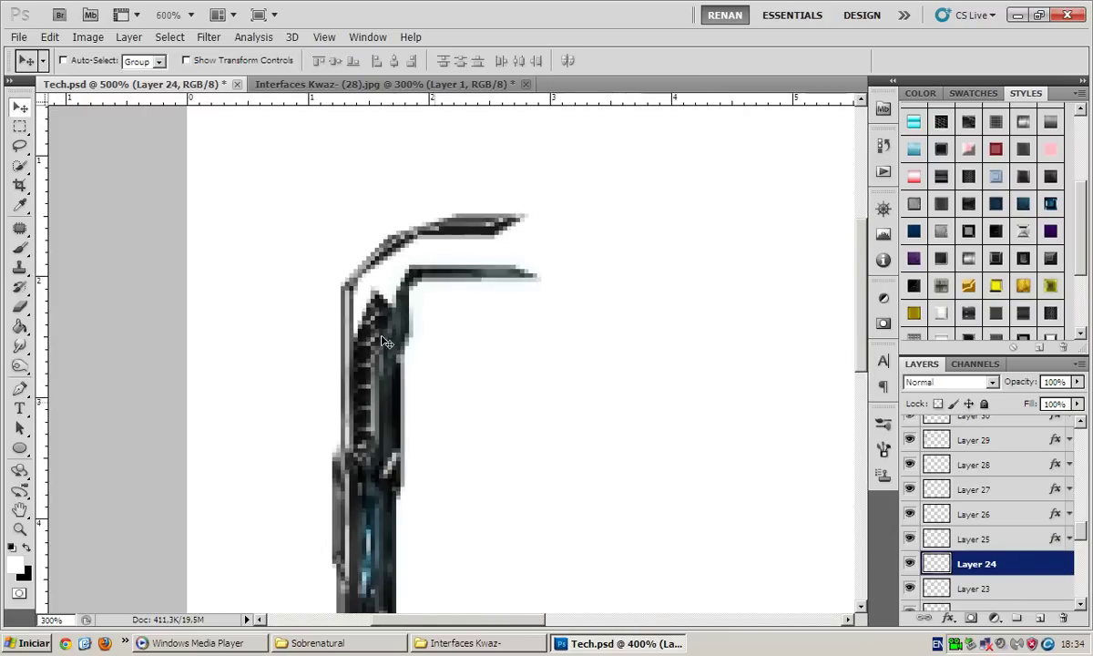
key(ctrl+minus)
key(ctrl+minus)
key(ctrl+shift+s)
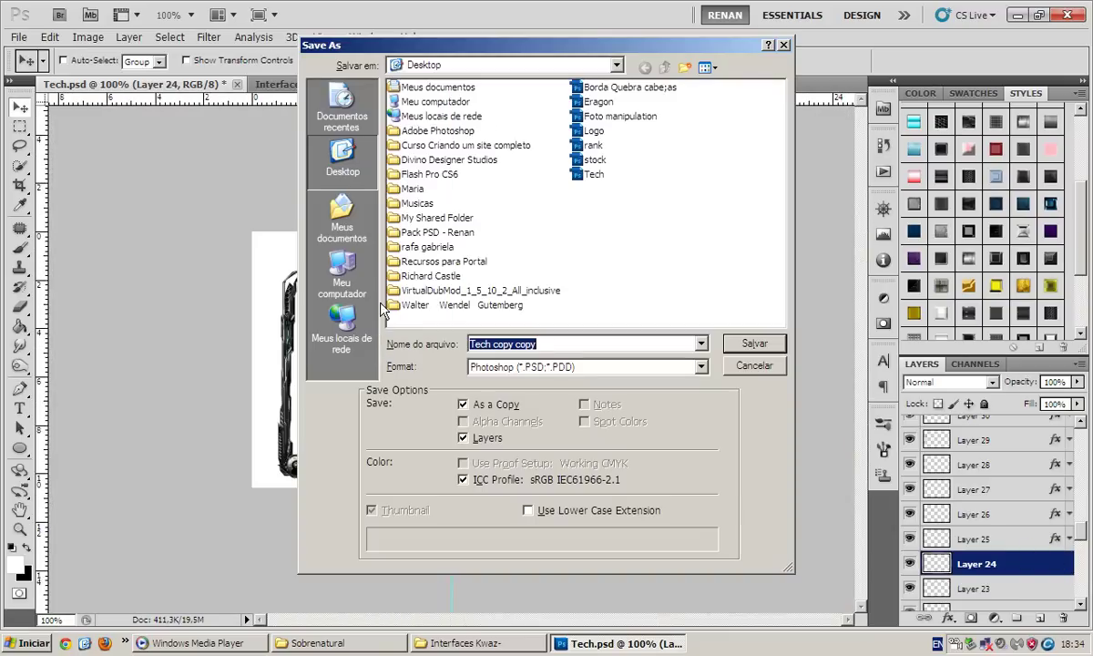
key(Return)
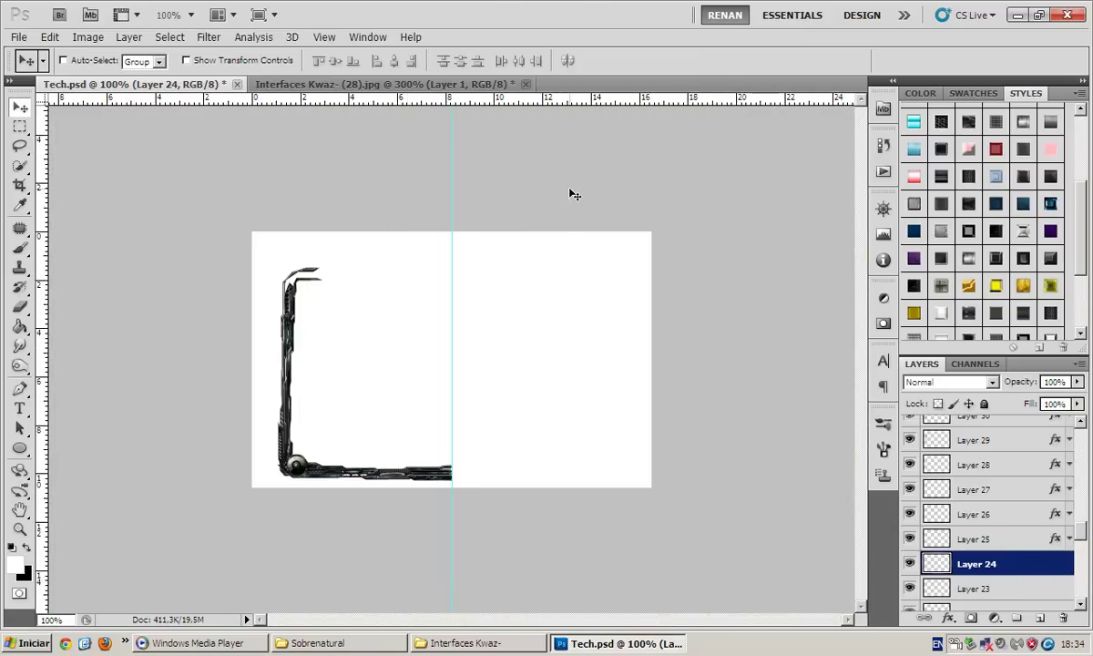
Close Tech.psd and the reference image, discarding the reference image's changes
click(229, 84)
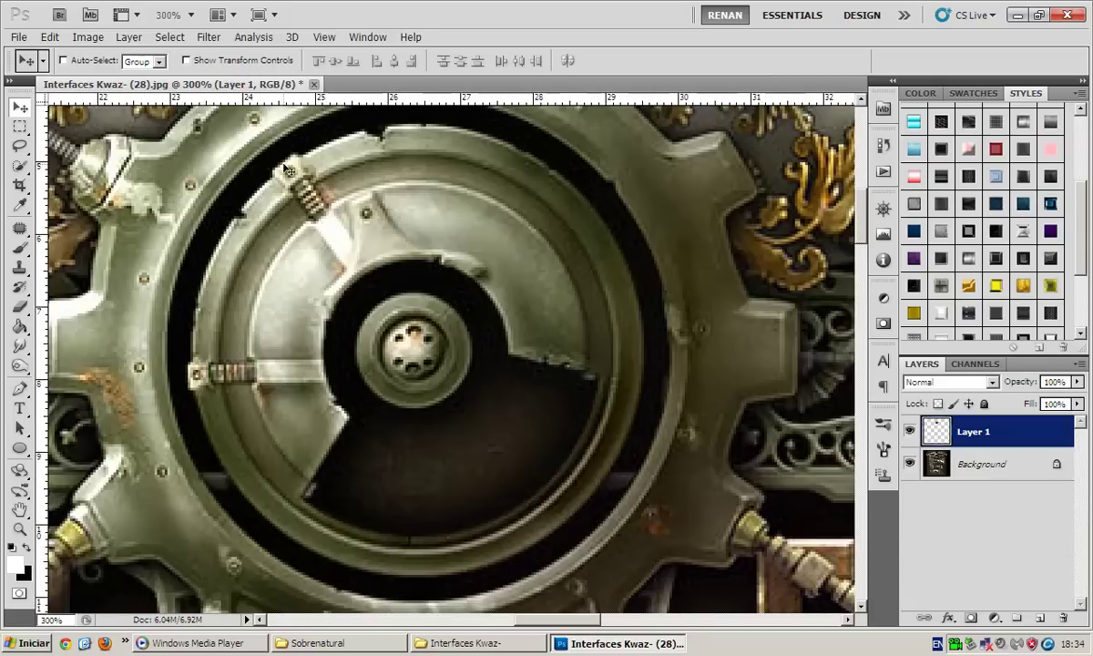
click(313, 84)
click(557, 258)
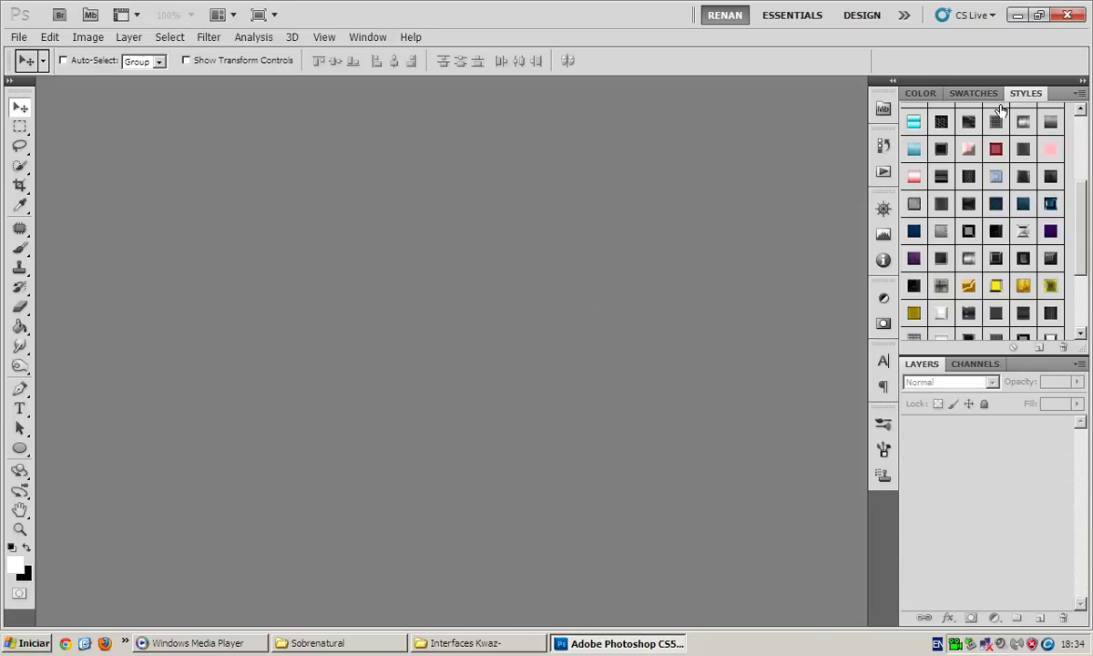
Quit Photoshop, minimize the Interfaces Kwaz- folder, and relaunch Photoshop CS5 from Start
click(1065, 14)
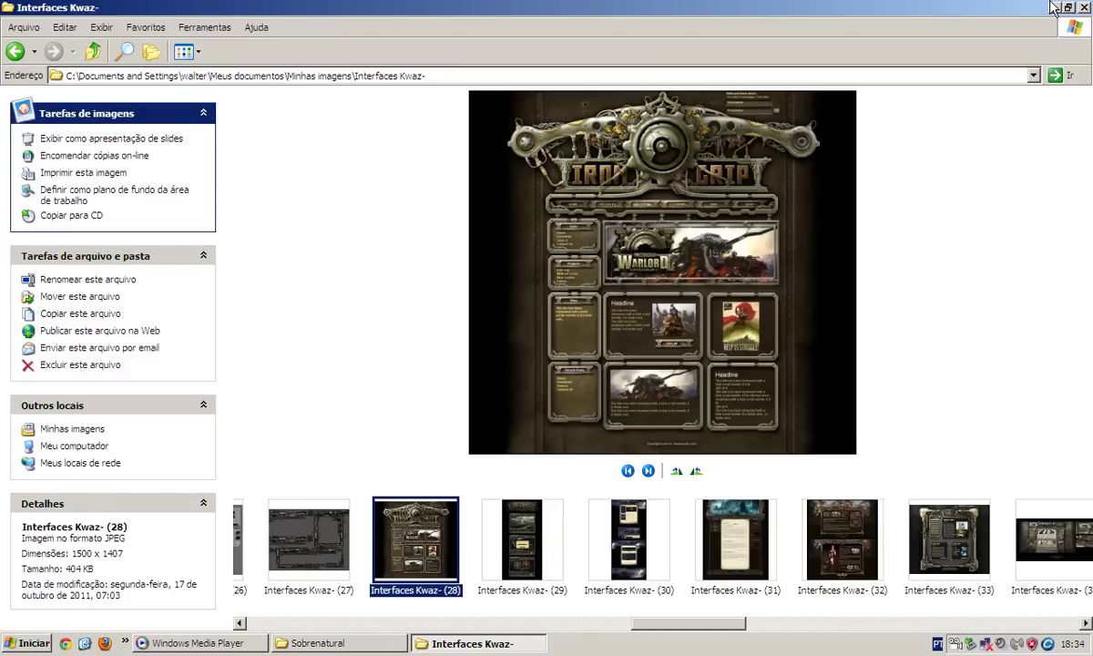
click(1053, 8)
click(27, 642)
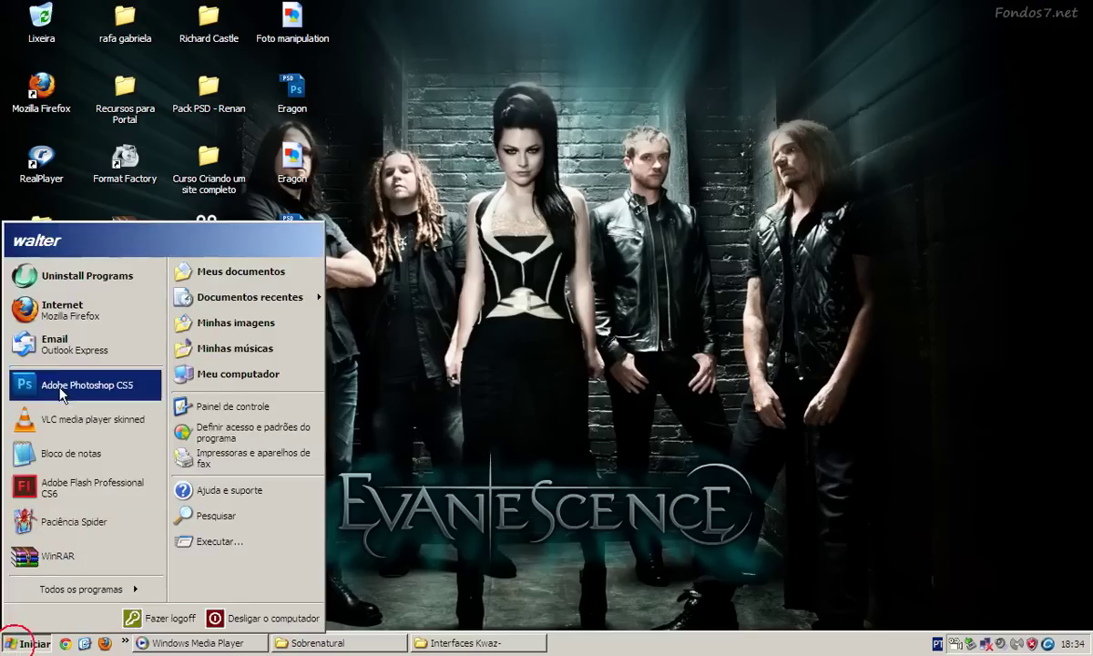
click(73, 364)
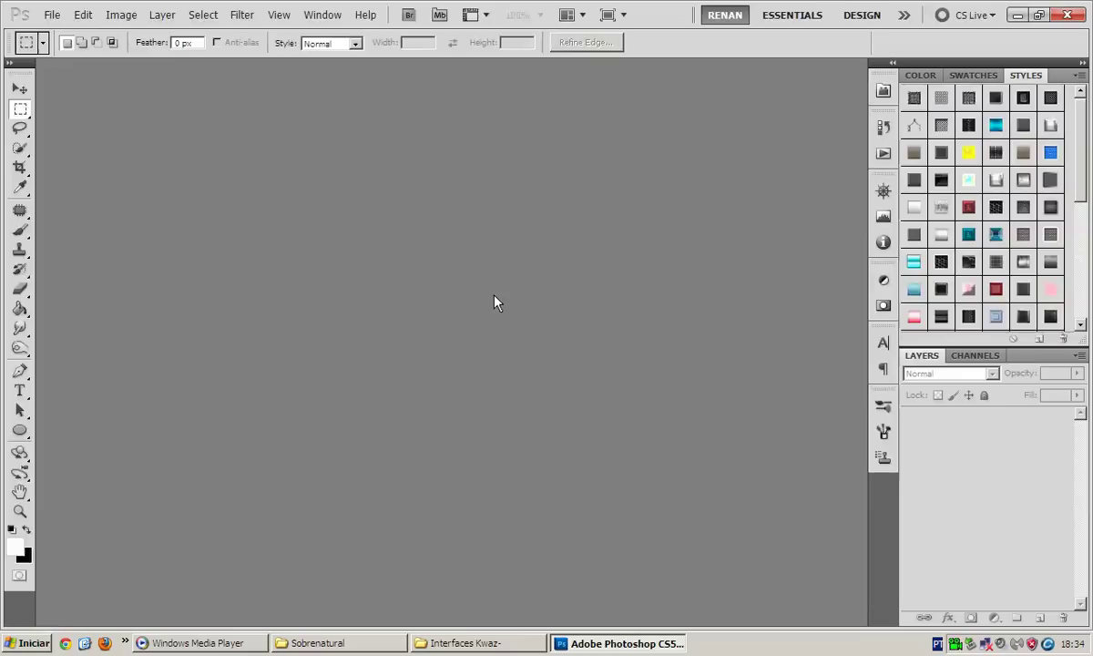
Reopen Tech.psd and zoom in on the frame's bottom-left corner with the gear orb
double_click(449, 351)
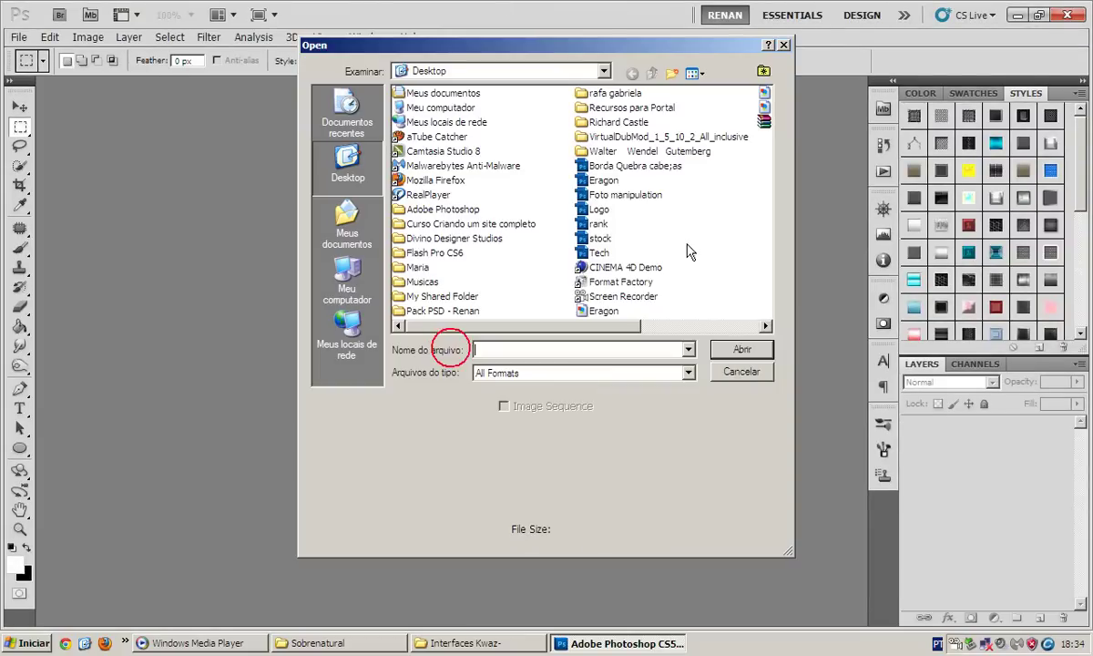
double_click(598, 253)
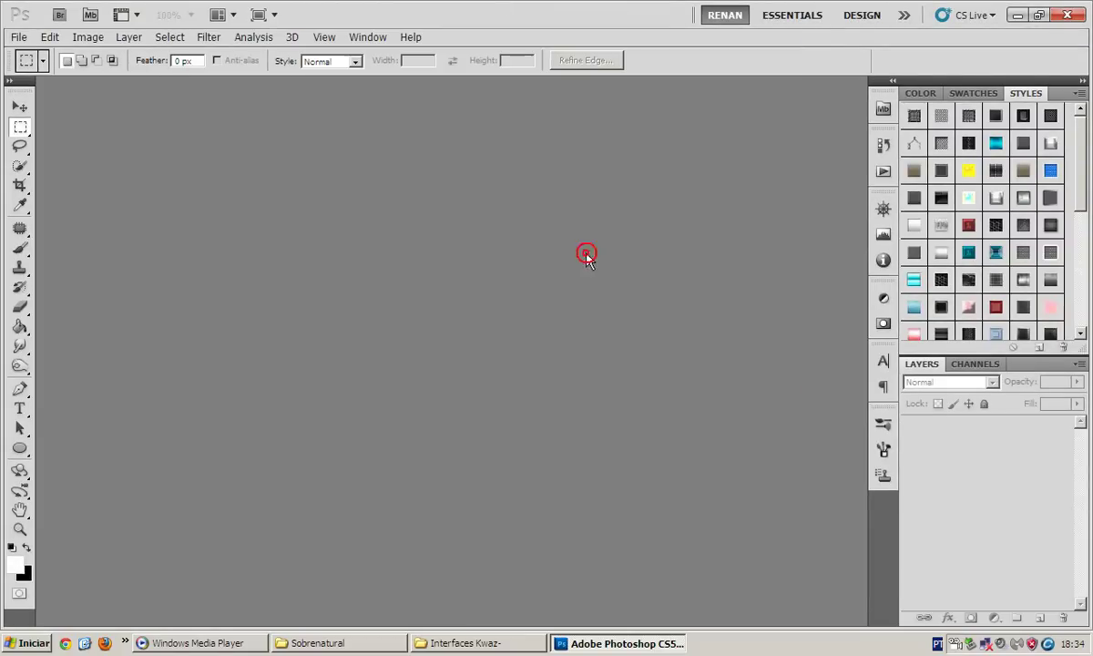
key(ctrl+plus)
key(ctrl+plus)
scroll(409, 391, left, 3)
scroll(406, 388, down, 3)
scroll(274, 401, left, 3)
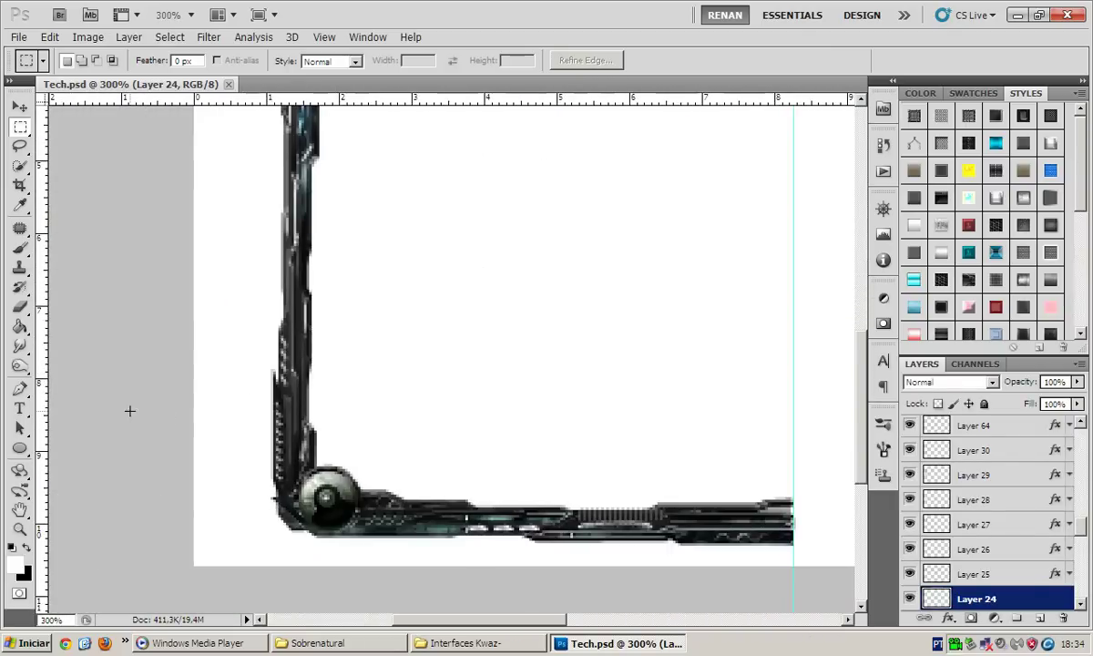
On Layer 24, trace a strip path along the bar's inner edge above the orb
click(18, 389)
scroll(300, 364, up, 1)
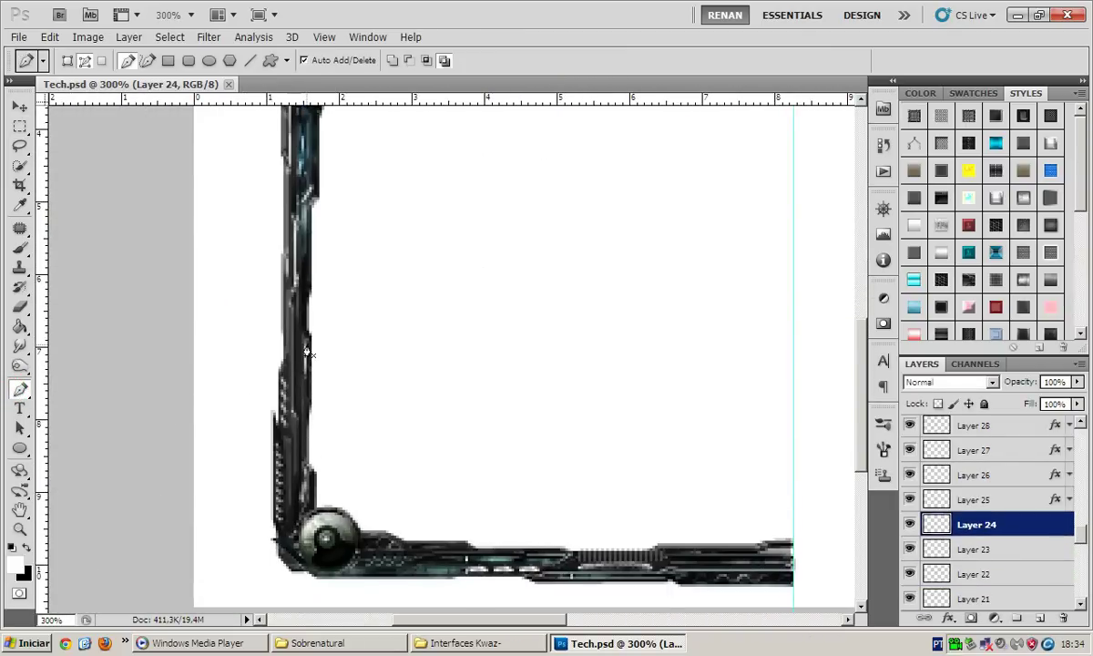
drag(305, 339, 316, 398)
click(317, 408)
scroll(314, 405, down, 3)
click(319, 386)
click(320, 419)
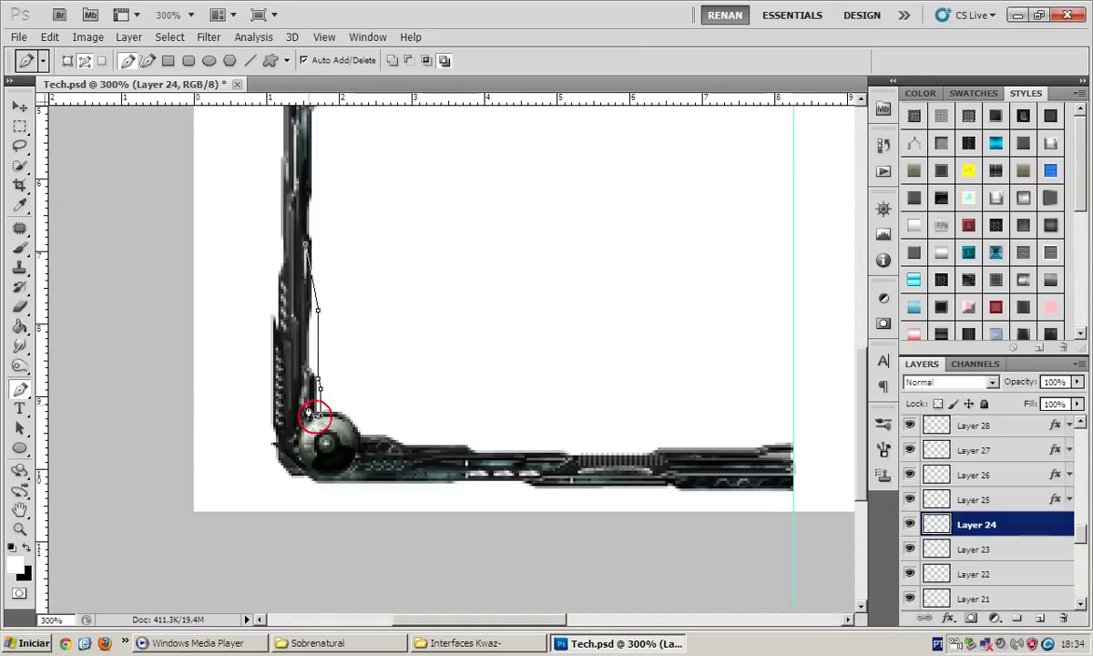
click(306, 244)
Fill the strip path black and apply a metallic style
right_click(314, 210)
click(369, 287)
key(Return)
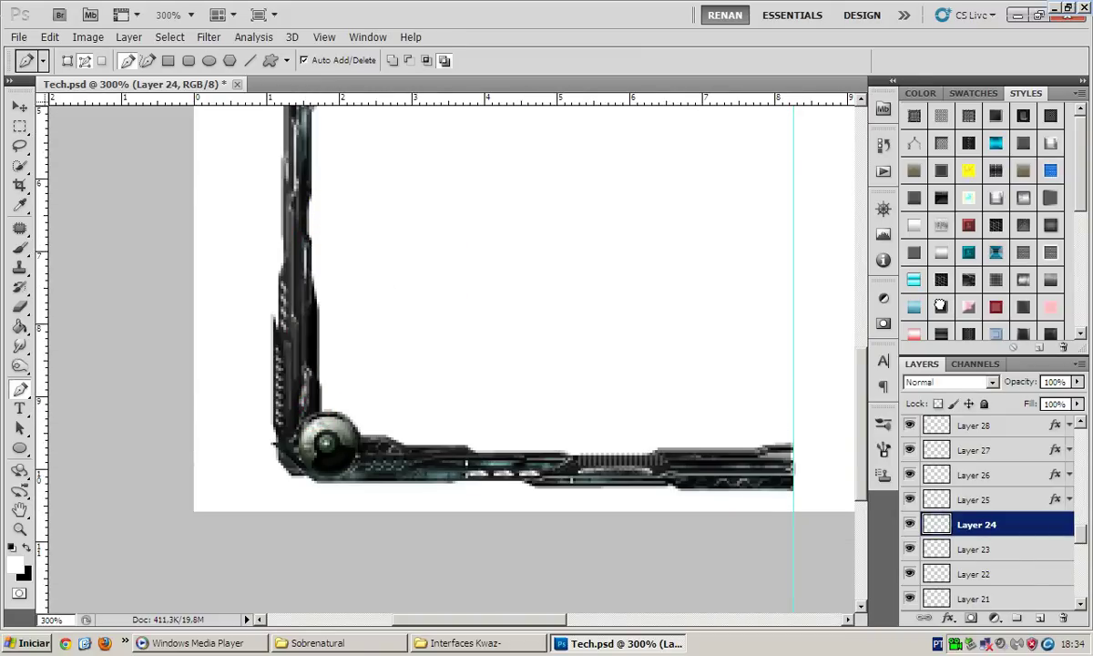
click(940, 306)
scroll(940, 273, down, 5)
click(1068, 525)
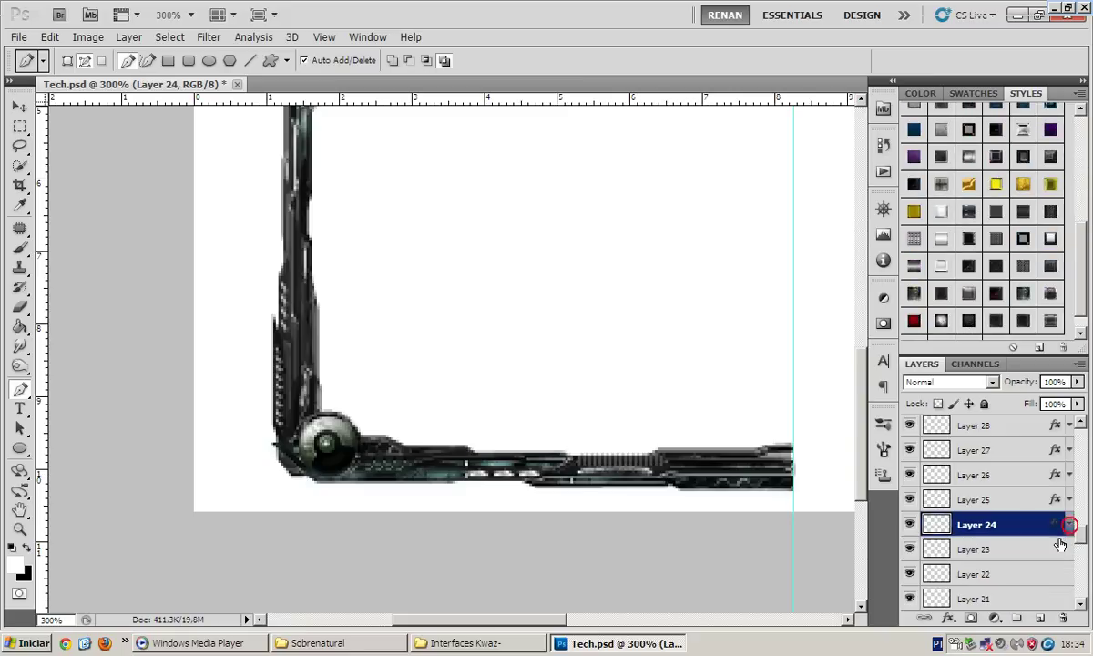
On Layer 23, trace the pointed angled bracket outline at the top of the left bar
click(1059, 547)
scroll(347, 423, down, 1)
scroll(348, 423, up, 2)
scroll(364, 446, up, 3)
scroll(369, 456, up, 3)
scroll(366, 452, down, 6)
scroll(366, 452, down, 3)
scroll(366, 455, up, 3)
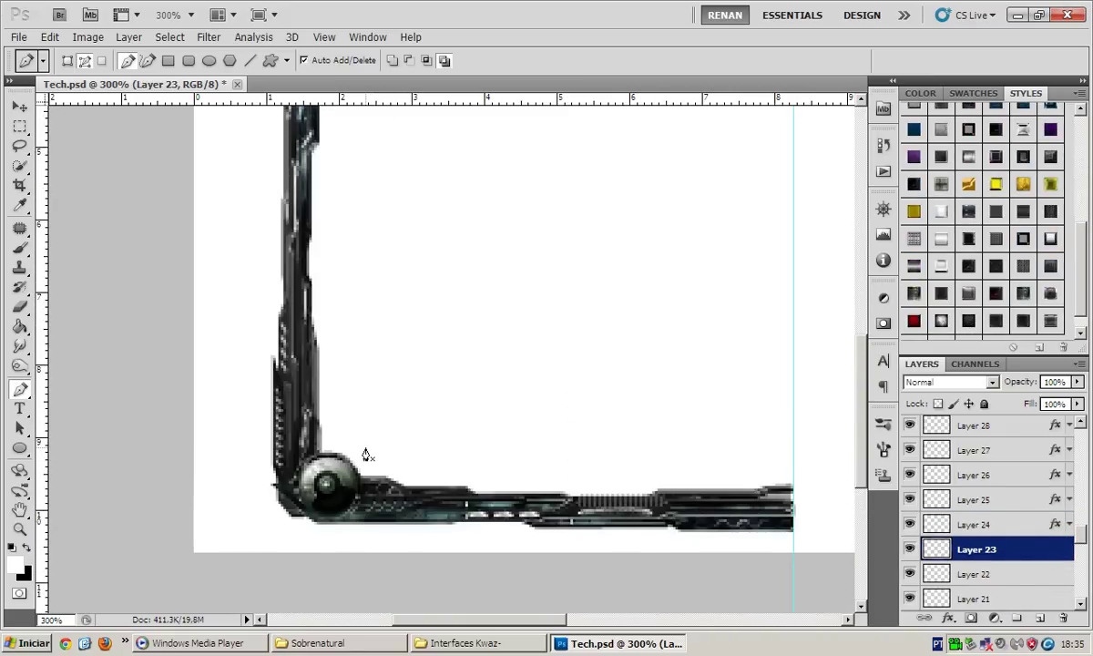
scroll(366, 456, up, 3)
alt+scroll(366, 455, up, 1)
alt+scroll(366, 455, up, 1)
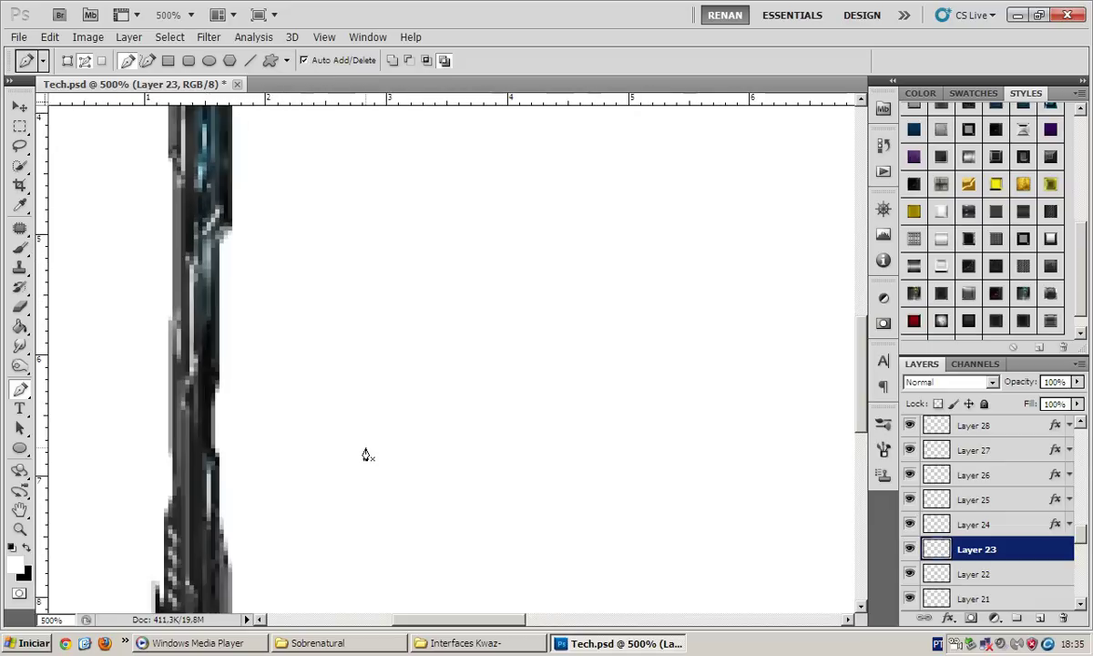
scroll(366, 455, up, 3)
scroll(364, 451, up, 2)
scroll(323, 417, left, 1)
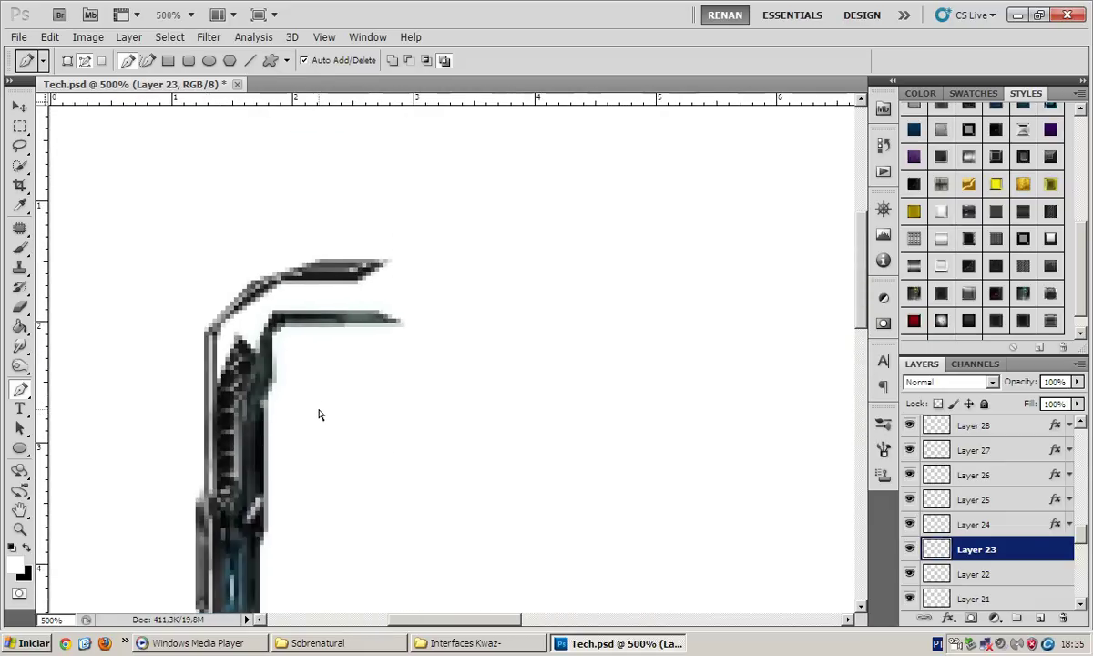
scroll(318, 415, left, 2)
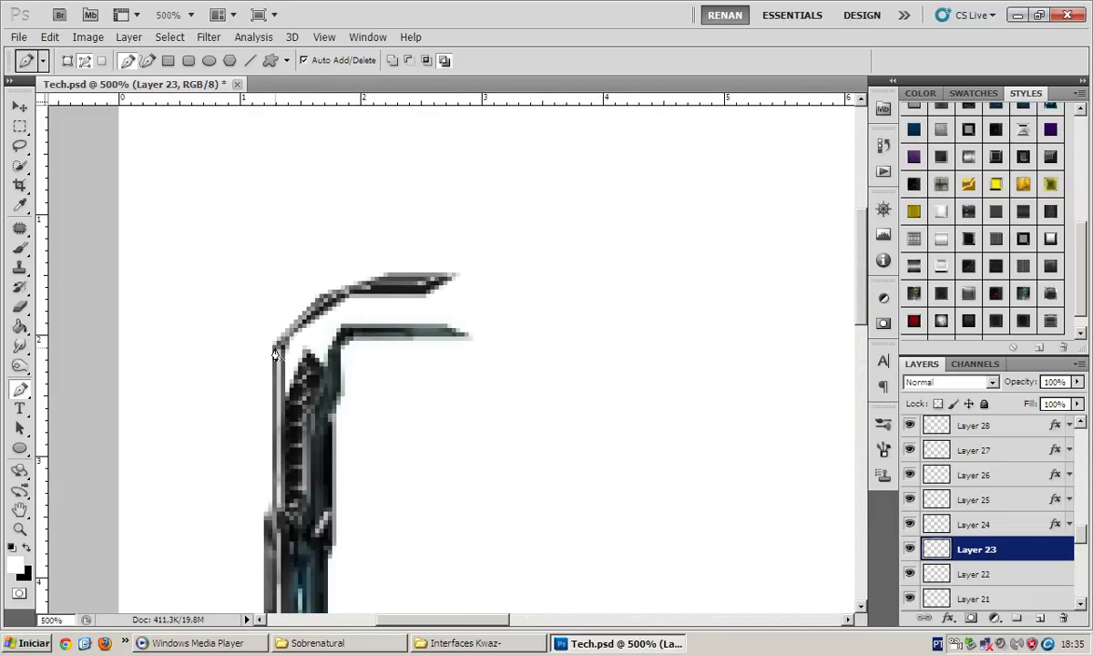
click(359, 284)
click(395, 279)
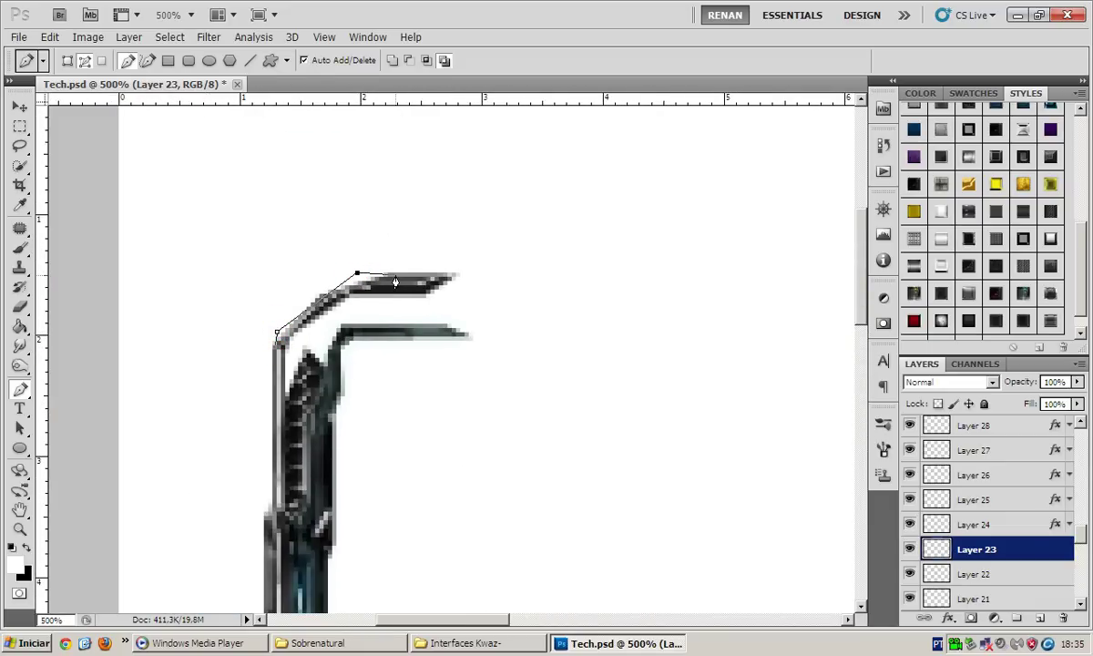
click(388, 275)
click(341, 298)
click(277, 353)
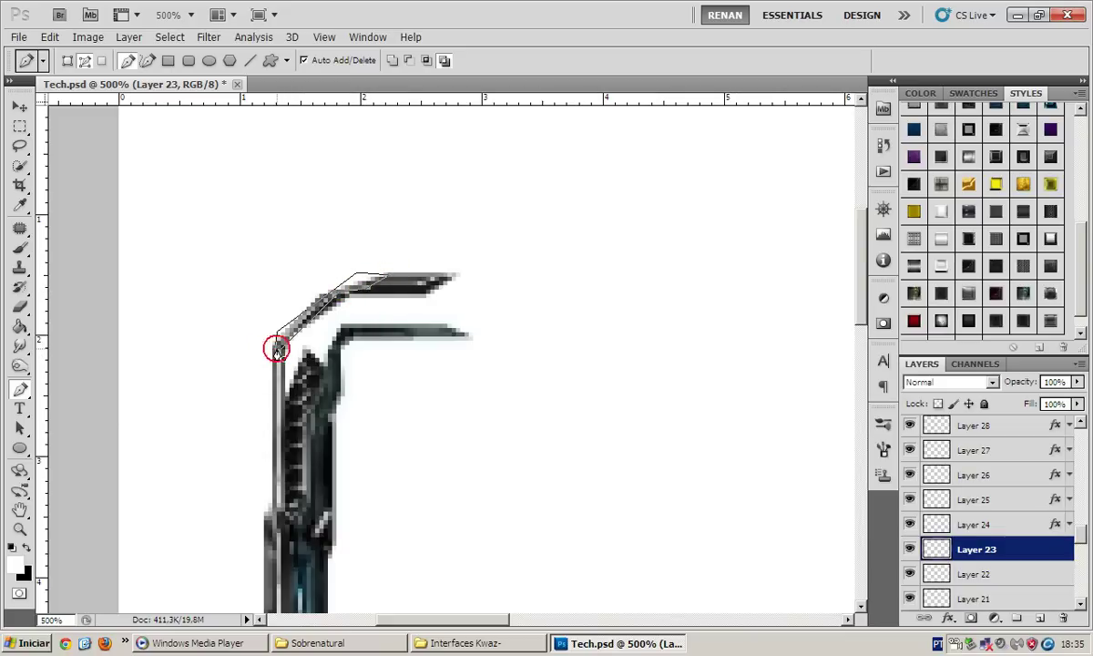
Fill the bracket path black and style it with glow and bevel
right_click(414, 304)
click(452, 383)
key(Return)
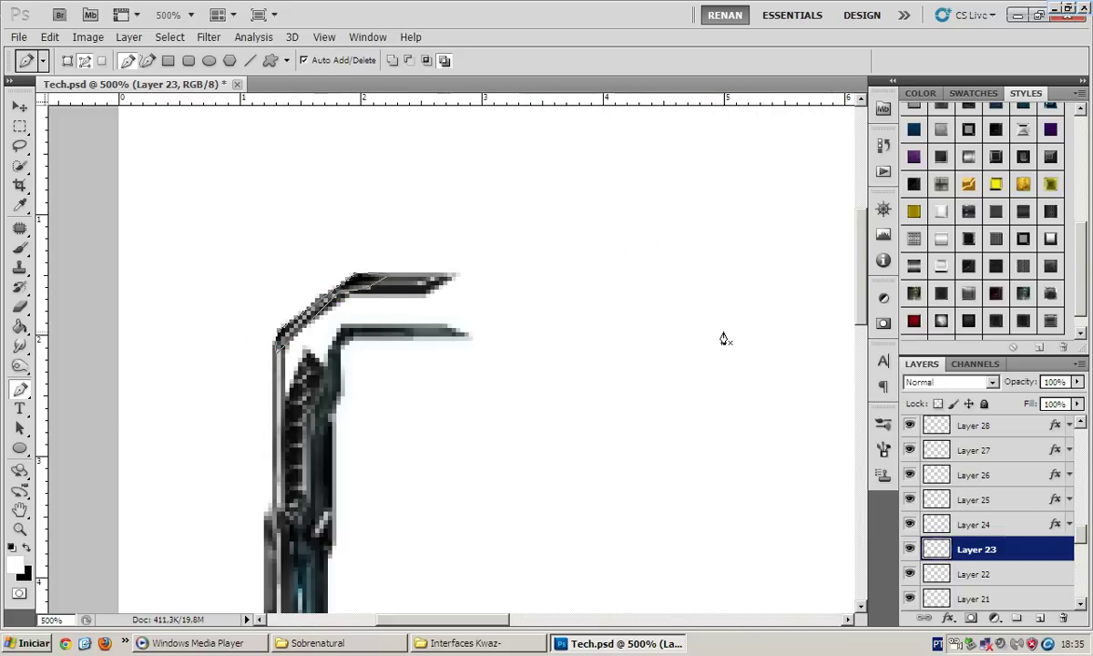
click(914, 294)
click(953, 279)
click(1057, 549)
On Layer 22, pen-trace the outline of a second arm beneath the top bracket
click(1030, 572)
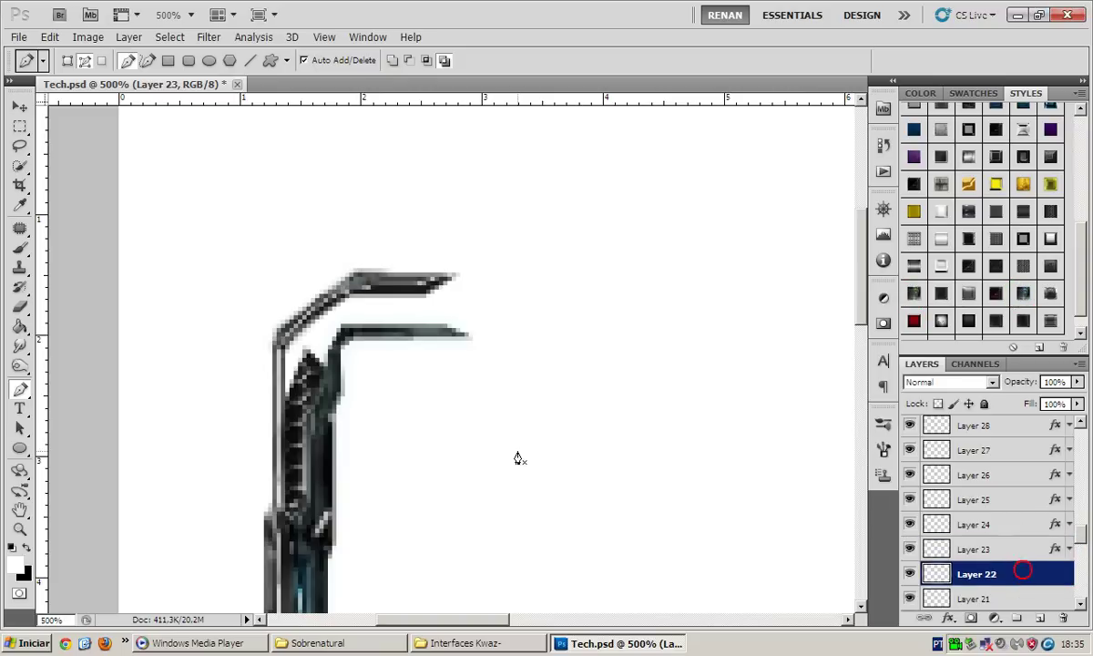
scroll(315, 349, right, 3)
click(303, 329)
click(439, 327)
click(408, 312)
click(220, 313)
click(173, 328)
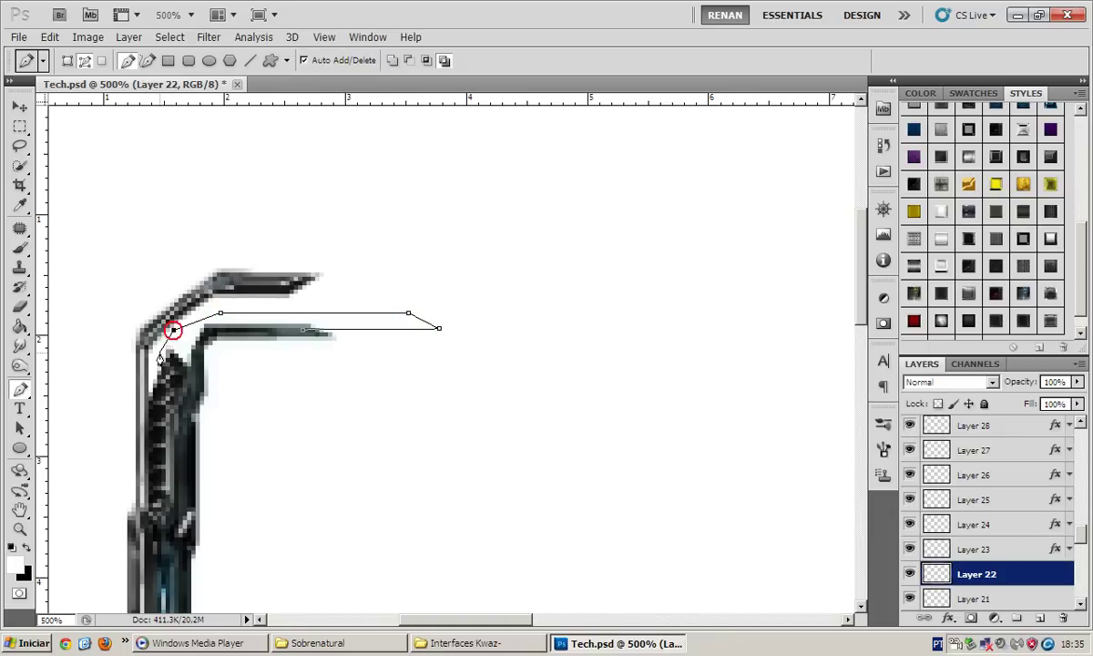
click(146, 444)
click(196, 368)
click(206, 329)
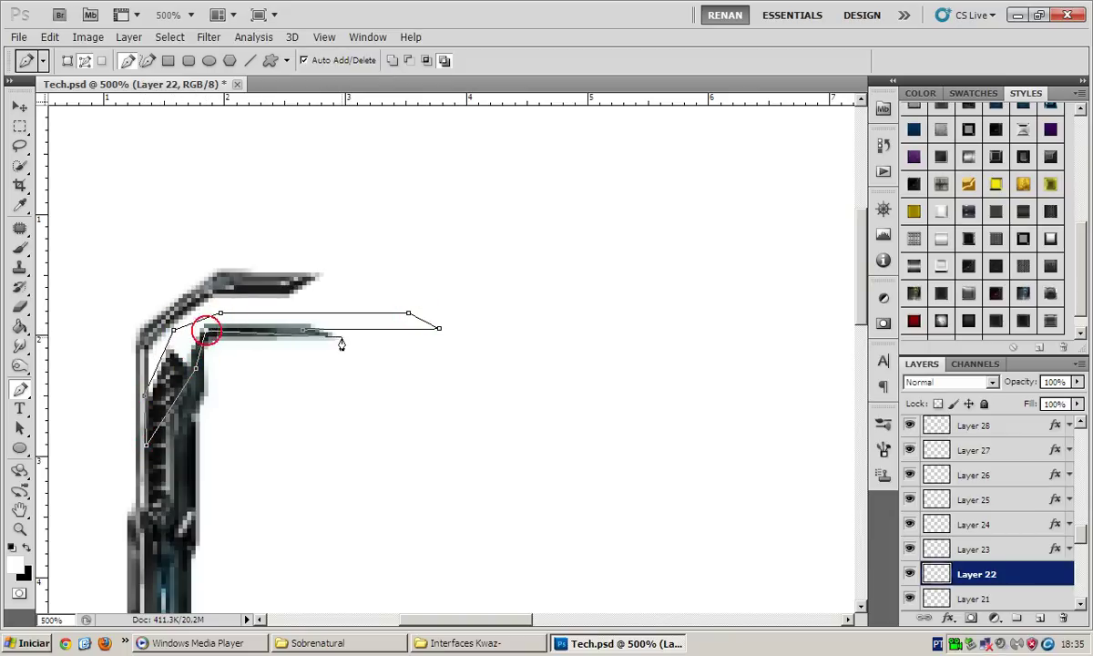
Fill the arm path black and give it a metallic drop-shadow style
right_click(395, 295)
click(402, 368)
key(Return)
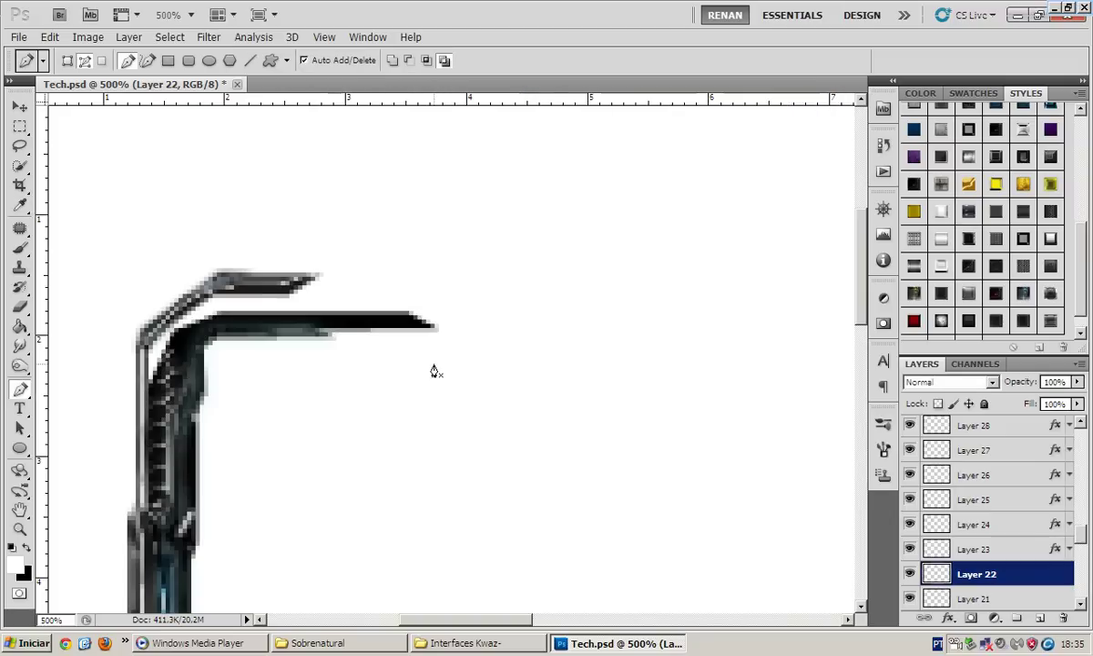
click(1022, 291)
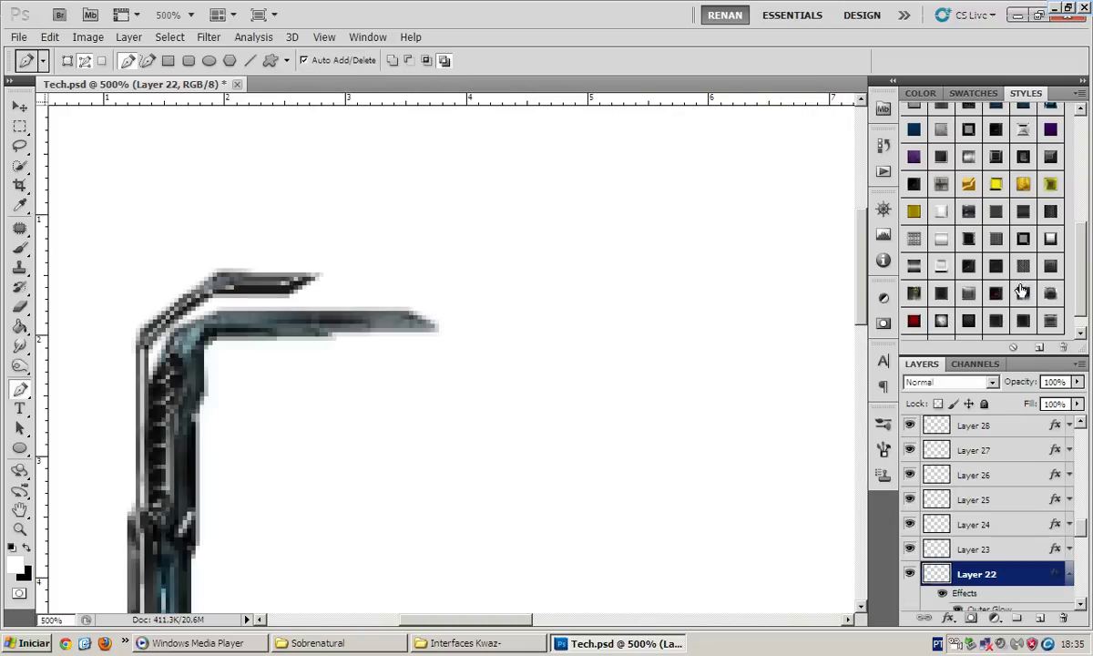
click(1047, 213)
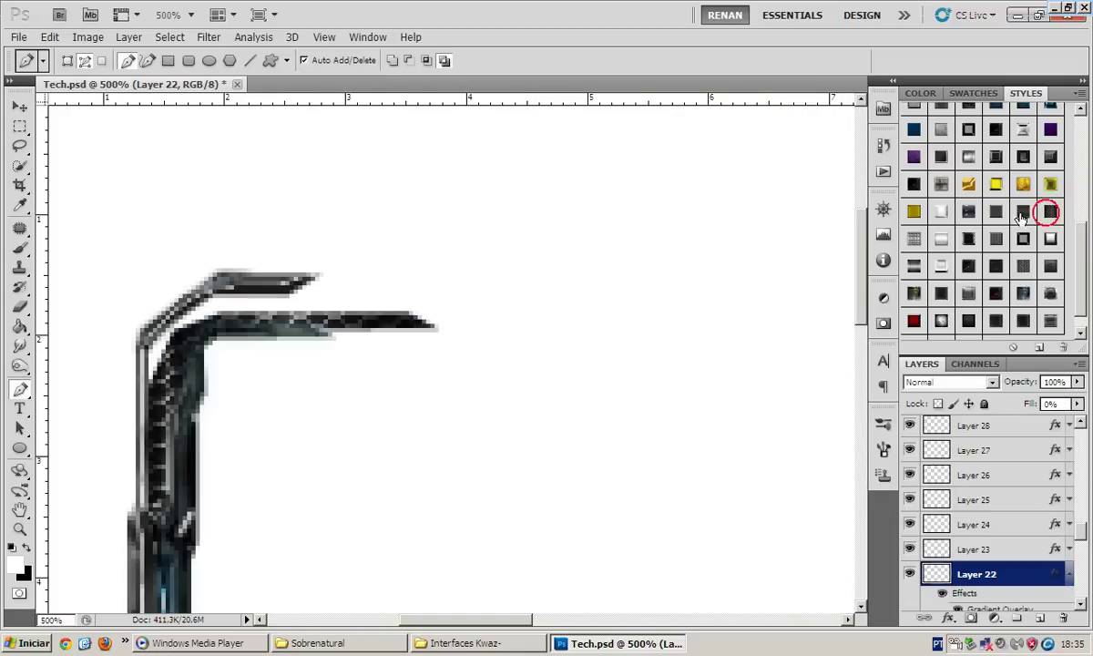
click(1069, 575)
On a new layer, draw a short curved line along the arm and stroke it as a tapered line
click(1038, 620)
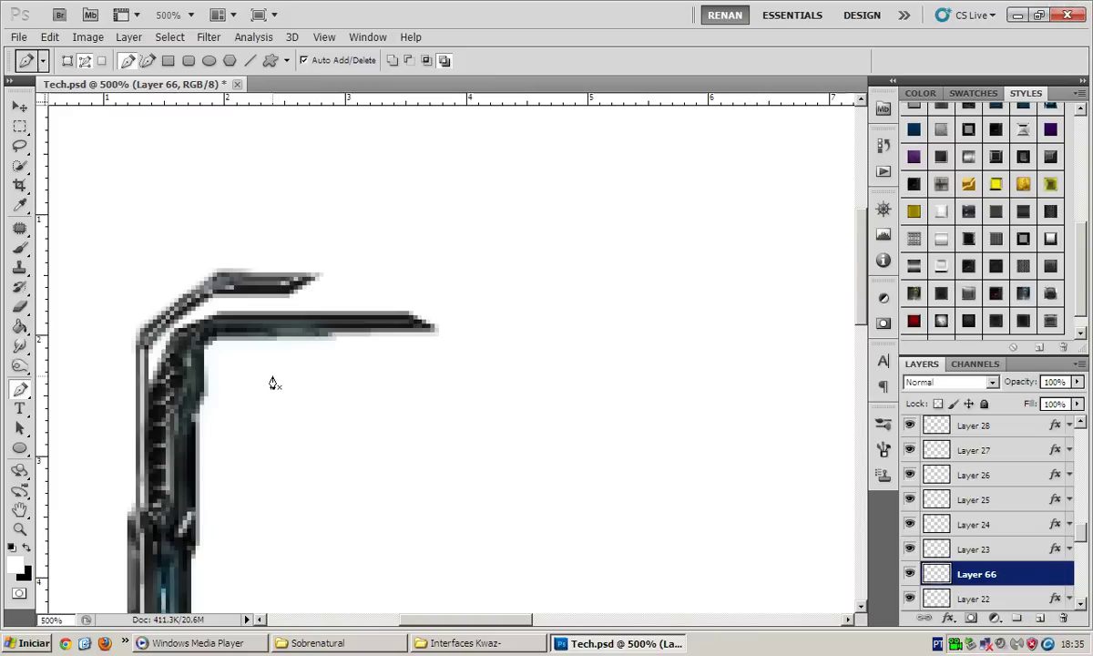
mouse_move(325, 325)
mouse_down()
mouse_move(326, 316)
mouse_move(383, 324)
mouse_up()
click(330, 319)
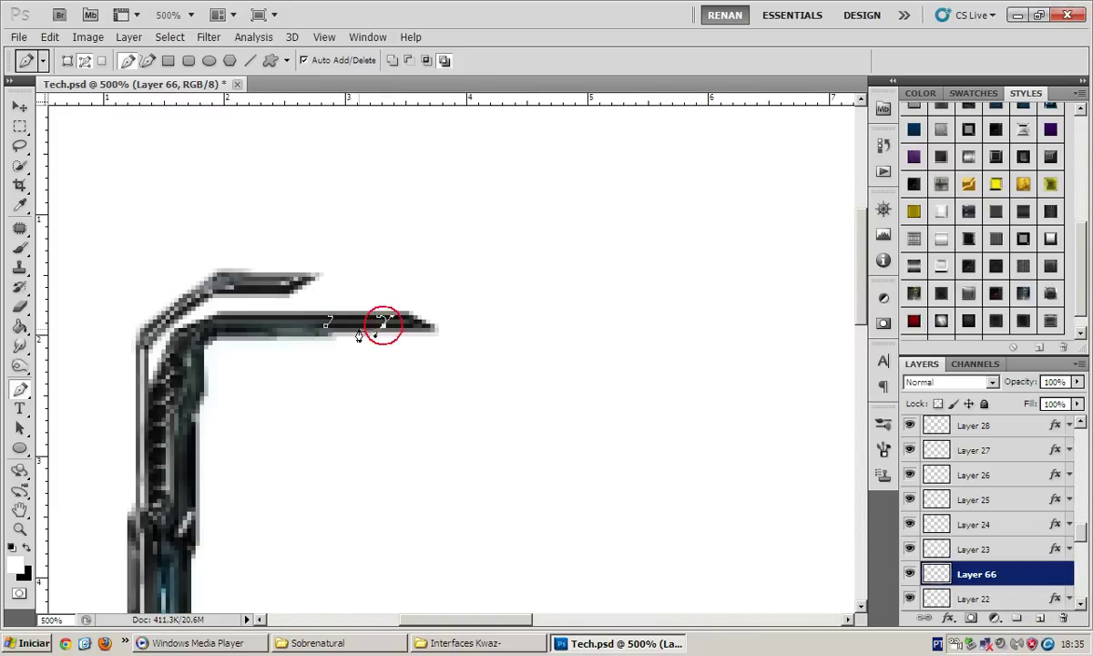
right_click(404, 294)
click(444, 392)
key(Escape)
right_click(404, 294)
click(464, 393)
key(Return)
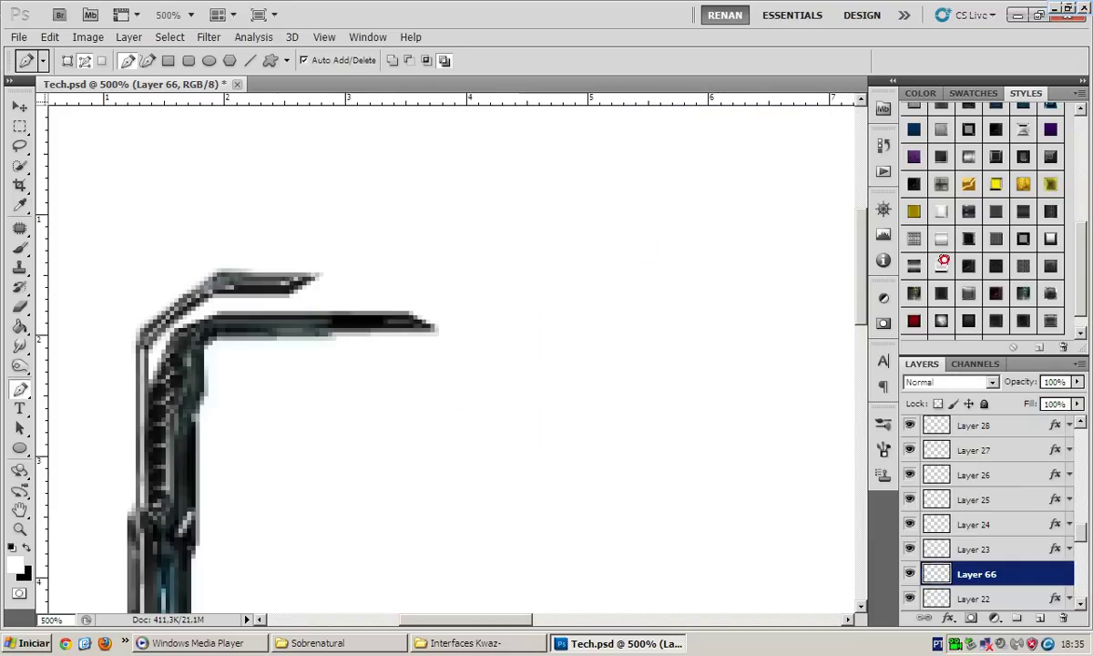
Apply preset styles to the highlight line on Layer 66
click(943, 261)
click(941, 238)
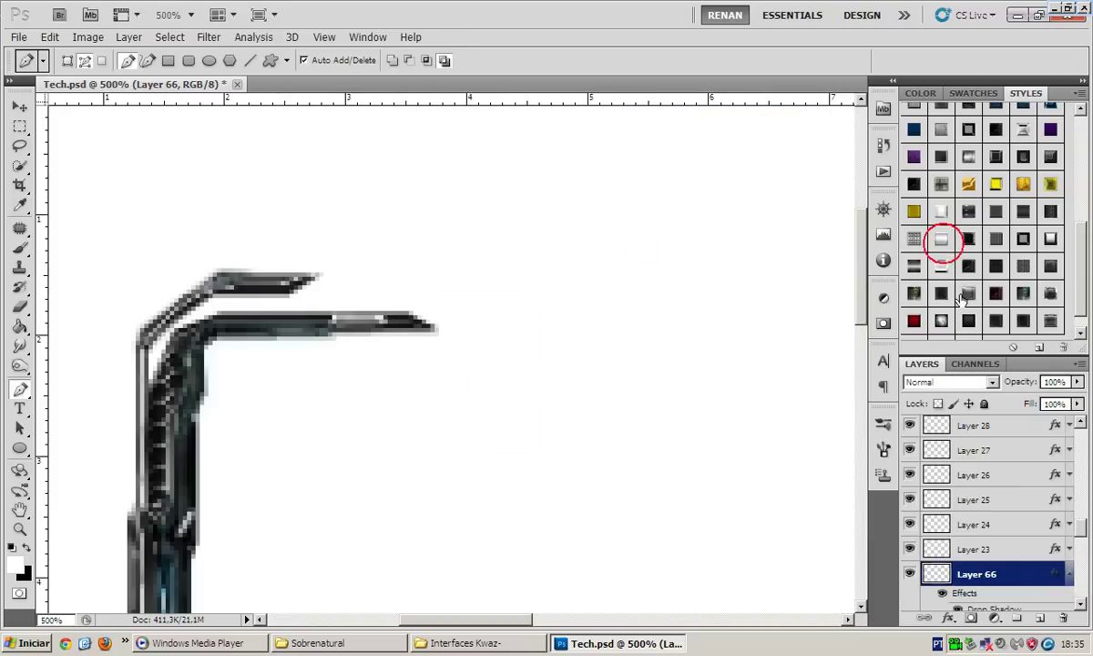
click(1067, 574)
click(1068, 569)
On Layer 21, trace a closed path extending the upper arm far rightward and down the left bar
scroll(225, 325, right, 2)
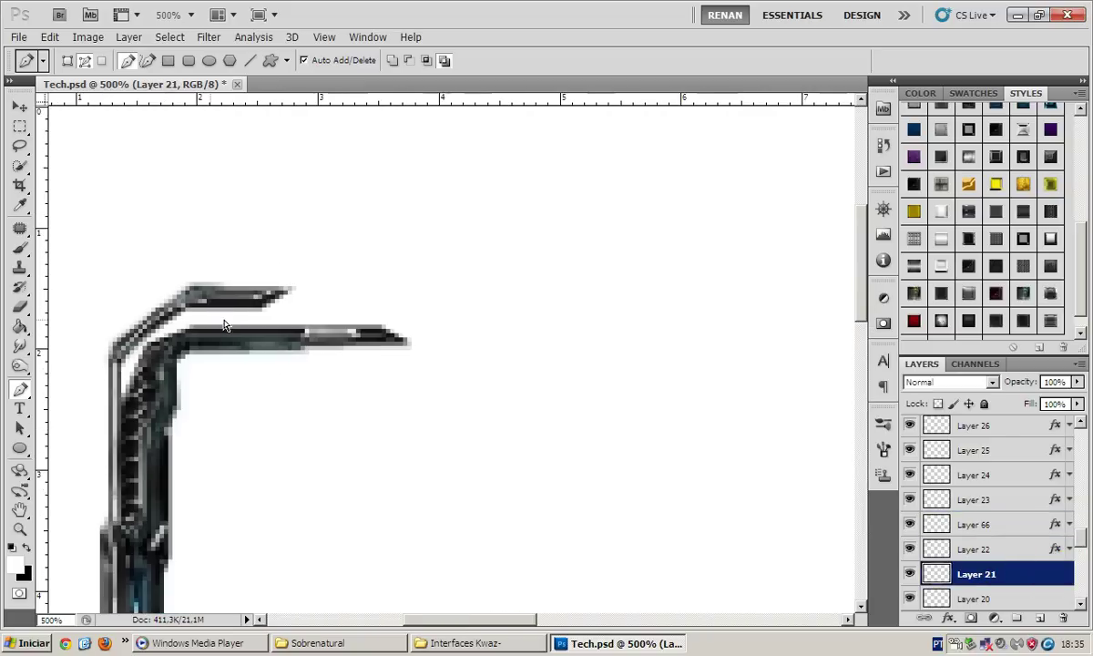
scroll(225, 325, right, 1)
click(301, 298)
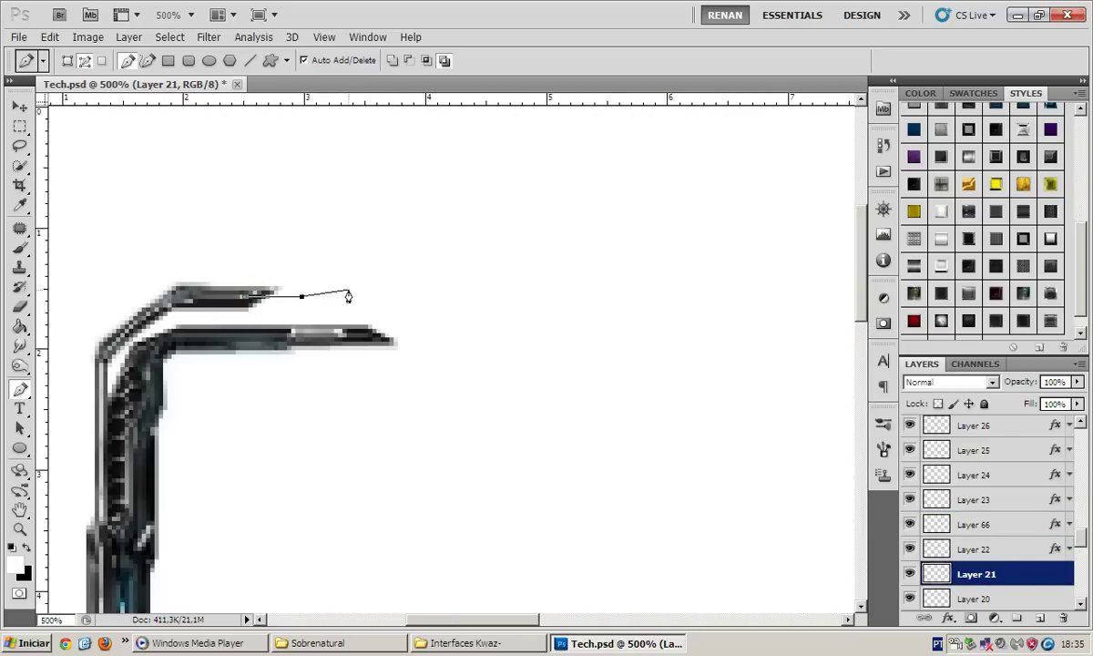
click(332, 287)
scroll(329, 287, right, 5)
scroll(330, 287, right, 4)
click(348, 300)
scroll(348, 300, left, 7)
scroll(348, 301, left, 3)
click(346, 300)
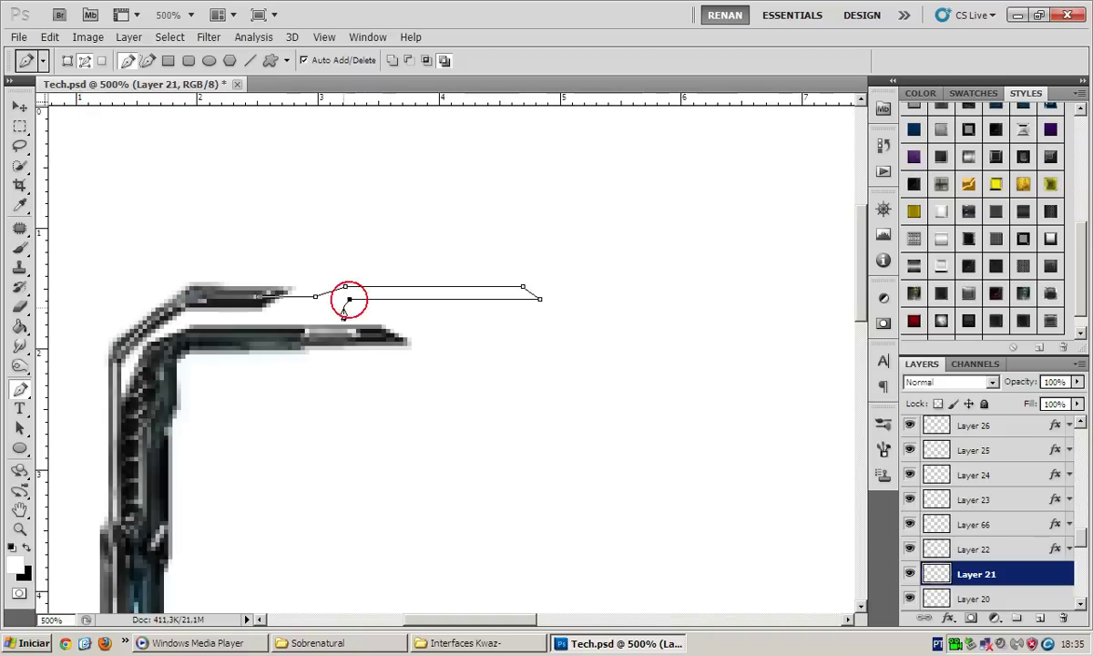
click(336, 309)
scroll(339, 312, left, 4)
scroll(339, 312, left, 4)
click(452, 310)
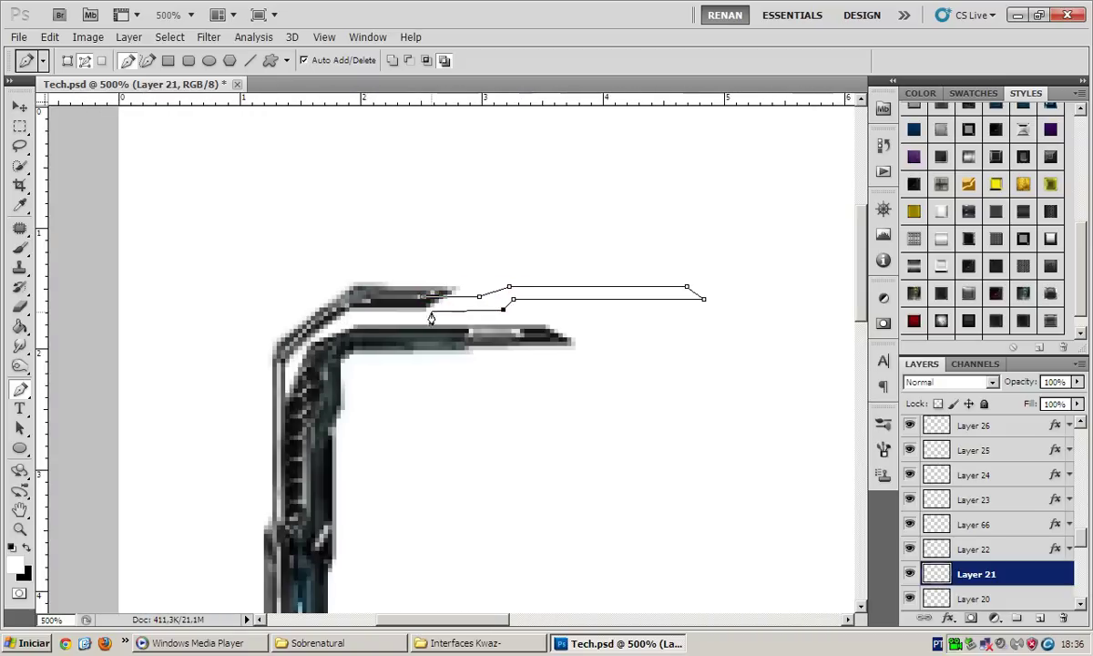
click(419, 318)
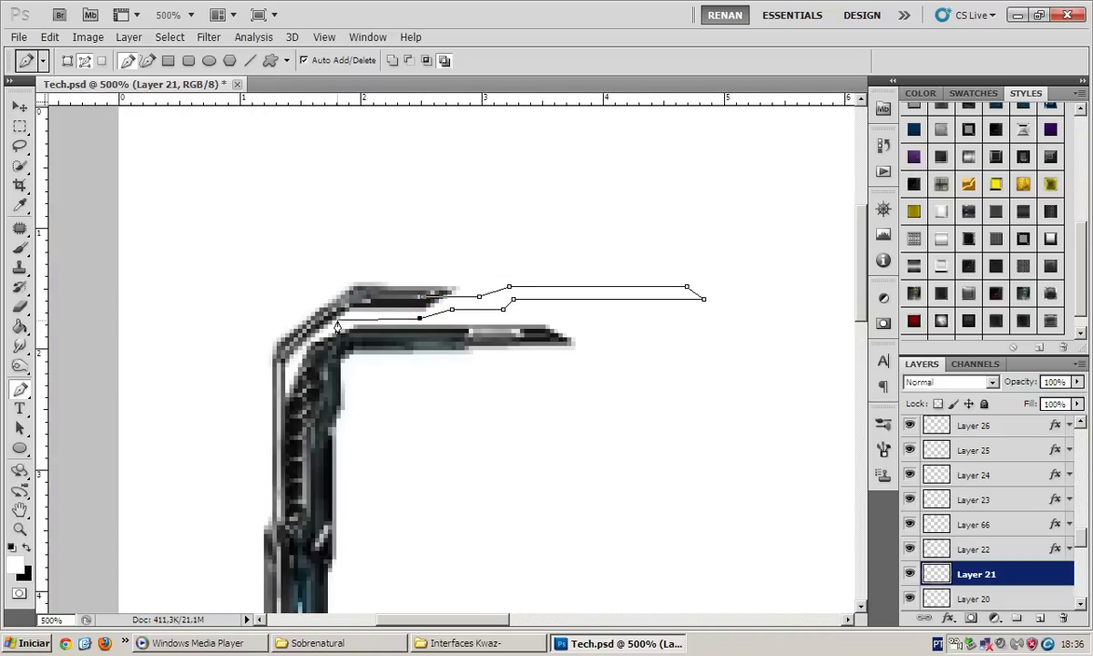
click(277, 445)
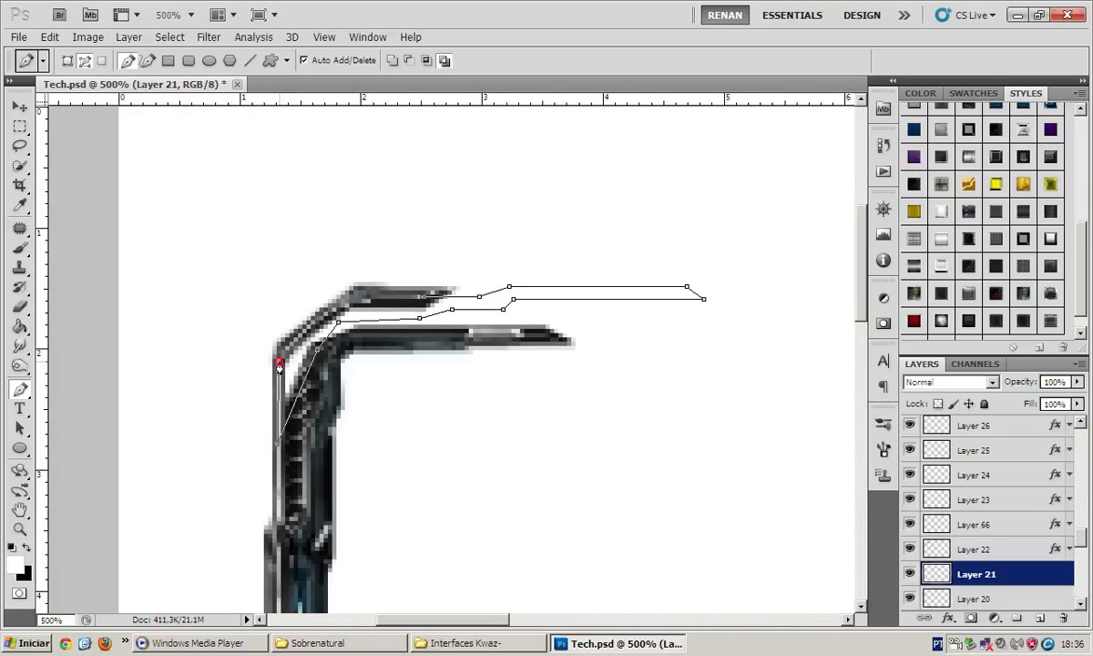
click(364, 296)
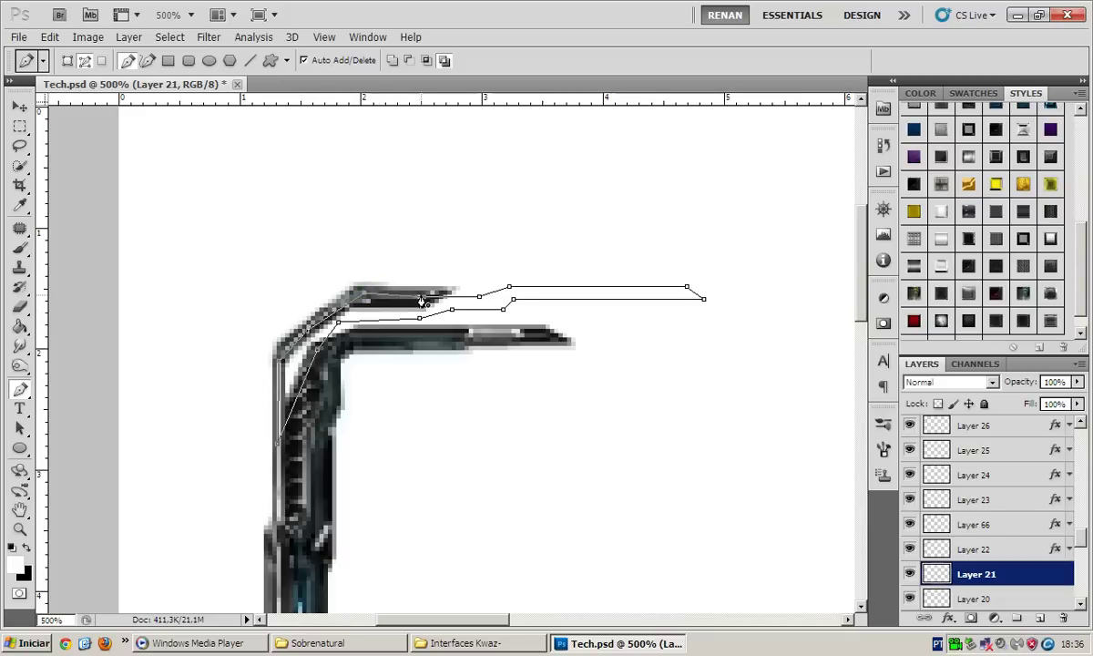
Fill the path black and settle on a drop-shadow metal preset style
right_click(504, 272)
click(531, 358)
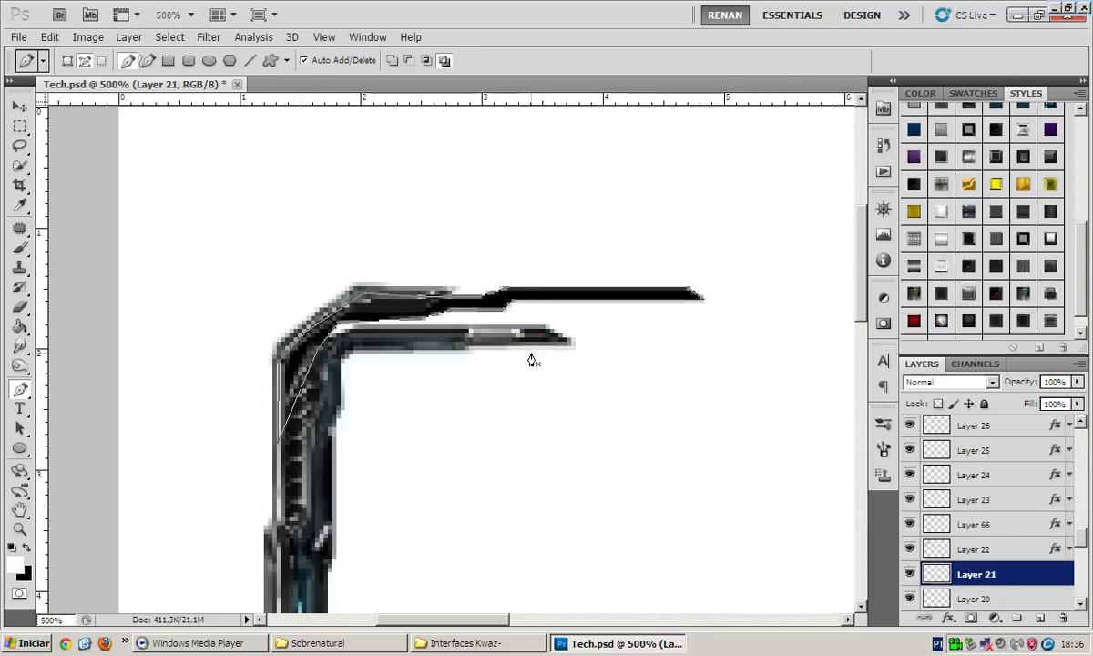
click(941, 320)
click(942, 323)
click(997, 320)
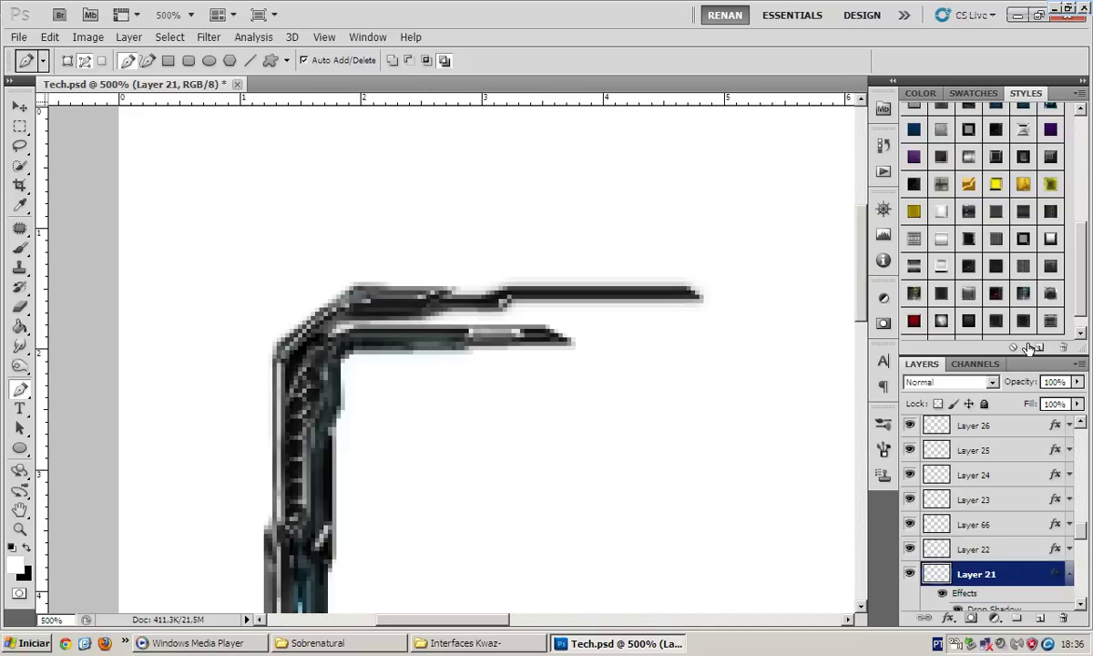
click(1068, 571)
click(1016, 574)
Close the music player and open My Computer from the Start menu
key(v)
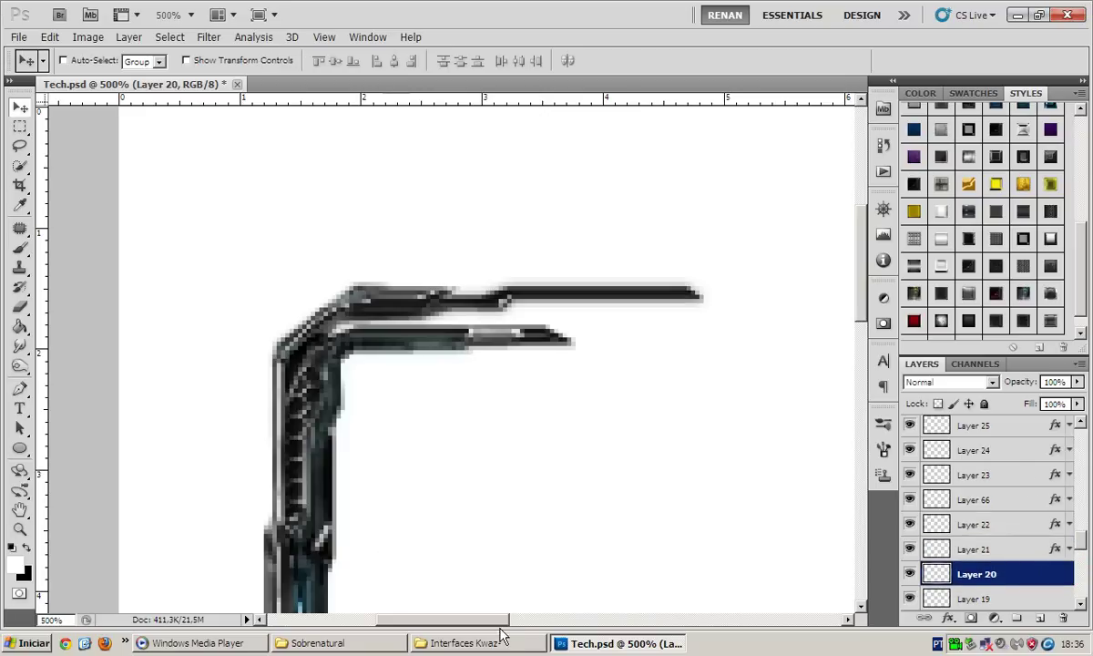
click(191, 643)
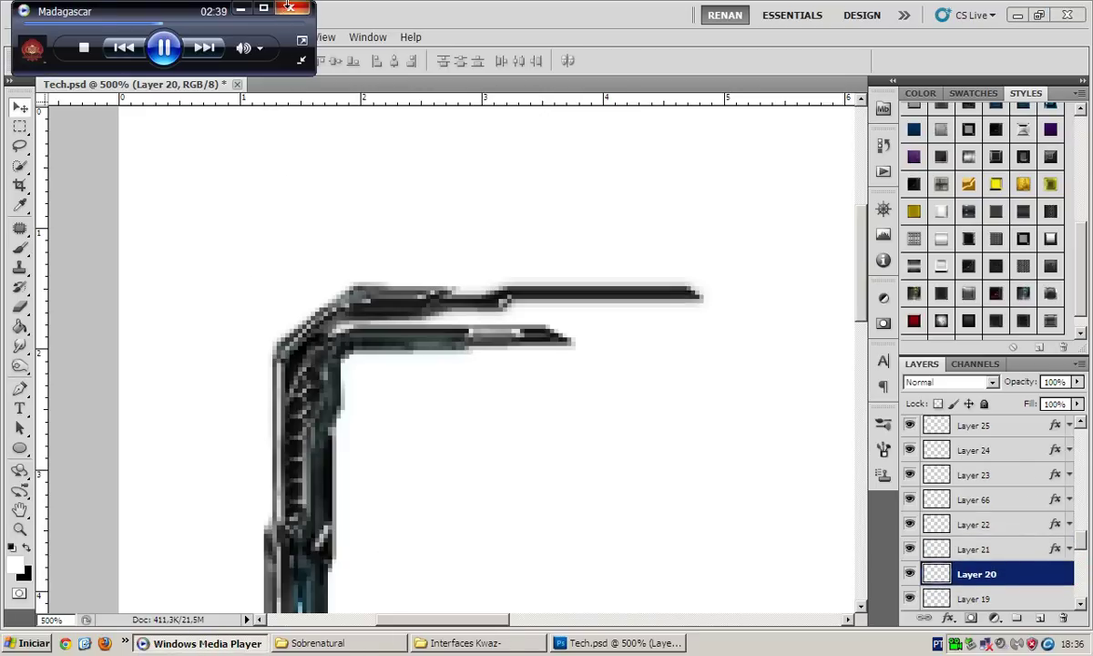
click(288, 8)
click(27, 643)
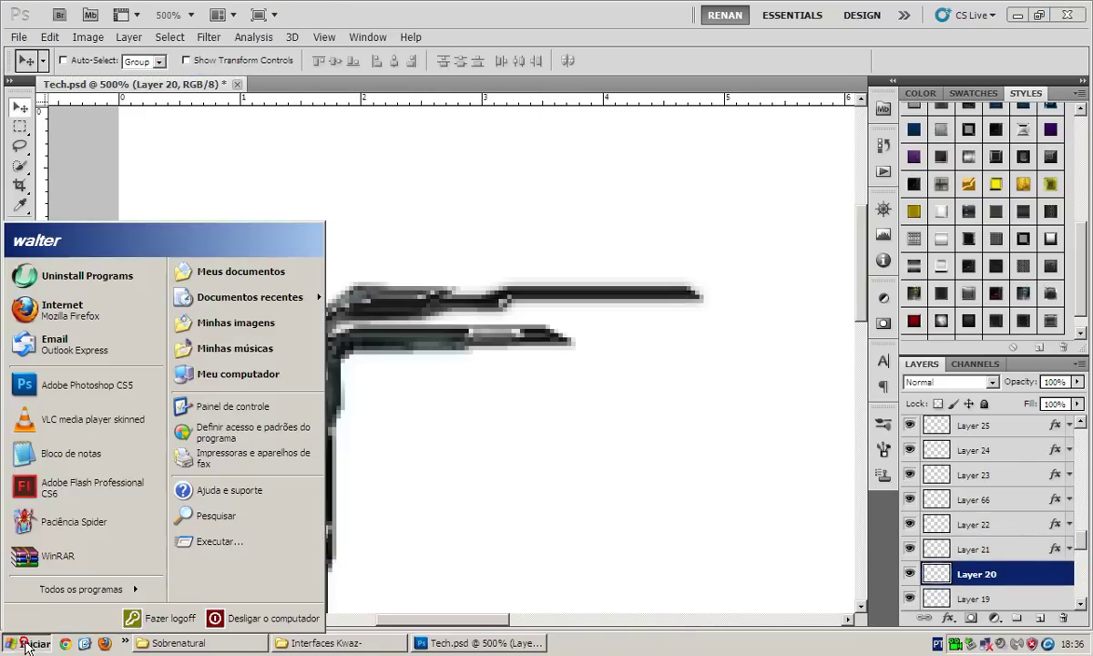
click(238, 373)
Select all MP3s in the 1994 - Raimundos folder on the removable drive, then close the window
click(601, 310)
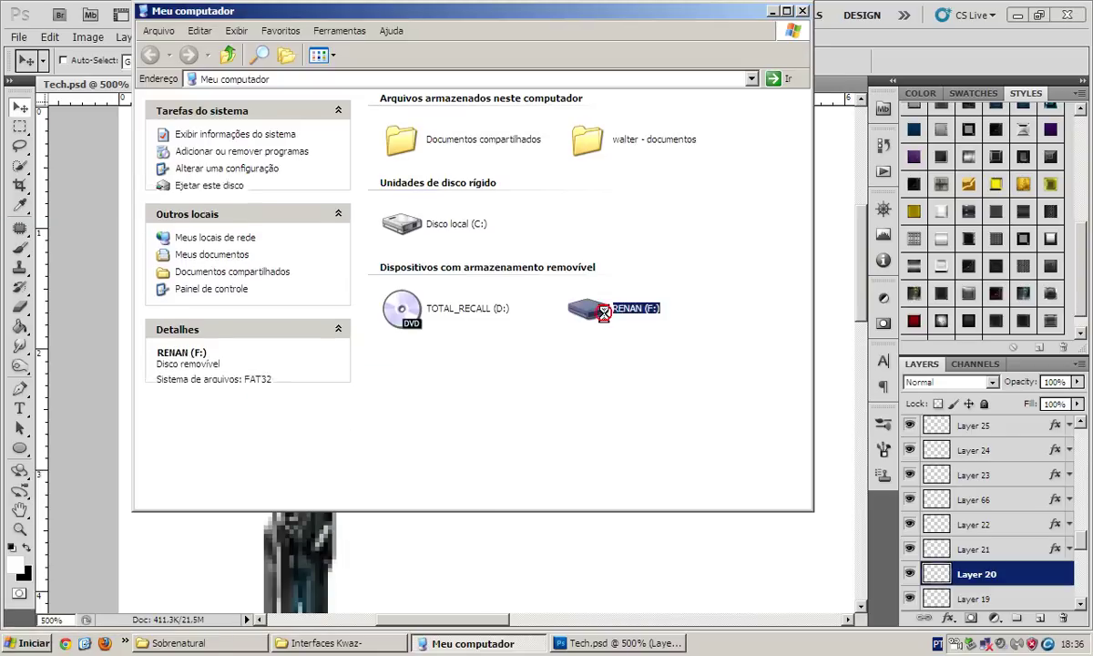
double_click(602, 180)
double_click(430, 119)
key(ctrl+a)
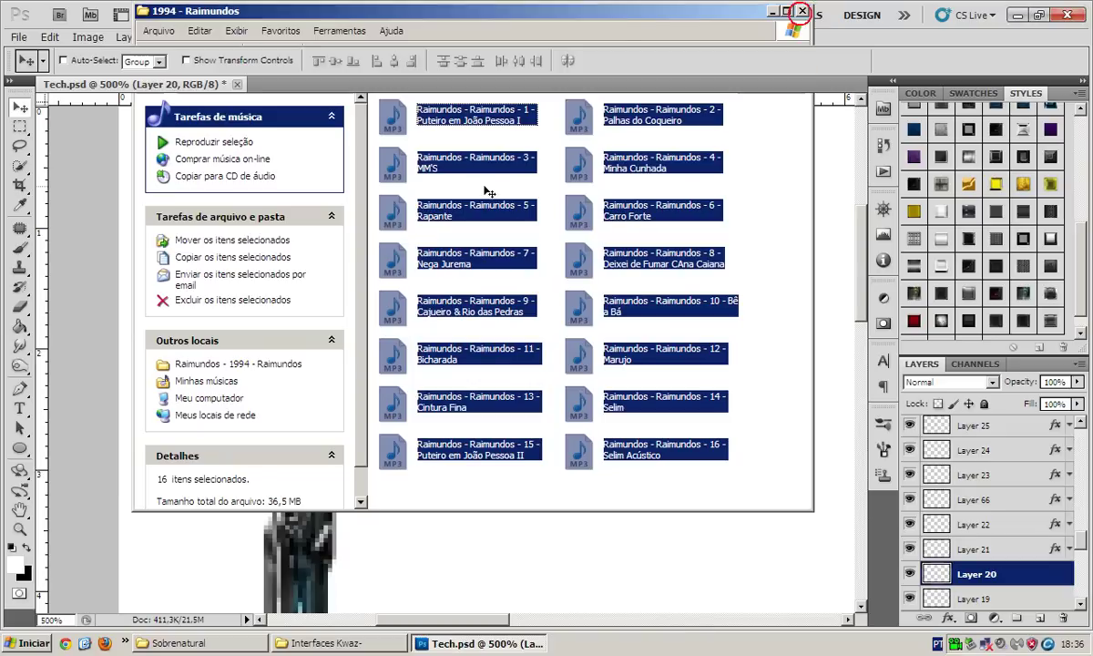
click(801, 11)
scroll(475, 378, down, 2)
With the Pen tool, start a path at the lower strip's tip and extend it rightward
scroll(471, 382, right, 3)
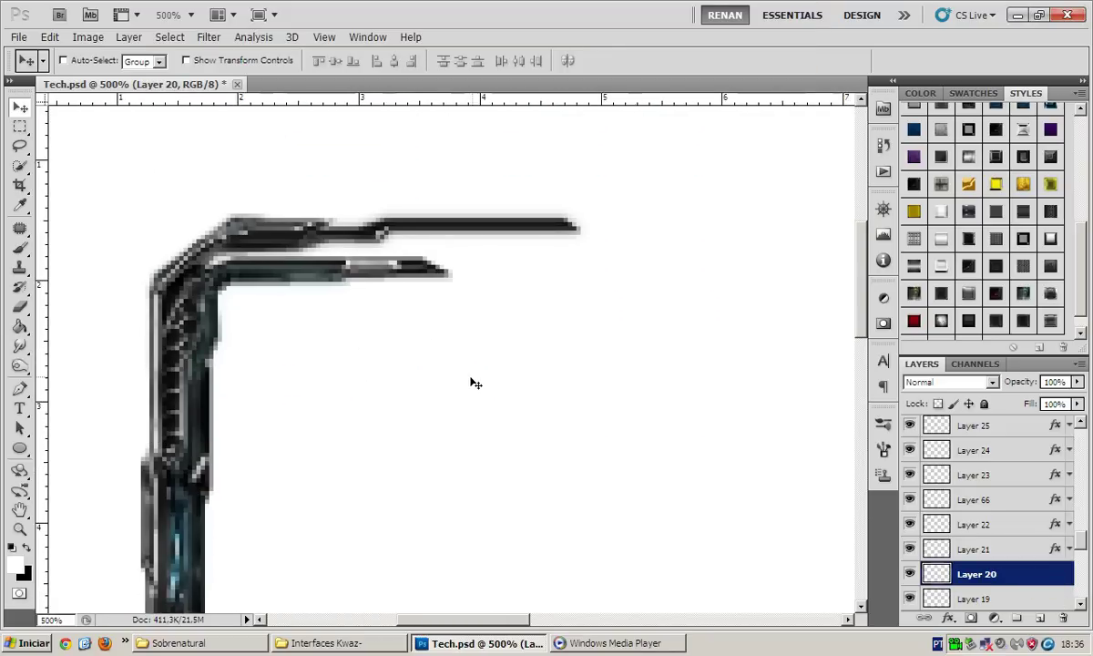
scroll(471, 383, right, 2)
click(23, 387)
scroll(292, 341, right, 2)
scroll(307, 347, left, 2)
scroll(308, 346, left, 1)
click(415, 270)
drag(456, 269, 458, 275)
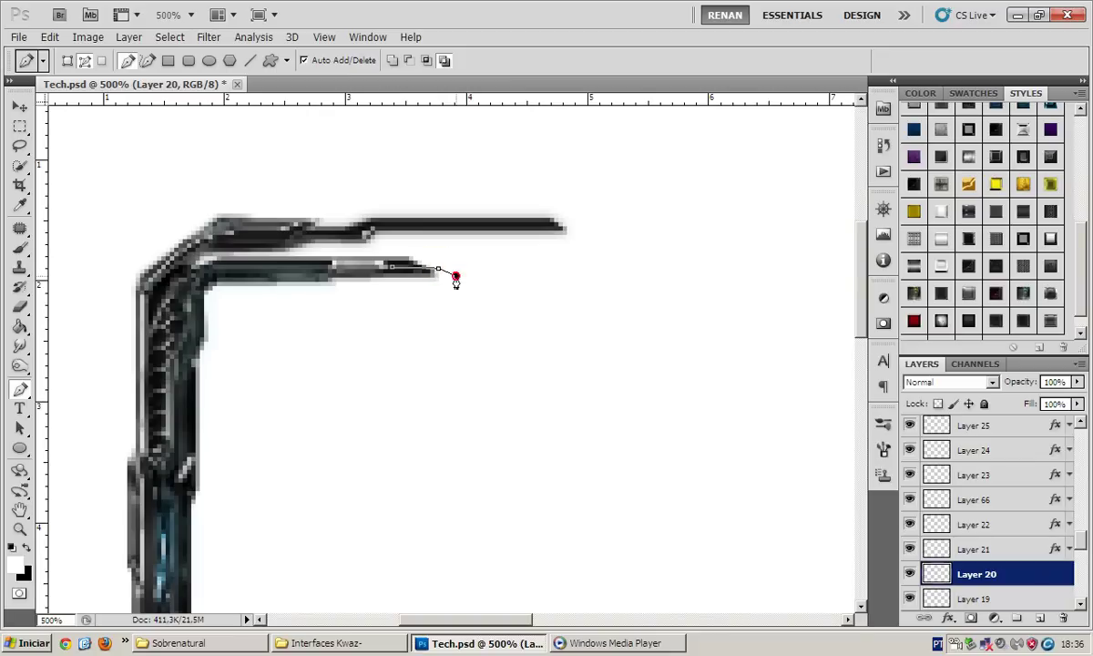
scroll(455, 280, right, 4)
click(455, 275)
click(468, 269)
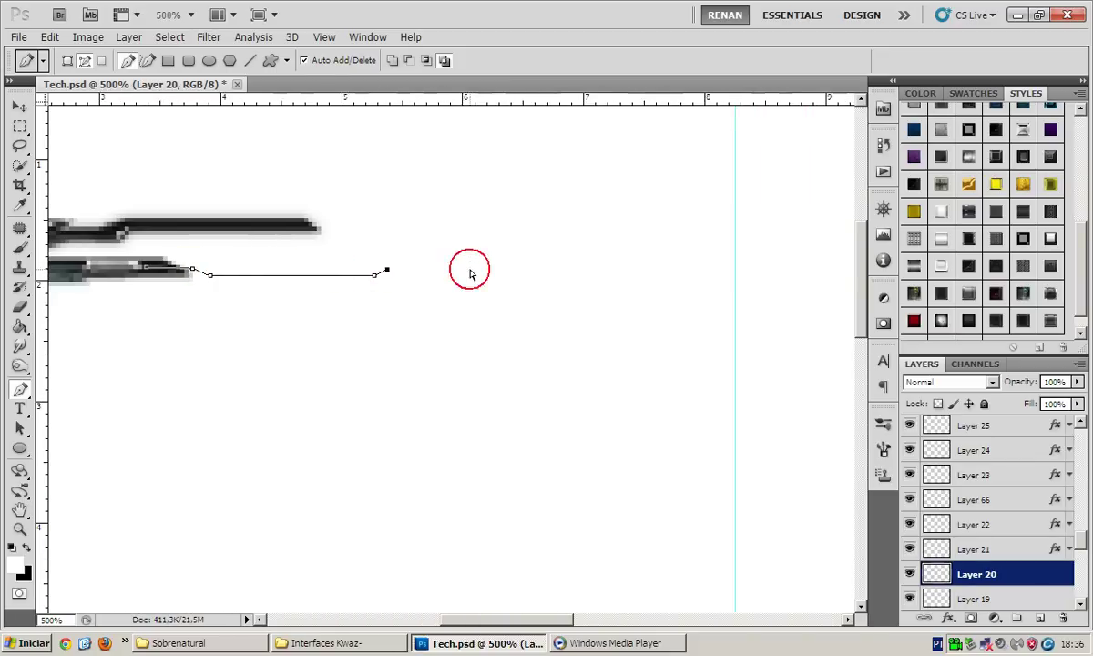
Trace the extension outline back left toward the strip and close the path
click(469, 269)
scroll(451, 262, left, 3)
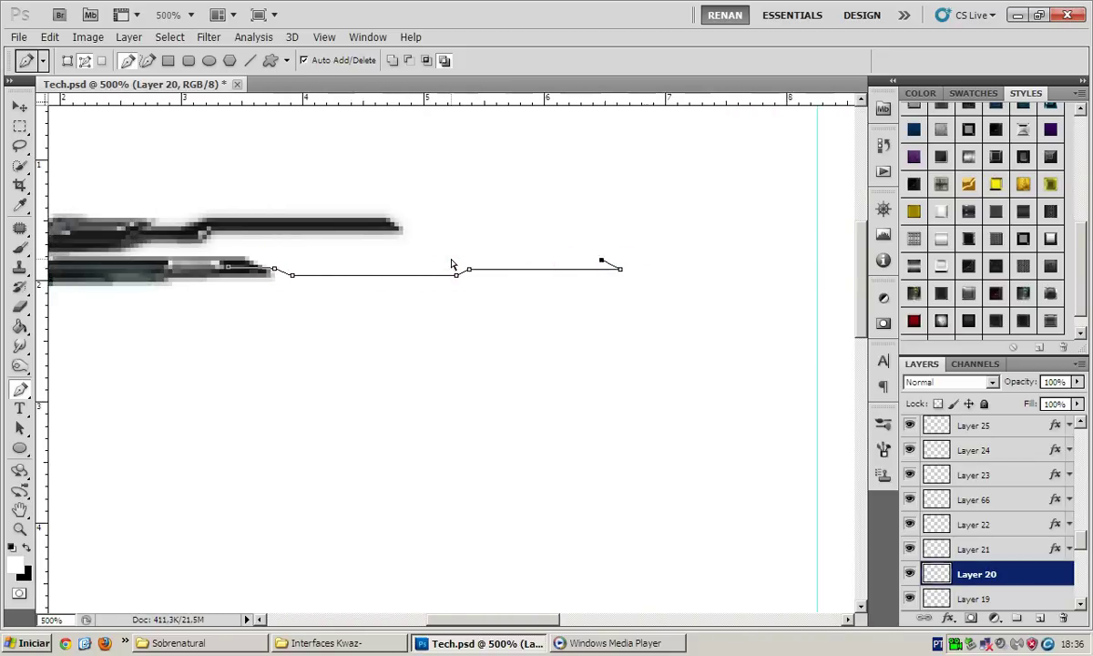
scroll(451, 264, left, 3)
click(433, 247)
scroll(435, 246, left, 3)
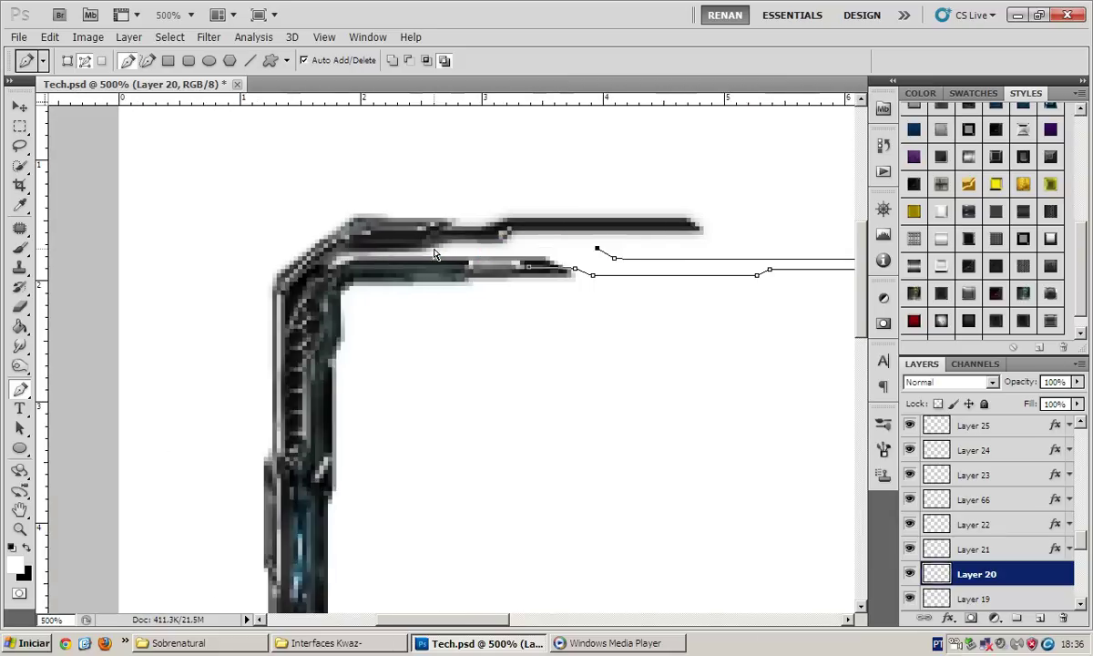
scroll(435, 246, left, 2)
click(435, 247)
click(394, 252)
click(372, 286)
click(417, 272)
click(598, 270)
Fill the extension black, apply a metallic preset style, and add new Layer 67
scroll(597, 264, right, 1)
scroll(546, 260, right, 1)
right_click(535, 253)
click(545, 332)
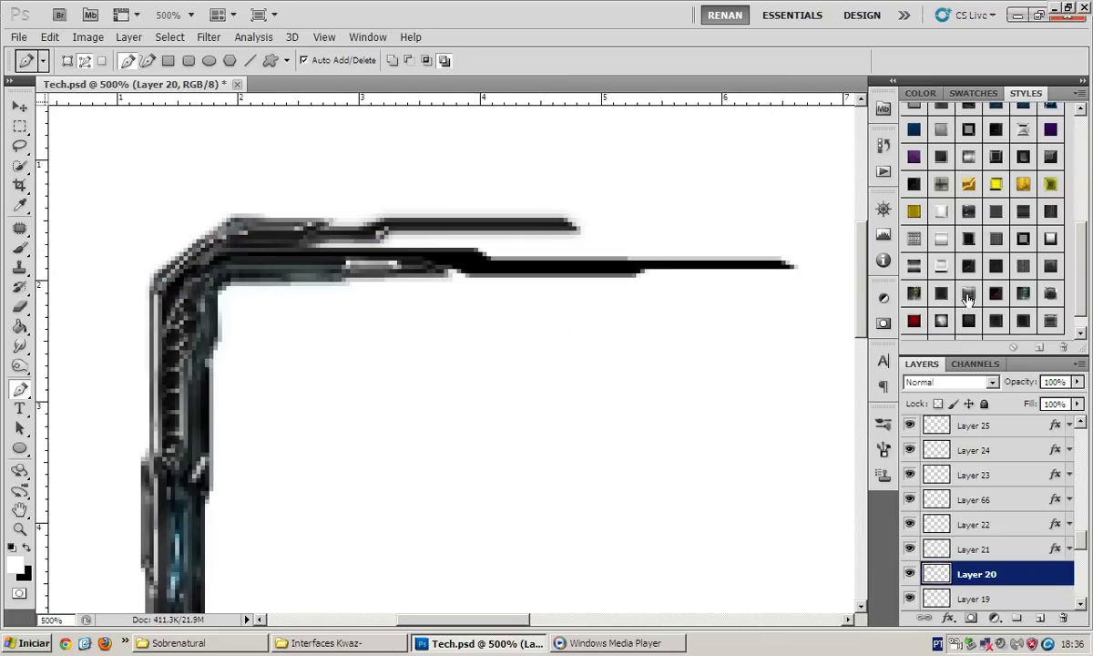
scroll(967, 234, up, 1)
click(968, 160)
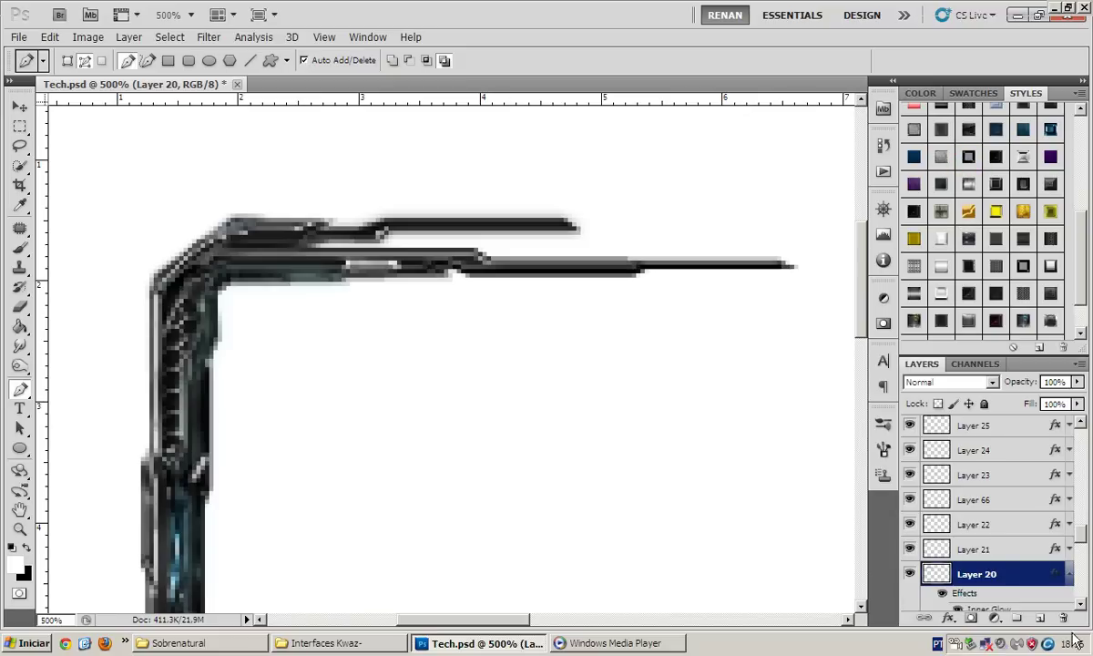
click(1039, 618)
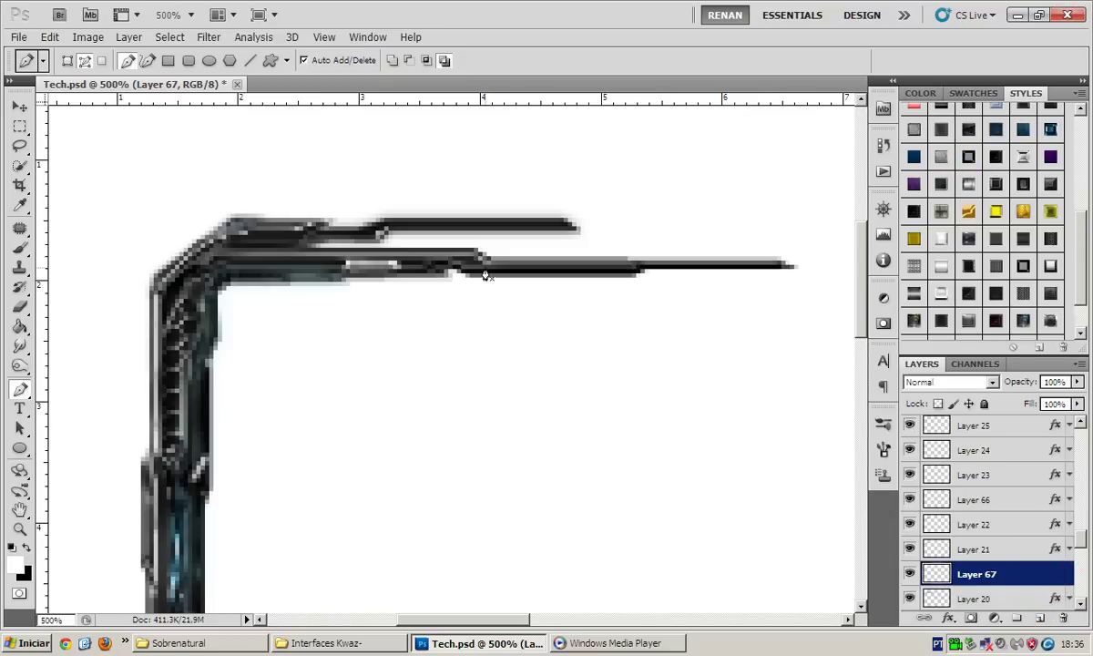
drag(481, 273, 516, 260)
Fill the thin detail path on Layer 67 and apply a bevelled preset style
right_click(526, 237)
click(565, 370)
key(Return)
scroll(1026, 246, up, 1)
click(1023, 162)
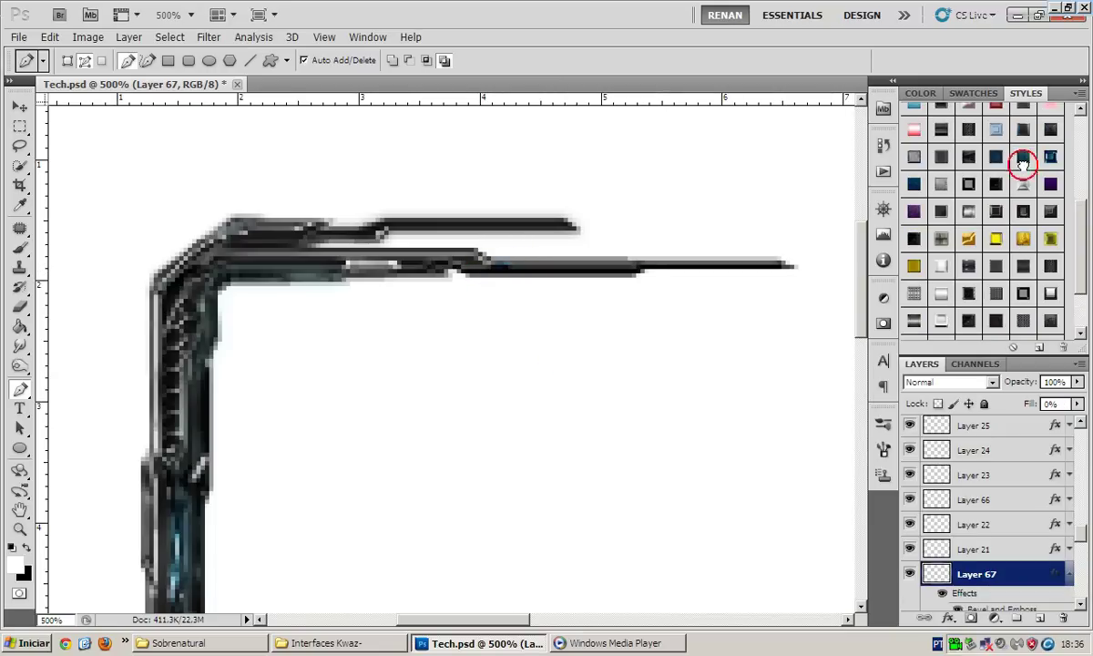
Set the detail's Color Overlay to dark teal sampled from the artwork, then duplicate the layer
double_click(1070, 574)
click(685, 346)
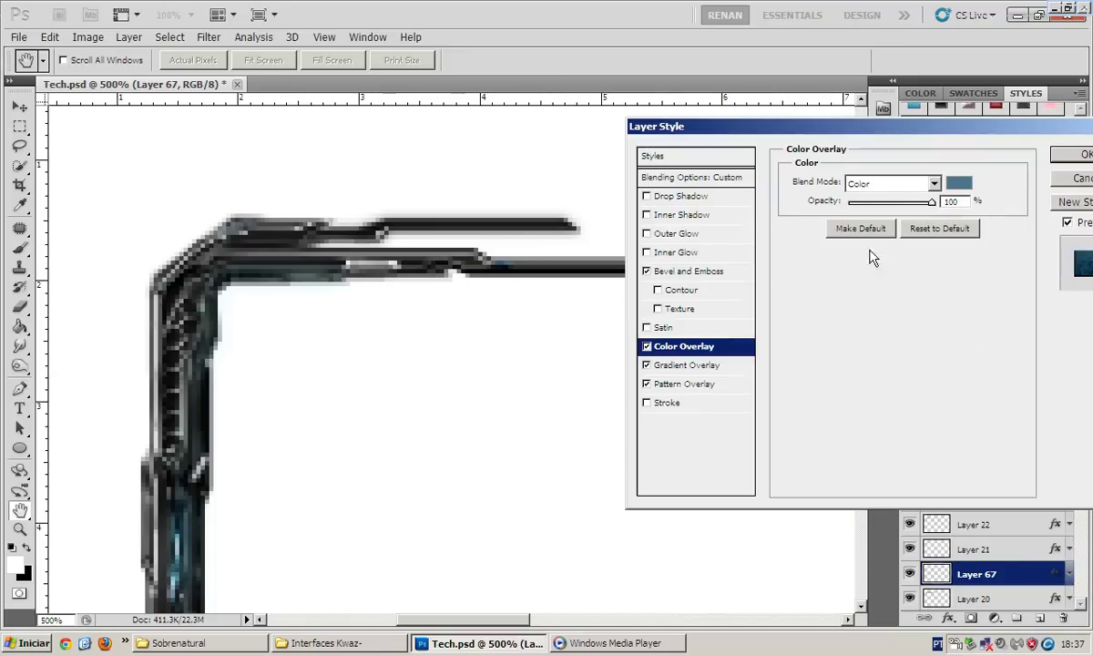
click(959, 182)
click(968, 417)
drag(968, 417, 971, 391)
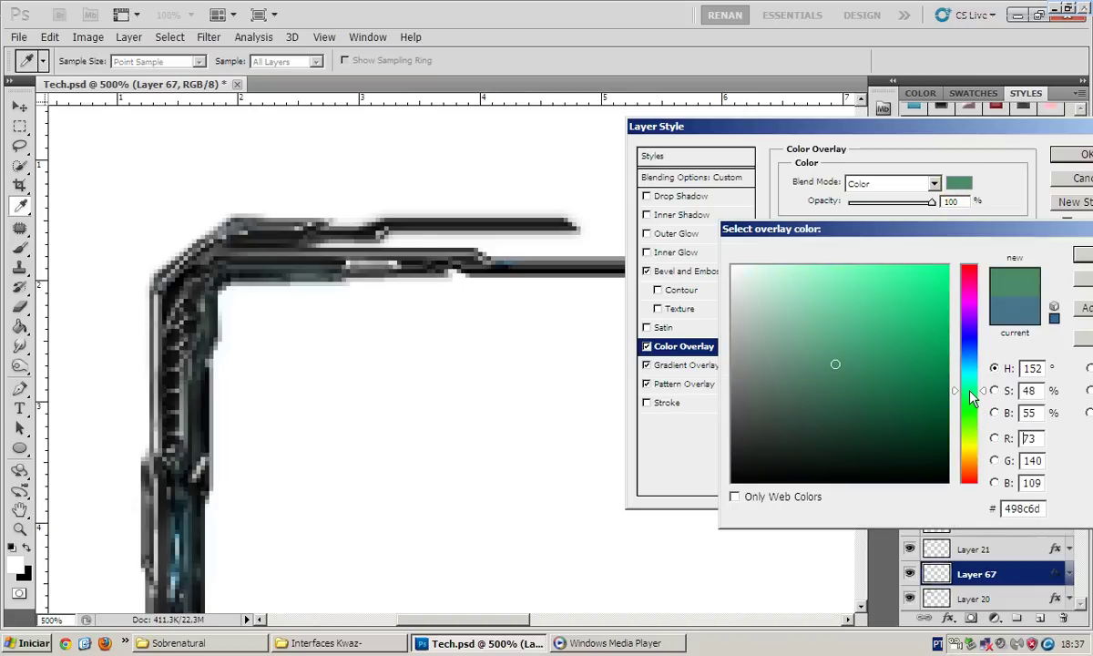
click(845, 394)
click(968, 413)
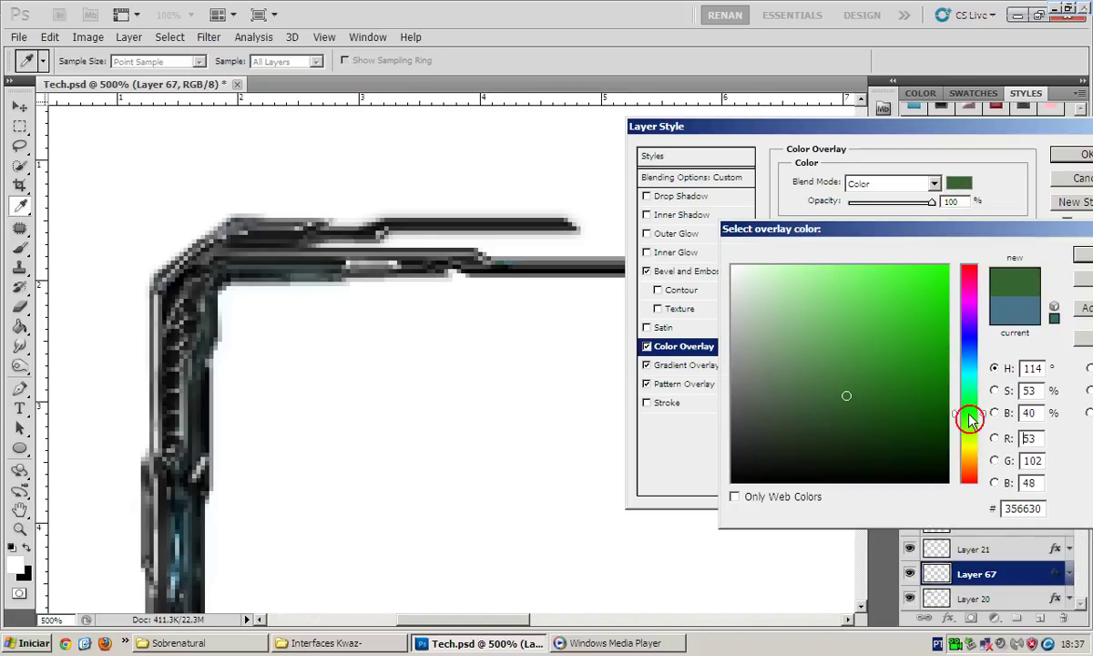
click(182, 538)
key(Return)
key(Return)
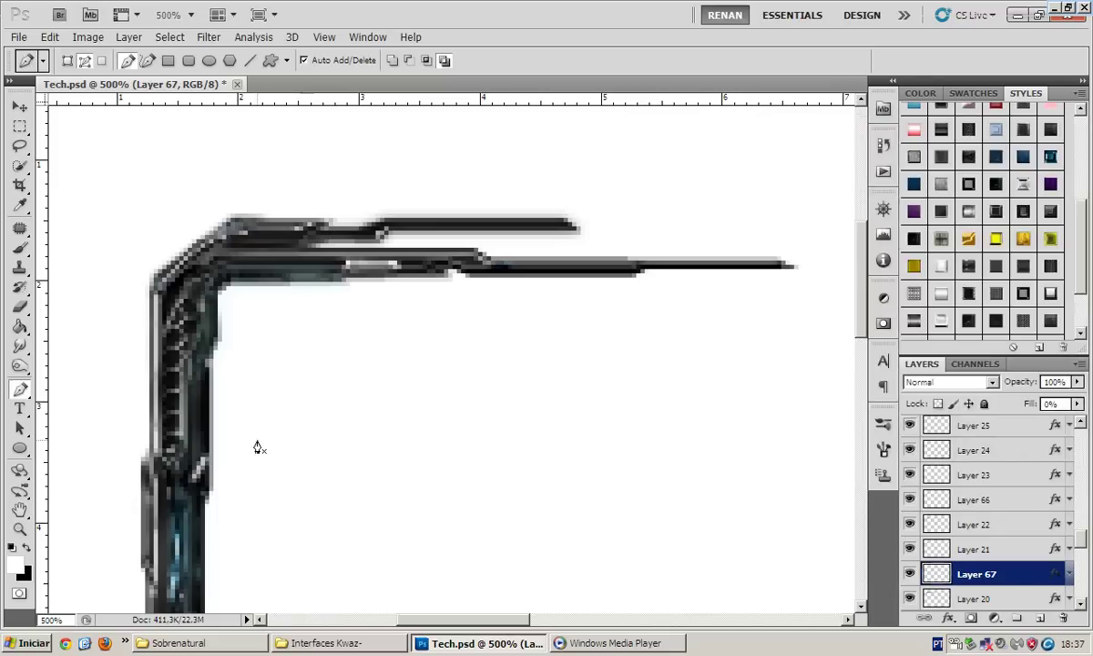
key(v)
key(ctrl+j)
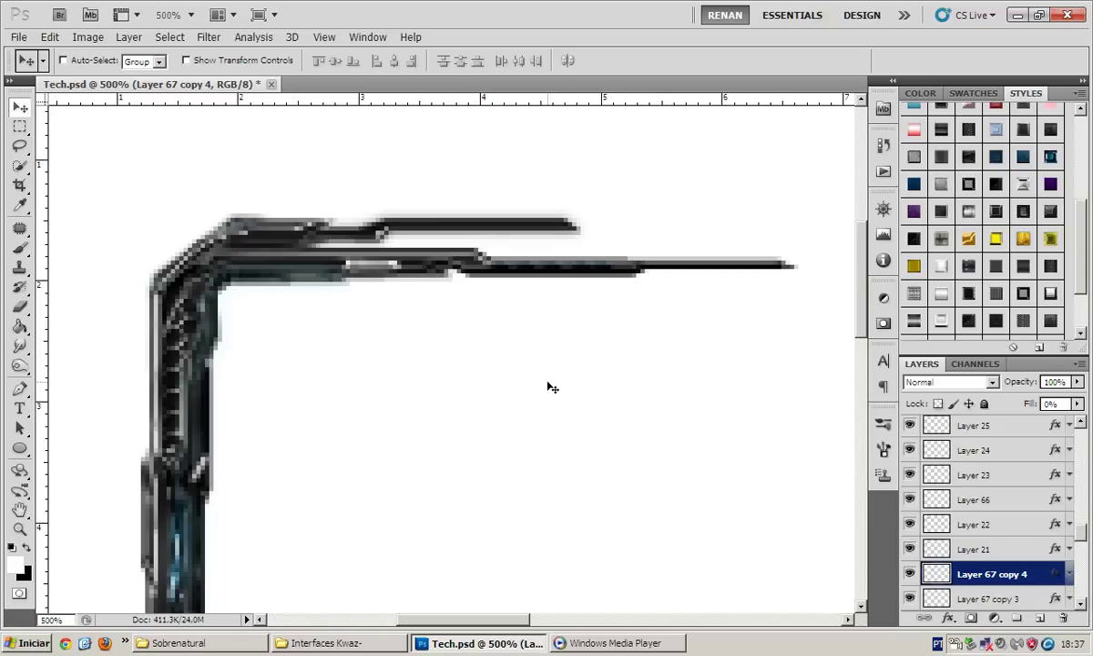
Select Layer 67 through Layer 67 copy 4 and group them as Group 5
right_click(971, 574)
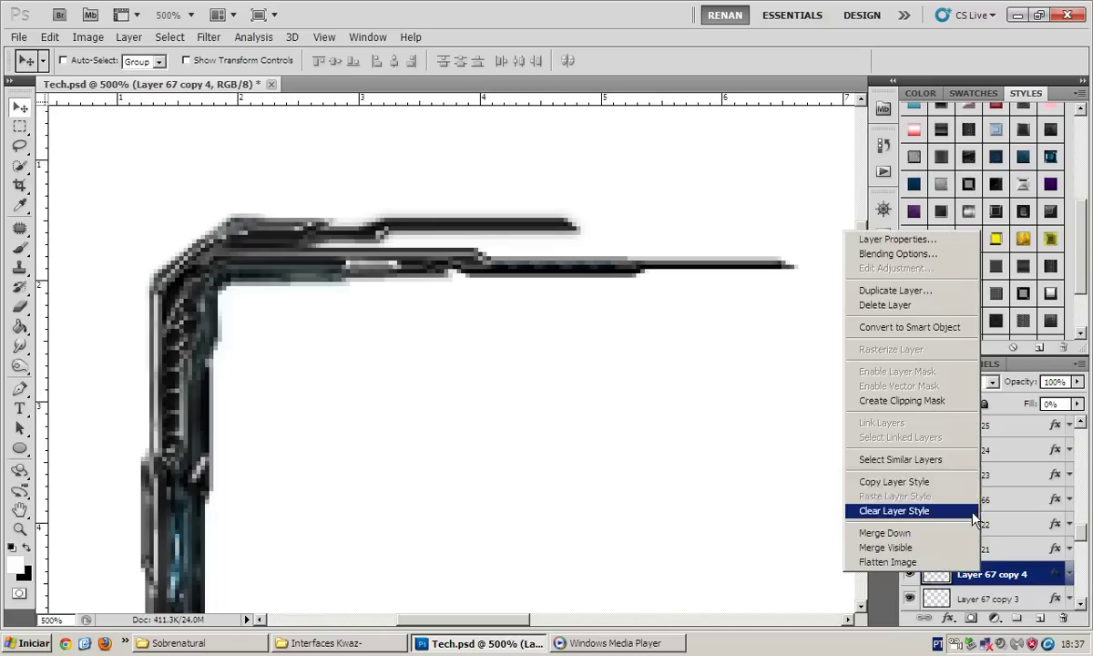
click(894, 481)
scroll(917, 483, down, 2)
scroll(996, 544, down, 1)
shift+click(995, 526)
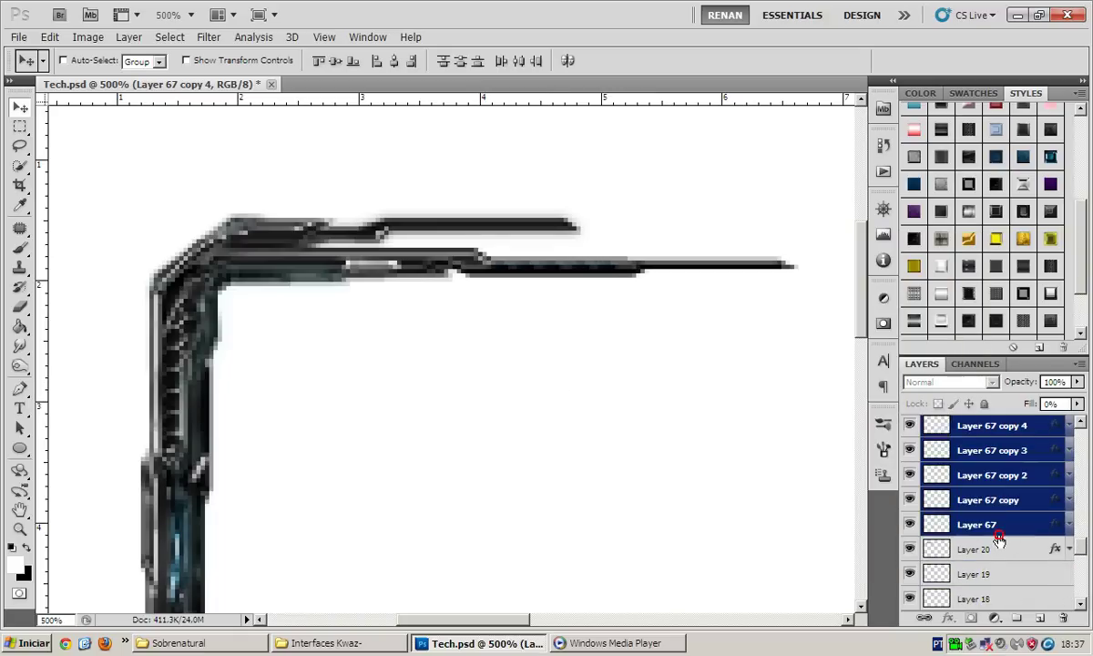
key(ctrl+g)
On Layer 19, place pen anchors outlining a rightward extension of the top arm
click(993, 473)
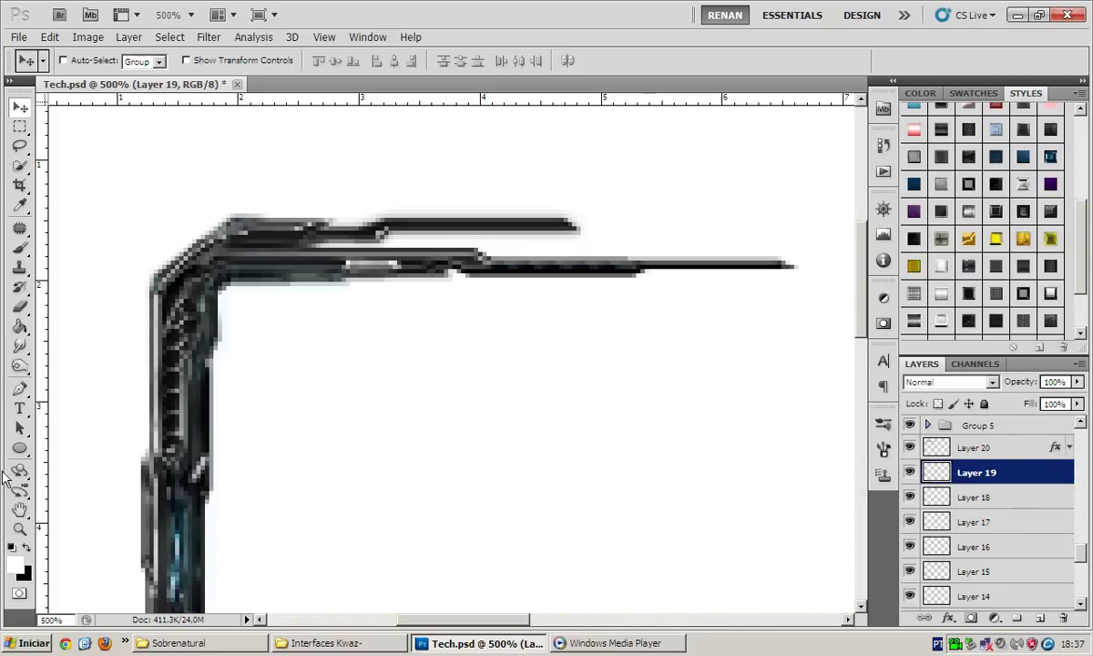
click(20, 390)
scroll(262, 283, right, 3)
scroll(326, 228, right, 2)
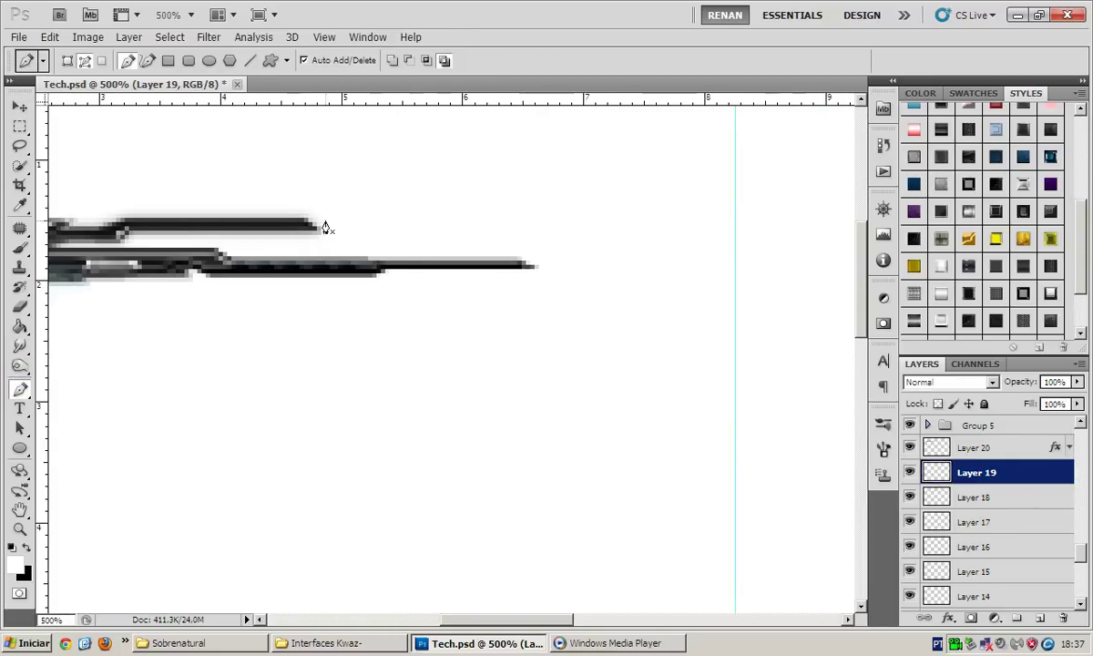
click(327, 217)
scroll(327, 217, right, 1)
scroll(326, 217, right, 2)
click(349, 231)
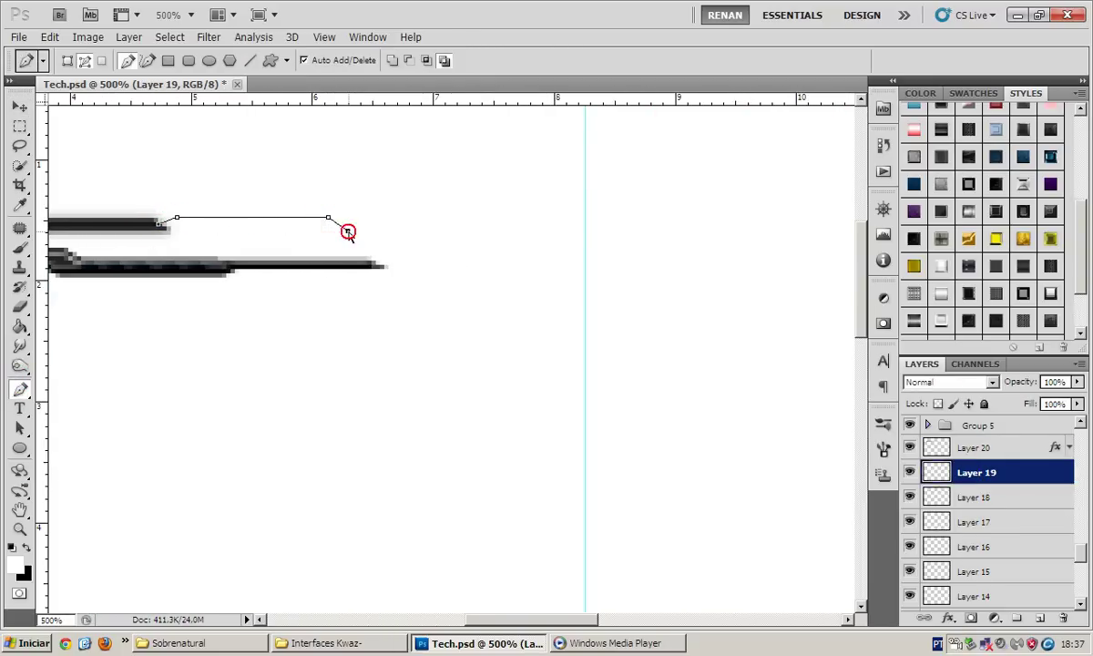
scroll(348, 236, left, 3)
click(339, 239)
scroll(340, 239, left, 2)
click(339, 246)
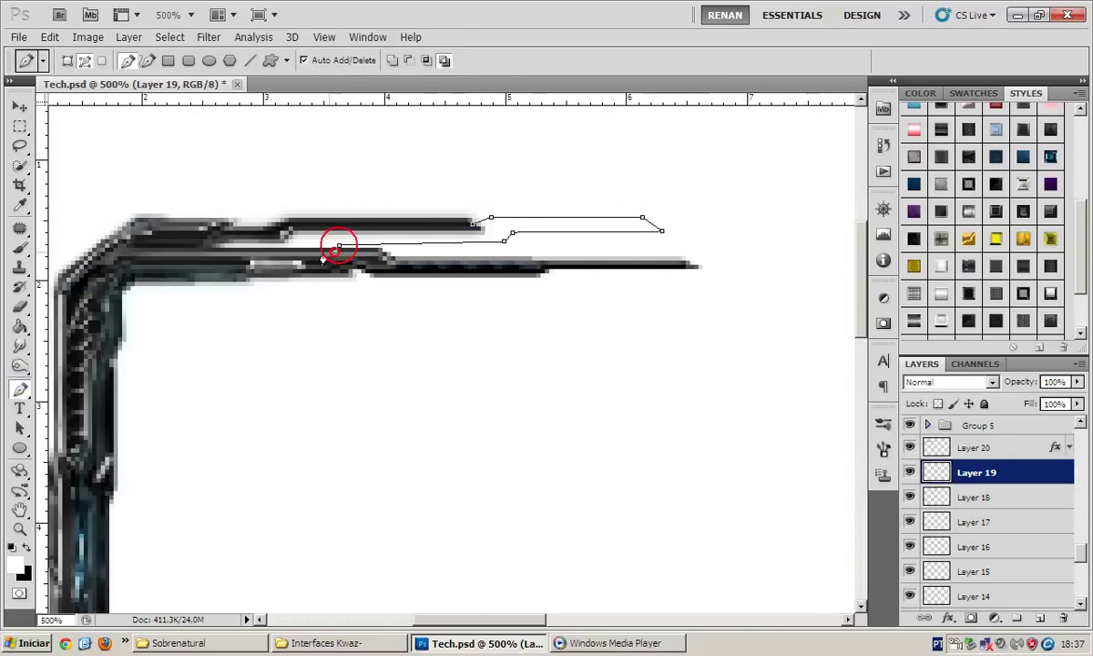
click(207, 236)
click(276, 235)
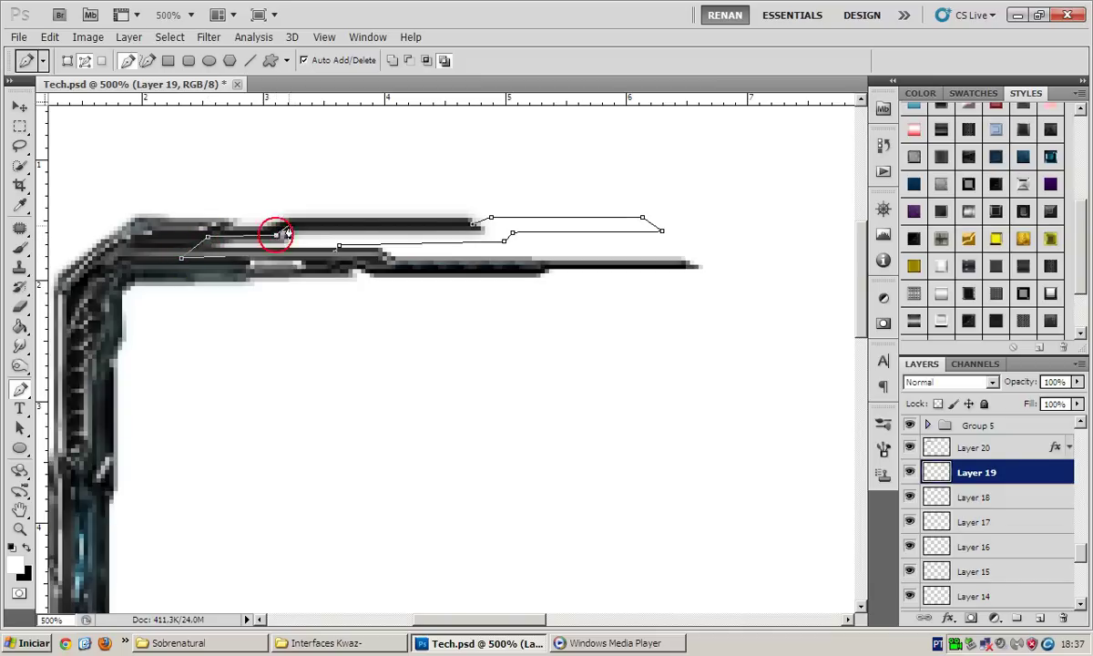
Fill the closed upper-arm extension path with solid colour, trying then undoing a metallic style
click(474, 230)
right_click(585, 227)
click(637, 314)
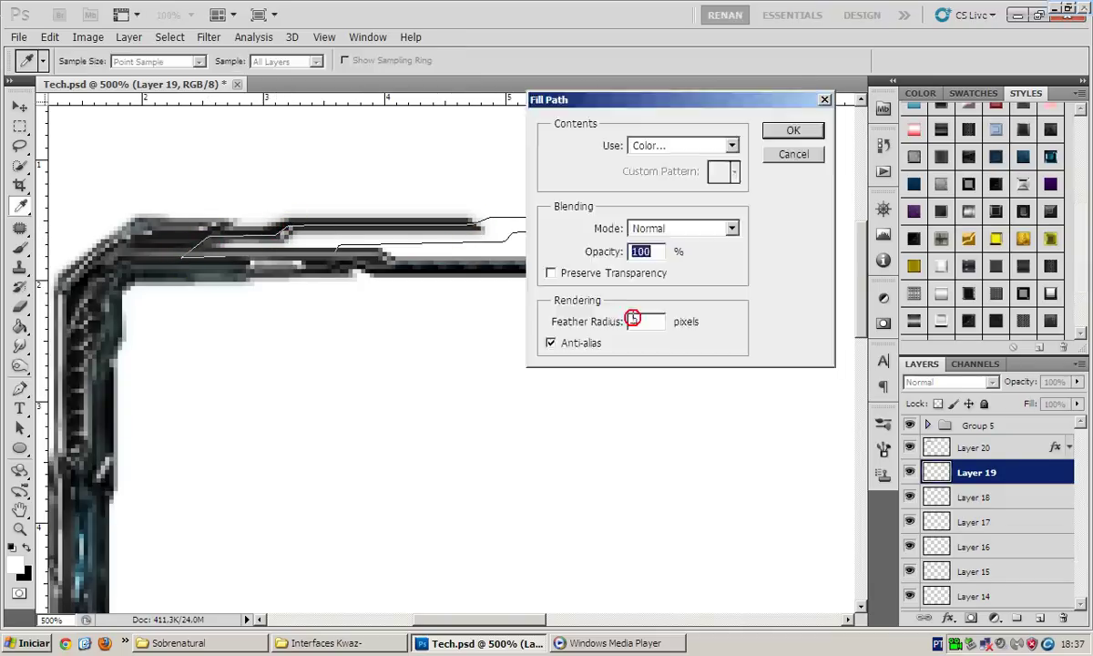
key(Return)
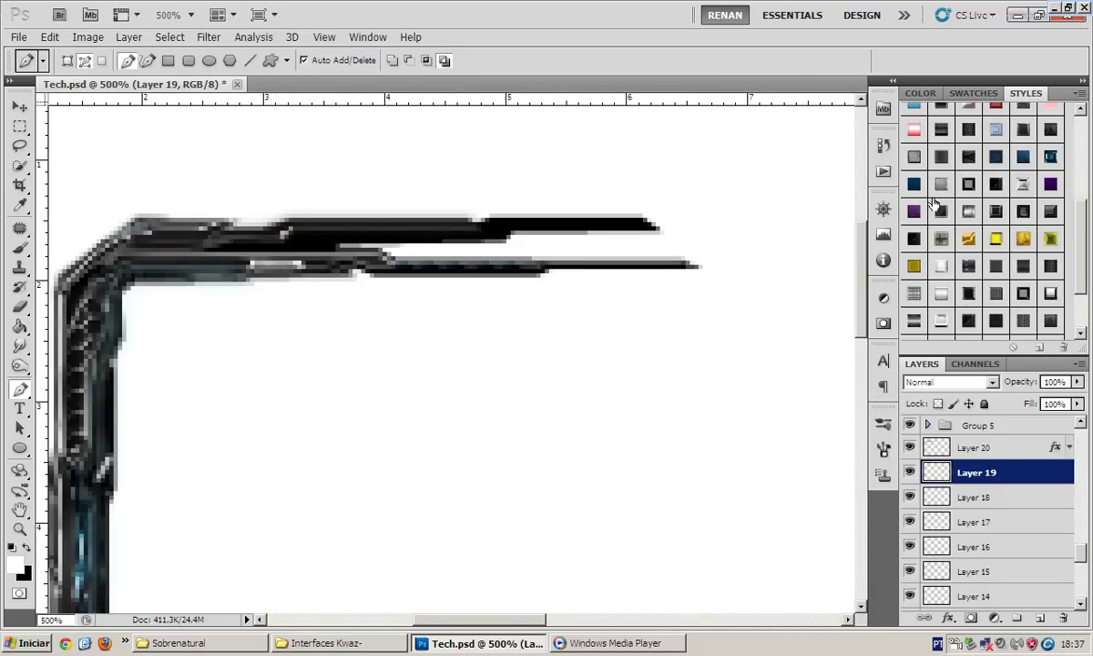
click(915, 182)
click(995, 155)
key(ctrl+z)
scroll(990, 237, down, 3)
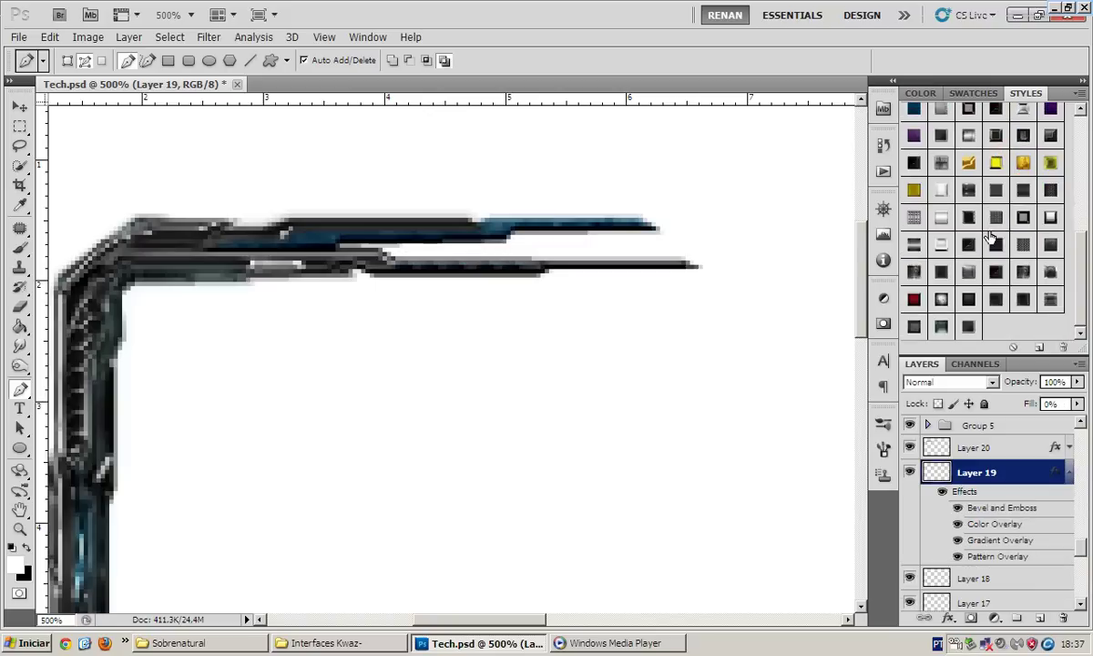
Change Layer 19's Color Overlay from blue to dark green
double_click(1072, 473)
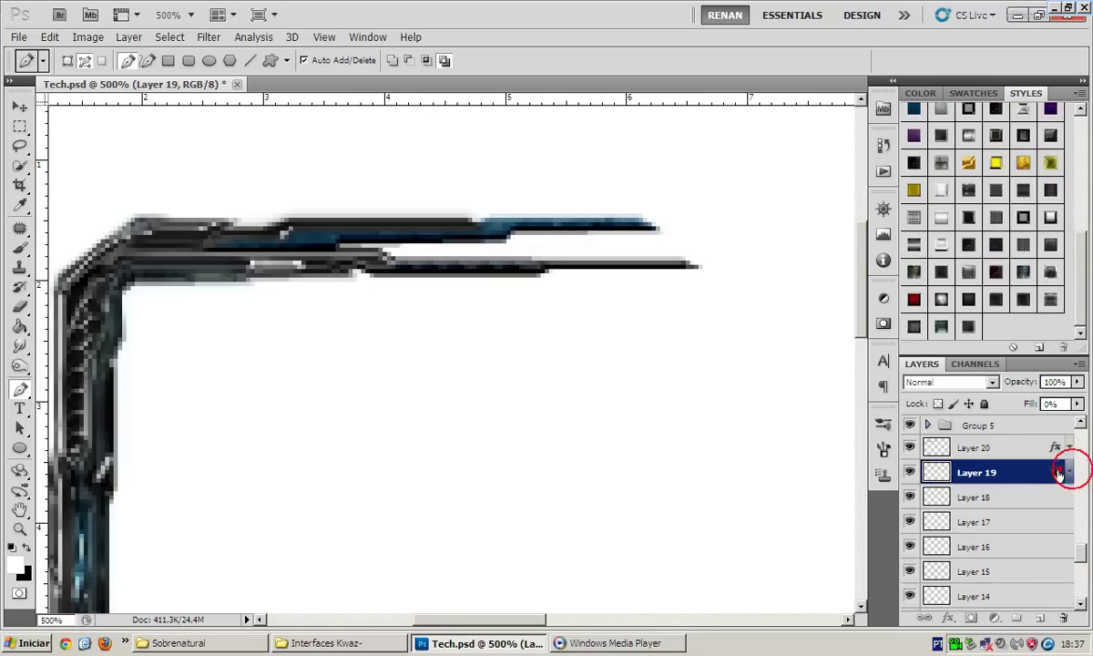
click(688, 346)
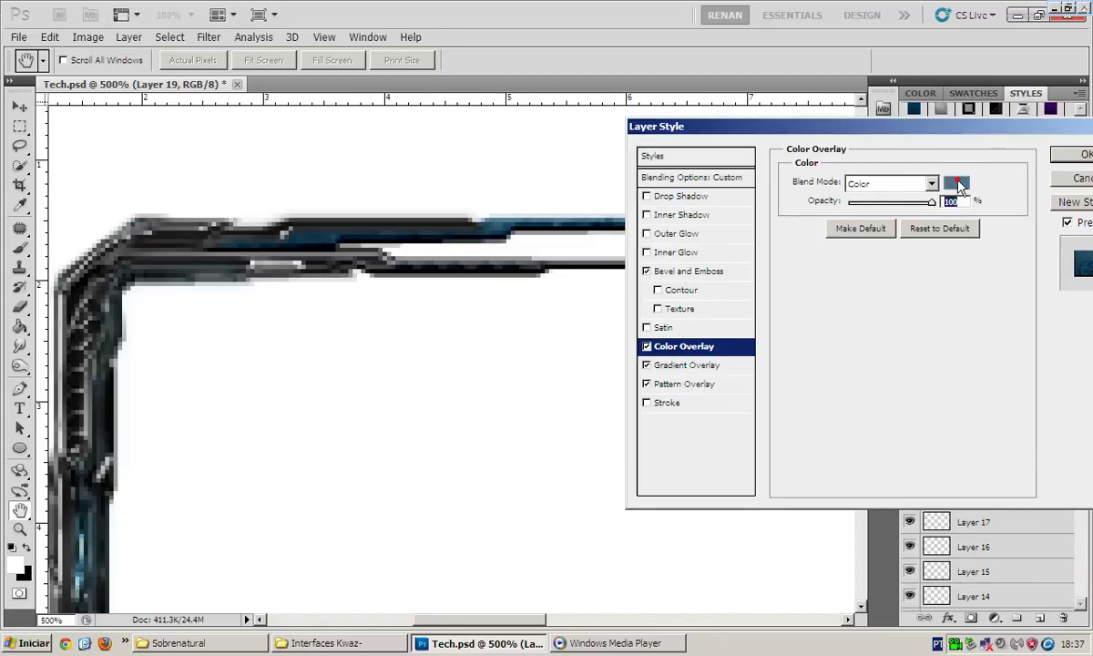
click(956, 182)
mouse_move(968, 364)
mouse_down()
mouse_move(969, 423)
mouse_move(970, 374)
mouse_move(972, 391)
mouse_up()
drag(838, 399, 854, 429)
key(Return)
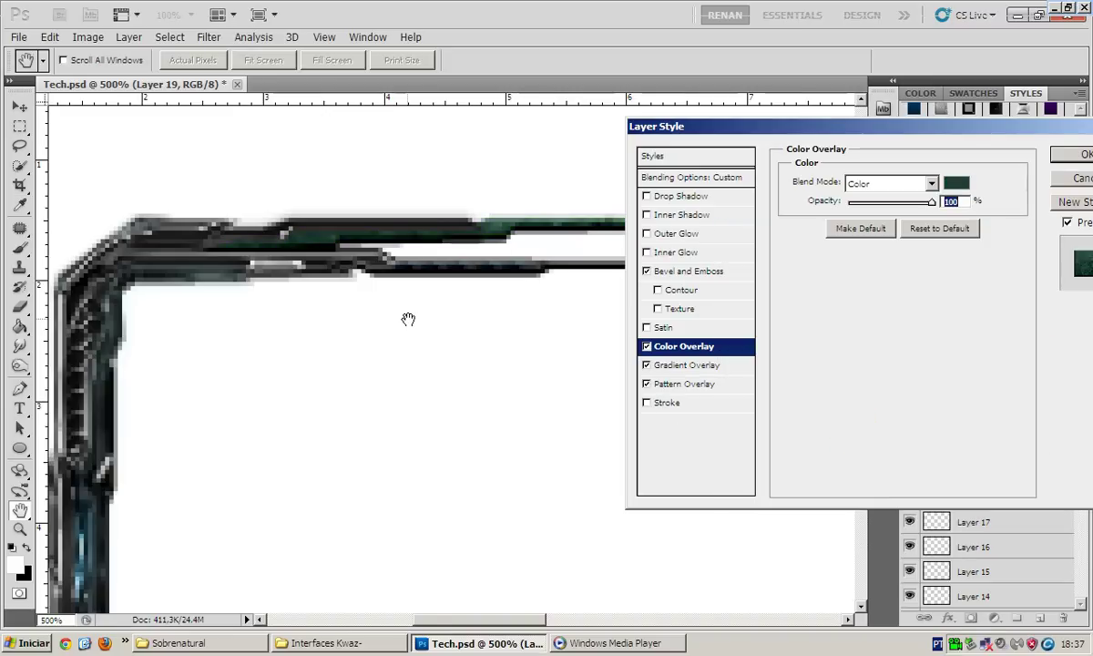
key(Return)
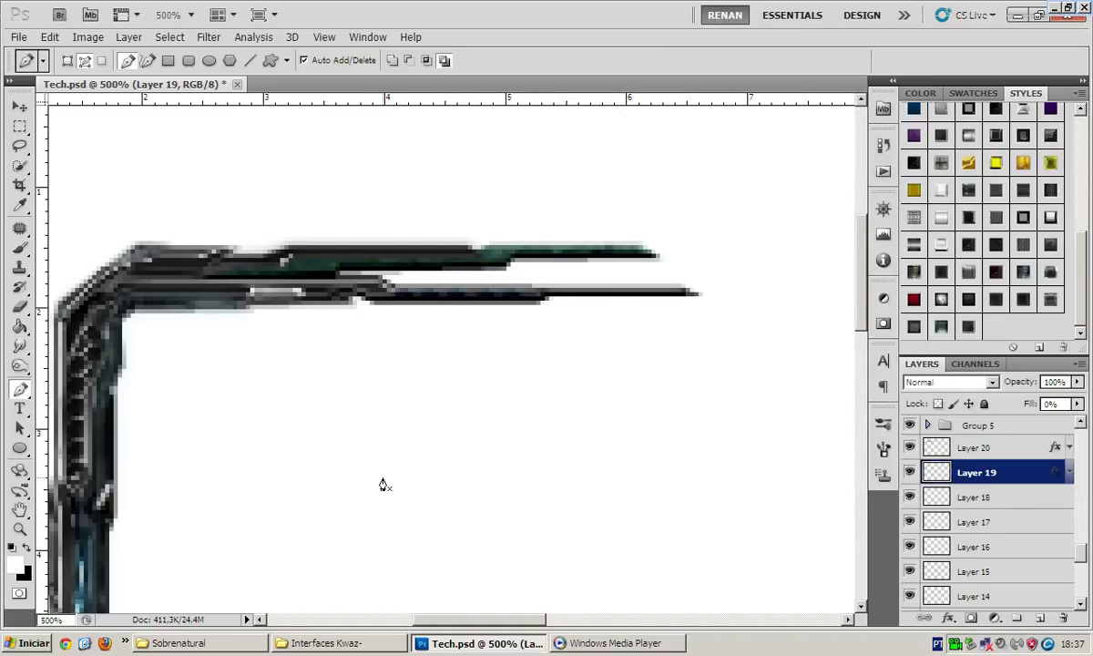
Pan across the upper bar and toggle Layer 19's visibility to compare its look
scroll(383, 484, down, 1)
scroll(515, 385, right, 5)
scroll(515, 385, left, 5)
scroll(516, 386, left, 1)
mouse_move(473, 619)
mouse_down()
mouse_move(549, 622)
mouse_move(468, 622)
mouse_up()
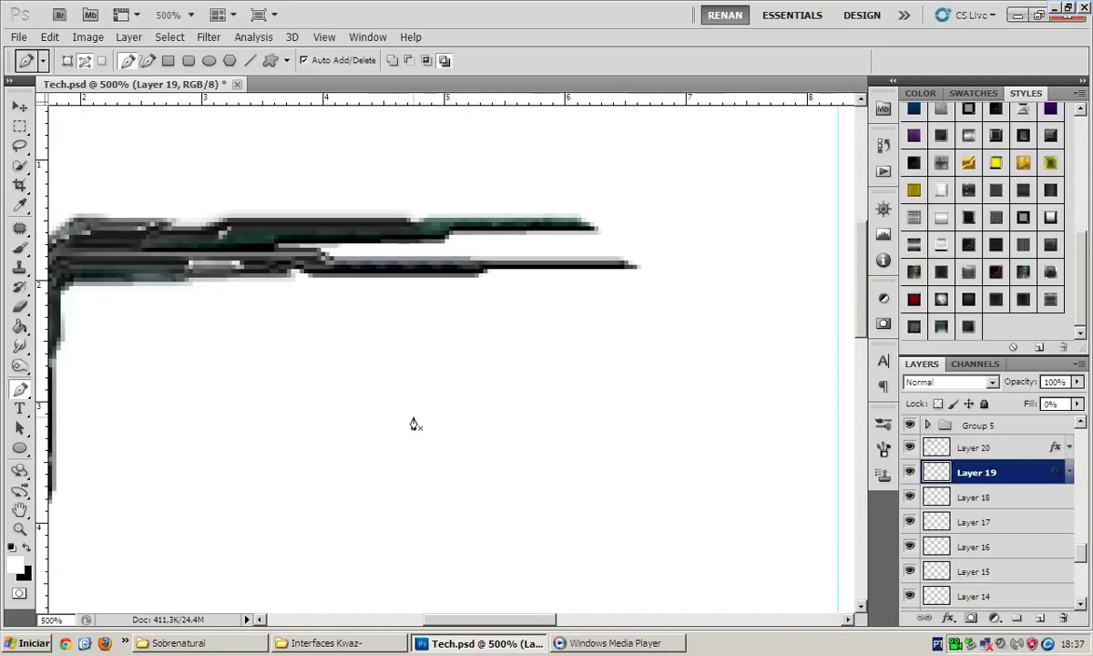
scroll(414, 424, right, 1)
scroll(415, 425, left, 1)
drag(499, 626, 487, 627)
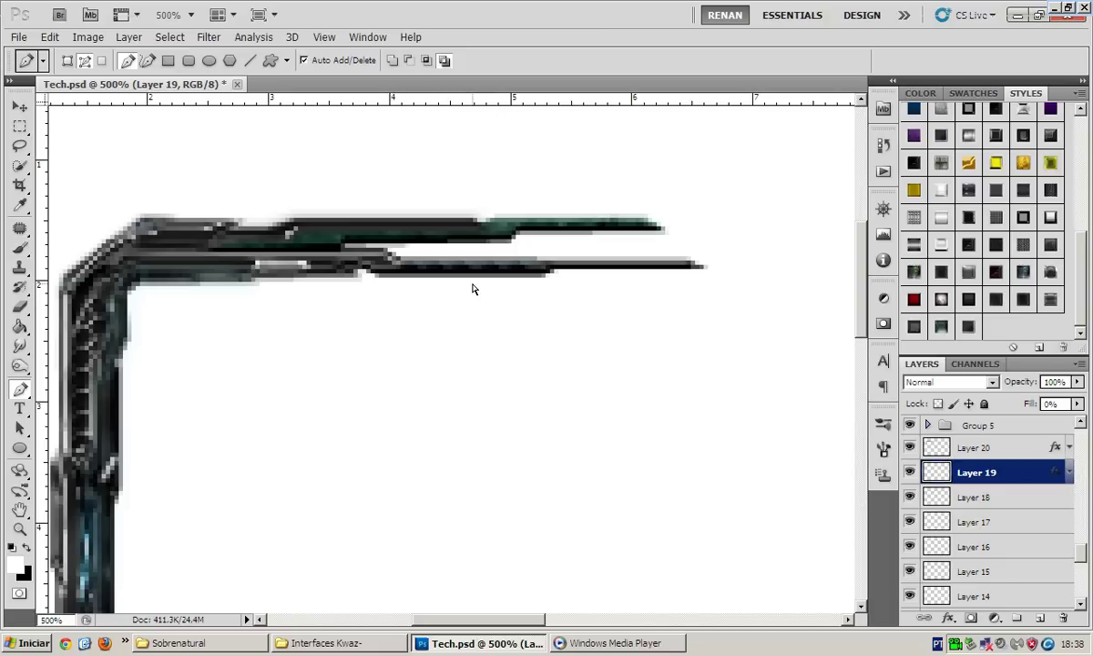
scroll(472, 289, left, 2)
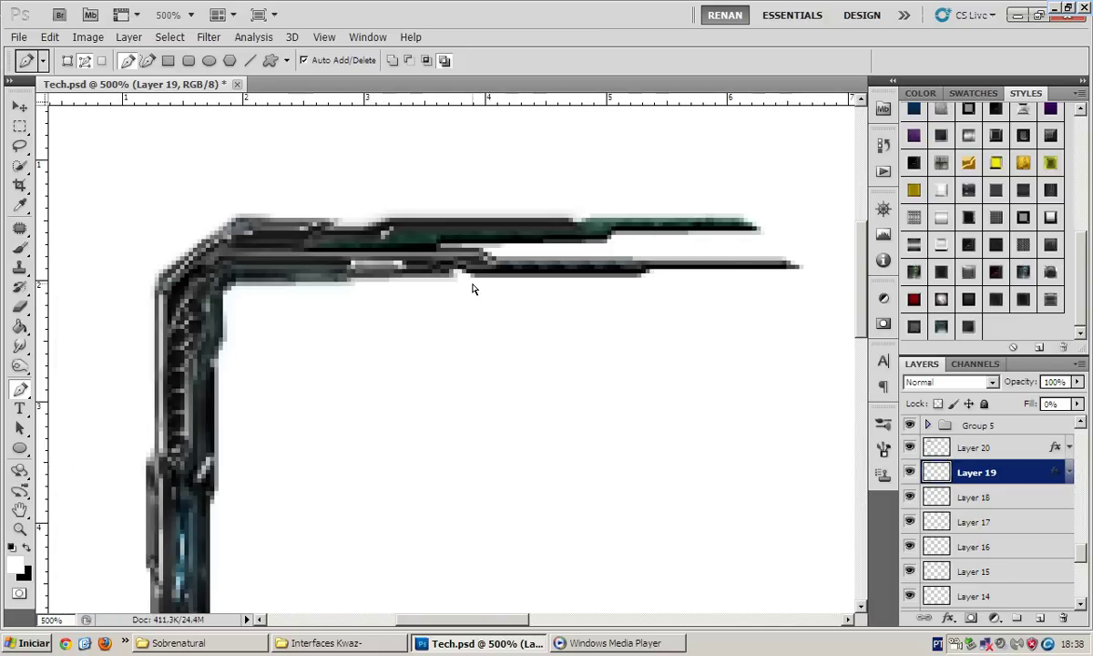
scroll(472, 288, left, 2)
scroll(473, 288, left, 2)
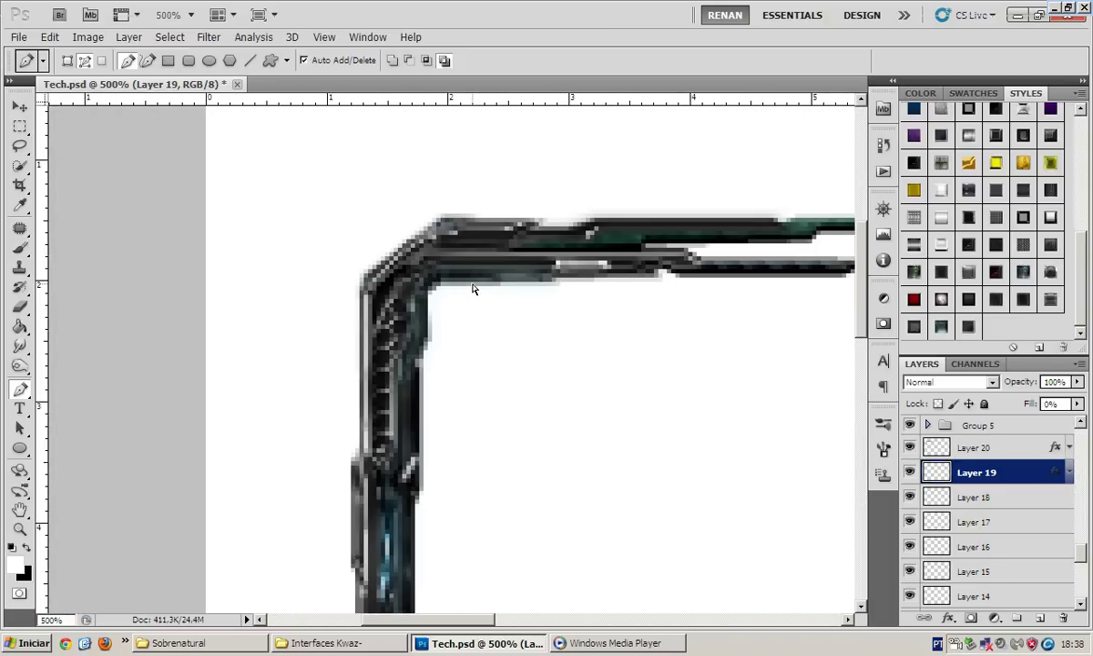
scroll(472, 289, left, 2)
scroll(473, 289, right, 2)
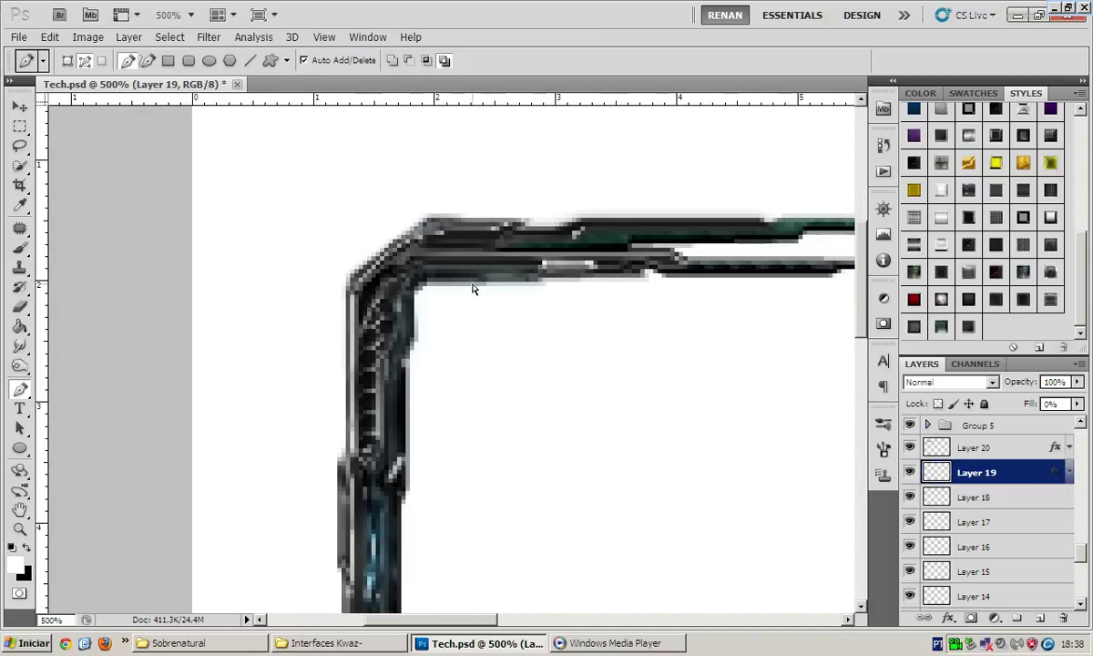
scroll(472, 289, right, 3)
scroll(473, 288, right, 3)
scroll(469, 290, right, 3)
scroll(465, 291, right, 3)
scroll(465, 291, left, 4)
scroll(466, 290, left, 5)
scroll(460, 295, left, 1)
scroll(454, 297, right, 2)
scroll(451, 300, right, 2)
scroll(450, 299, left, 2)
click(909, 472)
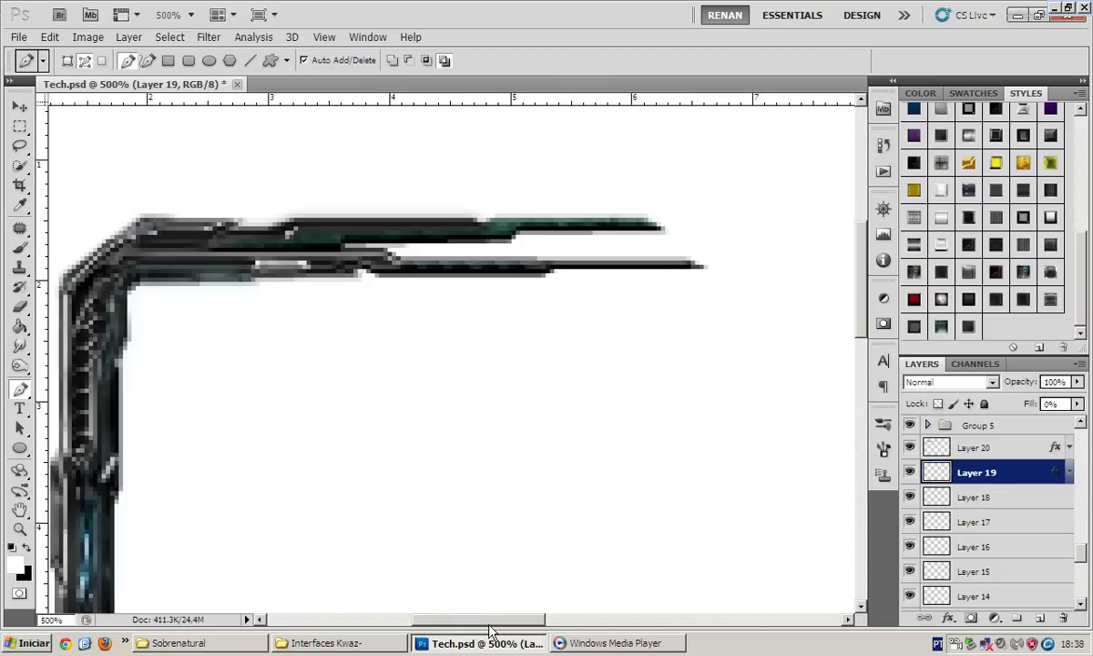
Try several Styles panel presets, settling on a grey metallic style for the upper bar
scroll(482, 621, left, 1)
scroll(498, 498, up, 1)
scroll(498, 497, right, 2)
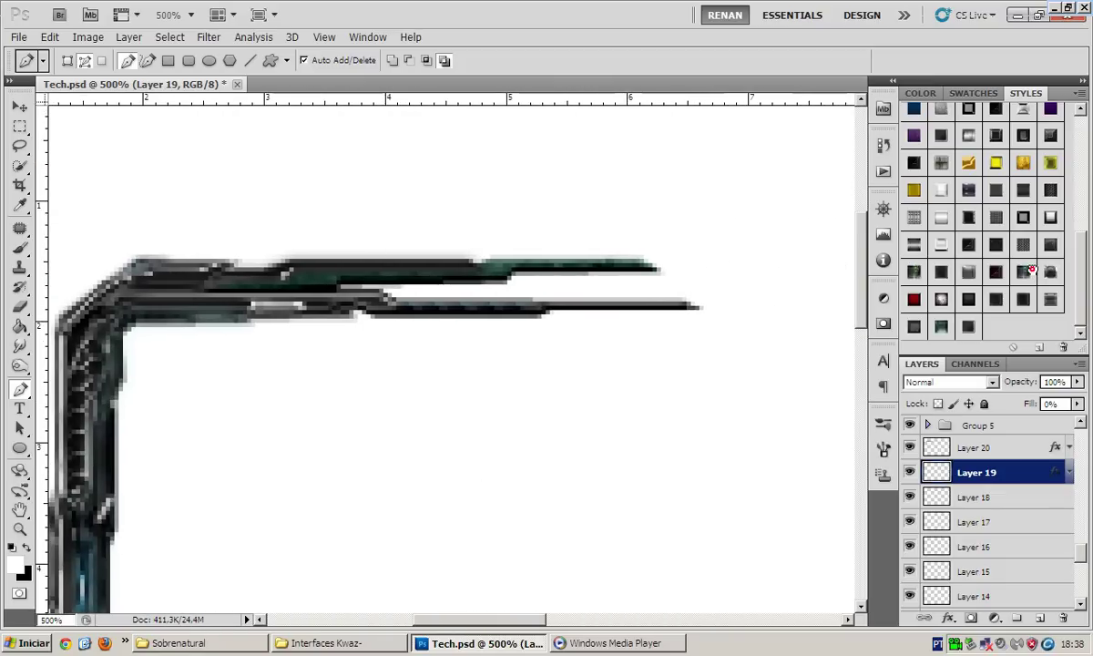
click(1026, 272)
click(913, 271)
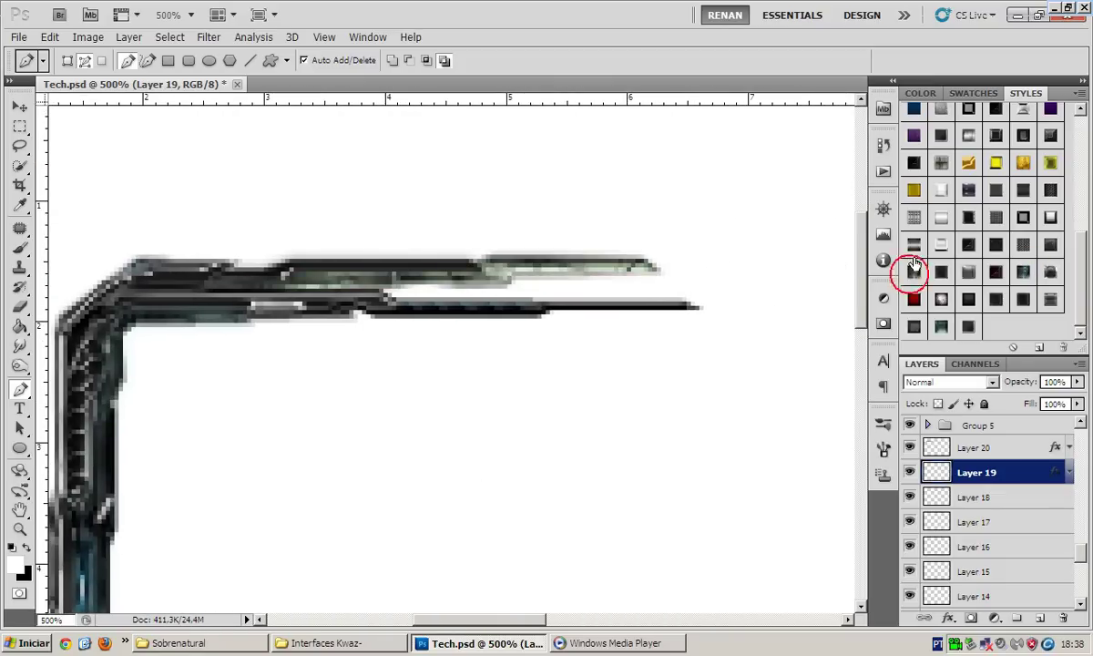
click(968, 189)
scroll(911, 219, up, 1)
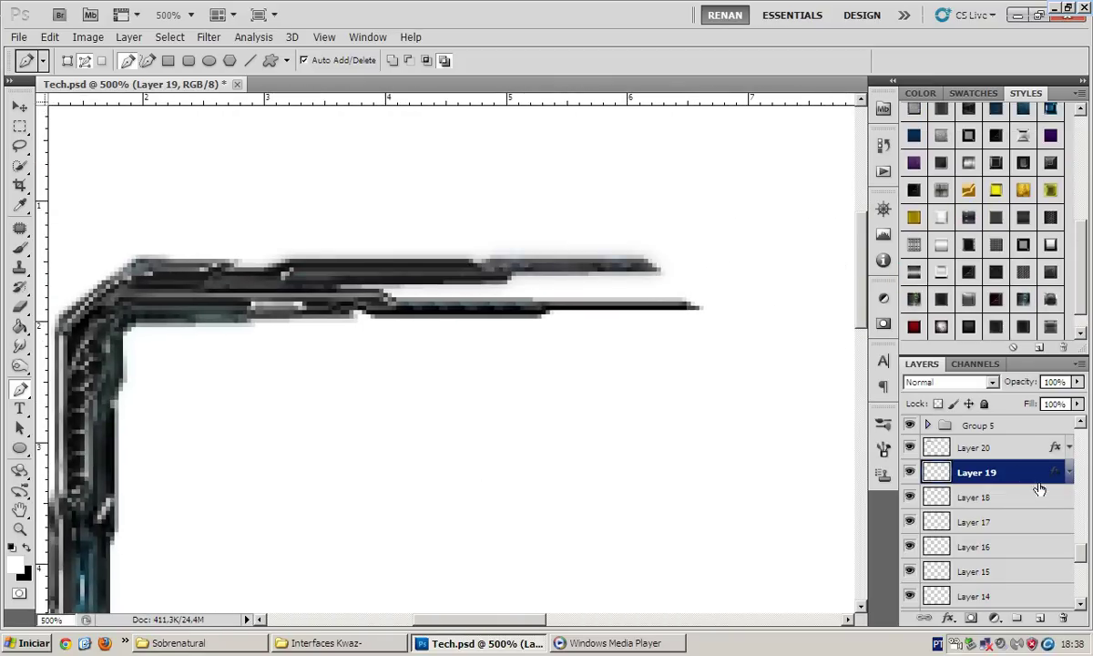
On a new Layer 68, fill a black Pen-path strip along the upper bar and apply a metallic preset style
click(1040, 619)
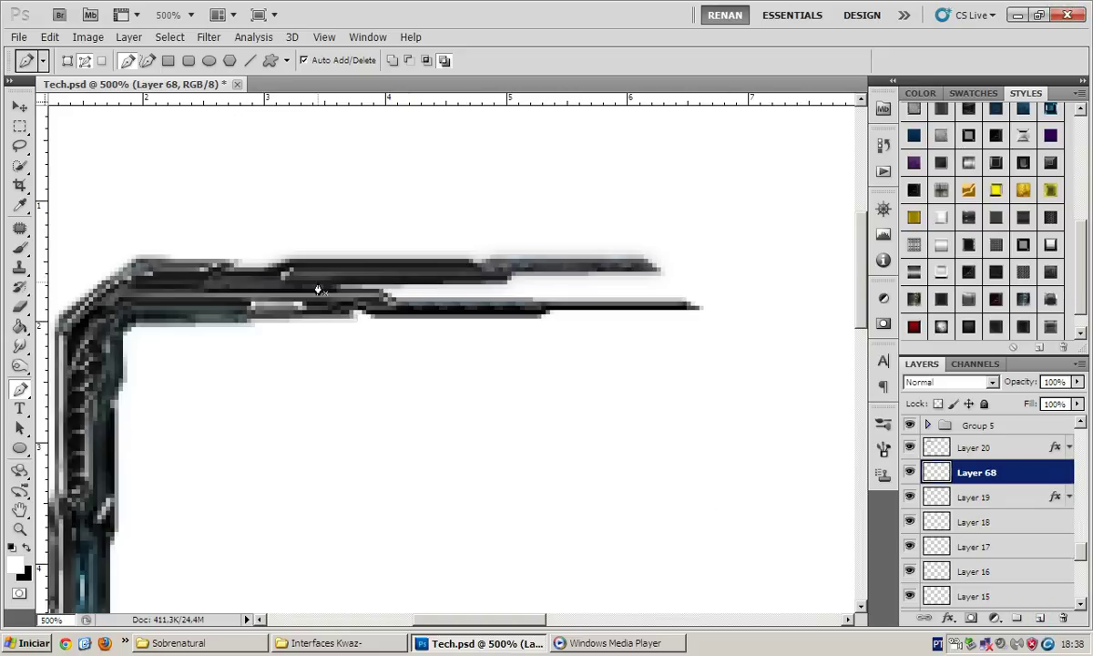
click(465, 268)
click(270, 289)
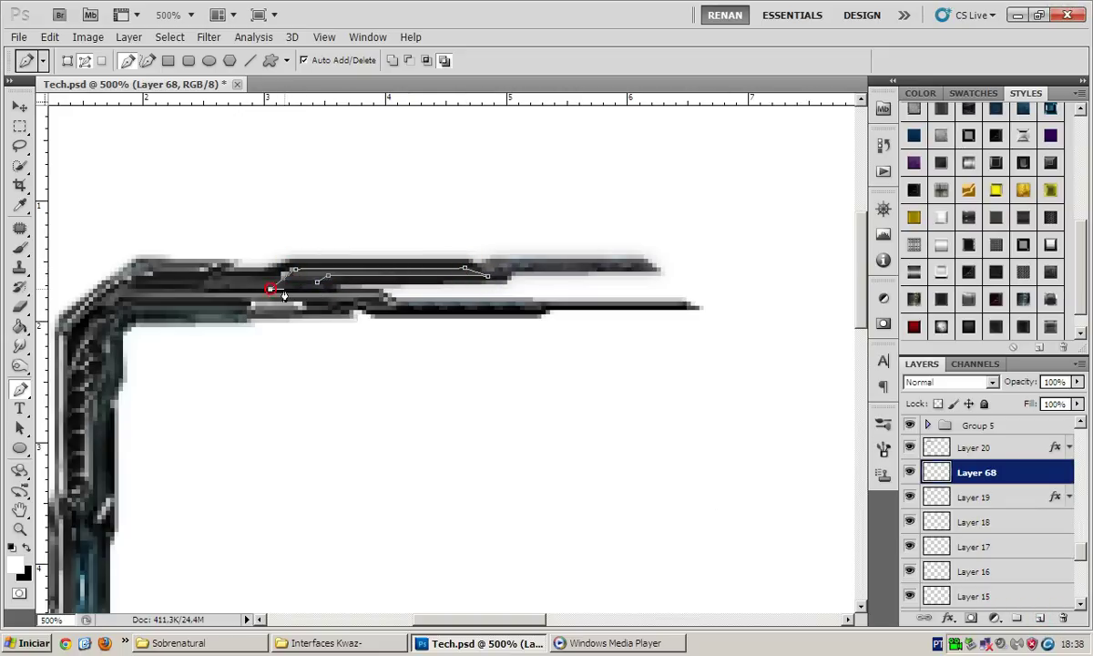
click(312, 289)
right_click(428, 251)
click(488, 331)
click(1047, 327)
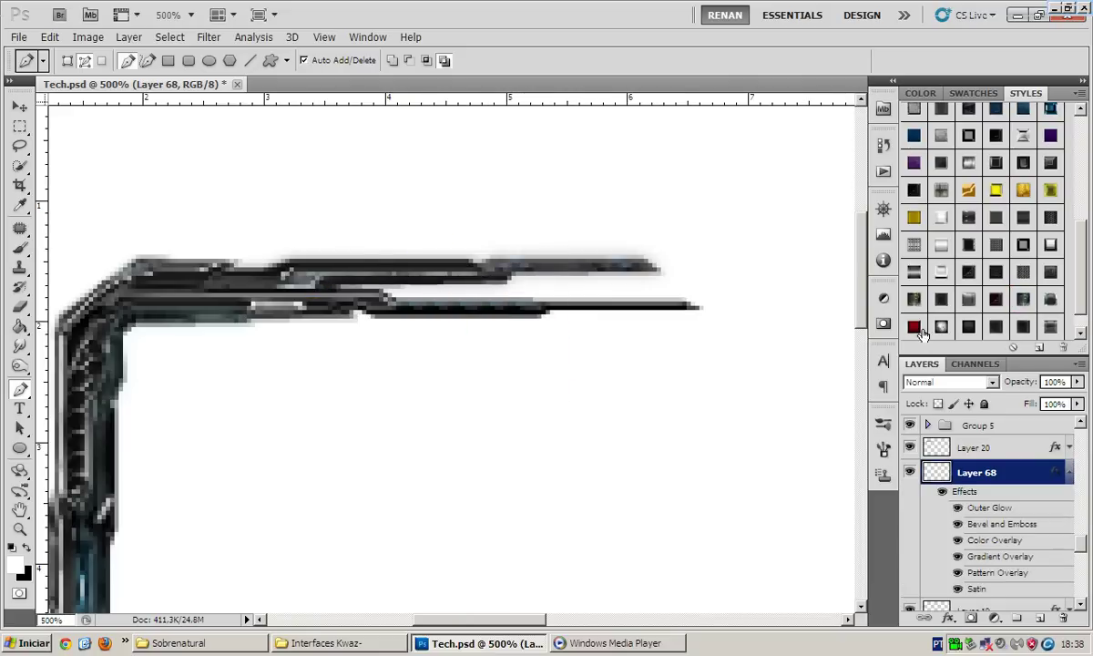
click(1068, 472)
click(1010, 497)
On Layer 18, start a Pen path extending the lower strip to the centre guide
click(1010, 521)
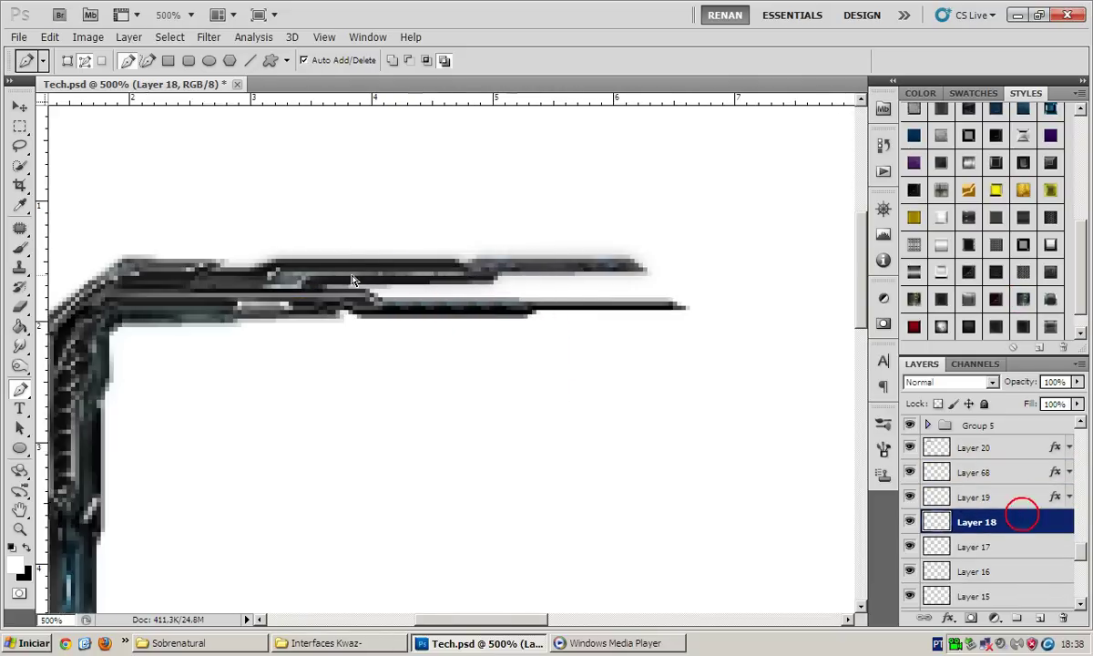
scroll(380, 307, right, 3)
click(384, 309)
scroll(390, 310, right, 3)
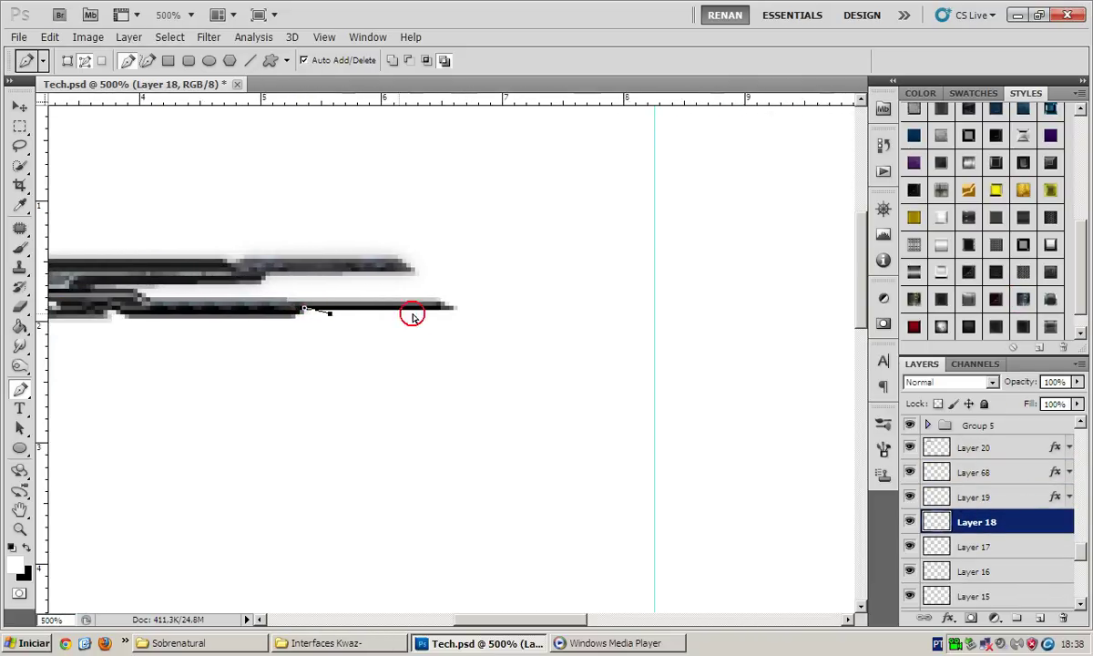
click(413, 312)
click(446, 302)
scroll(448, 304, right, 3)
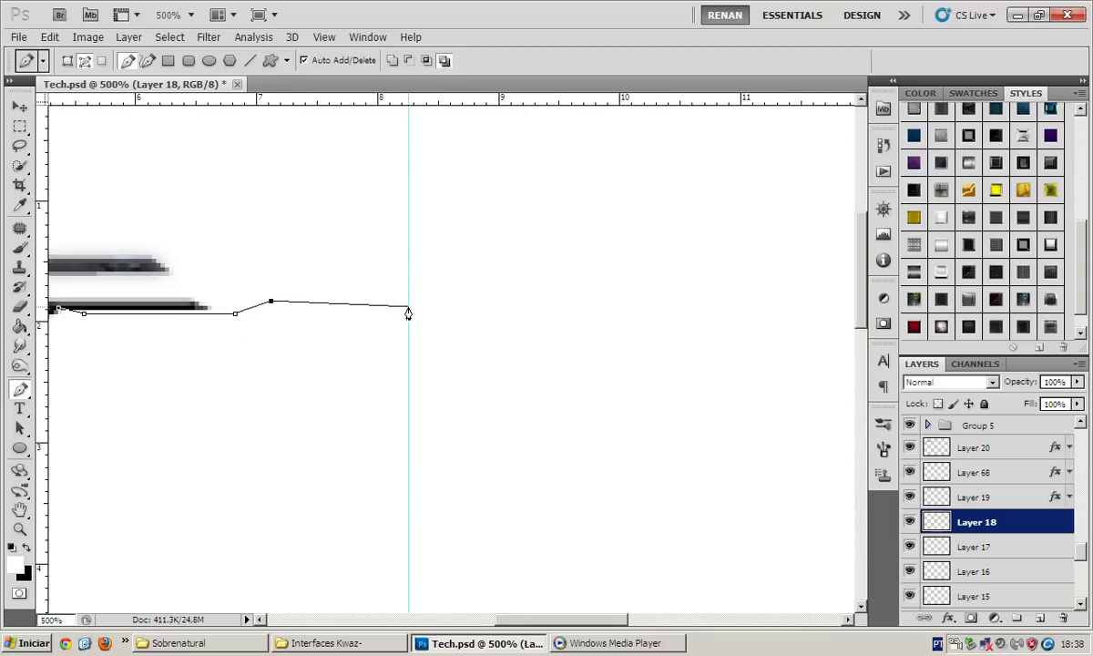
click(409, 301)
Complete the extension outline back to the strip's start and fill it with black
scroll(407, 290, left, 3)
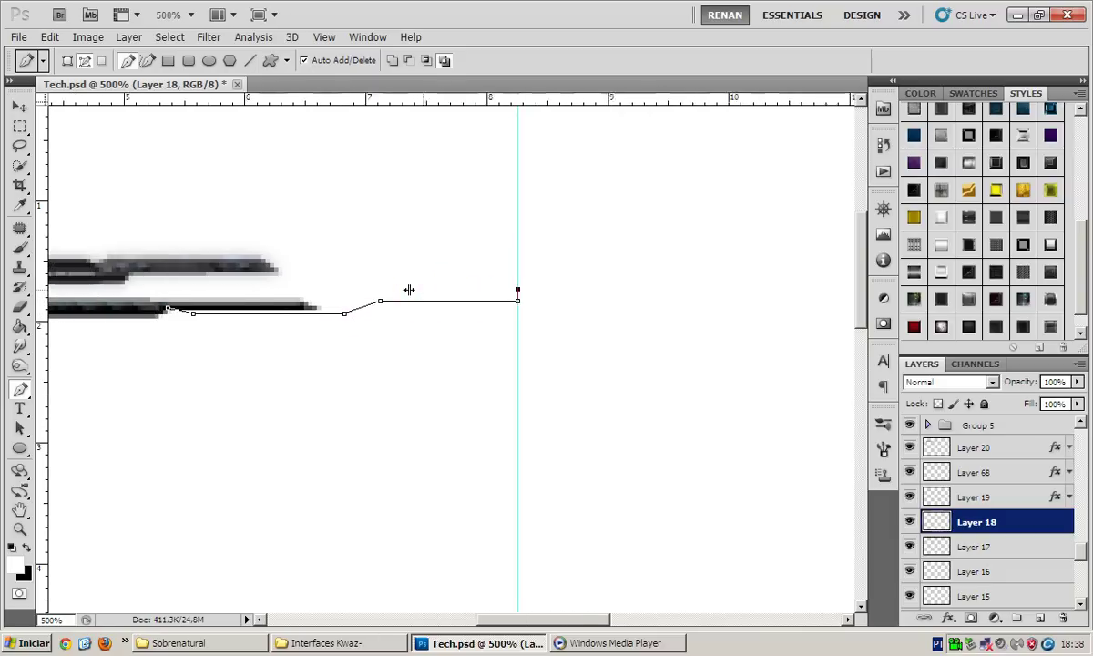
click(407, 289)
scroll(402, 287, left, 3)
scroll(402, 288, left, 2)
click(401, 284)
click(271, 301)
click(321, 301)
click(507, 315)
right_click(494, 301)
click(526, 382)
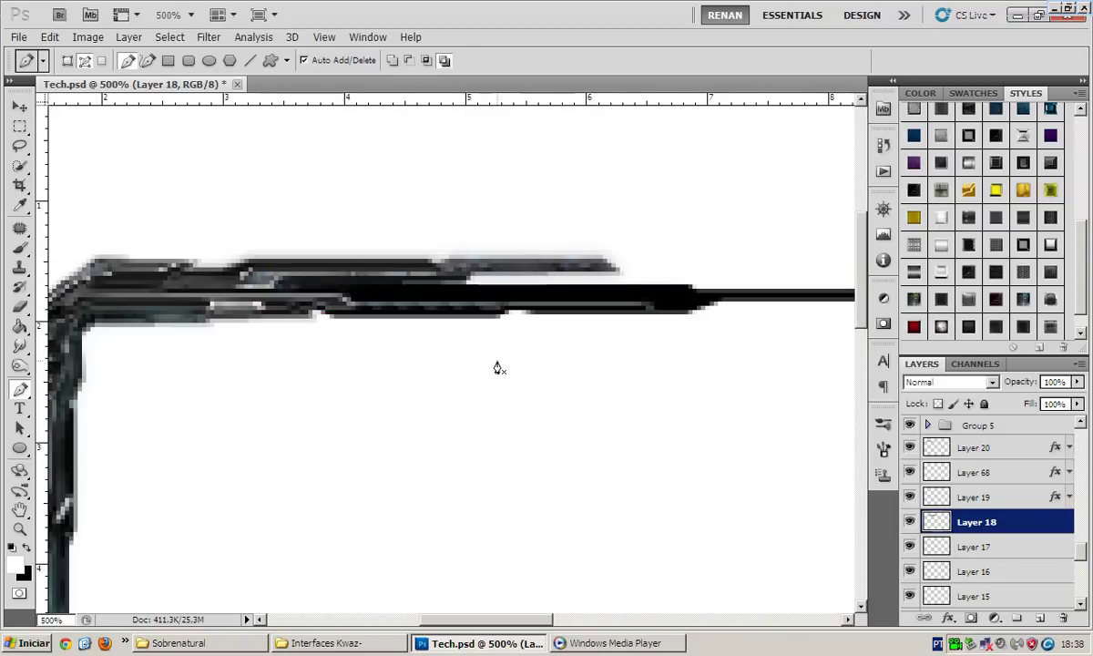
Apply a metallic preset style to the extended lower strip
scroll(498, 367, right, 3)
click(943, 275)
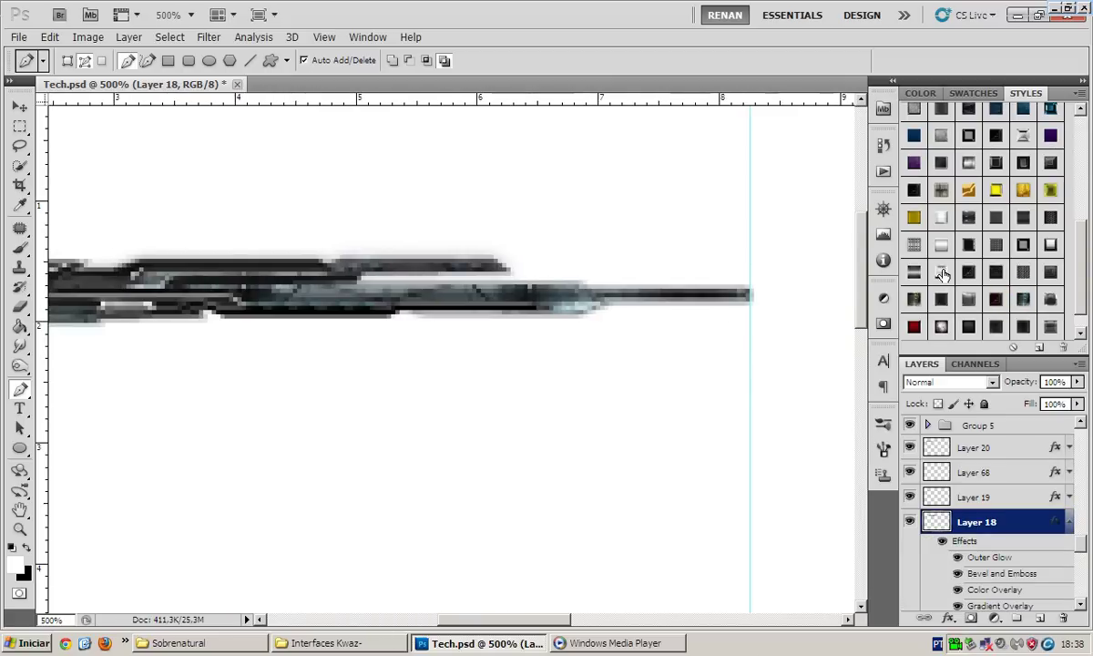
click(997, 217)
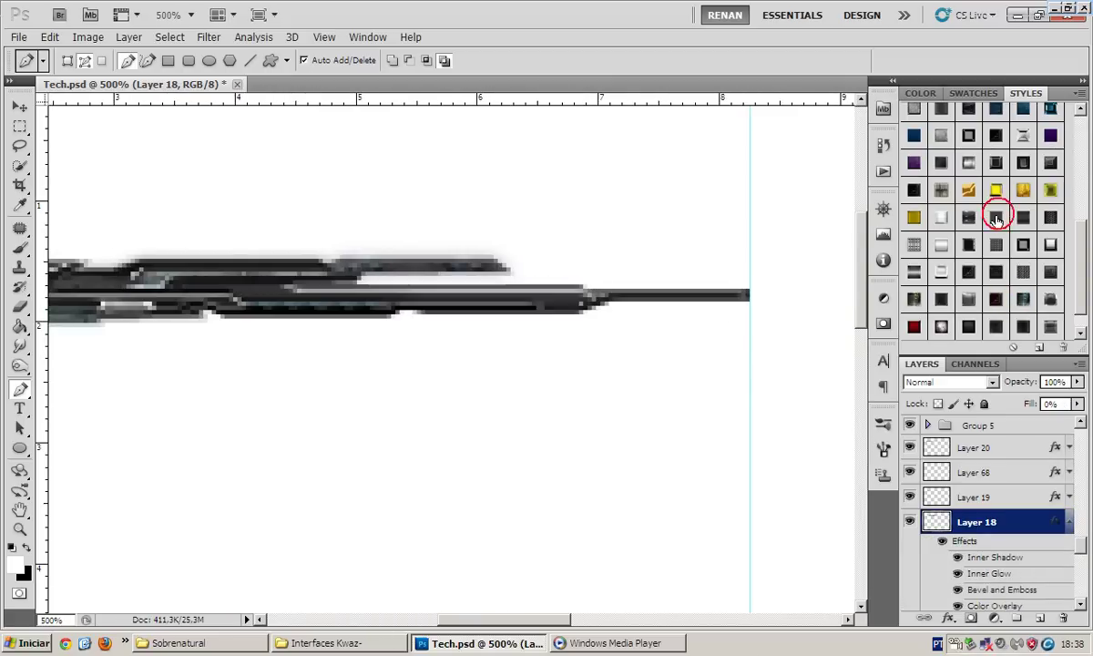
click(1069, 517)
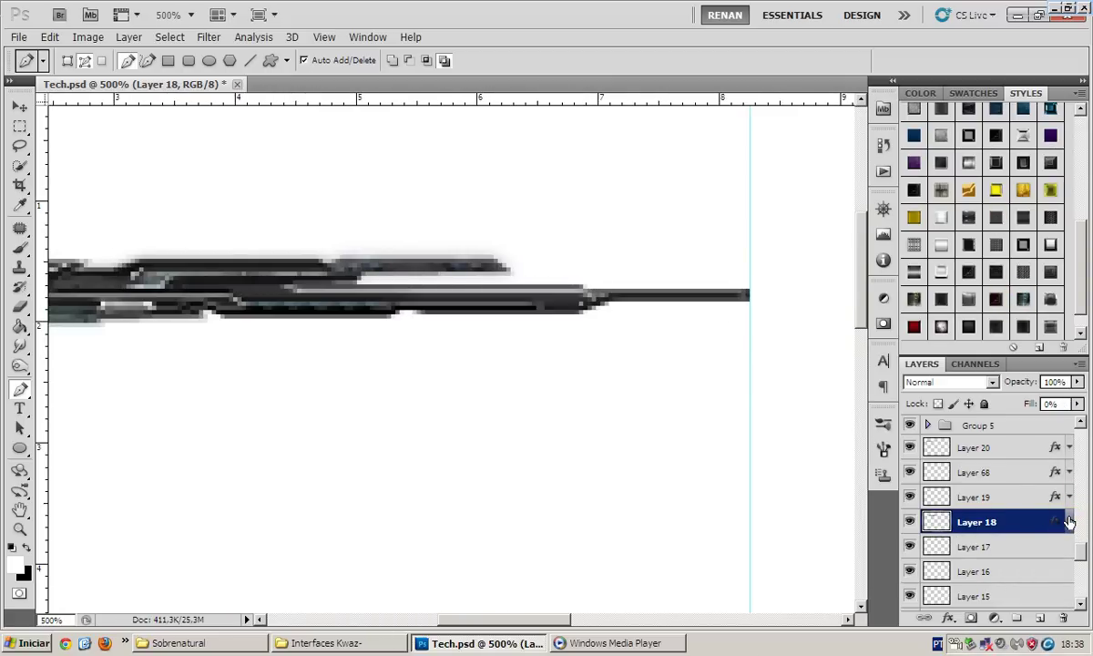
Zoom out to view the whole left-half frame and select all layers
key(v)
scroll(561, 371, right, 1)
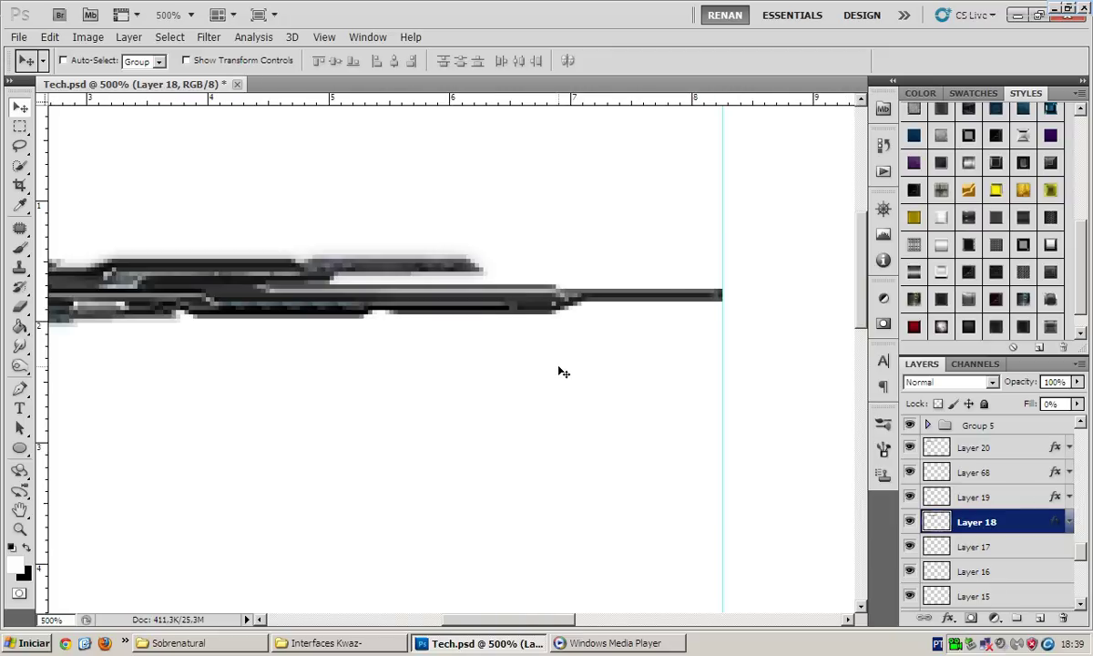
scroll(561, 371, left, 4)
key(ctrl+minus)
key(ctrl+minus)
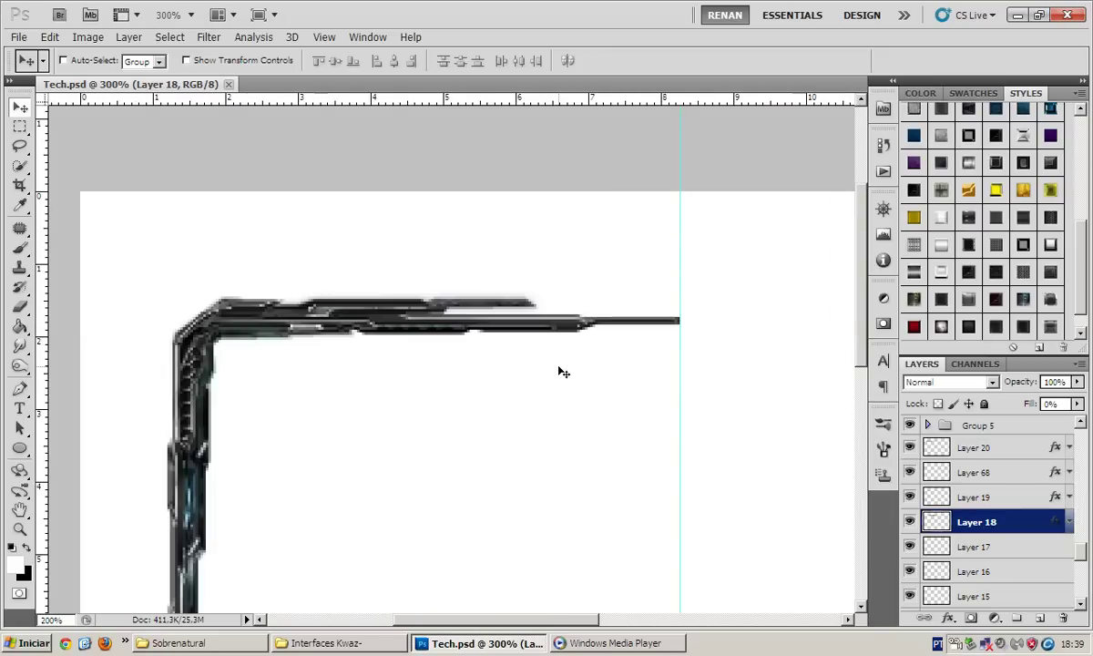
key(ctrl+minus)
key(ctrl+minus)
key(ctrl+alt+a)
Stamp all layers into a merged copy, flip it horizontally, nudge it right, and hide guides
key(ctrl+alt+e)
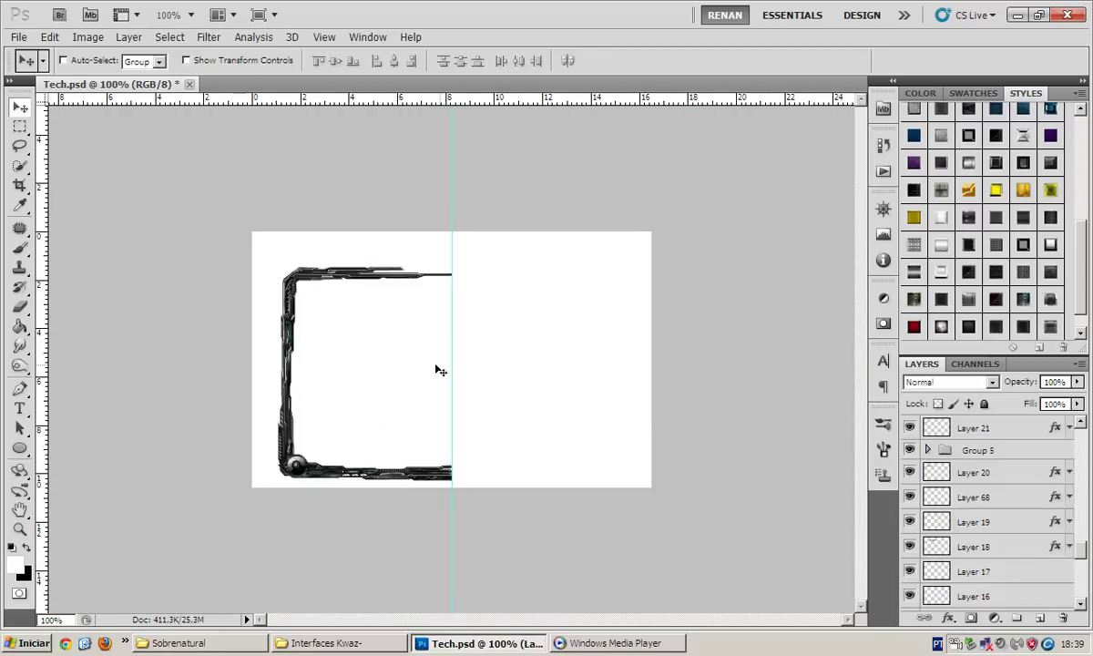
key(ctrl+t)
right_click(360, 355)
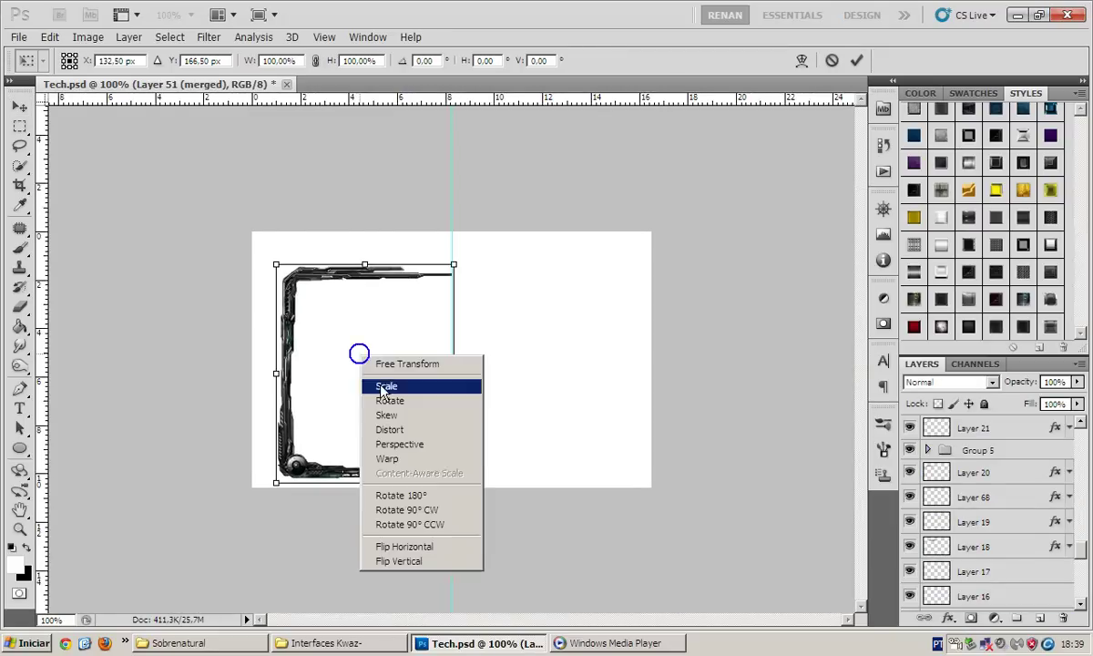
click(441, 544)
key(Return)
key(shift+Right)
key(shift+Right)
key(shift+Right)
key(shift+Right)
key(shift+Right)
key(shift+Right)
key(shift+Right)
key(shift+Right)
key(shift+Right)
key(shift+Right)
key(shift+Right)
key(Right)
key(Right)
key(ctrl+semicolon)
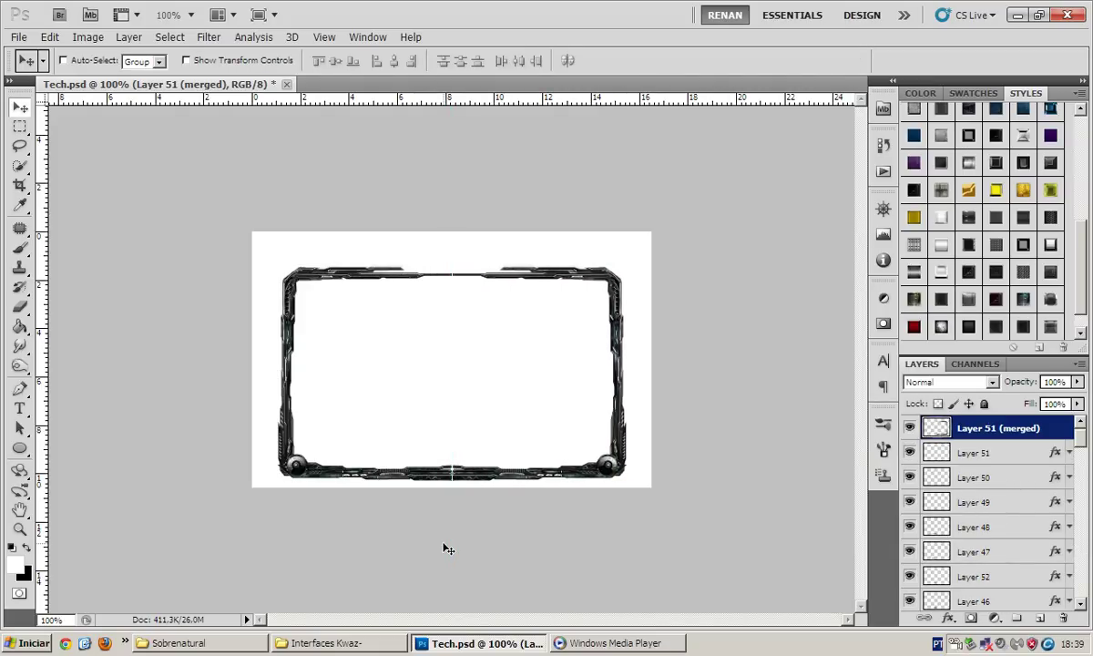
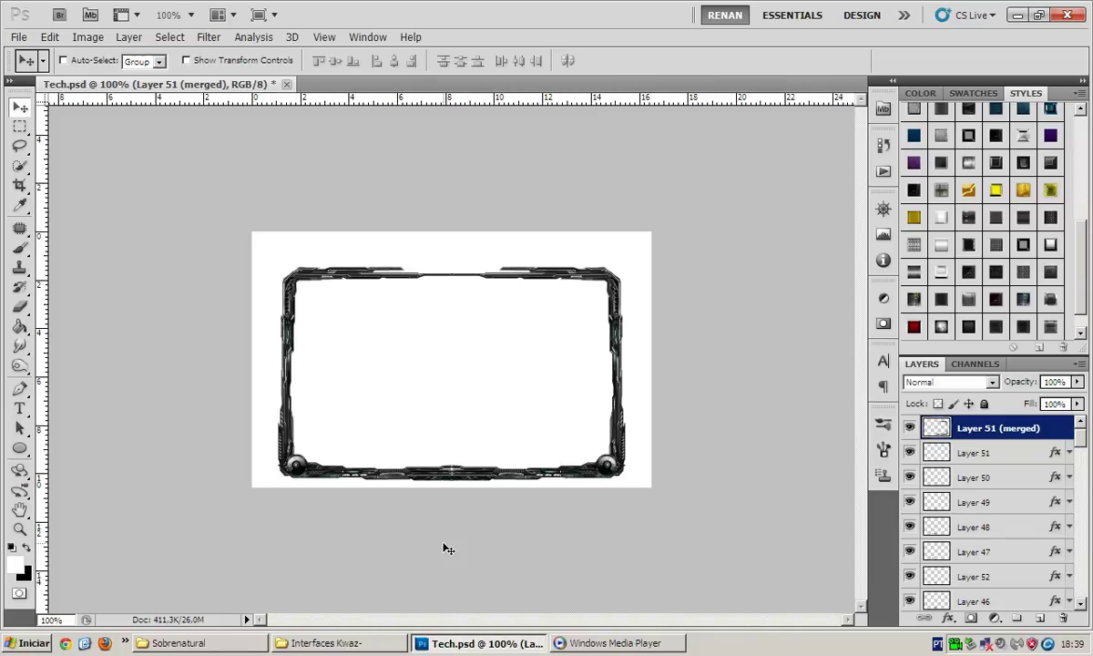
Remove the merged Layer 51 copy and add a vertical guide at the frame's centre
key(ctrl+z)
scroll(1002, 528, down, 3)
scroll(997, 527, down, 3)
scroll(993, 524, down, 2)
scroll(986, 521, down, 3)
key(ctrl+semicolon)
scroll(988, 524, down, 2)
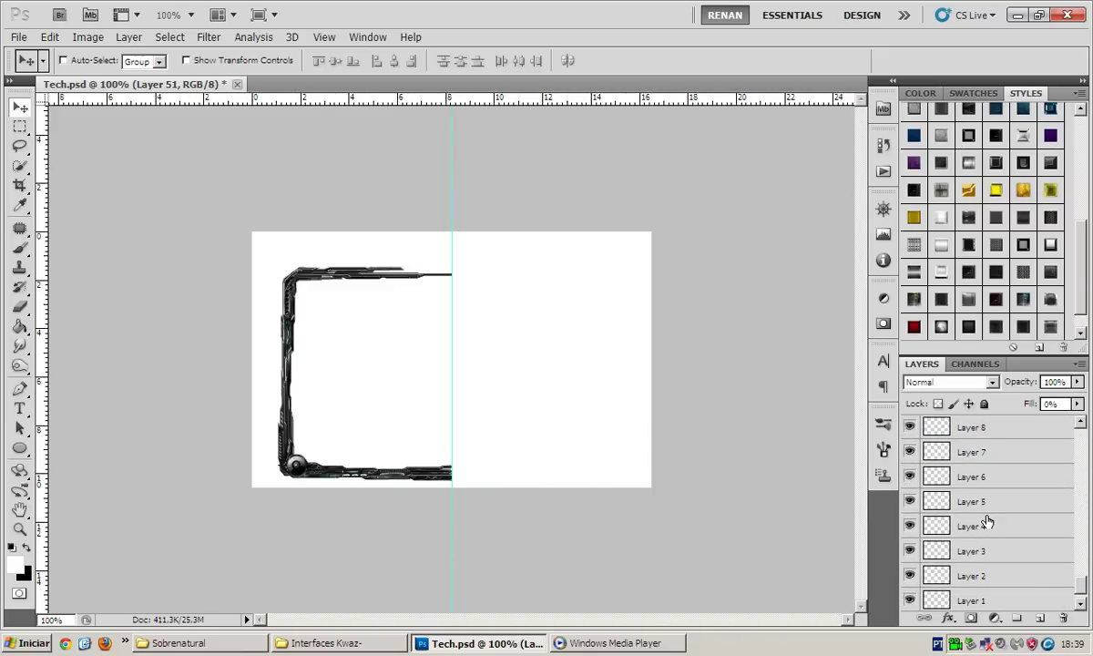
Select Layer 17, switch to the Pen tool and zoom to 500% on the top bar
click(993, 551)
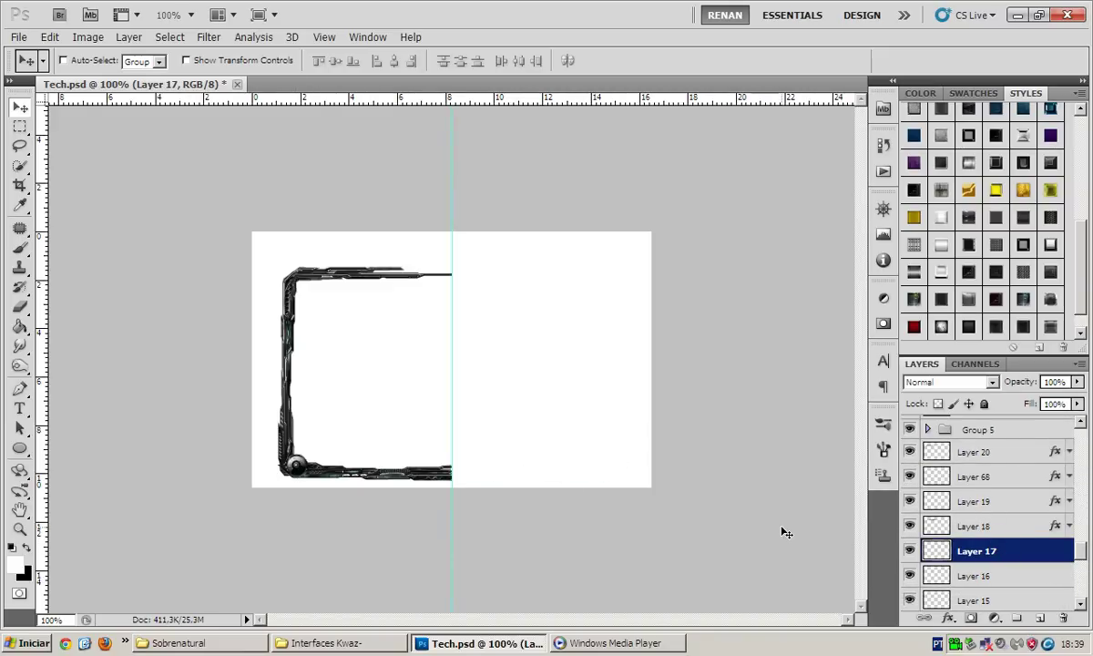
key(ctrl+plus)
key(ctrl+plus)
scroll(454, 410, left, 3)
scroll(453, 410, down, 5)
scroll(456, 412, up, 4)
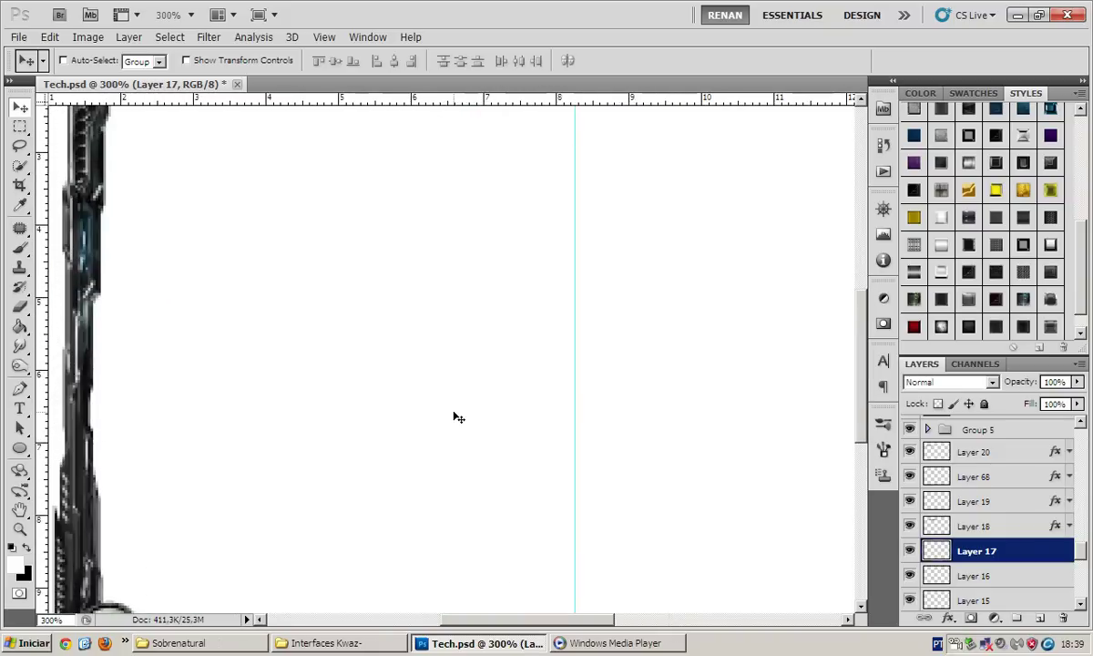
scroll(455, 411, up, 4)
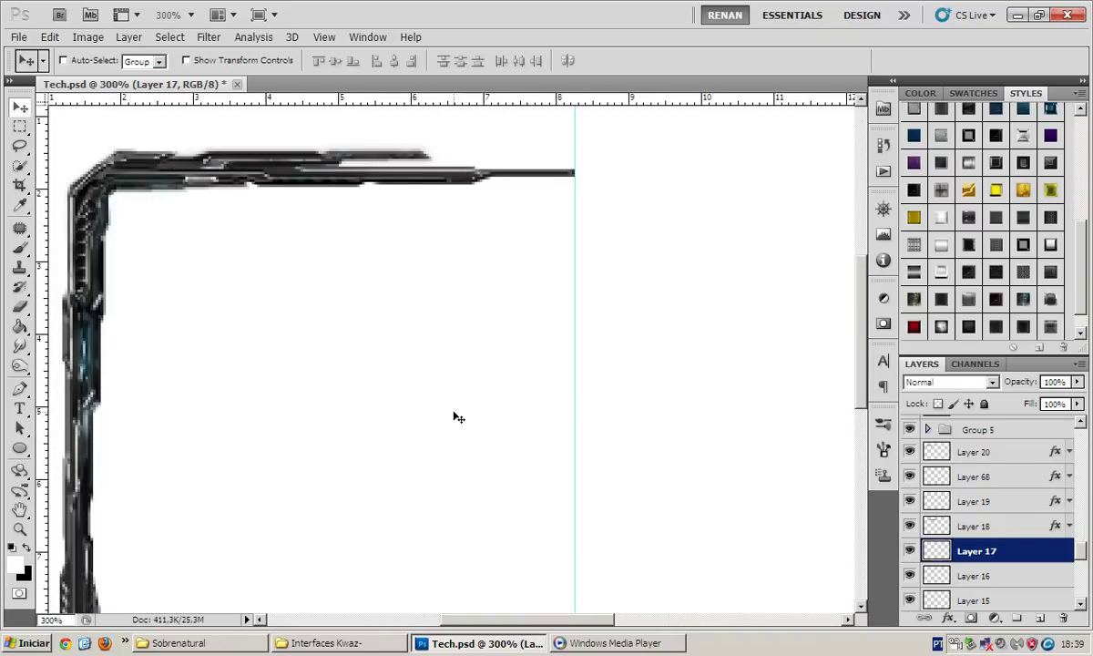
scroll(451, 412, up, 3)
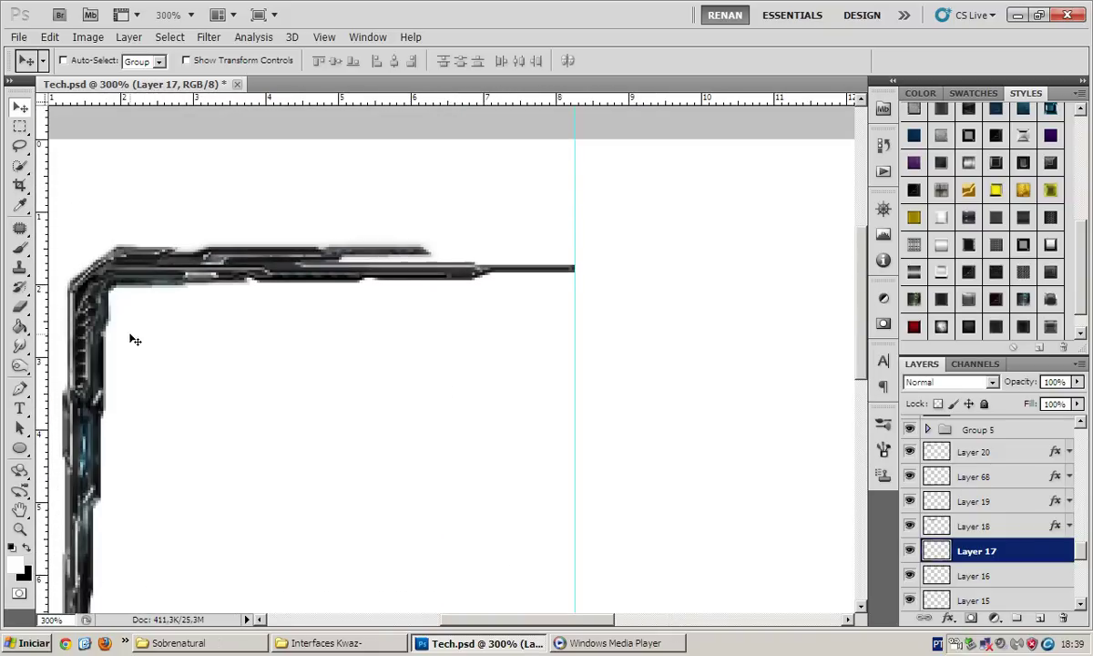
click(20, 389)
key(ctrl+plus)
key(ctrl+plus)
On Layer 17, trace a curved strip along the top bar up to the centre guide
scroll(50, 405, up, 3)
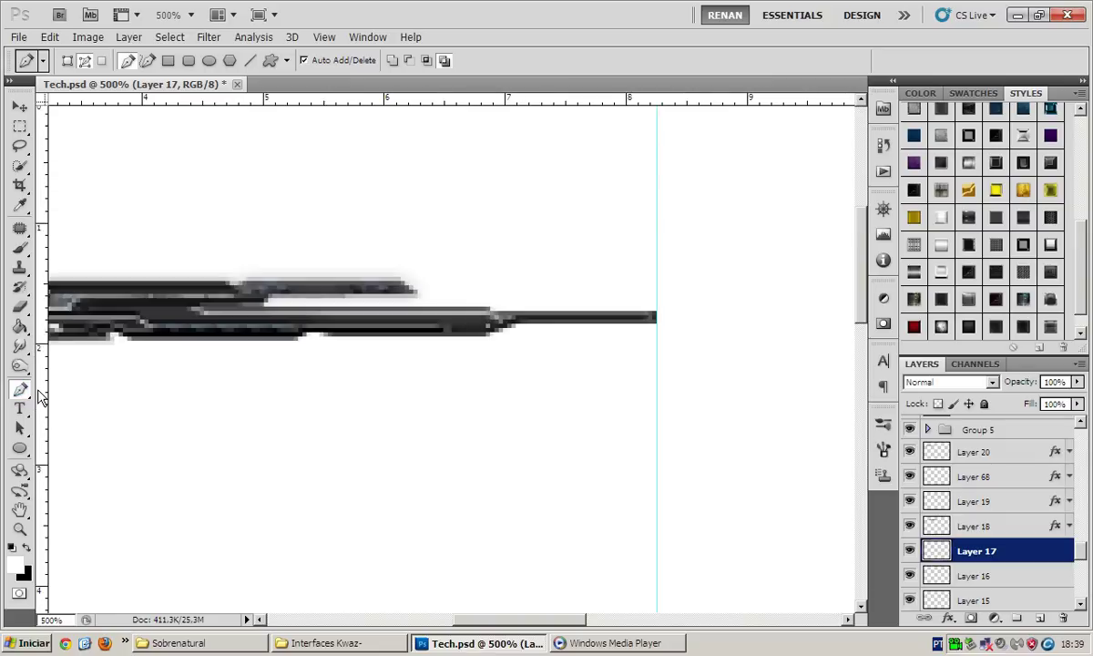
scroll(50, 405, up, 2)
click(387, 335)
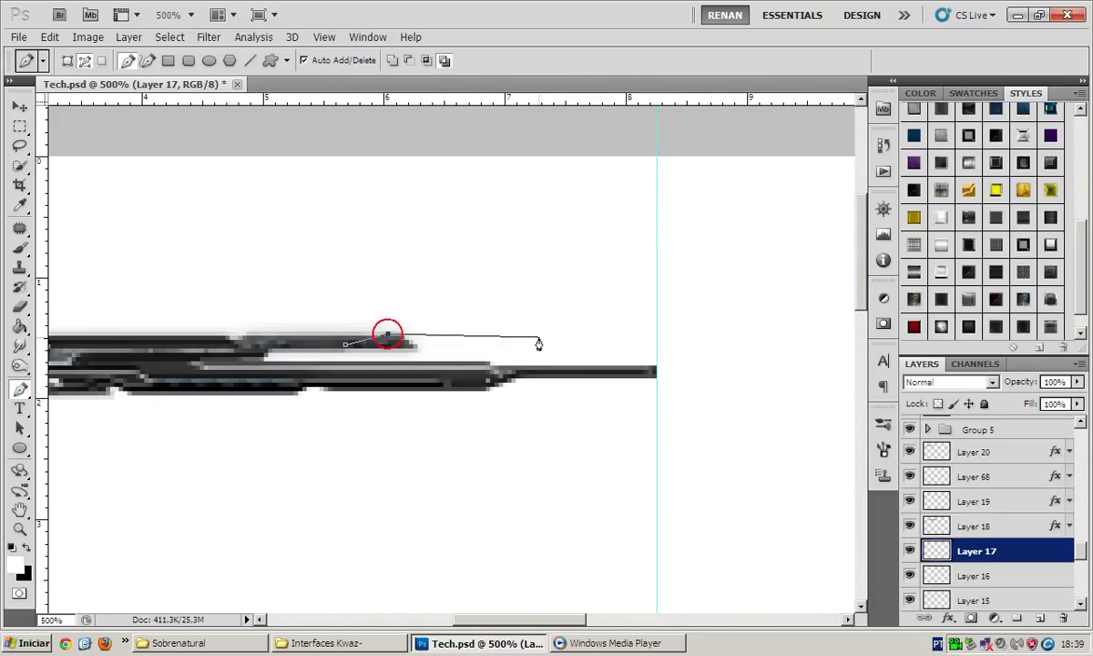
click(549, 328)
click(656, 327)
click(655, 352)
click(452, 354)
drag(415, 353, 380, 370)
drag(237, 372, 174, 364)
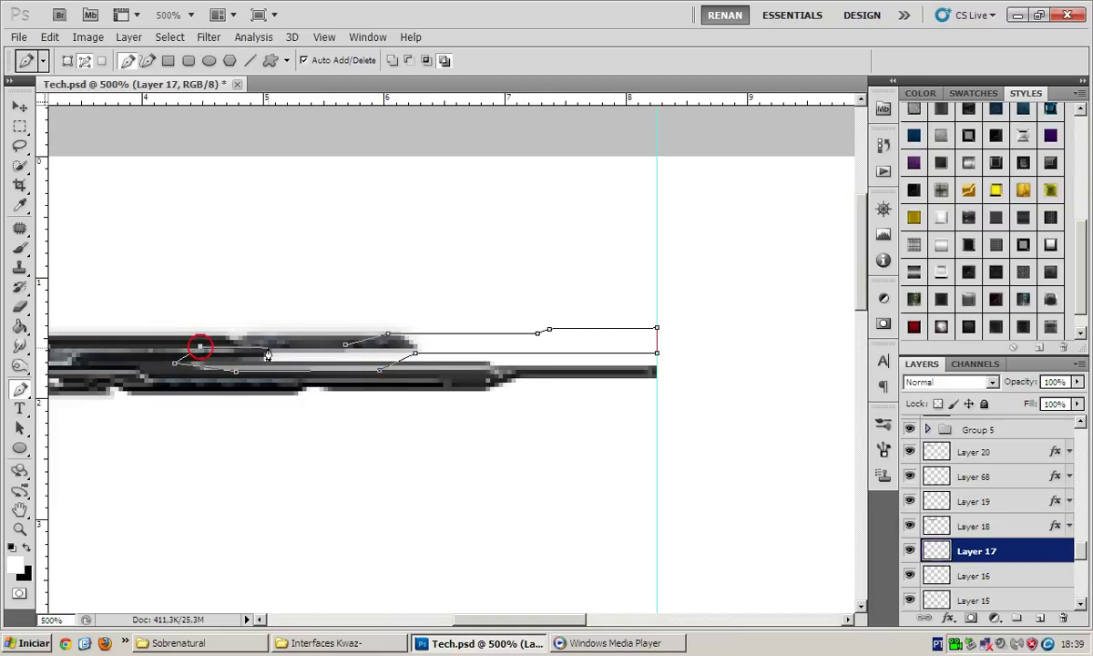
drag(269, 348, 345, 343)
Fill the strip path with colour and give it a lighter metallic style
right_click(521, 322)
click(558, 407)
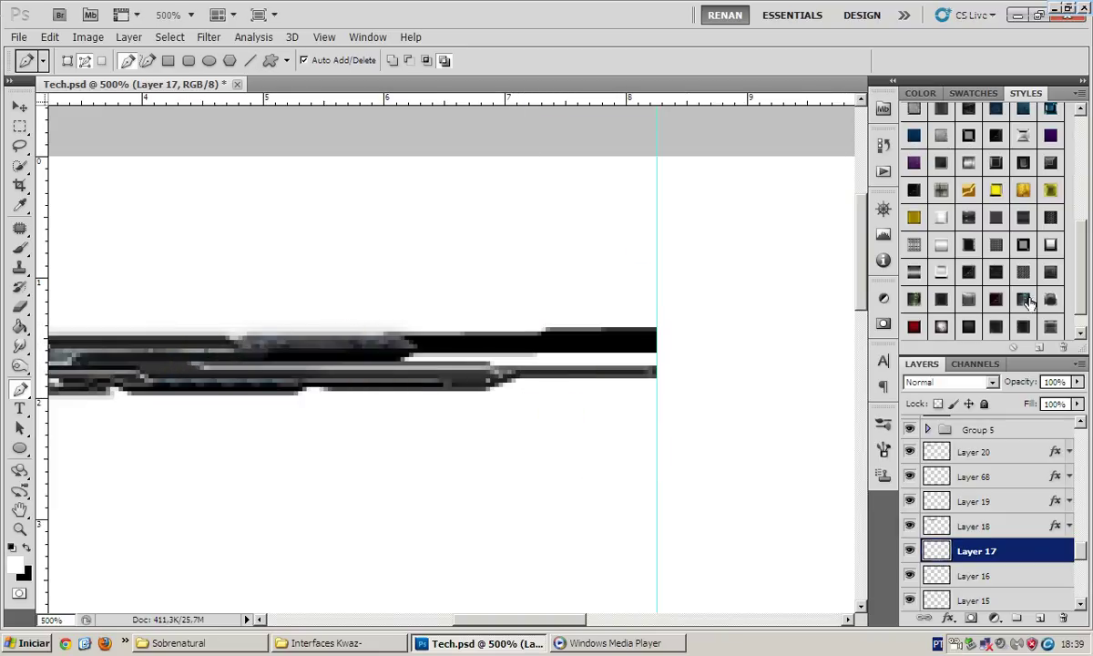
click(1024, 301)
click(997, 217)
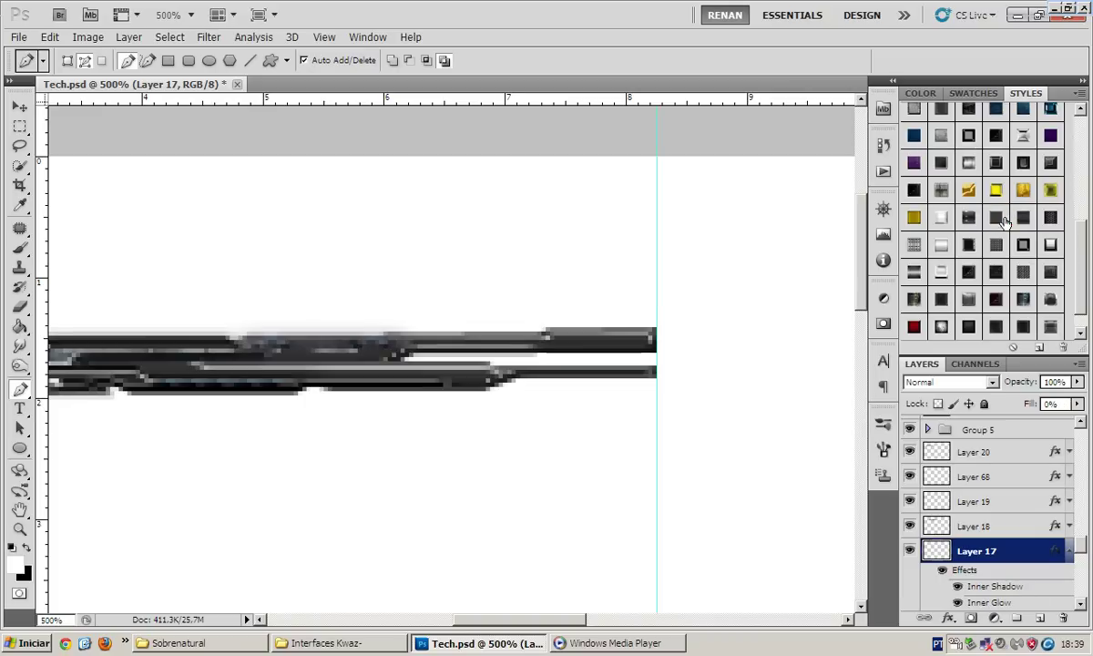
click(1067, 552)
click(995, 163)
click(911, 129)
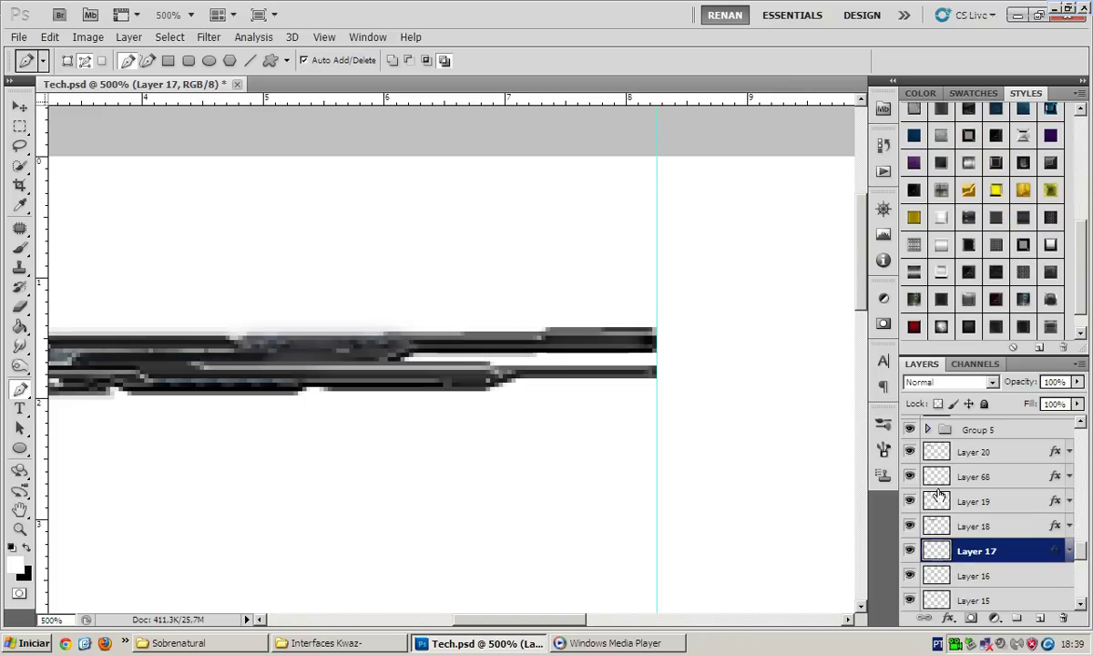
On new Layer 69, trace a thin strip on the top bar and fill it
click(1039, 617)
click(415, 352)
click(646, 353)
click(656, 327)
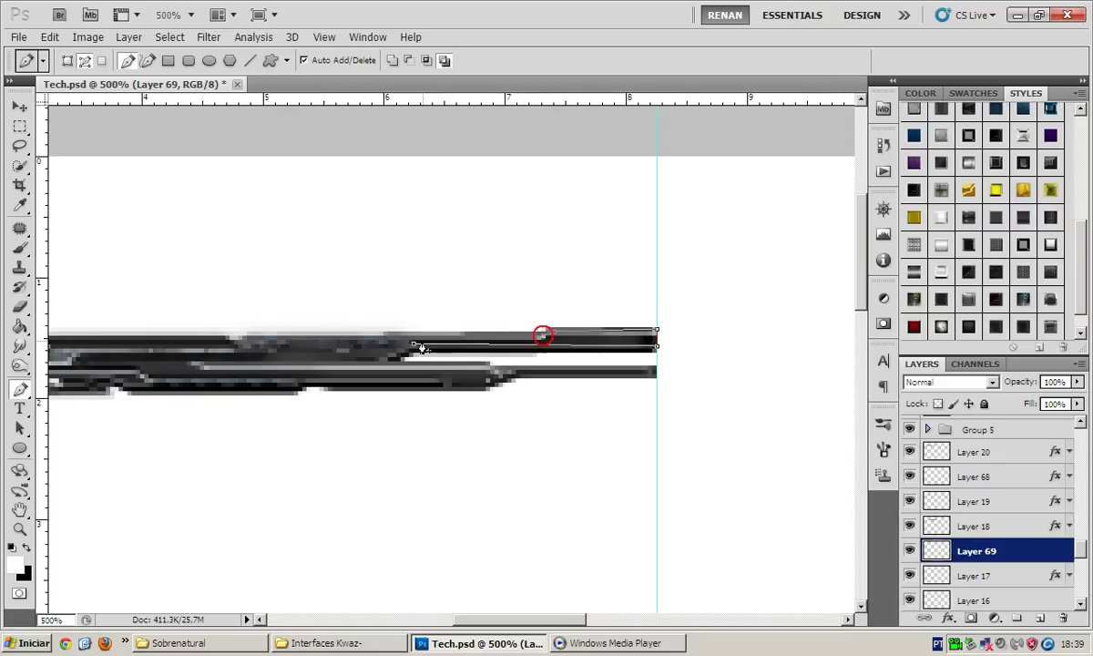
right_click(616, 322)
click(651, 404)
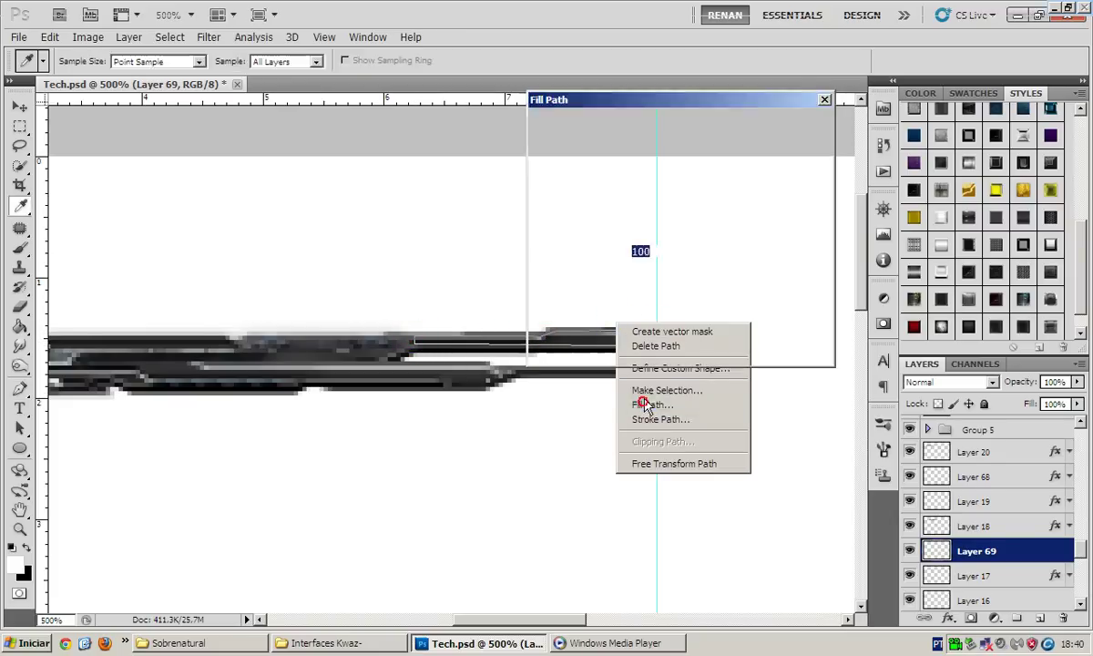
key(Return)
Paste the copied layer style onto the Layer 69 strip
right_click(1020, 550)
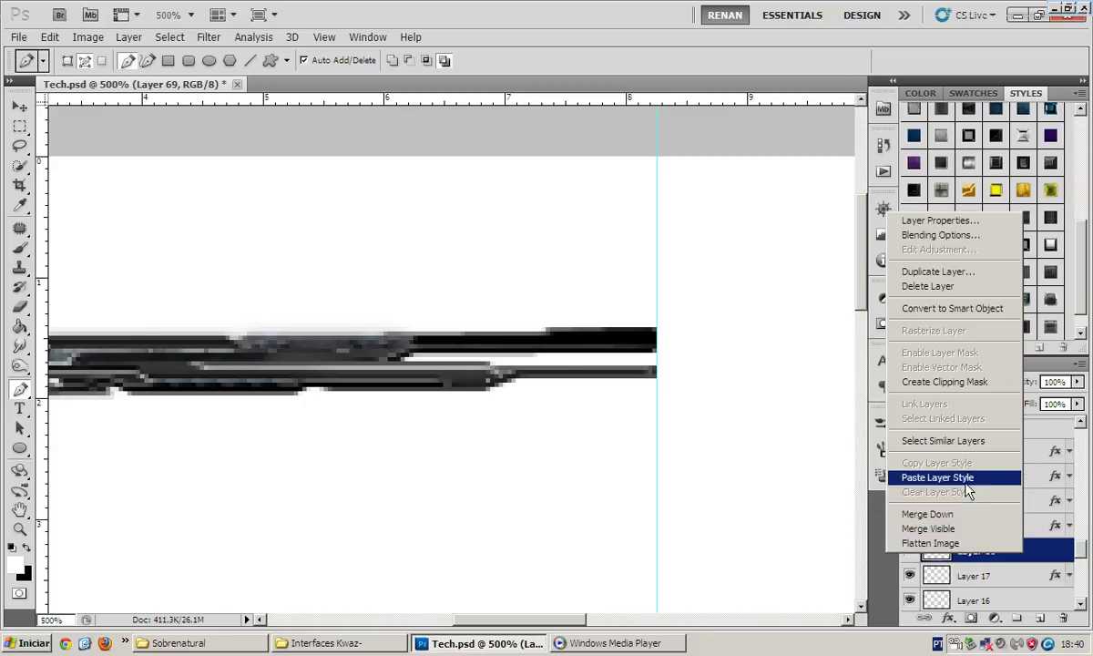
click(936, 477)
click(1067, 556)
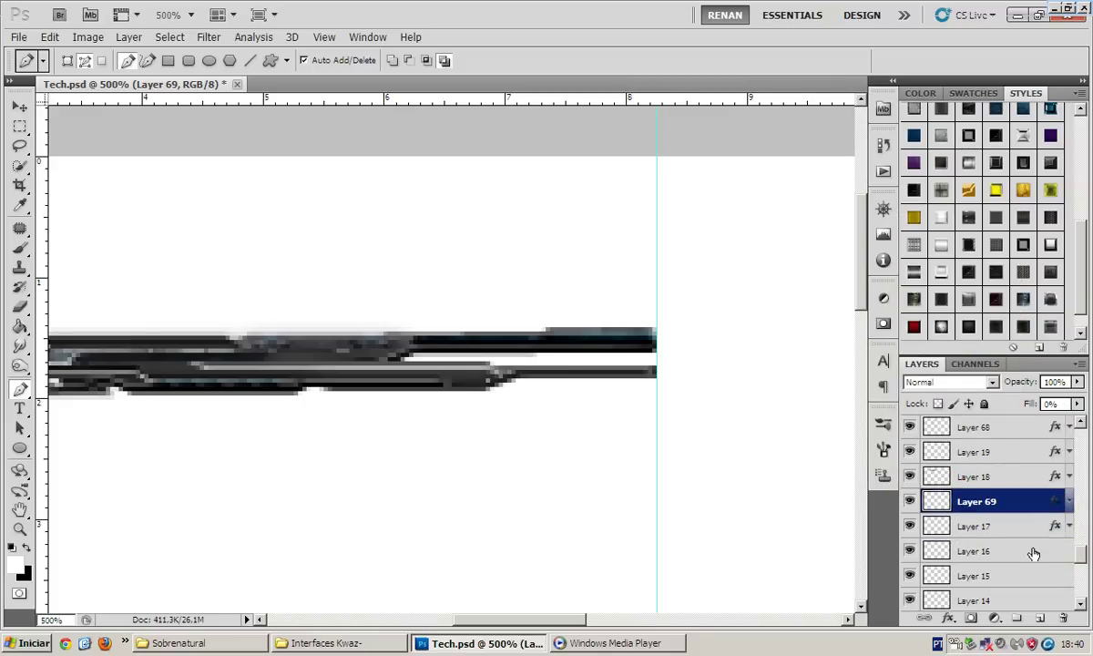
click(1054, 614)
On Layer 16, outline a lower strip to the guide, fill it black and apply a metallic style
click(500, 365)
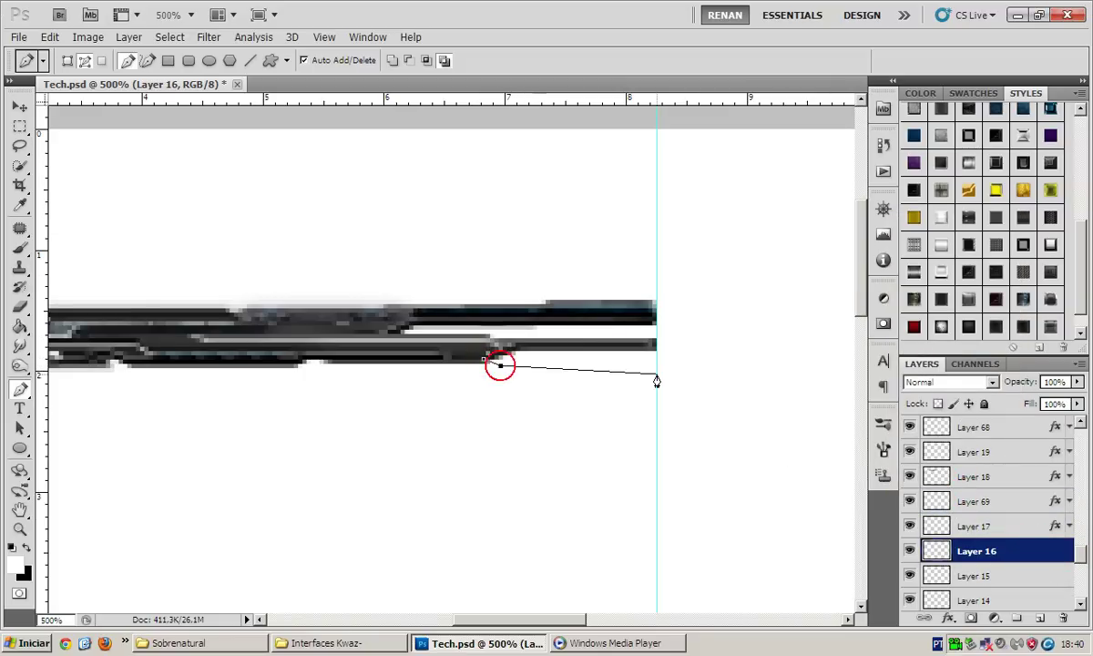
click(657, 363)
click(656, 347)
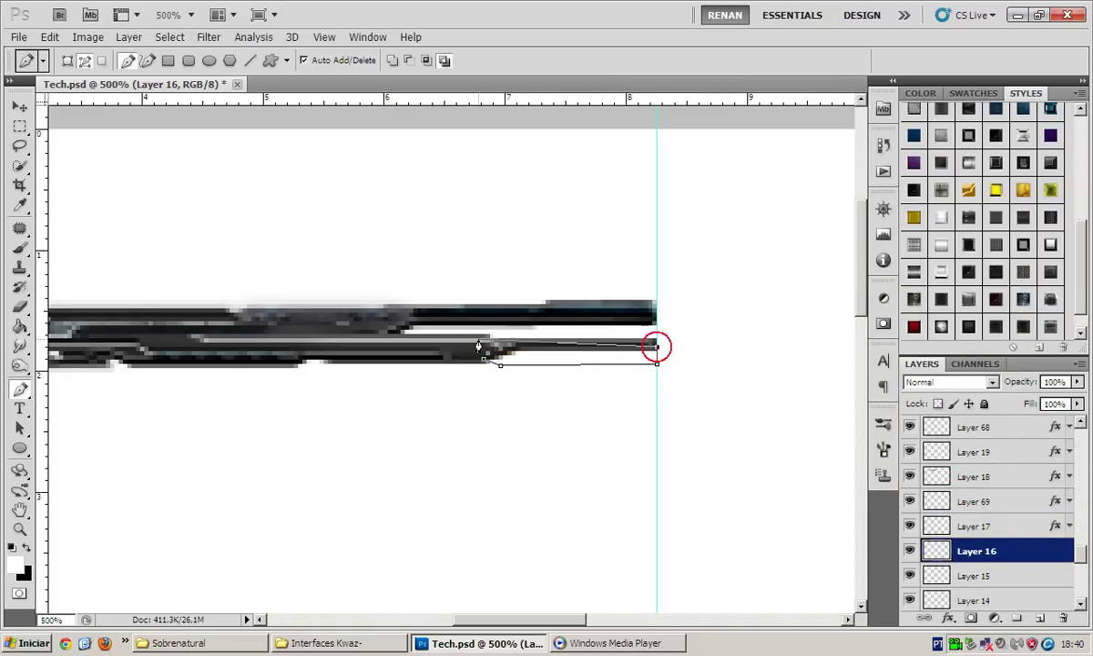
click(573, 344)
click(486, 345)
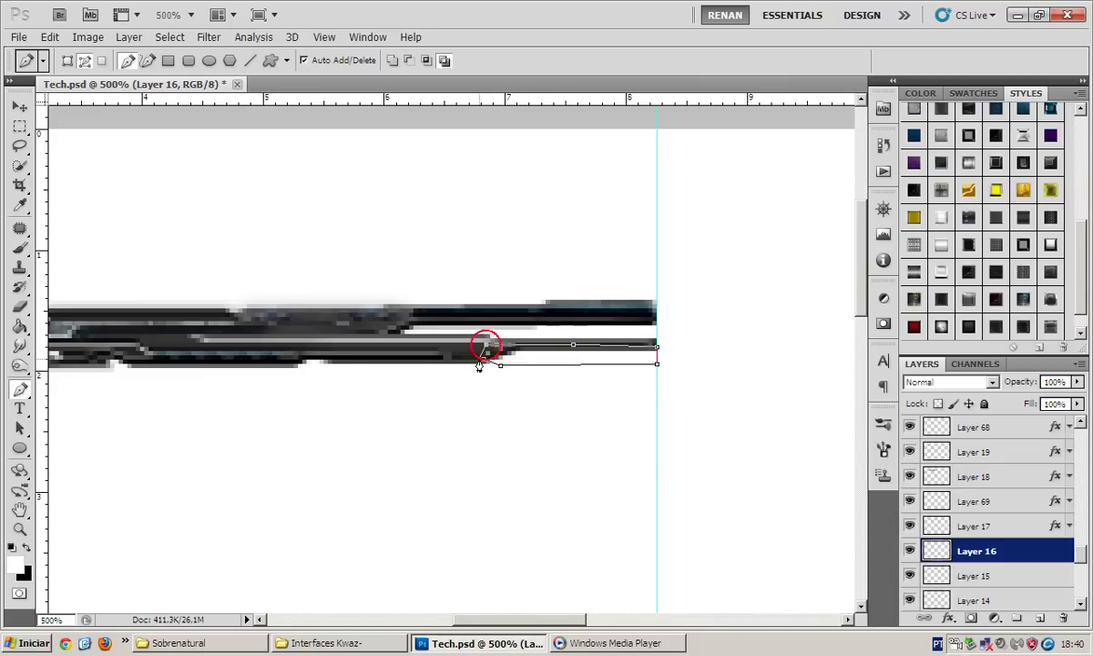
right_click(583, 349)
click(627, 453)
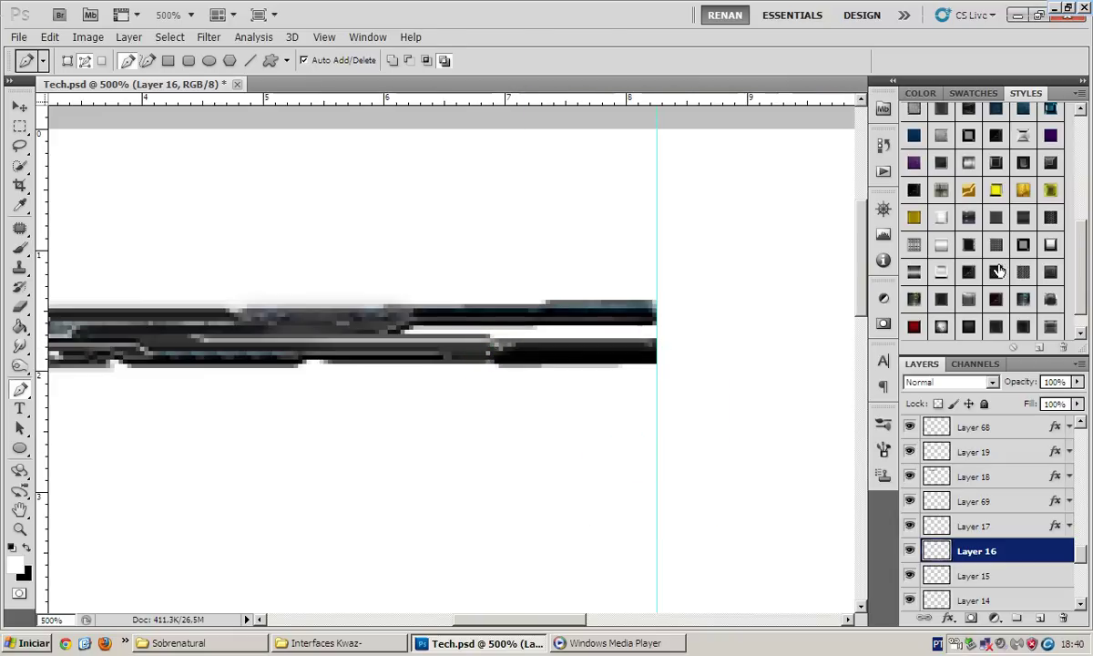
click(967, 272)
click(1069, 550)
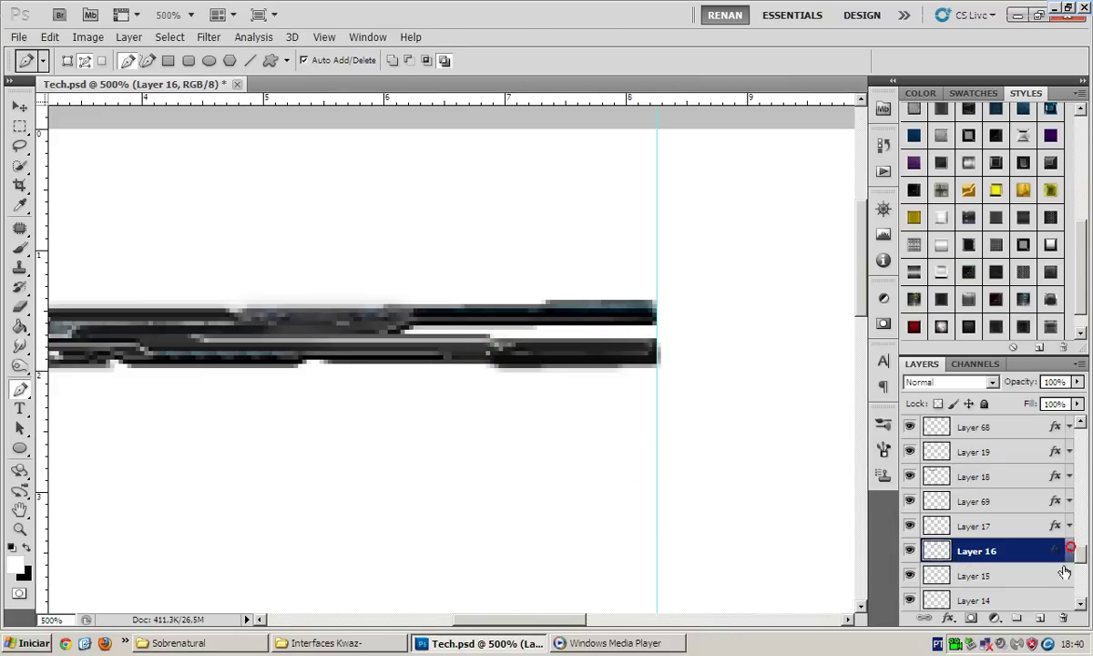
On new Layer 70, outline and black-fill another lower piece with a teal-highlight style
click(1041, 618)
click(511, 357)
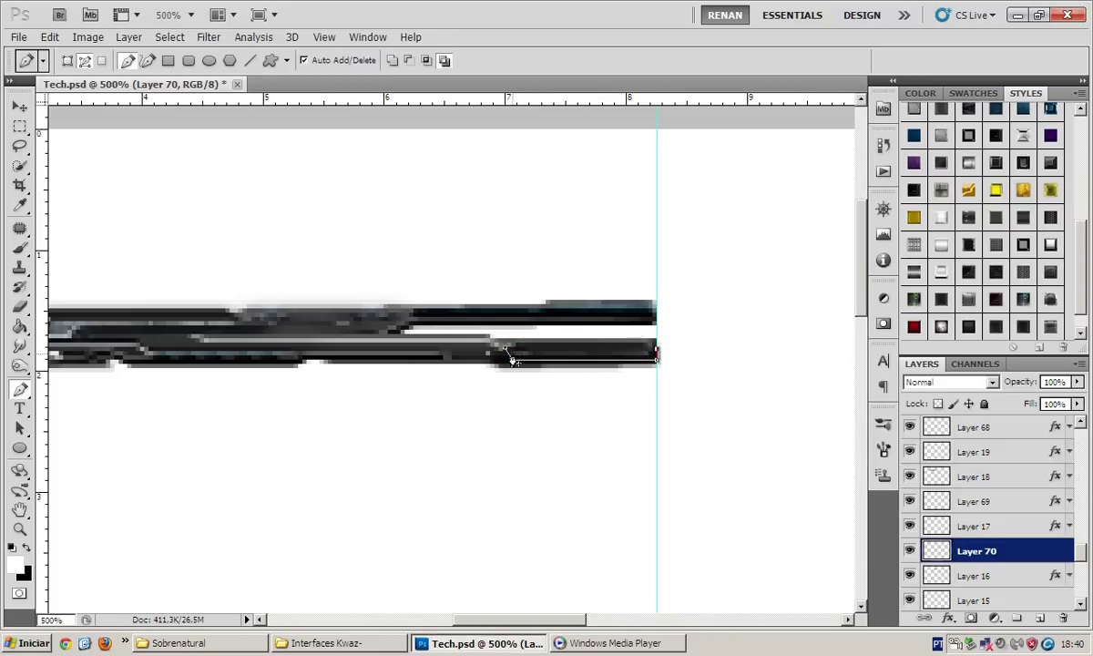
right_click(630, 337)
click(660, 424)
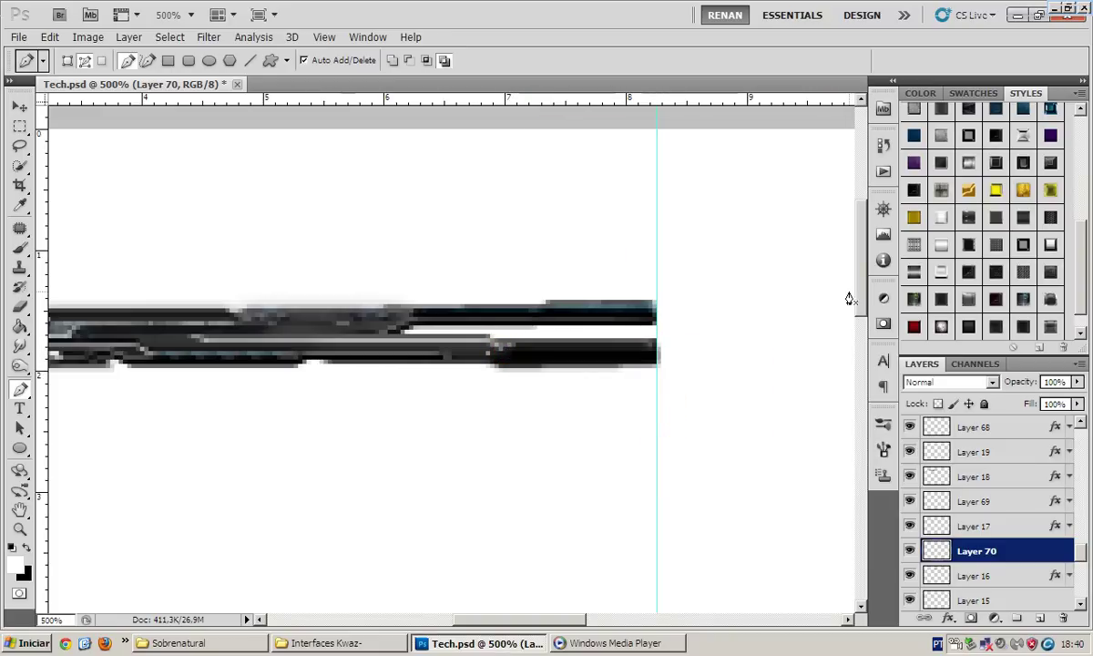
click(913, 301)
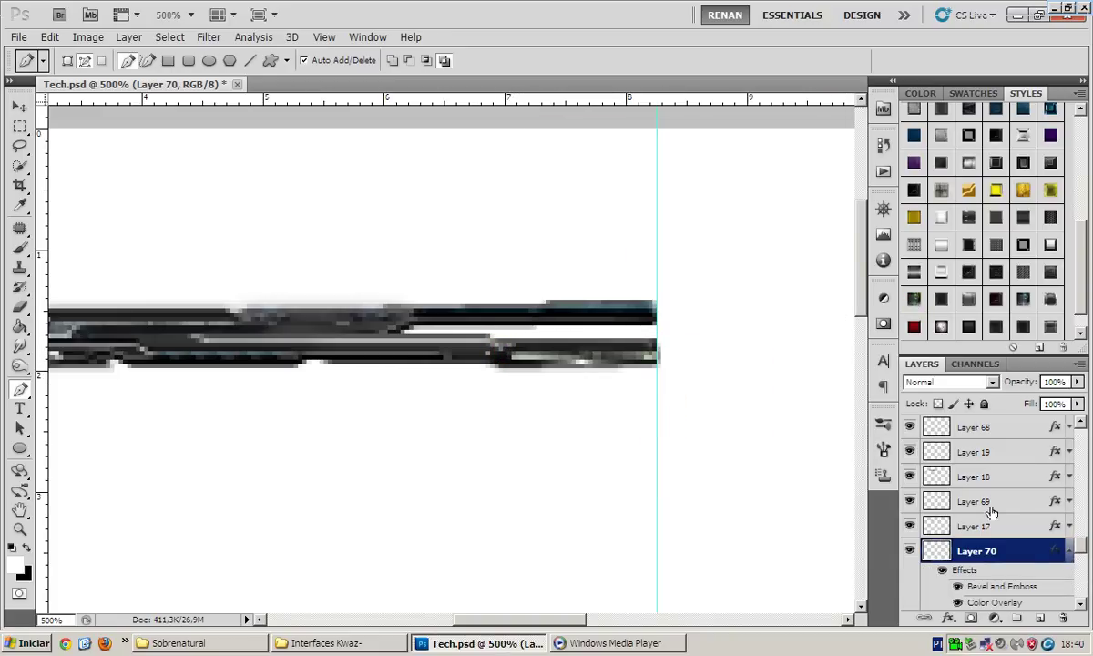
click(1067, 551)
click(938, 327)
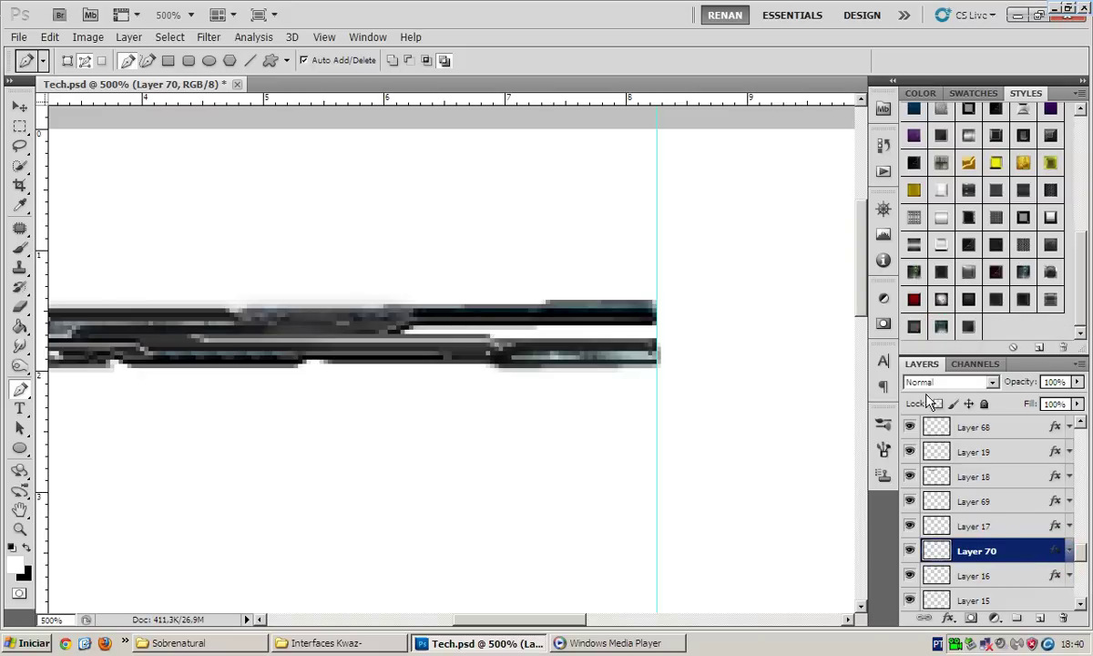
click(1008, 592)
On Layer 15, outline a piece along the top bar to the guide, fill it dark and apply a dotted overlay style
drag(394, 357, 517, 356)
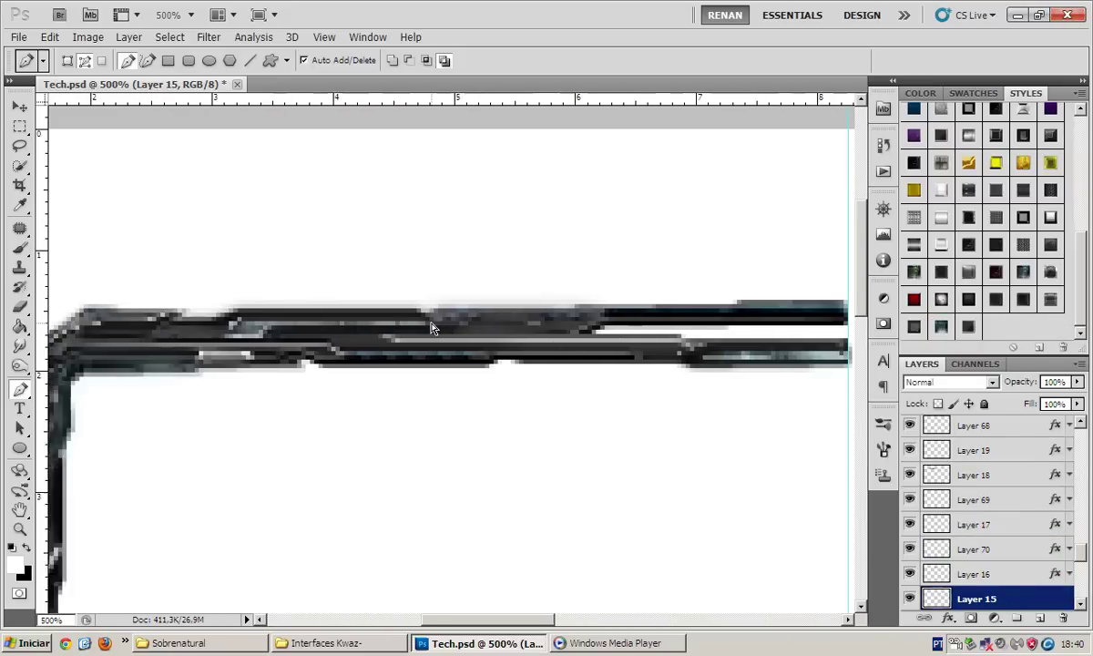
click(502, 339)
click(536, 318)
click(776, 316)
click(776, 353)
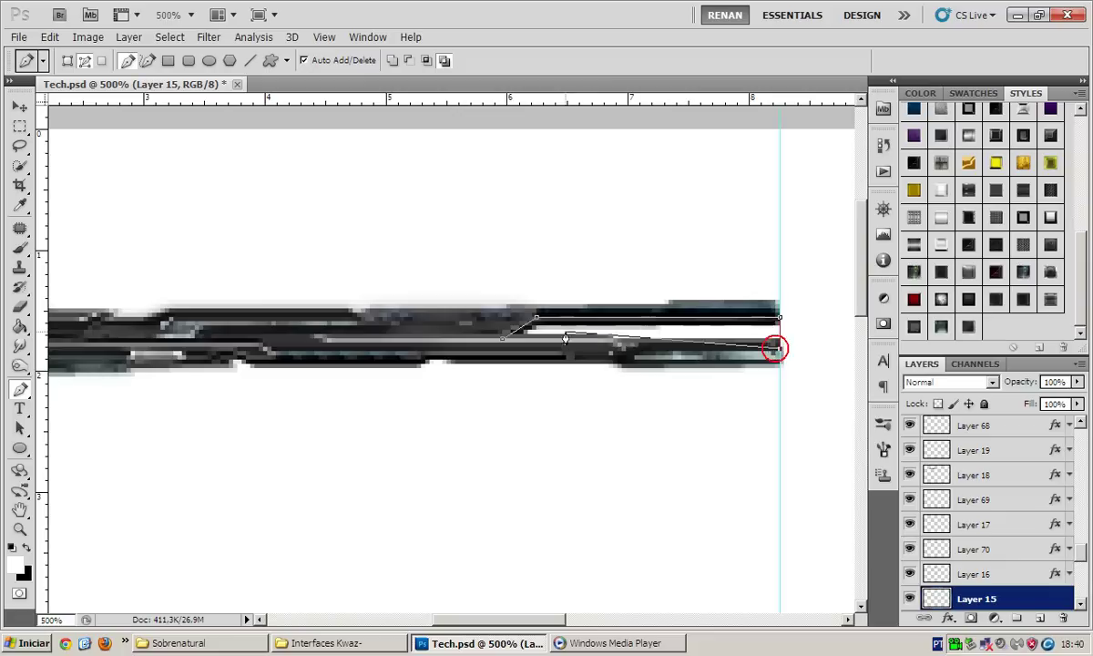
click(502, 338)
right_click(612, 304)
click(674, 387)
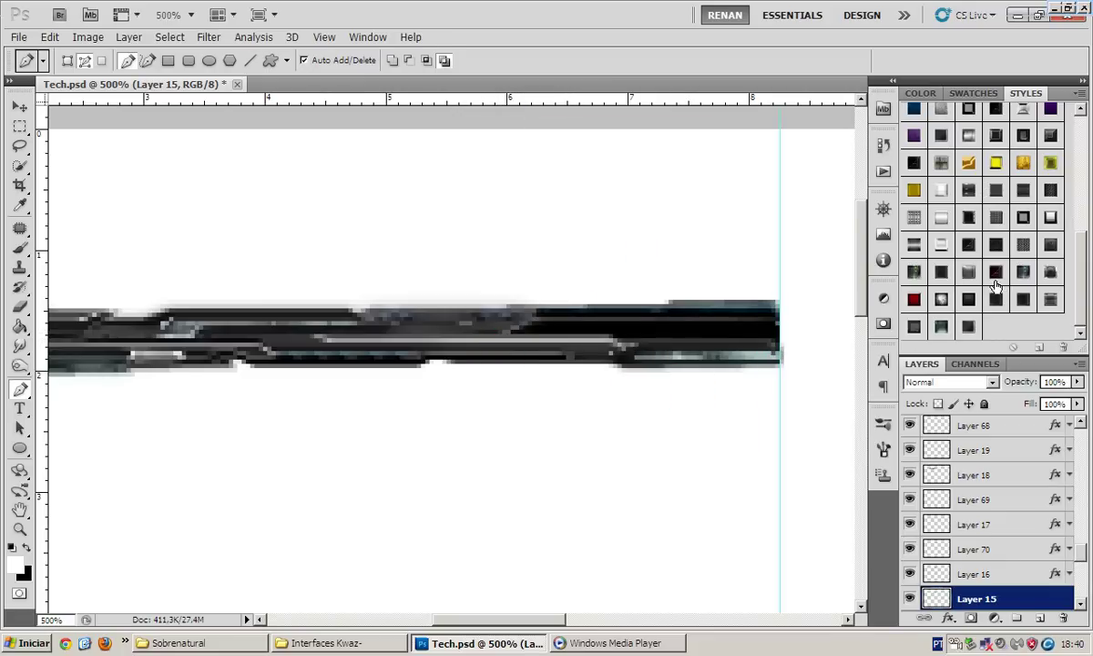
scroll(996, 286, up, 3)
click(956, 291)
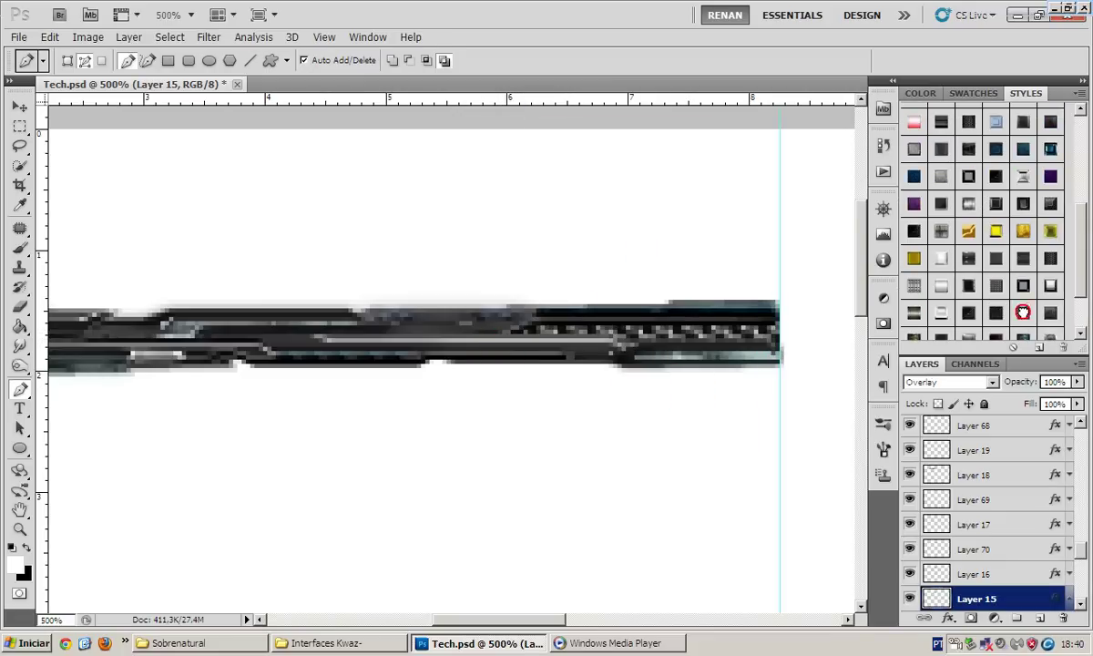
Restyle Layer 15 with a different metallic style
scroll(977, 273, up, 6)
scroll(977, 268, up, 1)
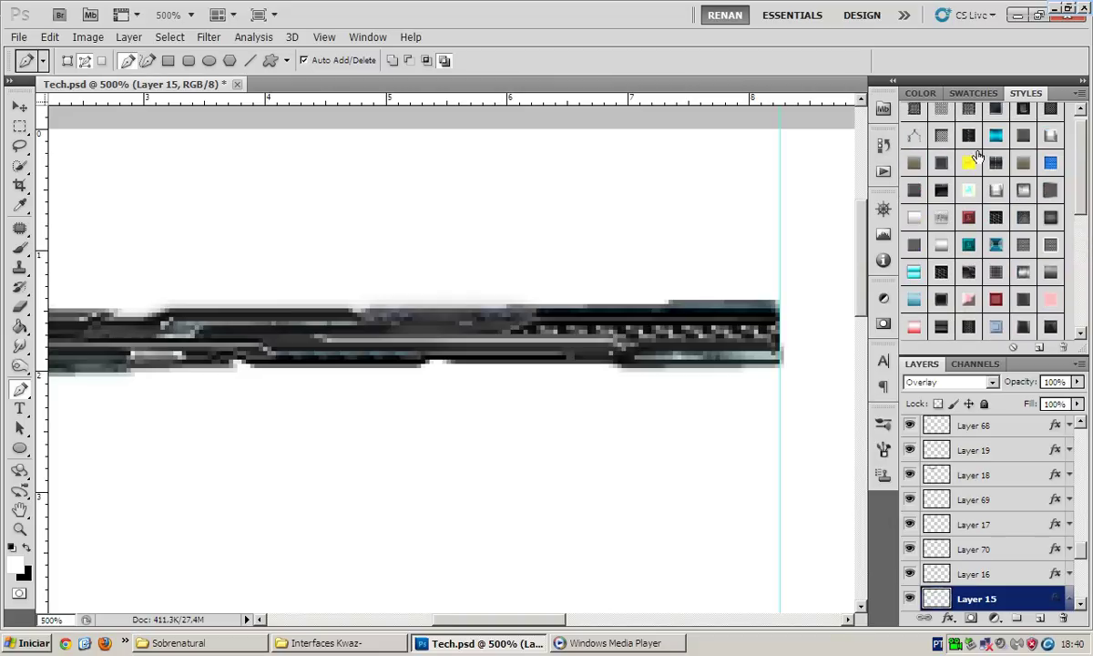
click(964, 288)
scroll(967, 298, down, 4)
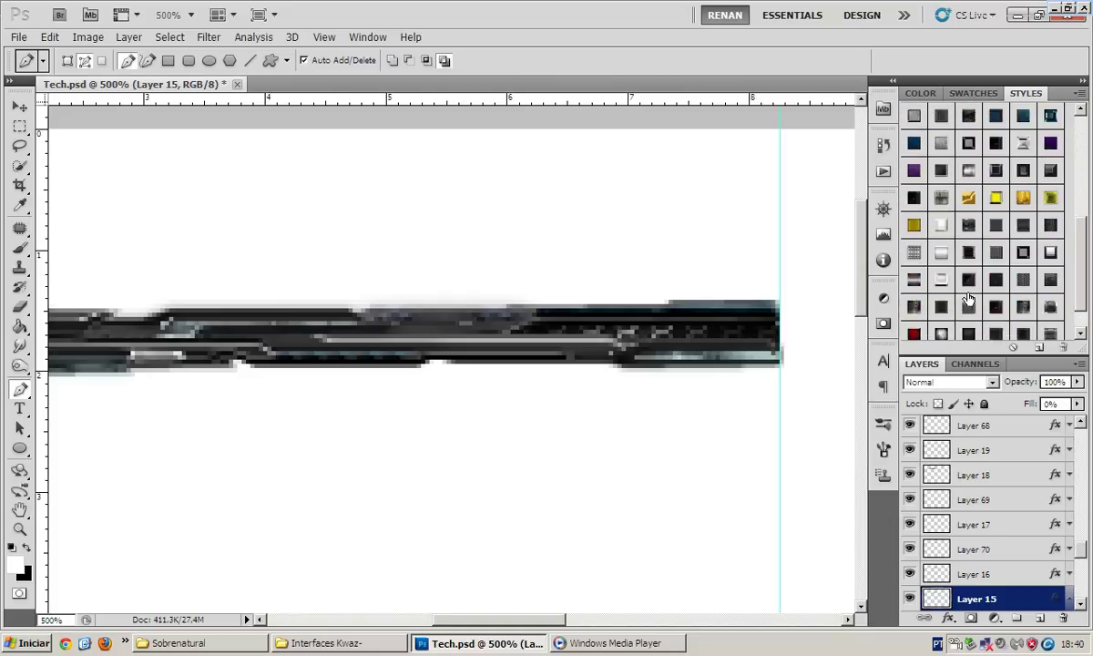
scroll(970, 299, down, 1)
scroll(1012, 547, down, 5)
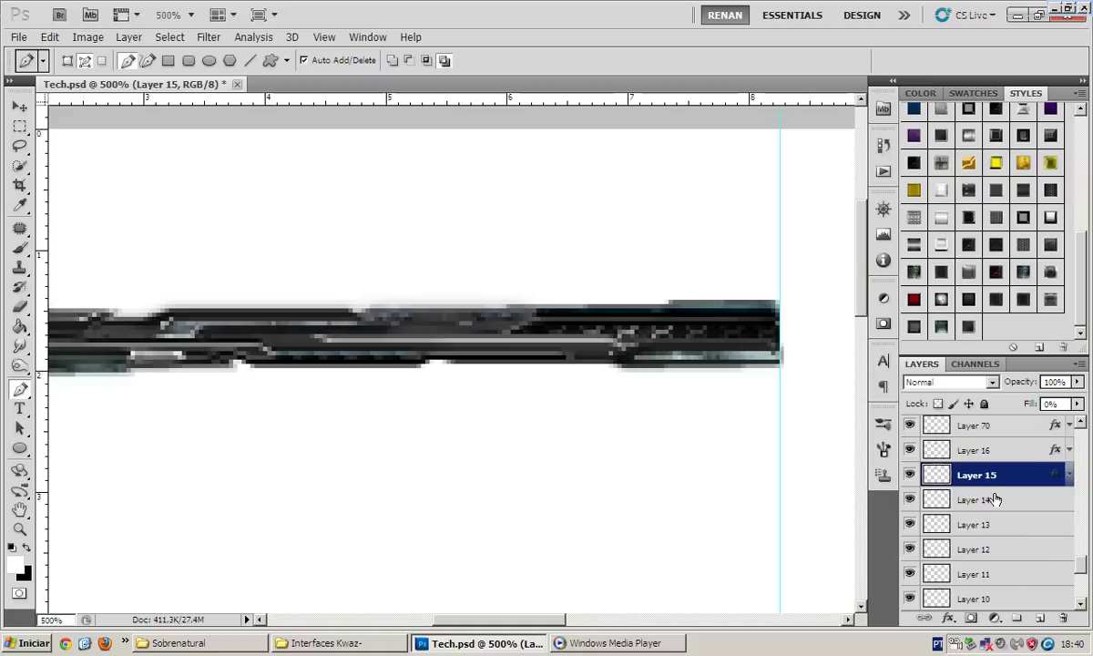
On Layer 14, outline a strip under the bar, fill it dark and apply a metallic style
click(995, 499)
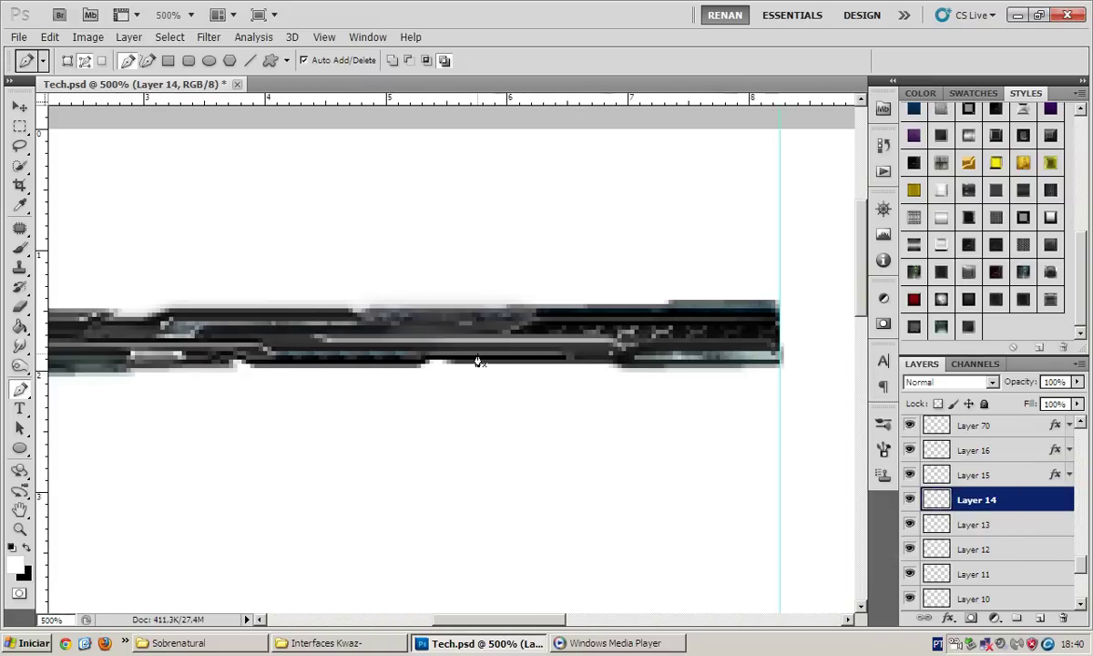
click(506, 376)
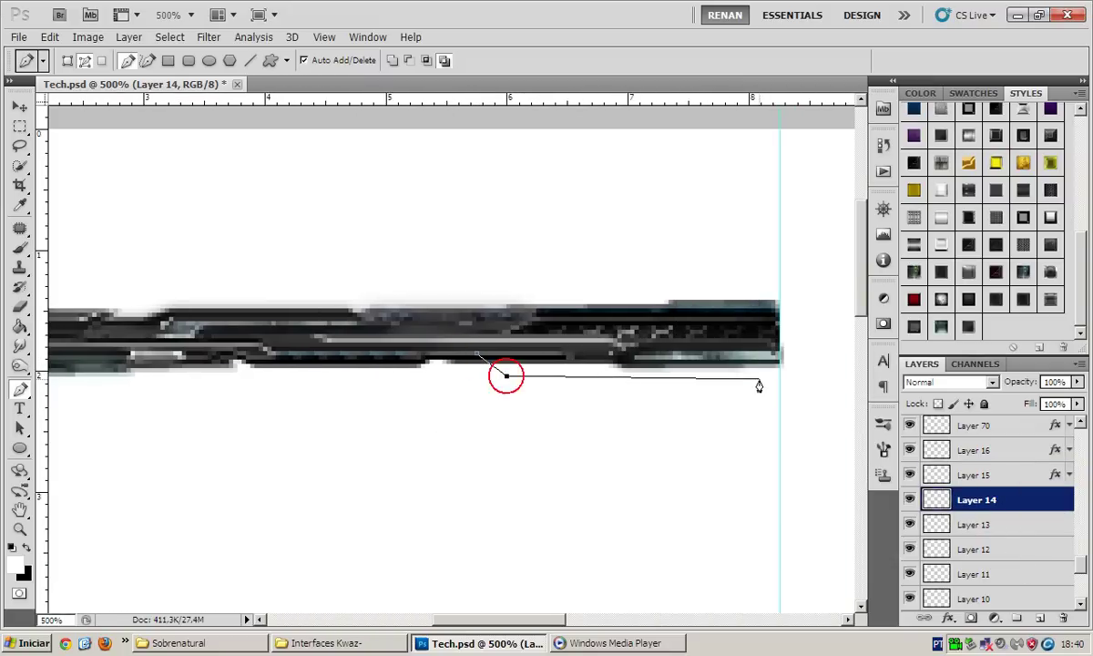
click(476, 353)
right_click(699, 332)
click(733, 409)
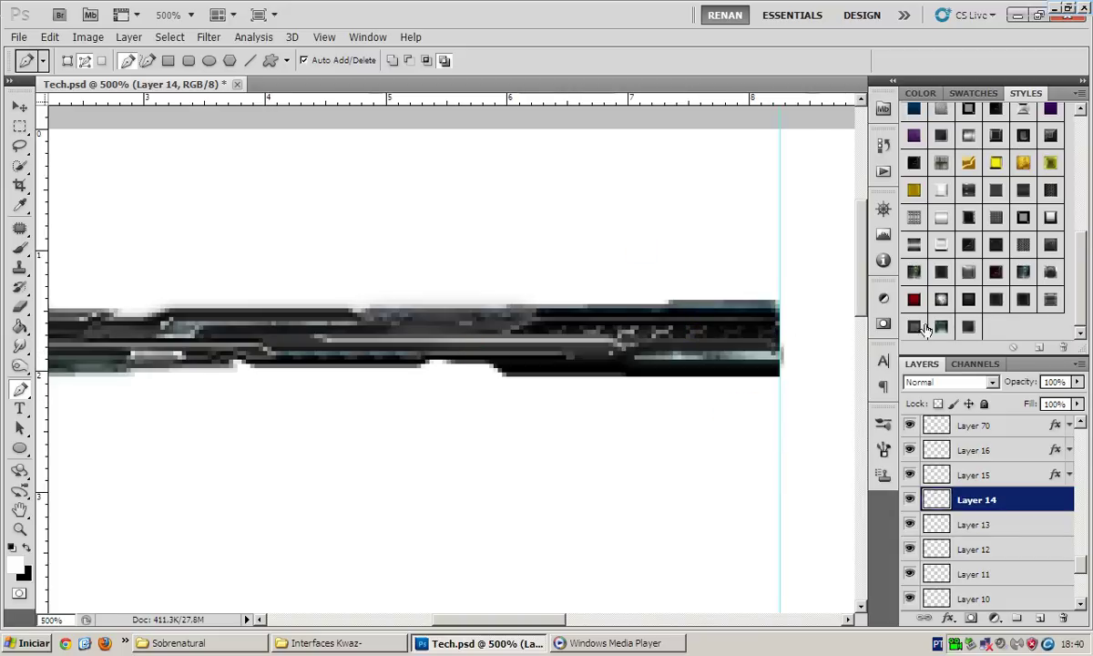
click(971, 328)
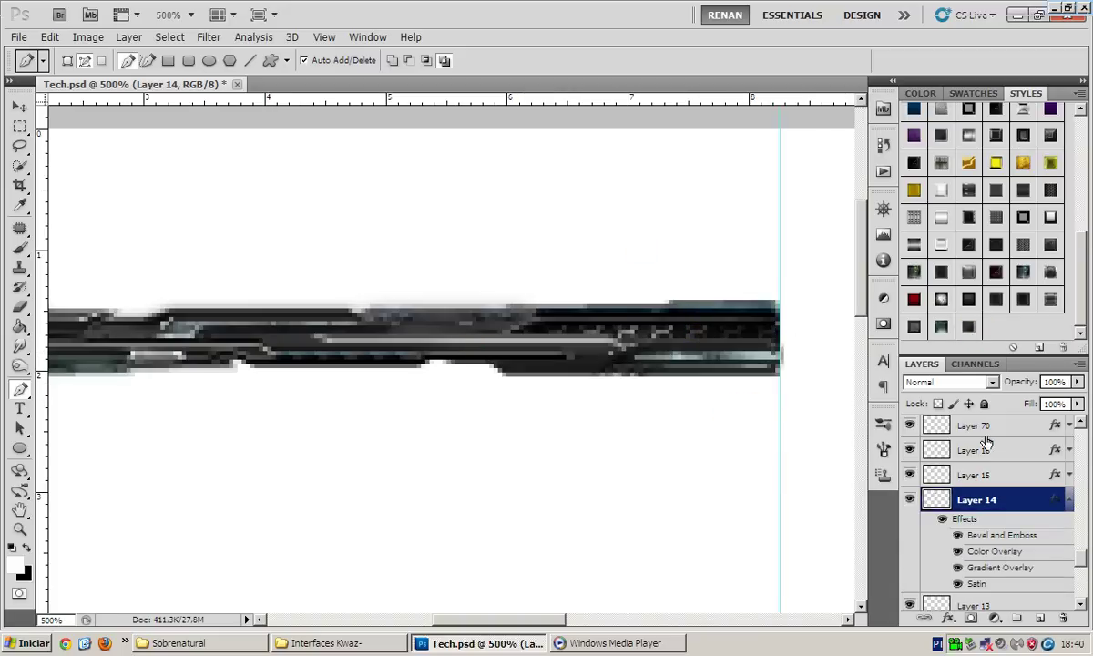
click(1068, 500)
click(1027, 525)
scroll(514, 397, left, 1)
On Layer 13, outline a piece along the bar's top edge, fill it black and try metallic styles
scroll(334, 339, left, 2)
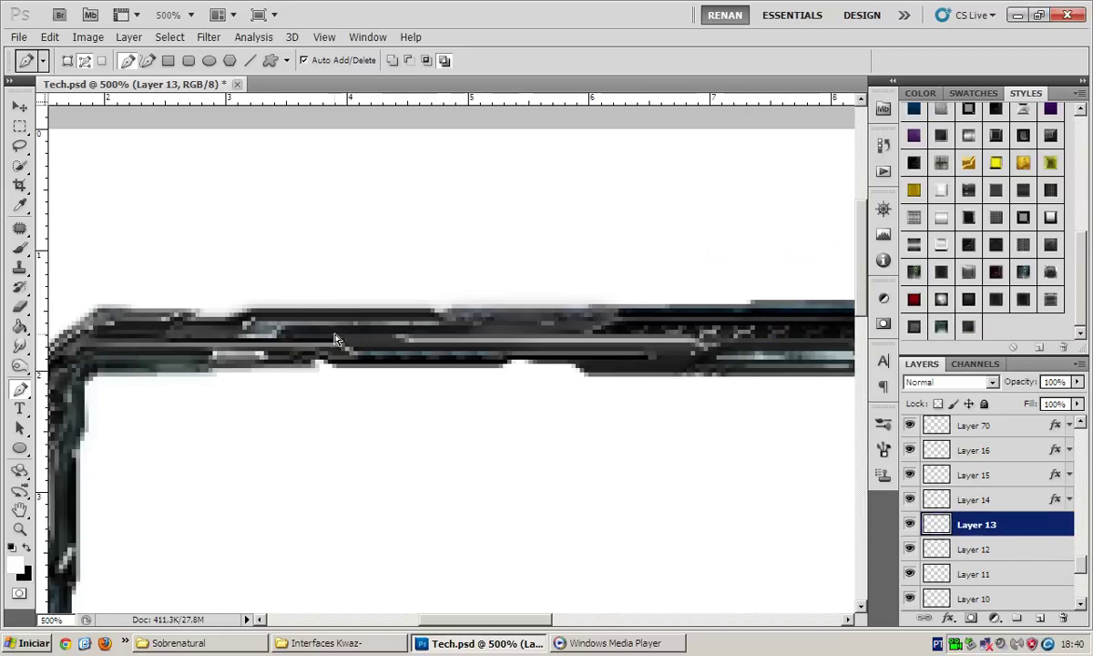
click(247, 313)
click(291, 298)
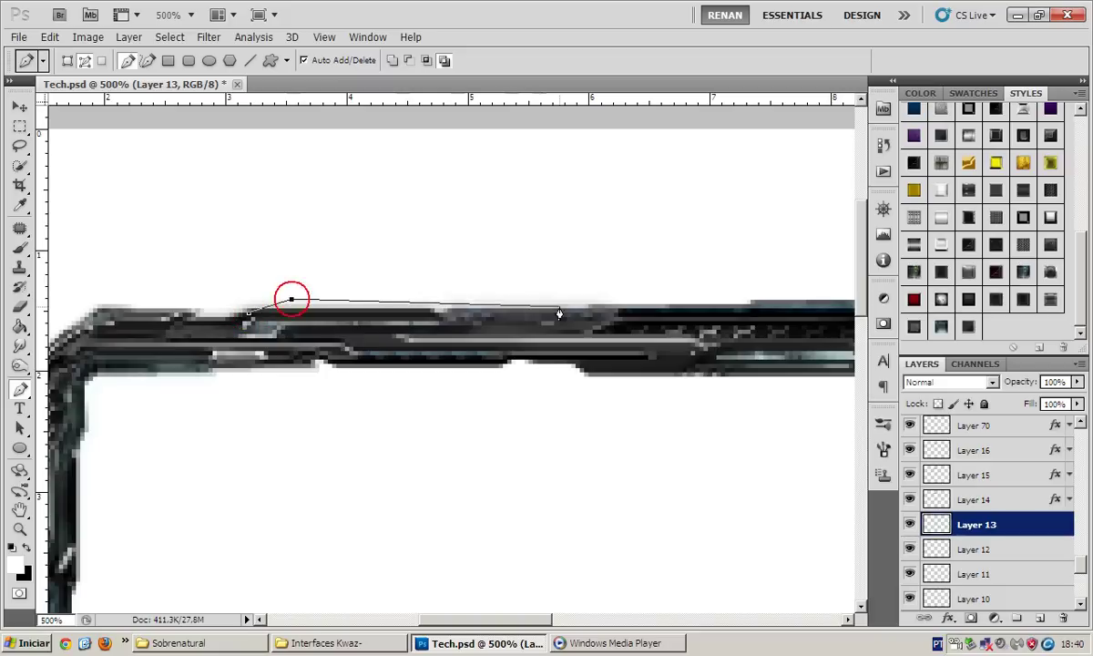
drag(613, 300, 640, 317)
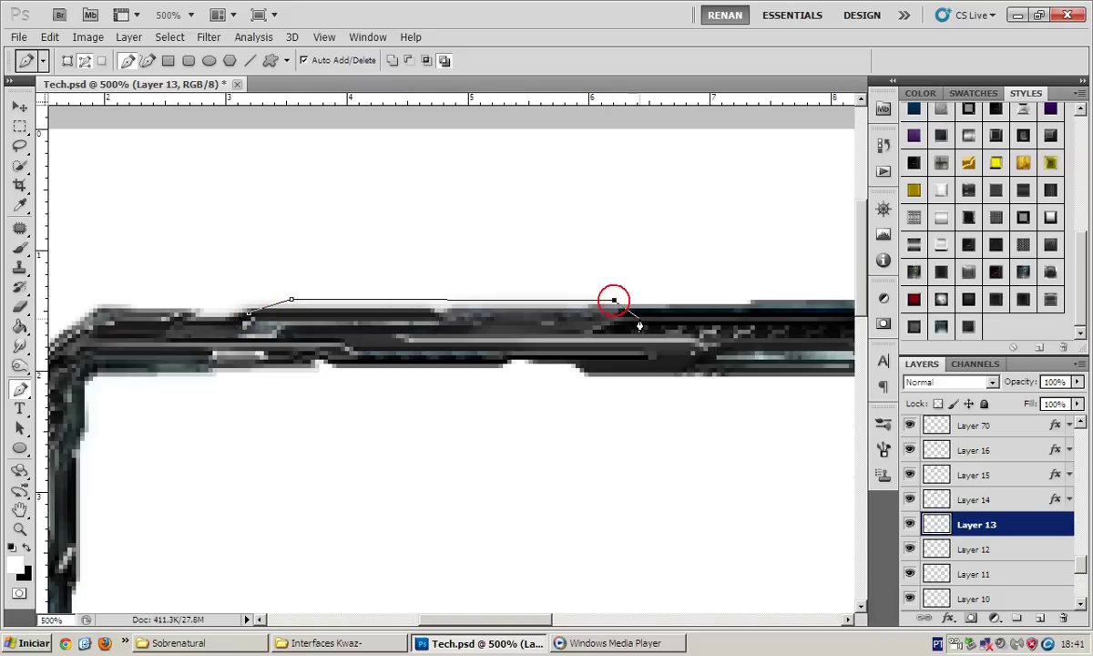
click(247, 313)
right_click(610, 268)
click(661, 344)
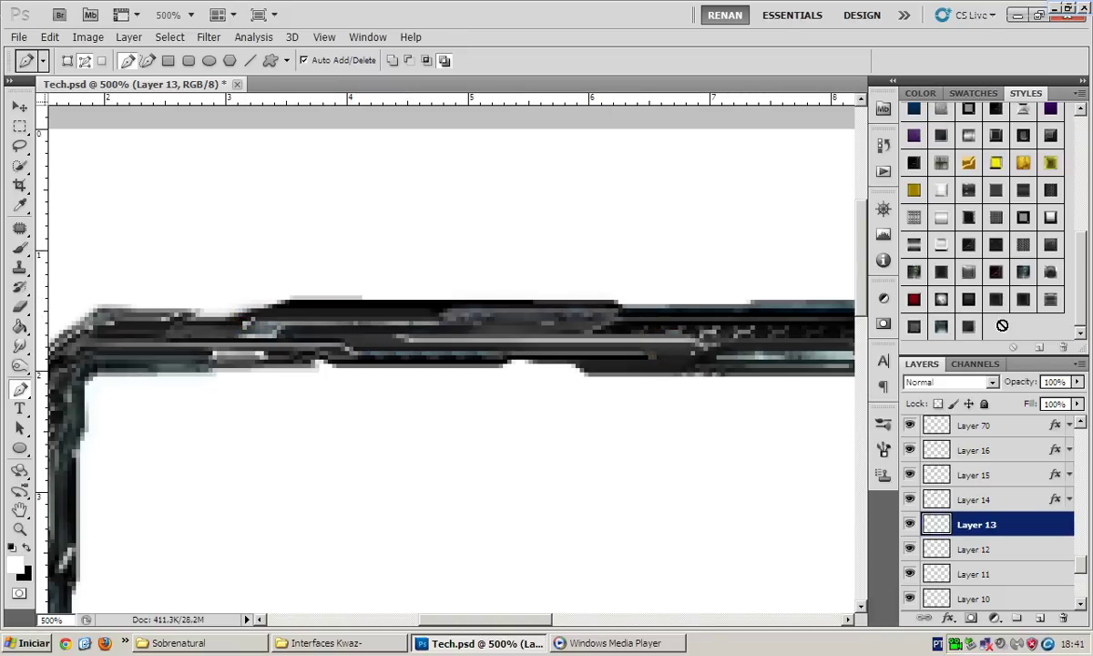
click(958, 270)
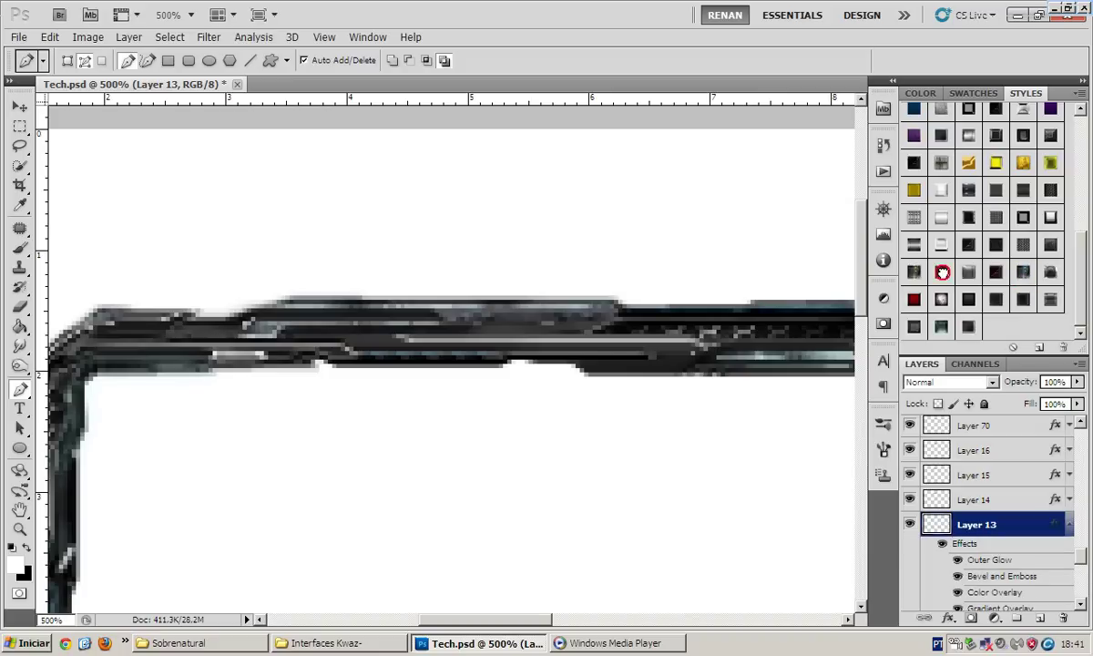
click(941, 272)
click(1069, 525)
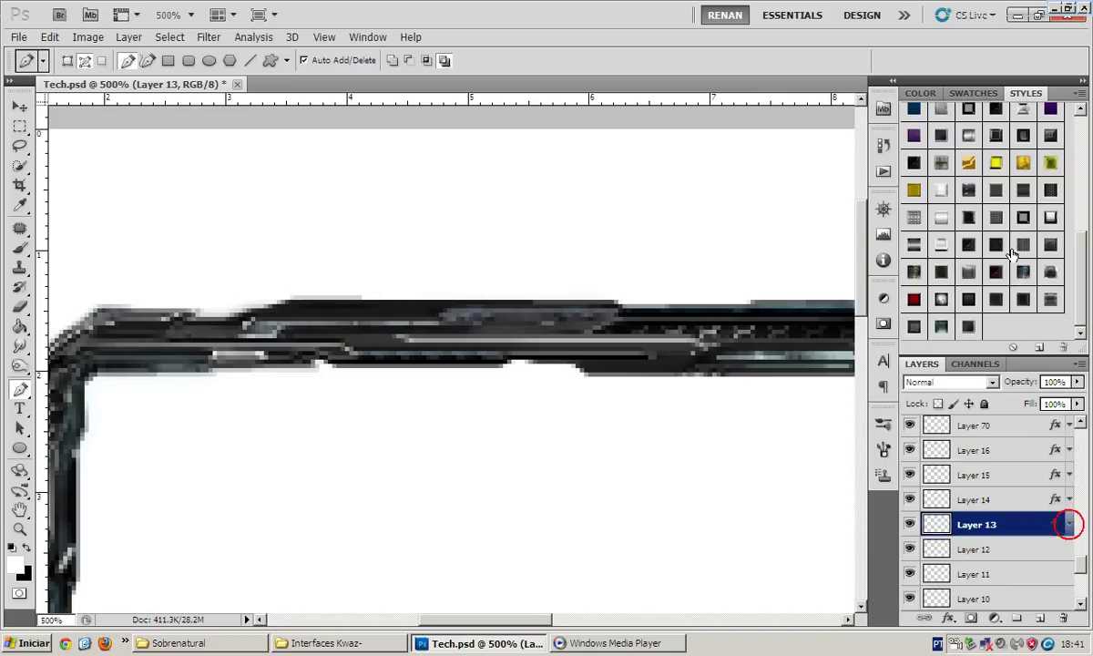
click(942, 134)
On Layer 12, outline and fill the inner corner down the pillar edge with a metallic style
click(1007, 527)
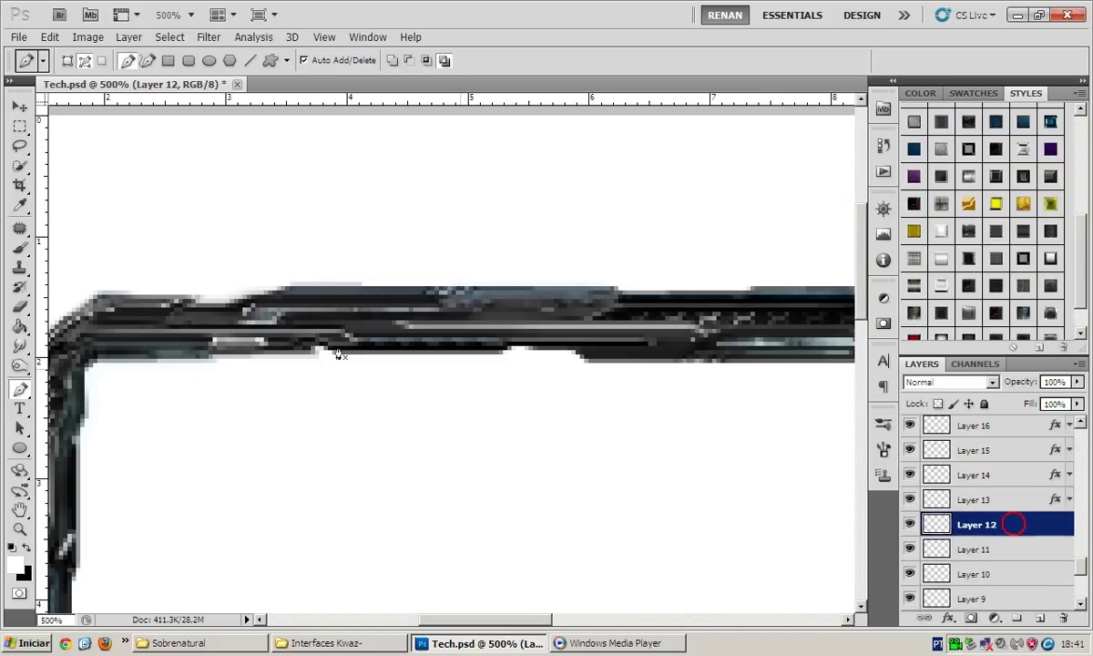
scroll(317, 359, left, 5)
scroll(342, 337, down, 3)
scroll(380, 271, right, 2)
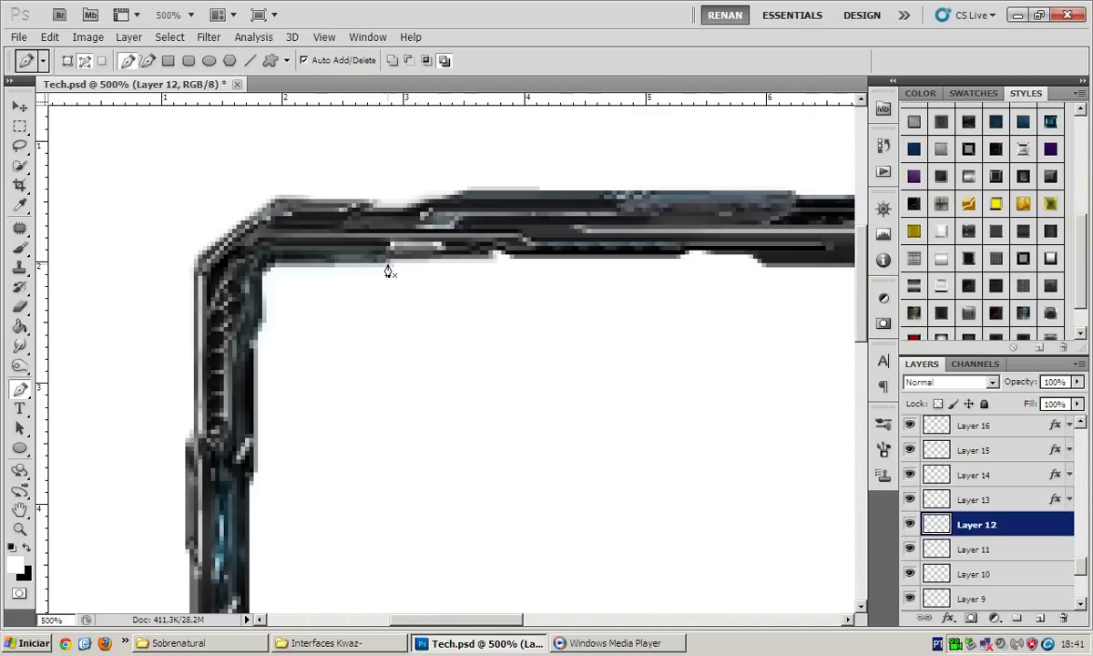
click(369, 275)
click(271, 389)
click(246, 440)
click(250, 260)
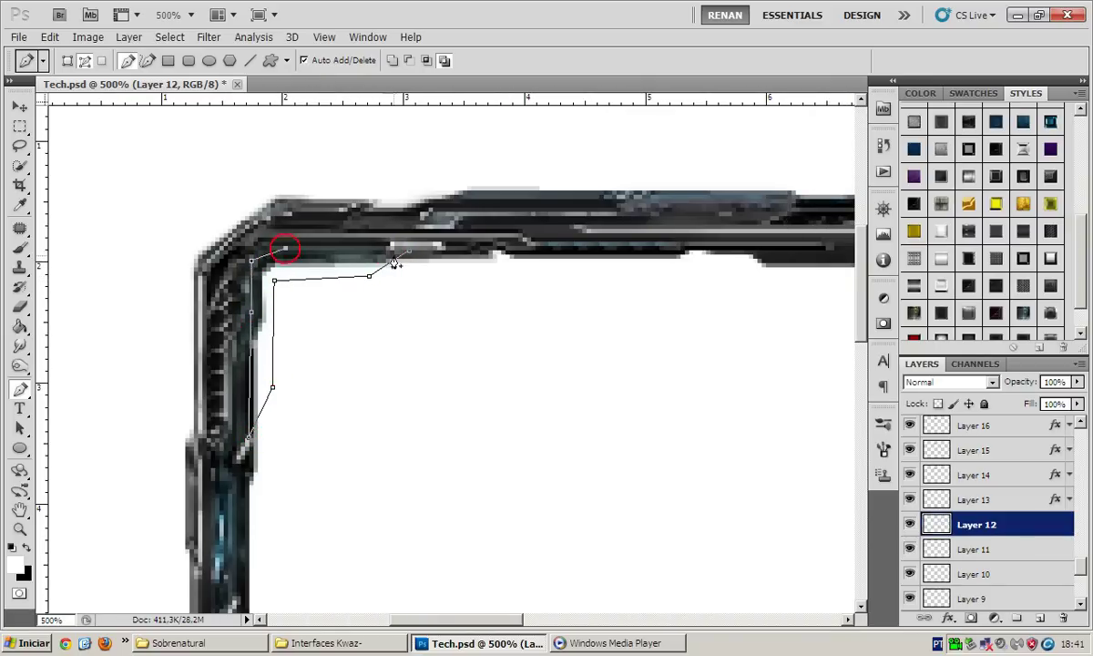
right_click(417, 235)
click(501, 326)
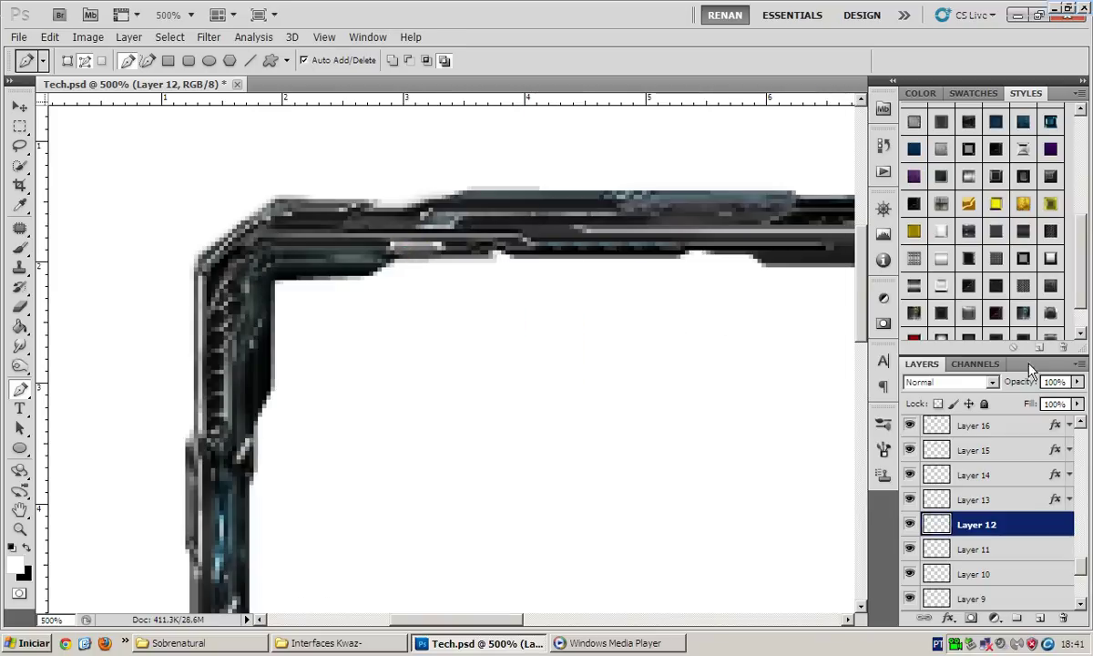
click(967, 312)
click(969, 287)
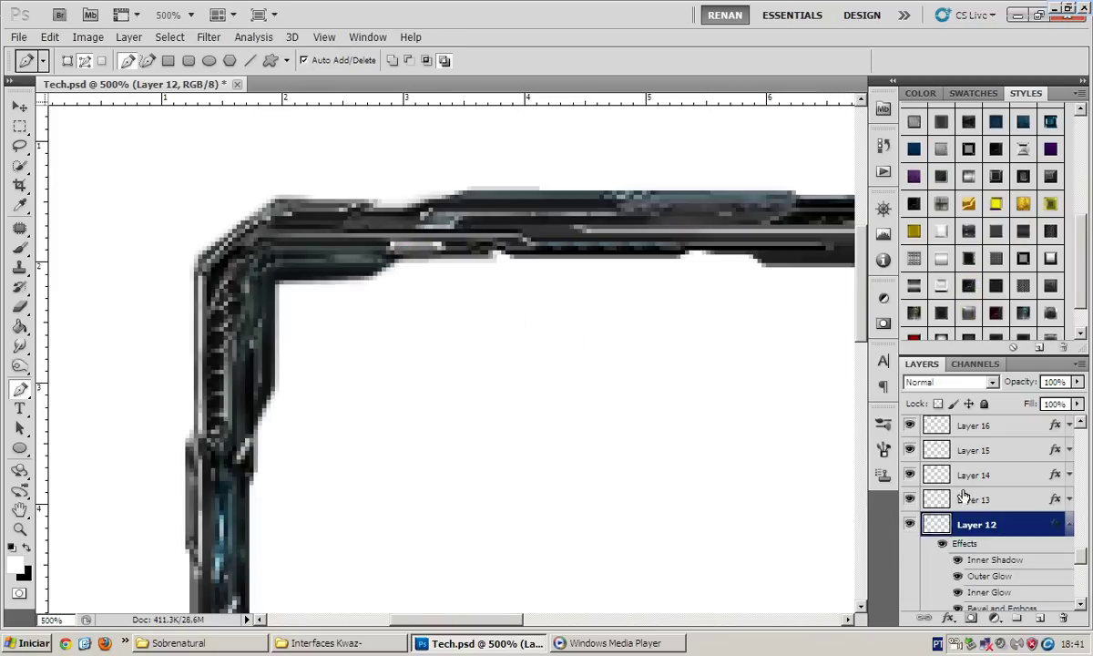
Select Layer 11 and zoom out to frame the side pillar
click(1070, 523)
click(1001, 549)
scroll(319, 364, down, 5)
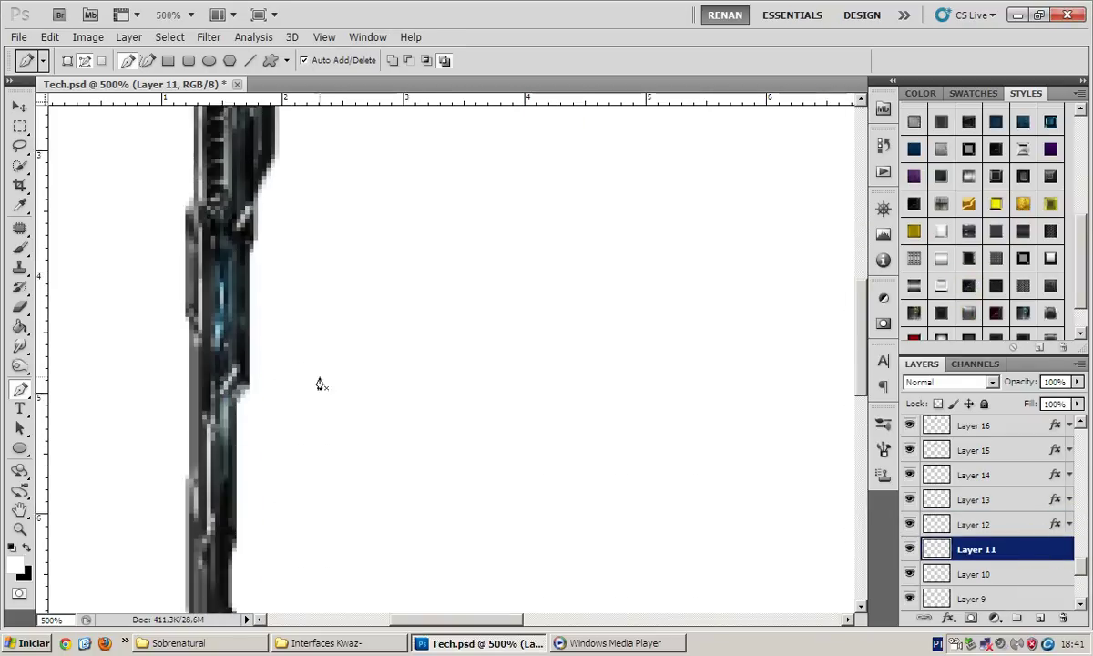
scroll(319, 384, left, 2)
key(ctrl+minus)
scroll(361, 324, up, 1)
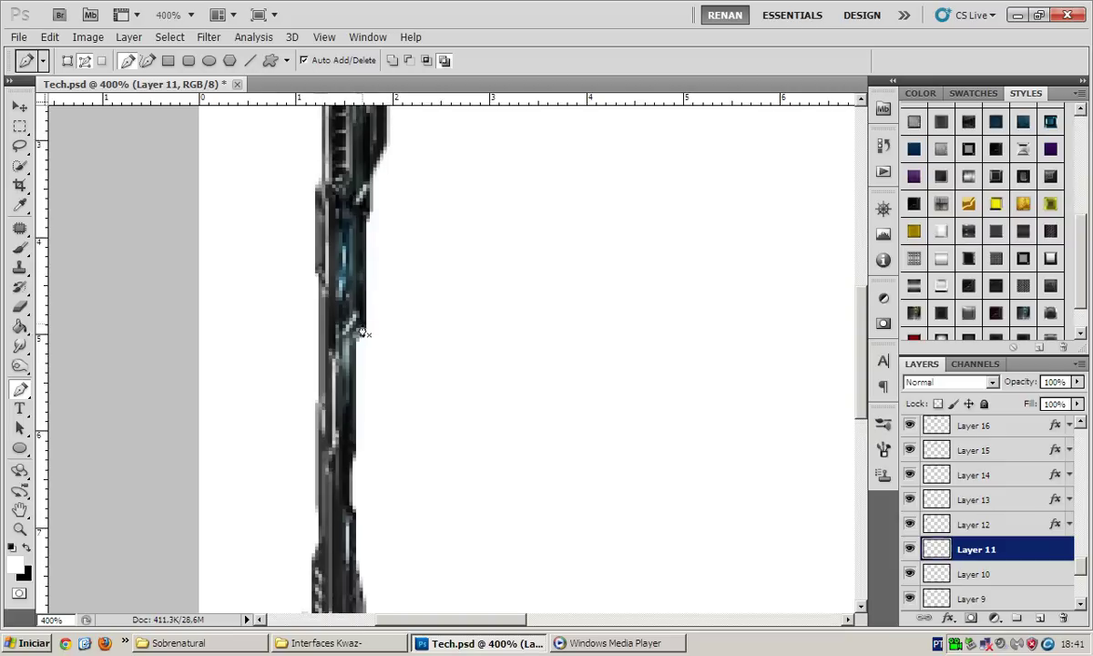
scroll(377, 242, up, 1)
scroll(367, 228, down, 2)
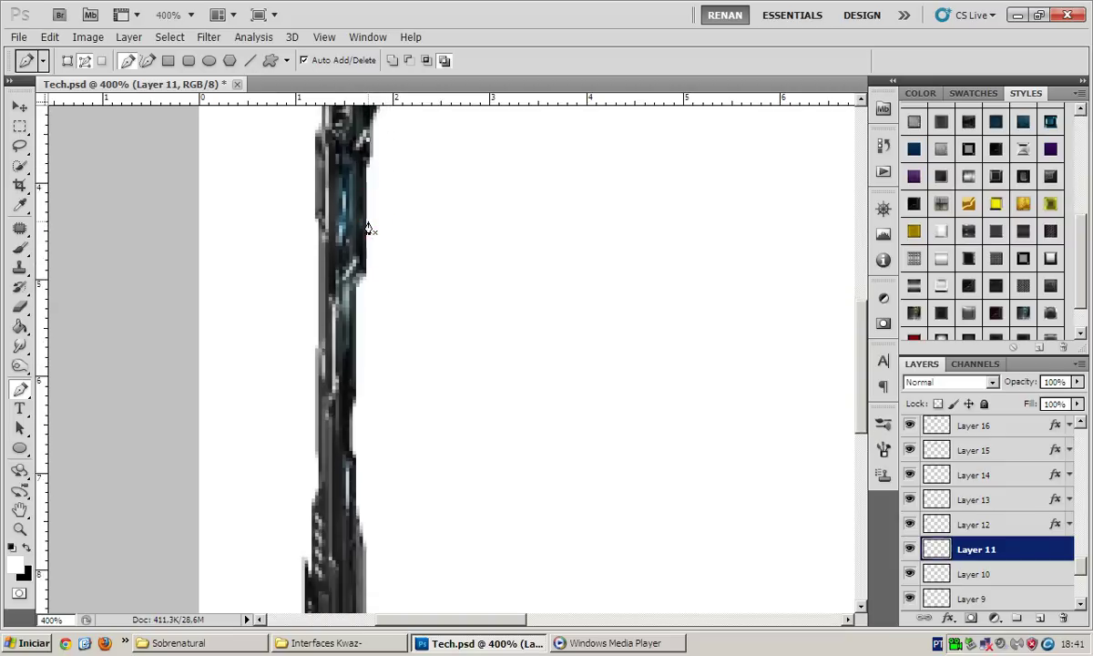
scroll(367, 228, down, 2)
scroll(367, 228, down, 1)
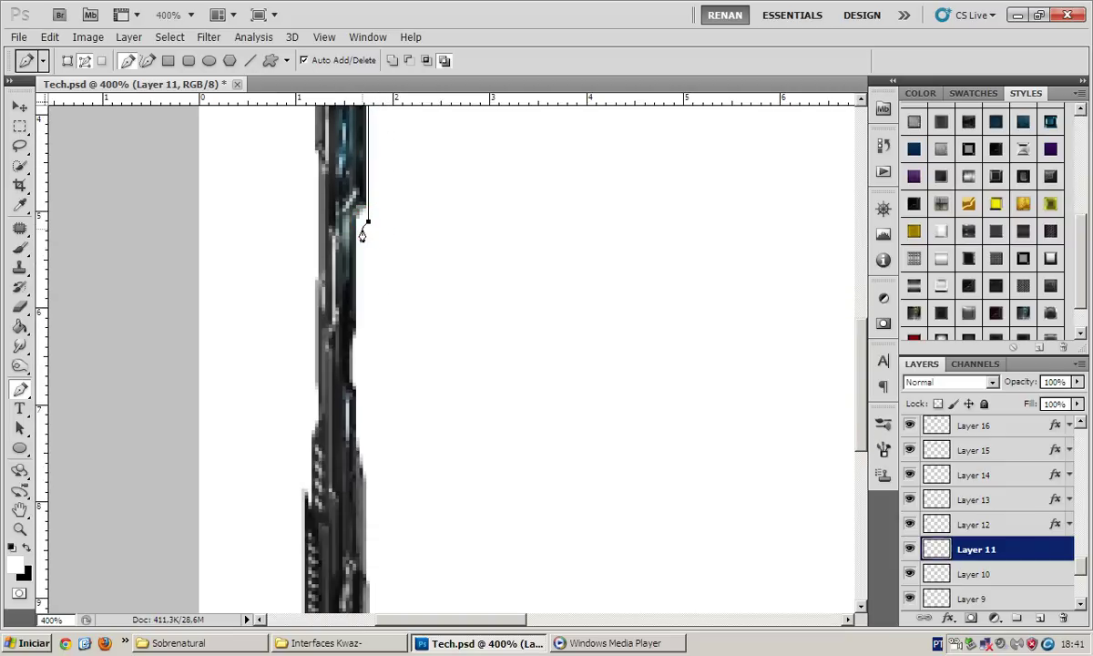
scroll(361, 234, down, 3)
Start a pen outline down the pillar's inner edge
click(362, 232)
scroll(358, 247, down, 1)
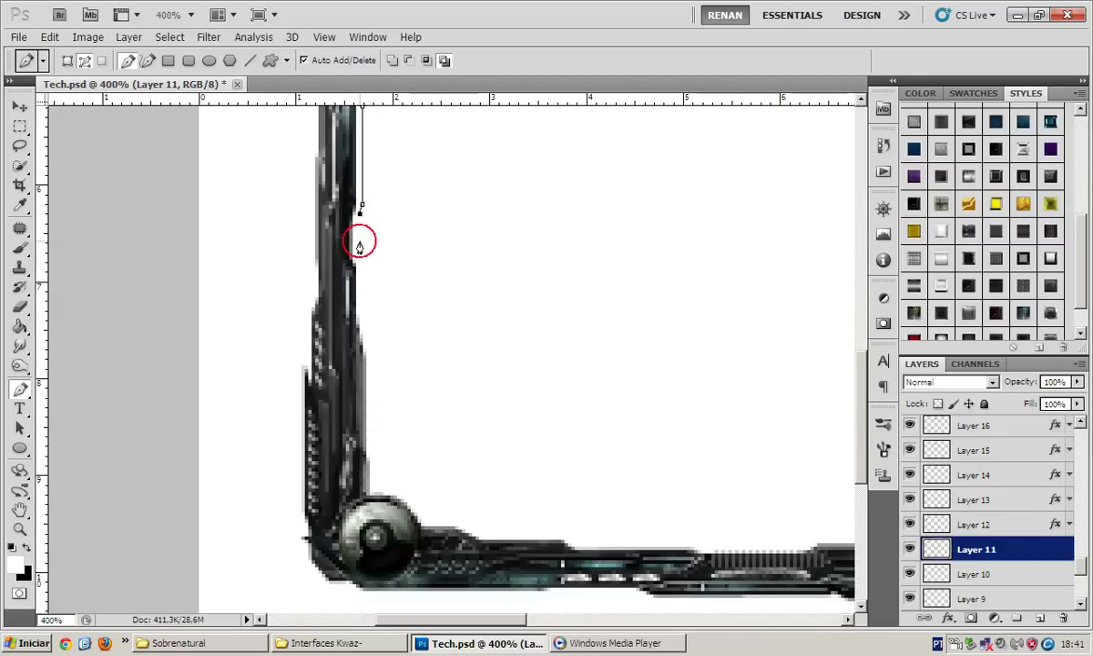
scroll(358, 246, down, 1)
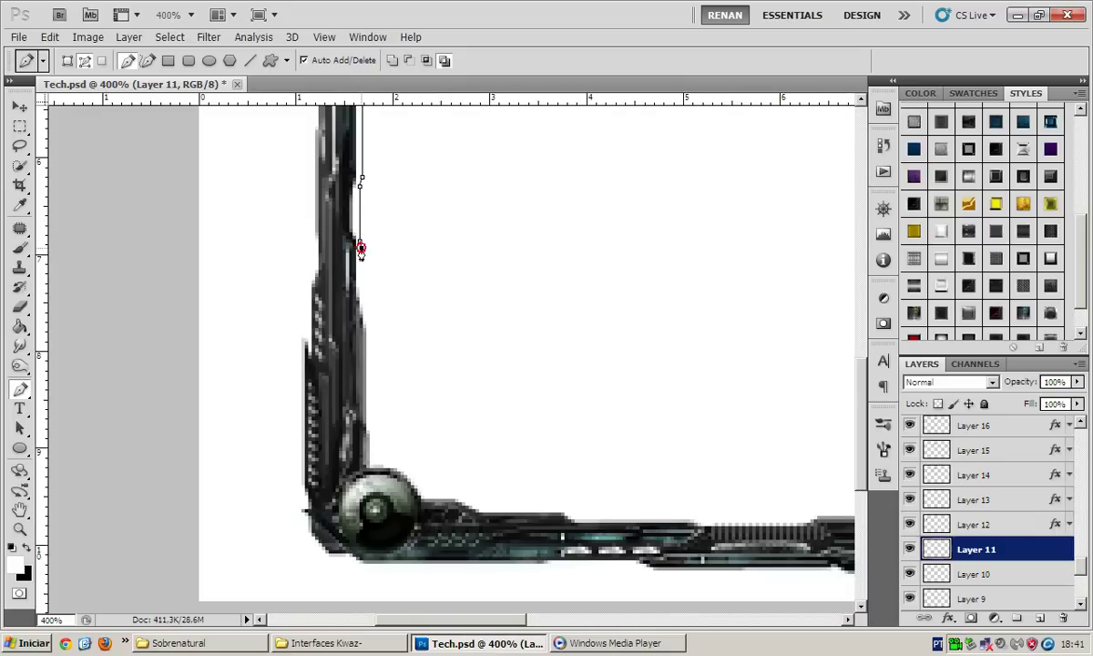
scroll(361, 247, down, 1)
click(361, 244)
scroll(363, 252, down, 1)
scroll(366, 259, down, 1)
click(373, 279)
Continue the outline back up the pillar and close it
scroll(373, 284, down, 2)
scroll(354, 282, up, 4)
click(354, 275)
scroll(354, 276, up, 2)
click(343, 256)
scroll(342, 257, up, 2)
scroll(343, 256, up, 2)
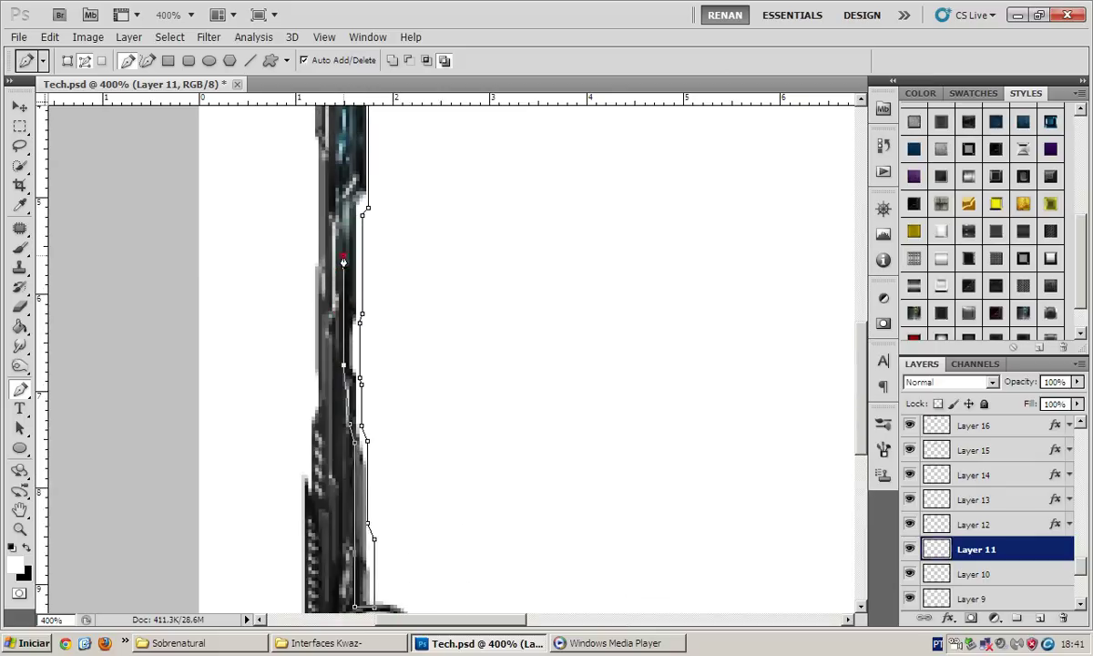
scroll(344, 263, up, 3)
click(352, 223)
Fill the closed pillar path on Layer 11
right_click(364, 211)
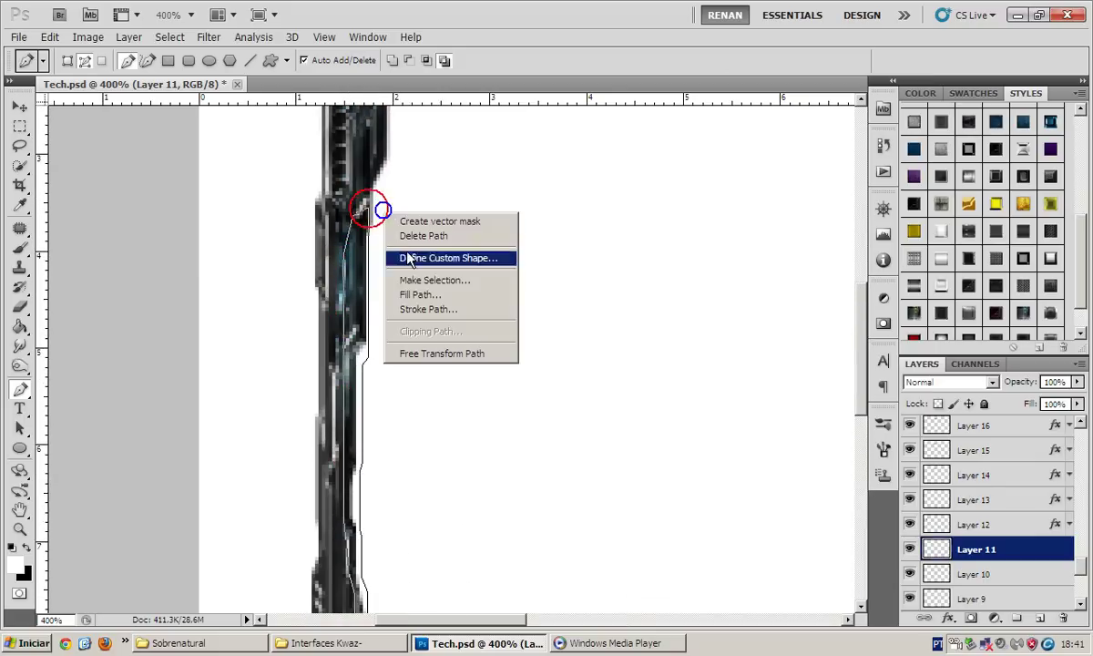
click(420, 279)
key(Escape)
right_click(417, 250)
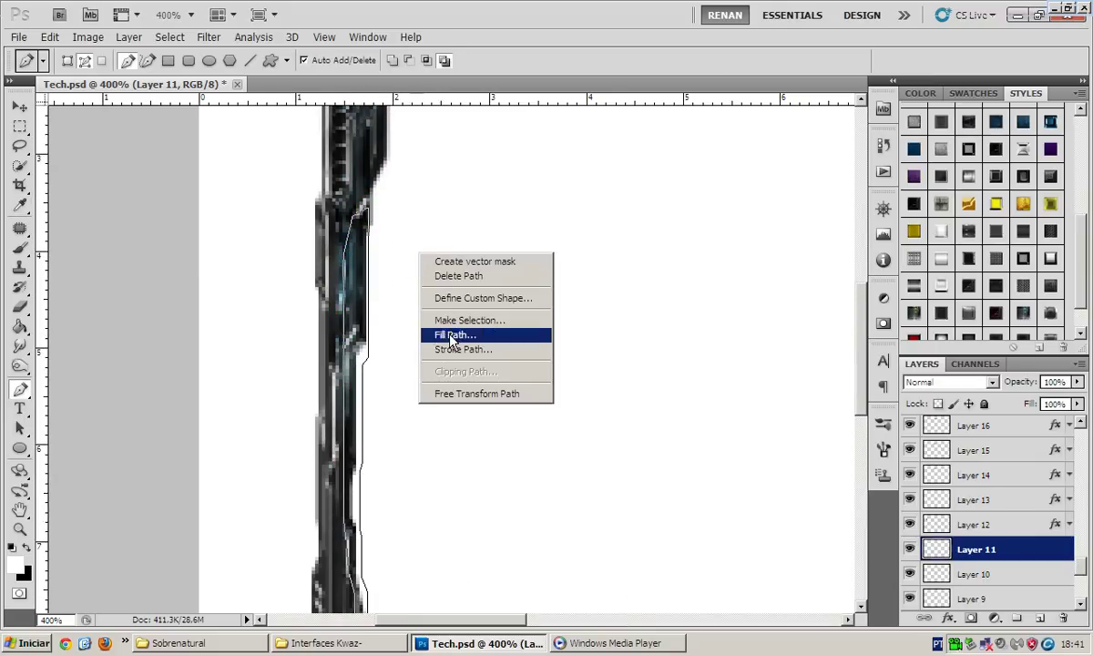
click(450, 333)
Apply a Bevel and Emboss plus Color Overlay style swatch to Layer 11, then select Layer 10
click(981, 299)
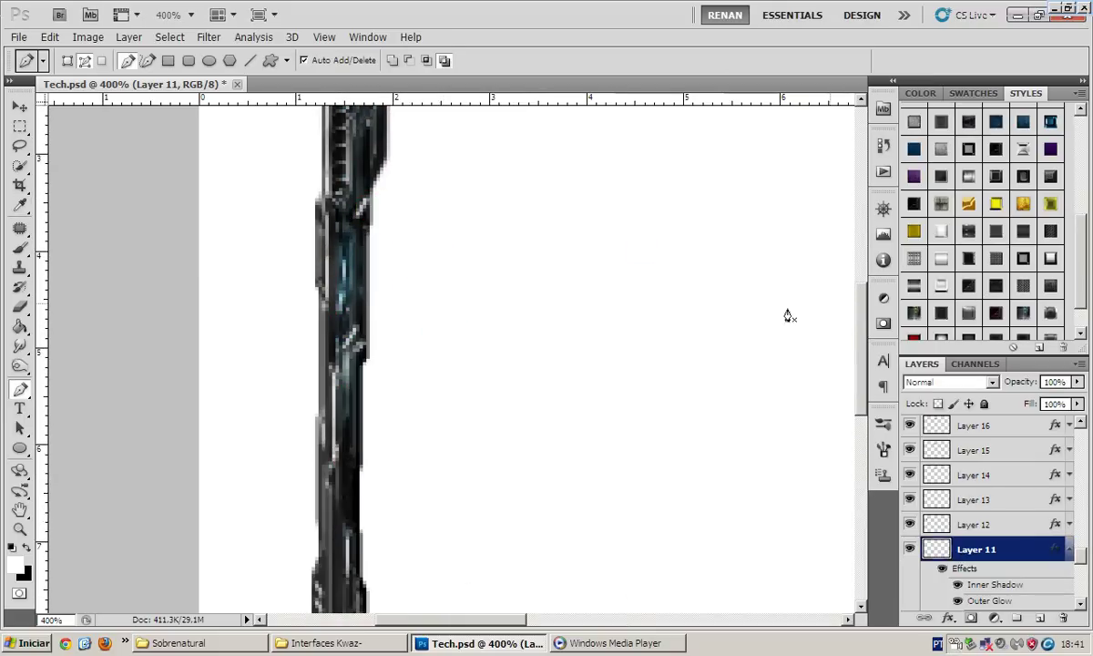
scroll(377, 366, down, 5)
scroll(378, 366, up, 2)
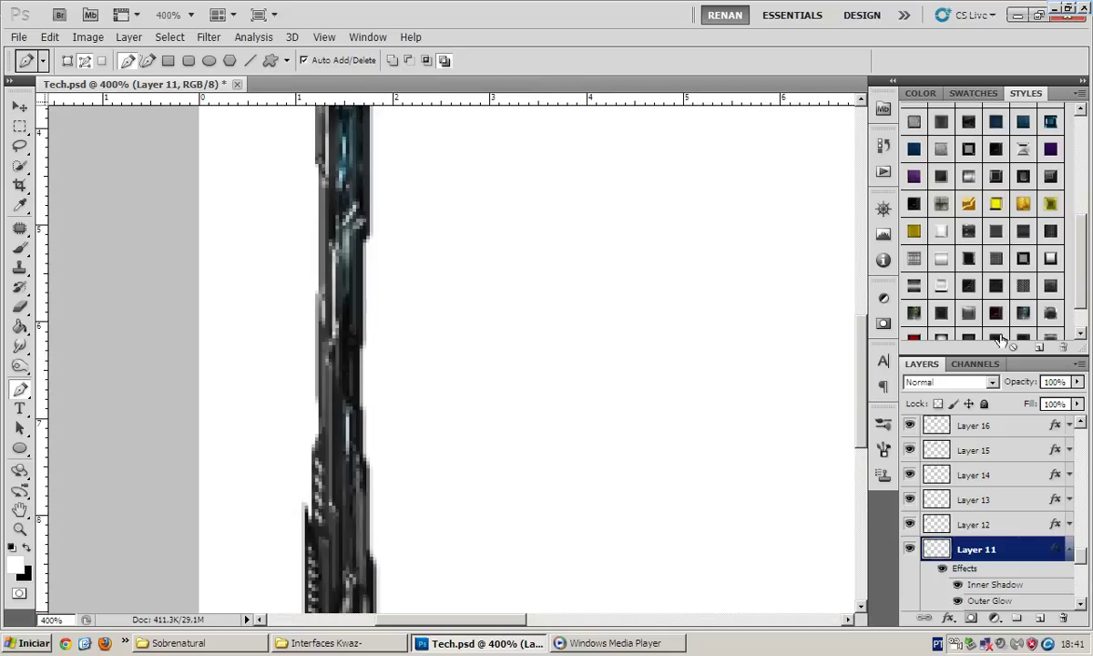
click(996, 285)
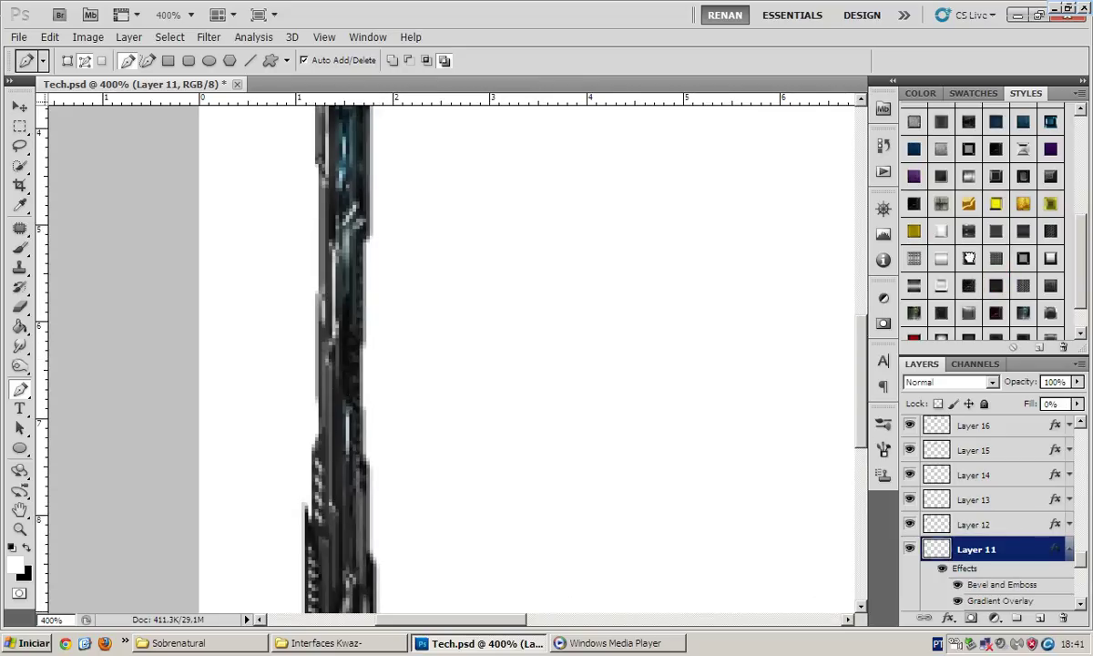
click(969, 258)
click(995, 178)
click(1069, 552)
click(1023, 547)
Begin a pen outline down the frame's outer left edge on Layer 10
scroll(343, 447, up, 2)
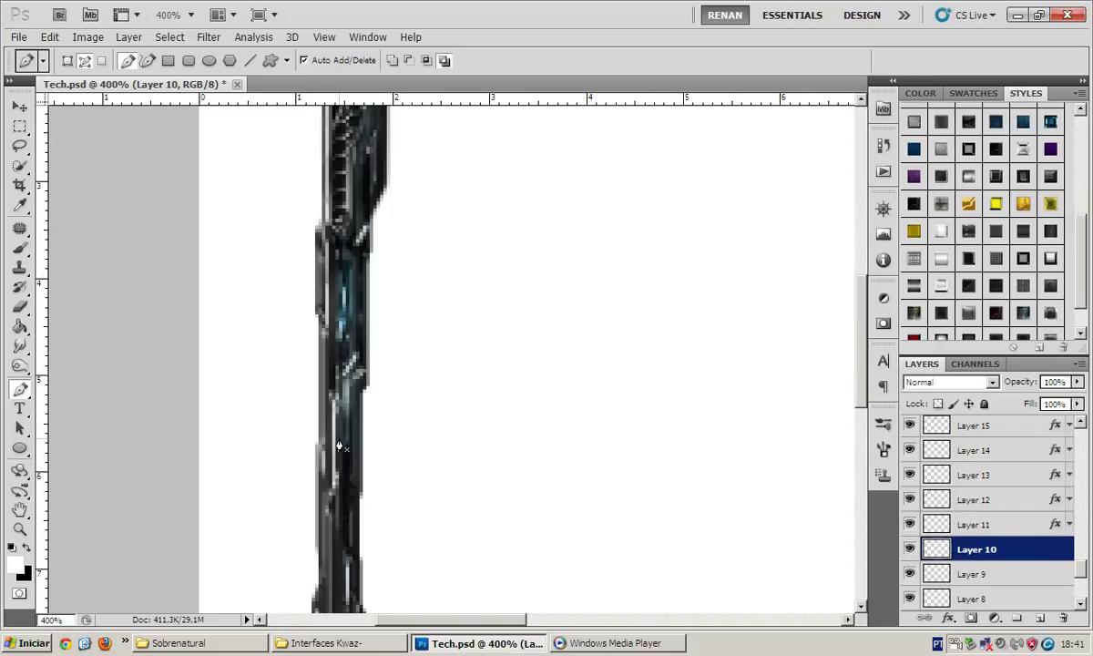
scroll(342, 444, left, 1)
scroll(343, 441, up, 2)
click(409, 331)
scroll(411, 327, down, 1)
click(409, 338)
scroll(406, 353, down, 1)
click(406, 353)
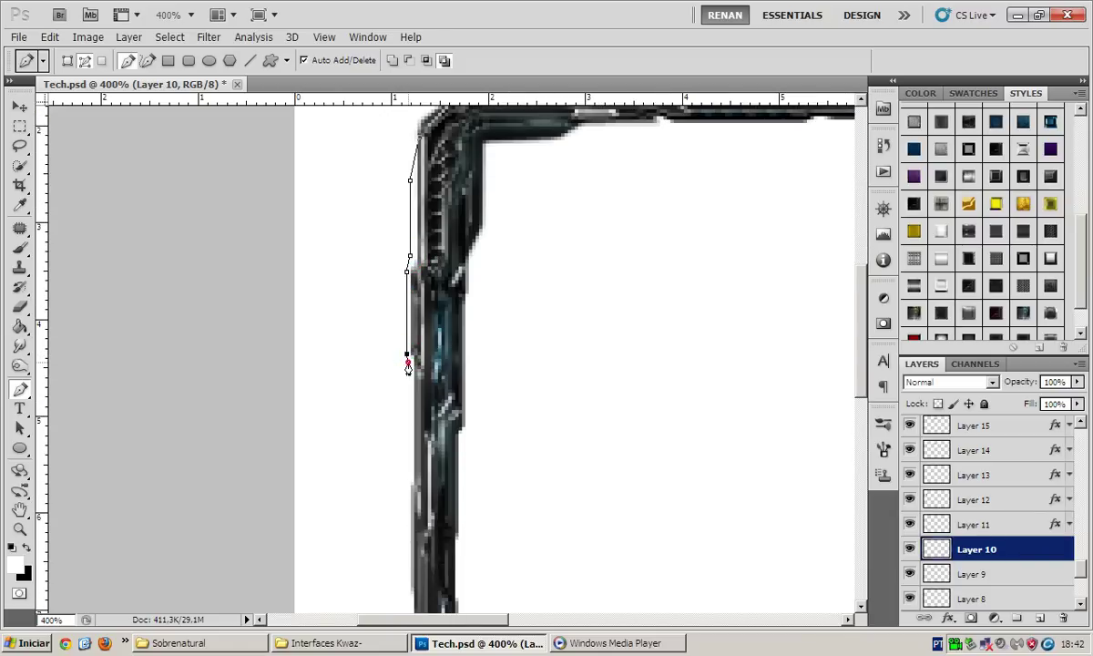
scroll(407, 365, down, 1)
click(407, 375)
click(404, 398)
Finish the left-edge outline, closing it near the frame's top corner
scroll(404, 394, down, 1)
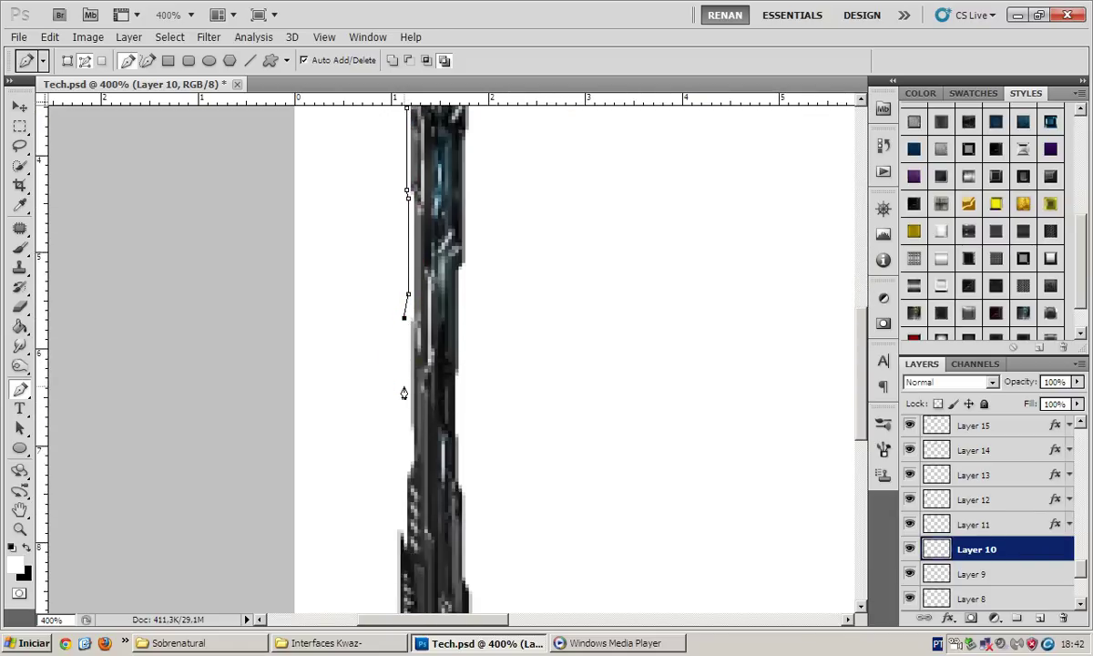
scroll(404, 393, down, 1)
click(404, 388)
scroll(405, 387, down, 1)
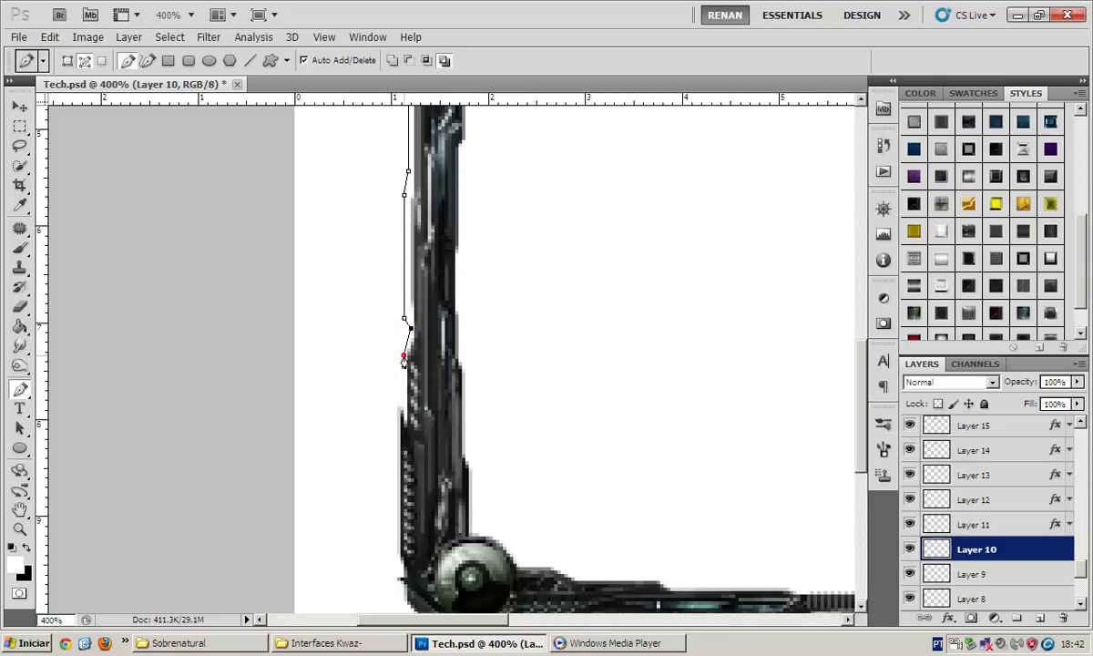
click(404, 356)
scroll(404, 360, down, 1)
scroll(414, 300, up, 1)
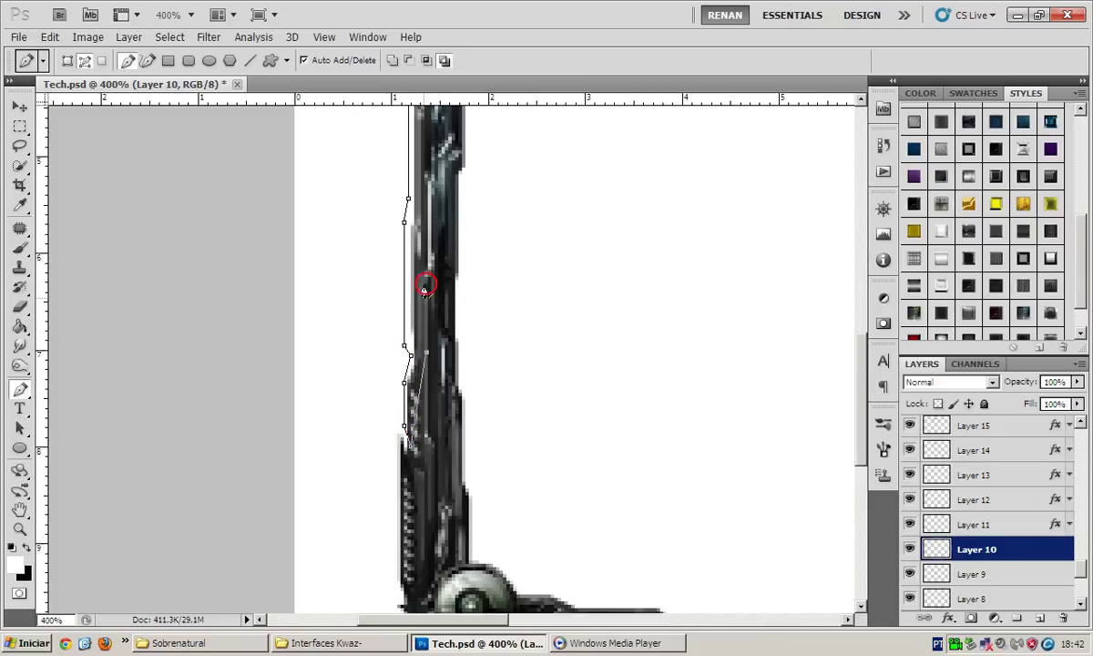
scroll(424, 273, up, 2)
click(424, 238)
scroll(424, 239, up, 2)
scroll(424, 239, up, 2)
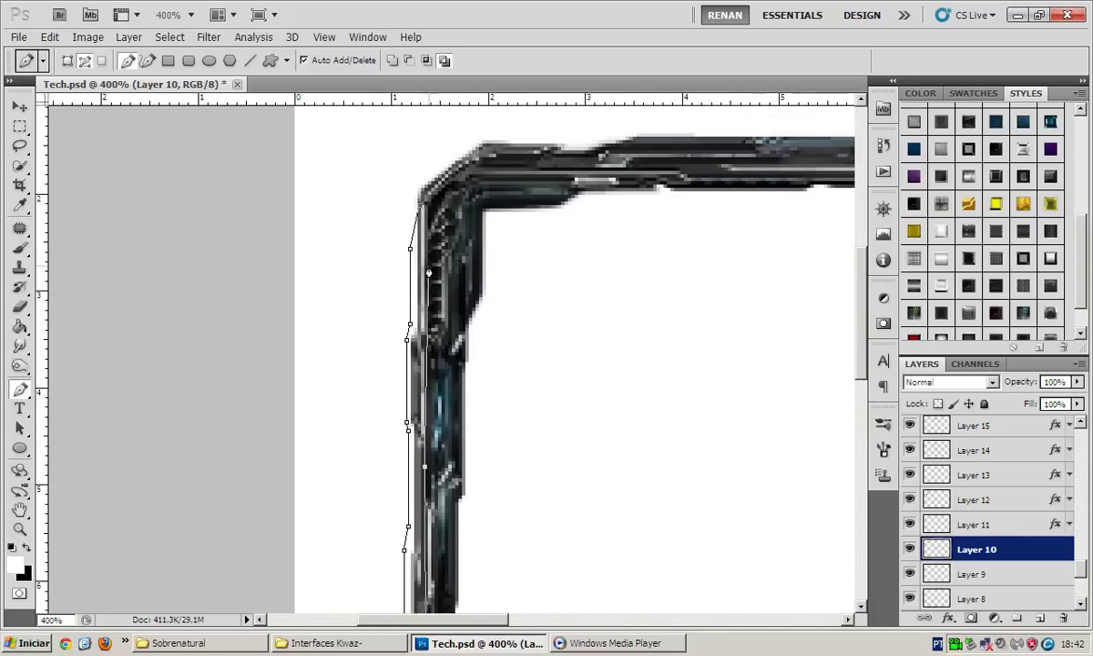
click(421, 206)
Fill the left-edge path and apply an Inner Shadow and Inner Glow style swatch
right_click(456, 235)
click(478, 312)
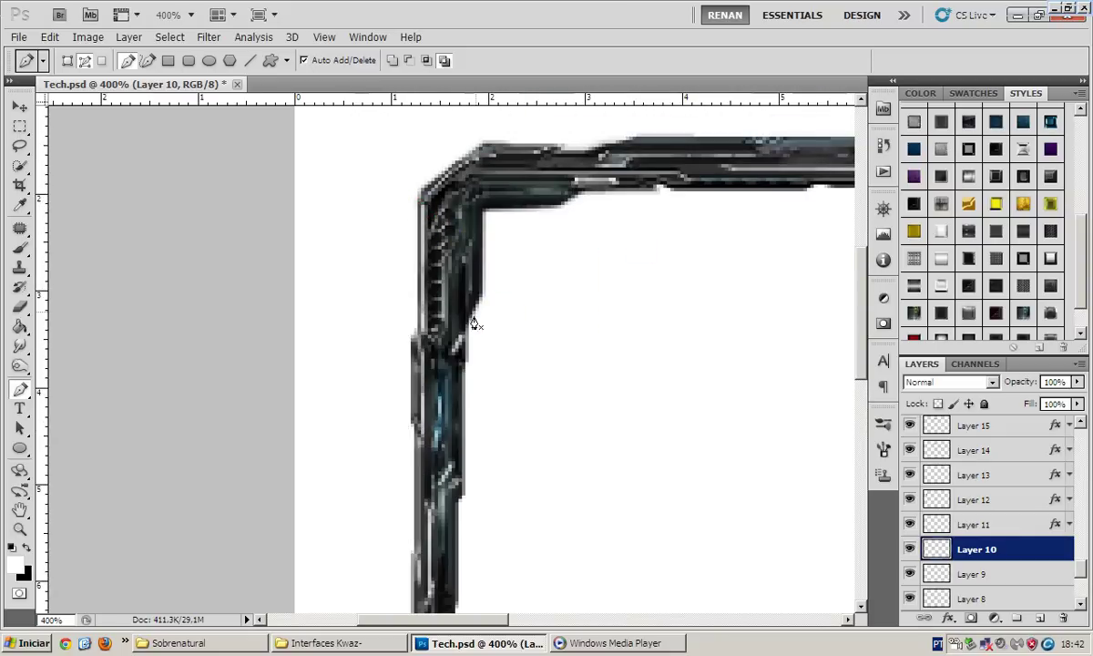
click(942, 202)
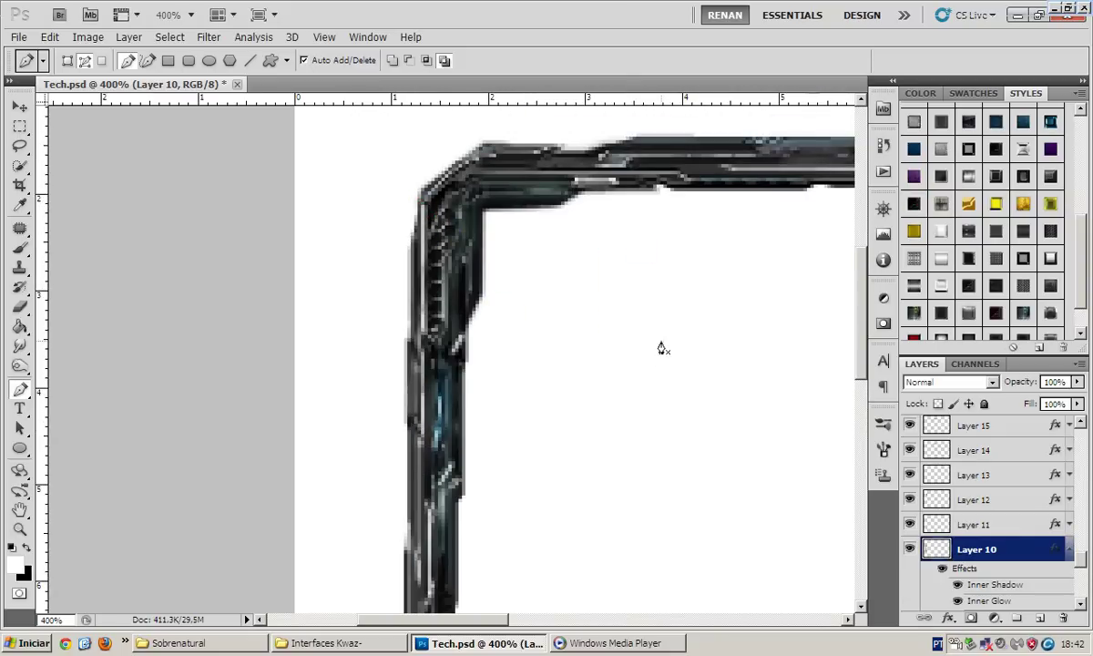
click(1068, 548)
key(v)
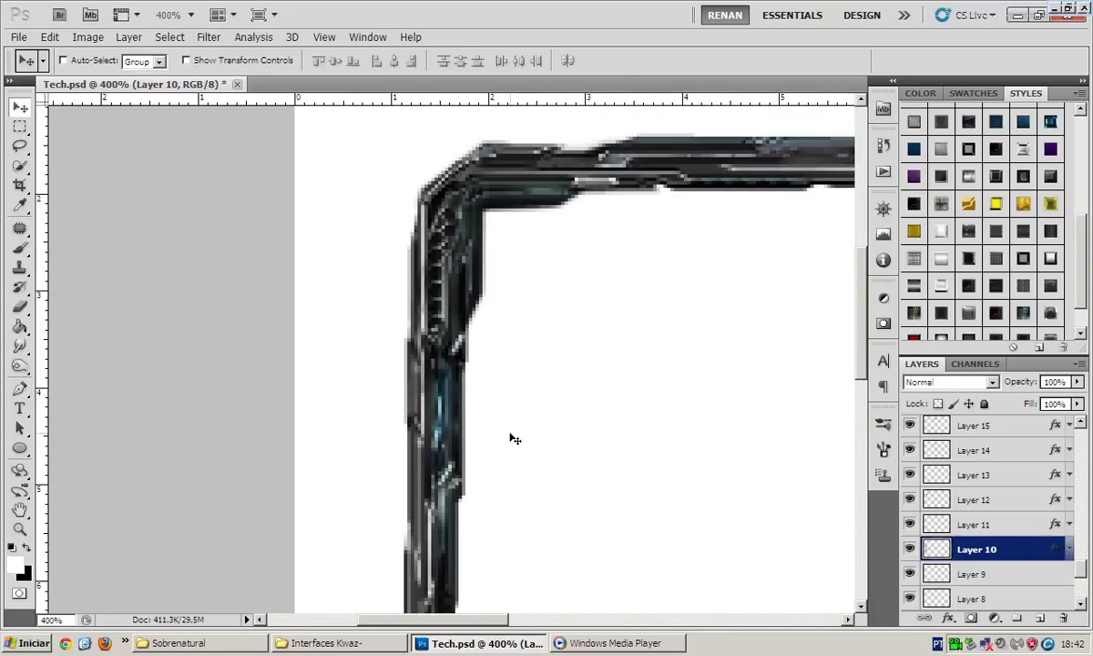
key(ctrl+alt+0)
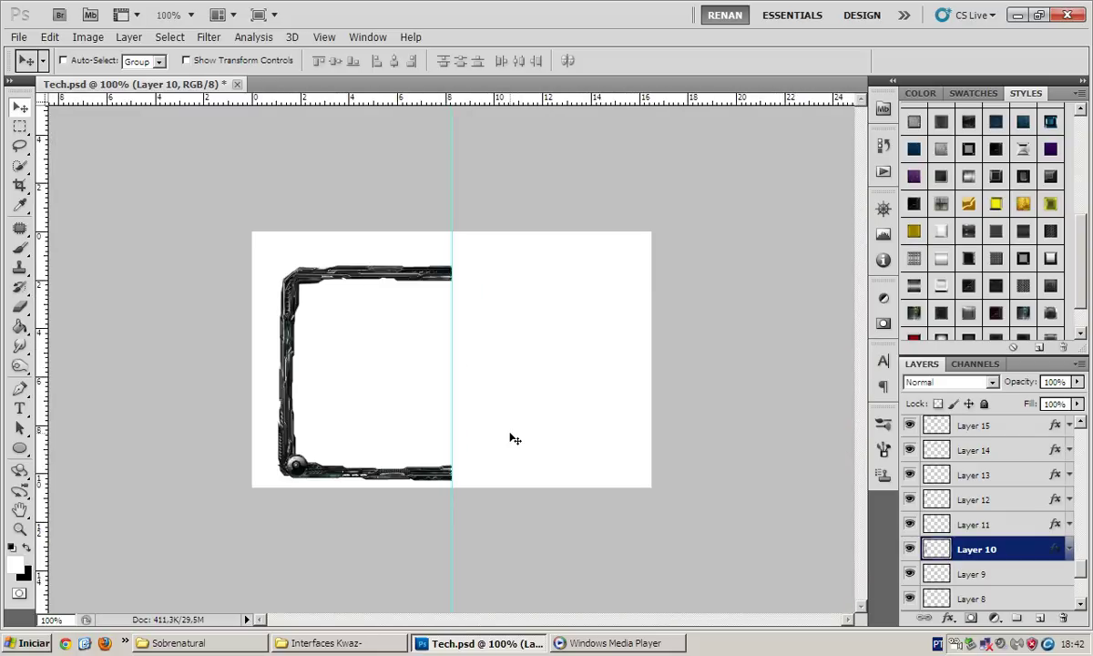
Zoom in and start a curved pen path along the bottom bar's top edge
key(ctrl+plus)
key(ctrl+plus)
key(ctrl+plus)
scroll(510, 446, down, 5)
scroll(505, 455, left, 5)
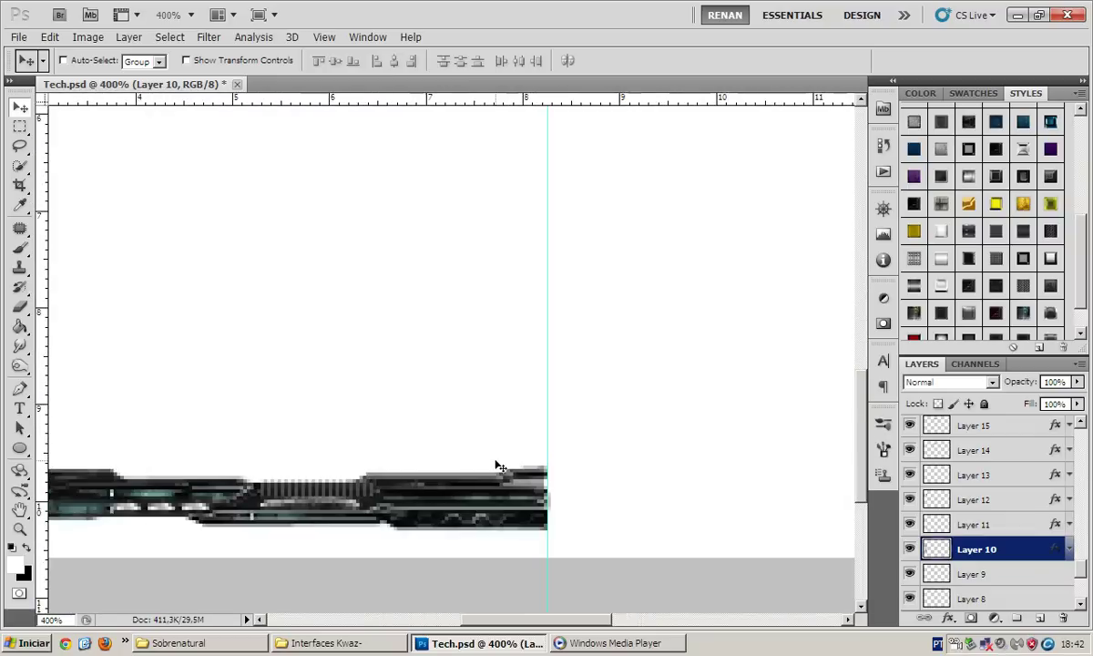
click(19, 389)
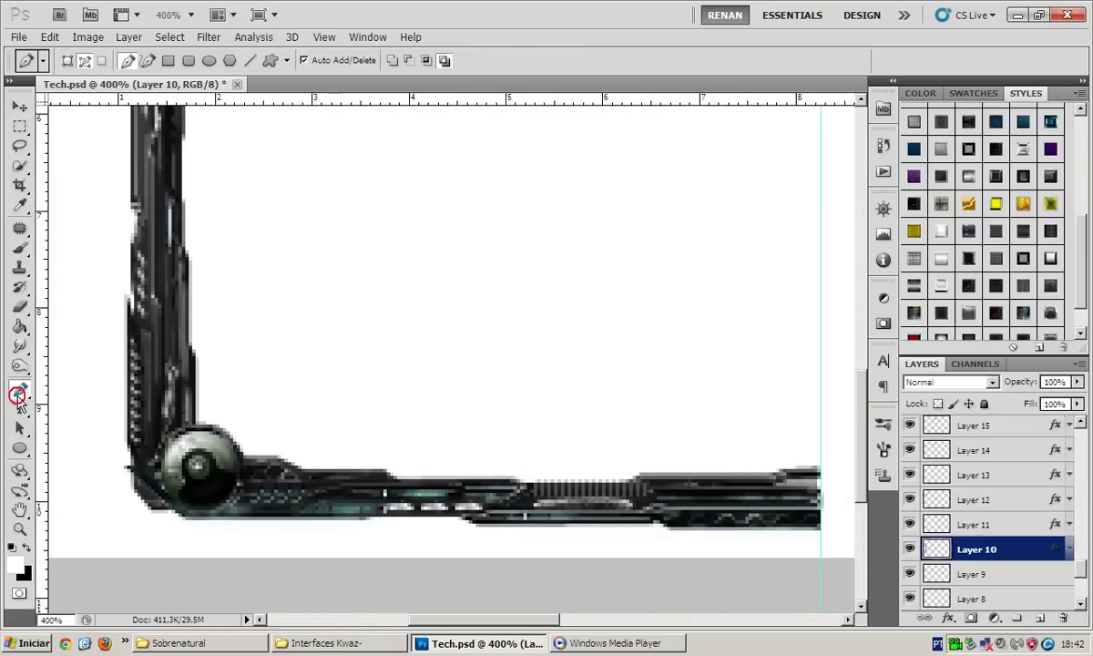
scroll(215, 445, right, 1)
drag(188, 448, 321, 472)
scroll(210, 452, right, 1)
scroll(233, 466, right, 1)
scroll(235, 471, right, 1)
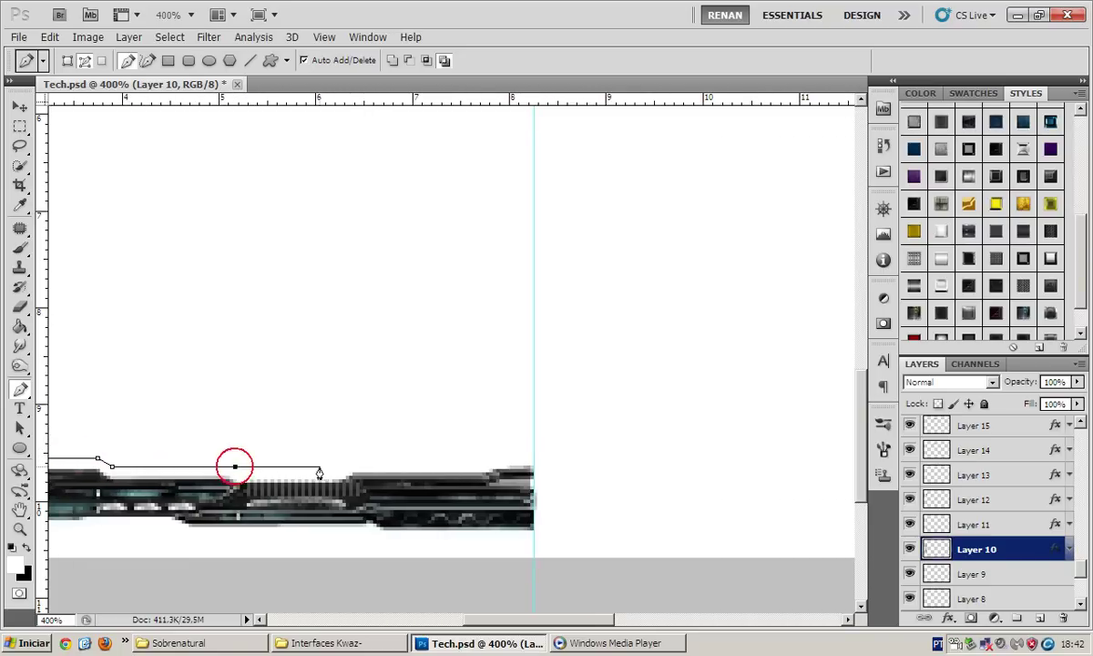
Add points along the bottom bar and close the outline at the corner sphere
click(253, 474)
click(328, 476)
click(335, 465)
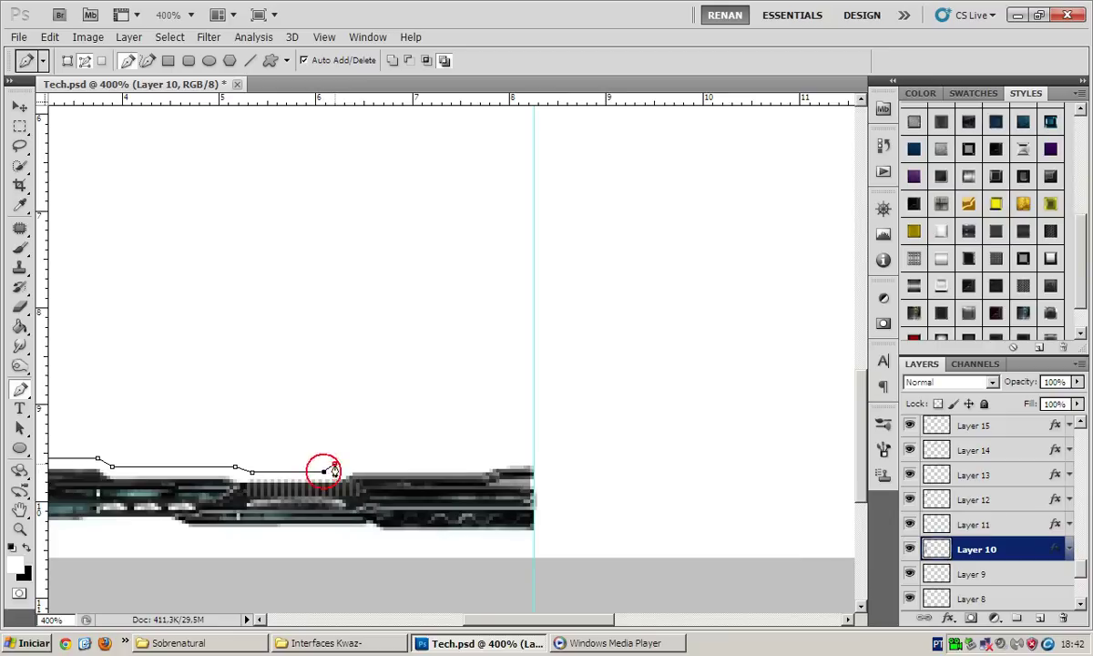
scroll(335, 465, right, 5)
click(336, 464)
click(342, 457)
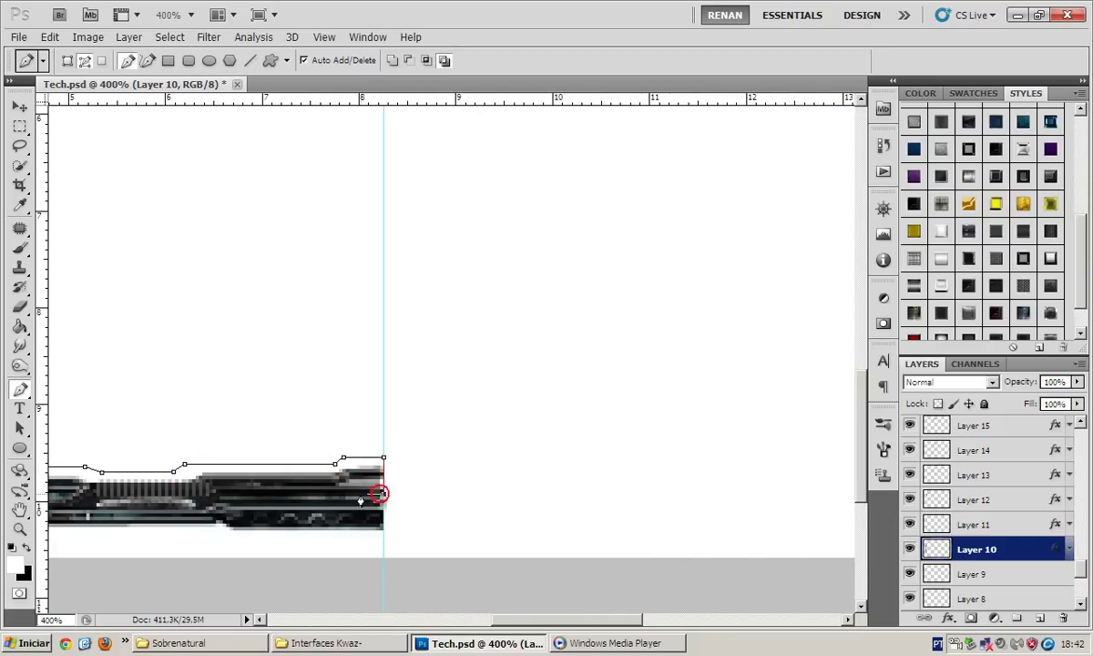
scroll(161, 497, left, 10)
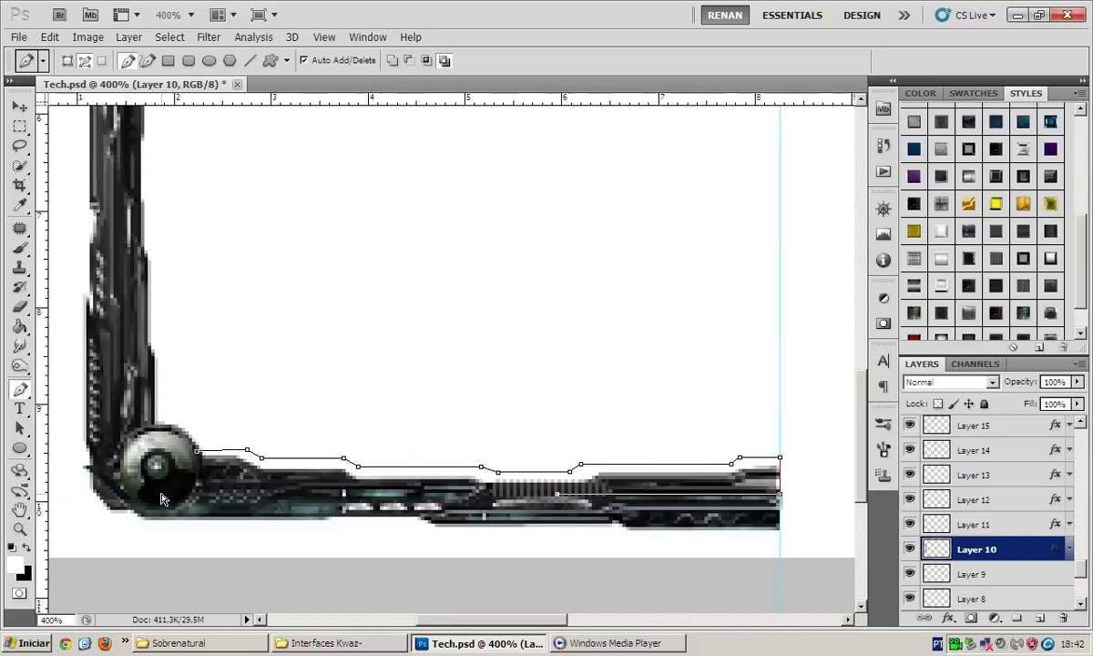
scroll(160, 496, left, 1)
click(161, 493)
click(211, 453)
Fill the bottom bar path on Layer 10 and again on Layer 9
right_click(514, 392)
click(546, 478)
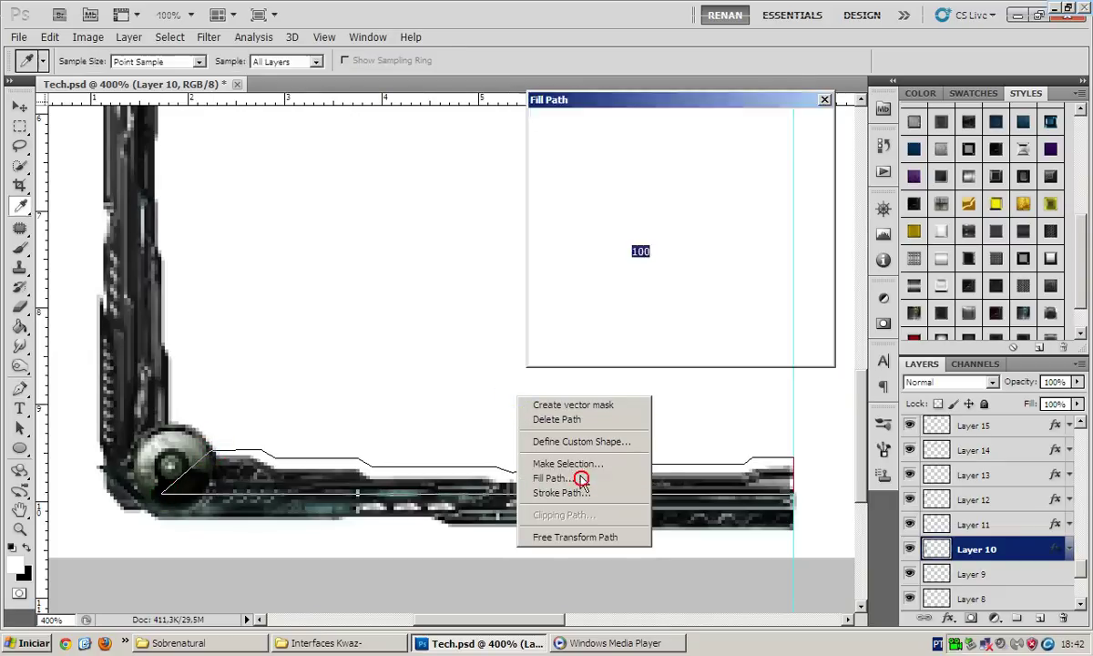
key(Return)
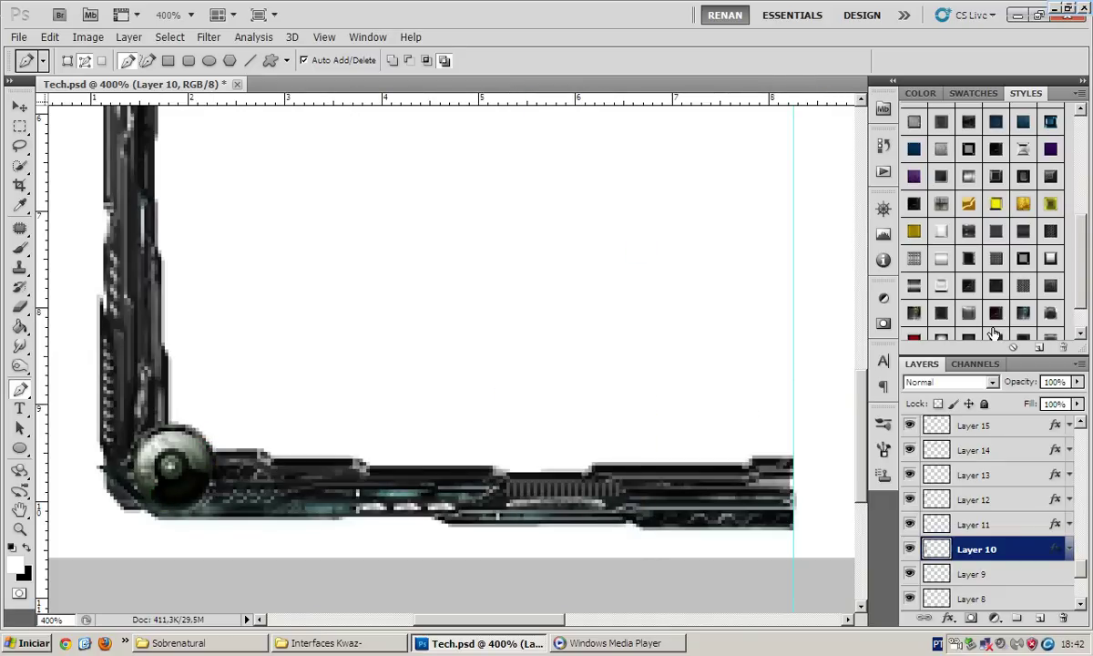
click(973, 574)
right_click(519, 399)
click(557, 480)
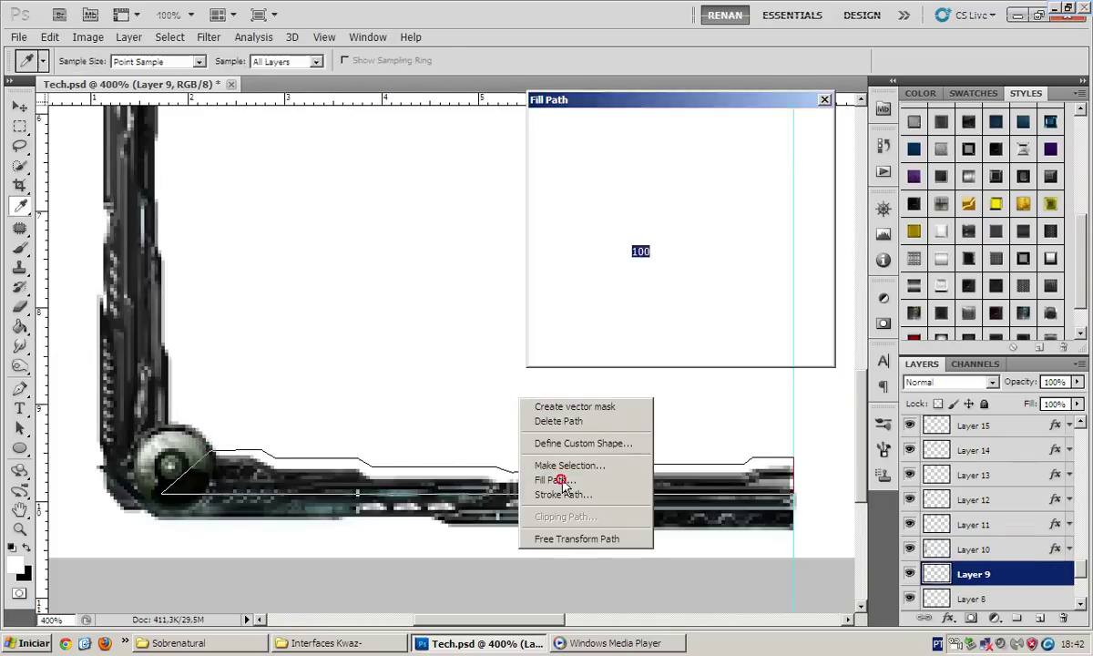
key(Return)
Give Layer 9 an Inner Shadow style swatch and duplicate it as Layer 9 copy
click(941, 175)
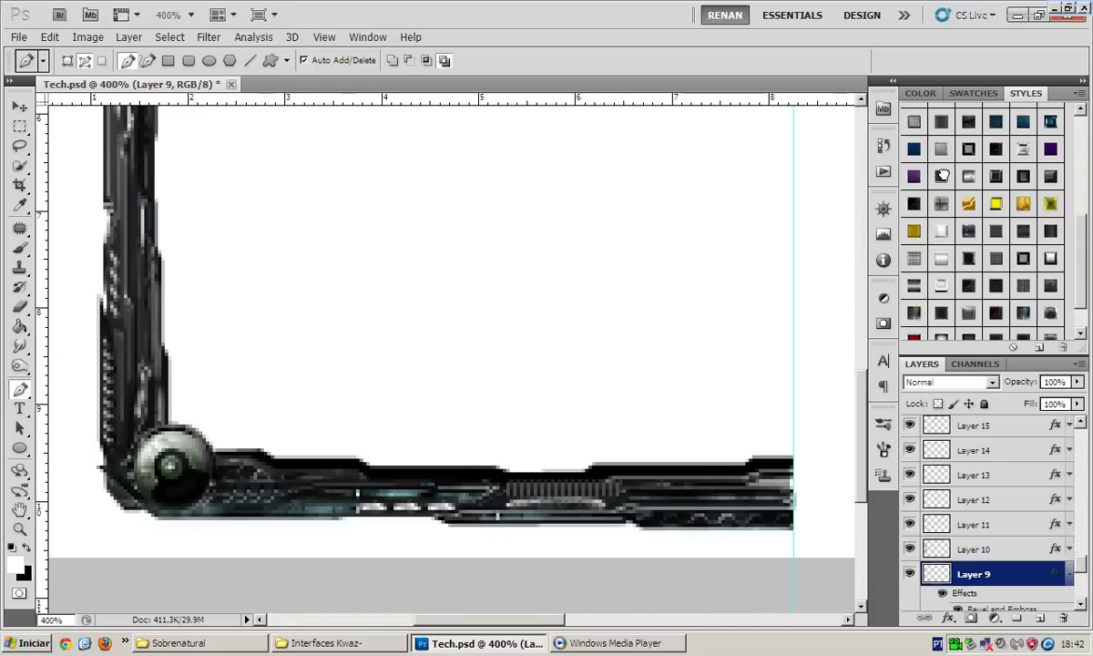
click(1025, 177)
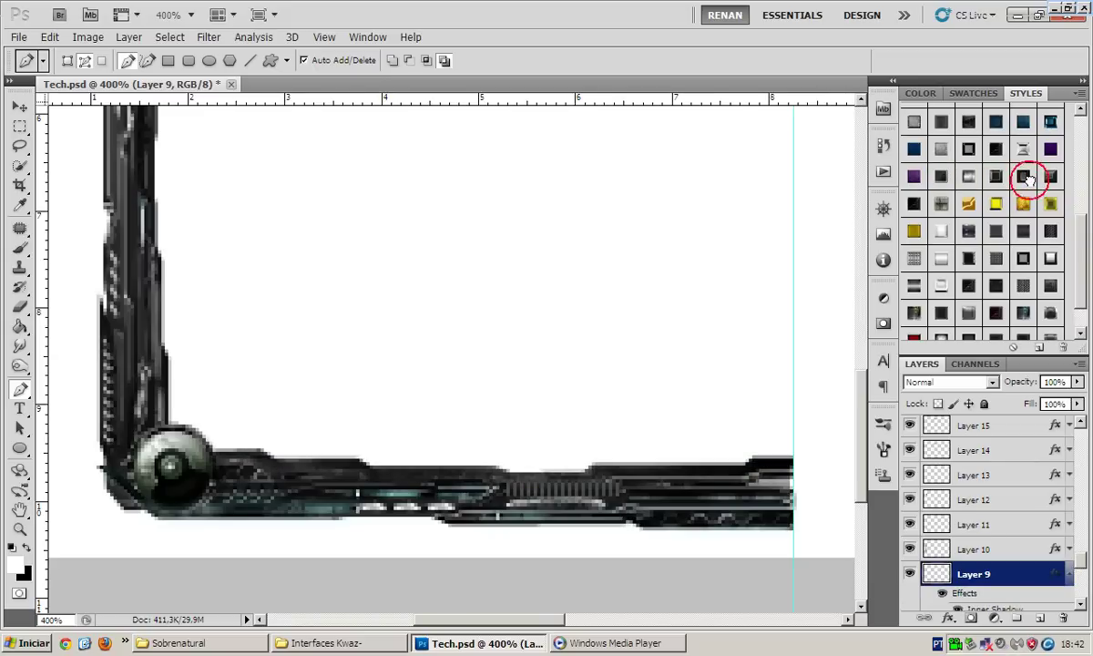
click(1067, 576)
key(v)
key(ctrl+j)
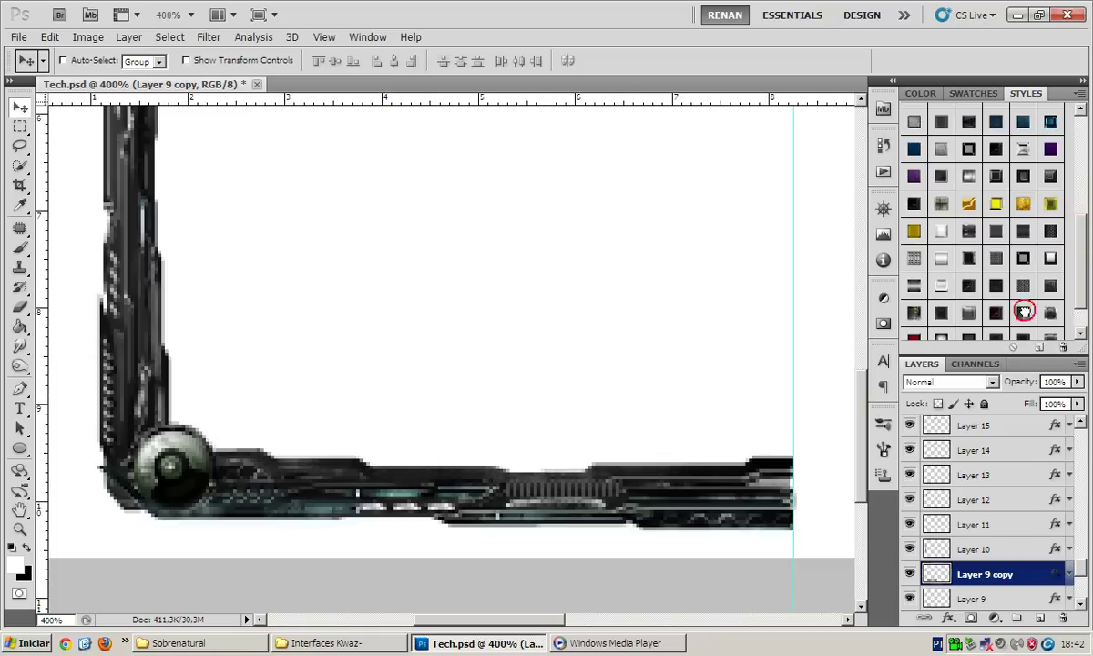
Trace and fill a strip along the frame's bottom edge on Layer 8
scroll(1007, 564, down, 3)
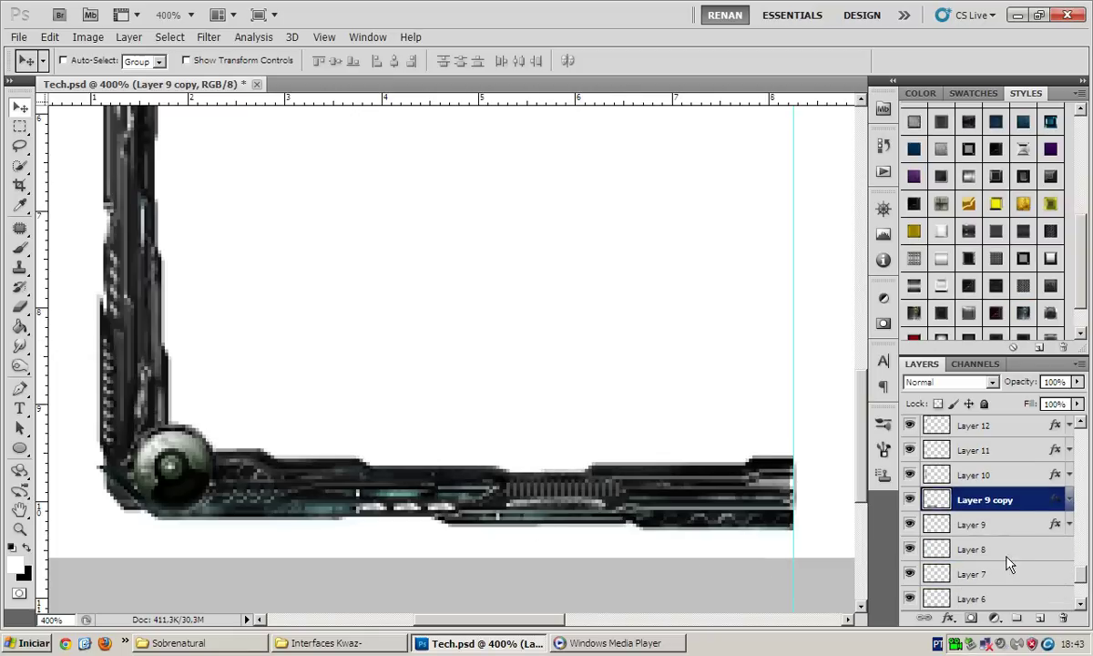
click(996, 547)
click(19, 389)
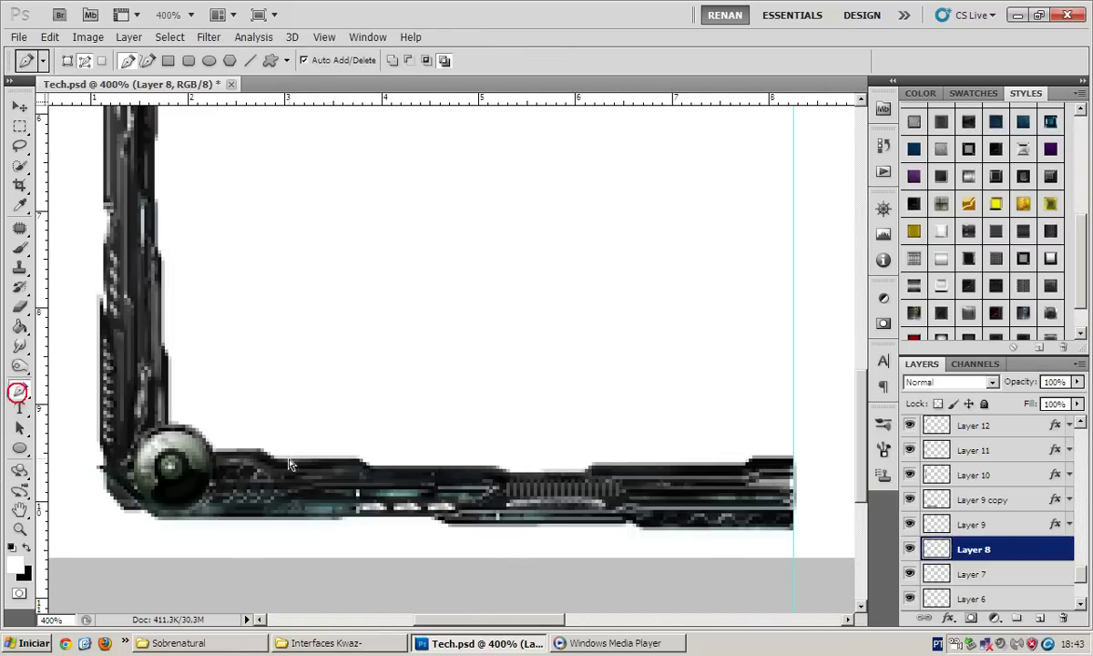
scroll(337, 506, left, 5)
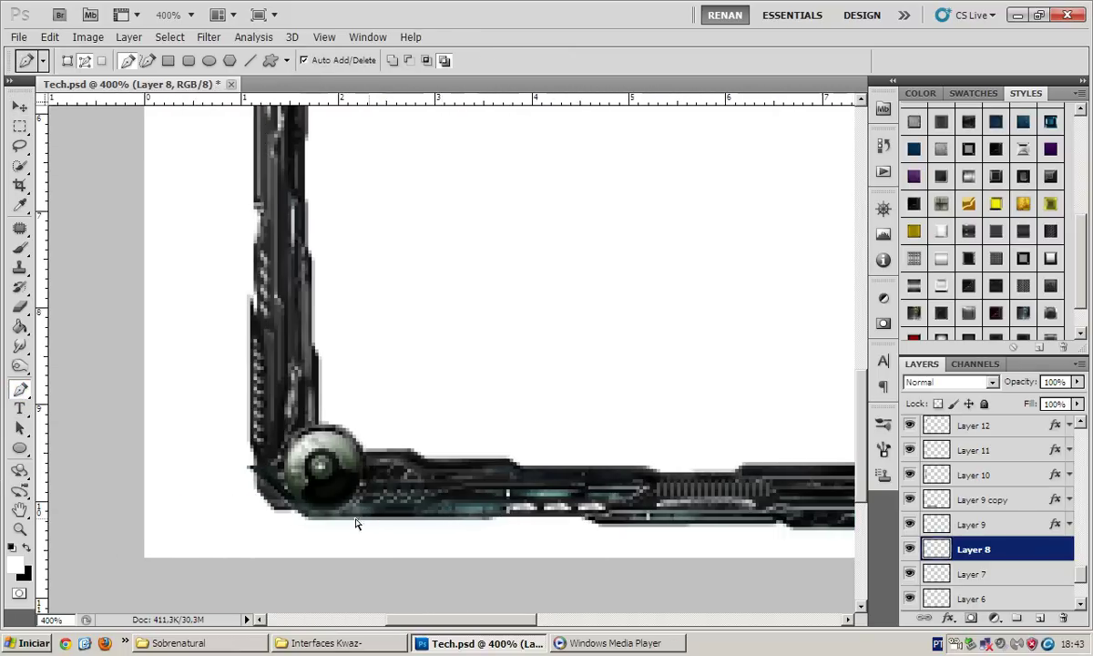
scroll(373, 526, right, 2)
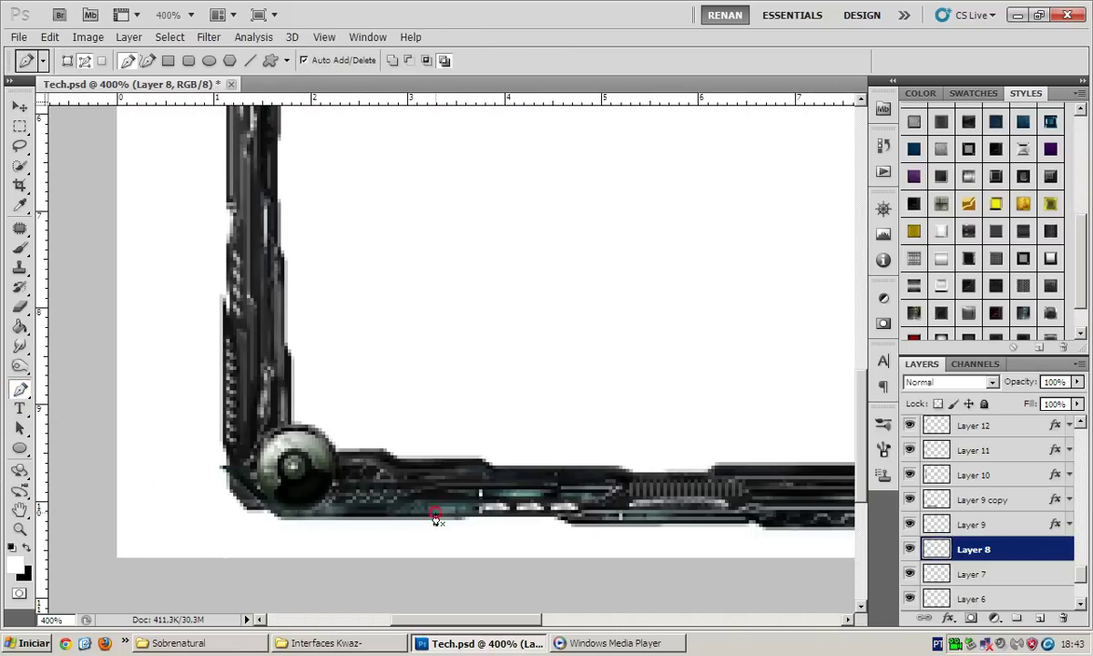
click(409, 523)
click(292, 527)
right_click(464, 466)
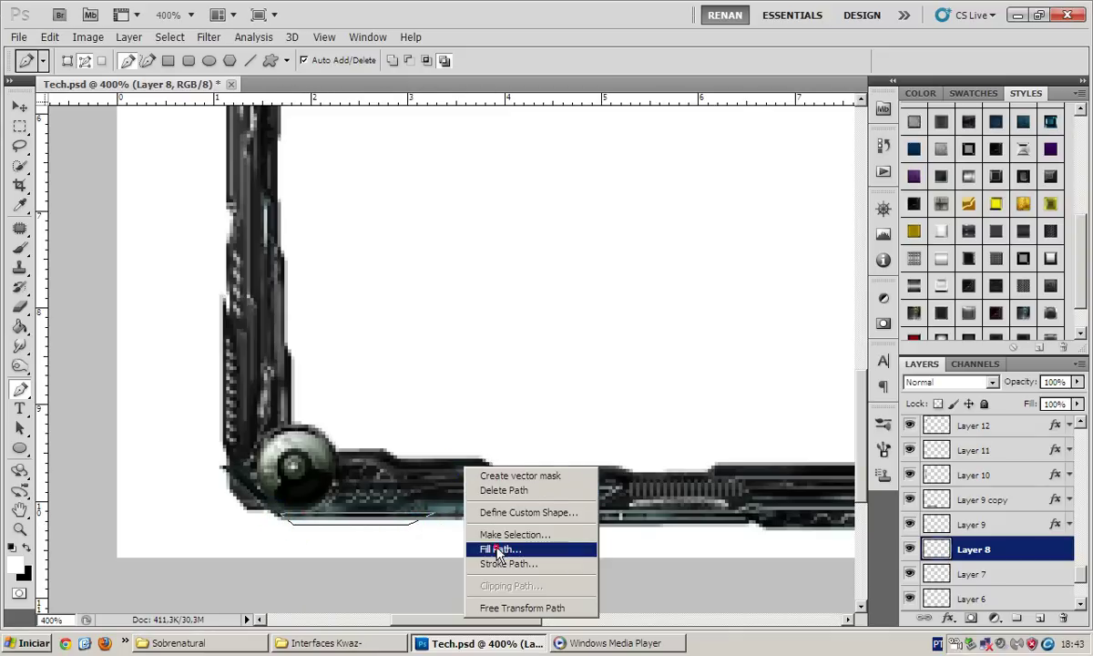
click(499, 549)
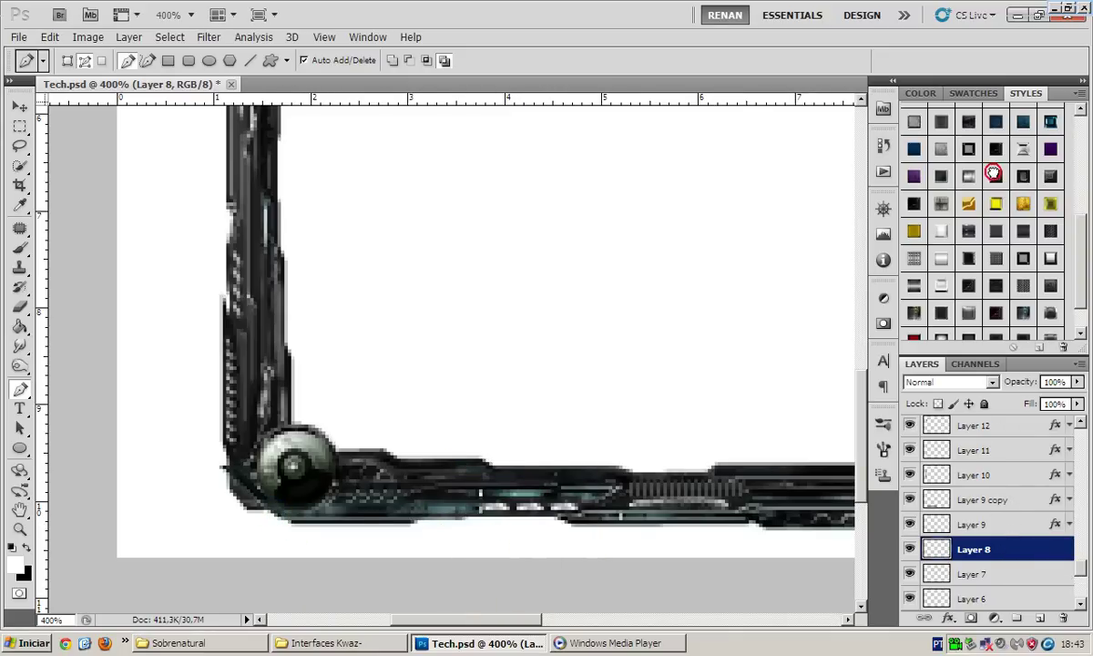
Apply a bevel and colour overlay swatch to Layer 8 and save Tech.psd
click(921, 153)
click(1024, 597)
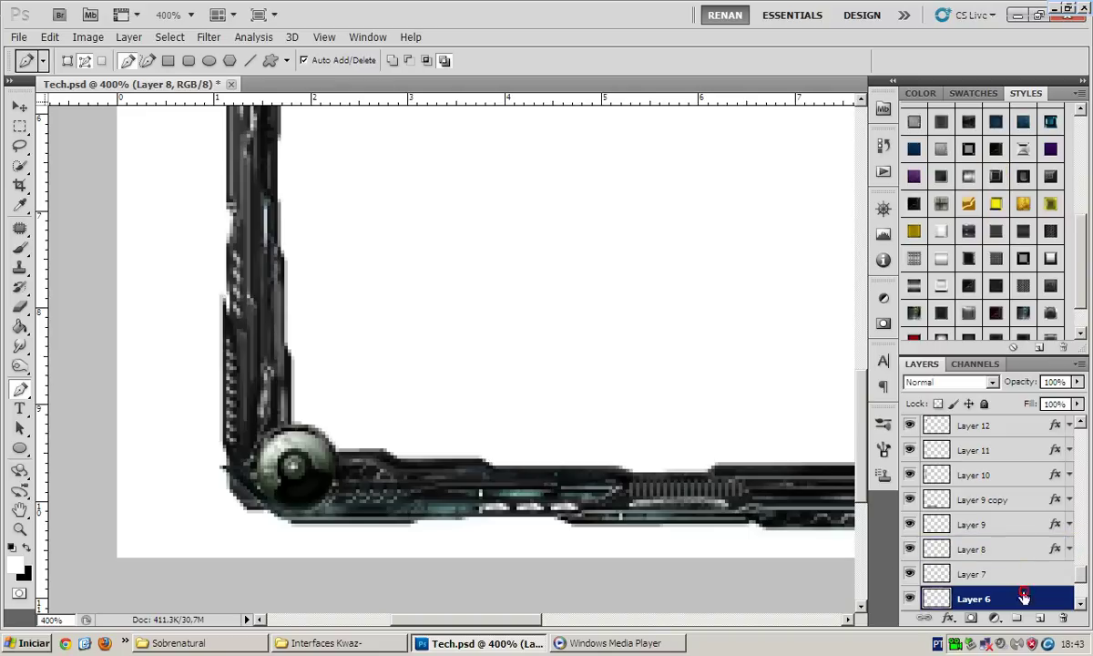
key(v)
scroll(475, 477, down, 2)
key(ctrl+s)
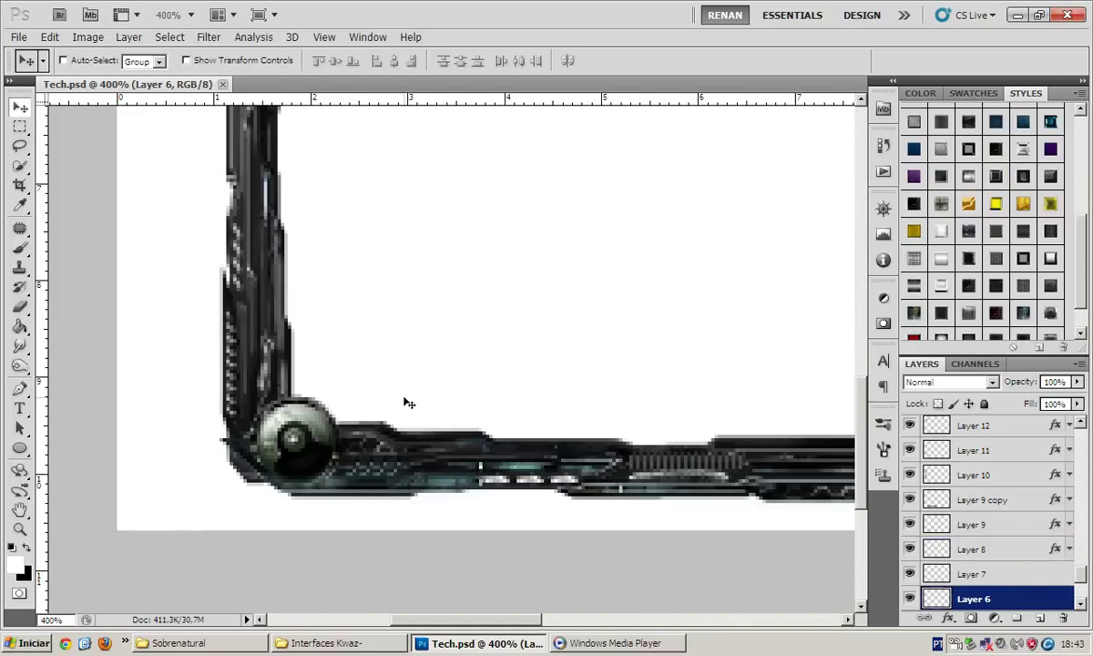
Merge the lower frame Layers 2–7 down and save Tech.psd again
key(ctrl+1)
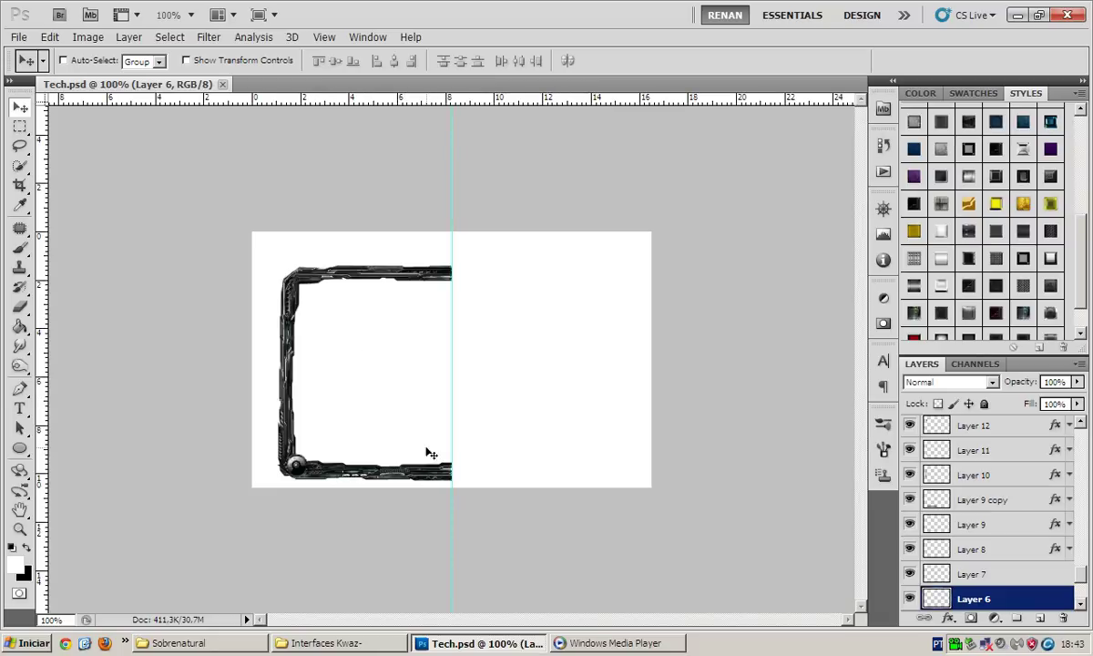
scroll(1056, 605, down, 2)
key(ctrl+e)
key(ctrl+e)
key(ctrl+e)
key(ctrl+e)
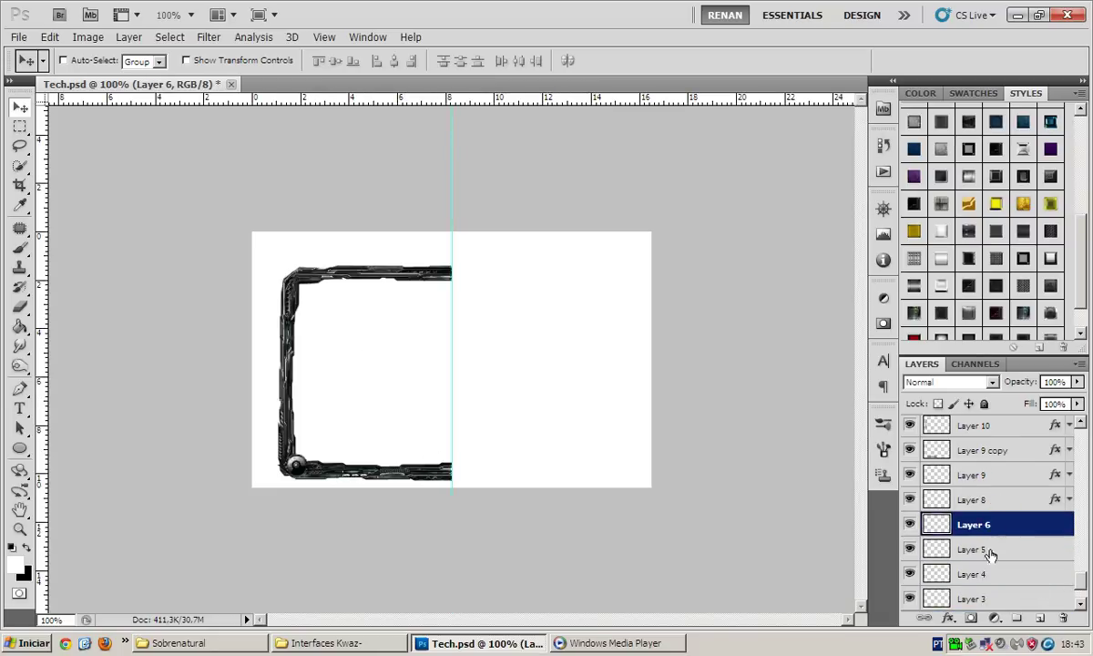
key(ctrl+e)
key(ctrl+e)
key(ctrl+e)
key(ctrl+s)
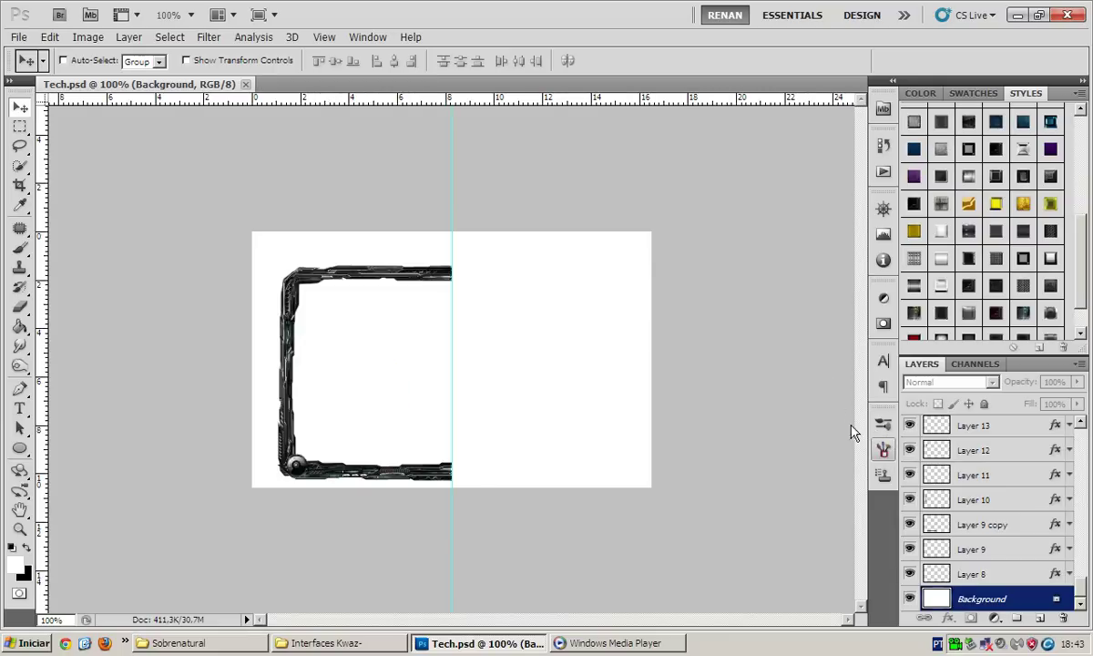
click(882, 423)
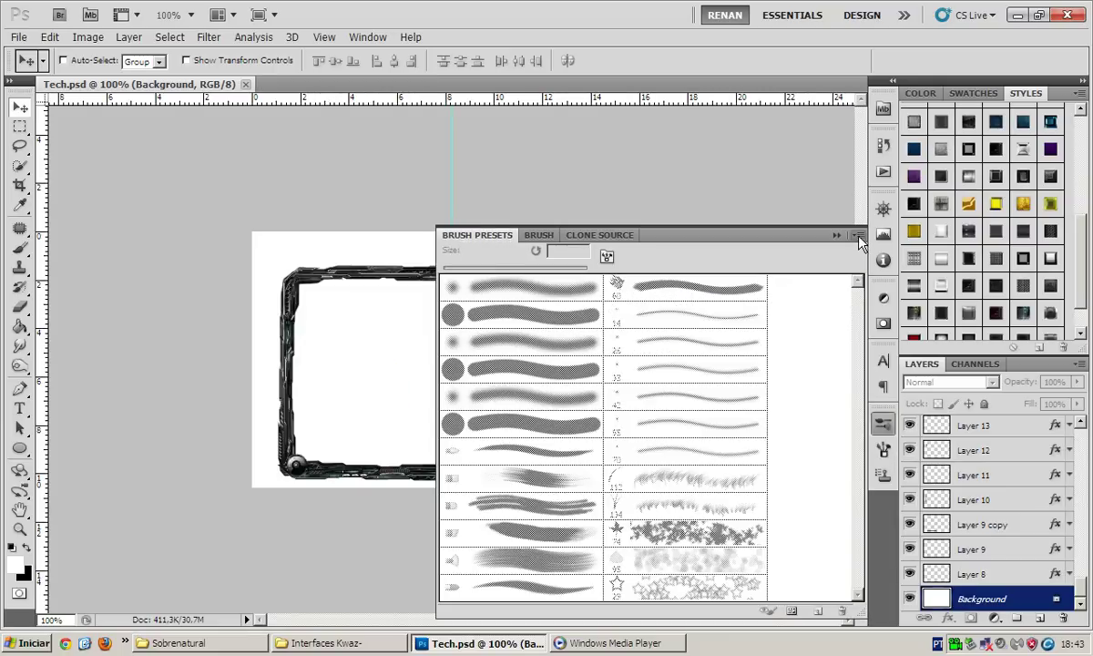
Replace the brush presets with the Cabos e Fios Dran set and switch to the Brush tool
click(857, 236)
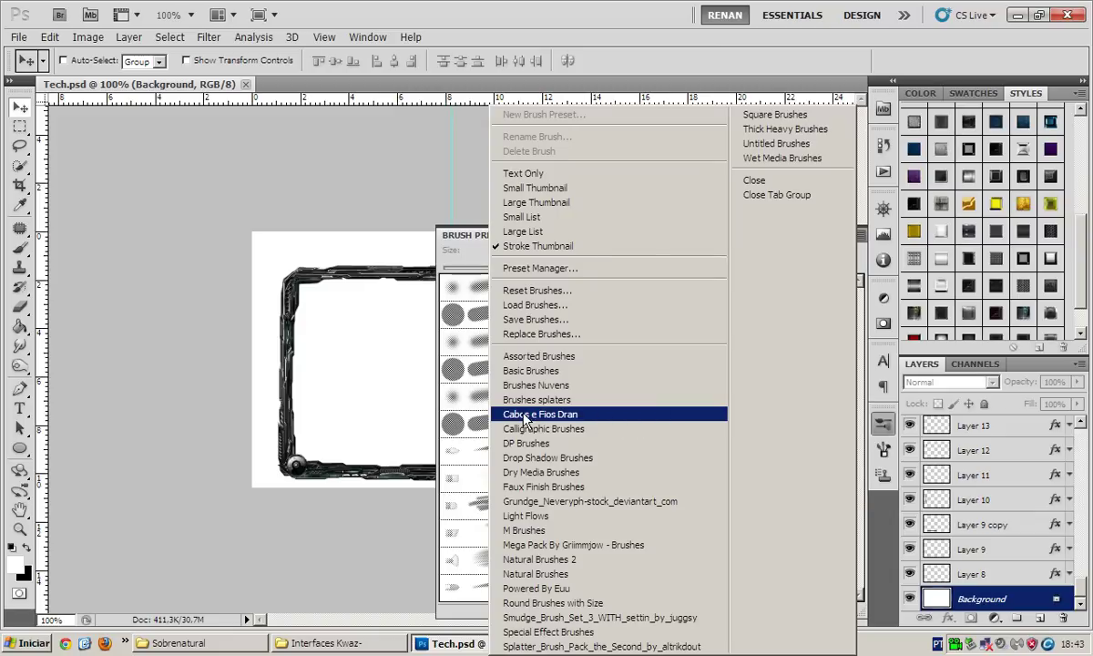
click(524, 418)
click(472, 251)
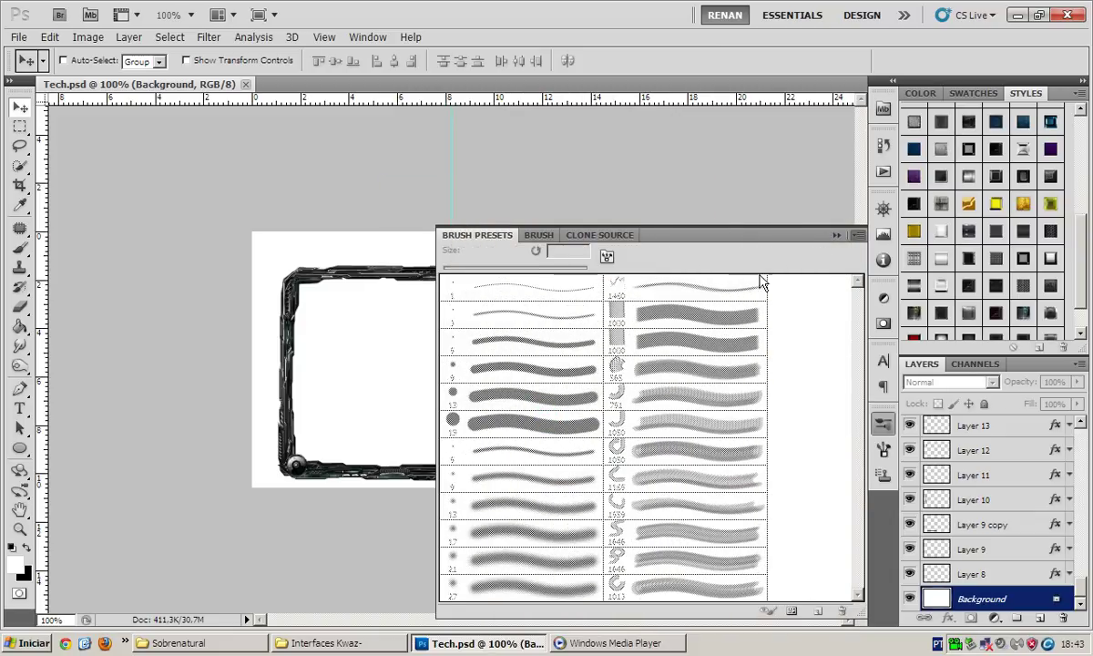
click(835, 235)
click(19, 247)
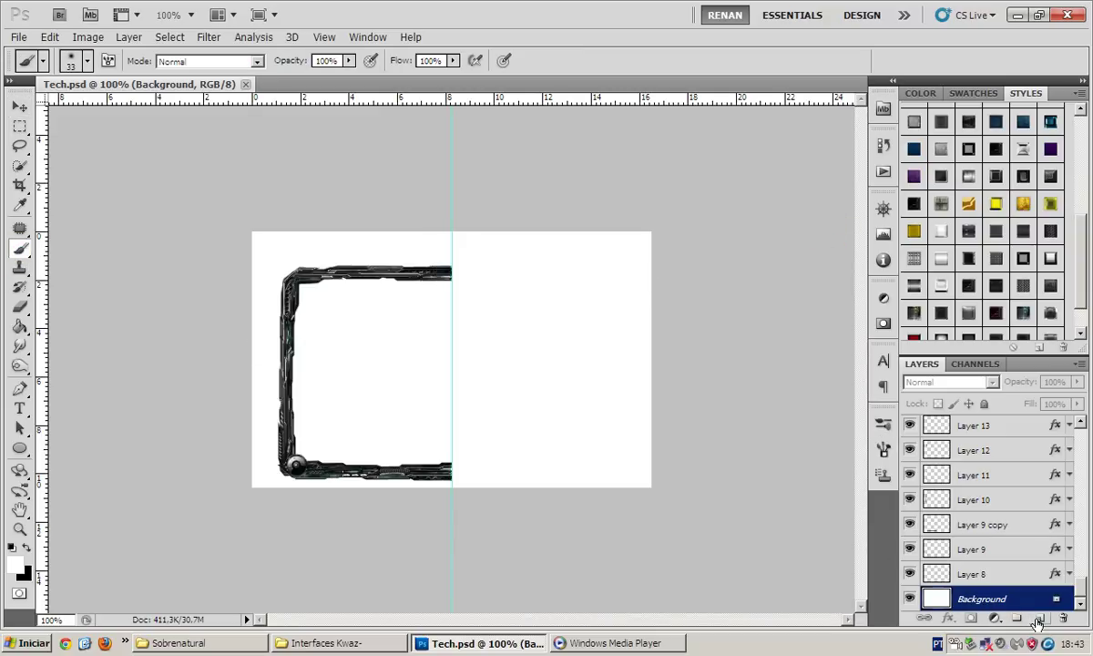
Add a new empty layer, undo it, and return to the full-canvas view
key(ctrl+plus)
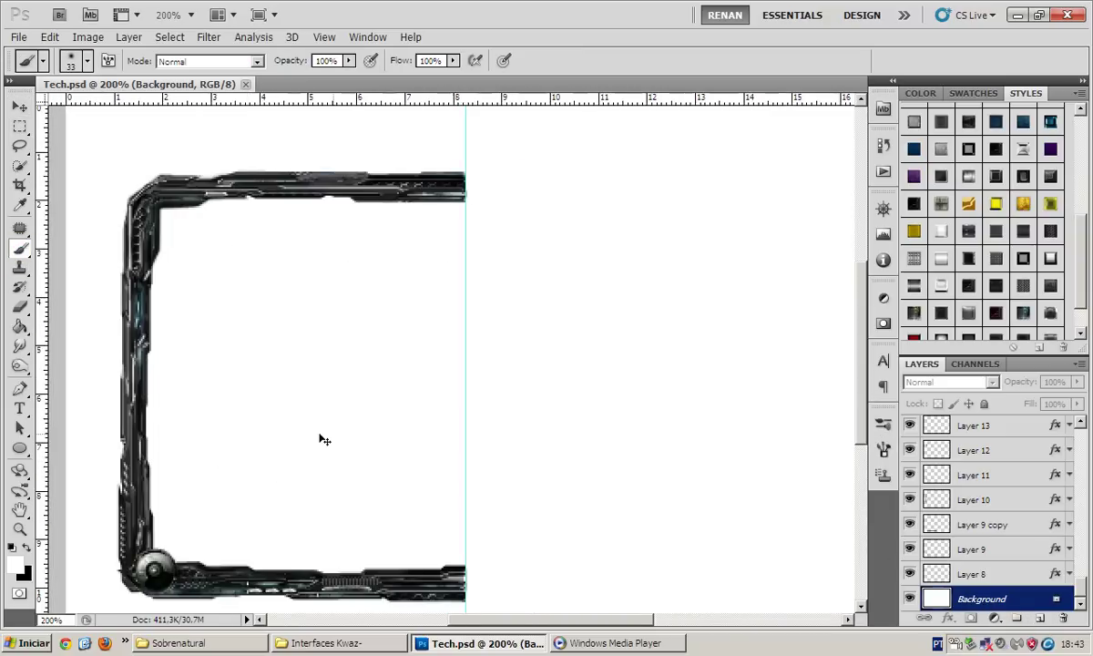
scroll(333, 439, left, 5)
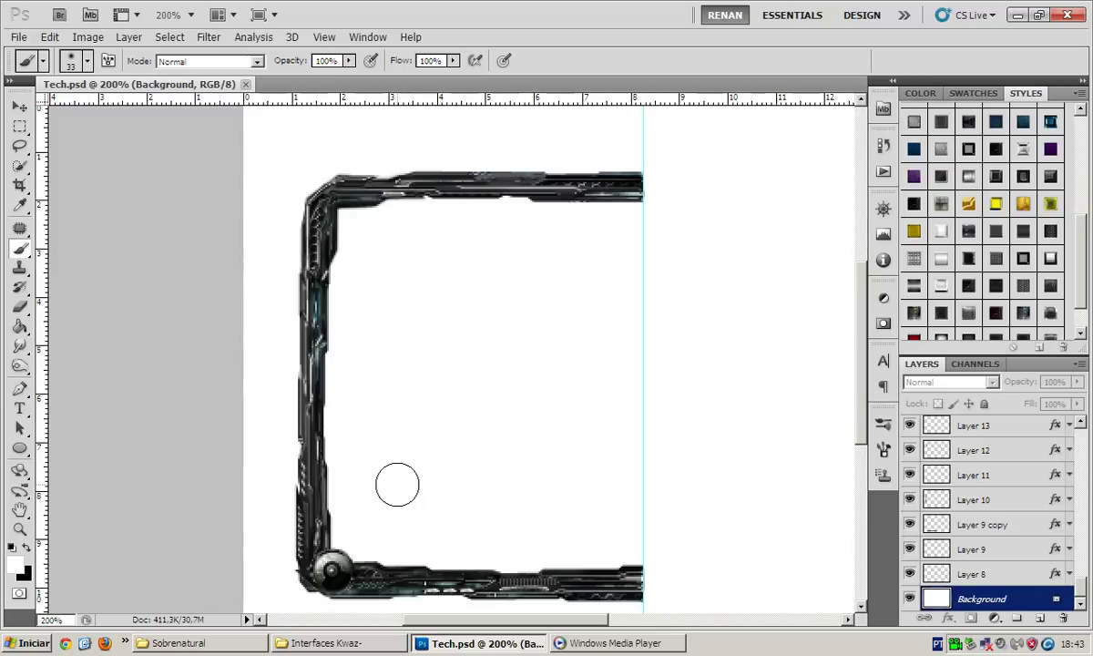
click(1038, 619)
scroll(208, 455, down, 1)
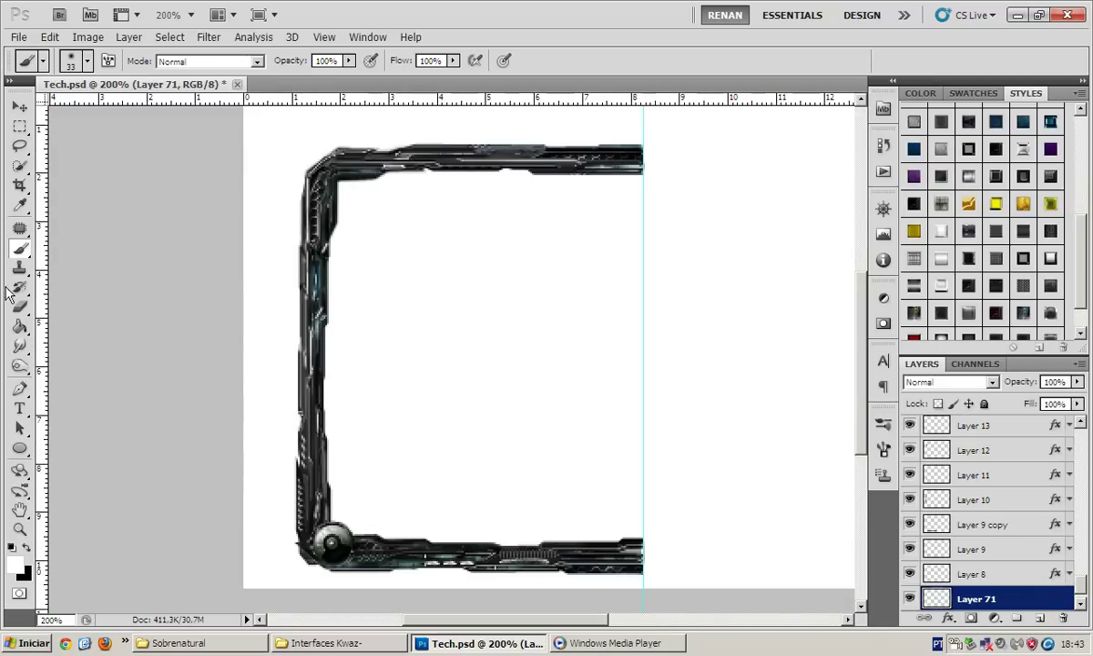
key(v)
key(ctrl+z)
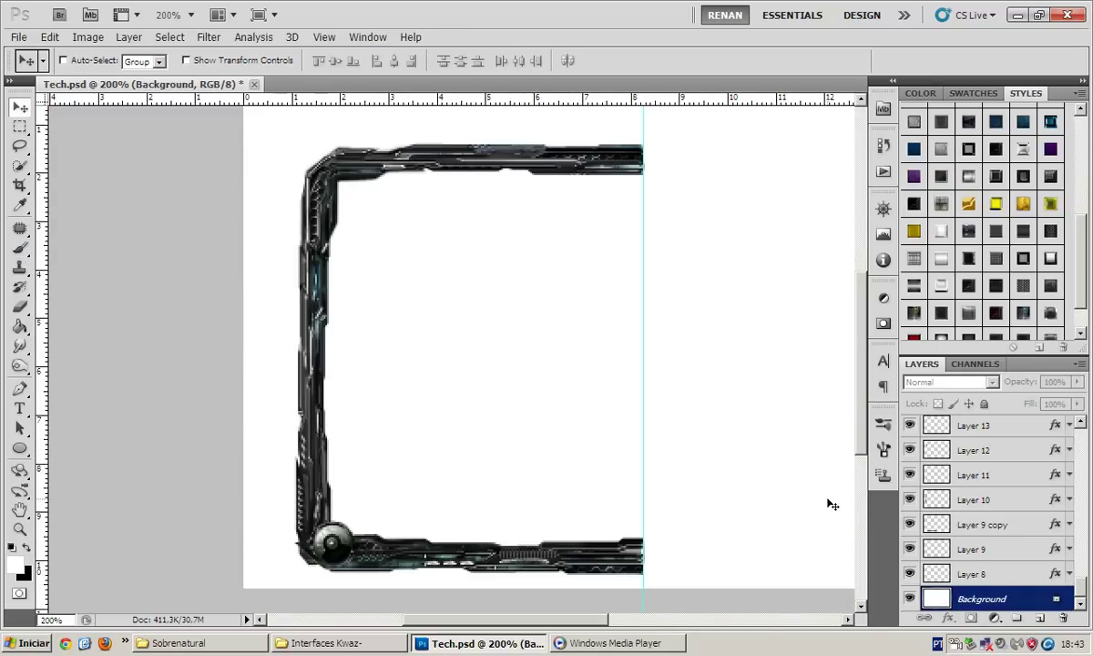
key(ctrl+1)
Stamp a merged copy of the visible frame layers and flip it horizontally
key(ctrl+alt+a)
key(ctrl+alt+e)
key(ctrl+t)
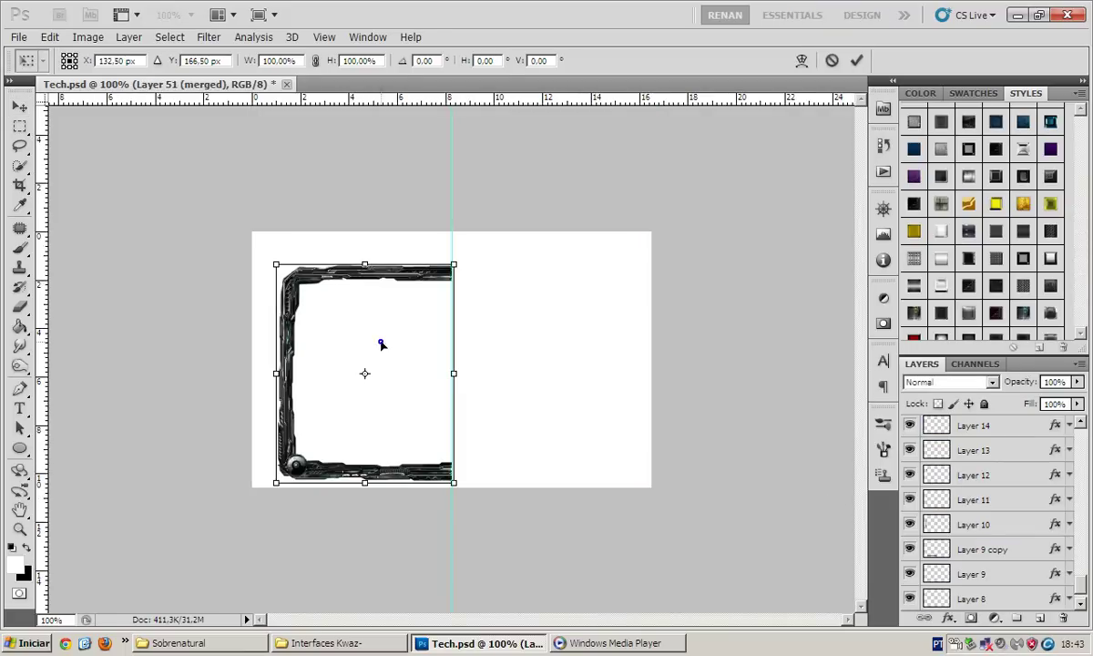
right_click(382, 345)
click(459, 533)
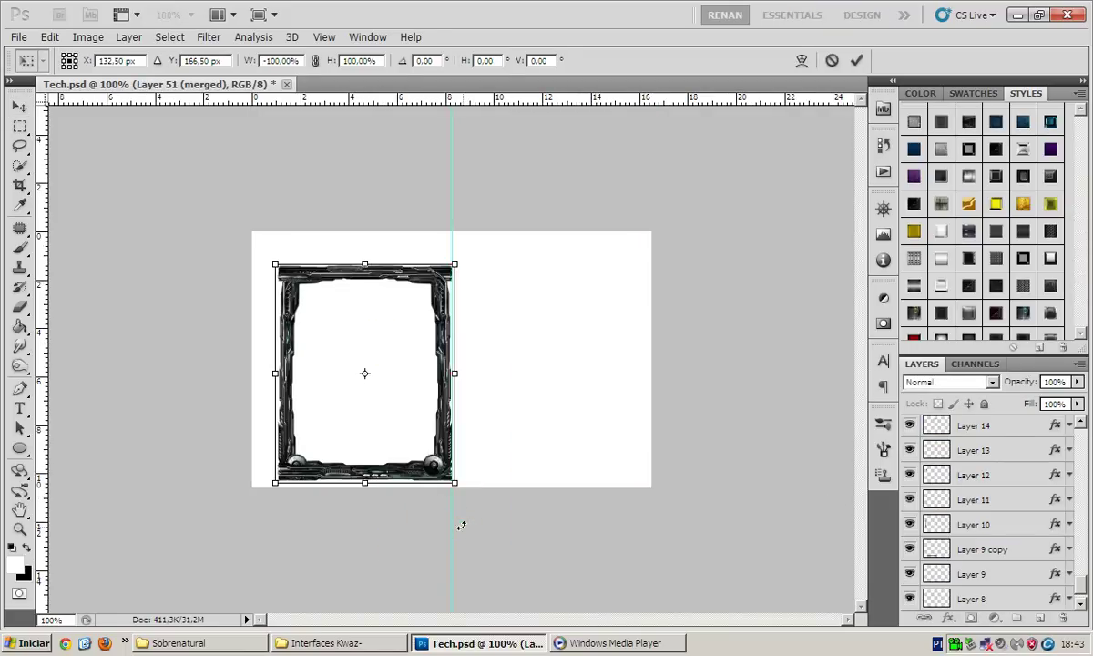
key(Return)
Nudge the mirrored copy right with guides hidden until both halves meet at the seam
key(shift+Right)
key(shift+Right)
key(shift+Right)
key(shift+Right)
key(shift+Right)
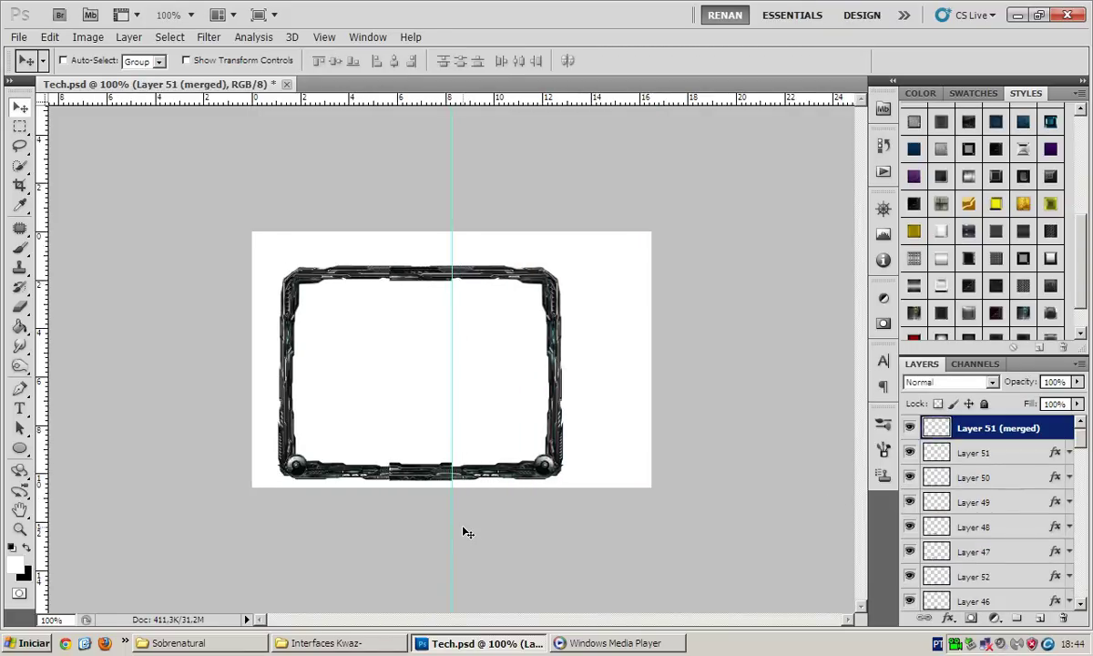
key(shift+Right)
key(shift+Right)
key(shift+Right)
key(ctrl+semicolon)
key(Left)
key(Left)
key(Left)
key(Left)
key(Left)
key(Left)
key(Left)
key(Left)
key(Left)
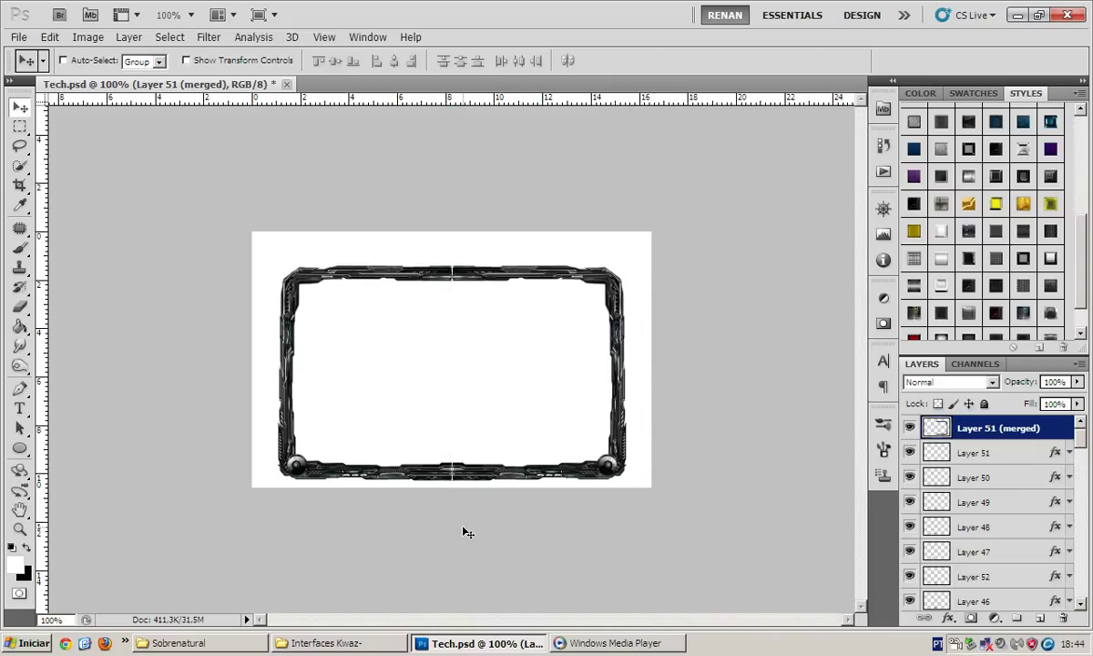
key(Left)
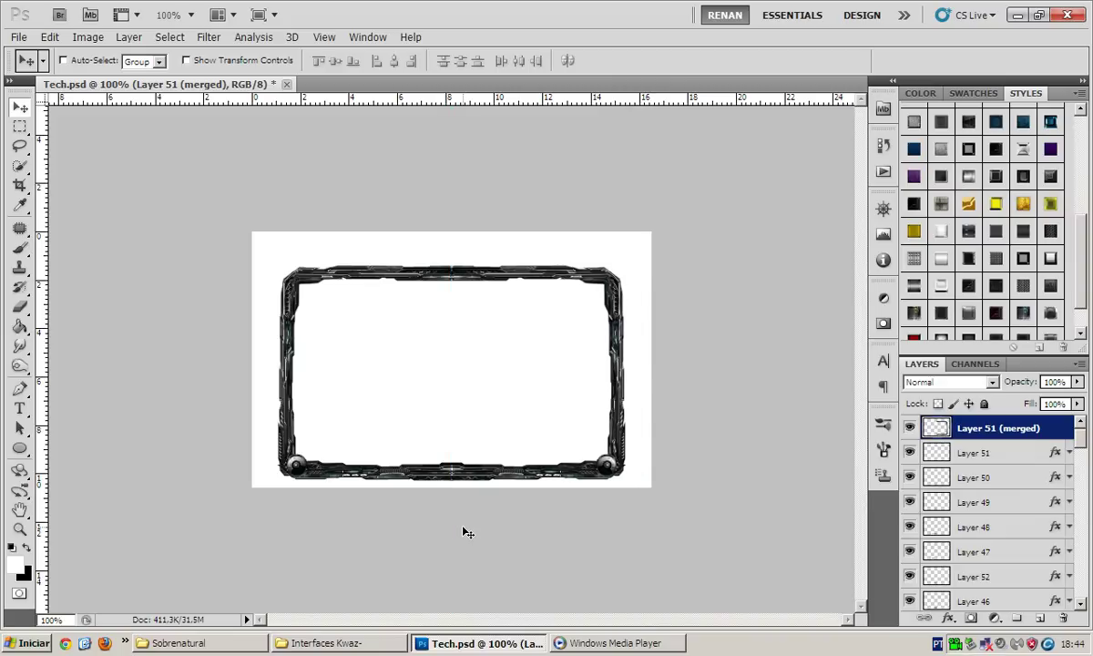
Draw a thin black vertical rectangle over the bottom border's centre seam
key(ctrl+plus)
key(ctrl+plus)
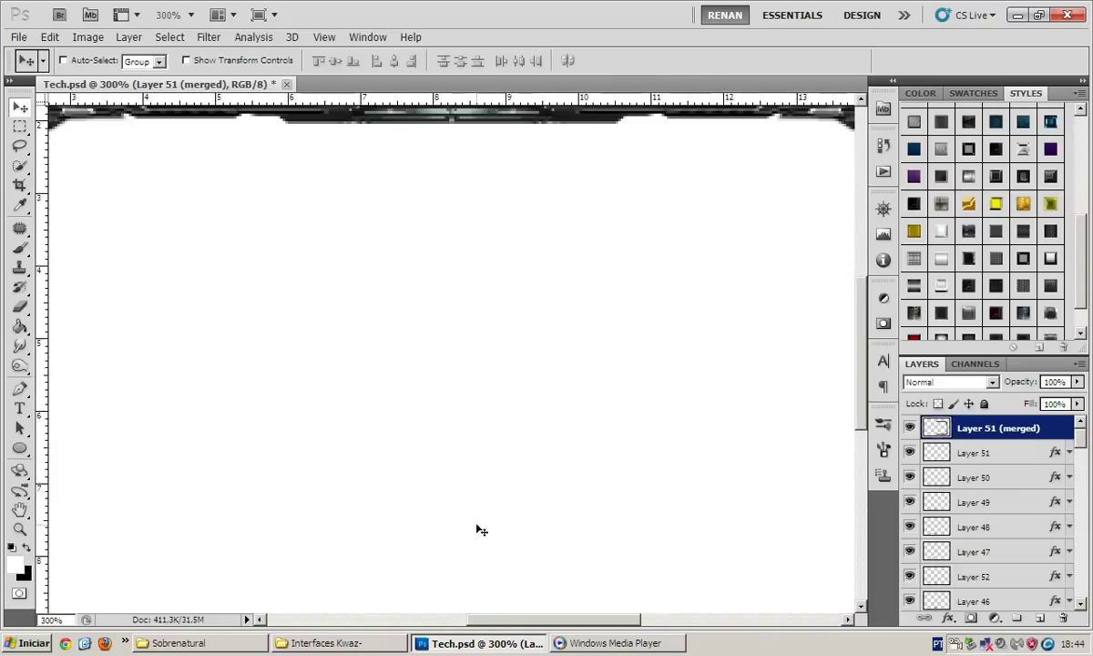
scroll(476, 527, down, 5)
scroll(426, 537, right, 2)
key(ctrl+plus)
key(ctrl+plus)
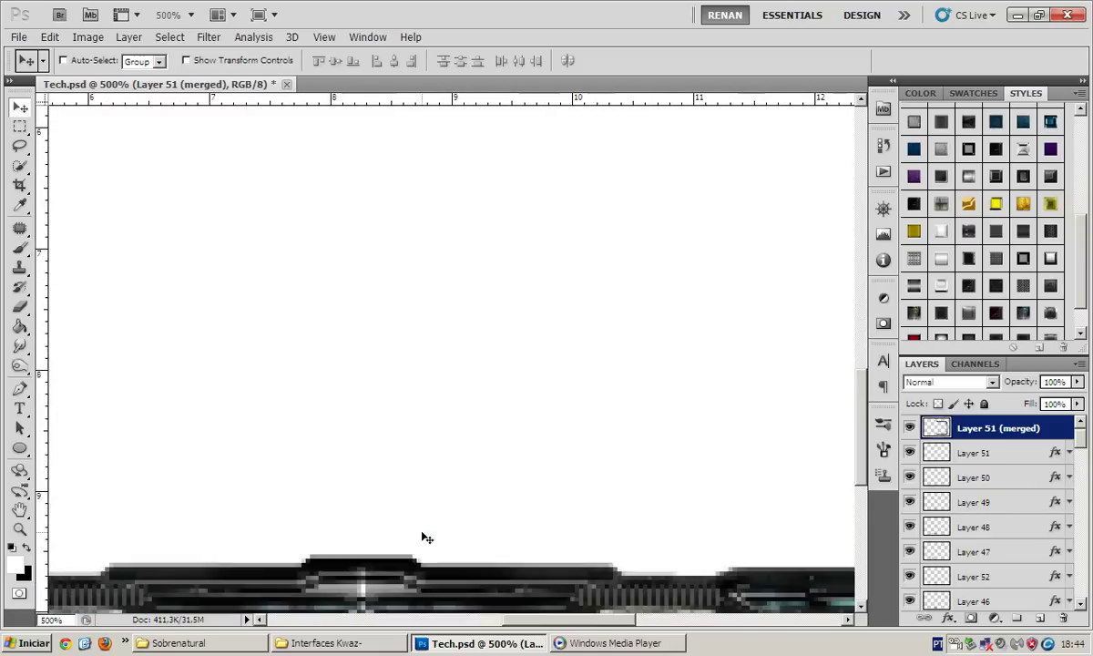
scroll(268, 446, down, 3)
scroll(48, 446, left, 2)
click(20, 447)
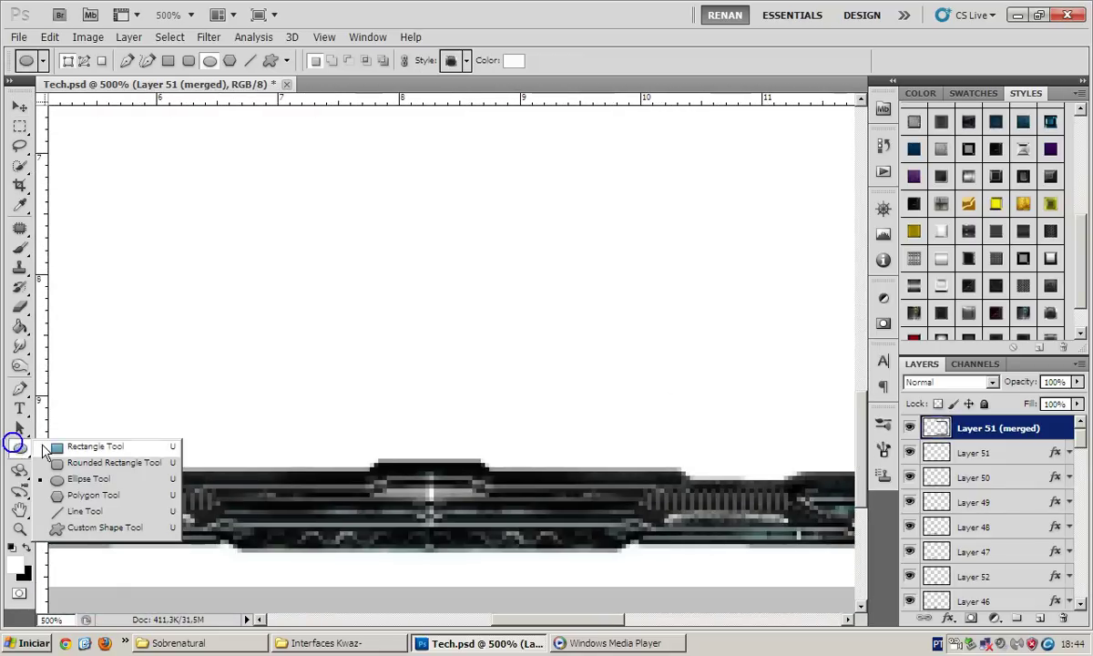
click(11, 544)
drag(425, 465, 434, 546)
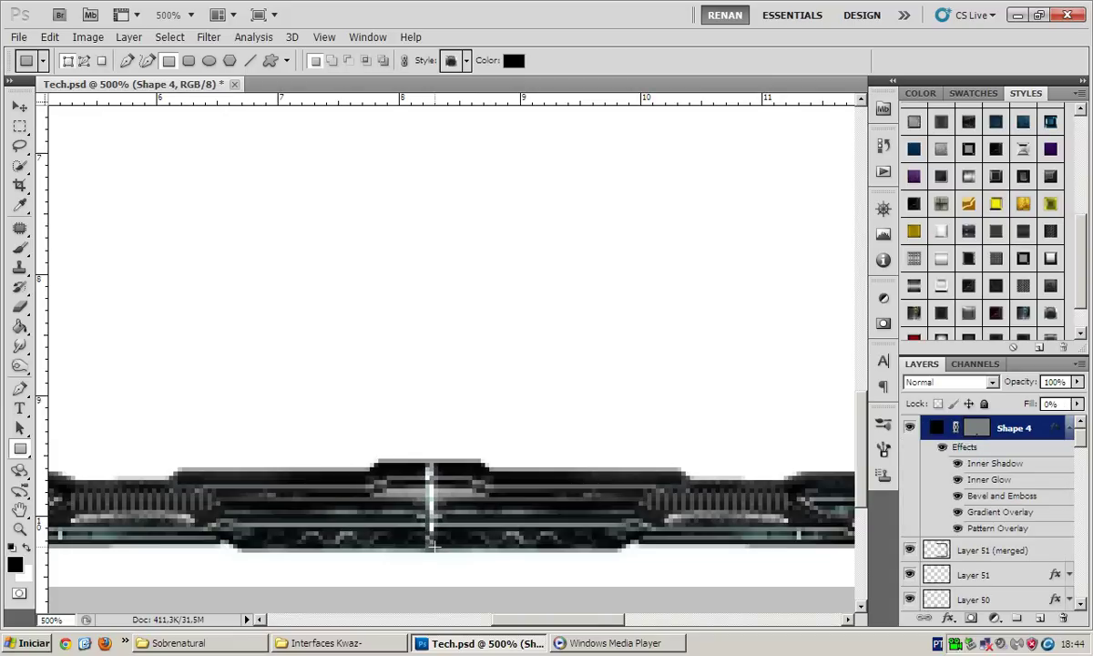
Try several Styles presets on the Shape 4 bar, settle on a dark one, and zoom back out
key(v)
click(1071, 430)
scroll(969, 301, down, 1)
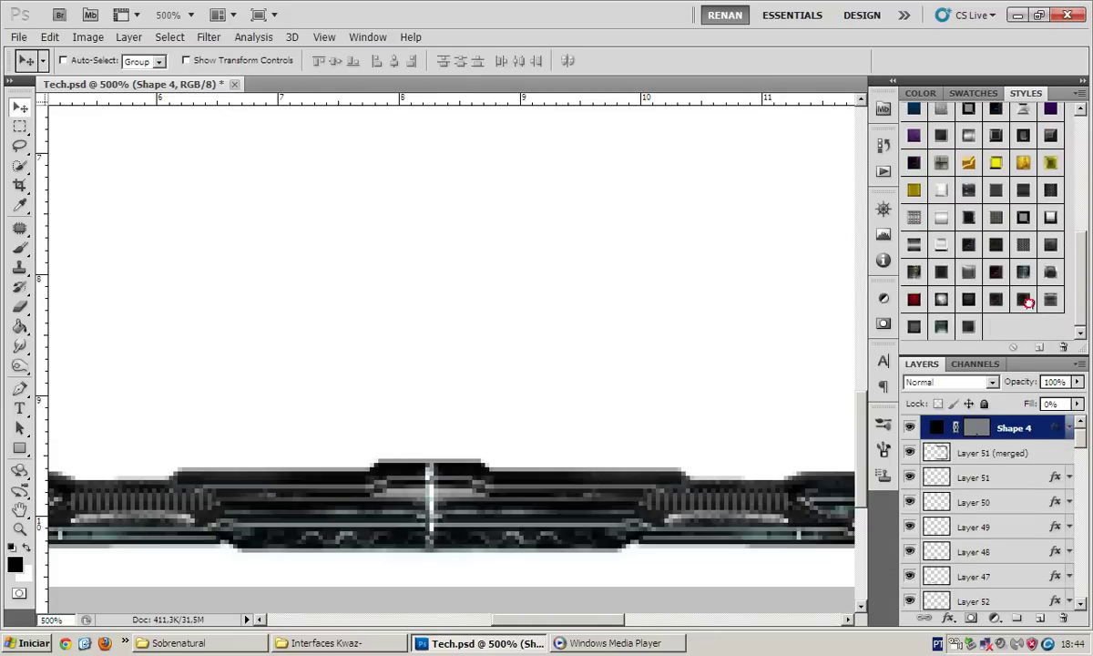
click(969, 299)
click(968, 271)
click(940, 244)
click(918, 270)
click(941, 324)
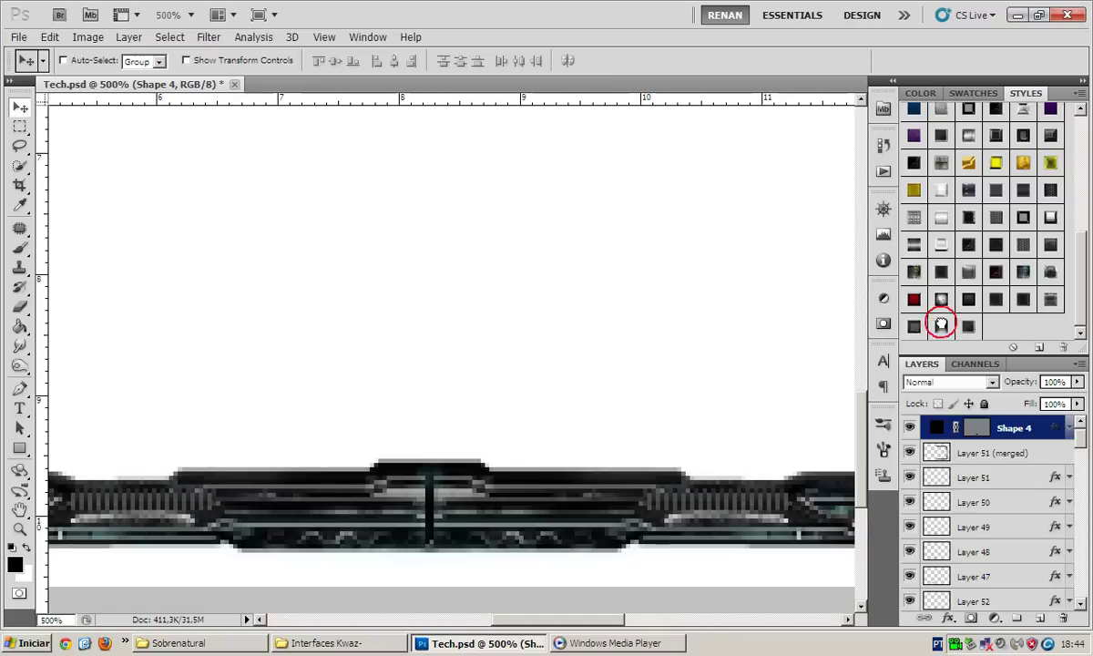
click(916, 326)
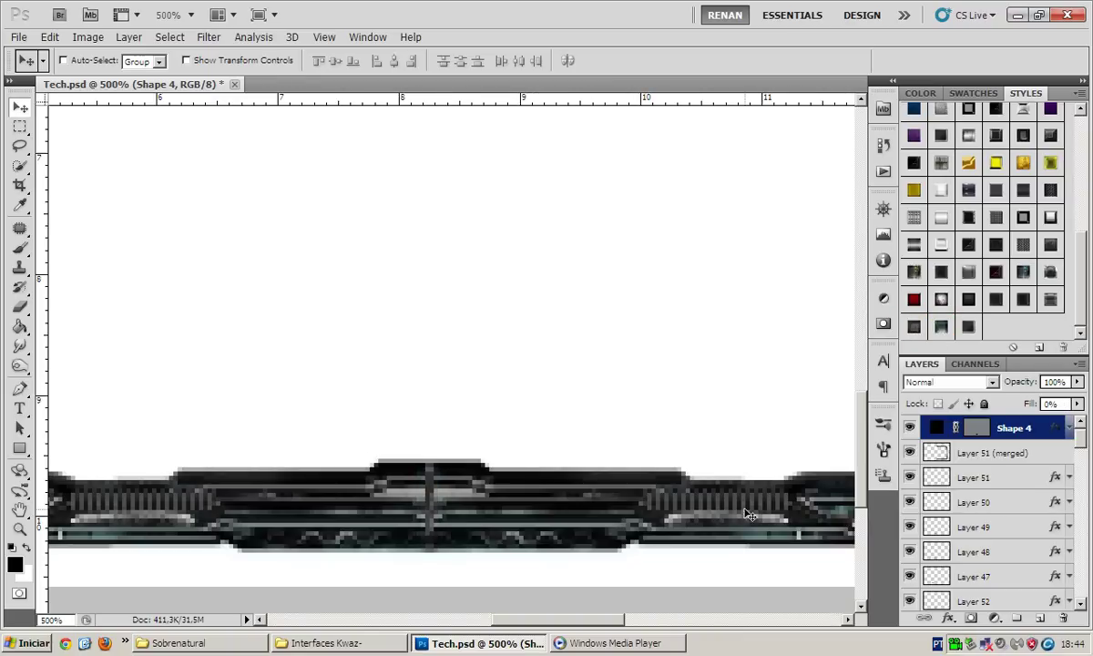
key(ctrl+minus)
key(ctrl+minus)
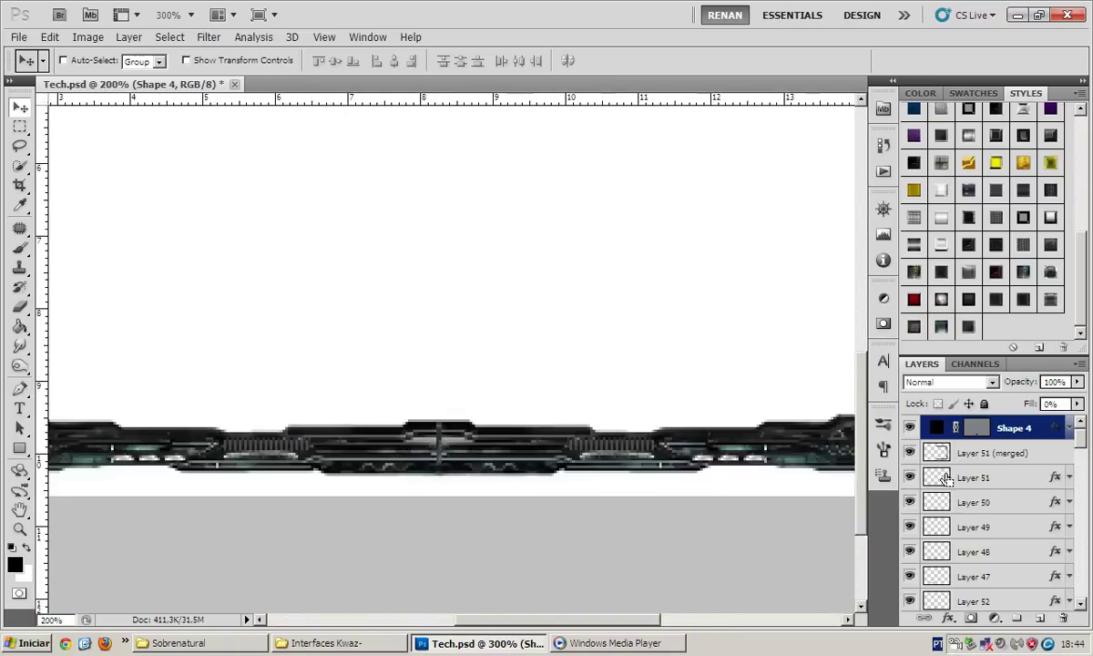
key(ctrl+minus)
key(ctrl+minus)
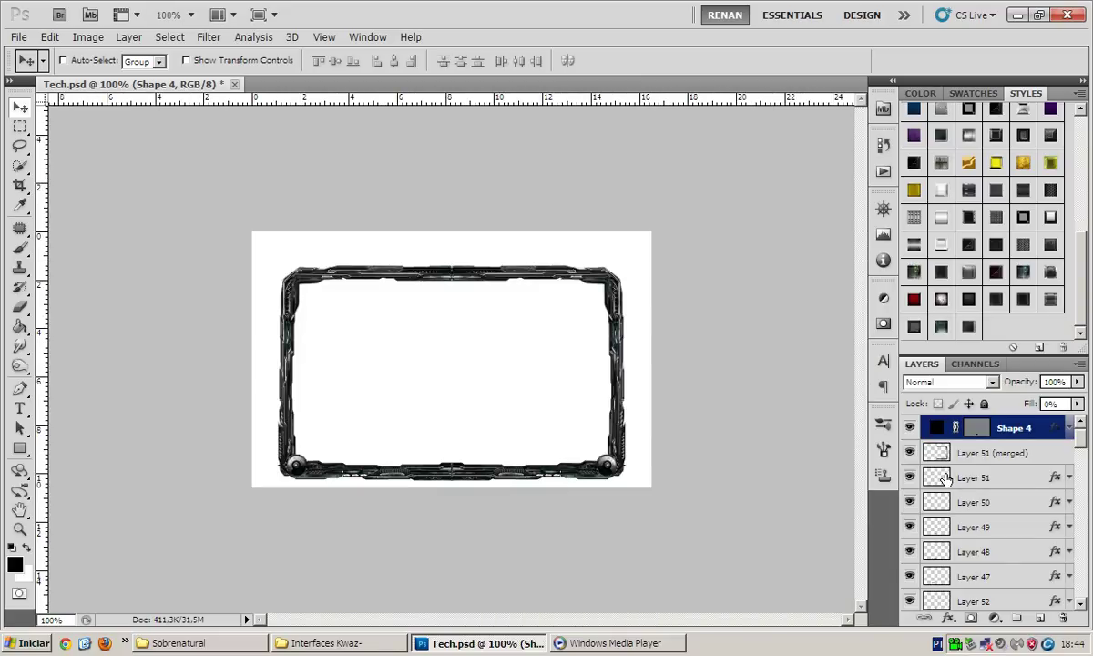
Add a new empty layer just above the Background layer
scroll(1005, 461, down, 3)
scroll(995, 495, down, 3)
scroll(995, 518, down, 3)
scroll(1007, 572, down, 3)
scroll(1004, 589, down, 3)
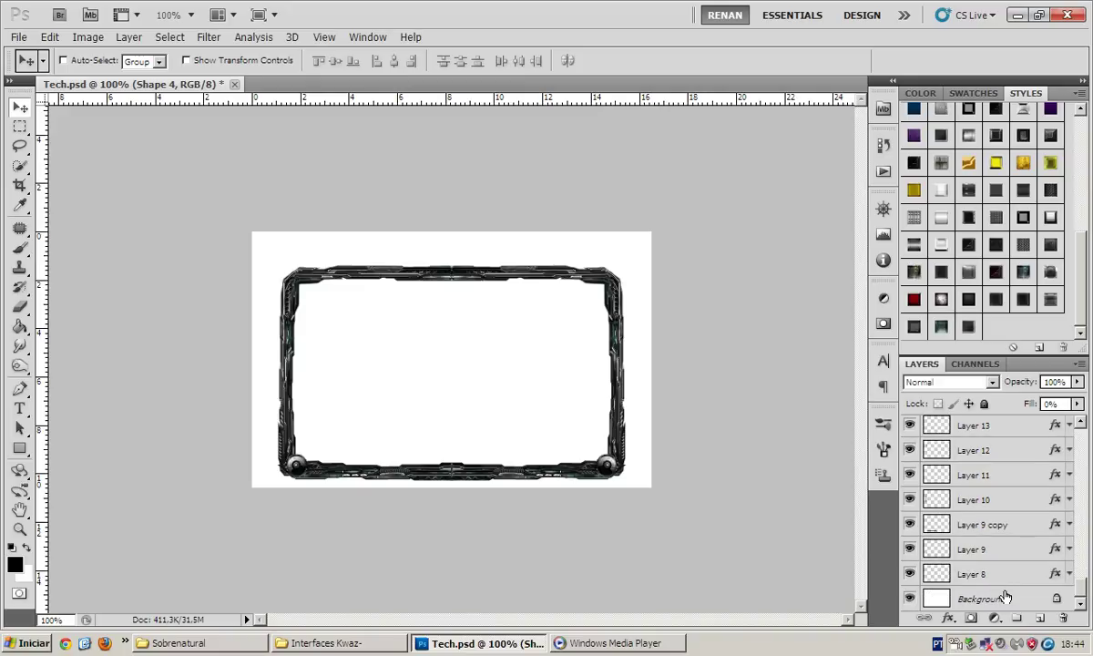
click(1006, 597)
click(1039, 617)
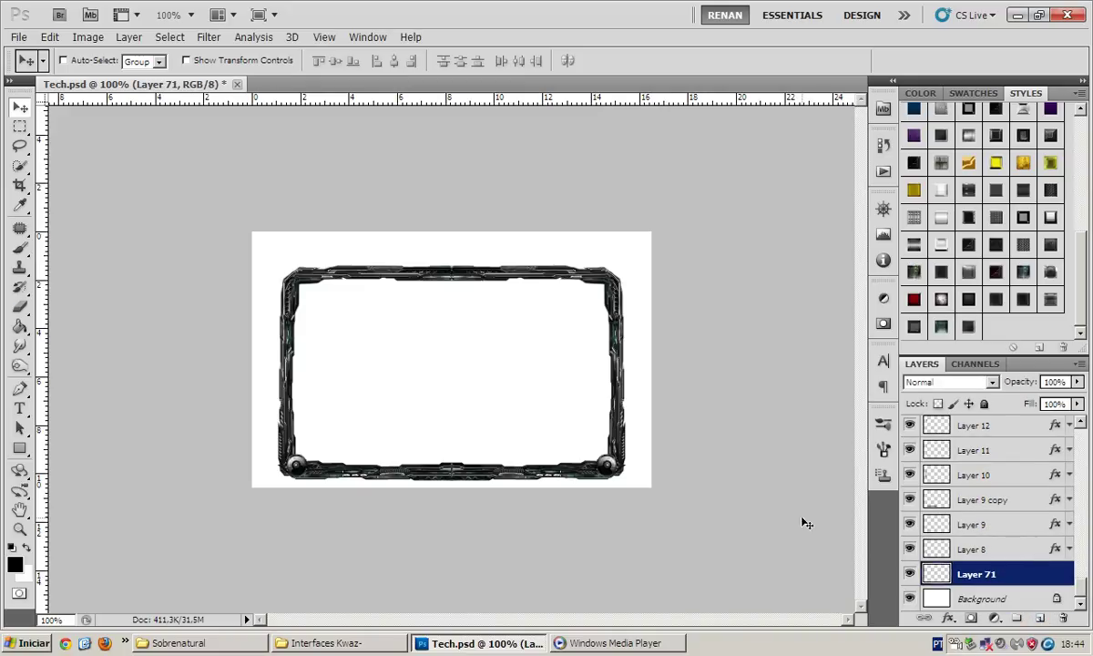
Stamp a cable shape on the canvas with the 60 px cable brush
click(19, 246)
right_click(424, 388)
scroll(510, 510, down, 3)
scroll(547, 519, down, 2)
scroll(551, 528, down, 2)
scroll(542, 536, down, 2)
scroll(535, 543, down, 2)
click(504, 530)
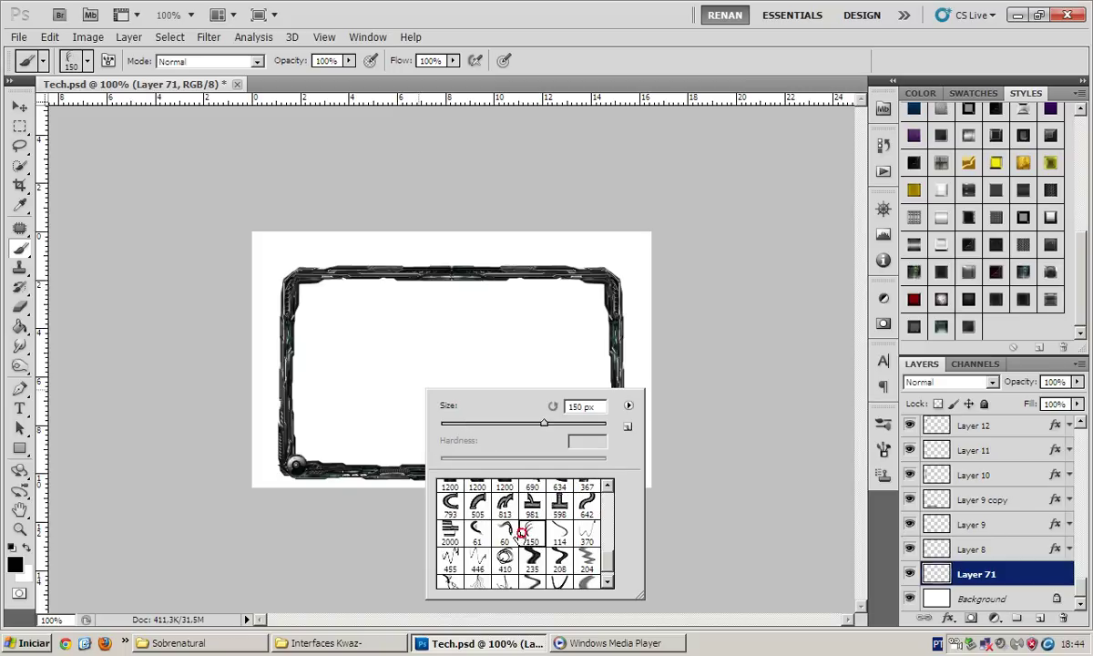
click(366, 417)
Move the cable stamp to the frame's bottom-left corner and delete the stray duplicate
key(v)
drag(365, 414, 312, 460)
key(b)
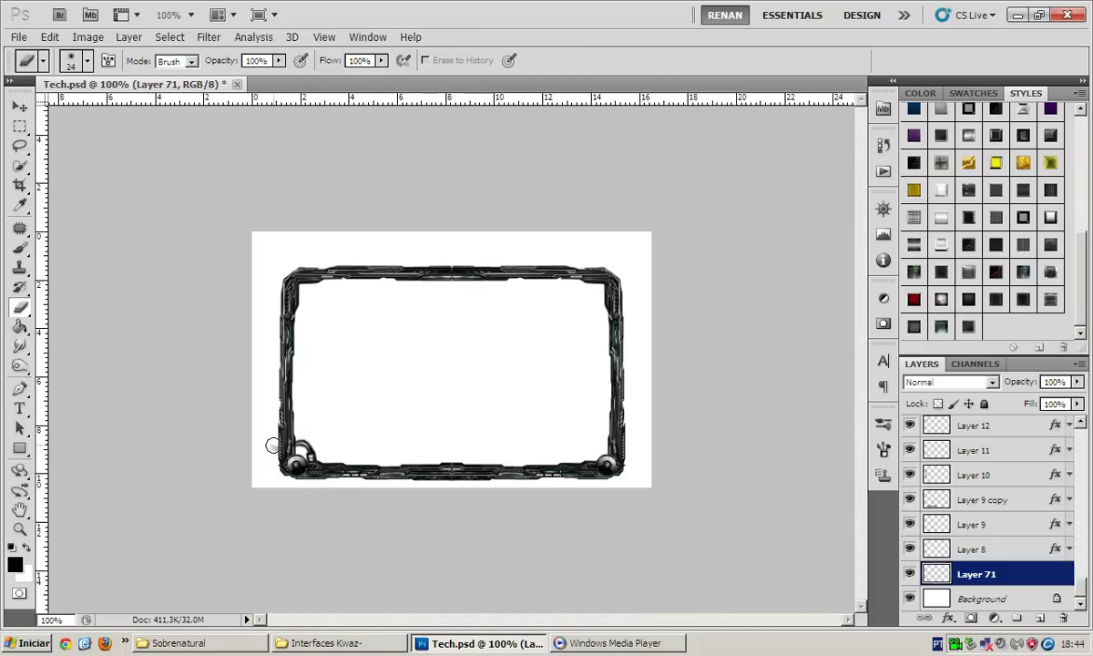
key(v)
drag(317, 468, 327, 474)
key(Delete)
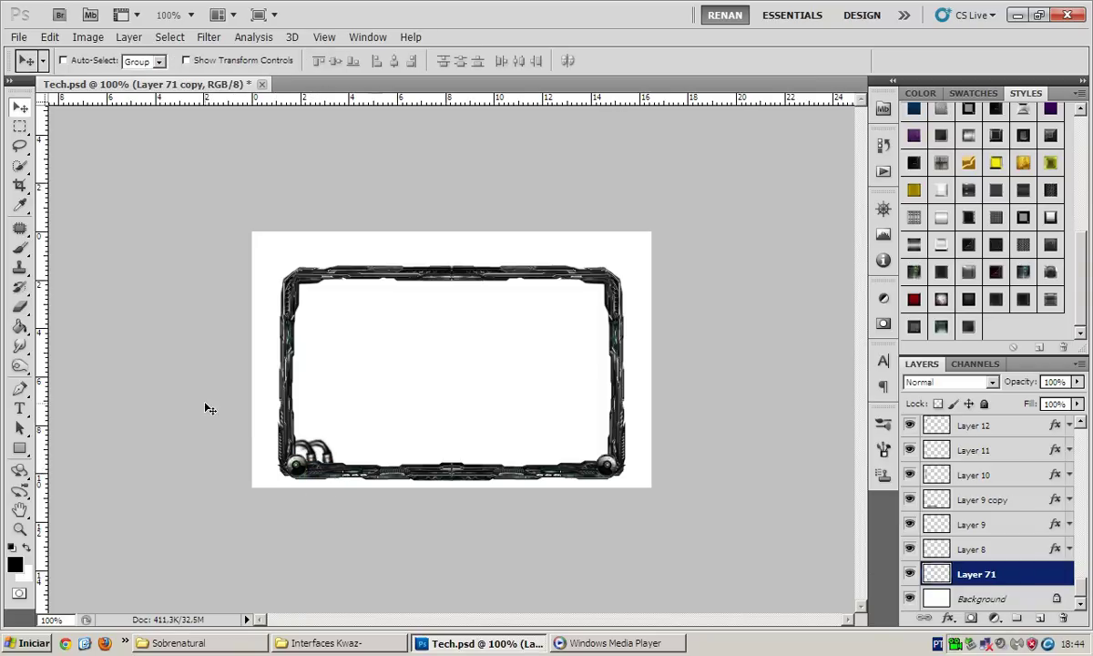
Stamp a C-shaped cable inside the frame's left side with the 150 px cable brush
key(b)
right_click(407, 365)
scroll(527, 492, down, 1)
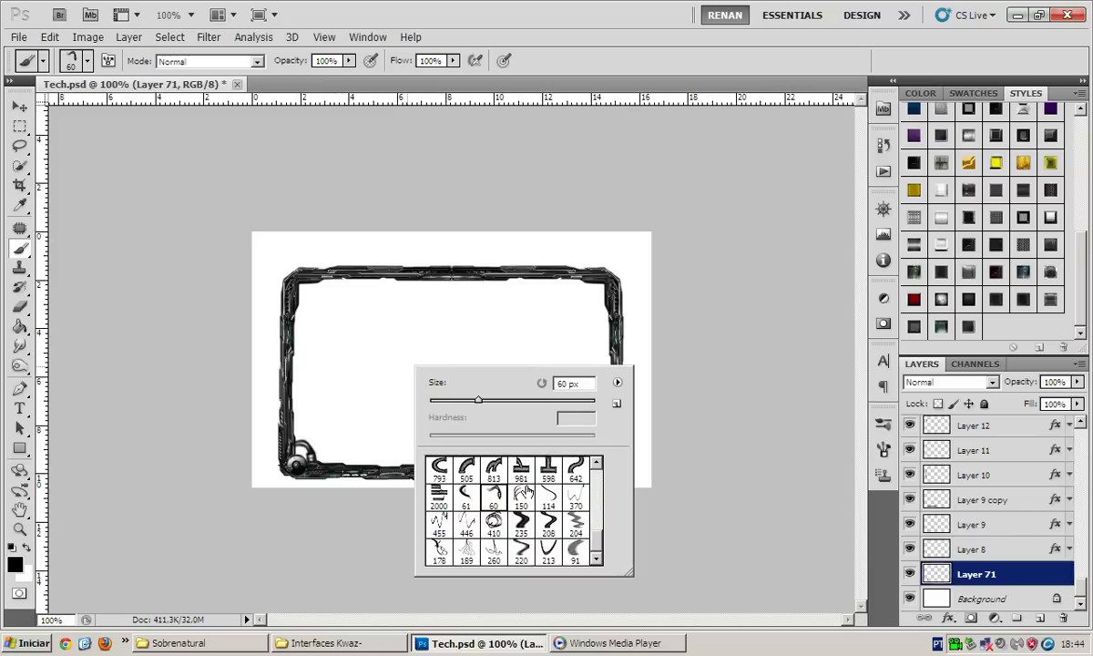
click(520, 494)
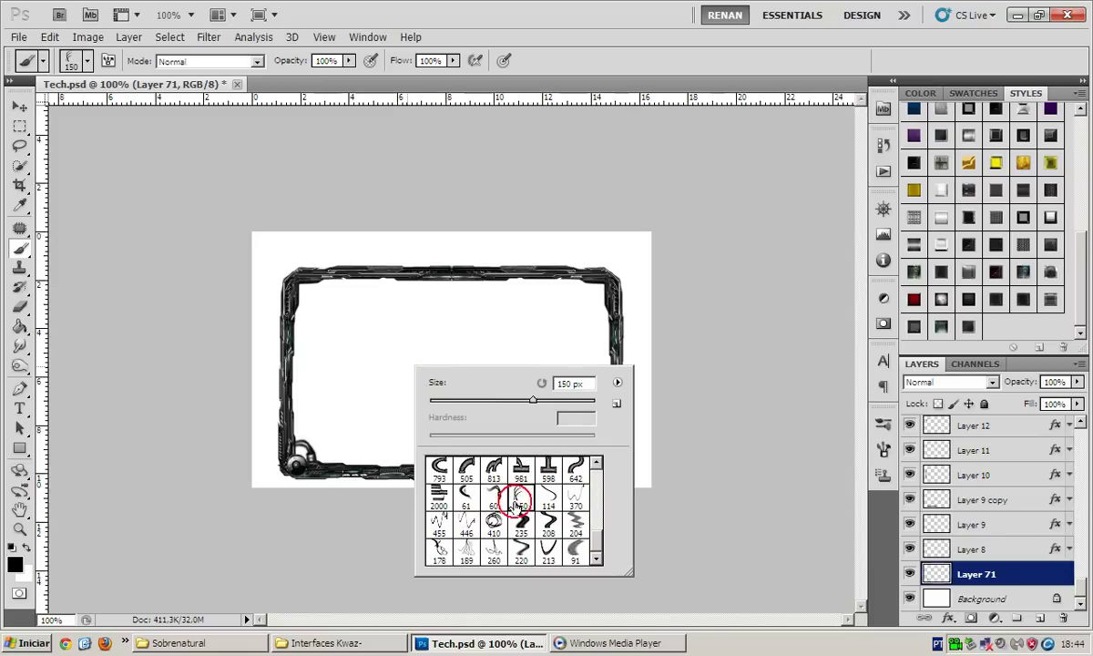
scroll(455, 507, up, 2)
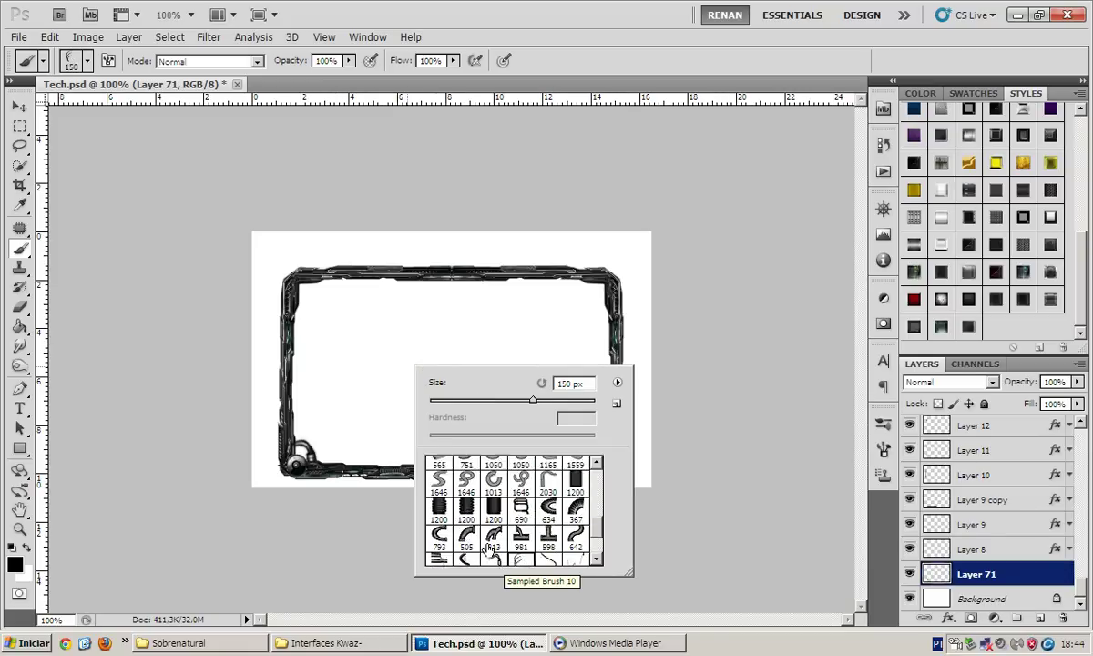
scroll(456, 507, down, 2)
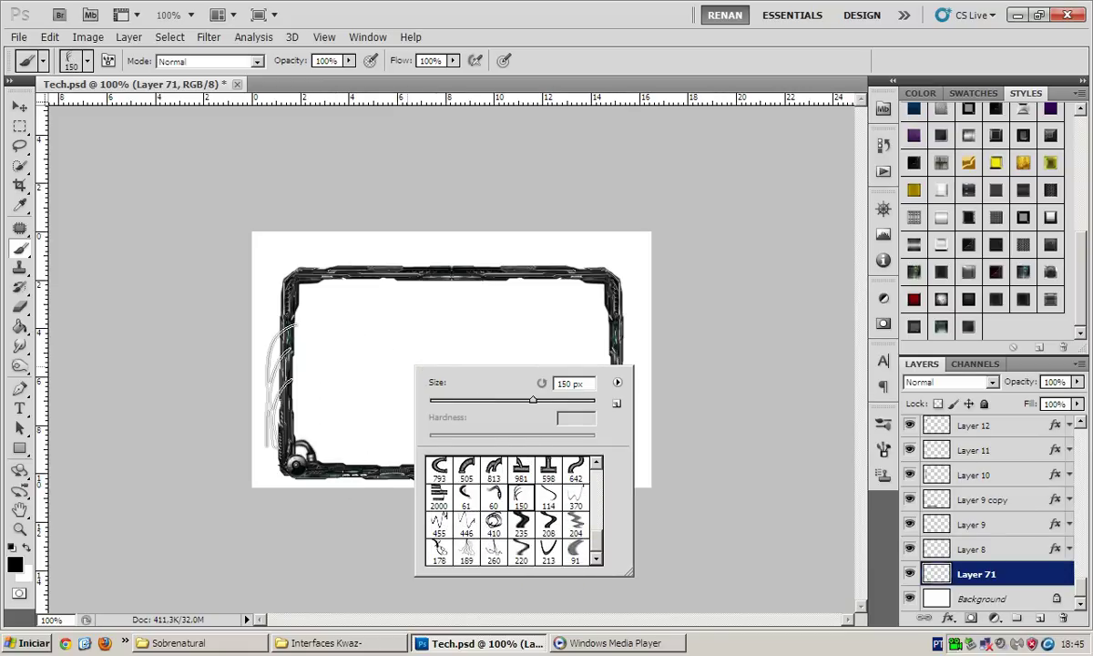
click(439, 466)
click(360, 390)
Rotate the C-shaped cable stamp 90° clockwise and move it to the frame's bottom-left corner
key(v)
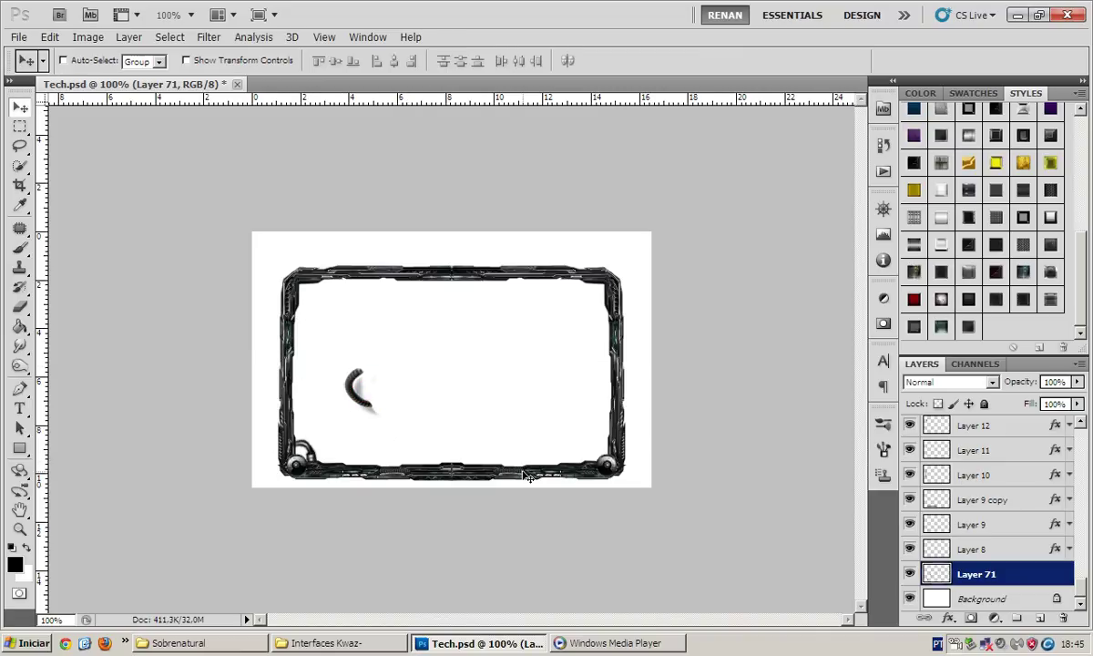
click(19, 127)
drag(320, 347, 403, 432)
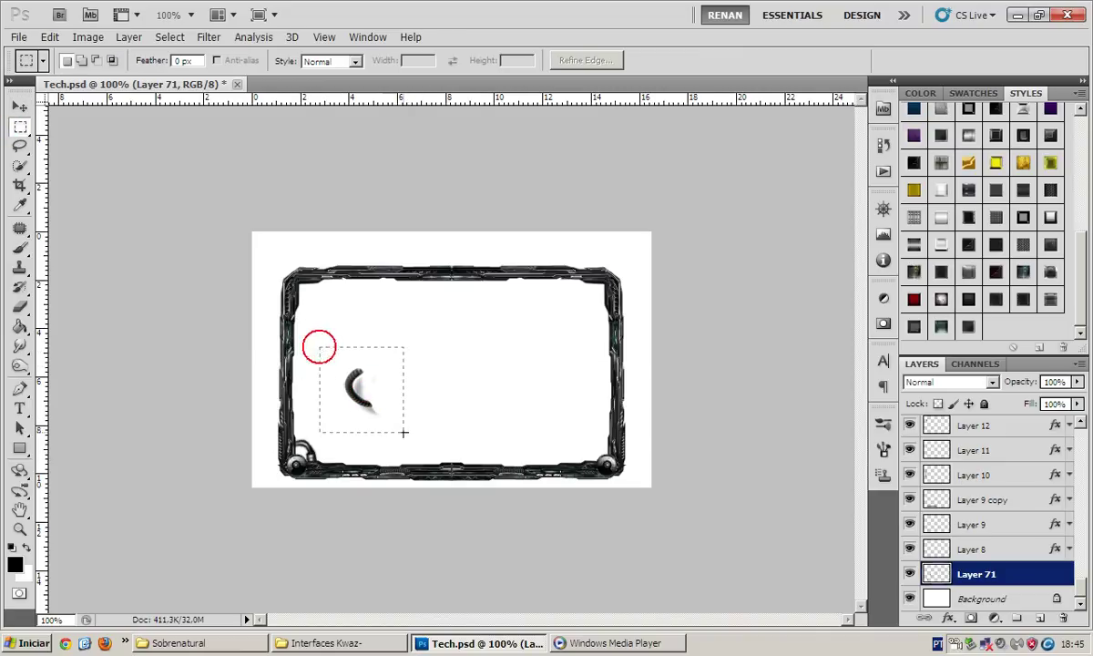
key(v)
key(ctrl+d)
drag(364, 390, 369, 415)
key(ctrl+t)
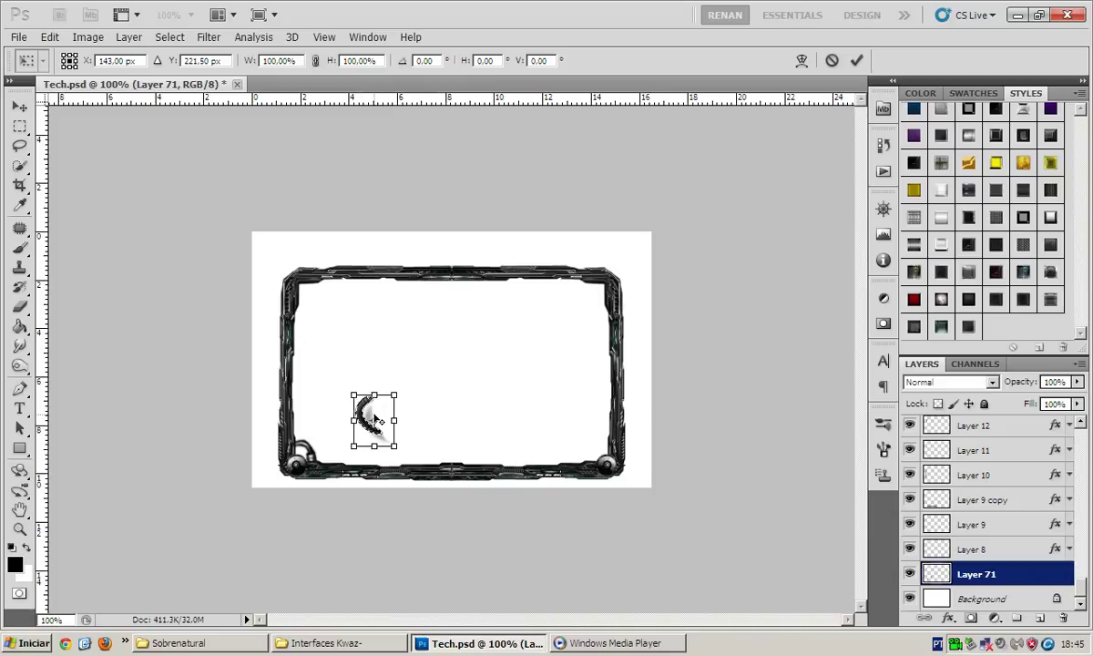
right_click(376, 416)
click(426, 570)
drag(383, 430, 336, 480)
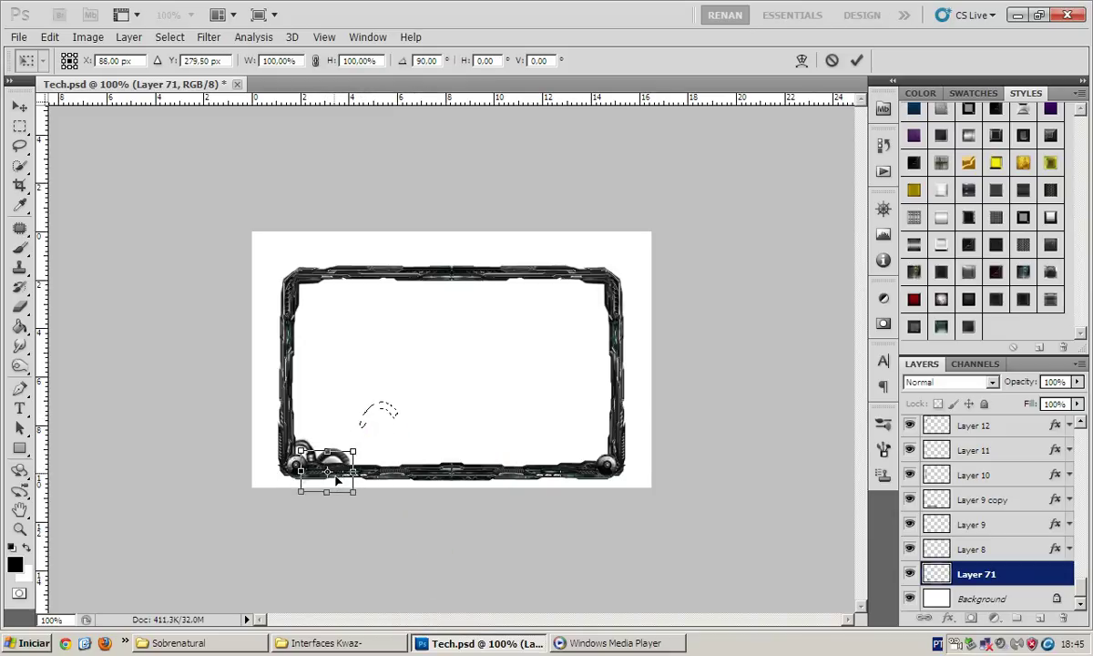
key(Return)
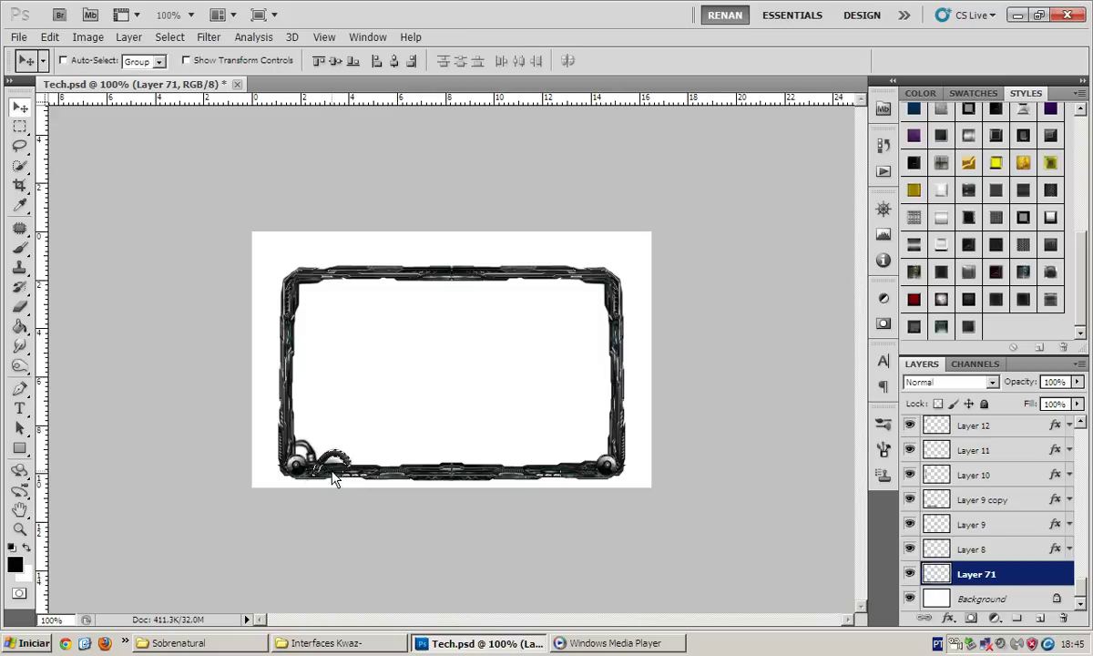
Undo an accidental paste, erase part of the cable, and nudge it down
key(ctrl+v)
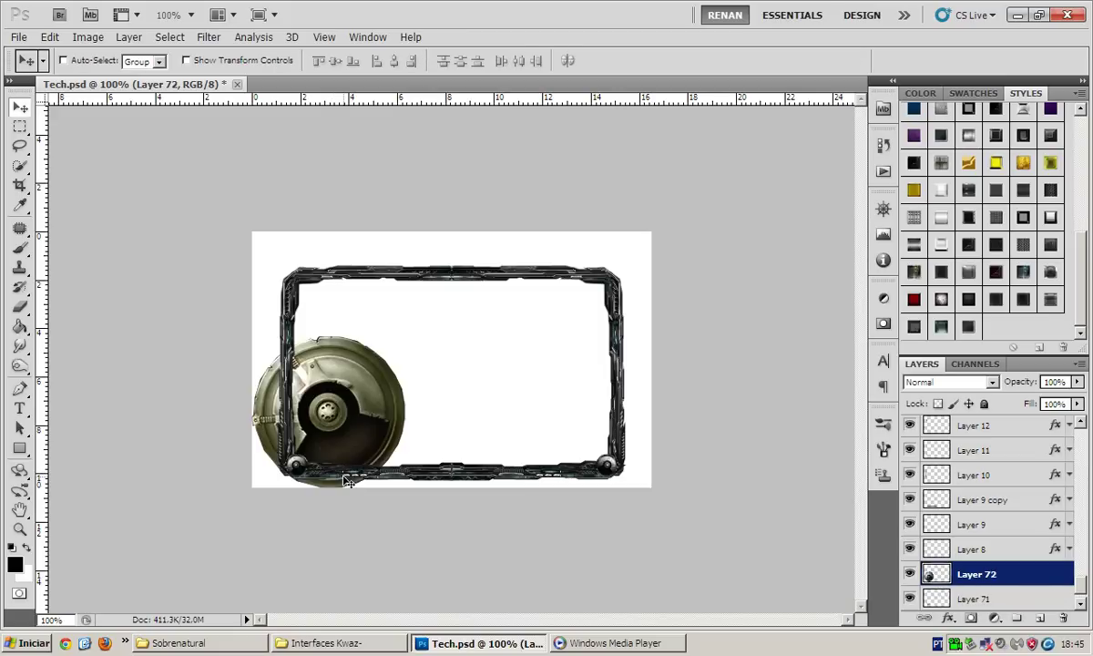
key(ctrl+z)
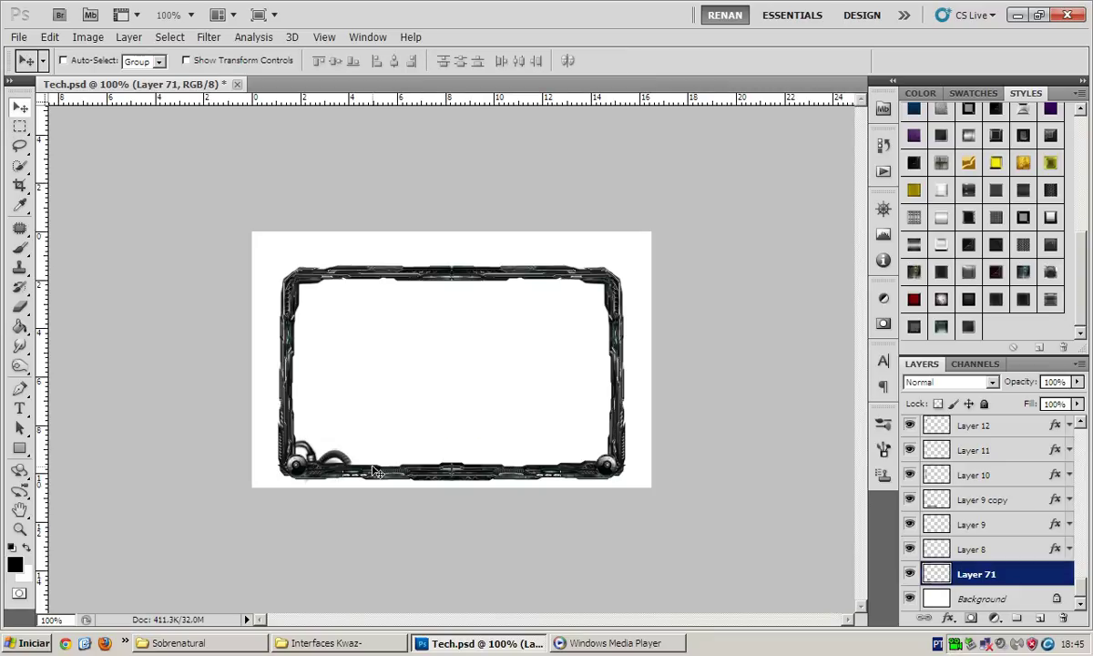
key(e)
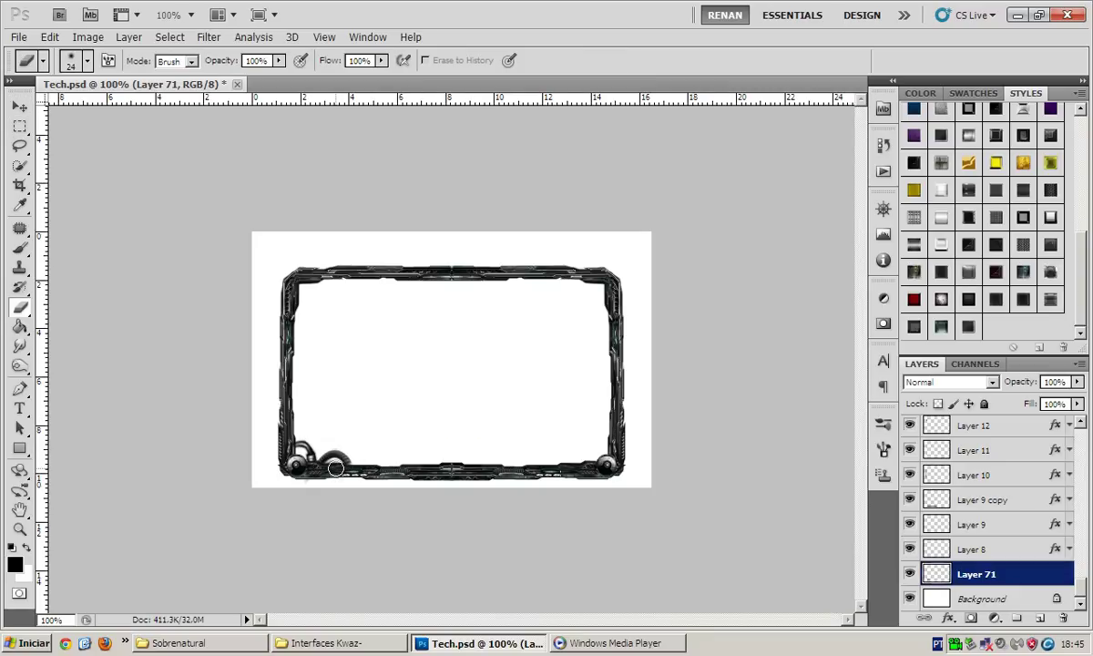
click(334, 467)
key(v)
key(Down)
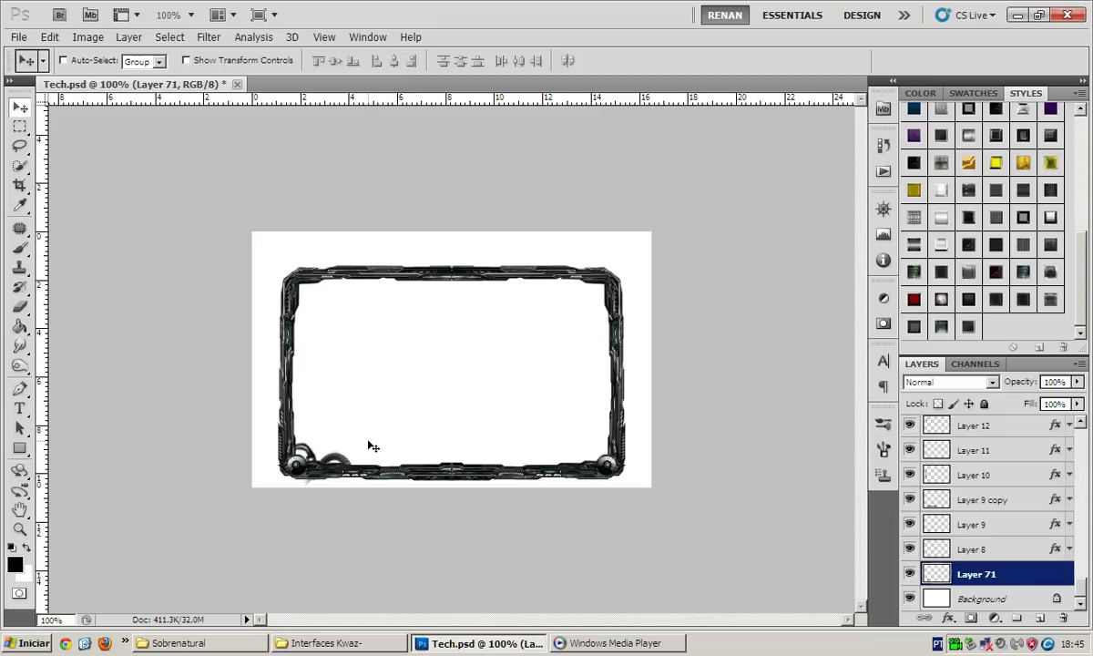
Duplicate the cable, shift the copy along the bottom edge, and merge it into Layer 71
key(ctrl+j)
key(shift+Right)
key(shift+Right)
key(shift+Right)
key(shift+Right)
key(shift+Right)
key(Down)
key(e)
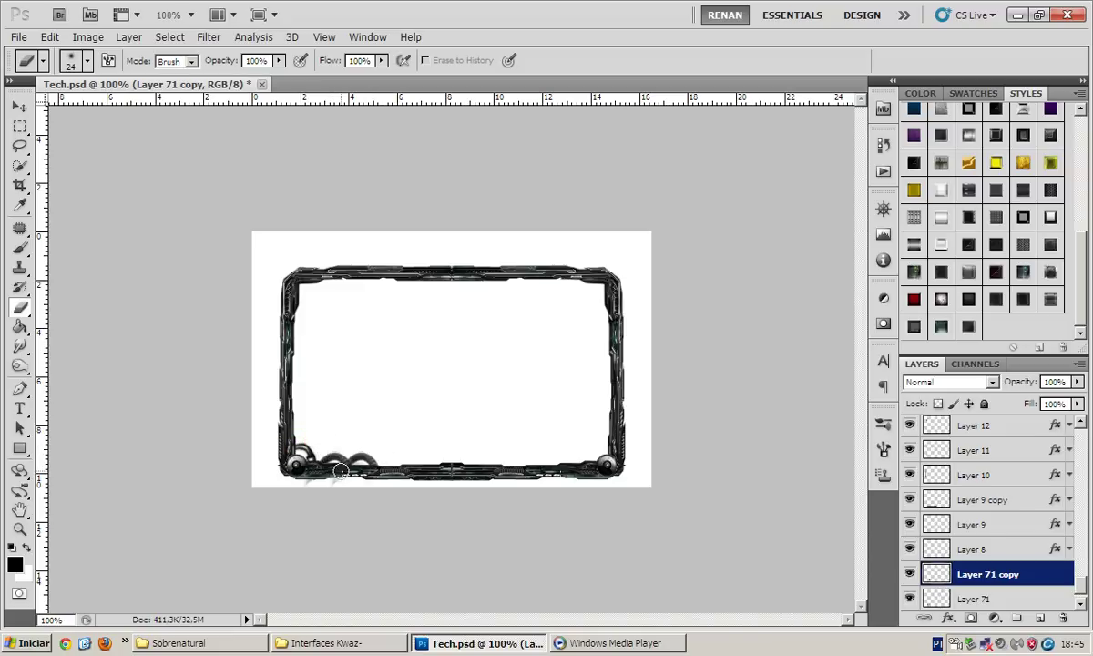
key(v)
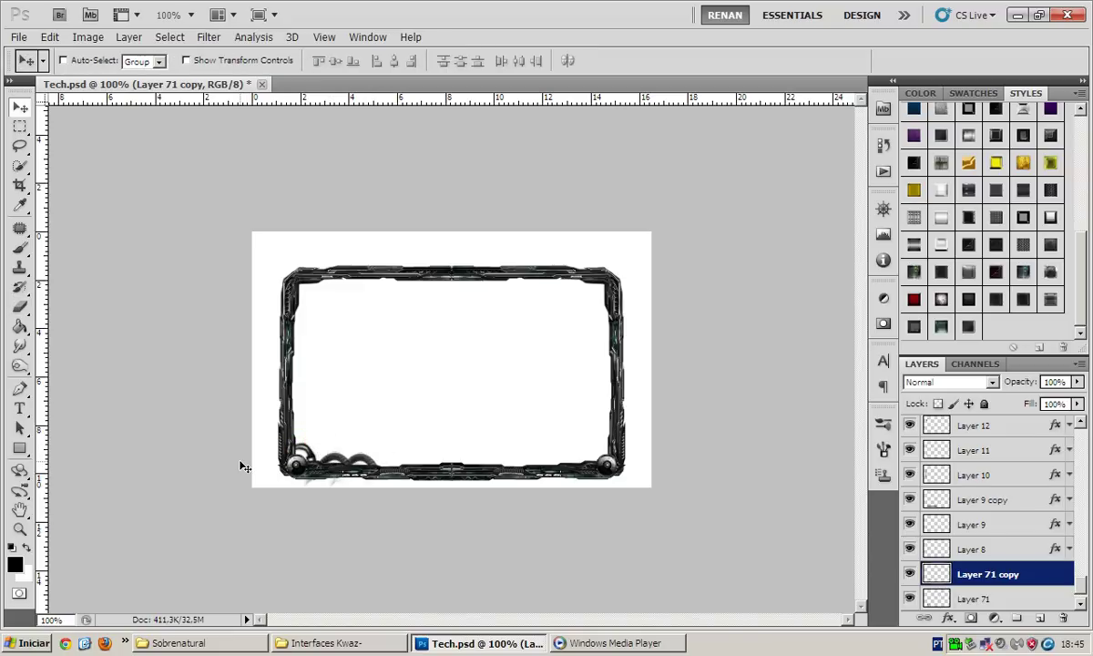
key(ctrl+e)
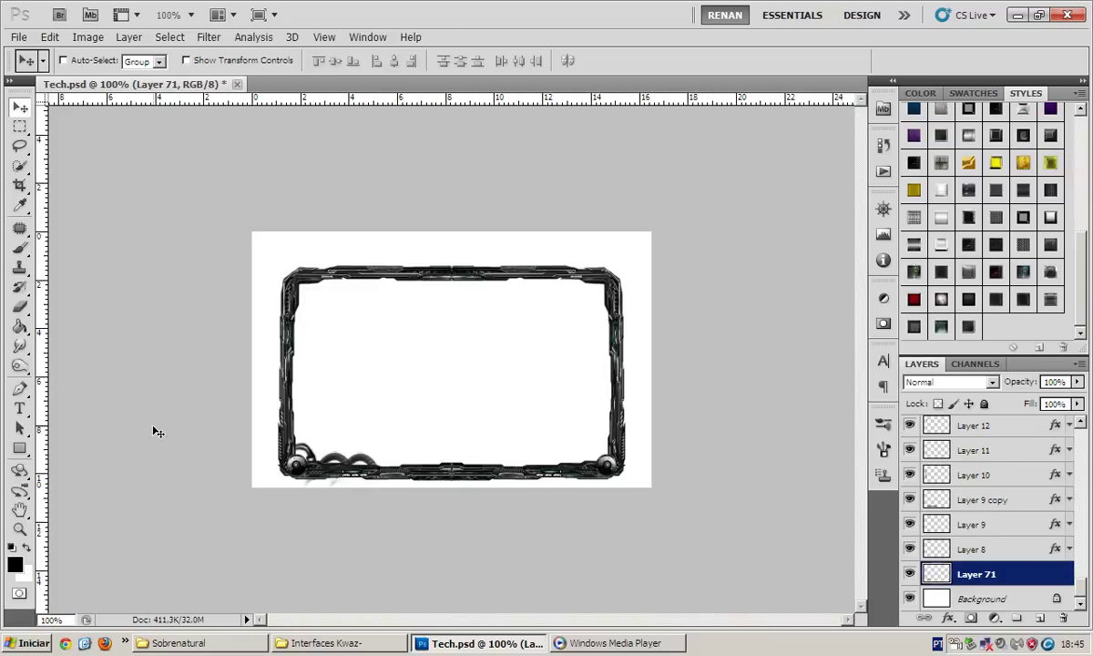
Erase the grey streaks under the cables and bring up the Interfaces Kwaz- reference folder
key(e)
drag(346, 479, 311, 477)
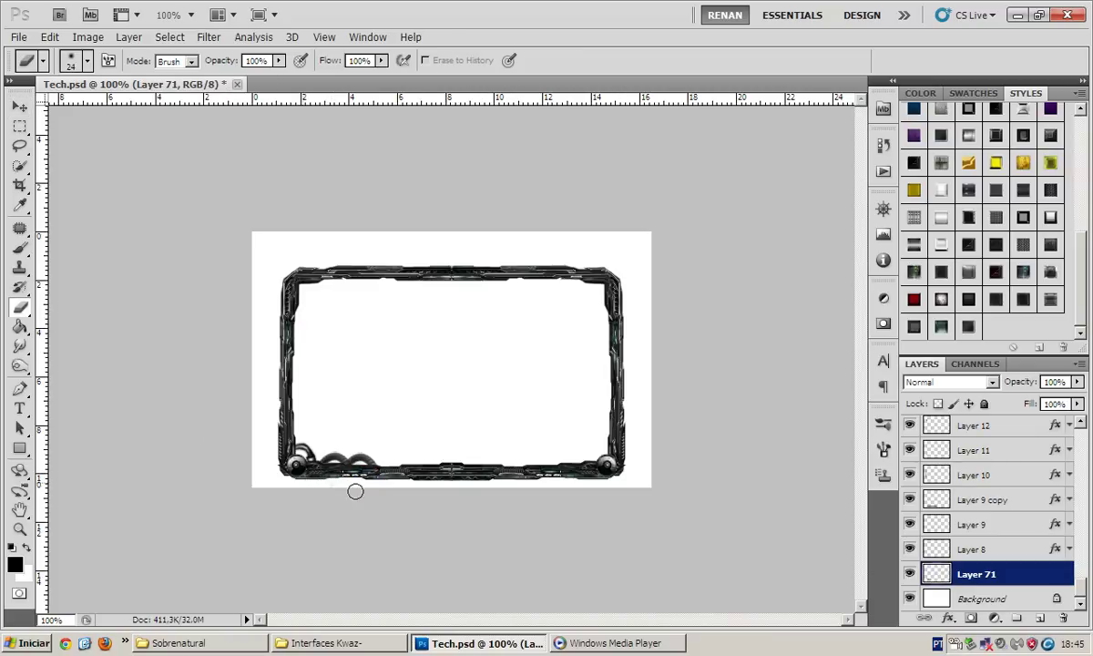
key(v)
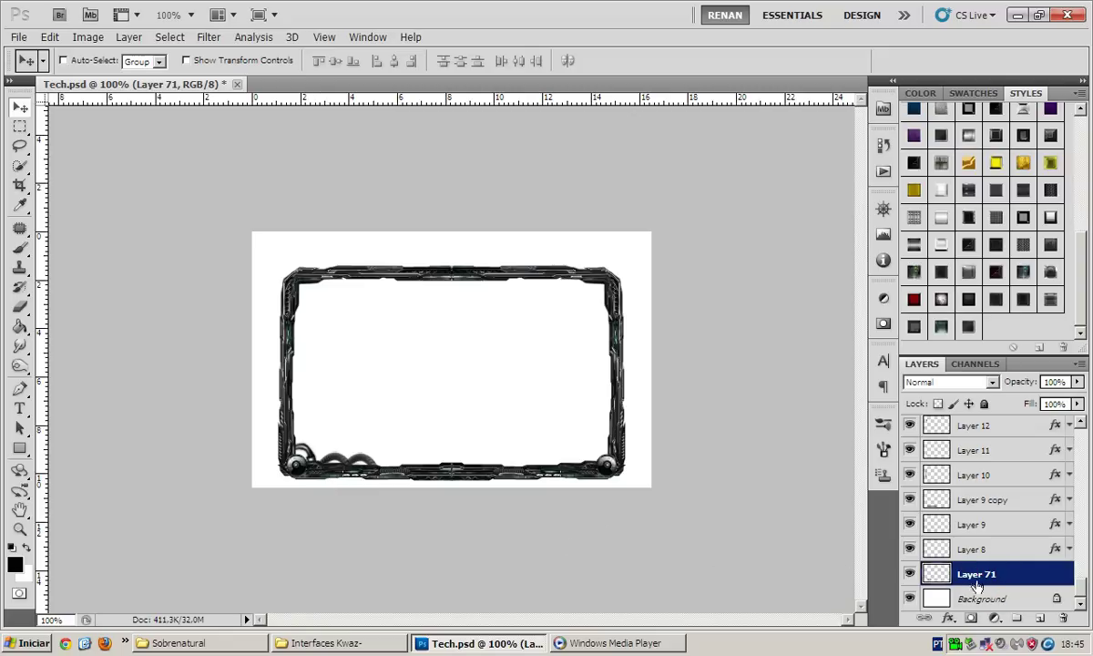
click(1009, 597)
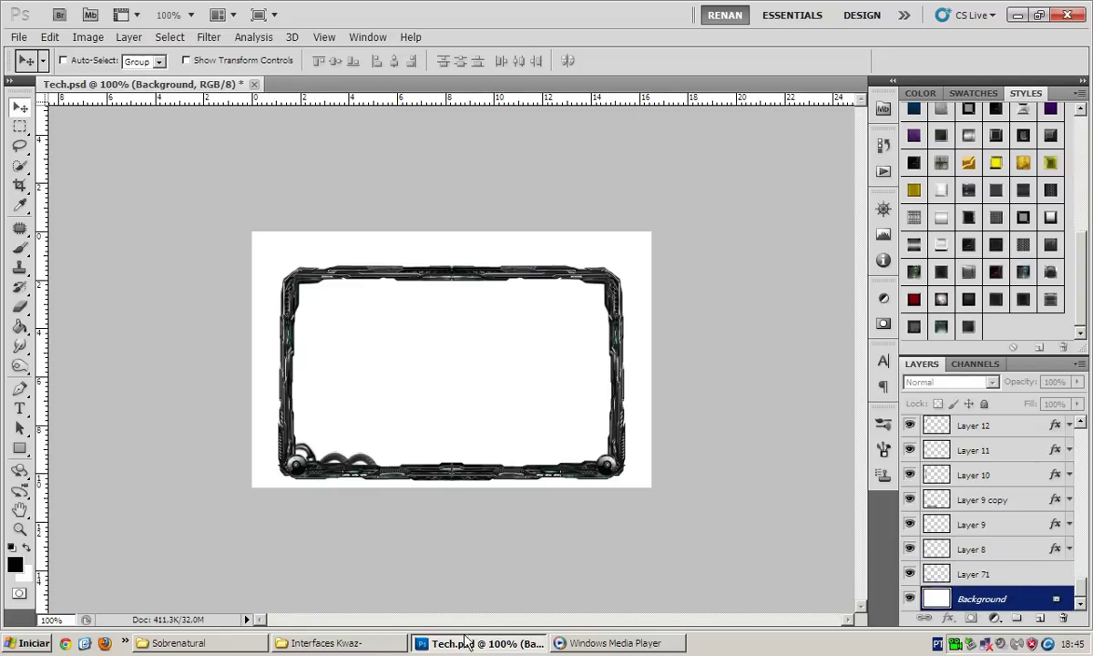
click(344, 642)
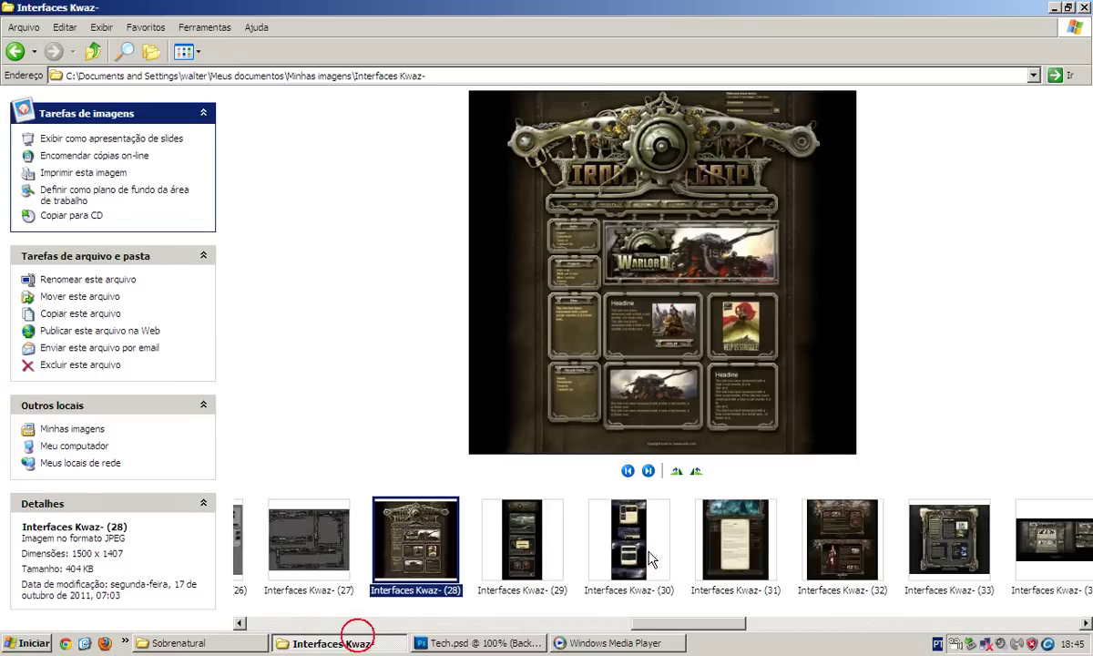
View the Interfaces Kwaz- reference images full size, stepping back through several
drag(627, 631, 983, 629)
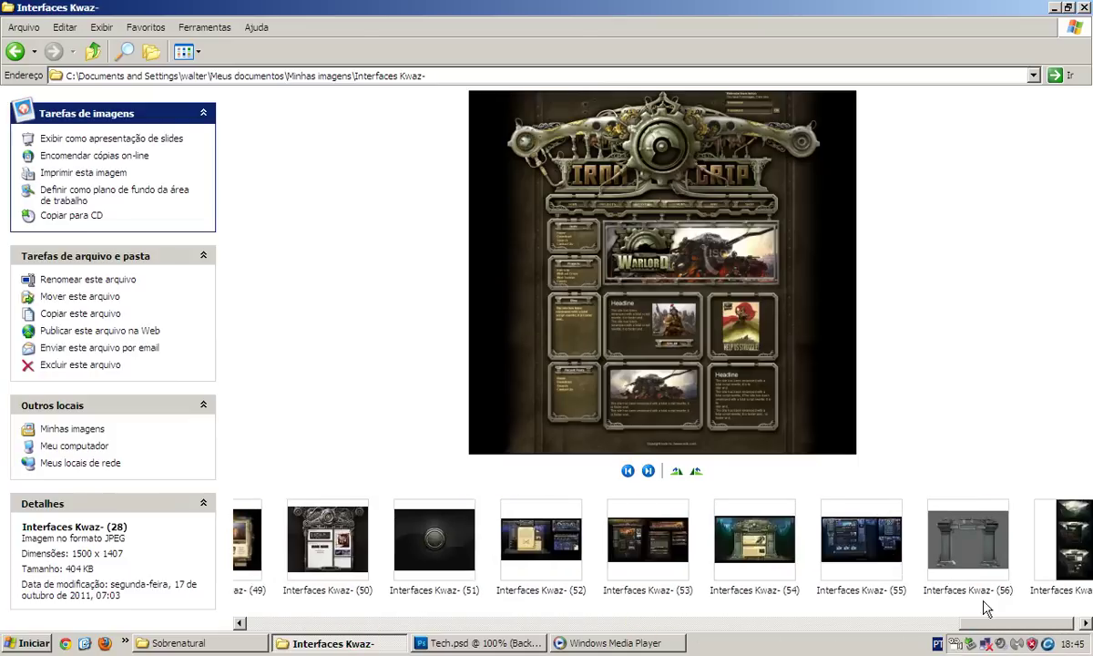
click(1034, 560)
double_click(820, 539)
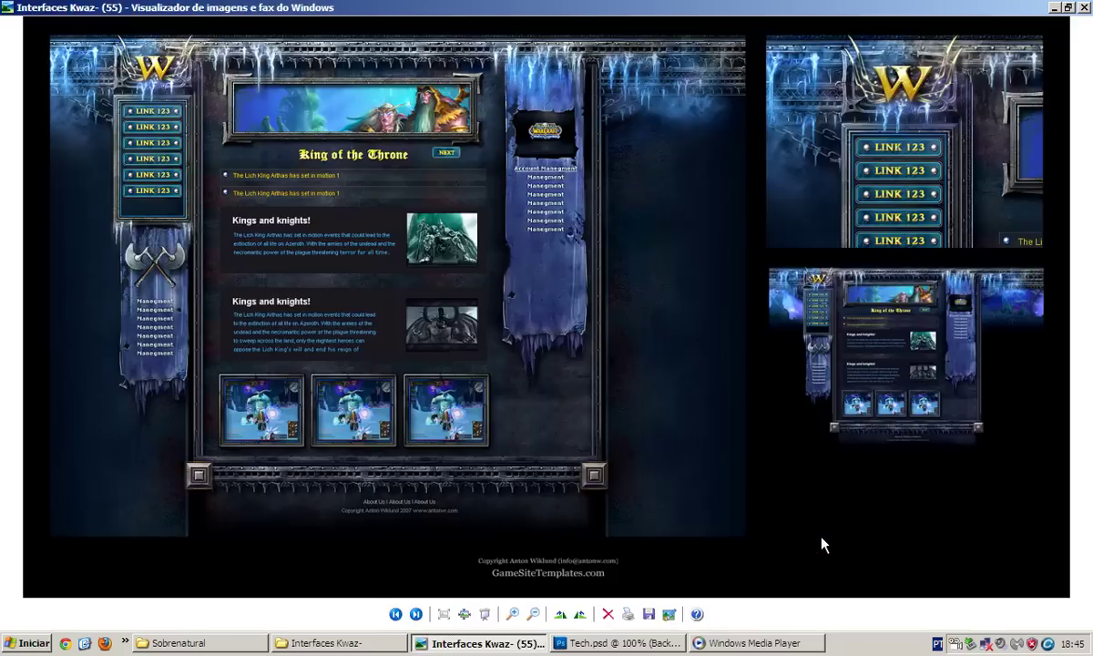
key(Left)
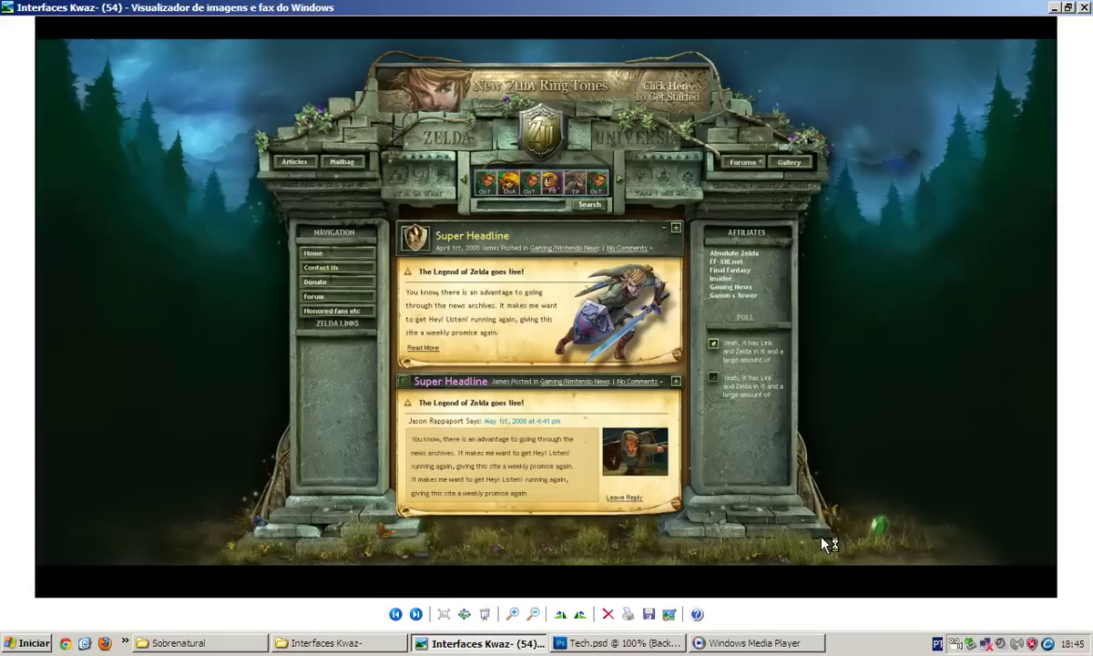
key(Left)
key(Left)
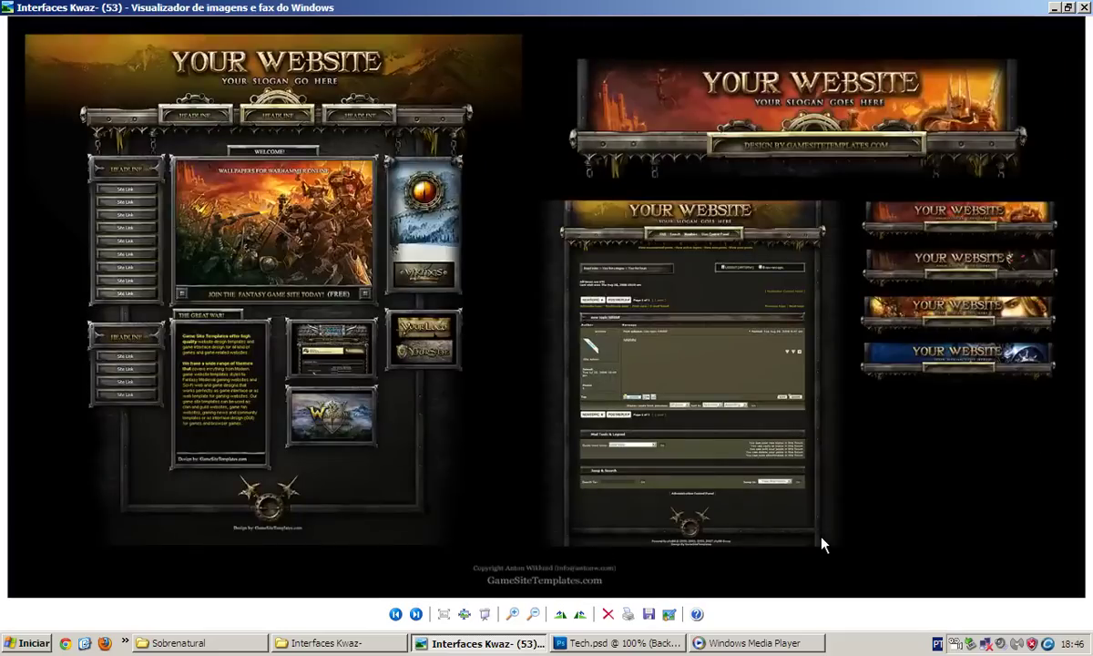
key(Left)
key(Left)
key(Left)
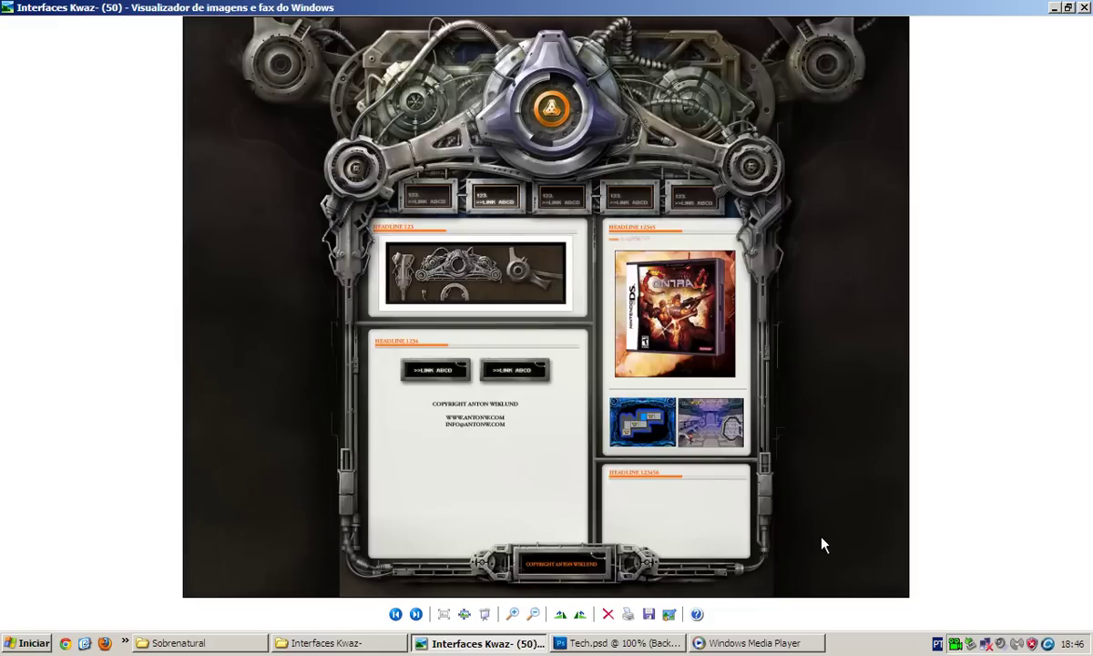
key(Left)
key(Left)
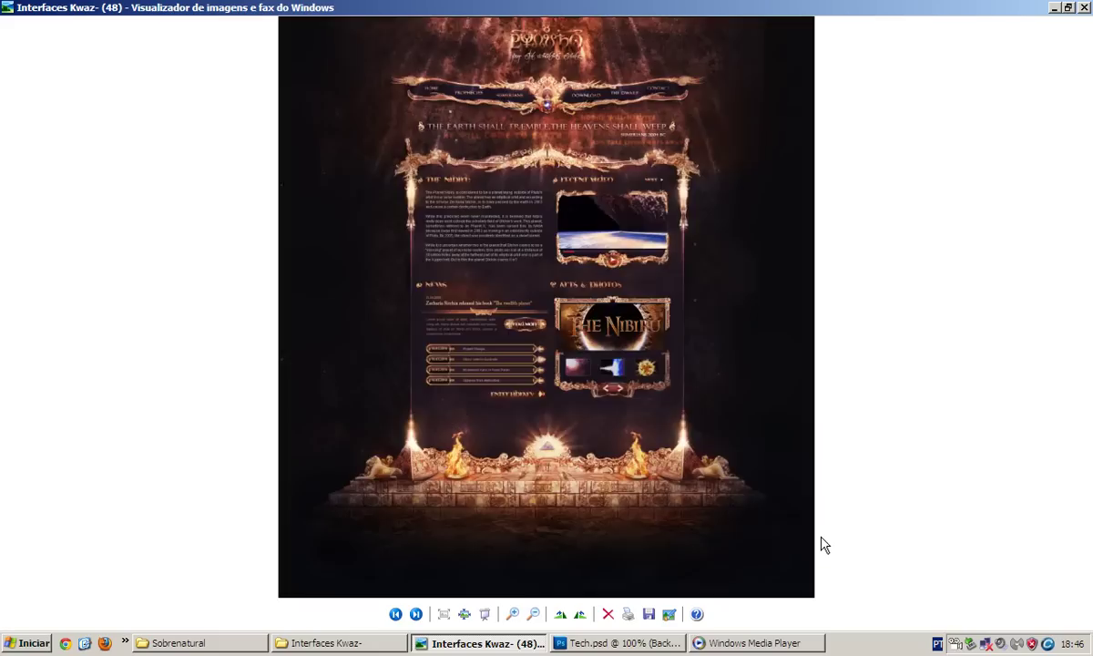
key(Left)
key(Left)
key(Left)
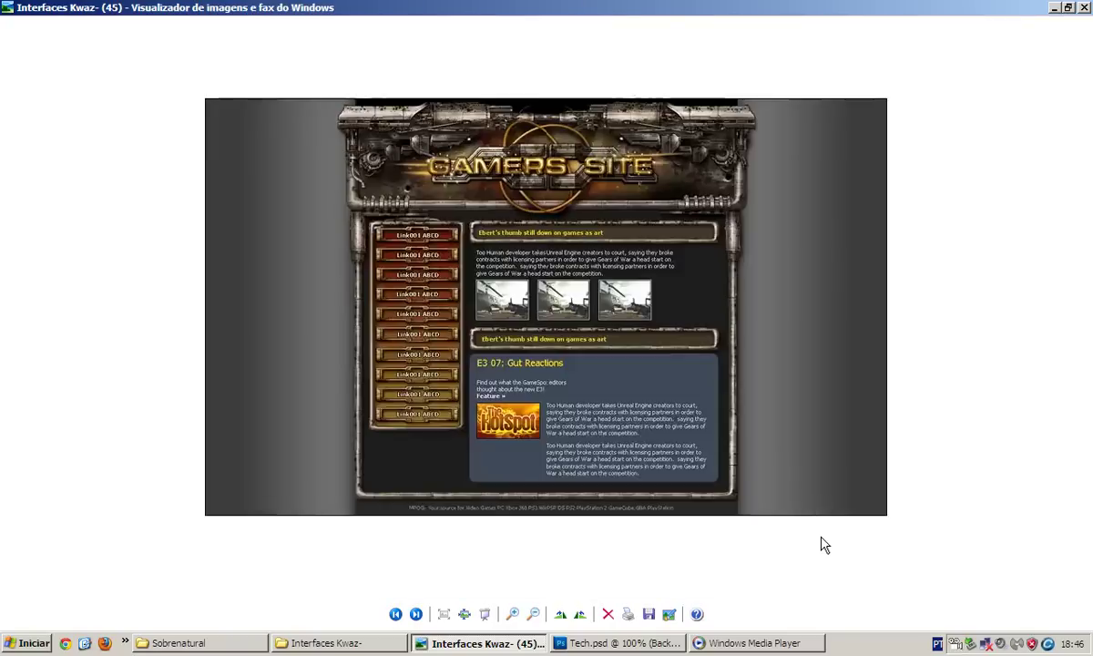
key(Left)
Open the Pack Renderizações By CadePapai render folder from Minhas imagens
click(20, 643)
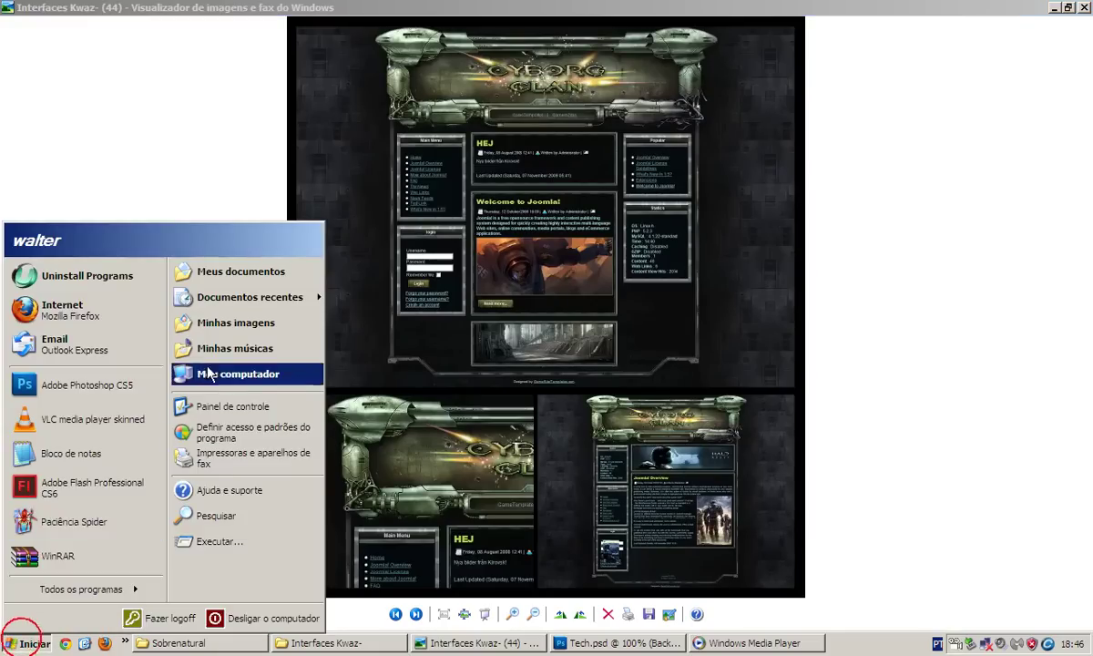
click(191, 311)
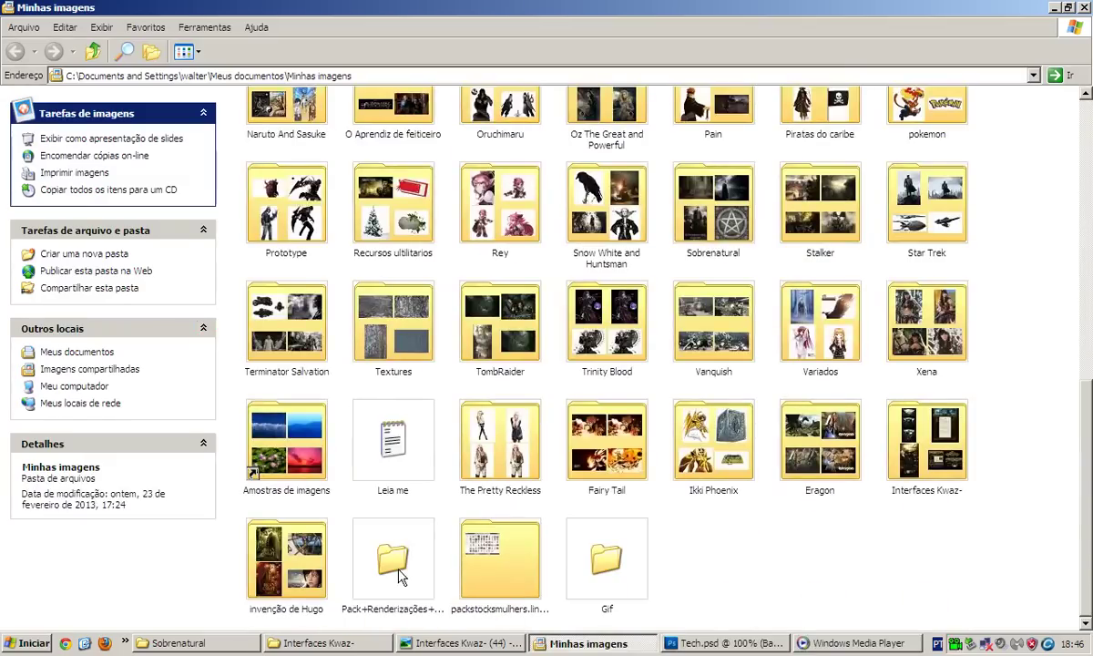
double_click(375, 541)
double_click(309, 532)
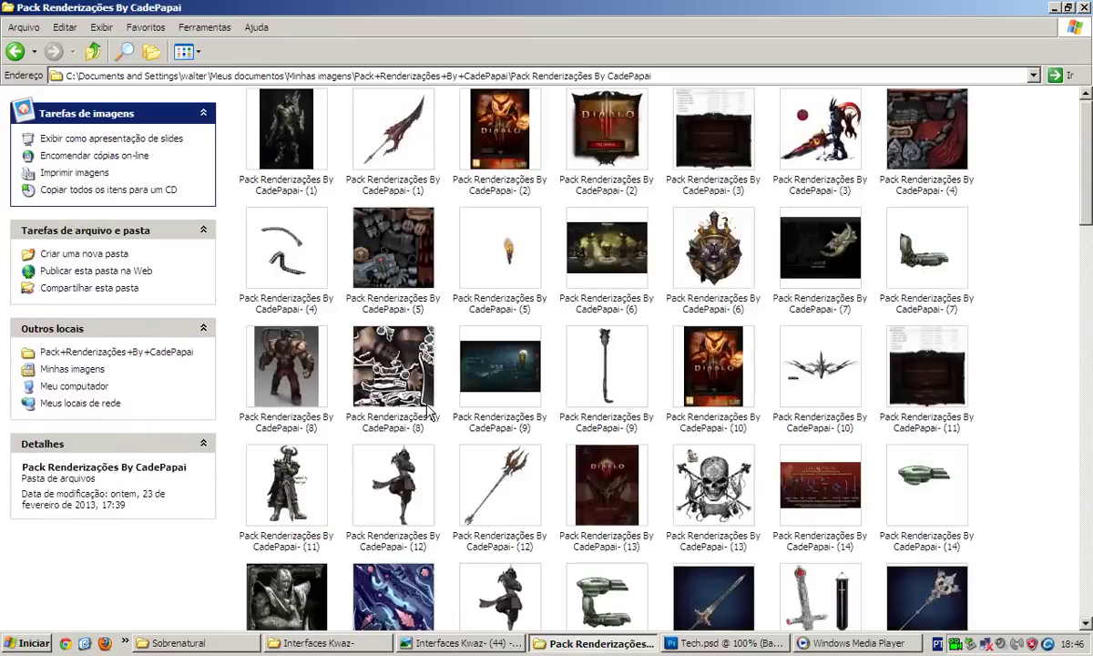
Preview renders (7), (4) and others, ending with the staff render (9) selected
click(392, 136)
click(817, 134)
double_click(950, 234)
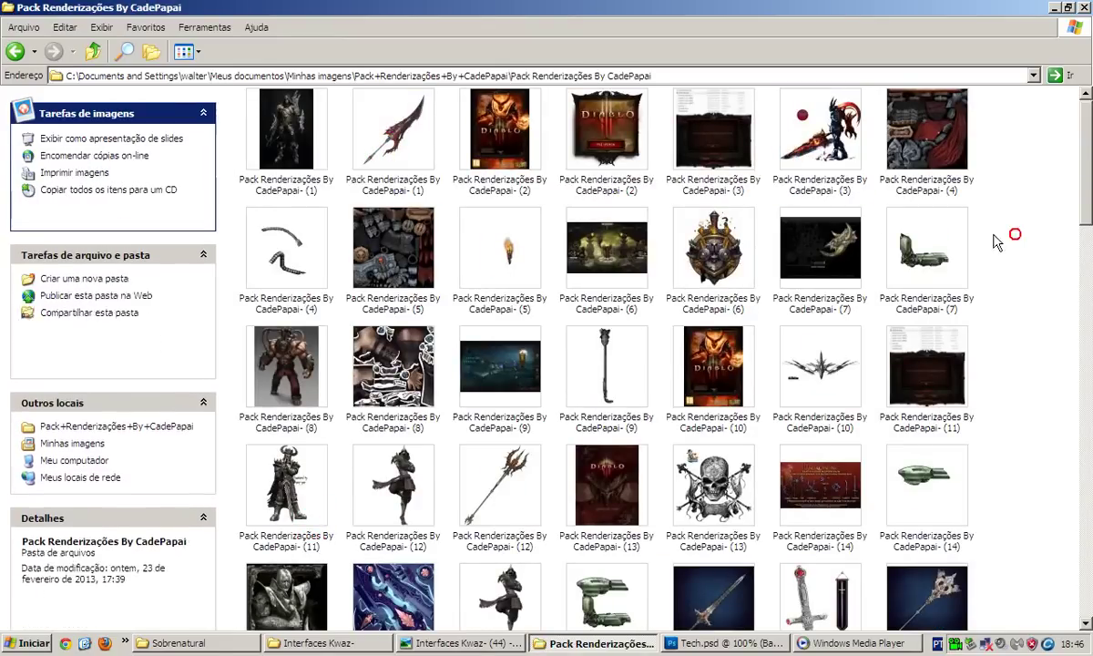
key(alt+F4)
click(499, 247)
click(286, 248)
double_click(286, 251)
key(alt+F4)
scroll(637, 209, down, 2)
click(645, 202)
double_click(645, 203)
key(alt+F4)
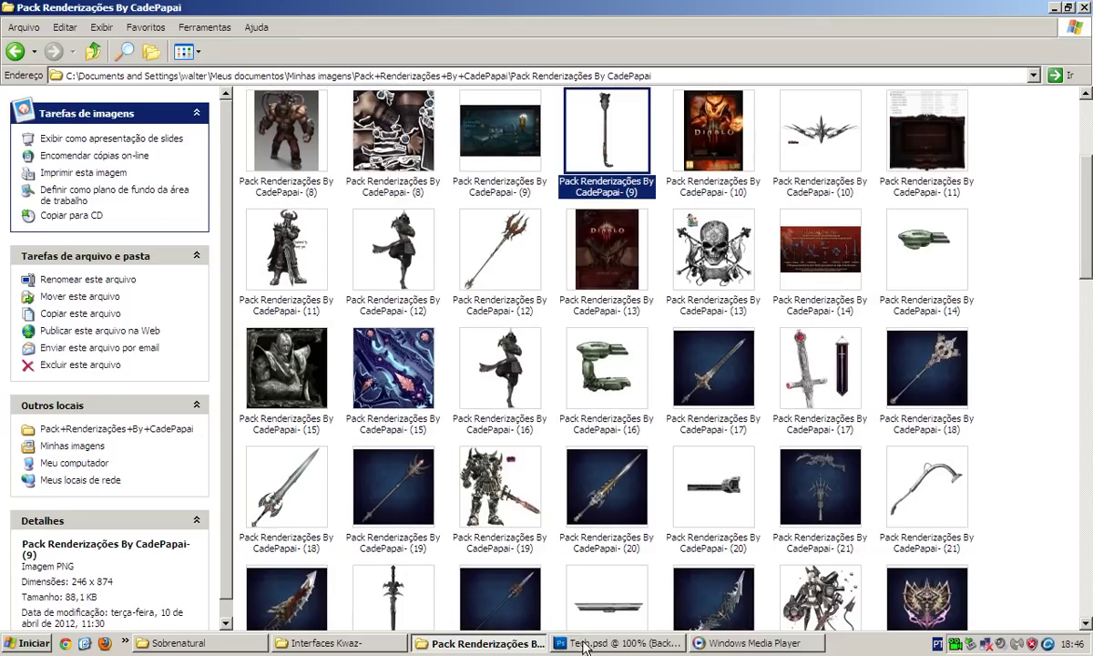
Place the staff render (9) in Tech.psd, scaled to about a third, on the frame's left edge
click(583, 642)
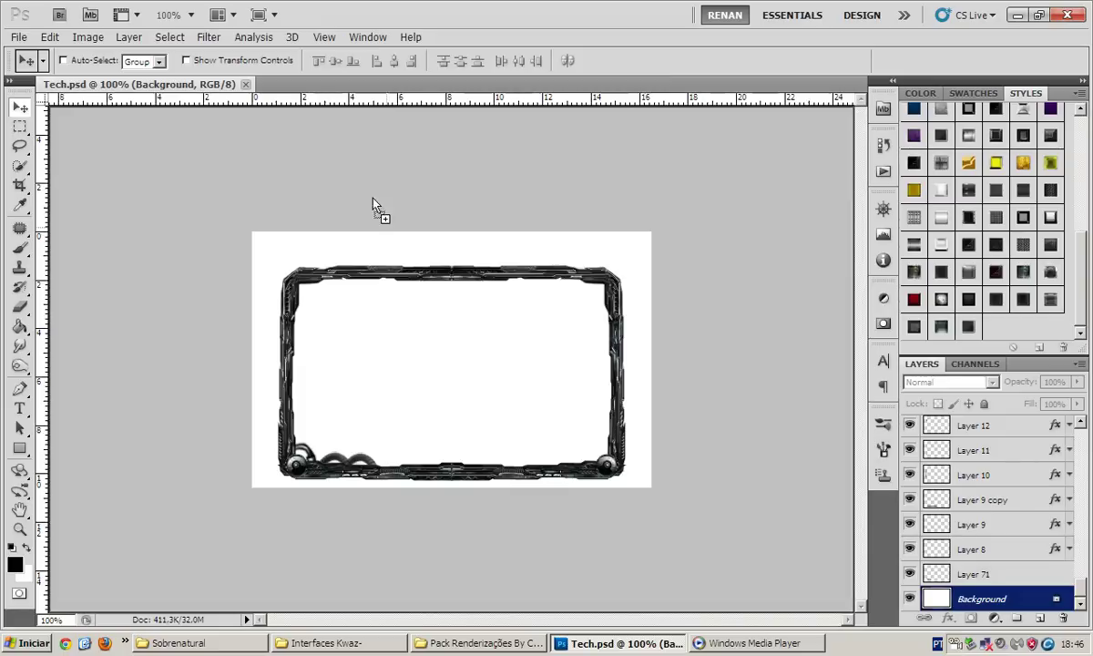
drag(351, 65, 352, 305)
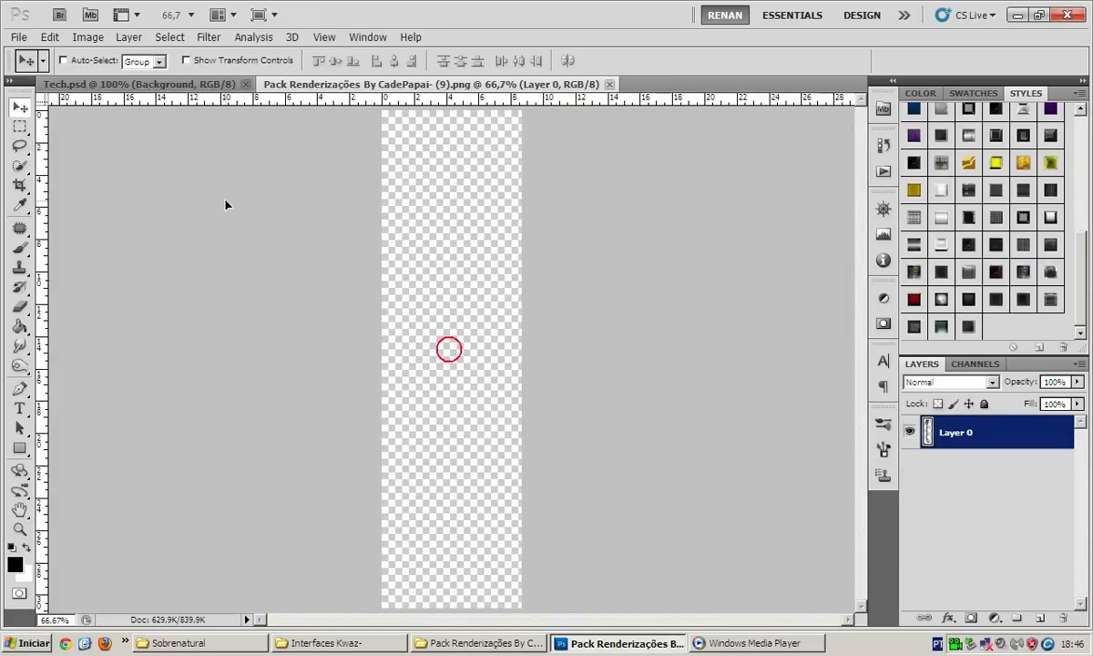
mouse_move(162, 85)
mouse_down()
mouse_move(393, 288)
mouse_move(319, 365)
mouse_move(347, 403)
mouse_up()
key(ctrl+t)
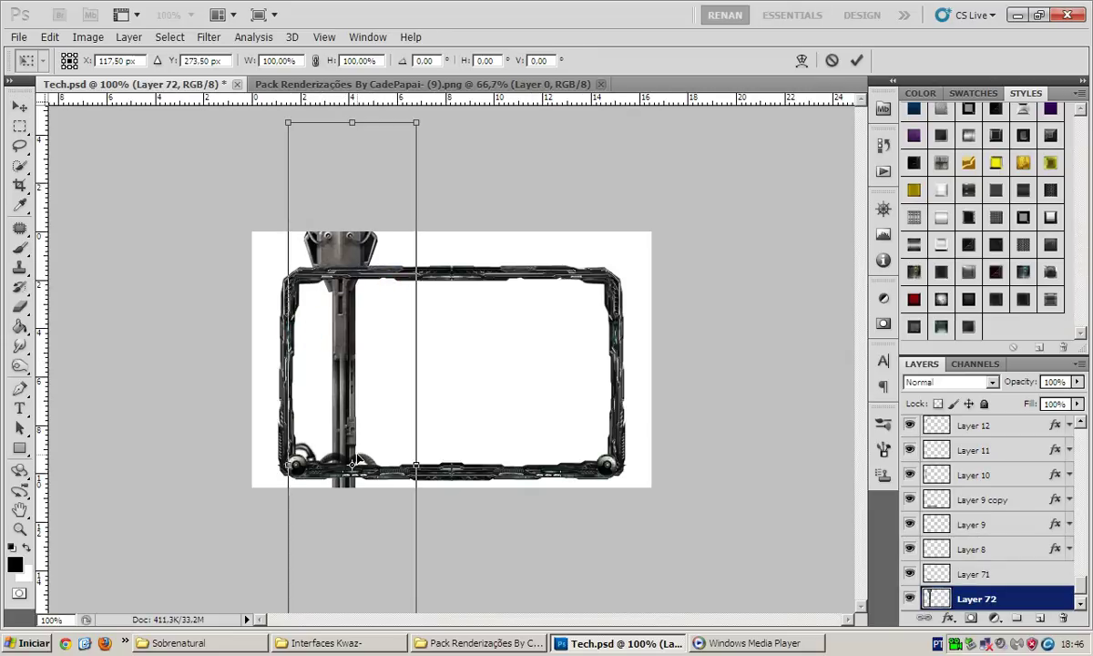
drag(415, 123, 370, 346)
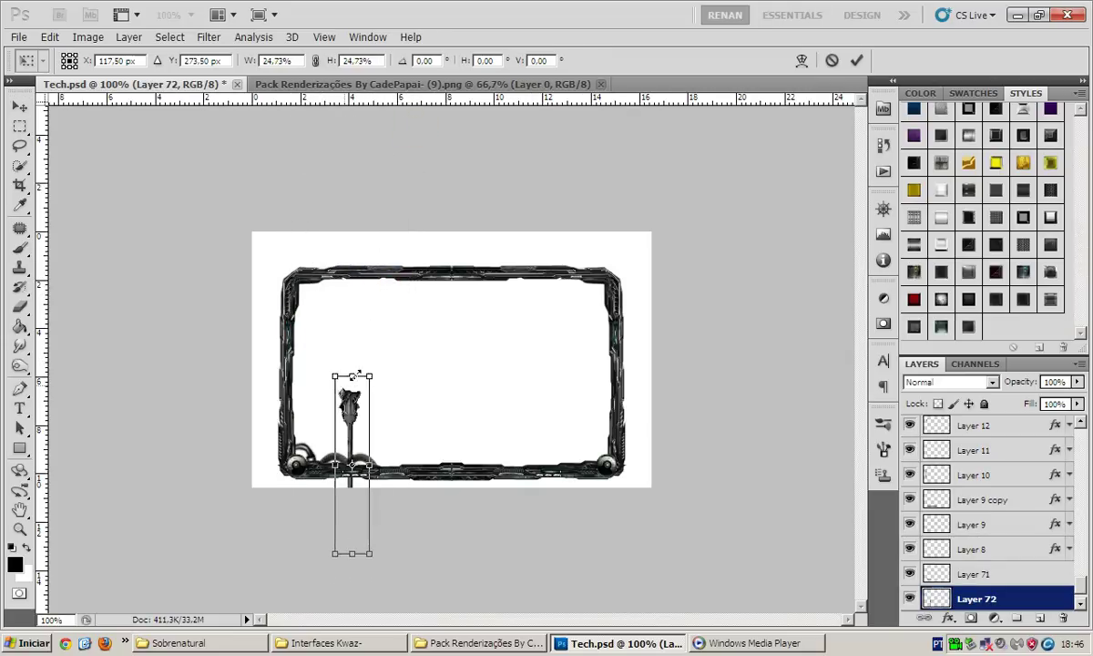
drag(351, 407, 284, 308)
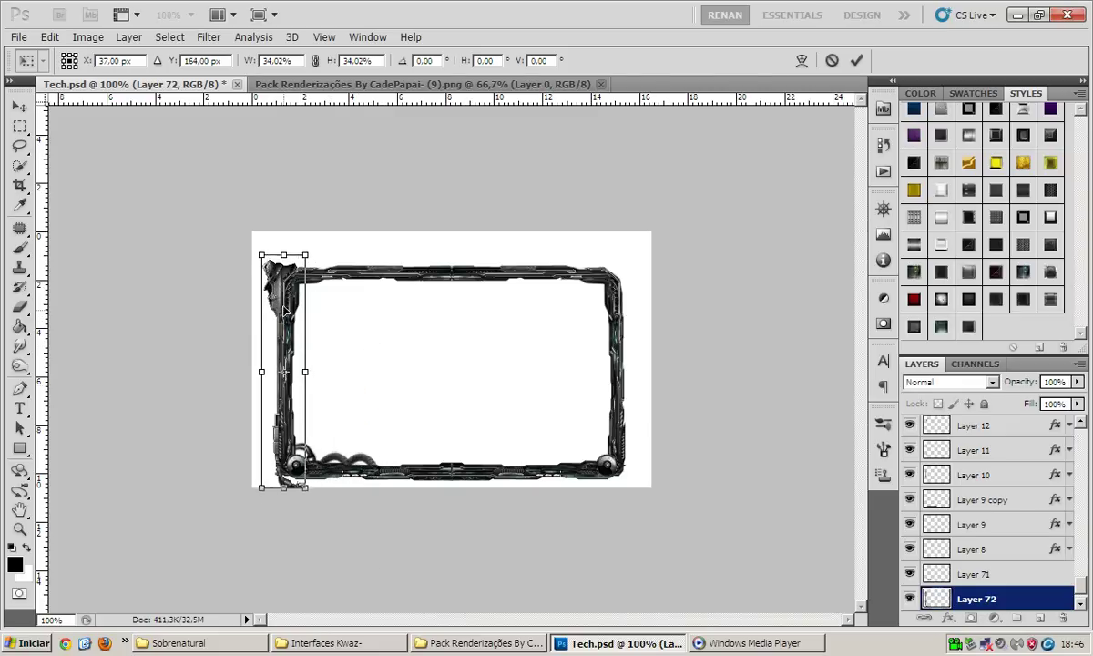
key(Return)
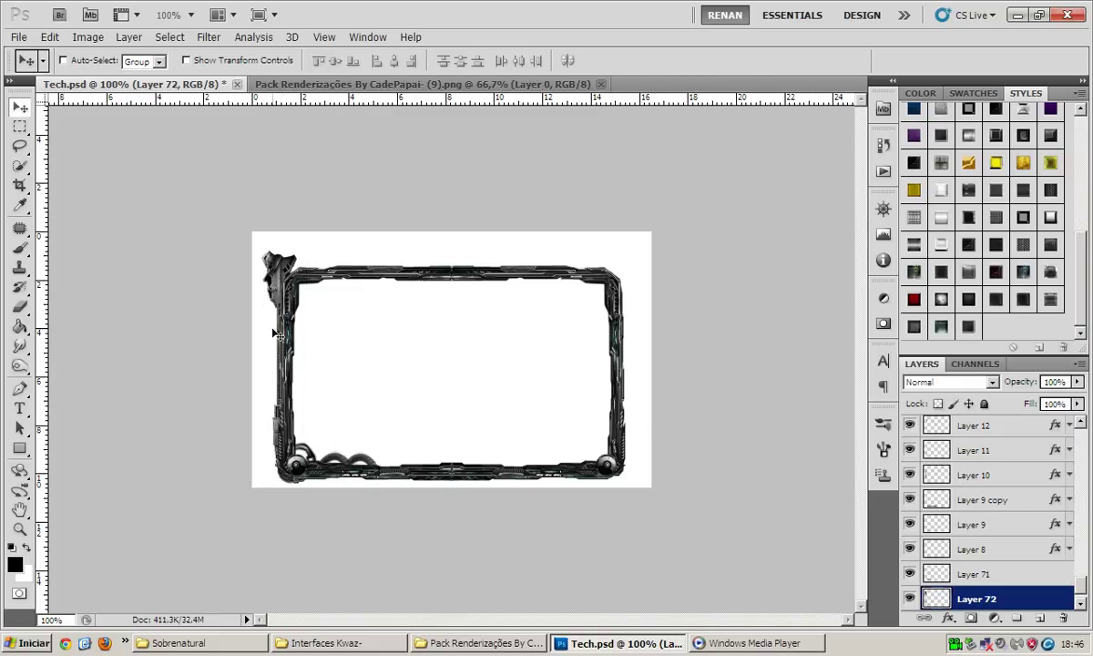
Erase the pillar's top ornament near the frame corner
key(e)
mouse_move(283, 245)
mouse_down()
mouse_move(269, 249)
mouse_move(266, 289)
mouse_up()
right_click(296, 285)
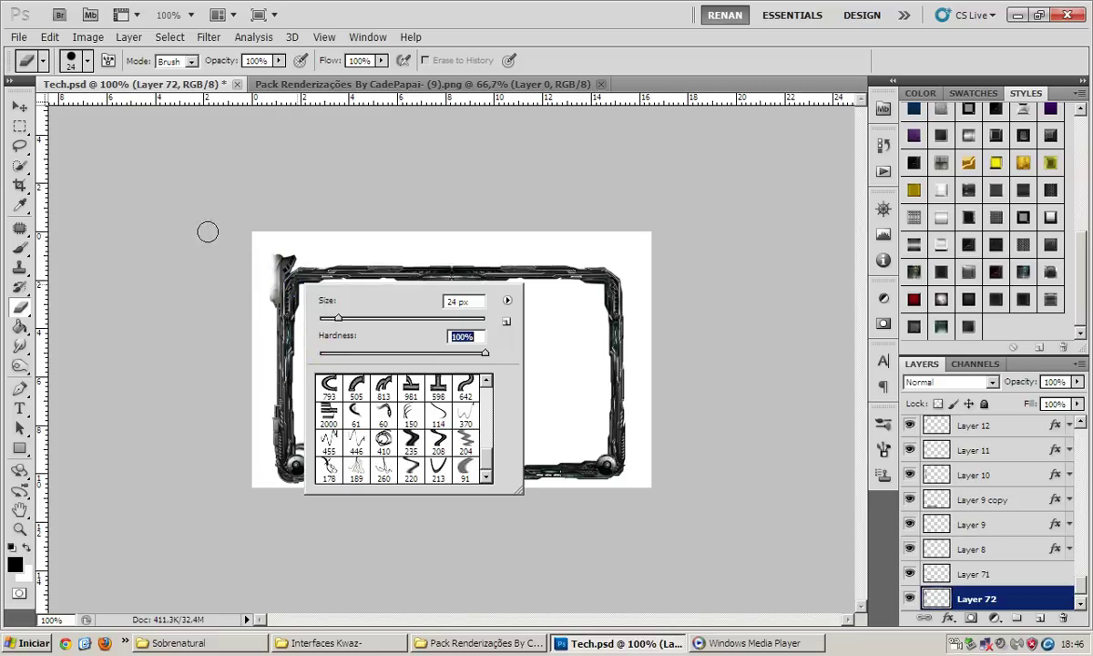
key(Return)
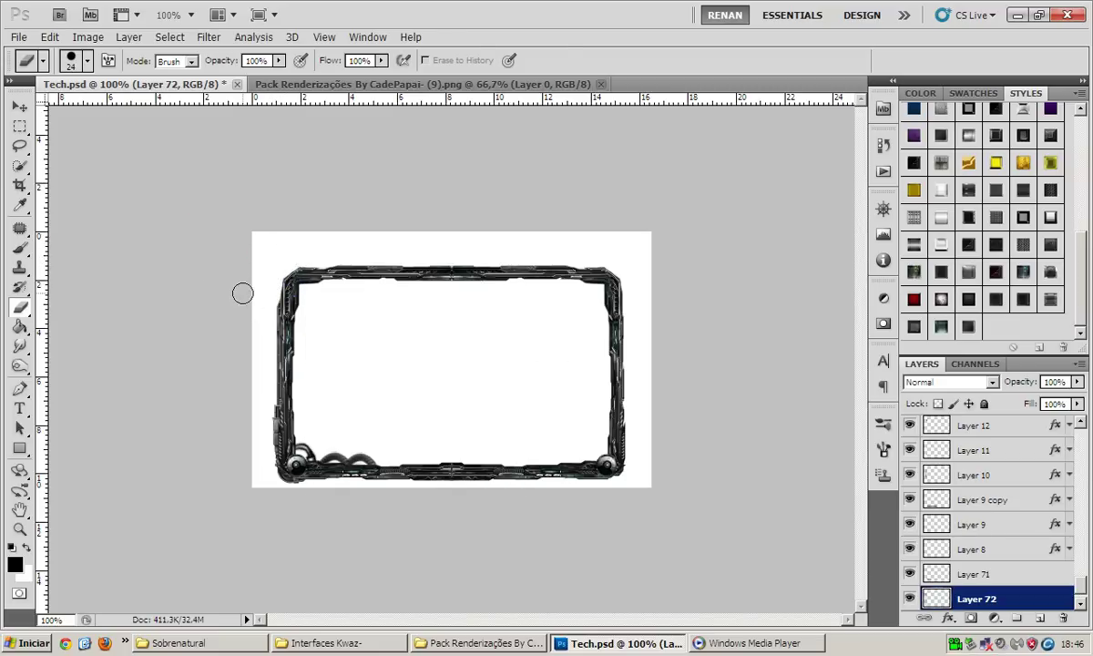
key(v)
Duplicate the pillar, flip the copy vertically lower on the edge, and merge it into Layer 72
key(ctrl+j)
key(ctrl+t)
right_click(289, 285)
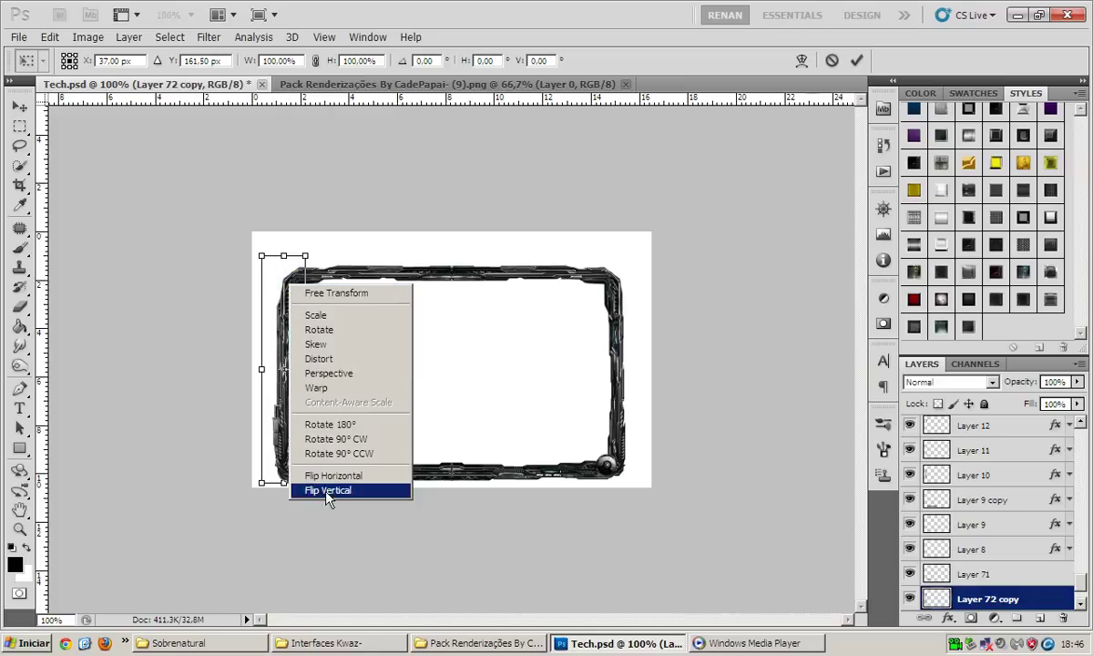
click(328, 492)
drag(290, 303, 291, 323)
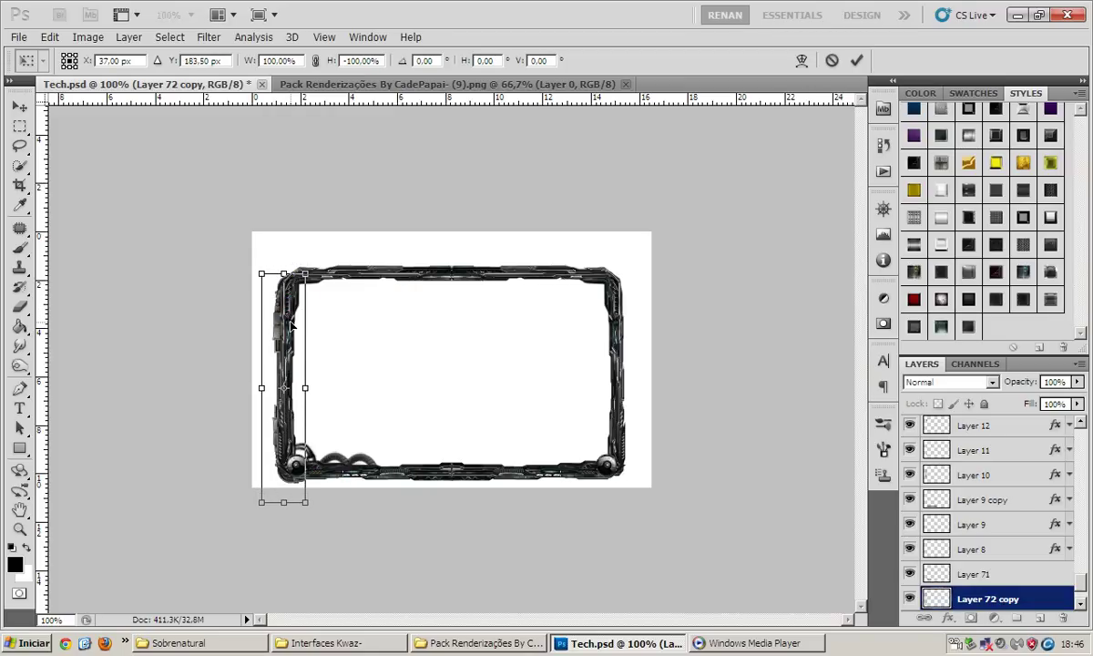
key(Return)
key(e)
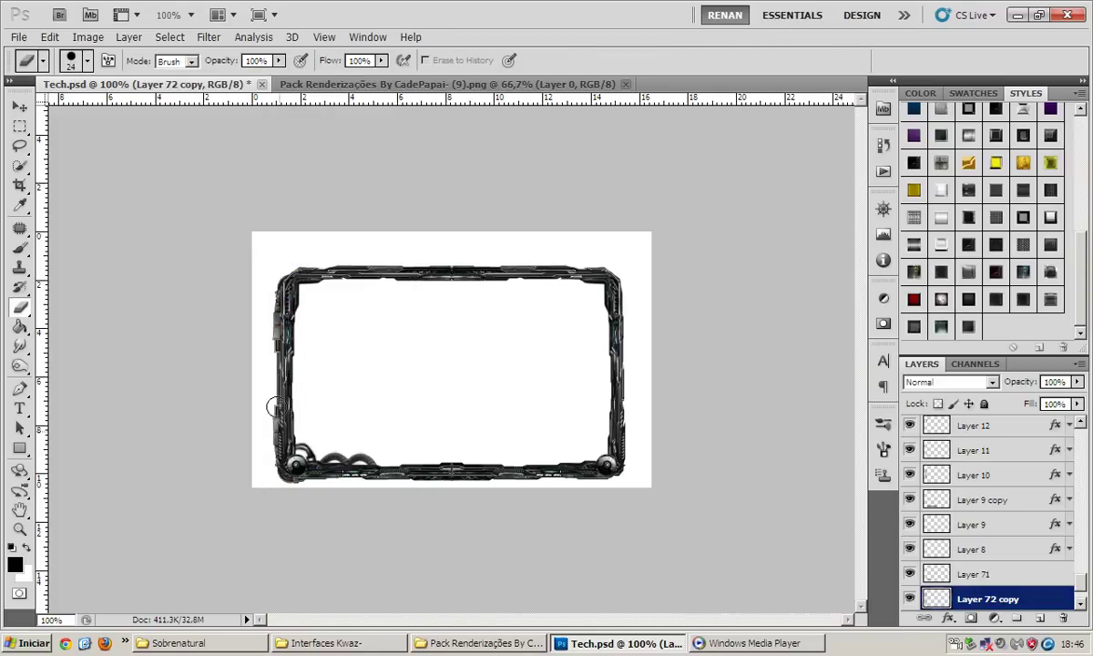
key(v)
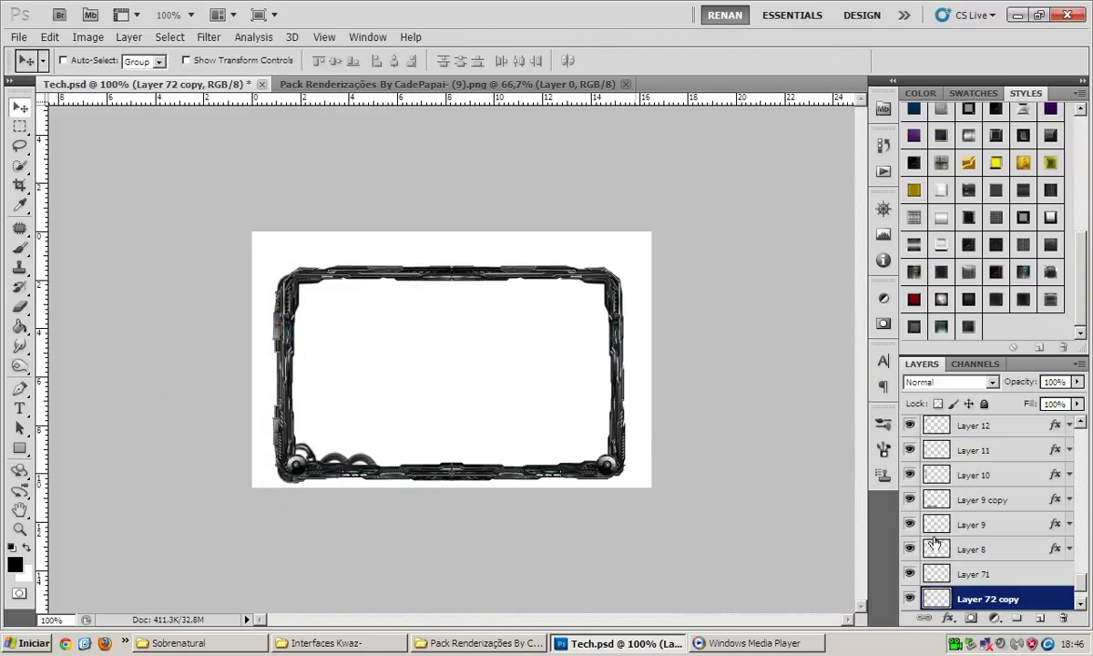
scroll(934, 543, down, 2)
key(ctrl+e)
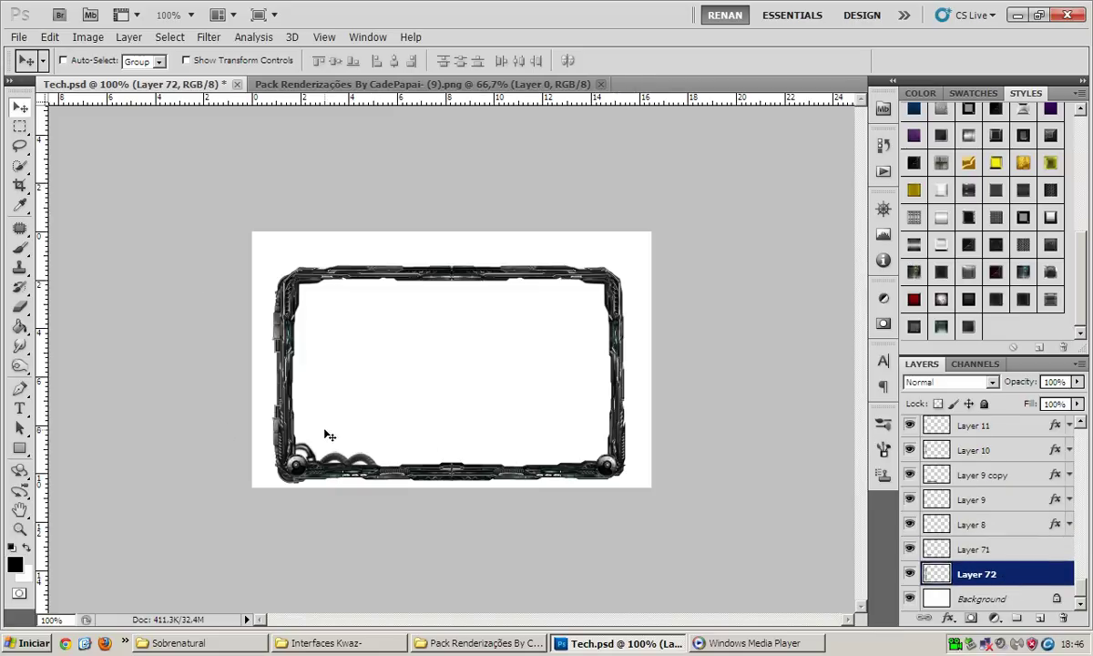
Preview renders (16) and (20) from the render pack folder
click(361, 643)
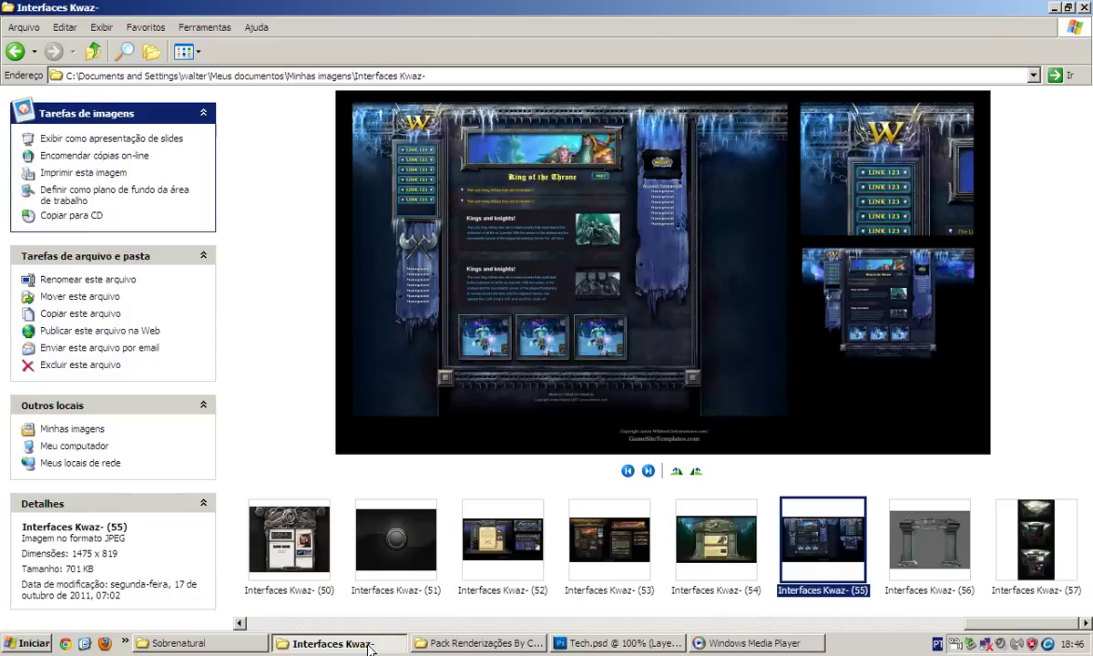
click(496, 643)
double_click(592, 364)
key(Escape)
click(702, 483)
double_click(702, 483)
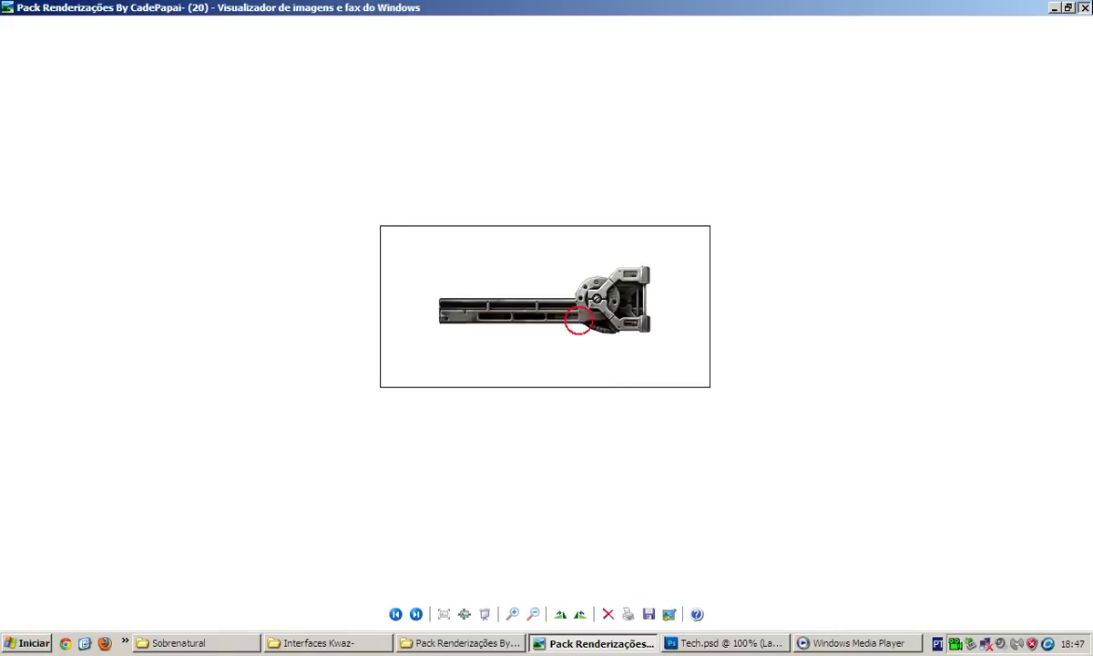
key(Escape)
Place render (20) in Tech.psd, shrunk under half size, on the frame's bottom edge
mouse_move(687, 560)
mouse_down()
mouse_move(599, 650)
mouse_move(424, 57)
mouse_up()
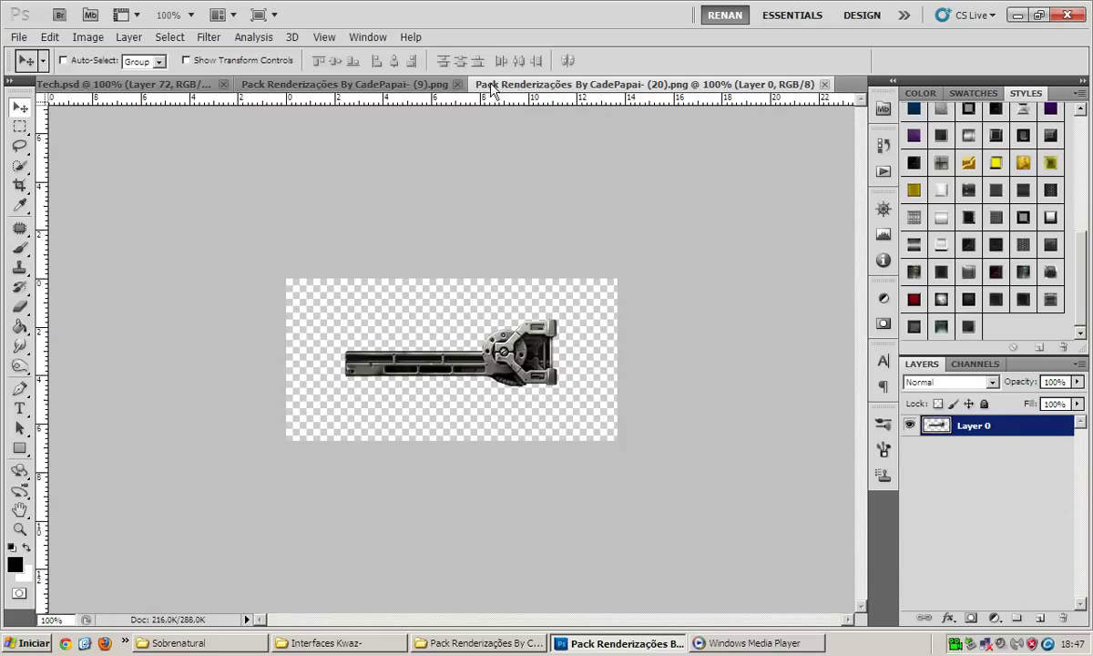
drag(430, 326, 458, 330)
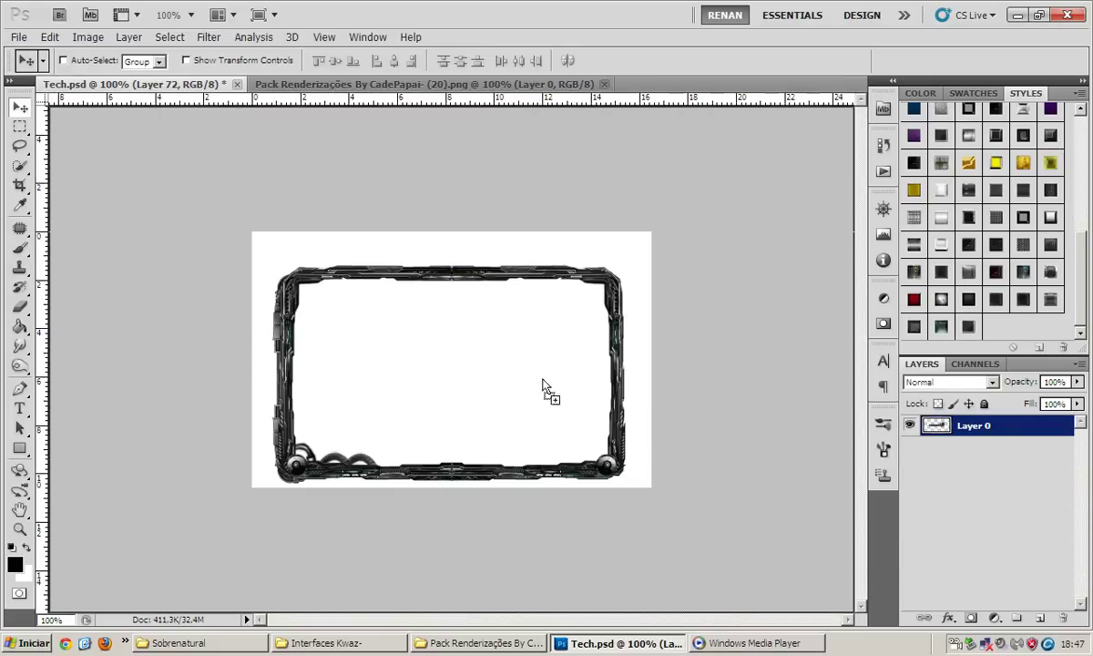
drag(524, 377, 525, 449)
key(ctrl+t)
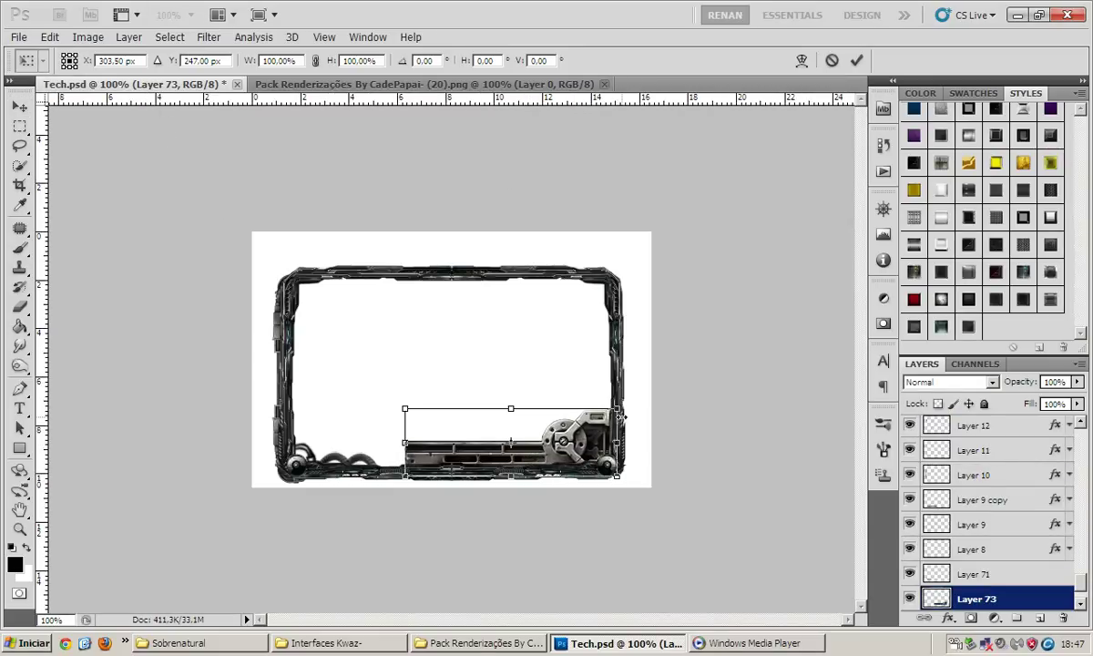
mouse_move(616, 410)
mouse_down()
mouse_move(514, 490)
mouse_move(591, 480)
mouse_up()
key(Return)
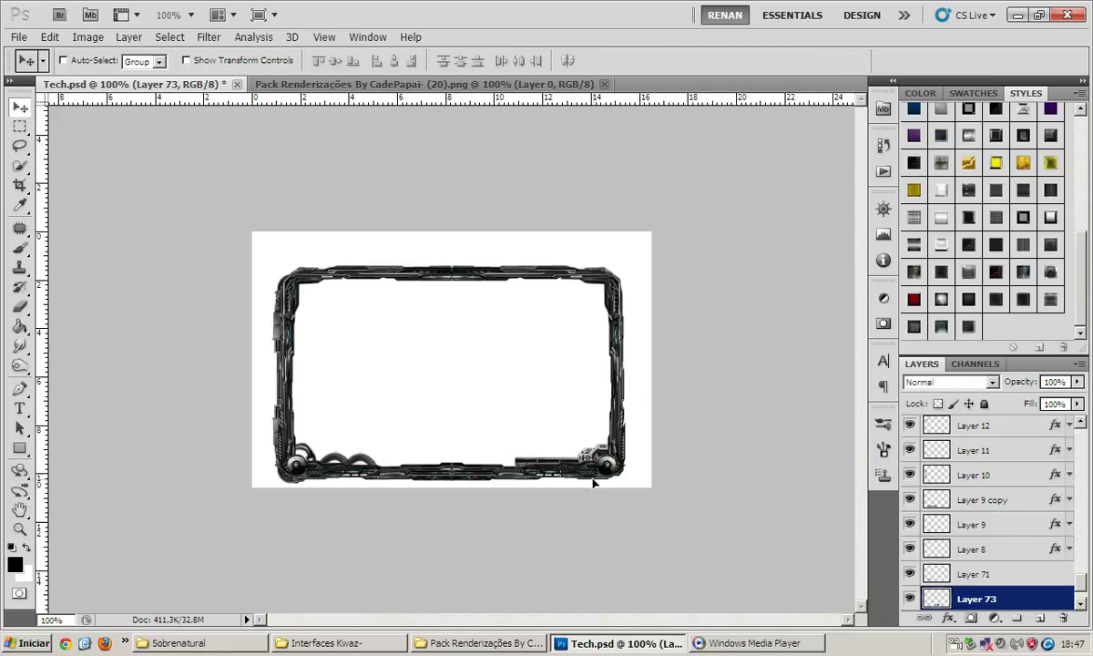
scroll(998, 569, down, 2)
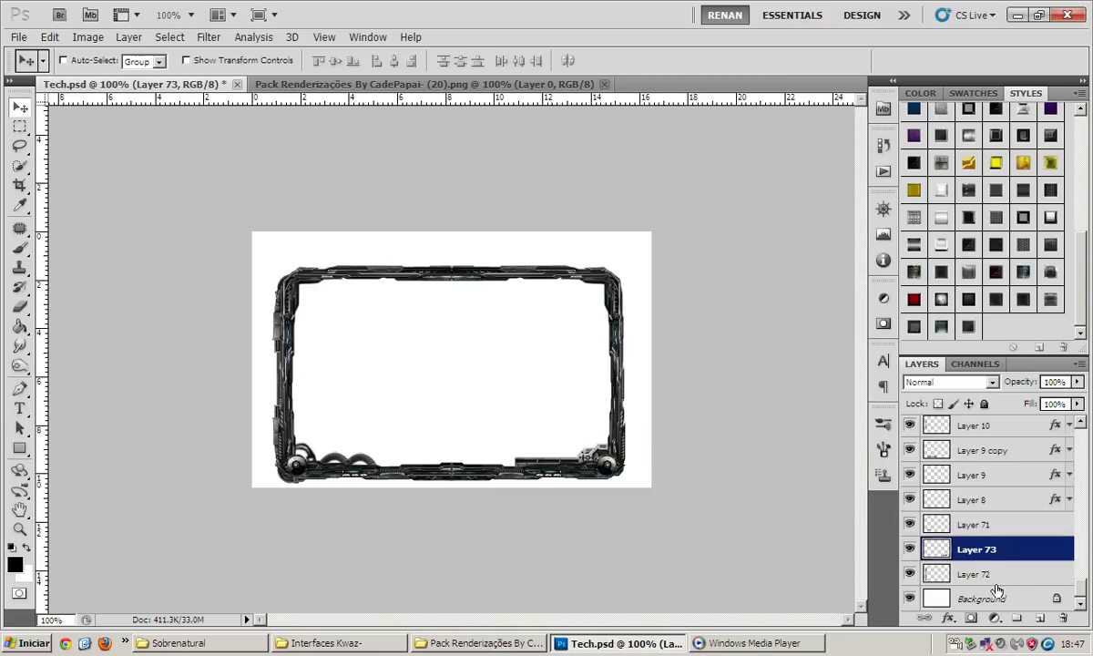
Close the separate bar render document and preview renders (26) and (27)
click(984, 599)
click(602, 84)
click(483, 642)
scroll(602, 489, down, 3)
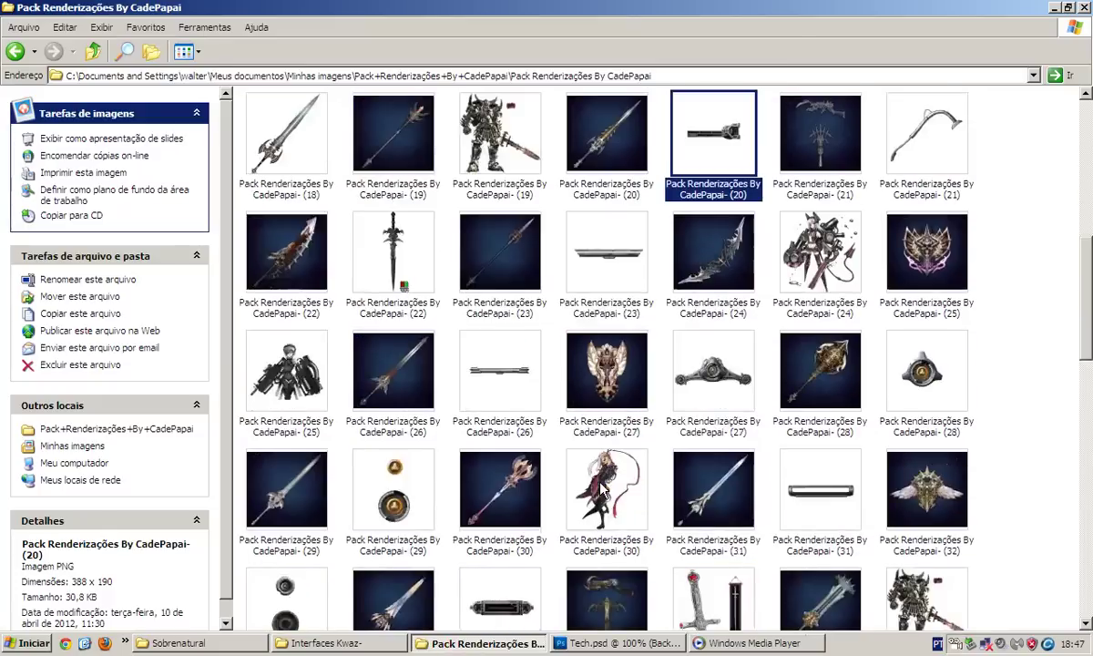
double_click(507, 392)
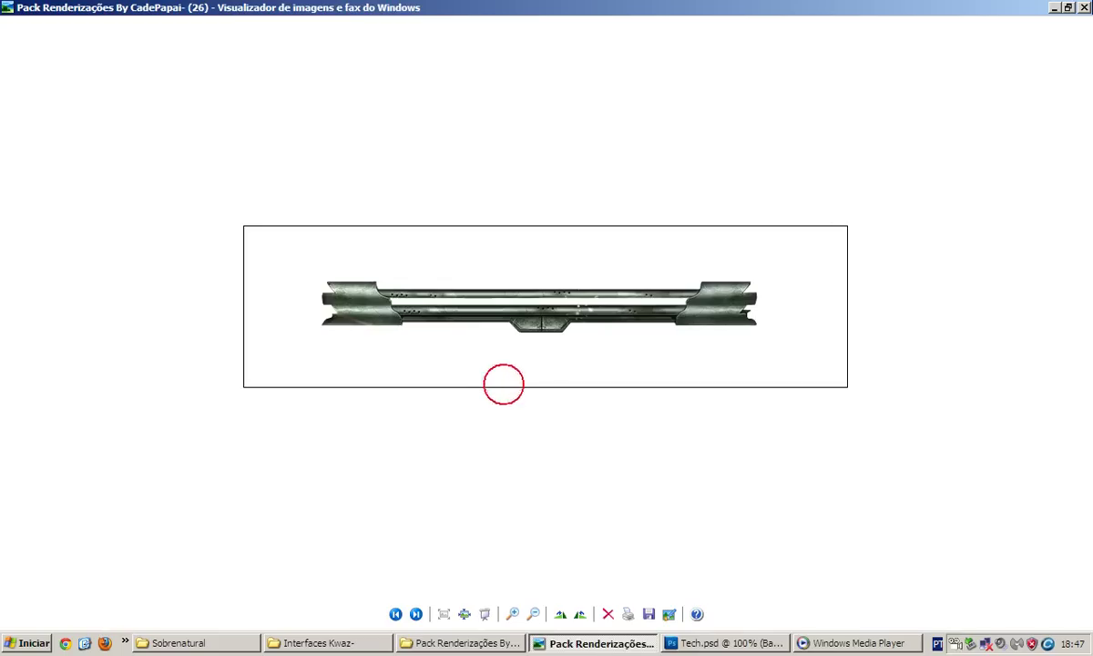
key(Escape)
double_click(690, 403)
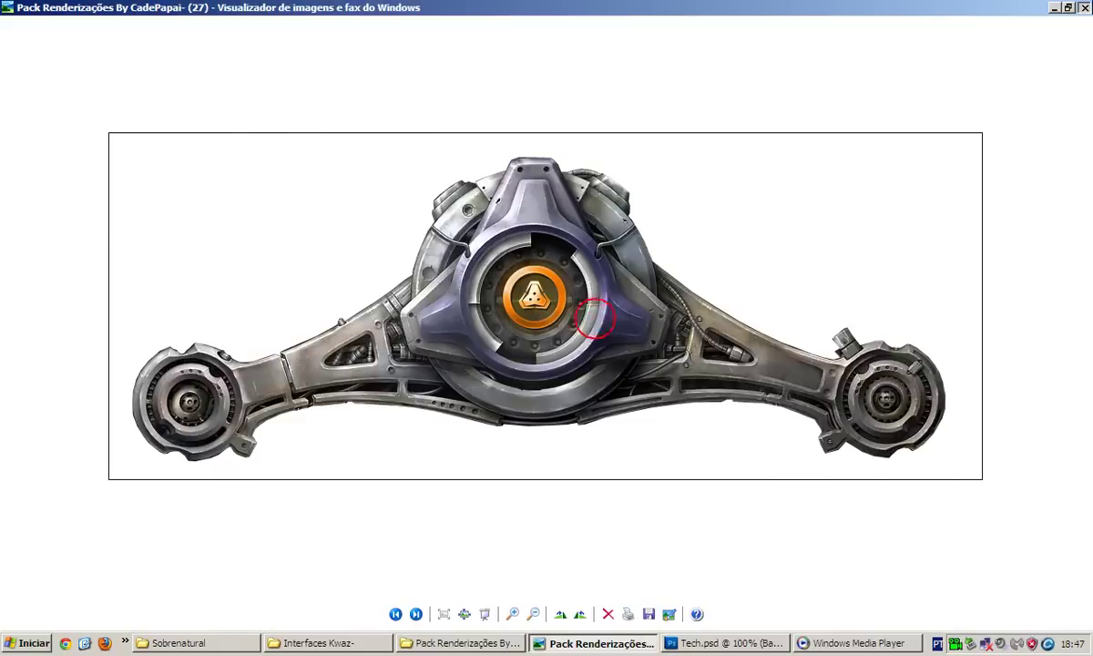
key(Escape)
Check renders (28), (29), (37) and (44) in the pack
click(948, 412)
scroll(483, 369, down, 3)
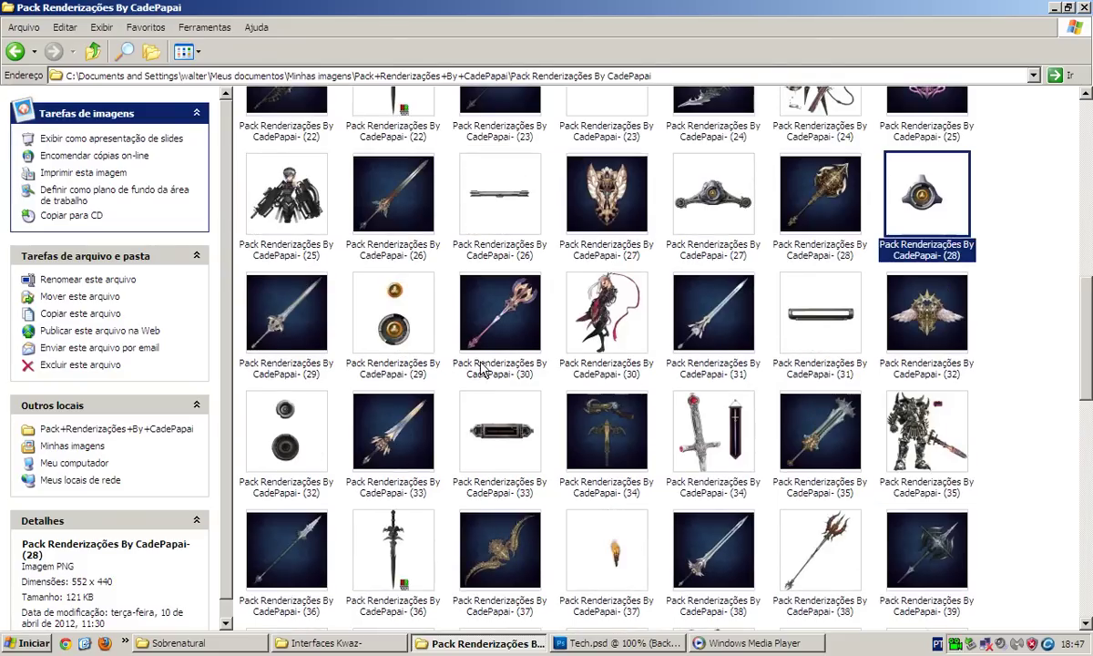
scroll(538, 445, down, 3)
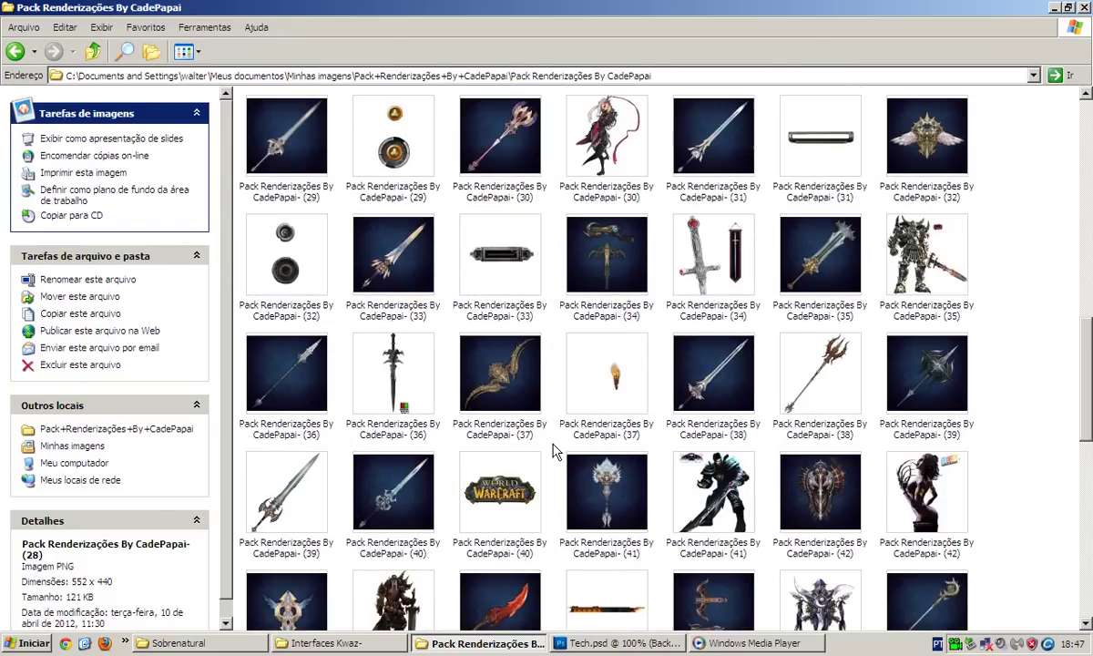
double_click(419, 201)
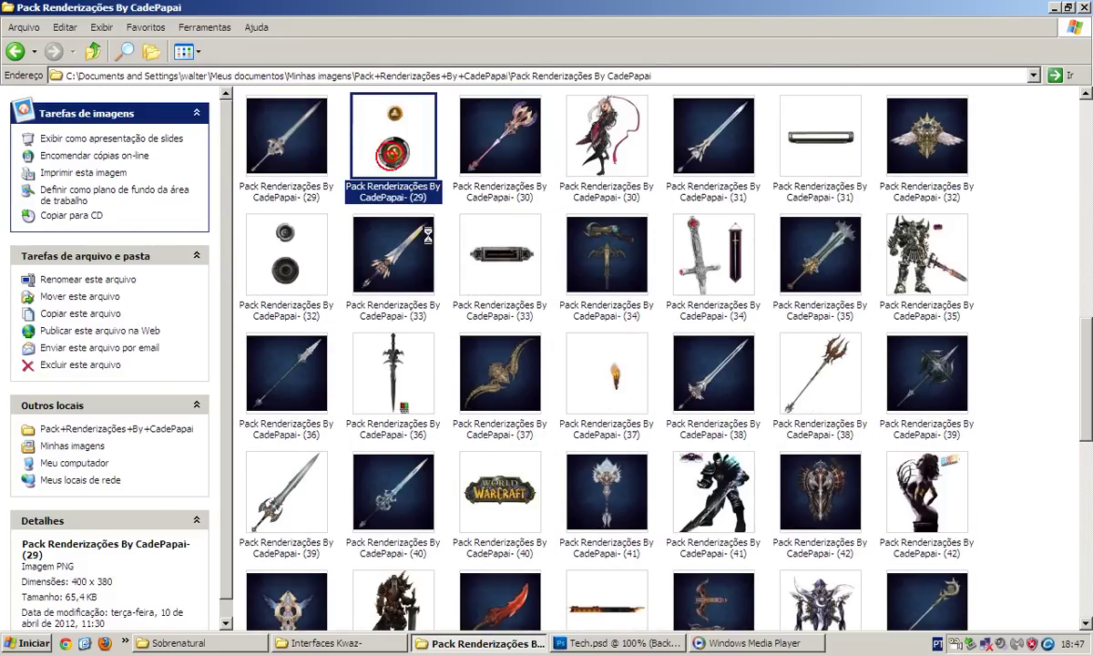
key(Escape)
click(617, 383)
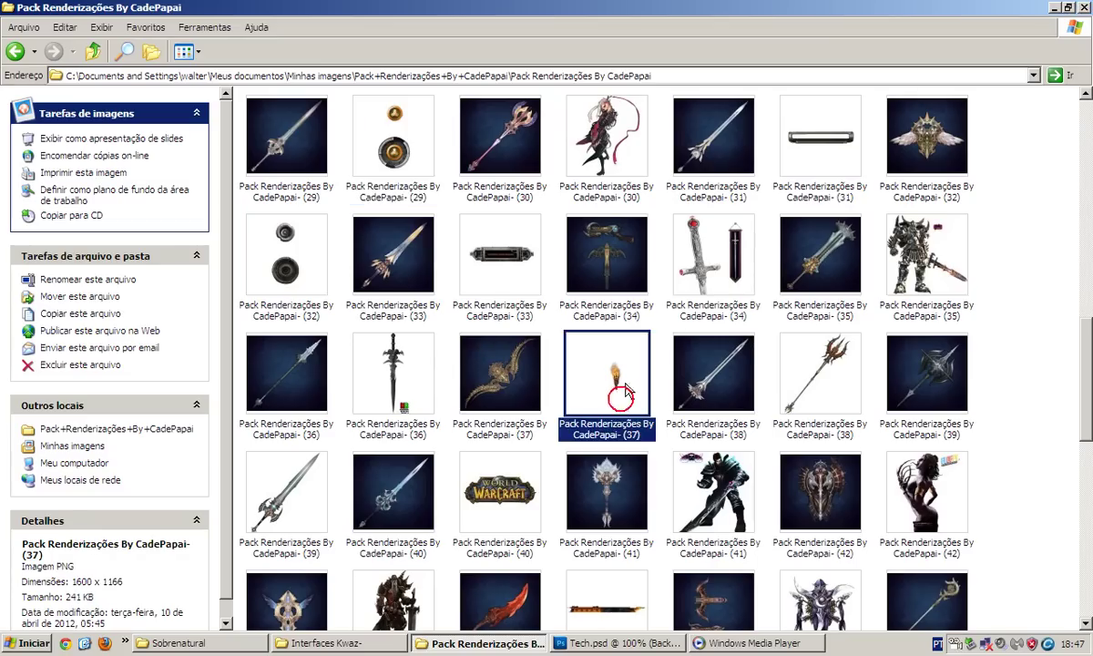
scroll(395, 299, down, 6)
double_click(596, 268)
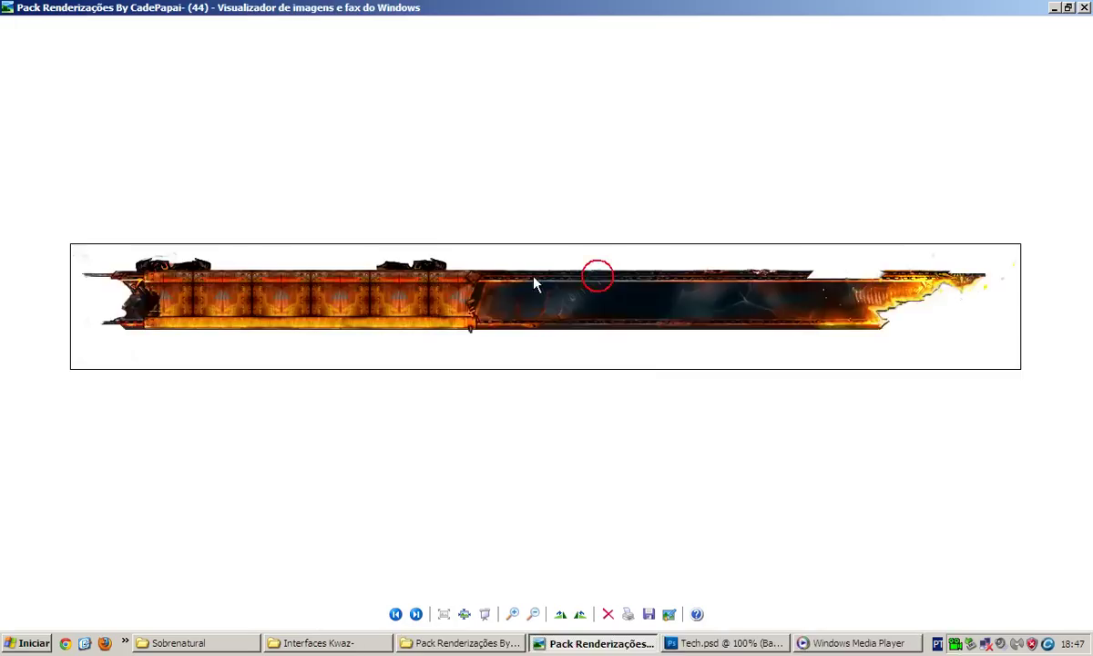
key(Escape)
Look at render (47), then go back and preview the metal bar render (31)
scroll(886, 341, down, 3)
click(500, 199)
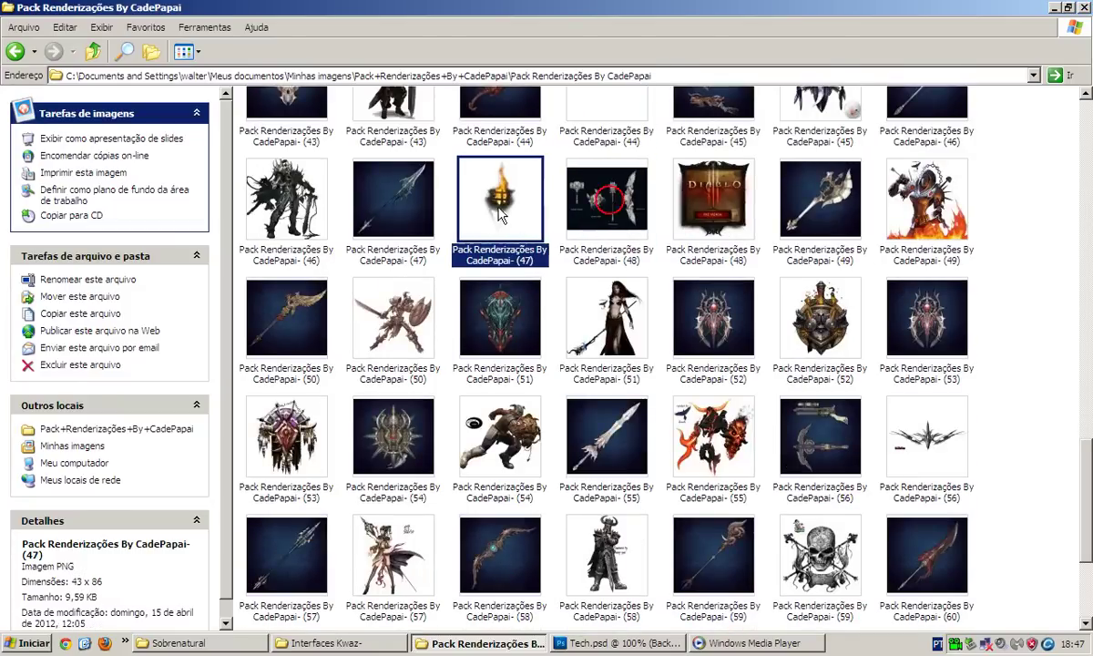
scroll(943, 360, down, 5)
scroll(1010, 366, up, 3)
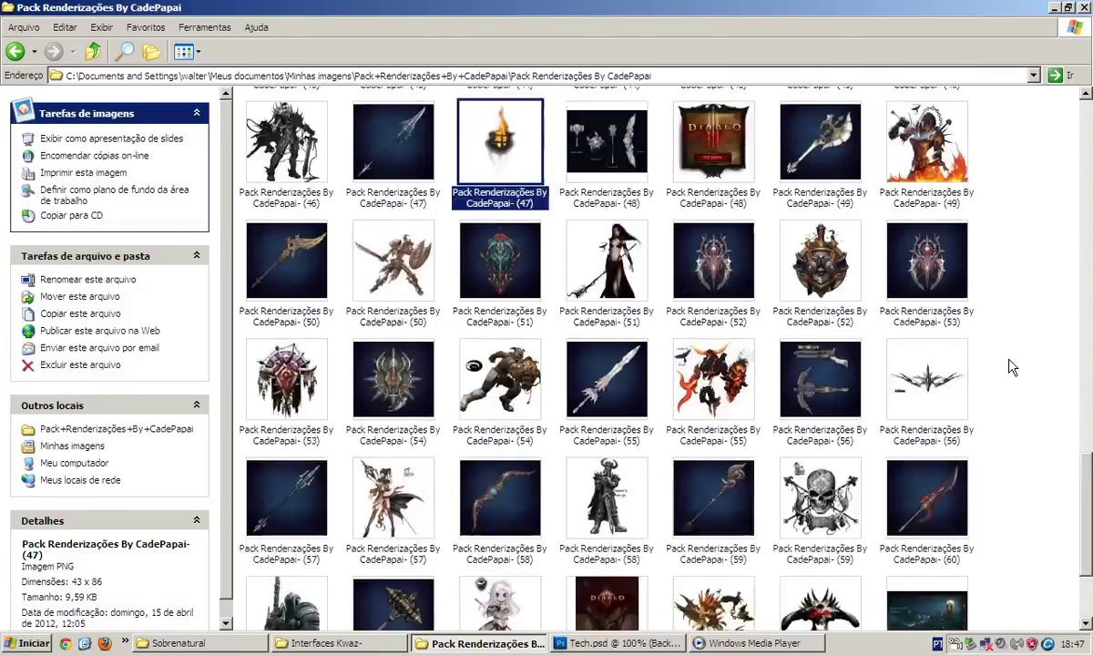
scroll(938, 366, up, 12)
scroll(939, 366, up, 10)
scroll(939, 366, down, 7)
double_click(813, 421)
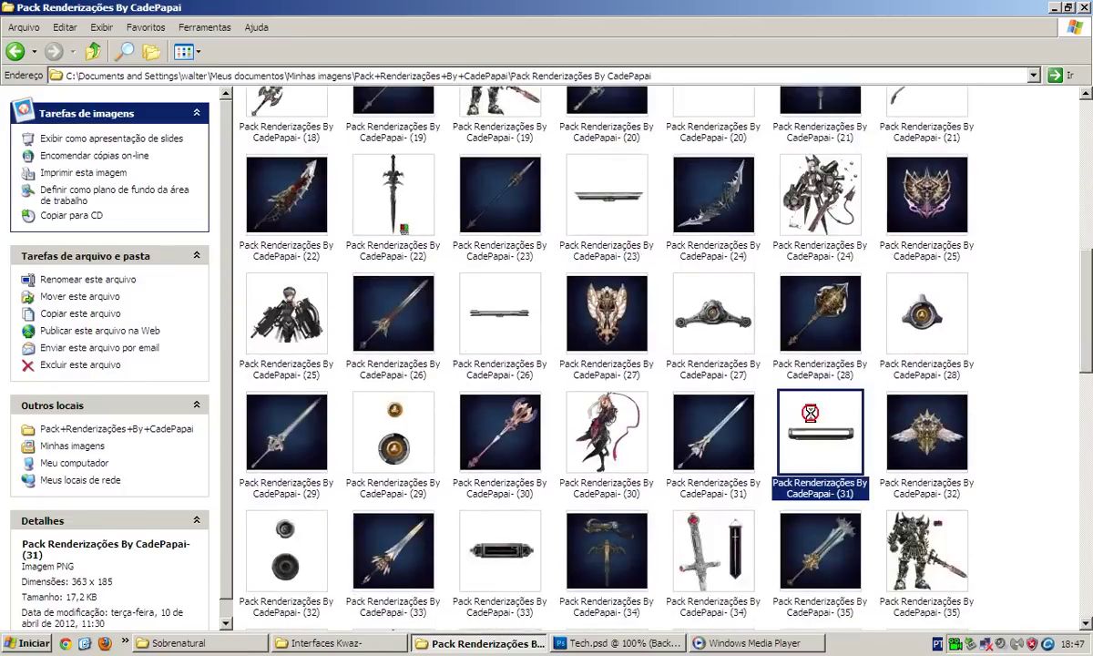
Place render (31) in Tech.psd at 85%, flipped vertically along the frame's top edge
click(1083, 7)
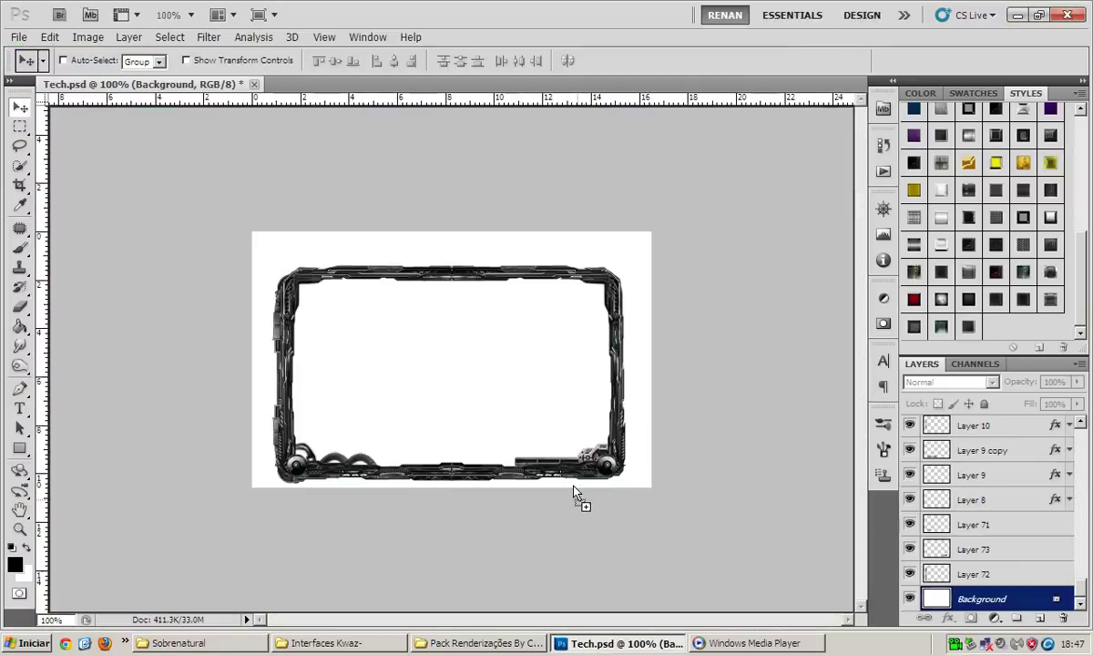
mouse_move(752, 506)
mouse_down()
mouse_move(566, 422)
mouse_move(562, 437)
mouse_up()
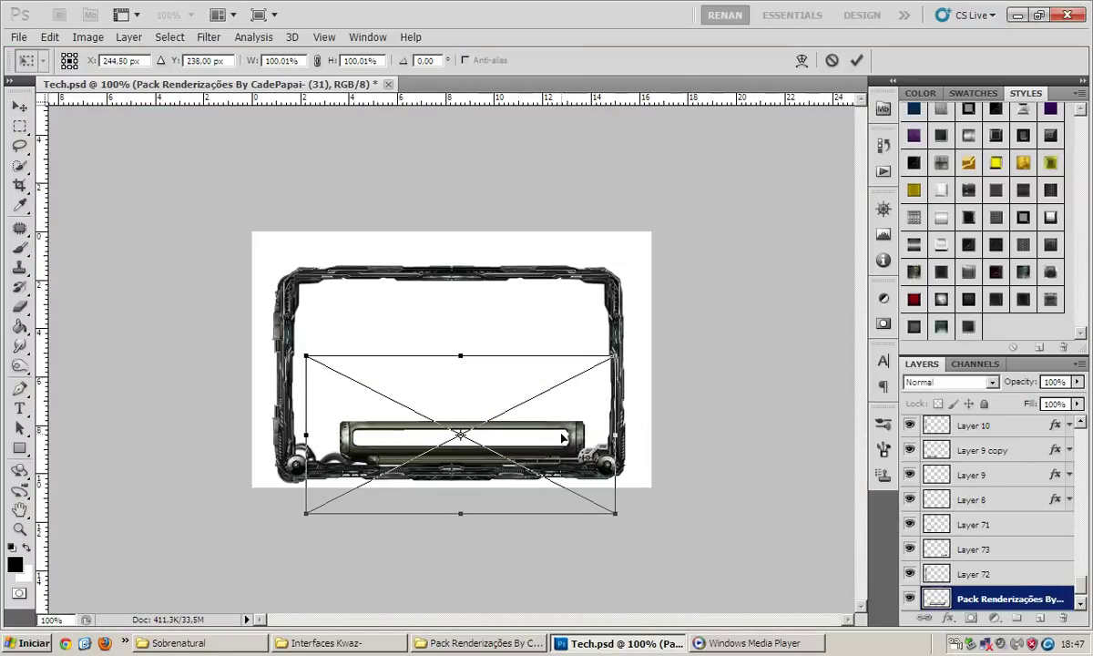
drag(616, 356, 569, 378)
mouse_move(507, 441)
mouse_down()
mouse_move(503, 358)
mouse_move(447, 344)
mouse_move(449, 303)
mouse_up()
right_click(503, 357)
click(498, 507)
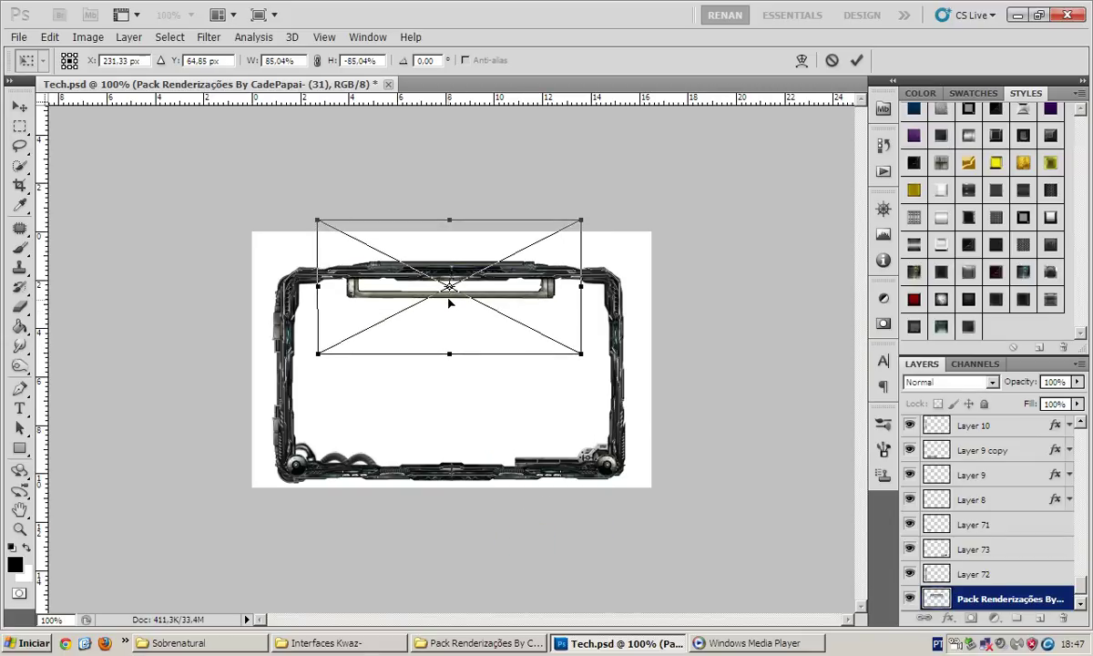
key(Return)
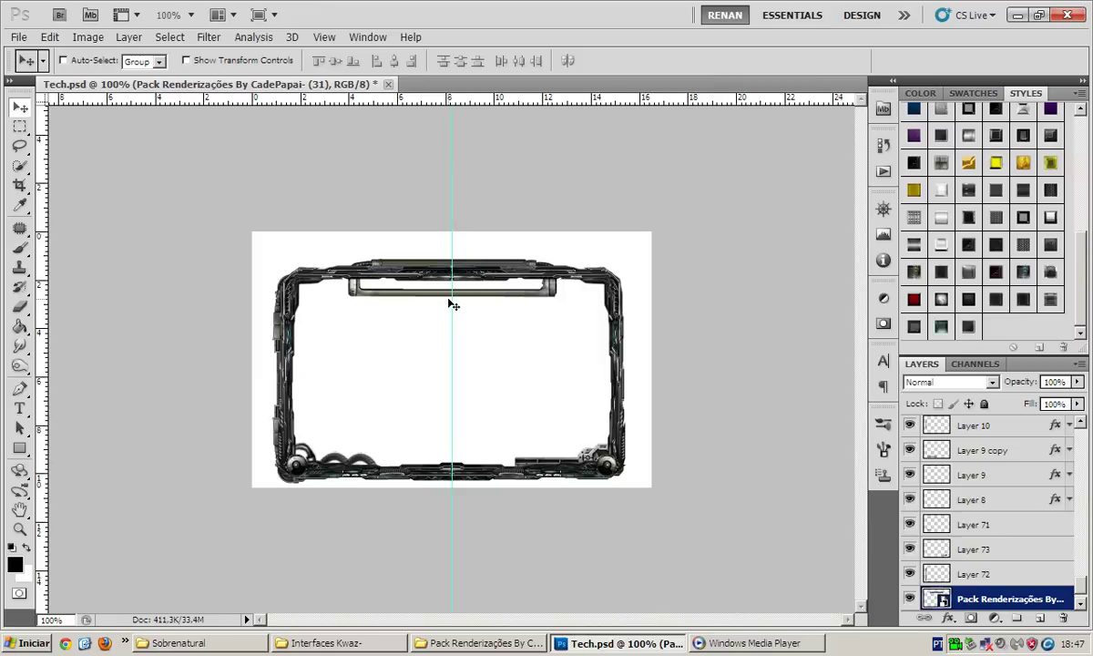
Rasterize the top bar layer and erase its left part
key(ctrl+t)
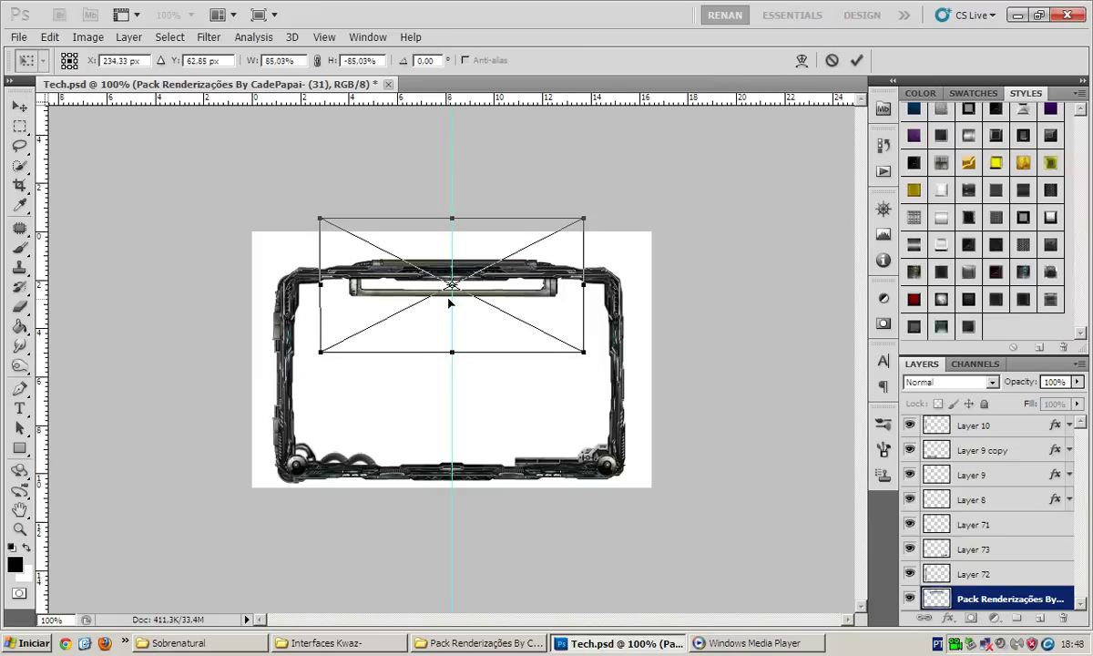
key(Return)
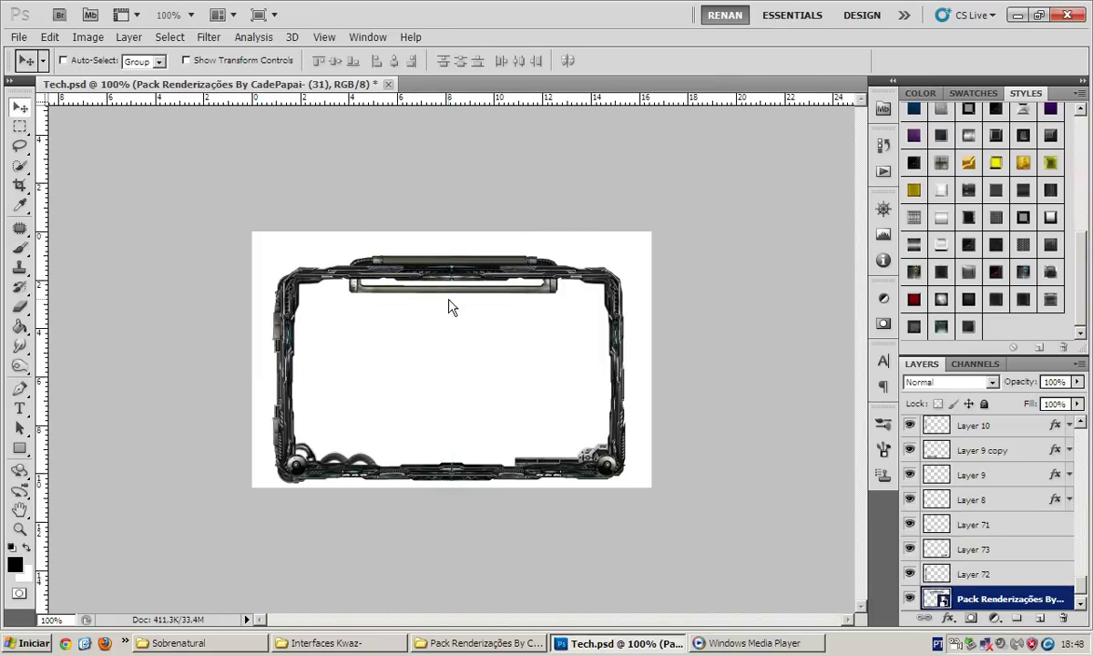
key(e)
click(370, 296)
key(Return)
drag(351, 284, 489, 288)
key(v)
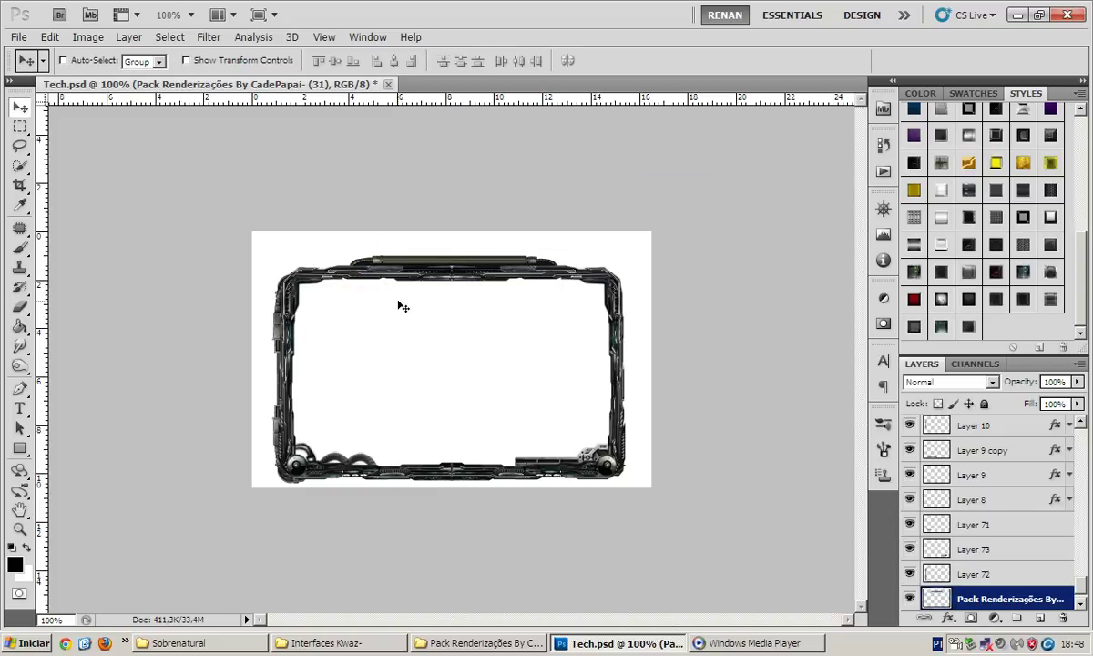
scroll(944, 523, down, 1)
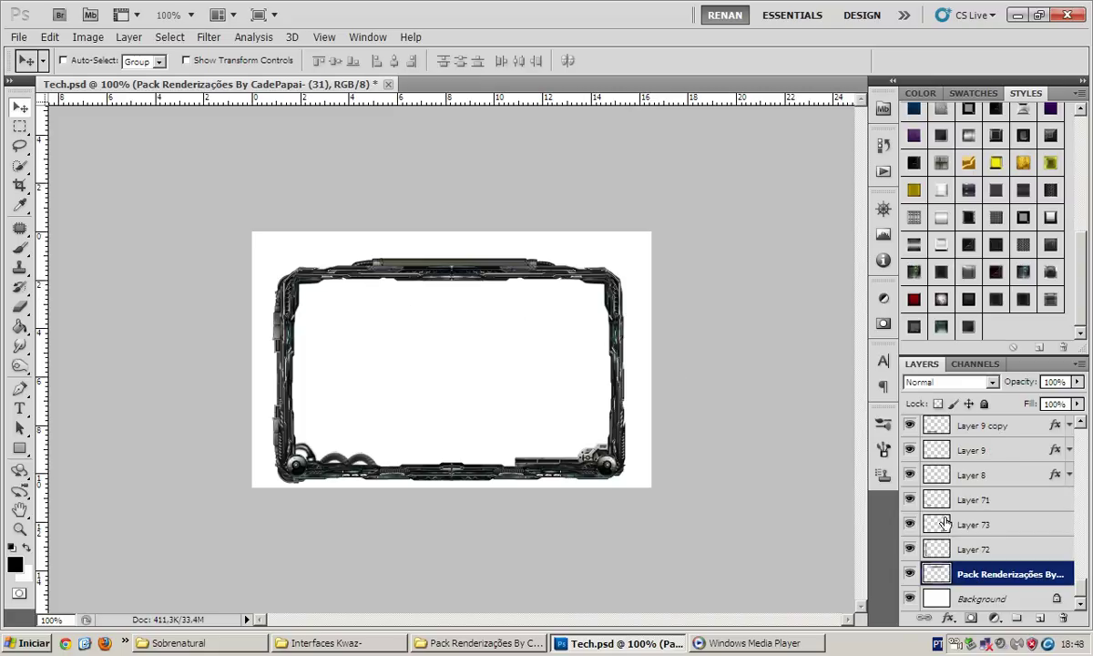
Nudge the metal bar render layer down to the frame's bottom edge
click(999, 600)
click(1014, 581)
key(shift+Down)
key(shift+Down)
key(shift+Down)
key(shift+Down)
key(shift+Down)
key(shift+Down)
key(shift+Down)
key(shift+Down)
key(shift+Down)
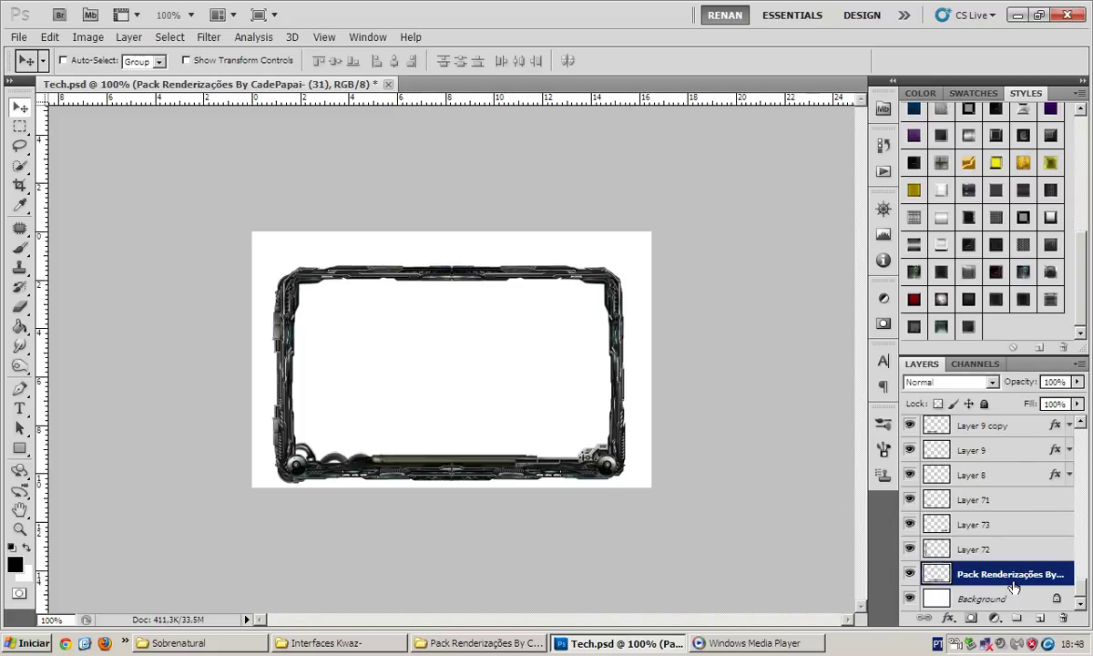
key(Down)
key(Down)
key(Down)
key(ctrl+y)
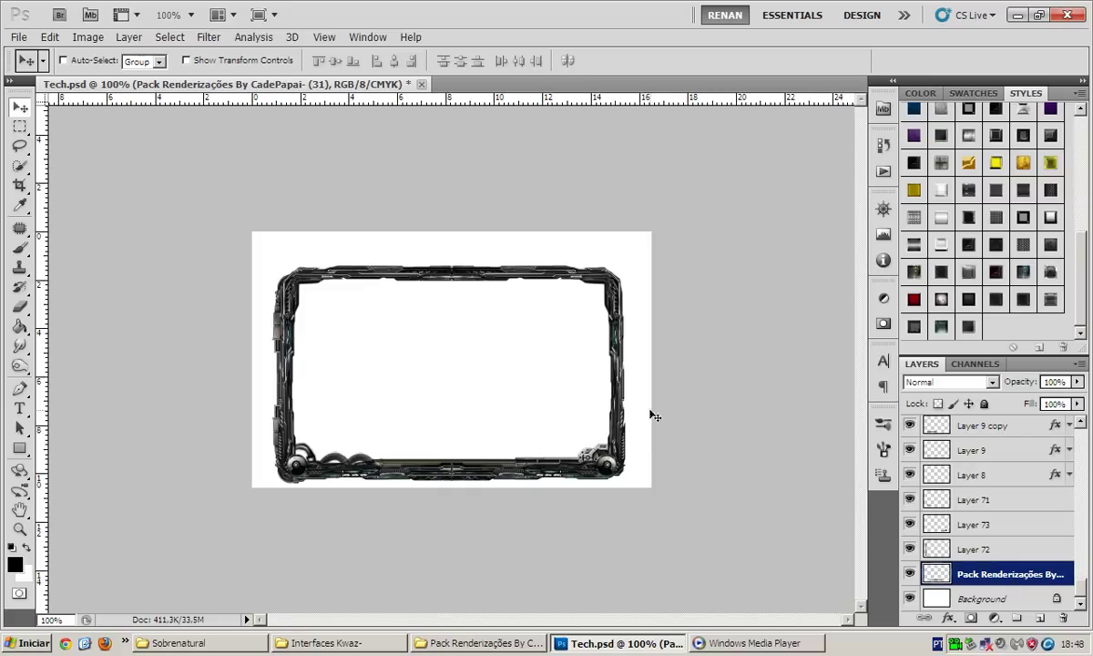
Flip the bar vertically, nudge it down 5 px, and delete Layer 73
key(ctrl+t)
key(ctrl+y)
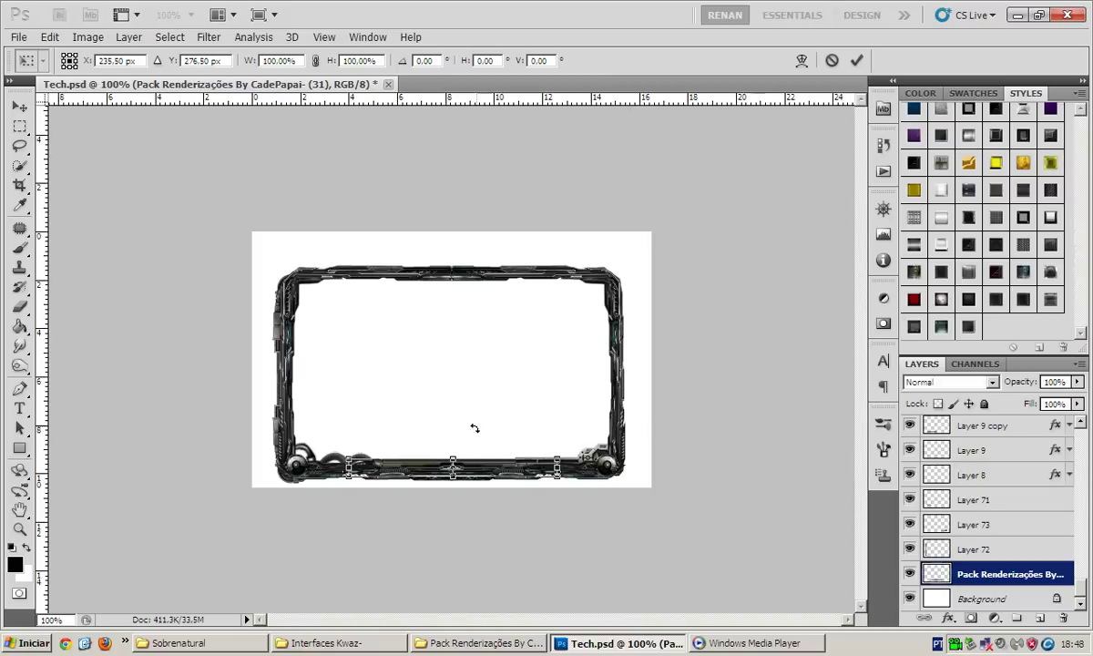
right_click(474, 458)
click(506, 442)
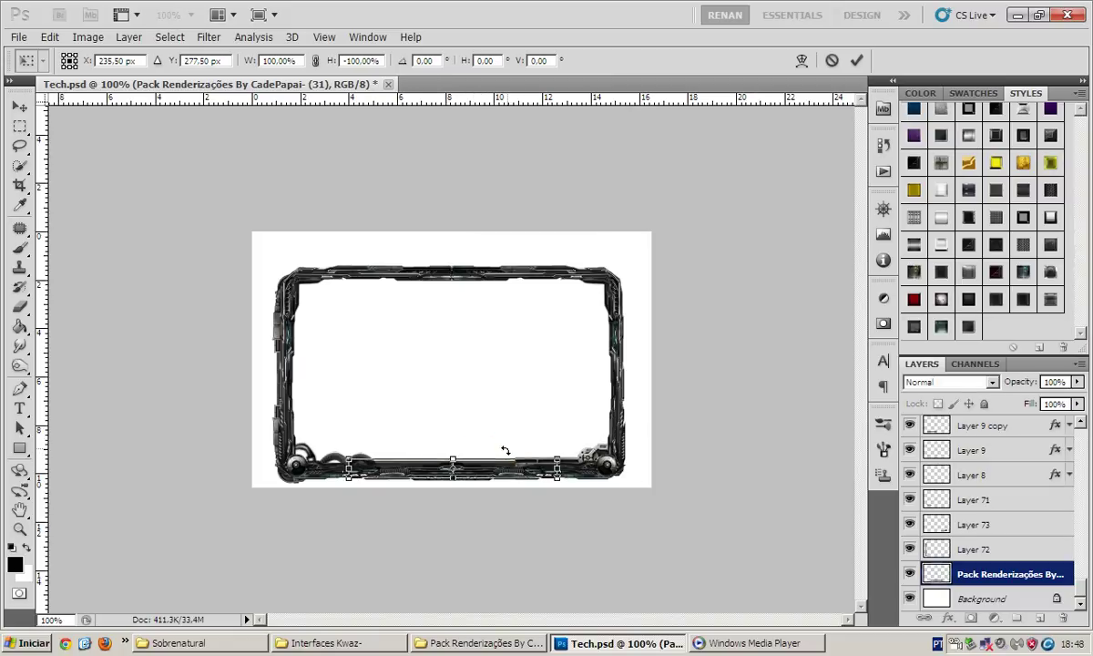
key(Down)
key(Down)
key(Down)
key(Down)
key(Down)
key(Return)
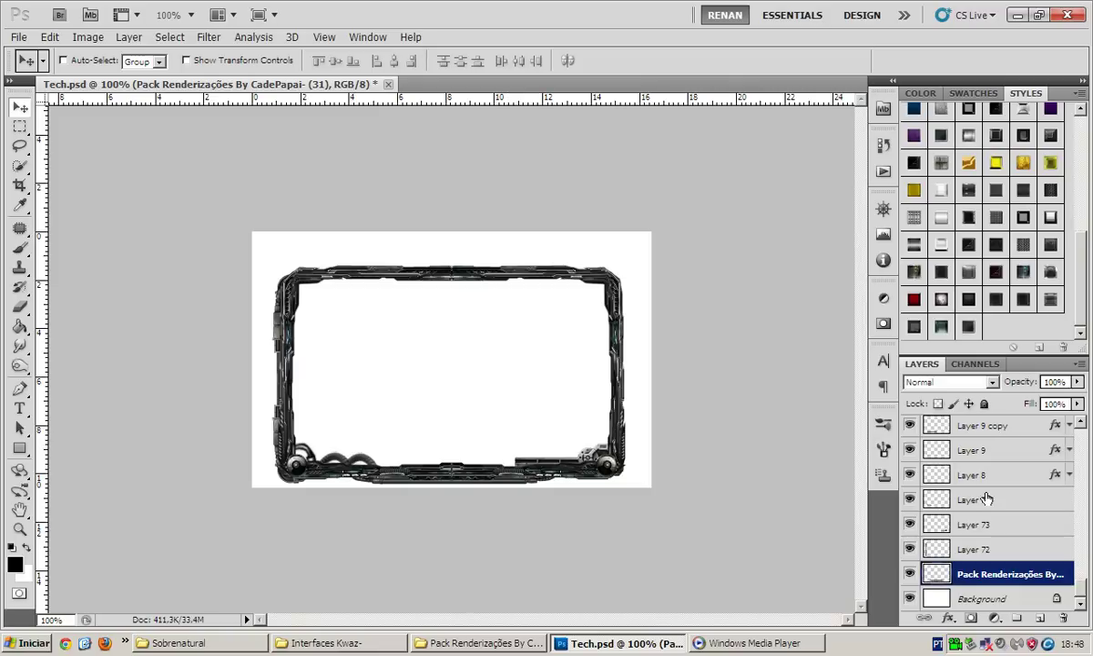
click(992, 549)
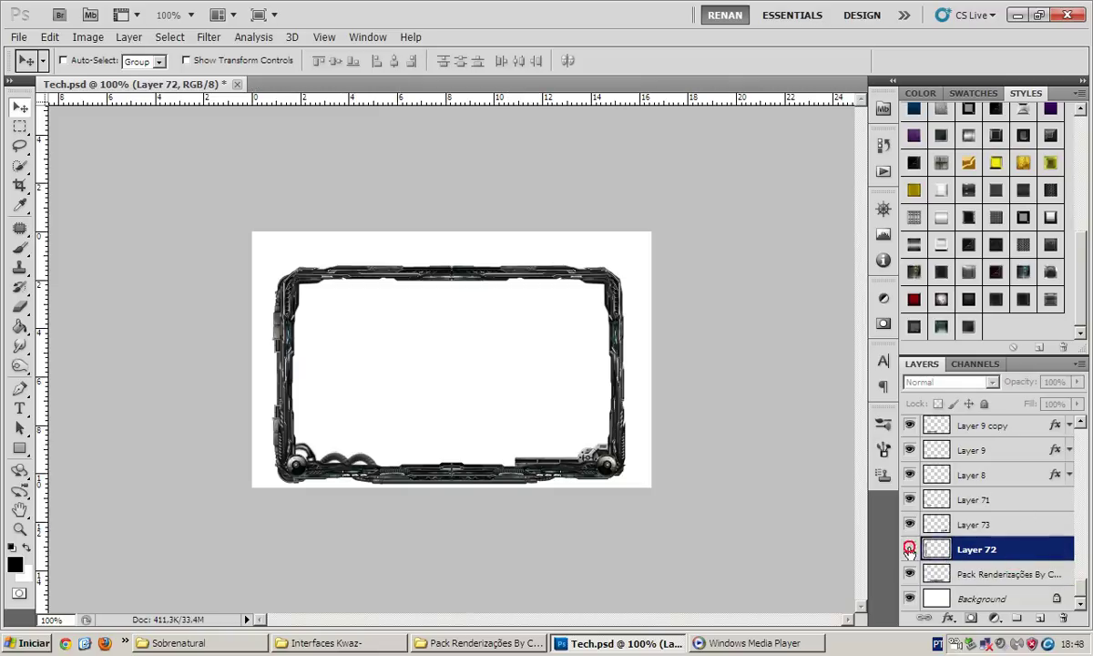
key(Delete)
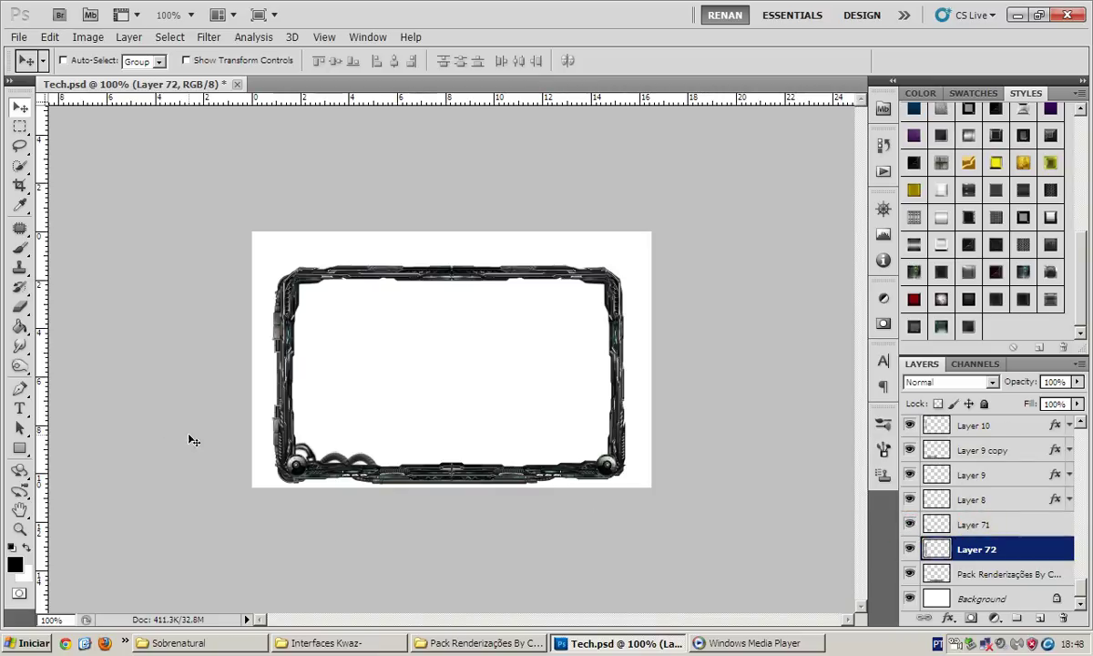
Browse the render pack and pick the hose render (21) to open in Photoshop
click(994, 597)
click(478, 642)
scroll(469, 564, up, 1)
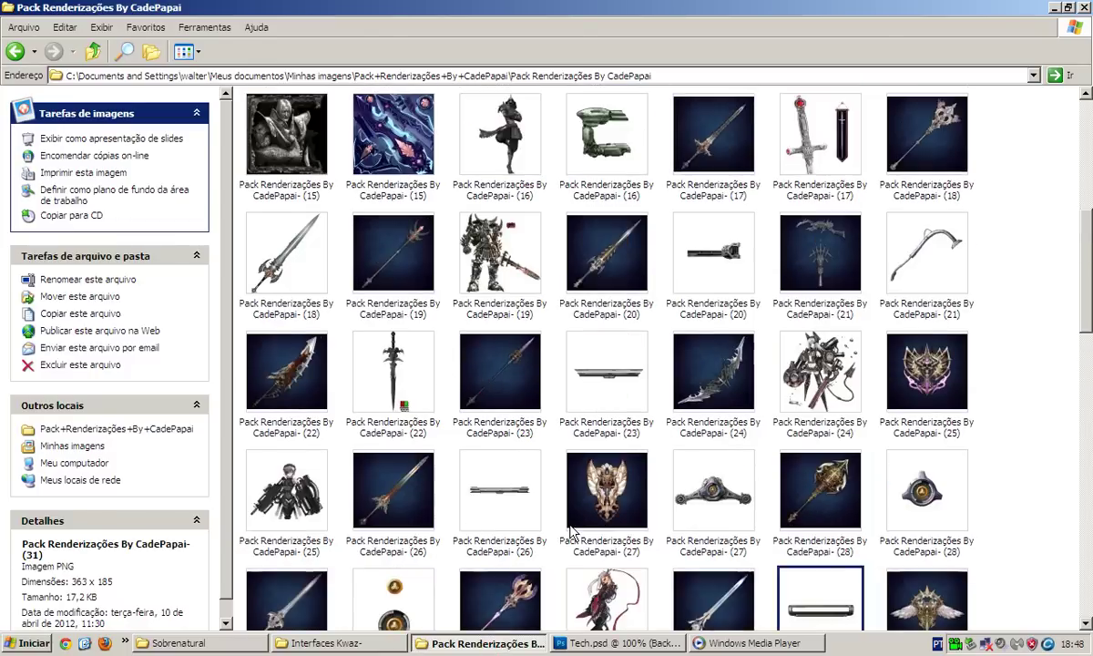
scroll(568, 530, down, 6)
scroll(568, 530, down, 3)
scroll(570, 532, down, 2)
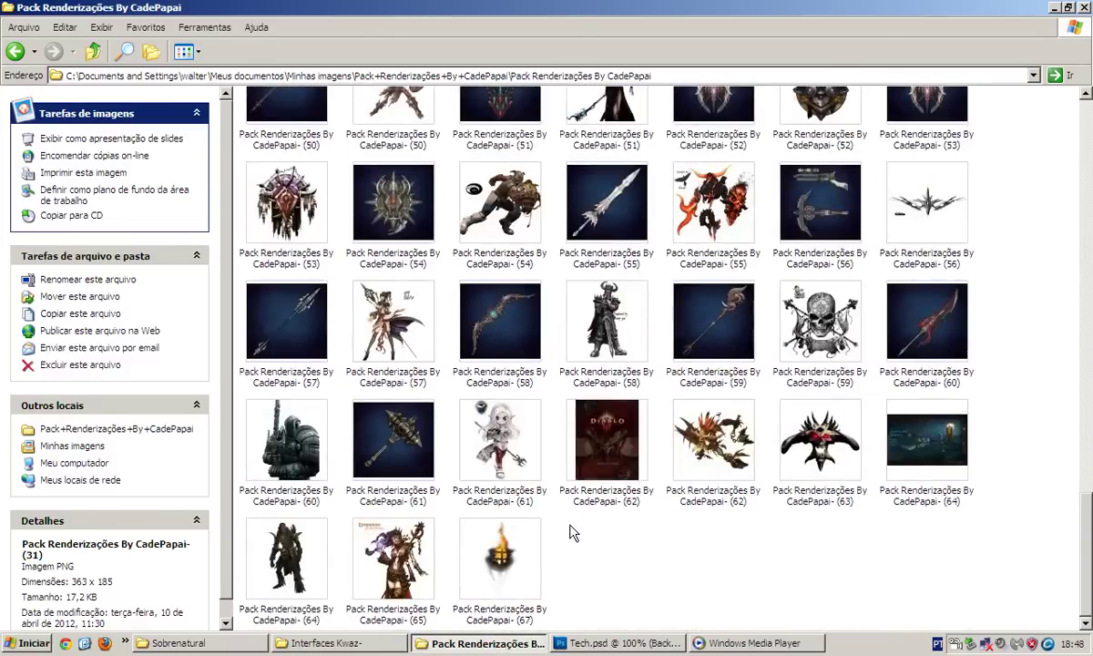
scroll(573, 531, up, 8)
scroll(573, 531, up, 4)
scroll(572, 532, up, 2)
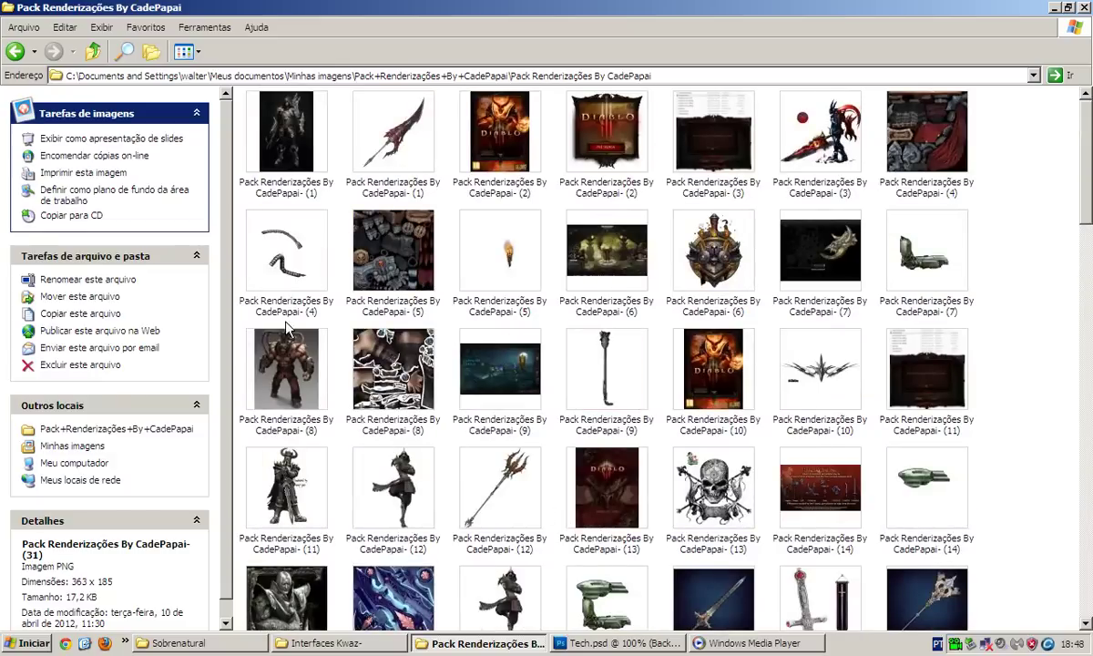
scroll(828, 366, down, 2)
scroll(585, 401, down, 2)
click(920, 366)
click(619, 642)
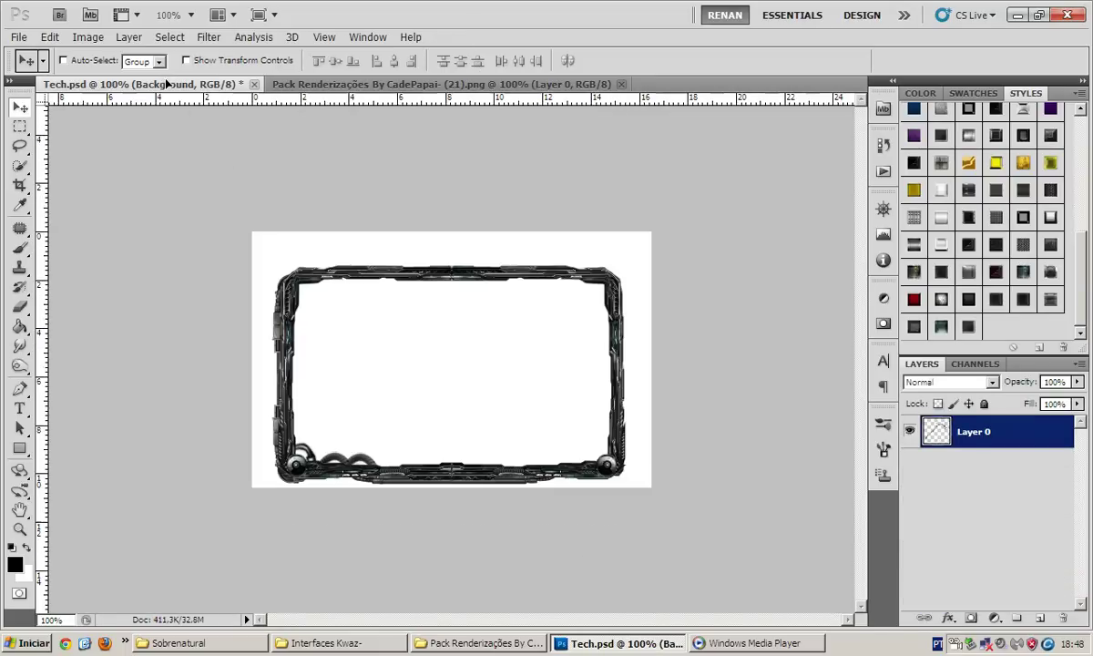
Place the hose render as Layer 73 at about 47%, flipped horizontally, on the top-right corner
mouse_move(173, 92)
mouse_down()
mouse_move(345, 281)
mouse_move(457, 370)
mouse_move(407, 332)
mouse_move(422, 347)
mouse_up()
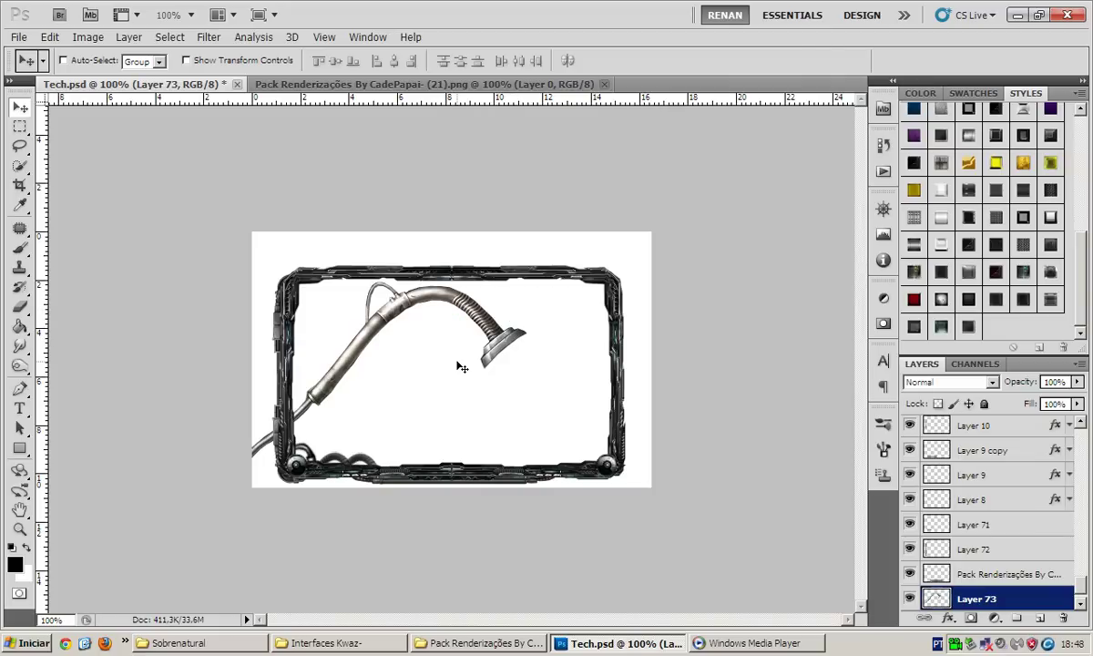
key(ctrl+t)
mouse_move(529, 284)
mouse_down()
mouse_move(450, 339)
mouse_move(337, 293)
mouse_move(575, 481)
mouse_move(604, 469)
mouse_move(586, 477)
mouse_move(330, 298)
mouse_move(334, 286)
mouse_move(414, 285)
mouse_up()
right_click(415, 285)
click(493, 492)
right_click(390, 306)
click(452, 508)
right_click(411, 295)
click(491, 486)
drag(383, 330, 620, 339)
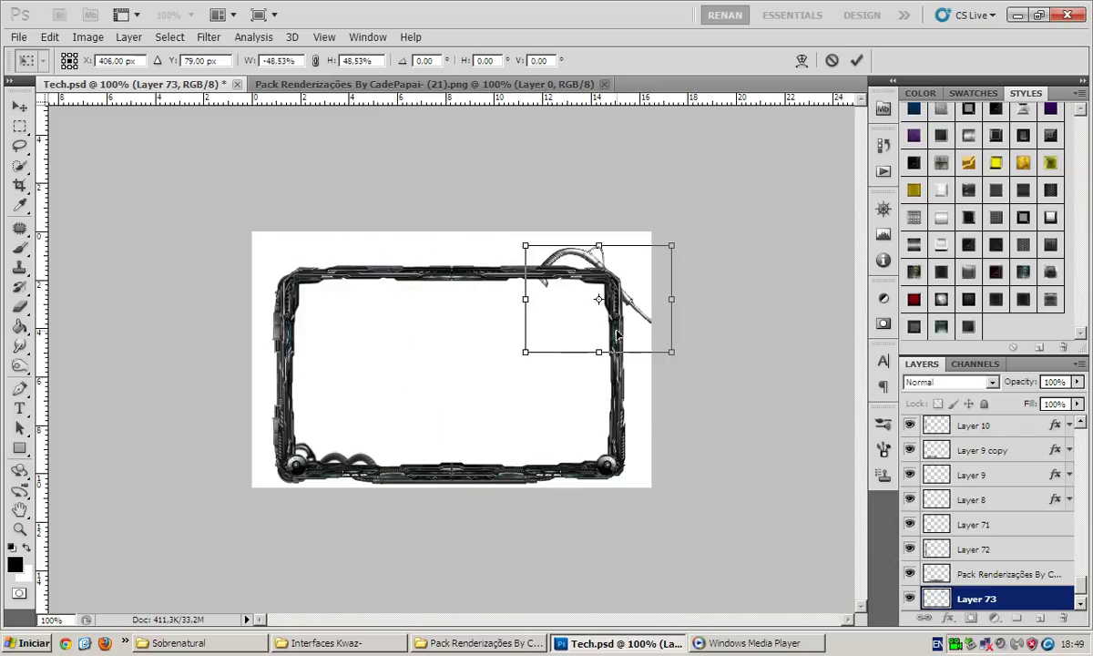
key(Return)
Darken the cable with Curves, black point 54, and lift the Blue channel shadows
key(e)
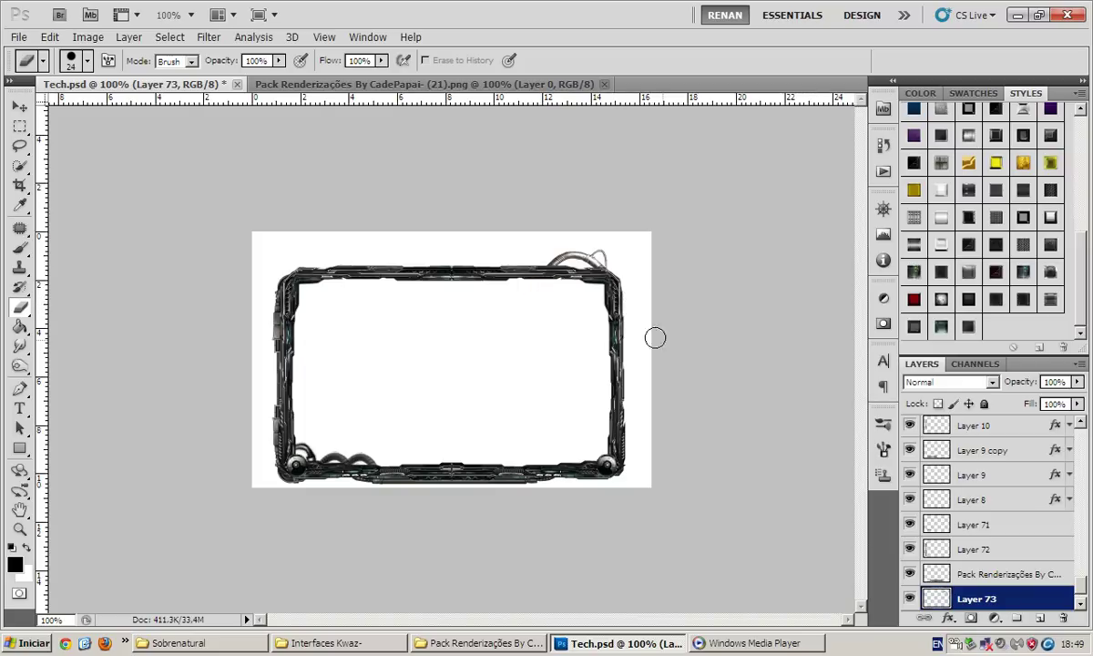
key(v)
click(87, 37)
mouse_move(106, 76)
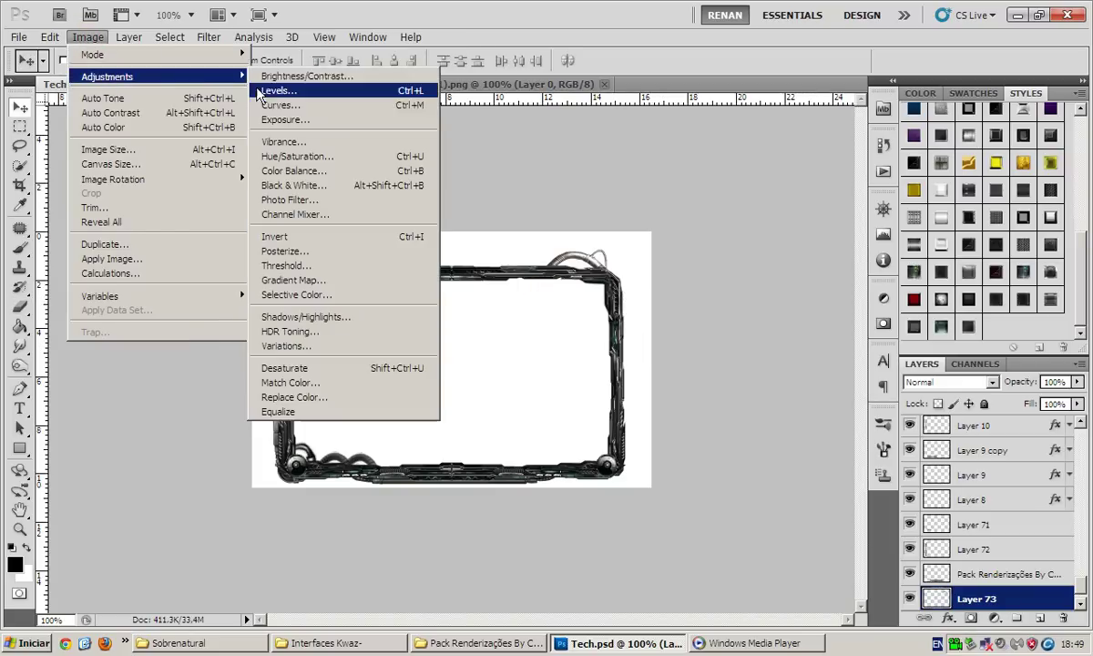
click(276, 105)
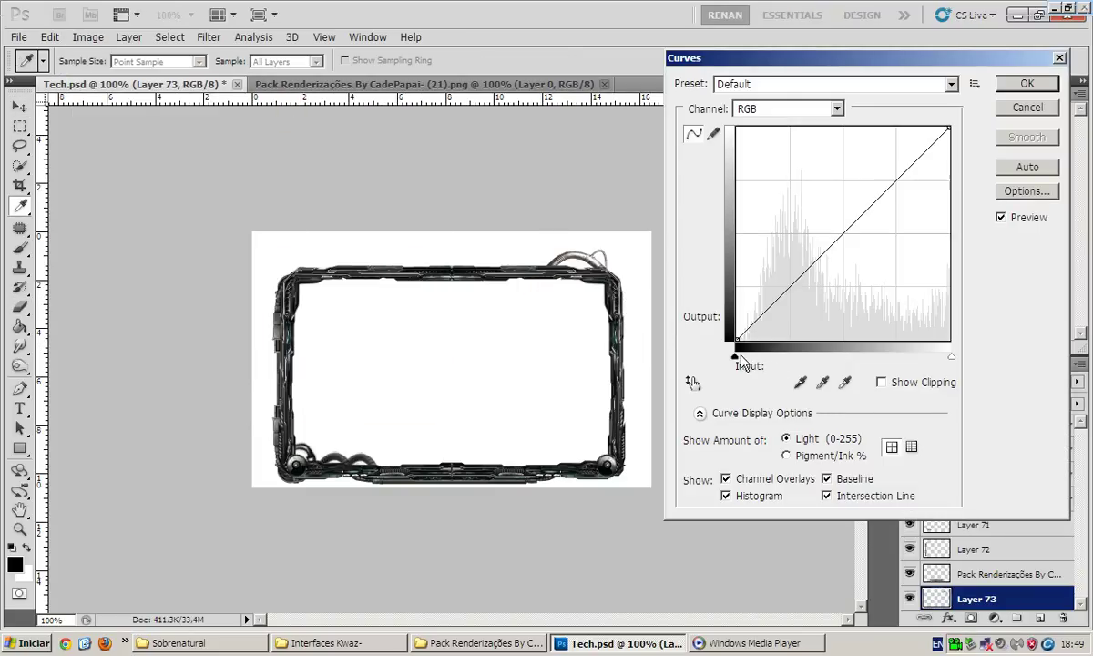
drag(739, 362, 781, 363)
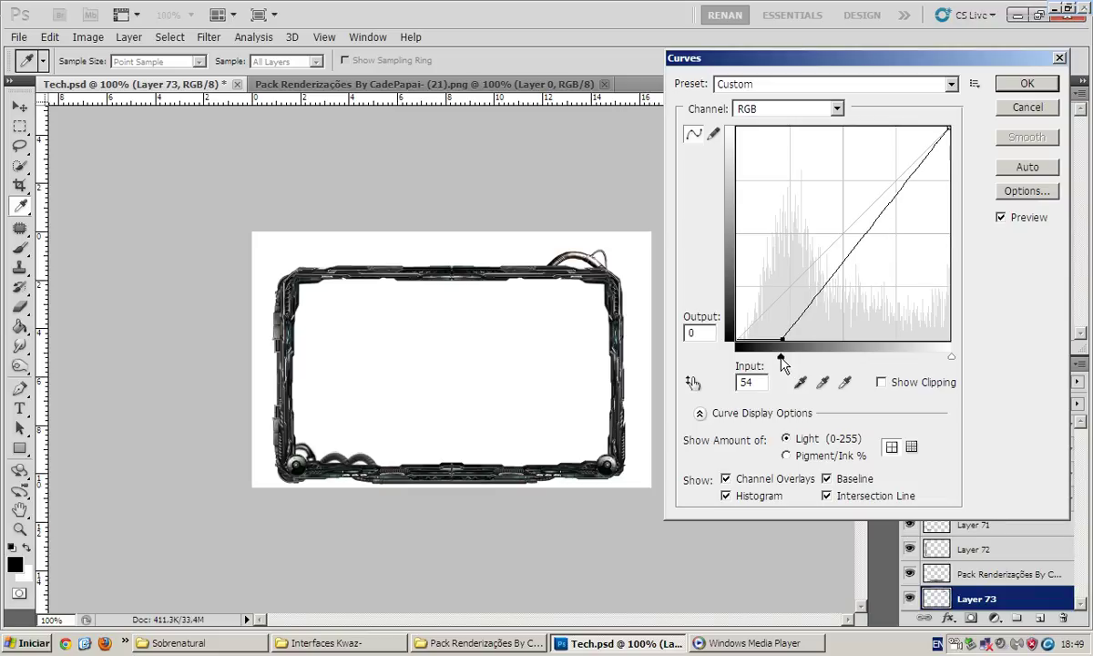
click(831, 109)
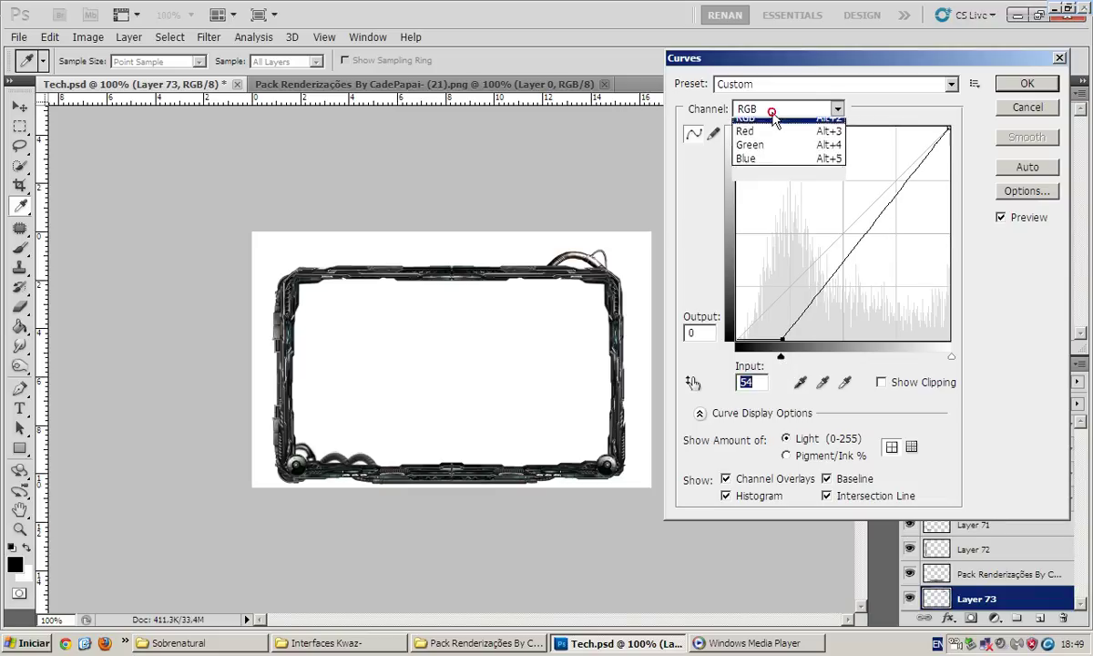
click(763, 166)
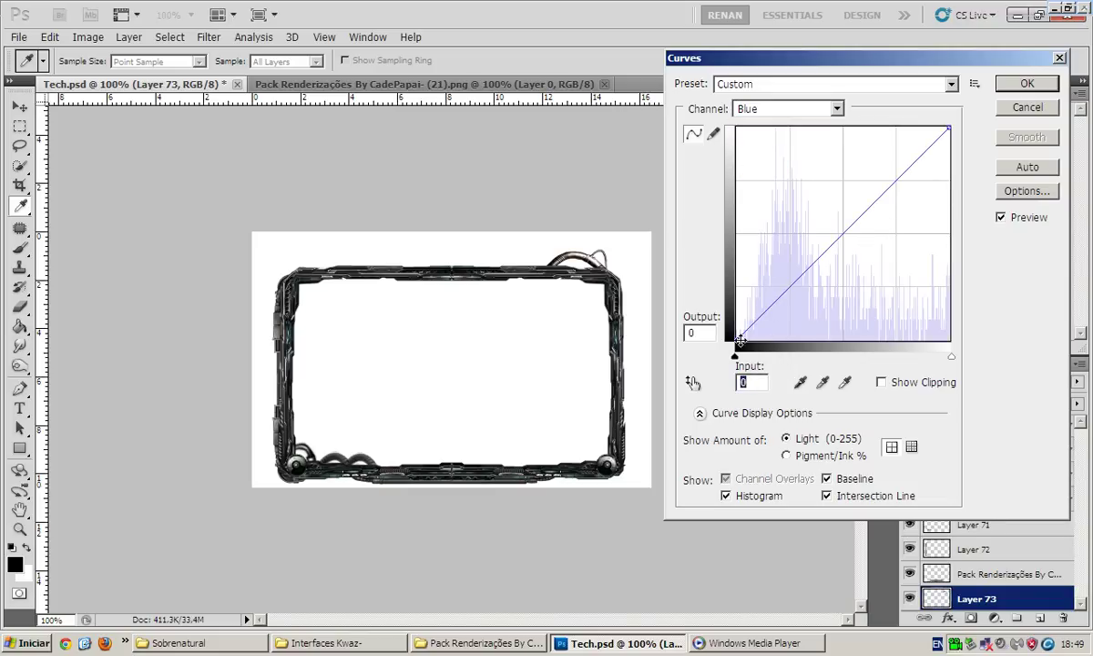
mouse_move(741, 356)
mouse_down()
mouse_move(758, 356)
mouse_move(737, 308)
mouse_up()
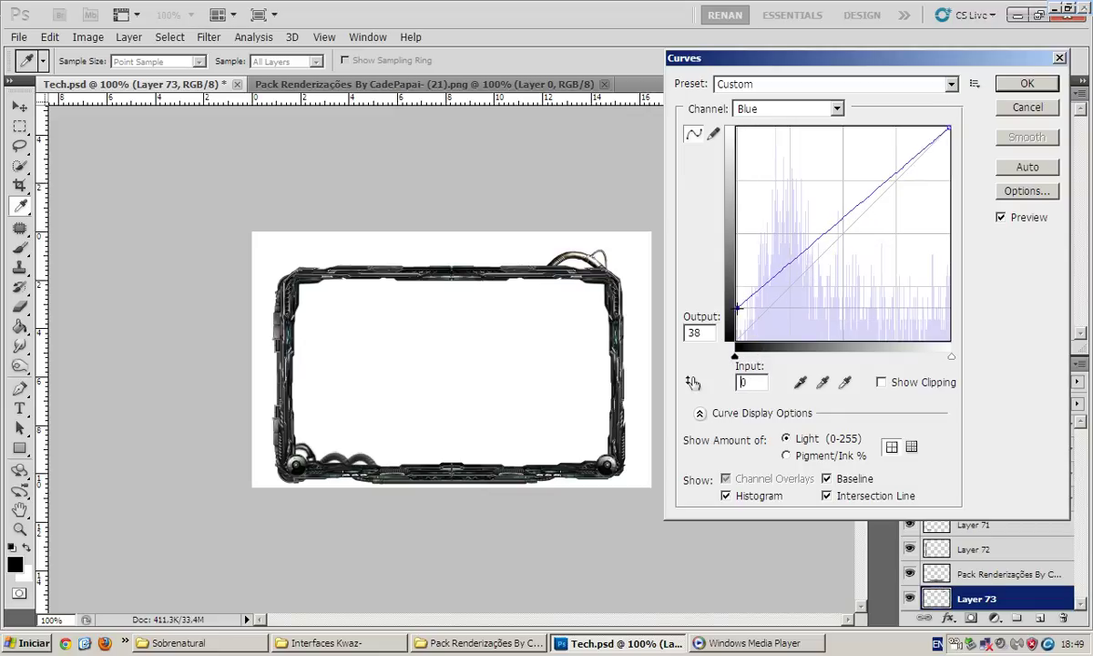
click(1026, 84)
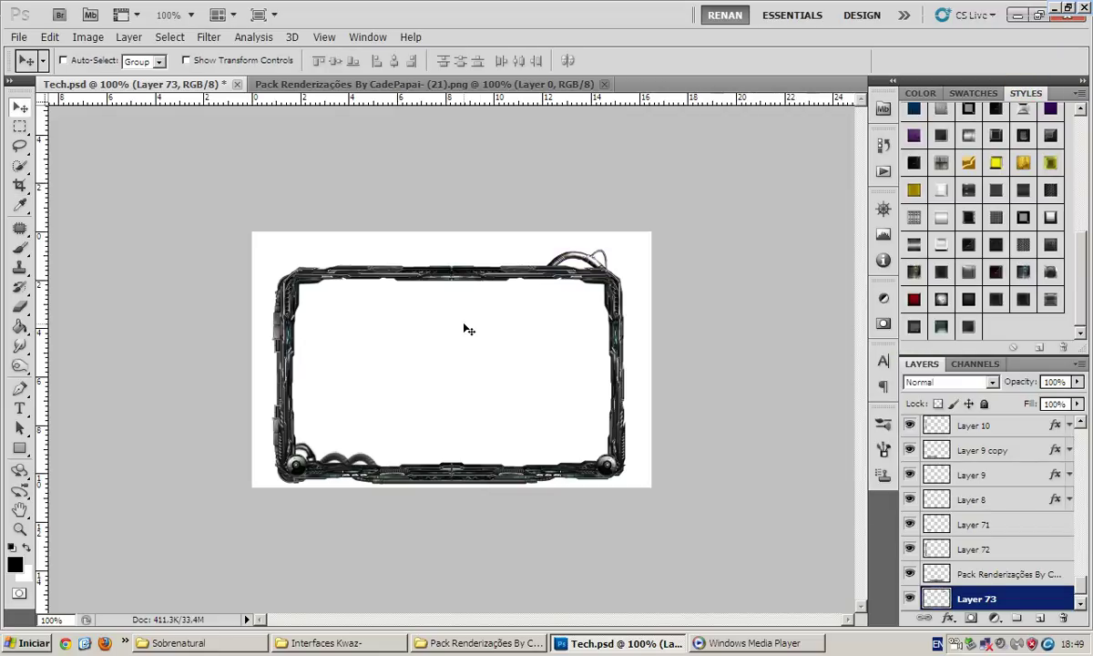
Darken the cable further with a second Curves pass and duplicate its layer
click(89, 37)
mouse_move(108, 76)
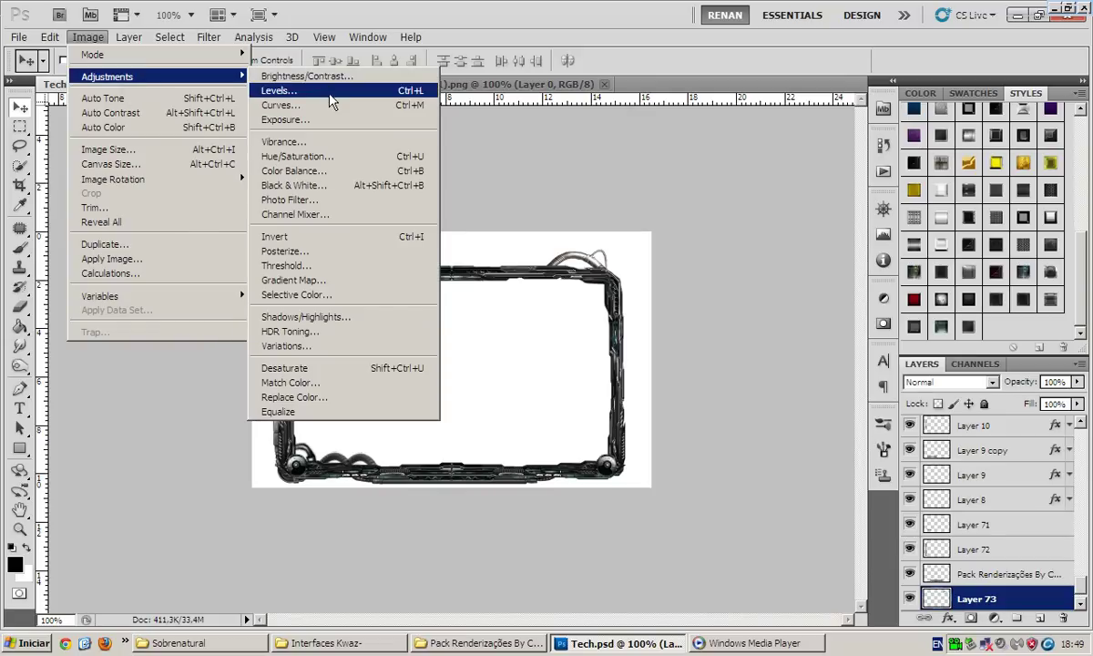
click(328, 106)
mouse_move(736, 342)
mouse_down()
mouse_move(789, 341)
mouse_move(772, 342)
mouse_up()
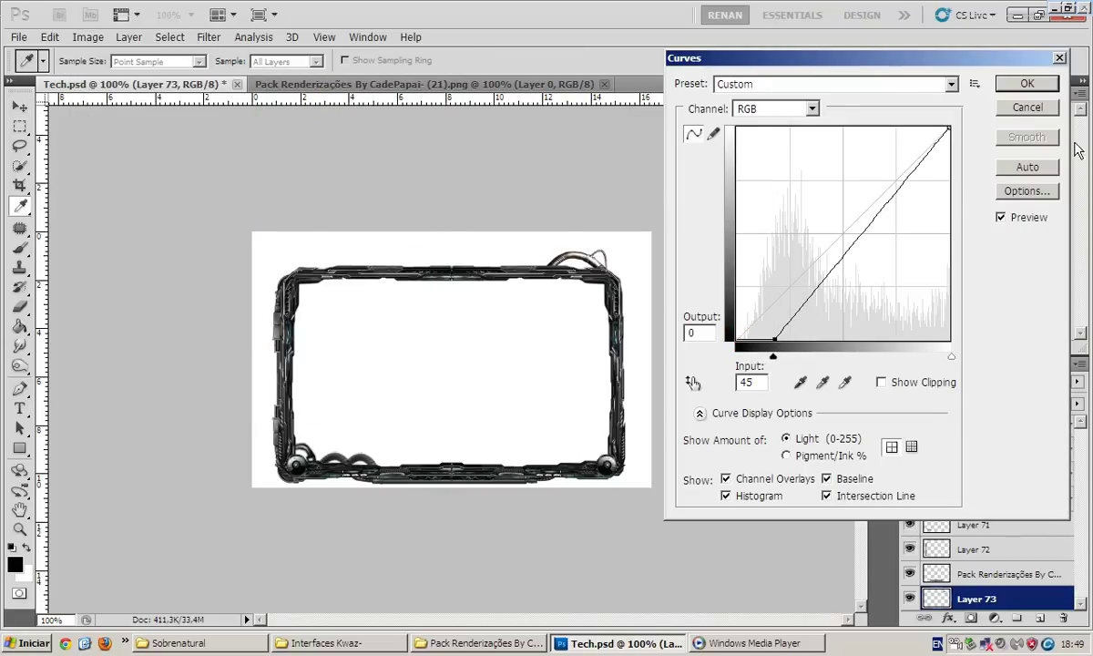
click(1024, 84)
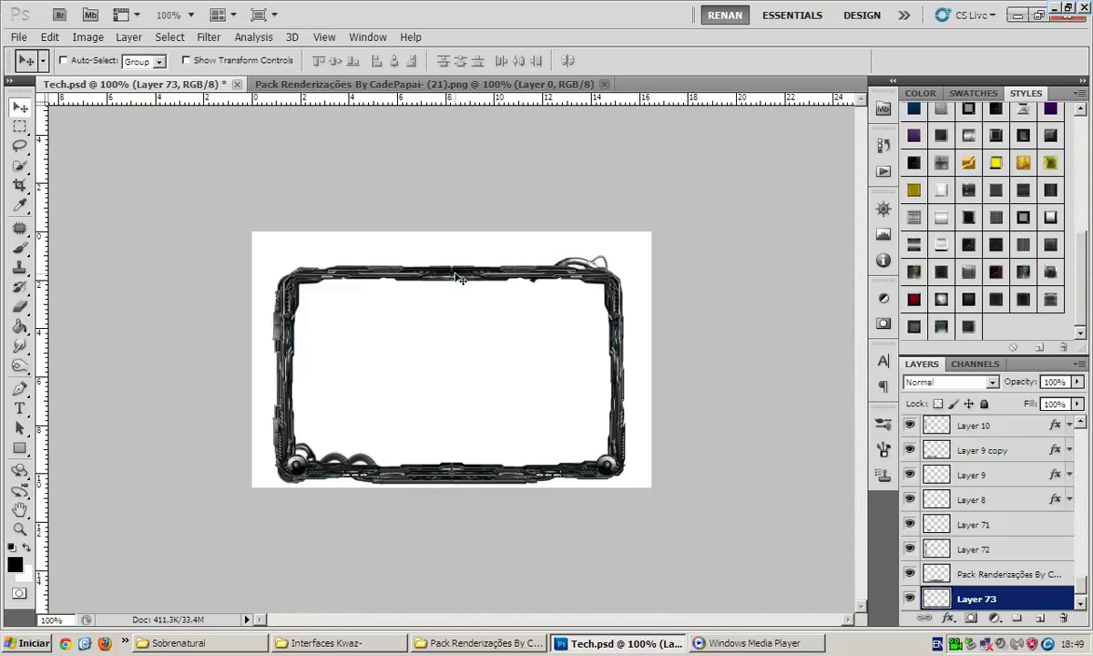
key(ctrl+j)
key(Left)
key(Left)
key(Left)
key(Left)
key(Left)
key(Left)
key(Left)
key(Left)
key(Left)
Delete Layer 73 and its copy, clearing the cable from the top-right corner
key(e)
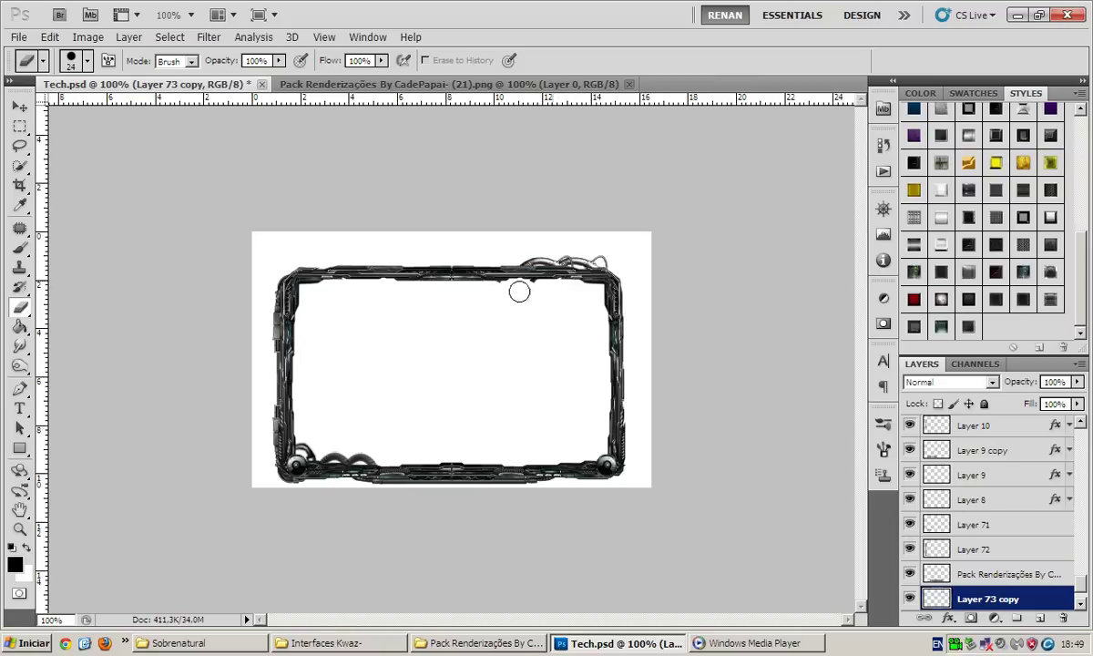
scroll(985, 569, down, 1)
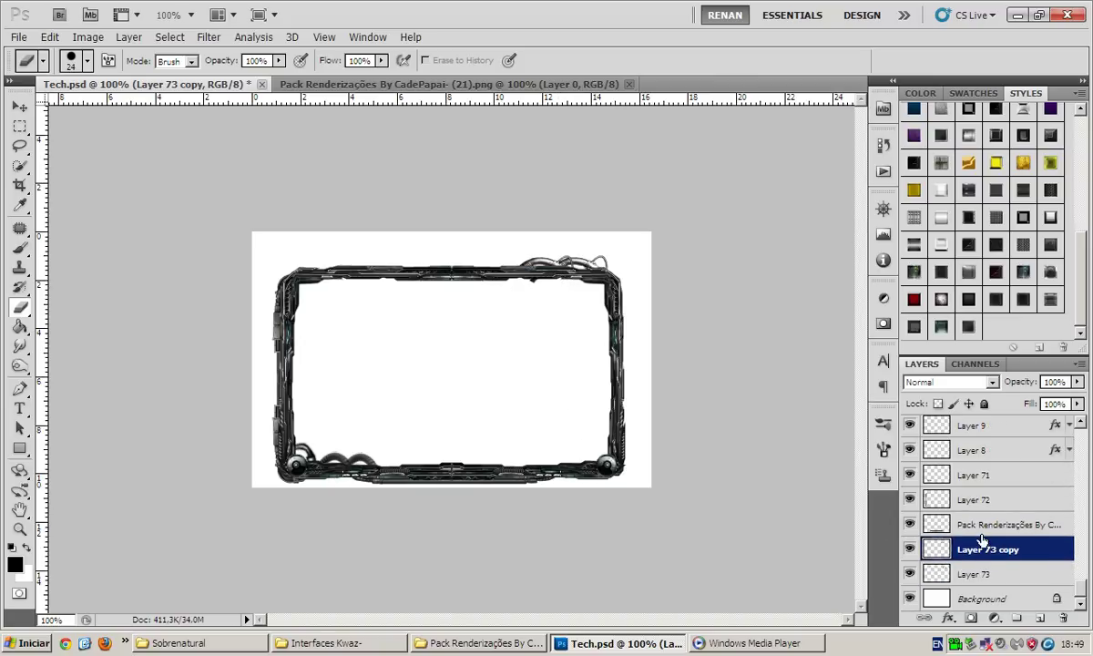
click(976, 574)
key(v)
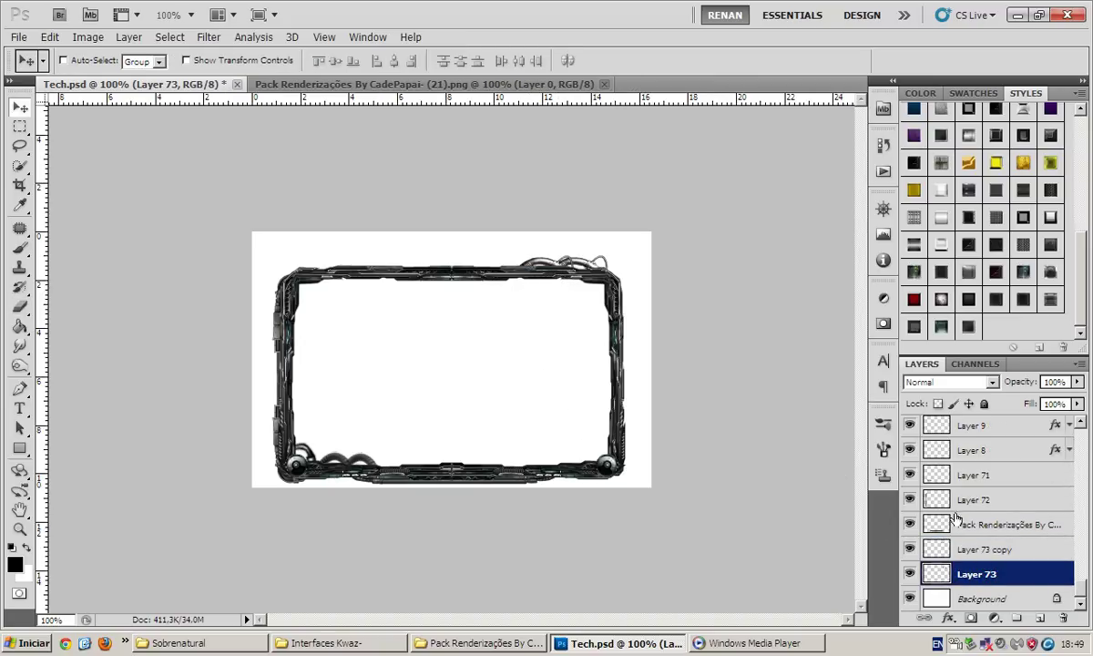
key(Delete)
click(909, 573)
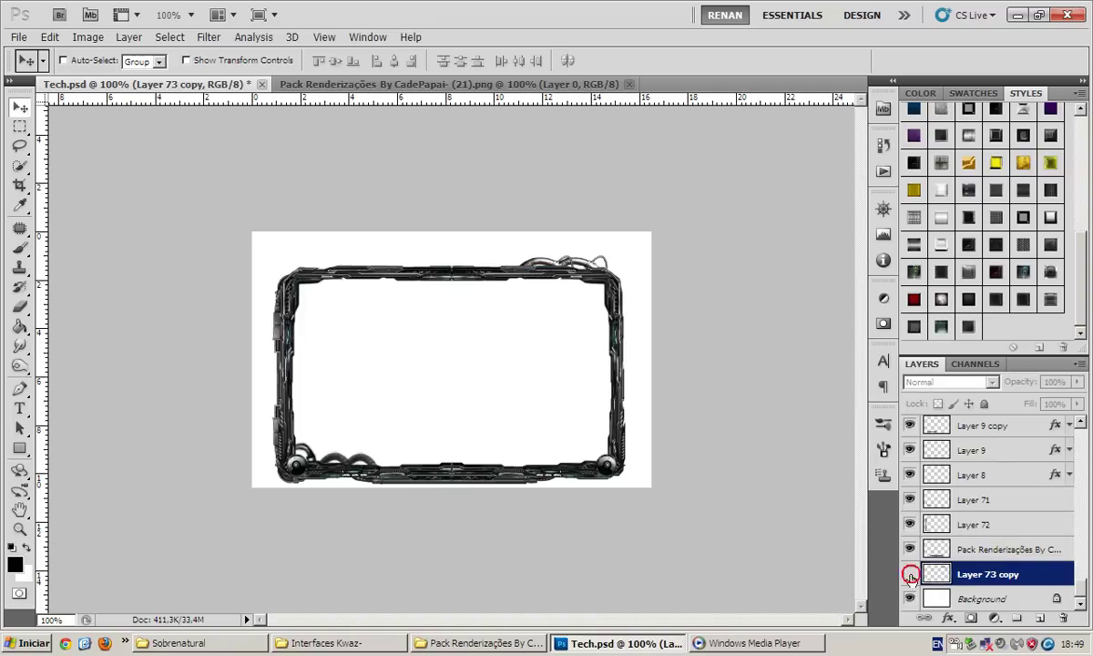
key(ctrl+z)
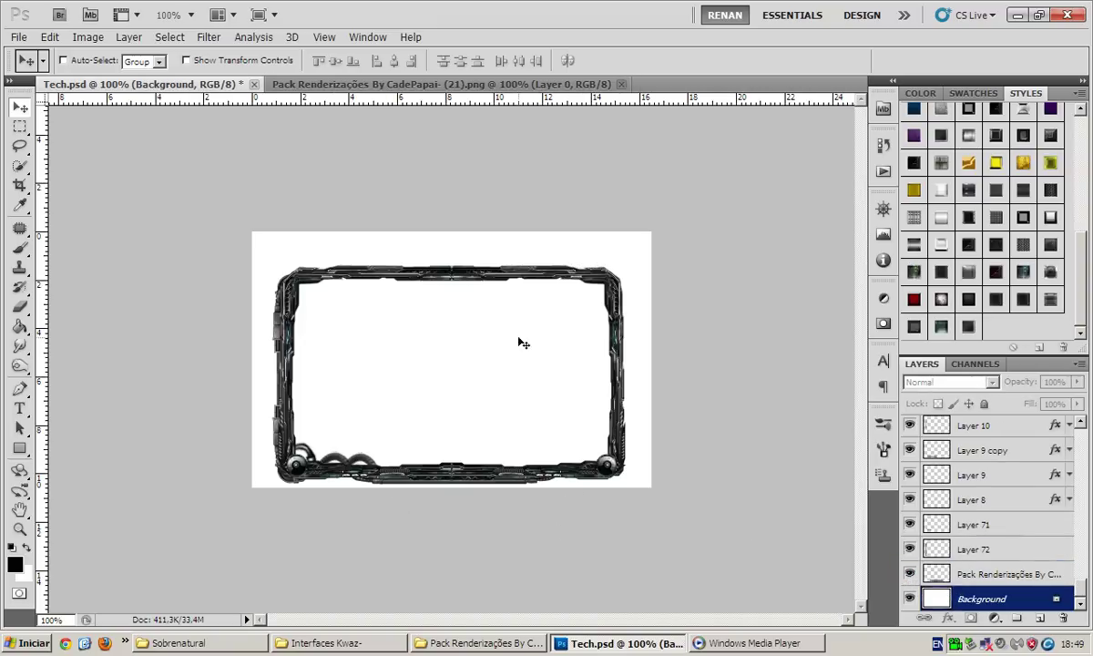
Select all layers and create a merged copy of the visible layers
key(ctrl+alt+a)
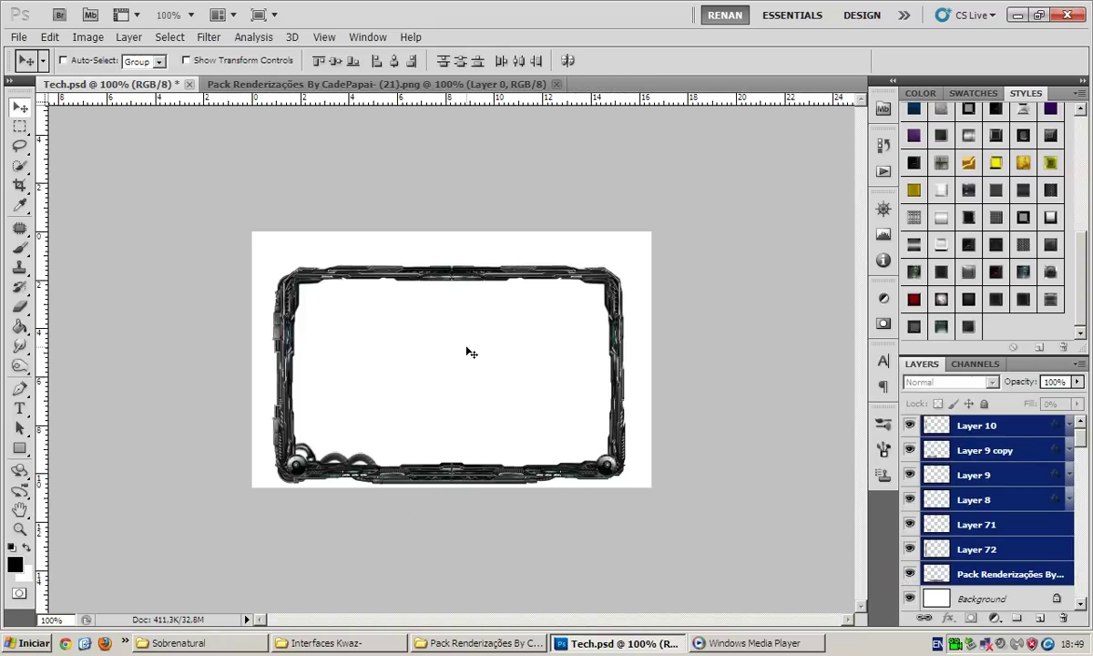
key(ctrl+alt+e)
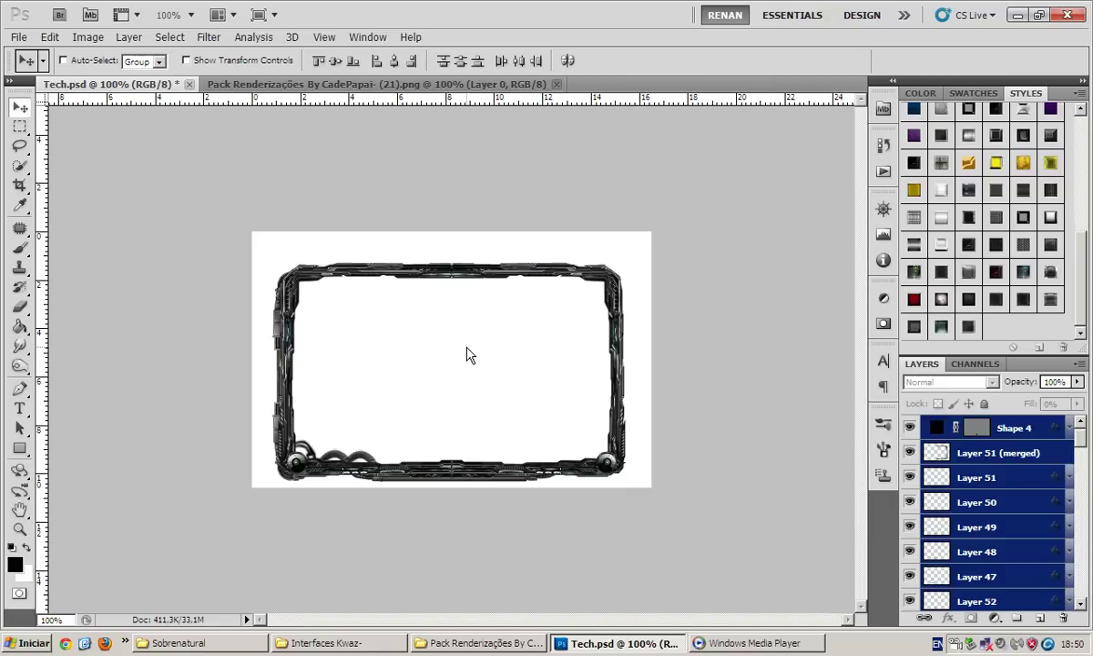
scroll(1075, 448, down, 10)
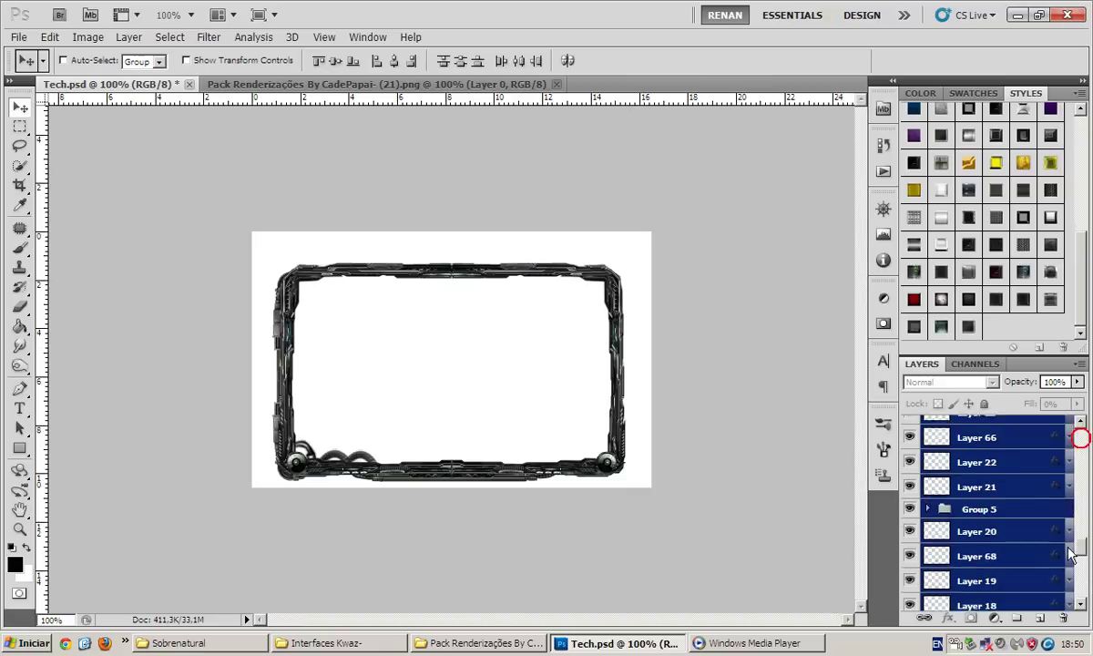
scroll(1074, 448, down, 10)
Select the Background layer, preview render image (20) full size, then close the viewer and render folder
click(1000, 603)
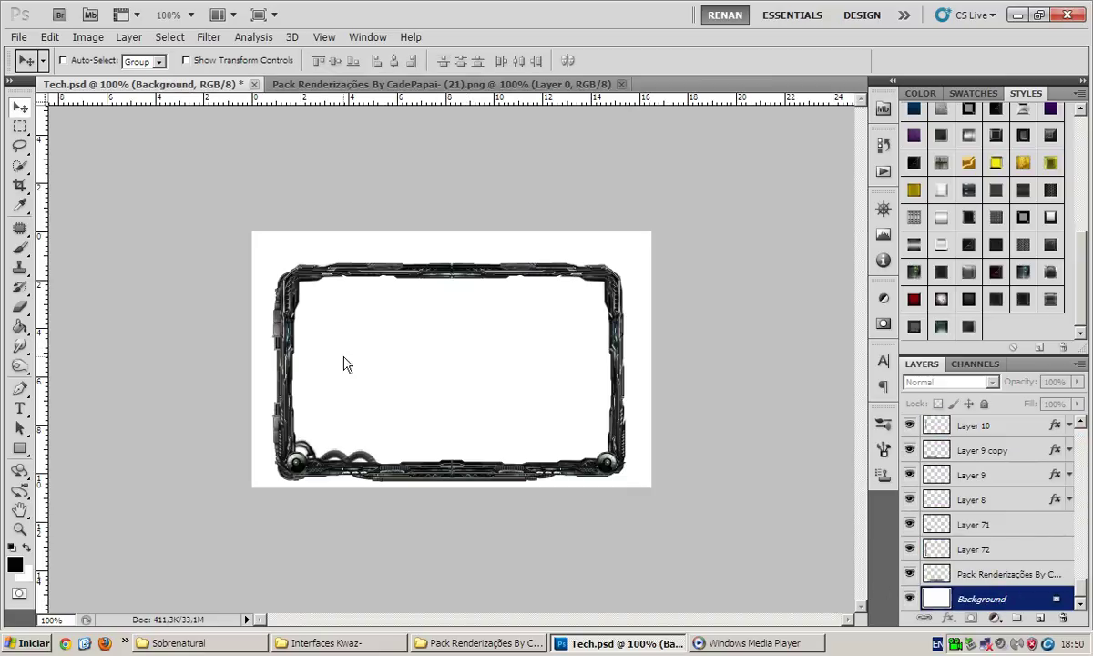
click(487, 645)
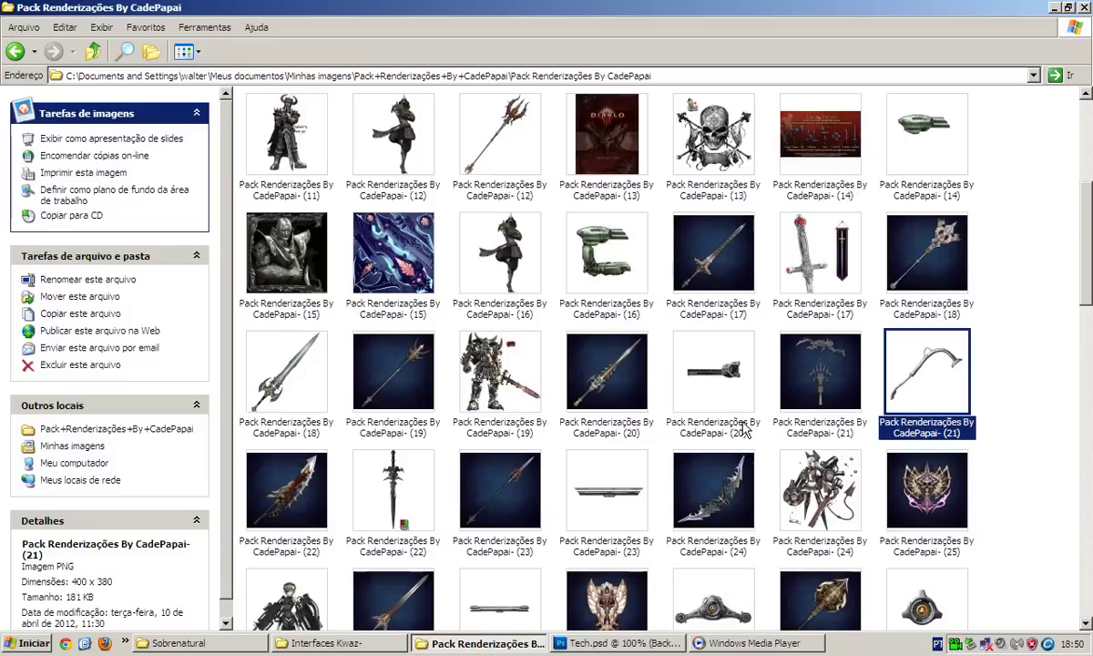
double_click(715, 378)
key(alt+F4)
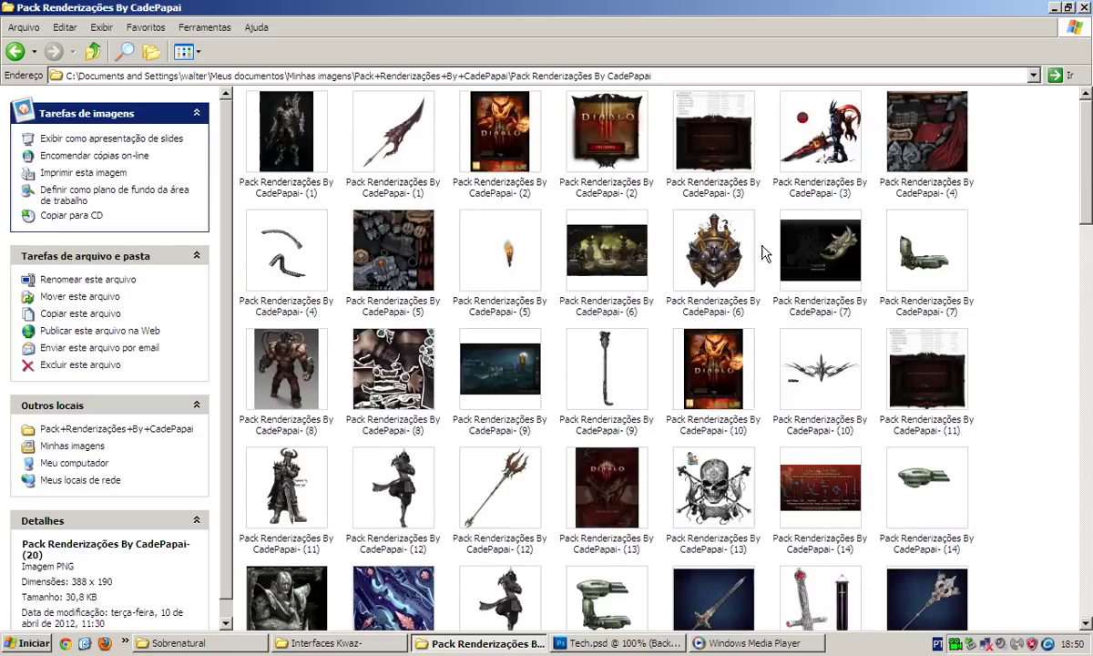
key(alt+F4)
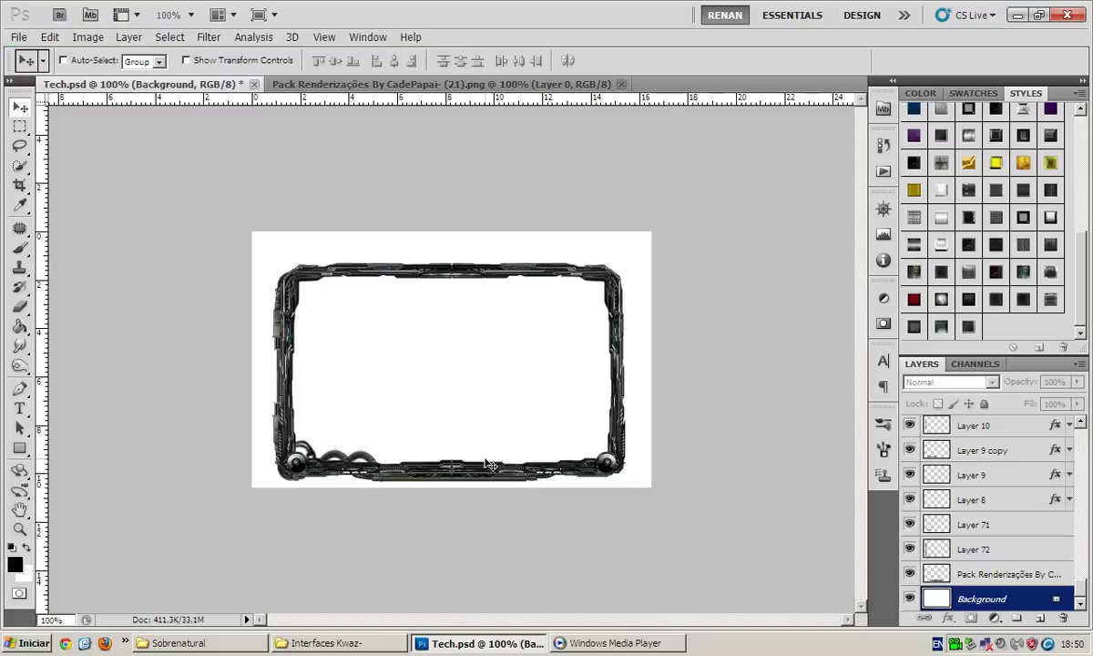
Close the render pack document and bring up the Interfaces Kwaz- folder
click(437, 84)
click(621, 84)
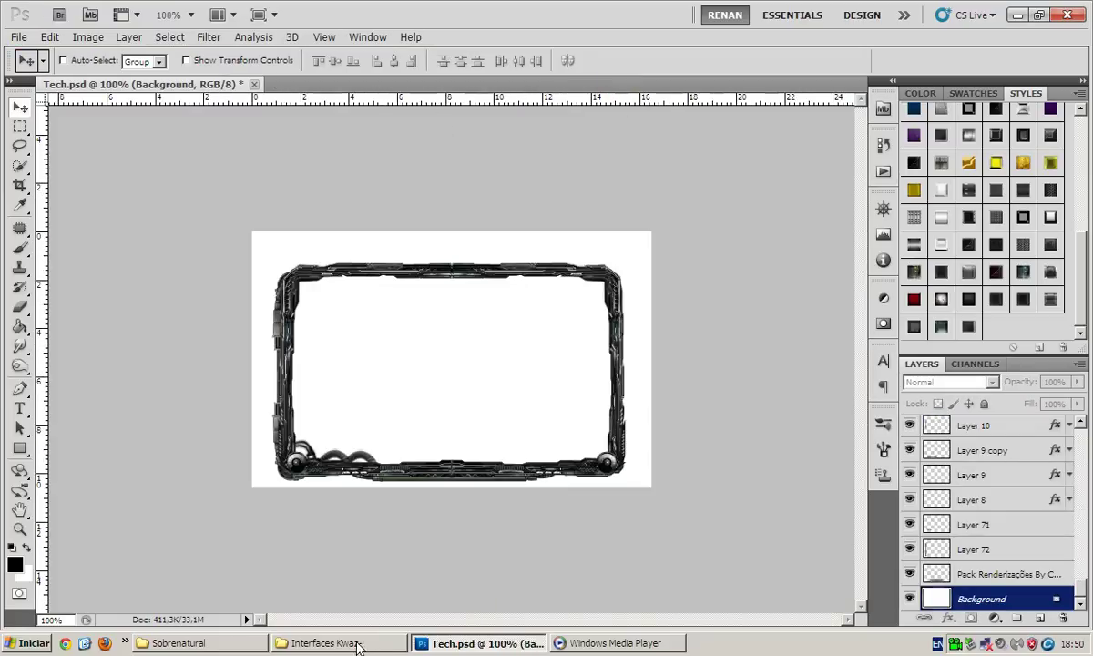
click(357, 645)
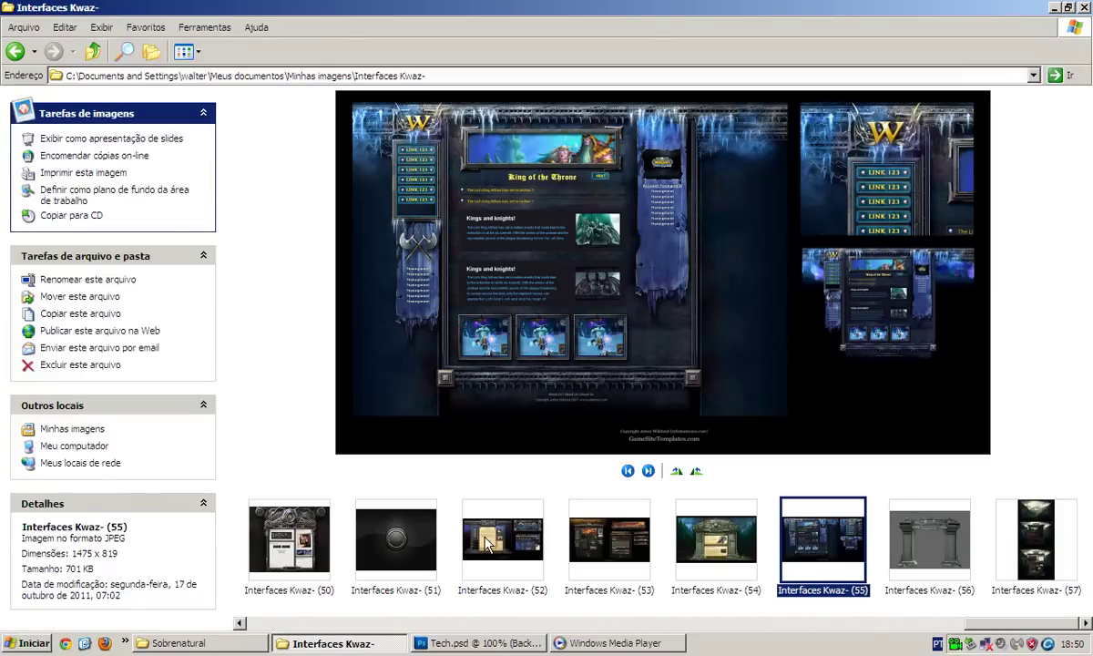
View Interfaces Kwaz- template (52) full size, then step to template (50)
double_click(488, 544)
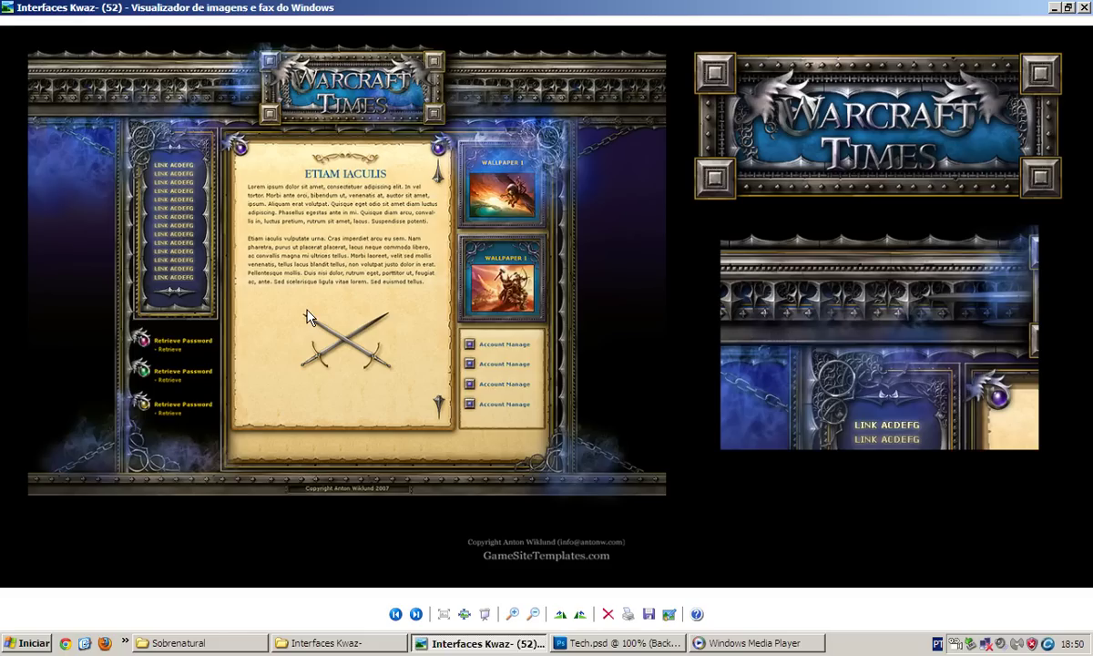
key(Left)
key(Left)
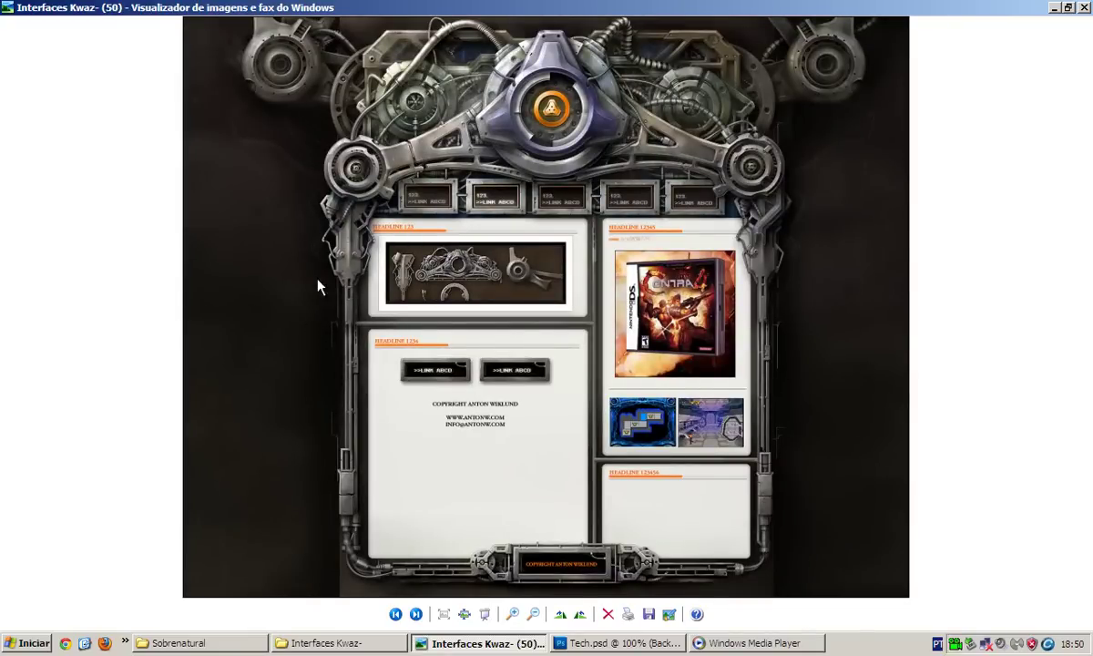
Close the picture viewer and open Interfaces Kwaz- (50) in Photoshop beside Tech.psd
key(Escape)
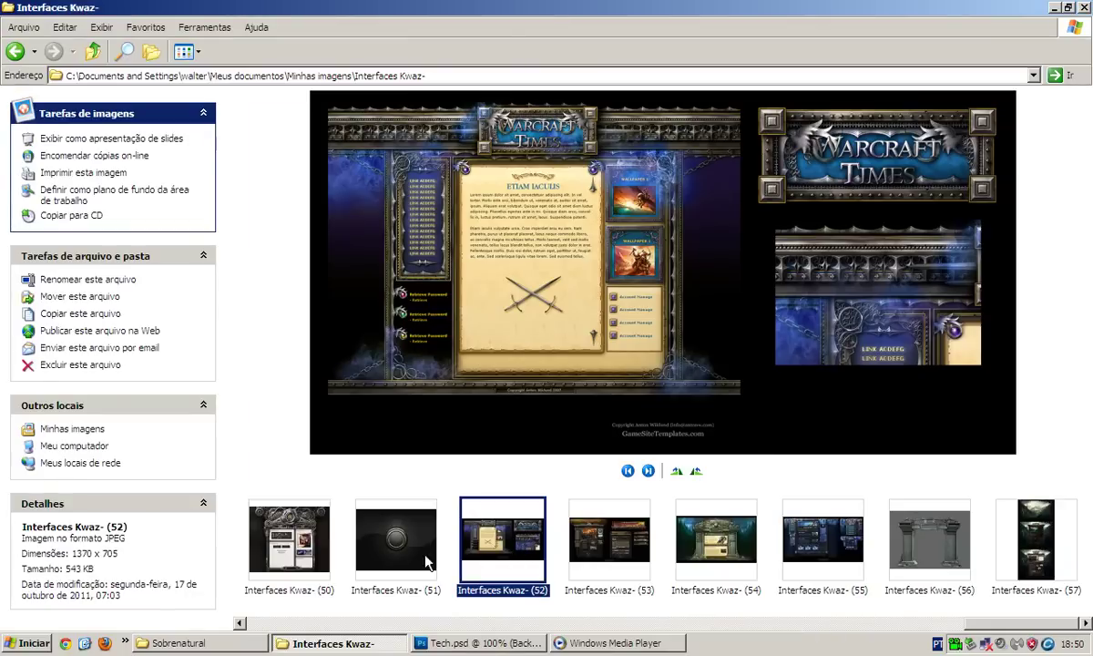
click(291, 527)
click(473, 643)
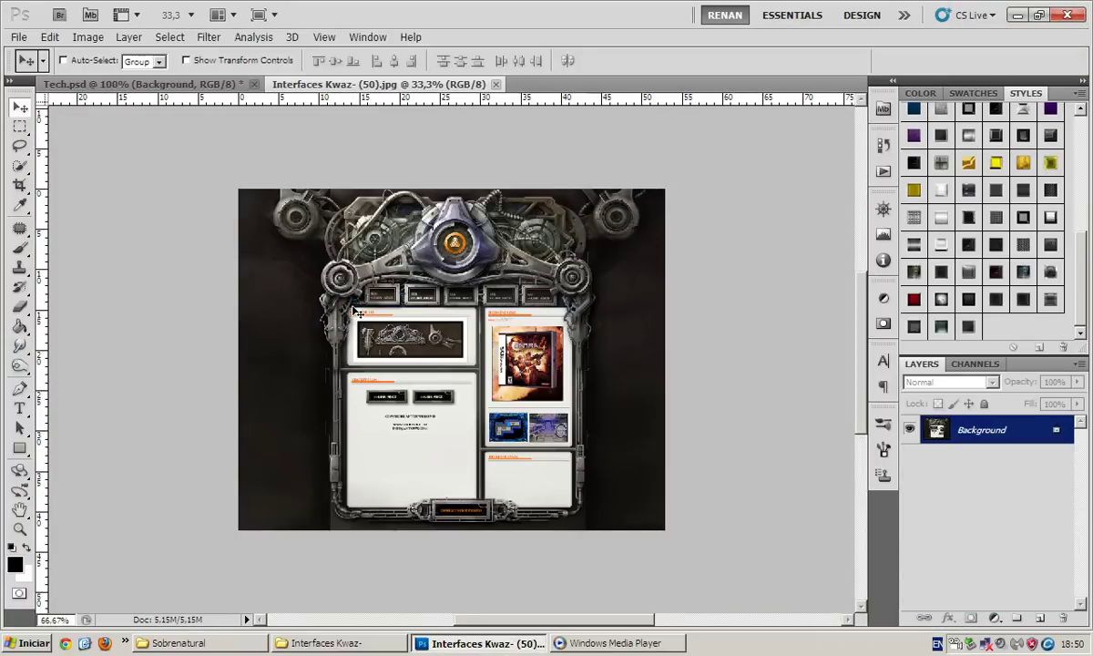
Zoom the reference image to 200% and bring the lower-left pipe bend into view
key(ctrl+plus)
key(ctrl+plus)
key(ctrl+plus)
scroll(350, 308, left, 3)
scroll(342, 300, left, 5)
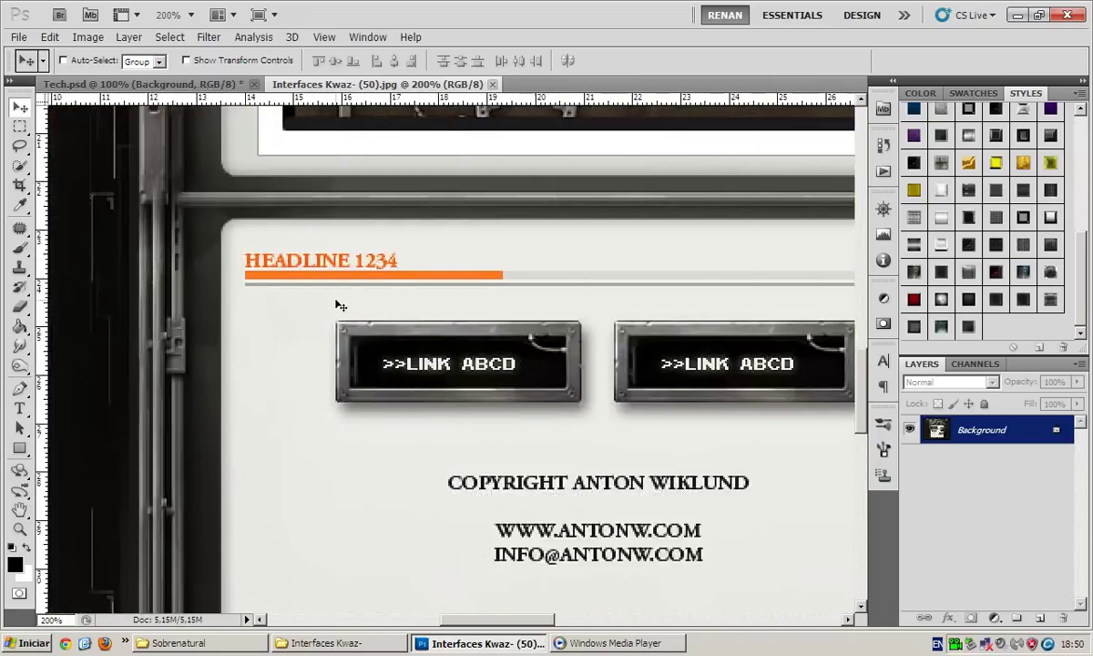
scroll(333, 291, left, 3)
scroll(334, 300, down, 3)
scroll(337, 312, down, 3)
scroll(274, 401, down, 1)
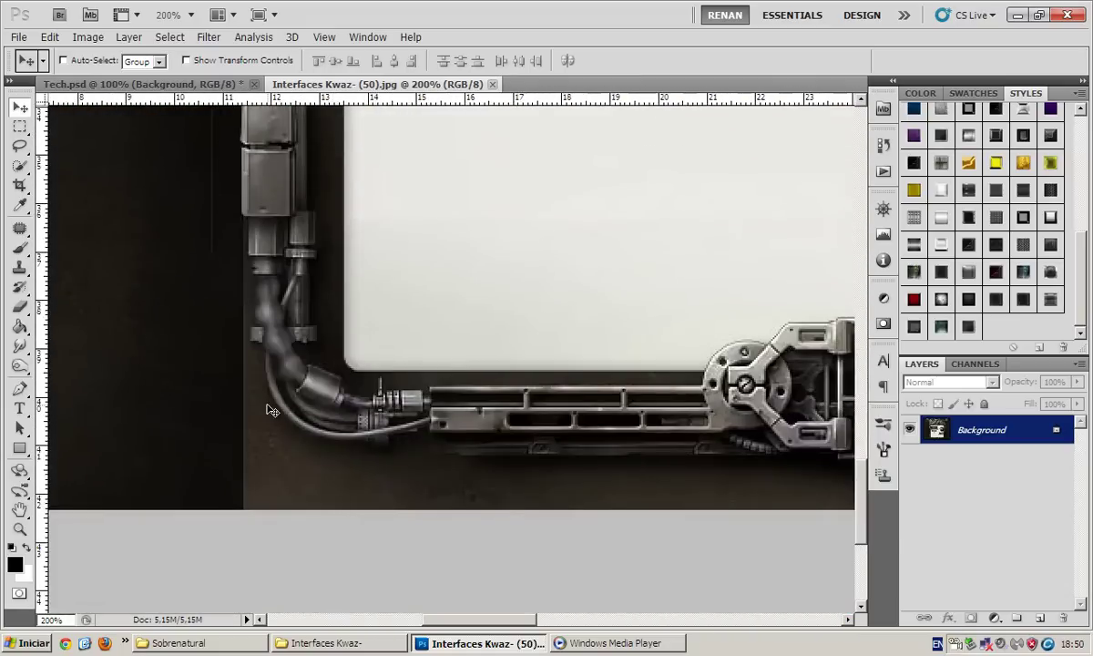
Trace Pen anchors from the bottom of the pipe bend up the left pipe's edge
click(19, 389)
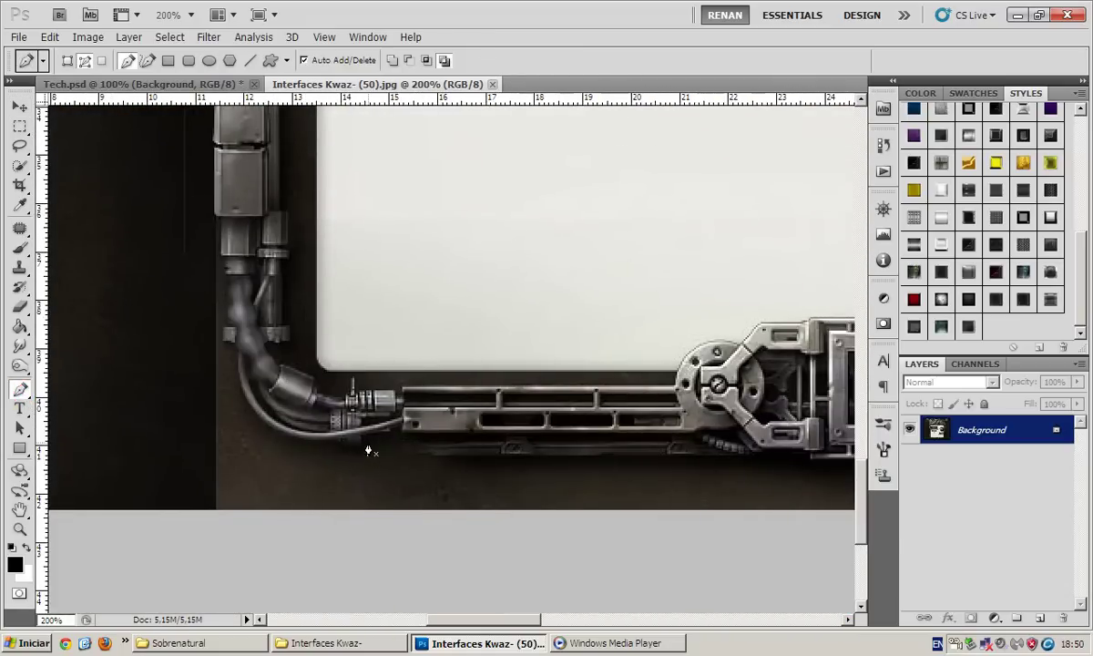
click(401, 435)
mouse_move(361, 447)
mouse_down()
mouse_move(346, 452)
mouse_move(242, 408)
mouse_up()
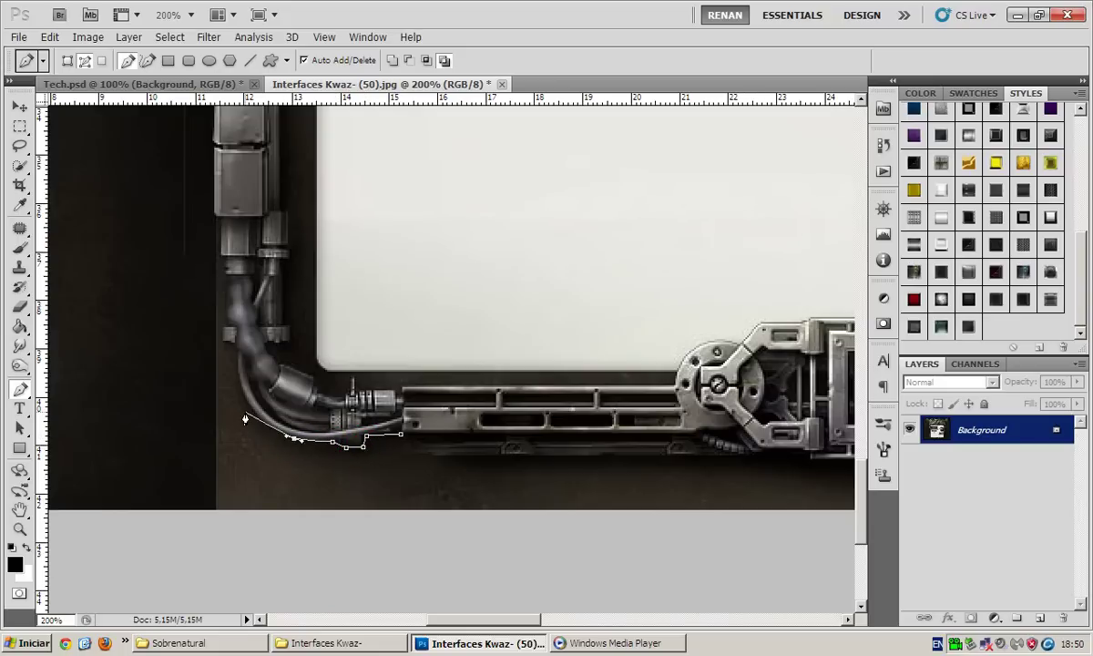
mouse_move(237, 360)
mouse_down()
mouse_move(224, 341)
mouse_move(232, 350)
mouse_up()
click(224, 342)
click(225, 275)
click(219, 215)
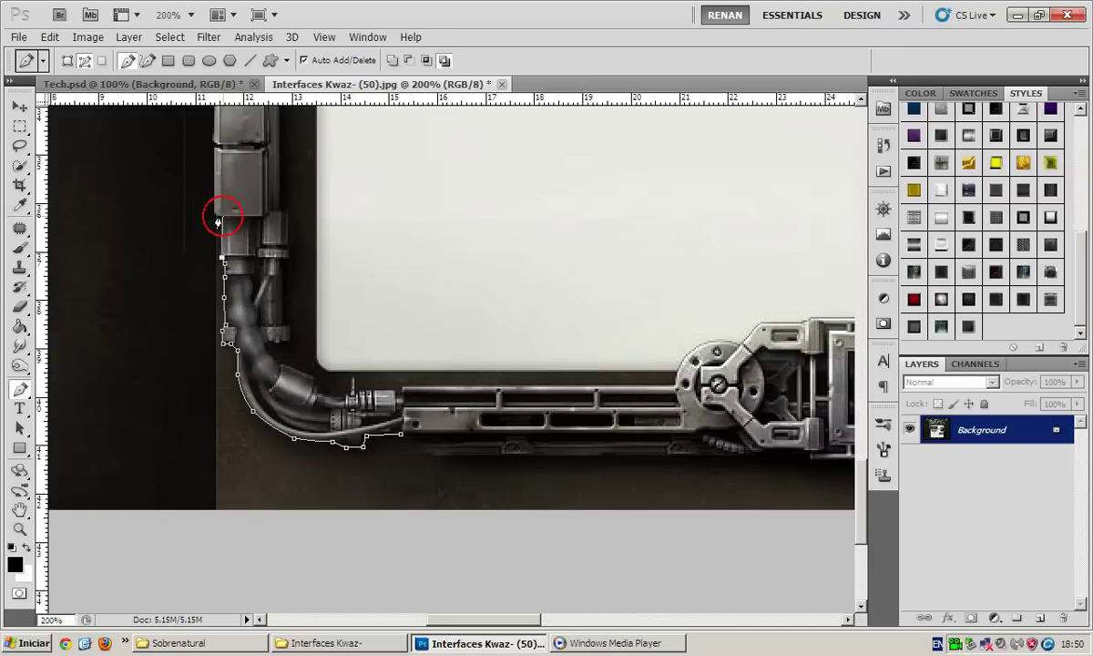
click(213, 143)
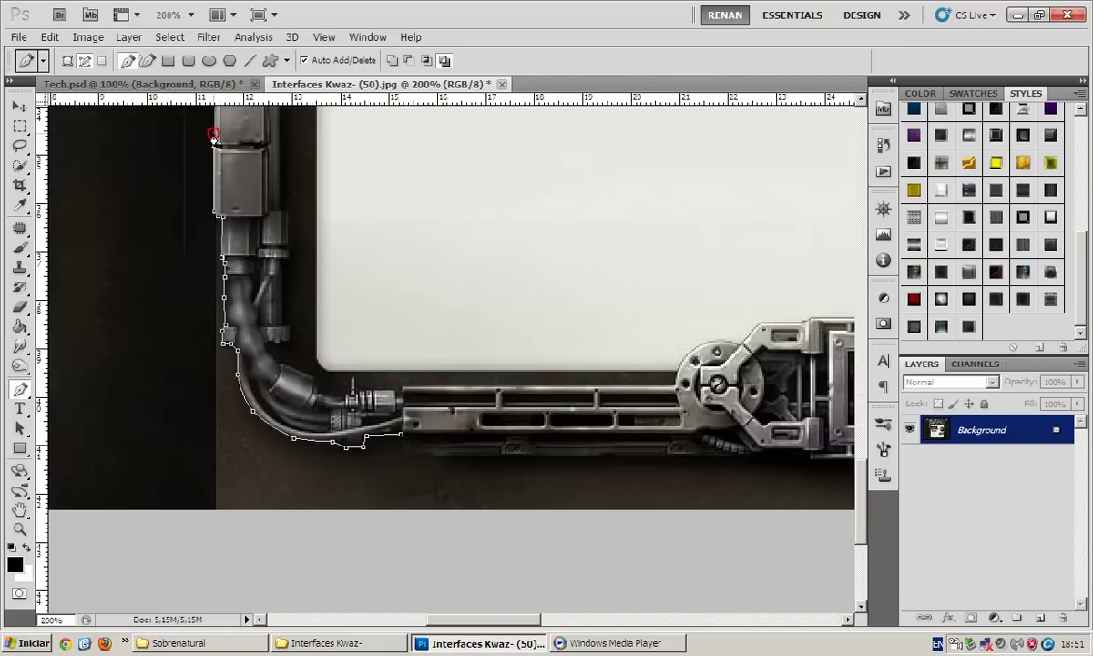
Extend the pen path up the left pipe to its top corner
scroll(214, 228, up, 3)
scroll(215, 315, up, 3)
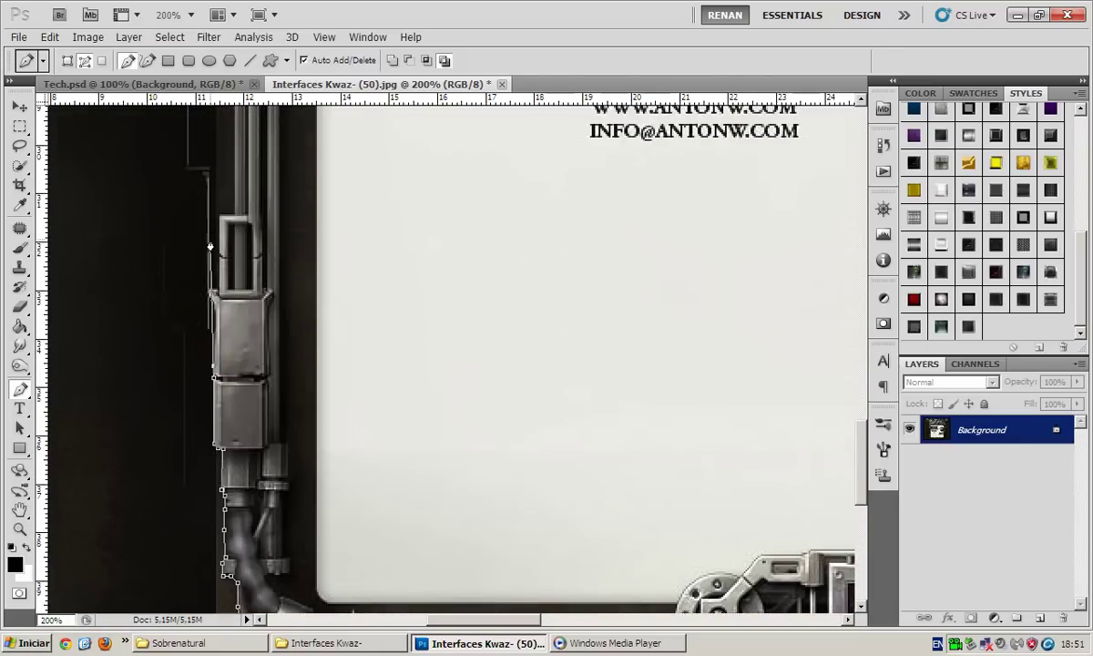
click(208, 293)
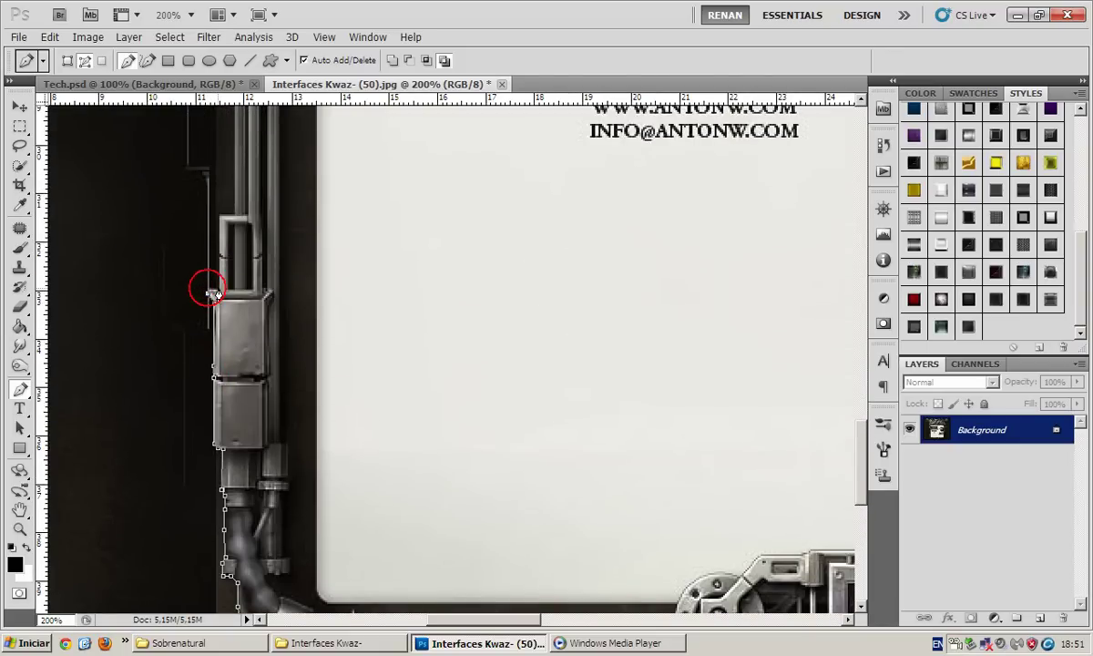
drag(217, 288, 219, 231)
click(221, 217)
Wrap the path over the top pipe fitting with curved anchors
scroll(219, 219, up, 2)
scroll(227, 273, up, 1)
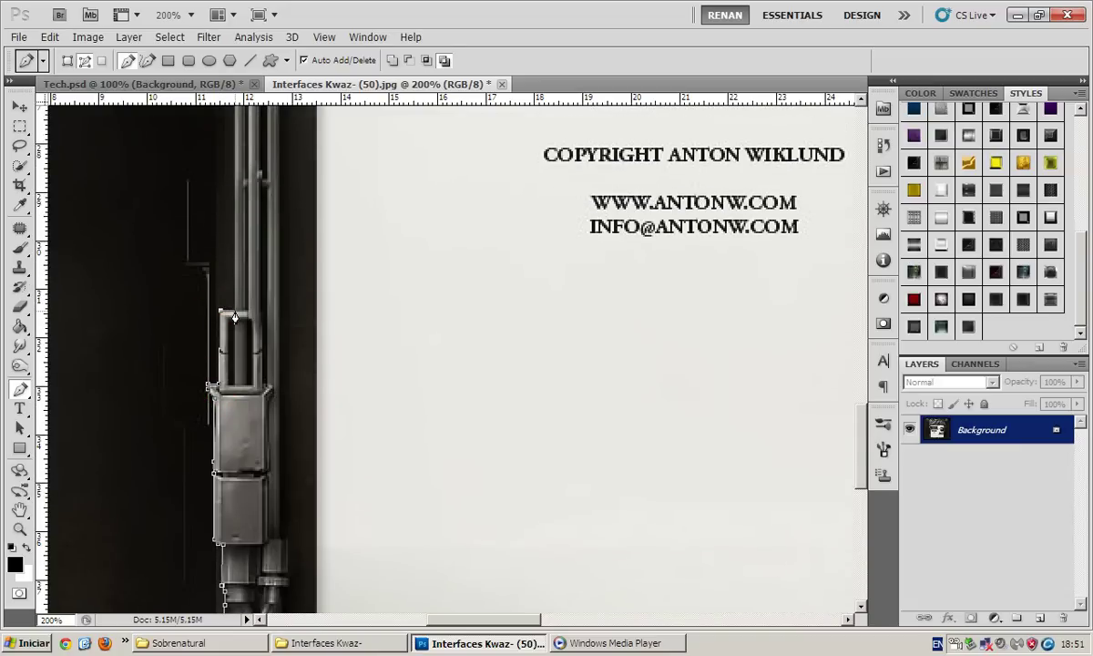
scroll(234, 317, up, 4)
scroll(234, 317, up, 2)
scroll(234, 317, up, 3)
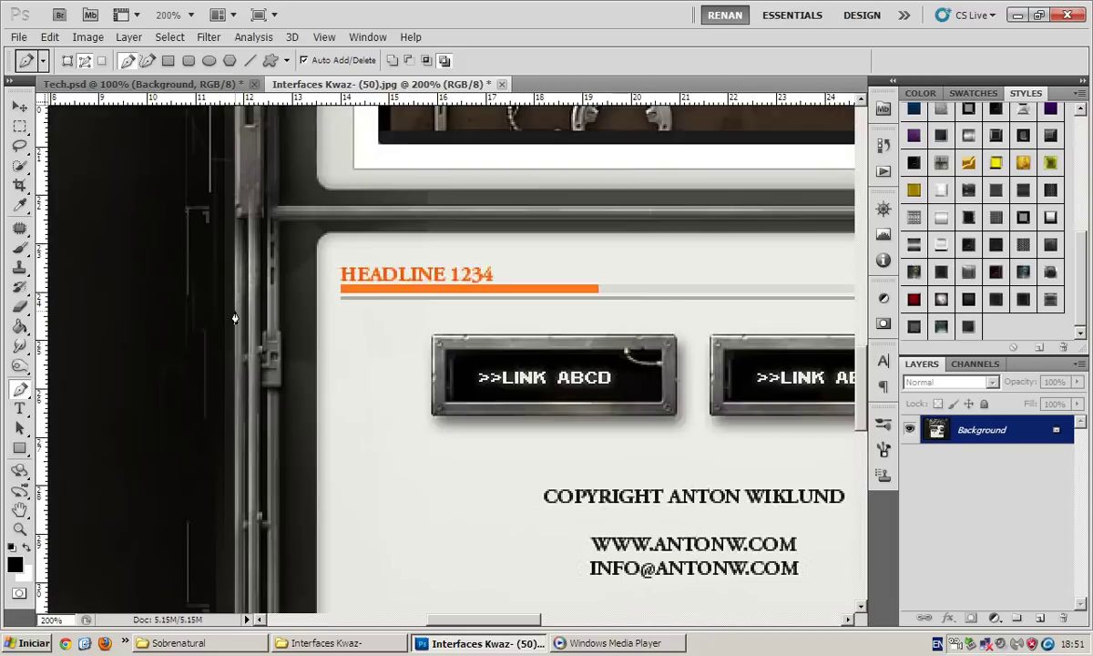
scroll(234, 317, up, 2)
scroll(235, 318, up, 1)
scroll(235, 318, up, 1)
scroll(235, 318, up, 2)
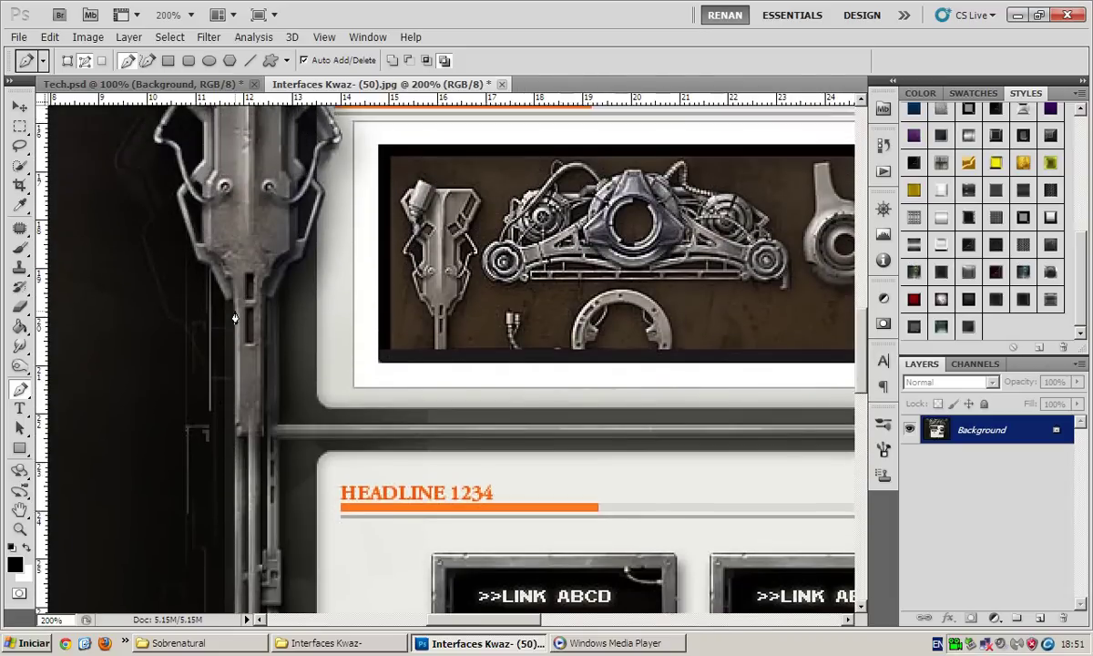
scroll(235, 318, down, 1)
click(232, 303)
drag(252, 310, 260, 310)
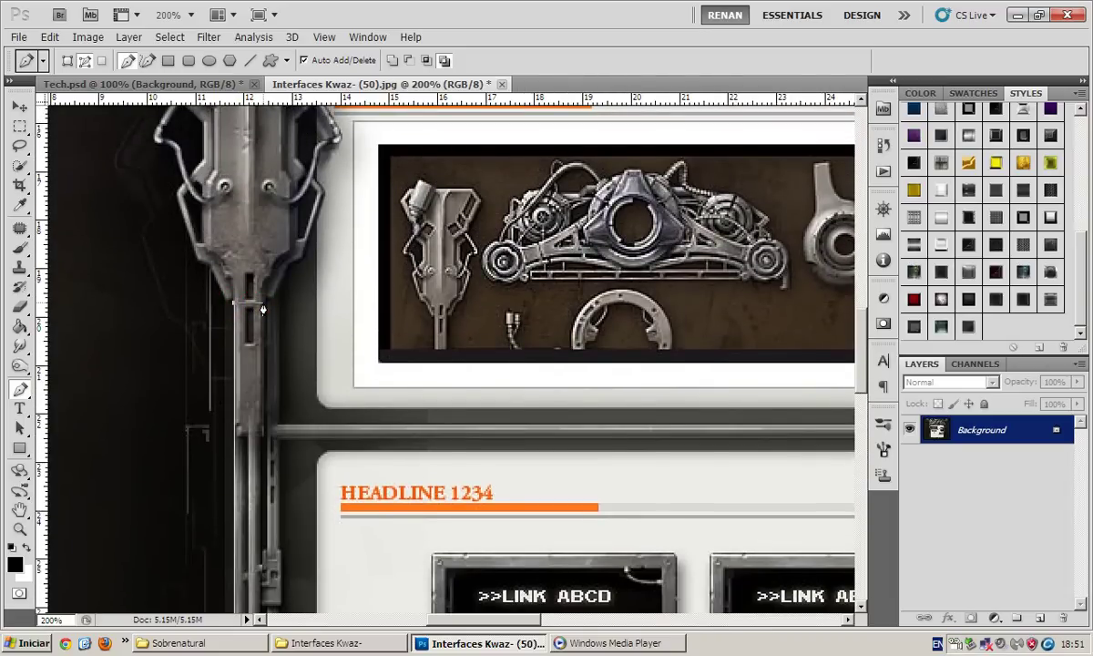
scroll(263, 309, down, 2)
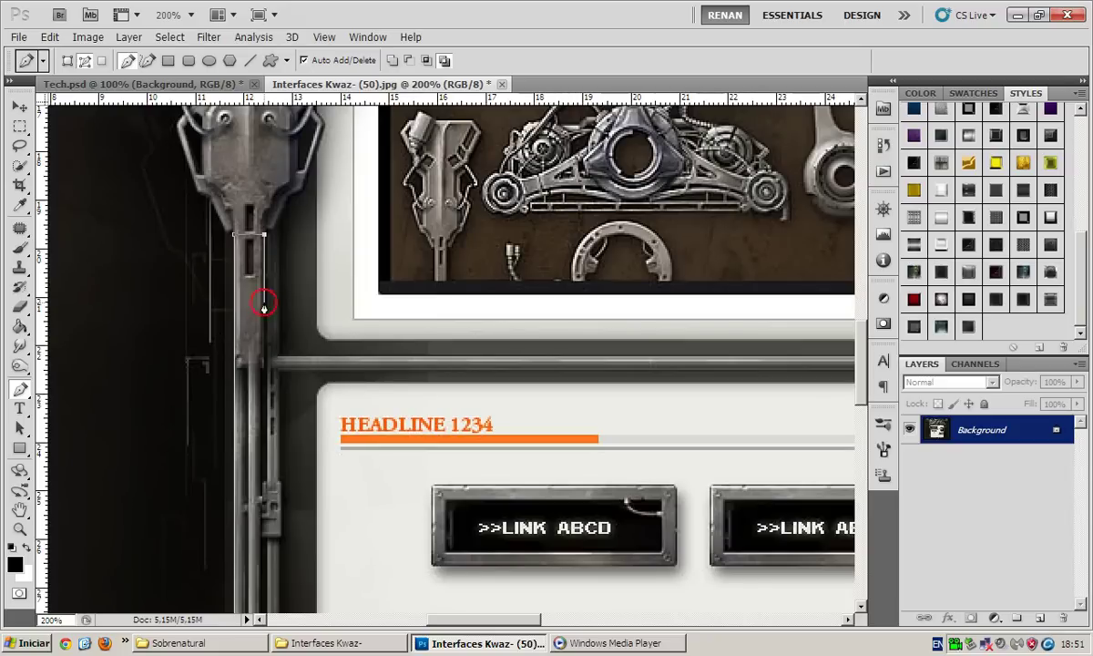
scroll(264, 306, down, 2)
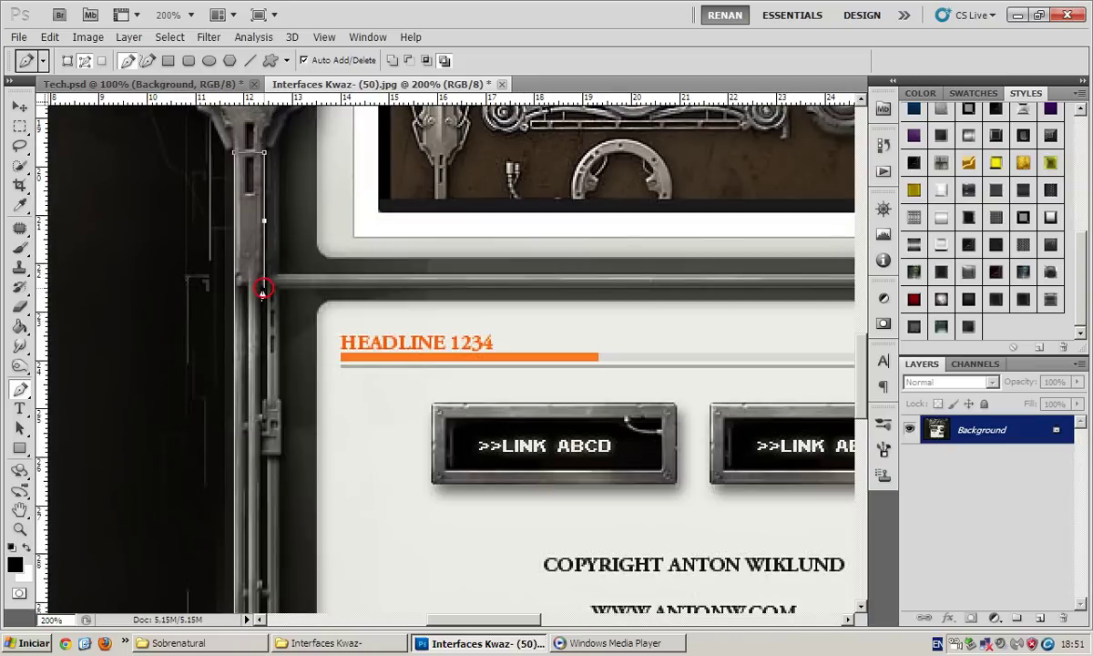
drag(262, 291, 268, 312)
Start tracing the path down the pipe's right edge
scroll(261, 346, down, 3)
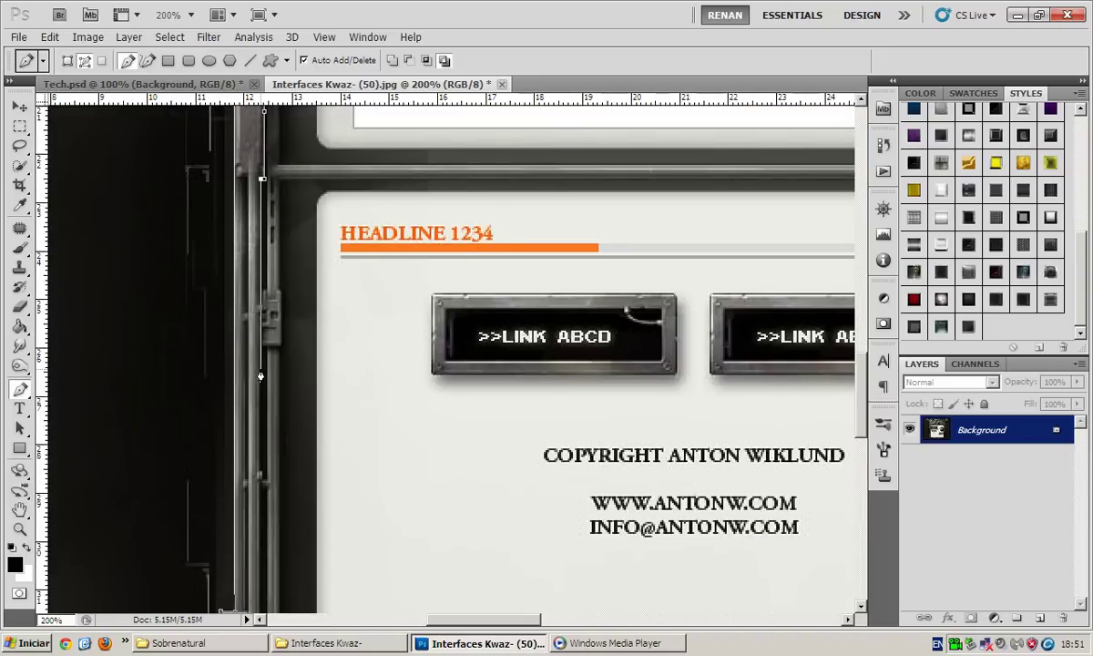
scroll(260, 373, down, 8)
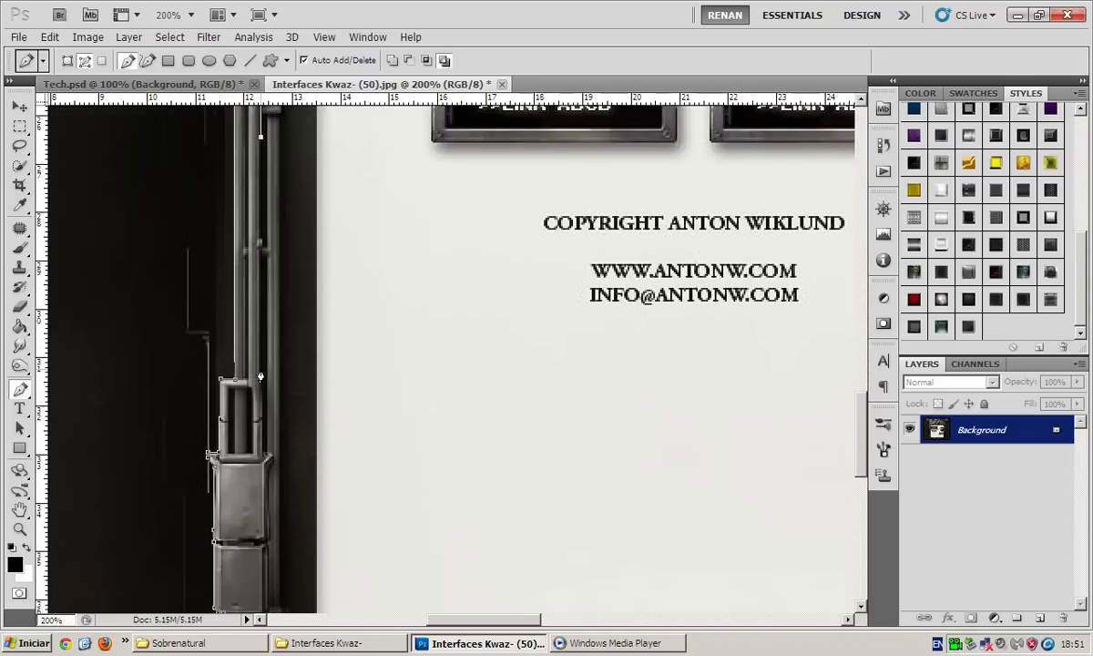
scroll(260, 375, down, 1)
click(256, 366)
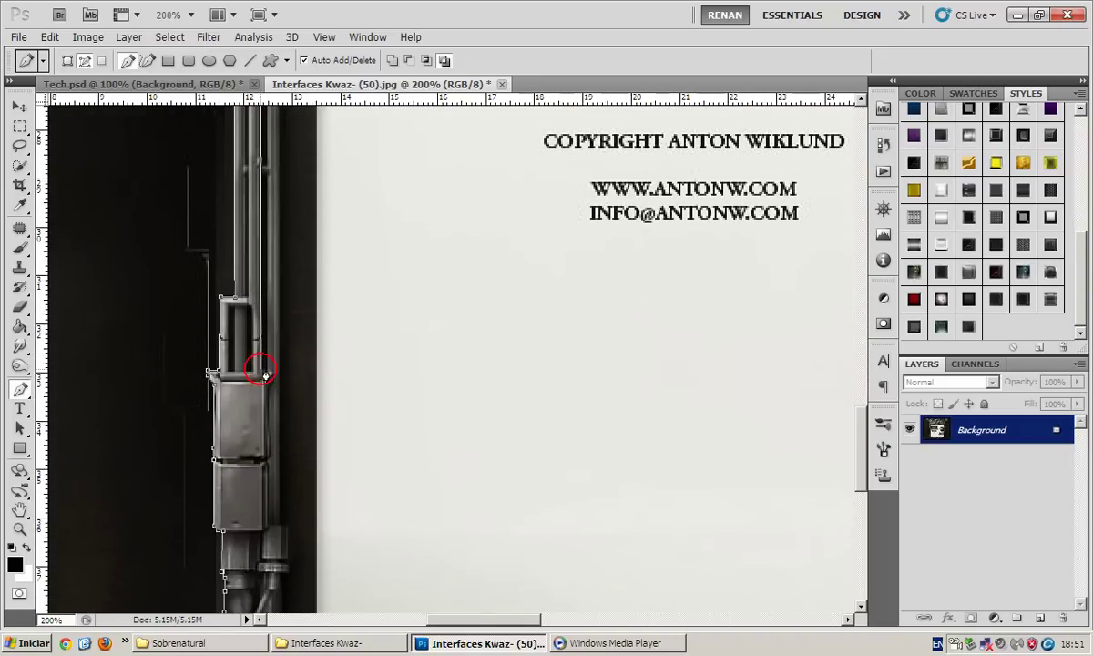
click(270, 373)
click(269, 457)
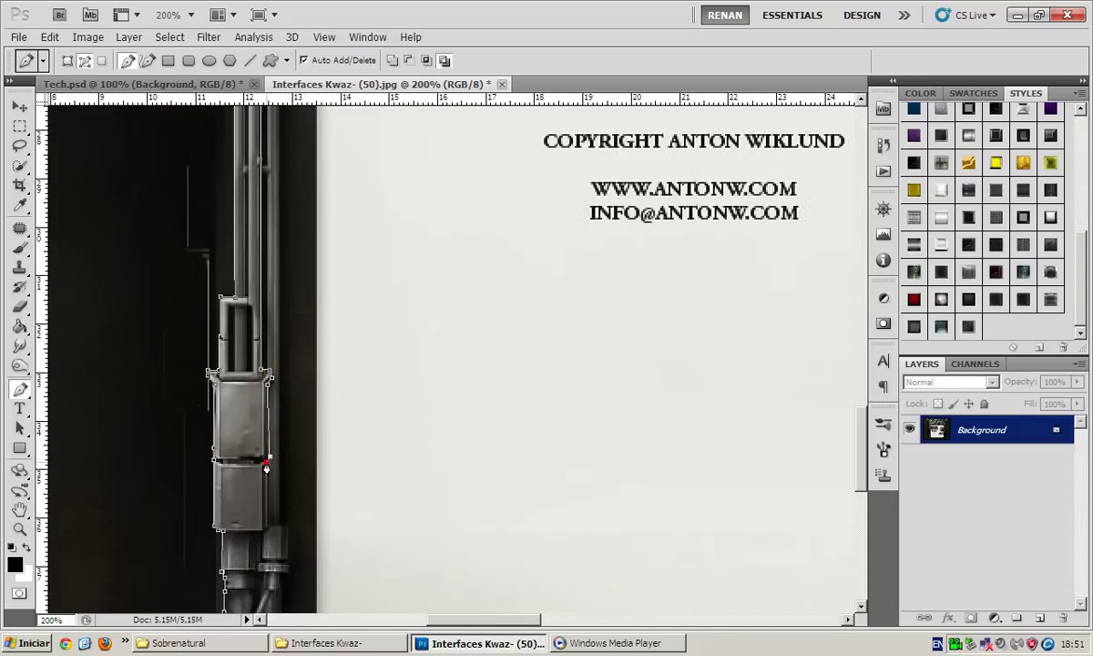
Continue down the right edge to the side fitting, undoing one misplaced anchor
scroll(266, 460, down, 1)
scroll(265, 447, down, 2)
click(265, 418)
click(261, 446)
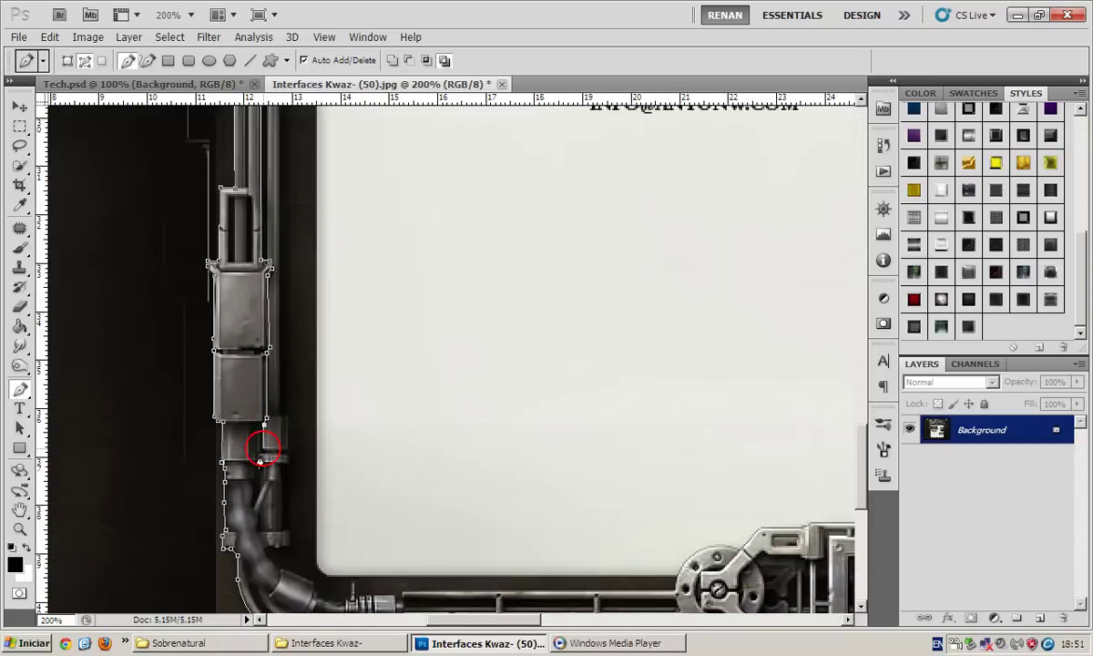
click(258, 461)
key(ctrl+z)
click(289, 447)
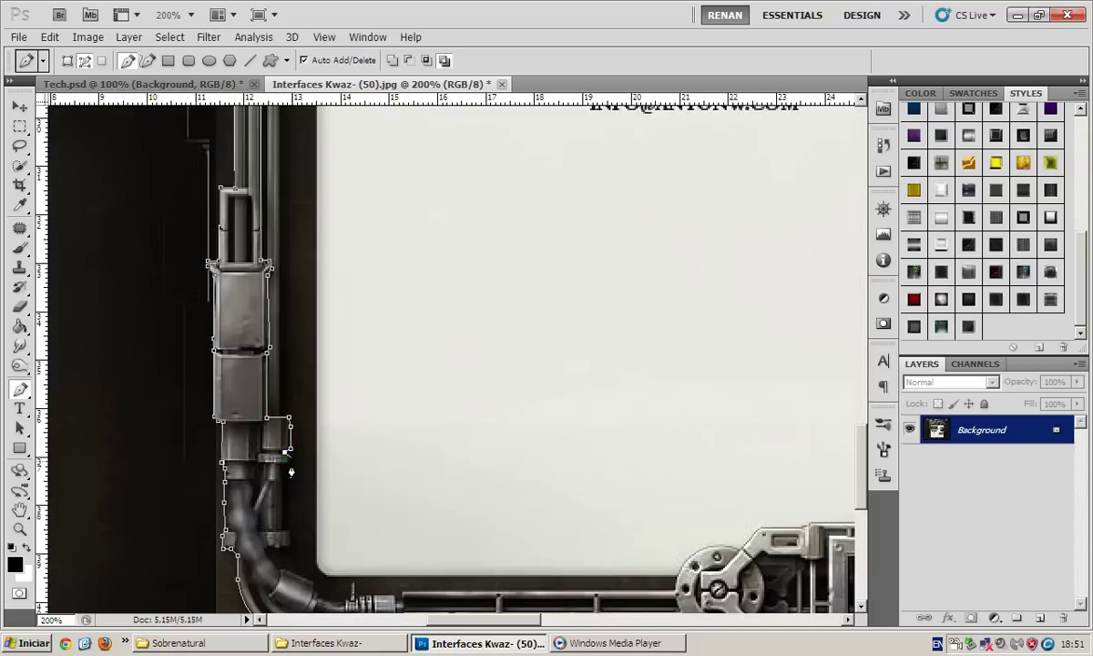
At 300% zoom, trace anchors down and along the bottom of the side fitting
key(ctrl+minus)
key(ctrl+plus)
key(ctrl+plus)
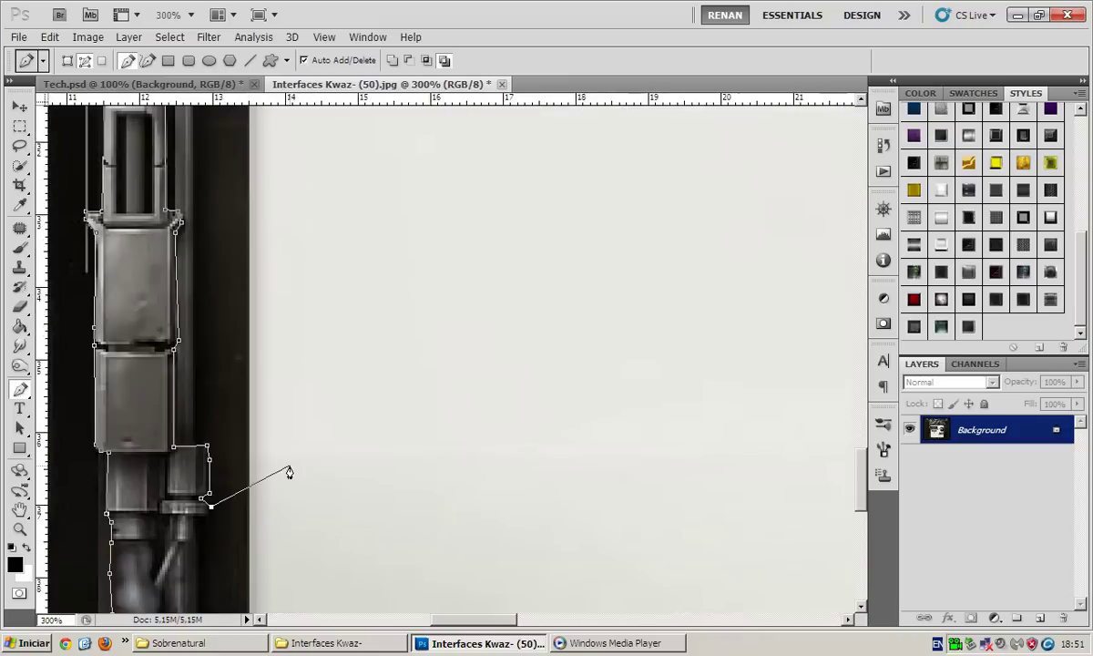
click(307, 404)
click(309, 506)
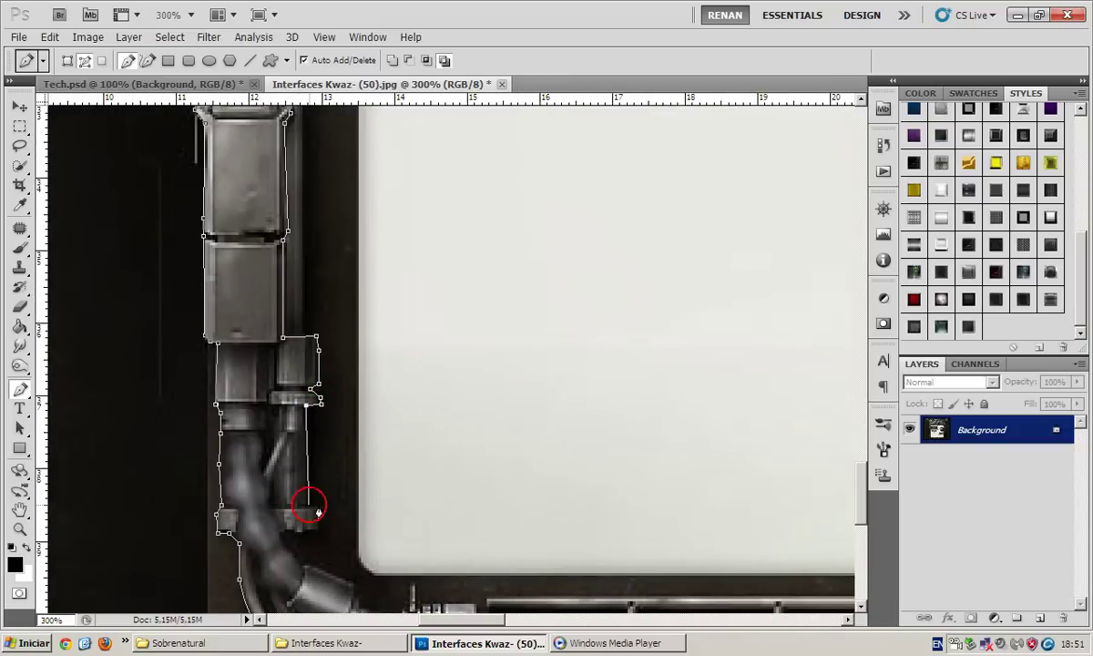
click(321, 530)
click(306, 530)
click(301, 531)
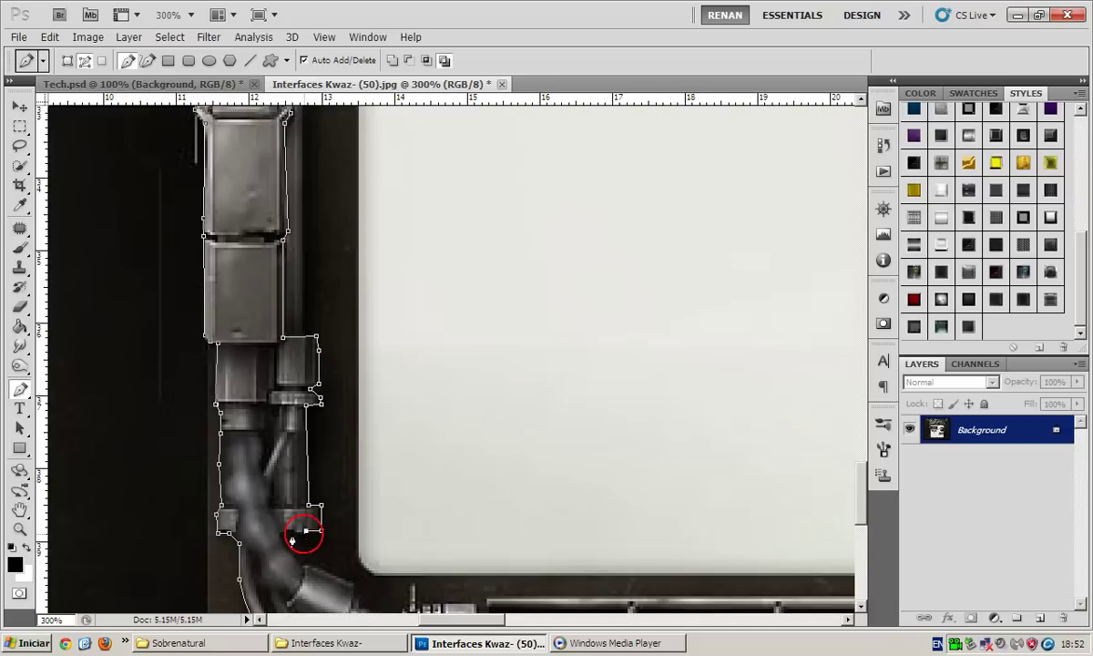
click(292, 532)
click(285, 531)
At 500% zoom, curve the path around the inner bend and close it
scroll(305, 560, down, 2)
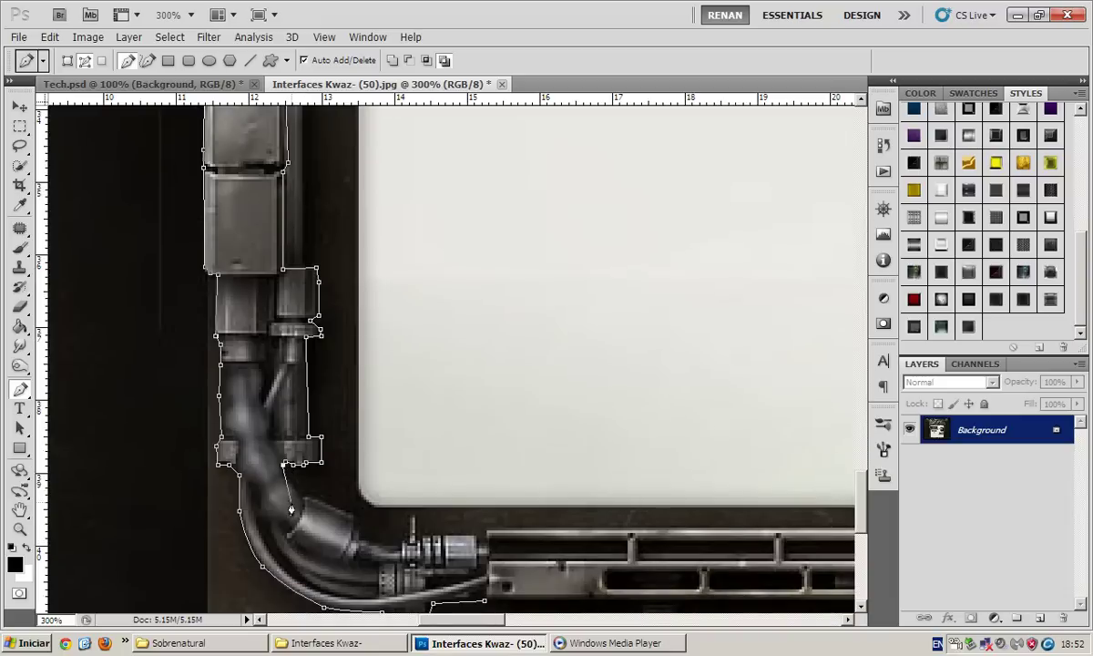
click(285, 475)
click(300, 496)
key(ctrl+plus)
key(ctrl+plus)
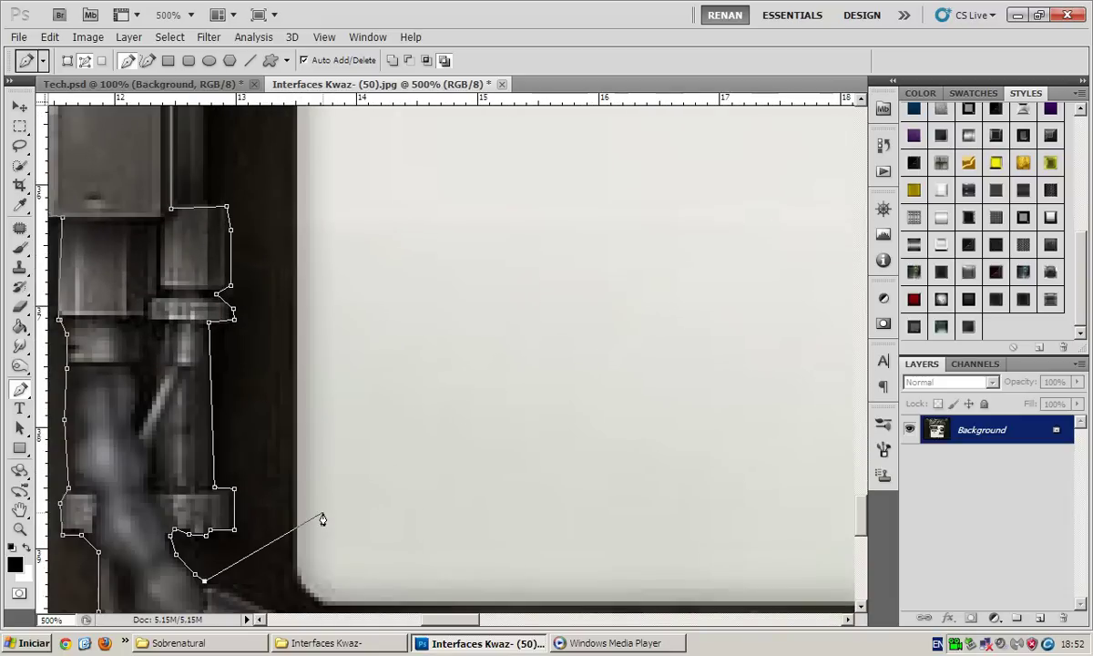
click(248, 477)
mouse_move(291, 492)
mouse_down()
mouse_move(300, 545)
mouse_move(387, 550)
mouse_up()
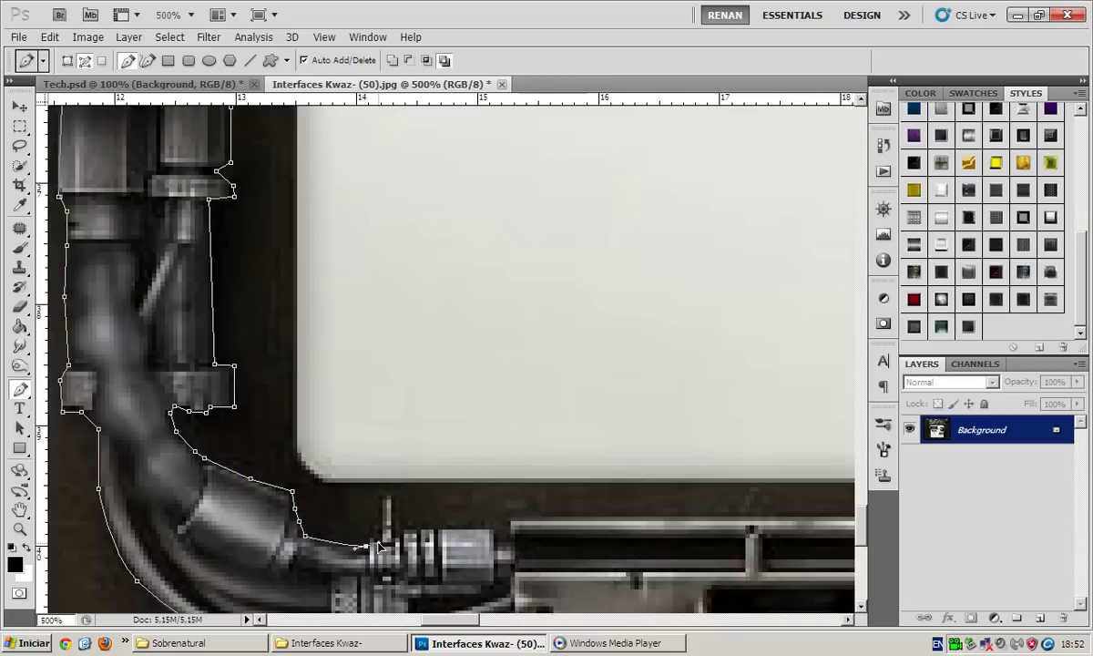
click(365, 547)
Outline the valve stem, the connector's top and its right end, closing the path
scroll(365, 547, down, 2)
click(375, 452)
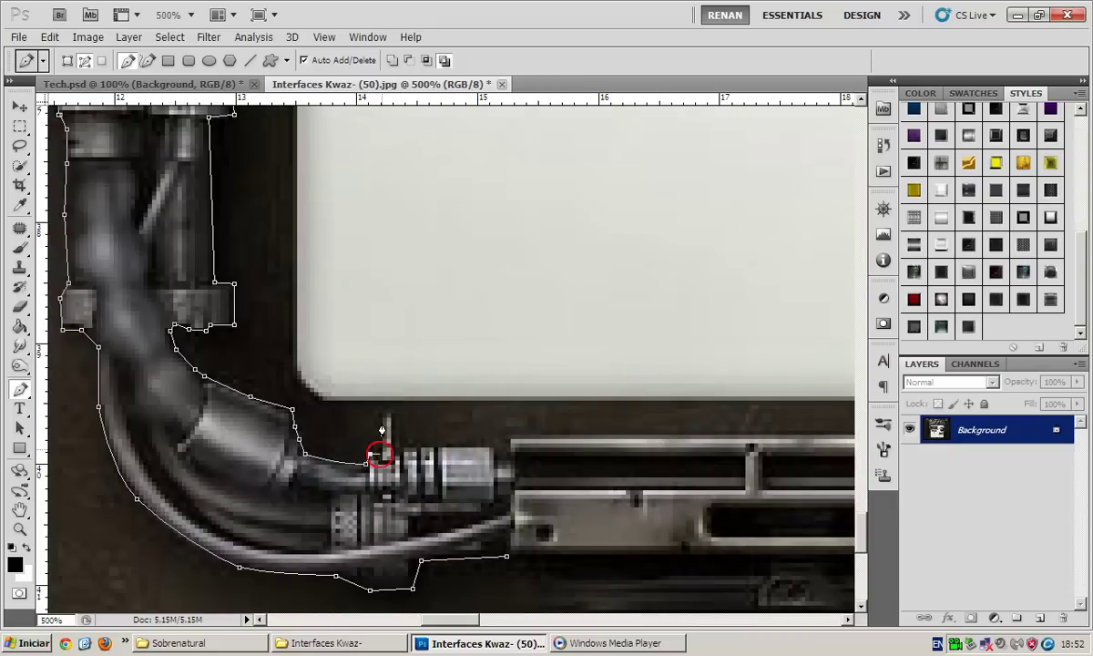
click(382, 414)
click(389, 411)
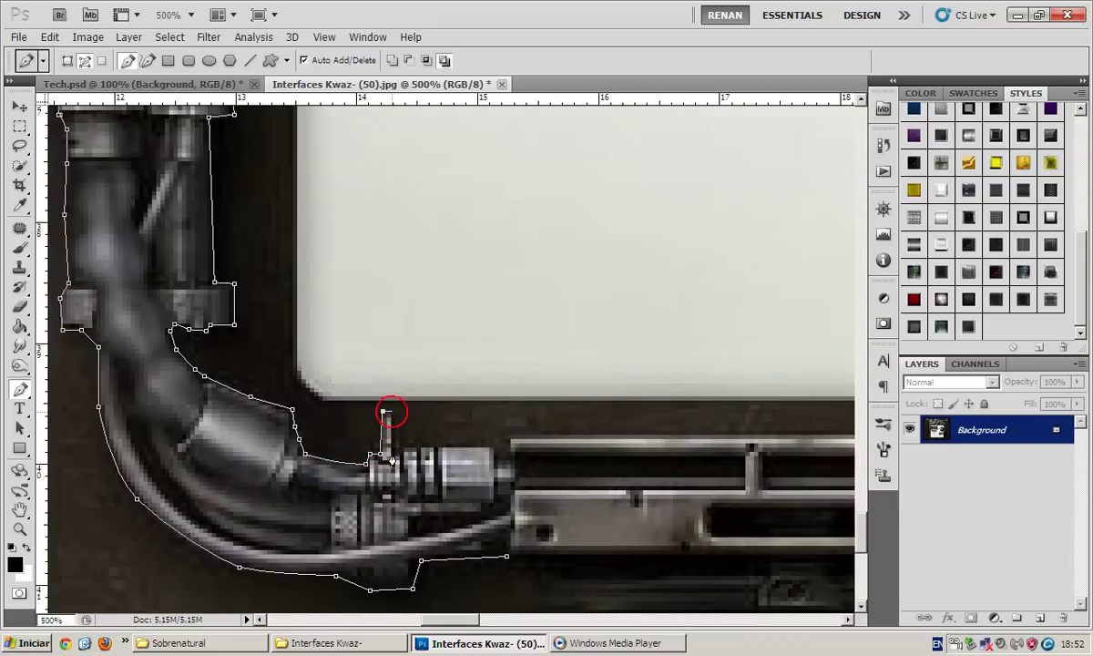
click(391, 456)
click(420, 447)
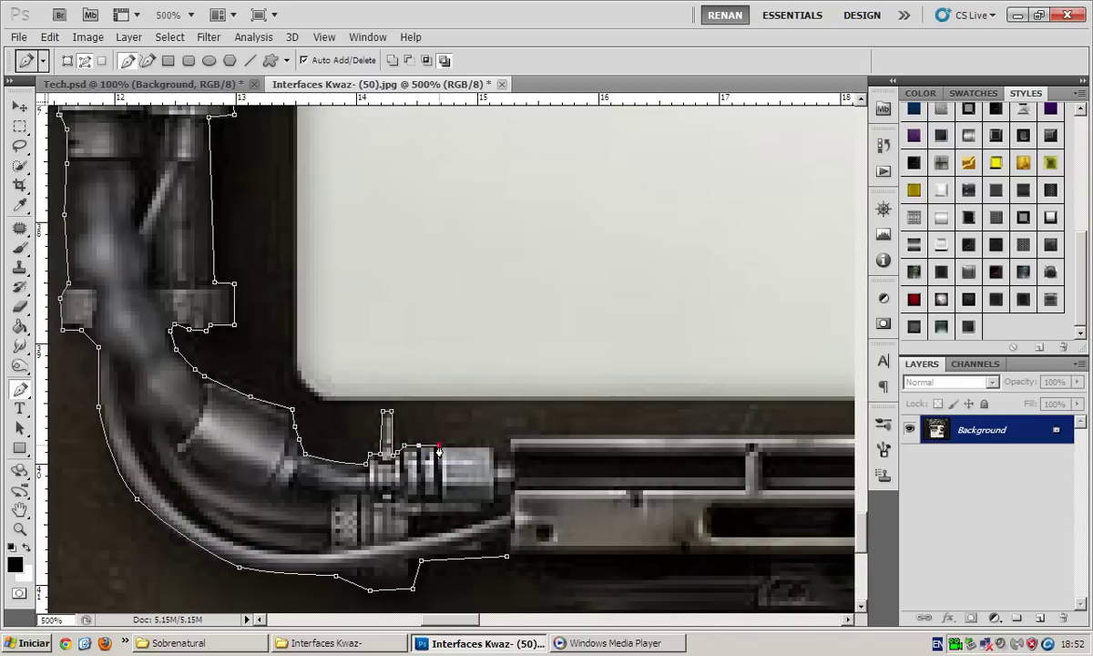
click(499, 452)
click(511, 458)
click(508, 556)
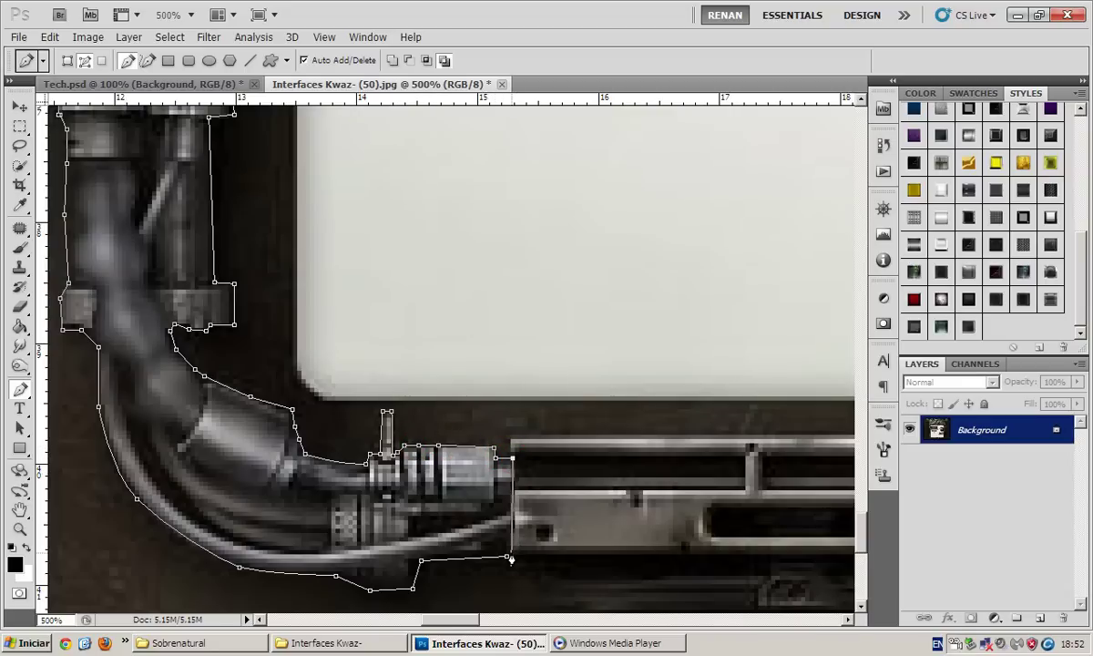
Dismiss the path context menu and finish the closed pipe outline
right_click(391, 397)
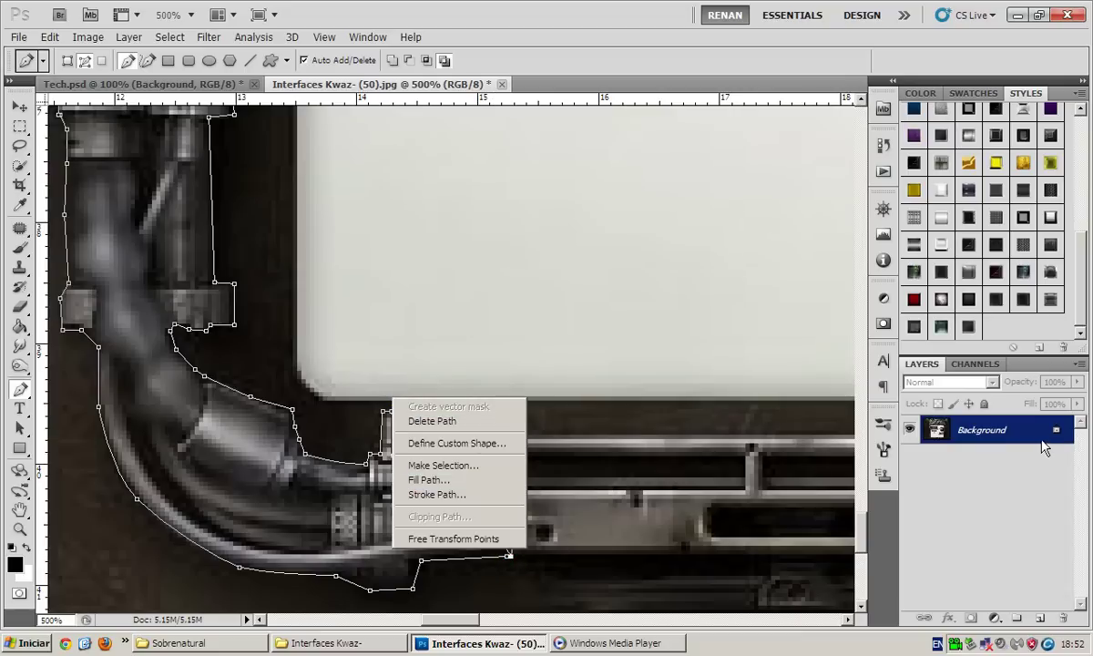
click(979, 417)
click(507, 556)
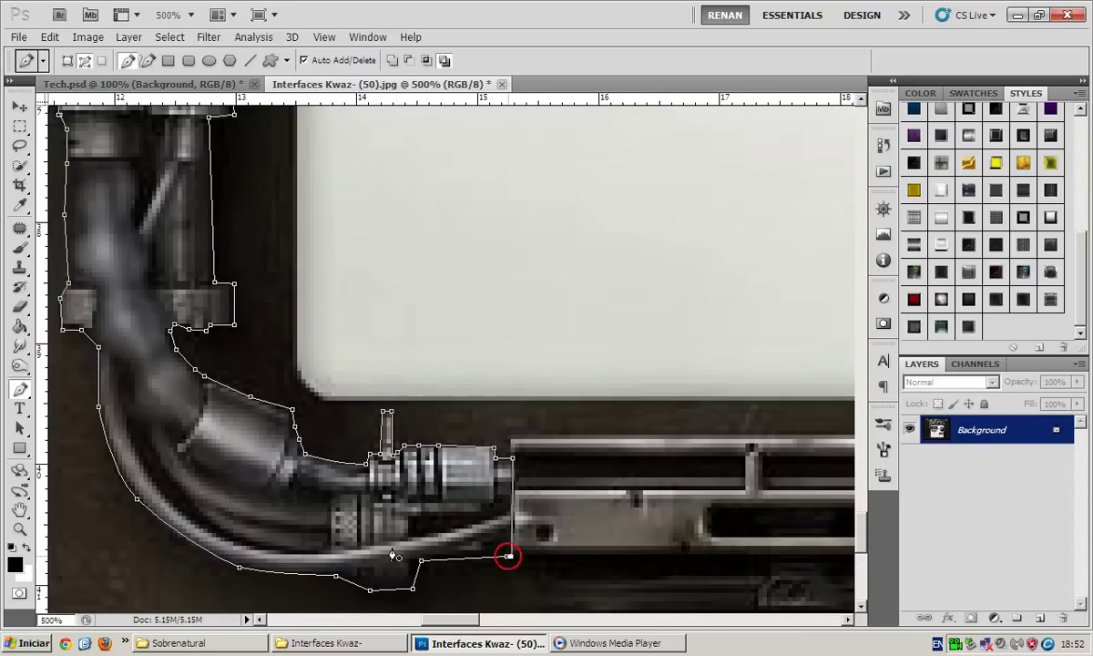
scroll(299, 535, left, 3)
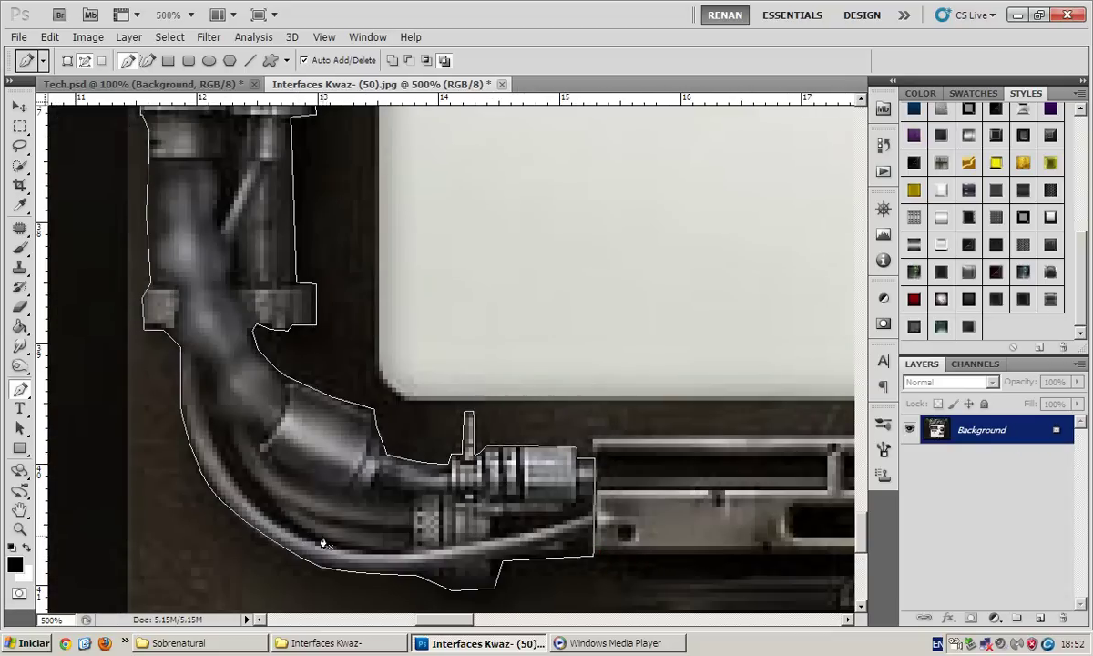
Begin a second curved path along the thin tube inside the pipe
click(271, 500)
click(227, 424)
drag(222, 382, 219, 374)
drag(225, 426, 212, 430)
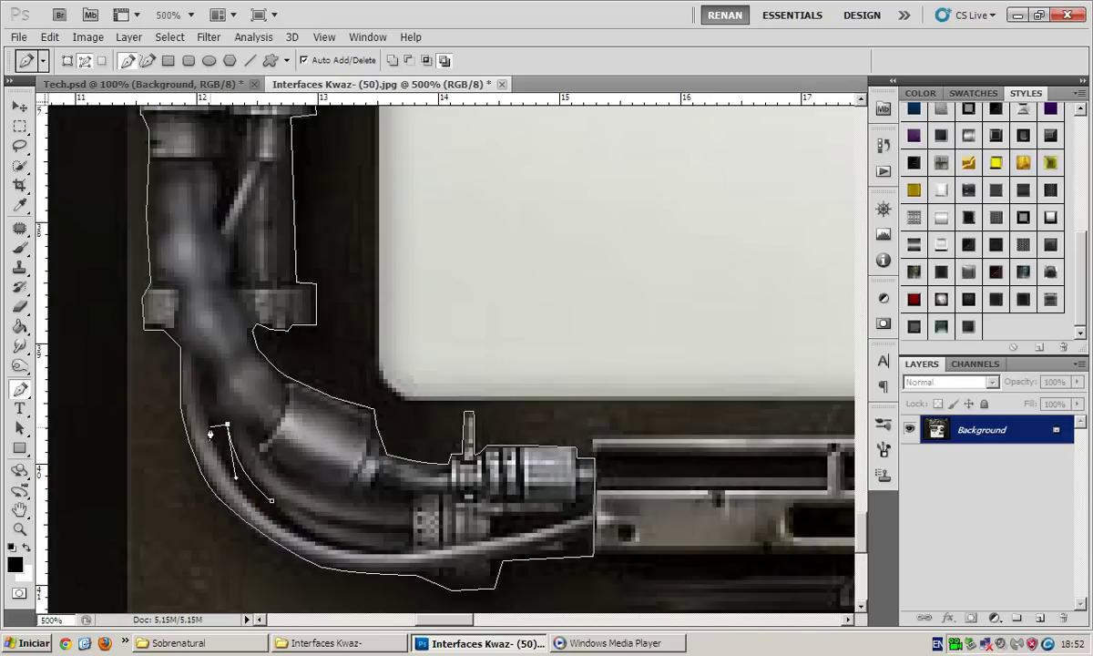
click(286, 528)
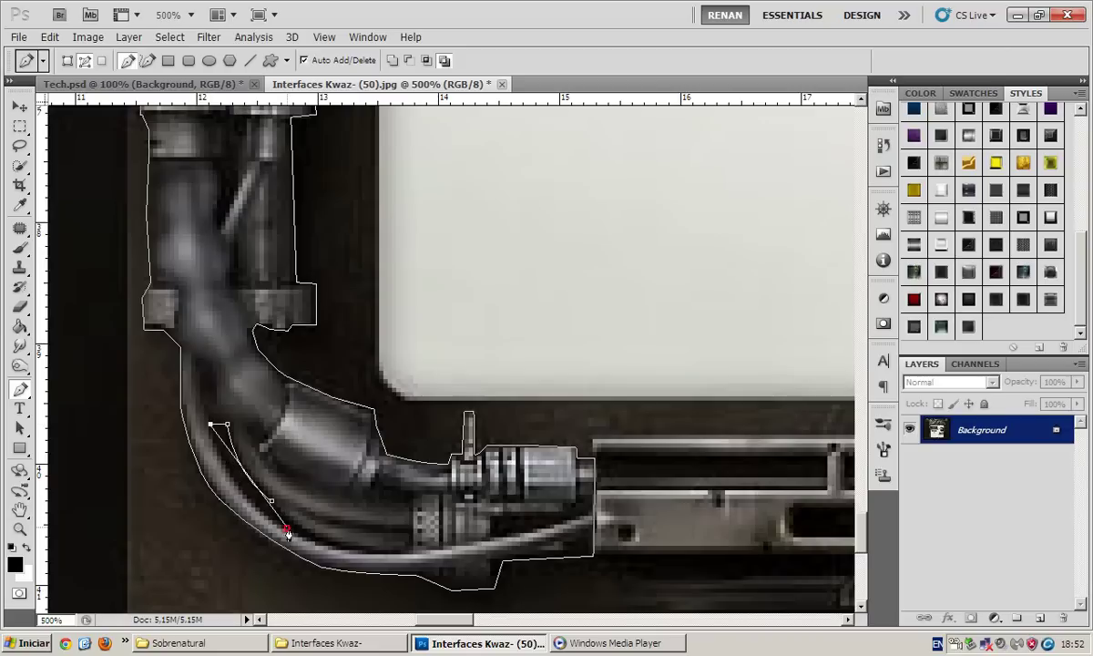
mouse_move(350, 565)
mouse_down()
mouse_move(288, 528)
mouse_move(341, 547)
mouse_up()
Close the tube path and convert the outline into a selection
click(275, 500)
click(227, 424)
right_click(261, 432)
click(314, 484)
key(Return)
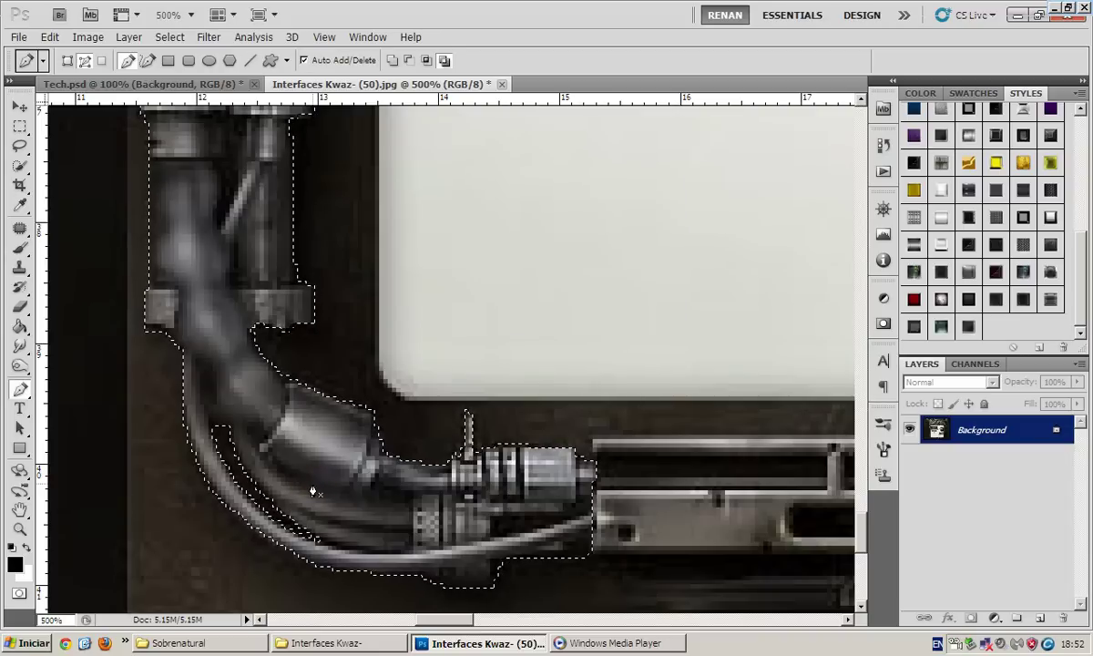
Copy the pipe to its own layer and drag it into Tech.psd as Layer 73
key(v)
key(ctrl+j)
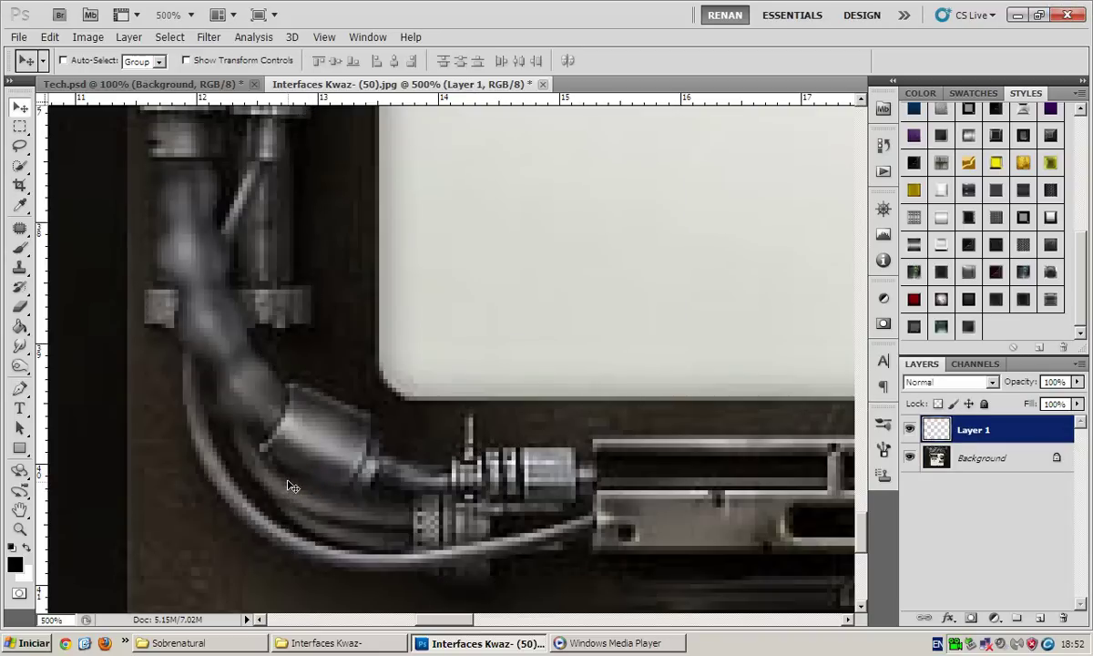
mouse_move(160, 96)
mouse_down()
mouse_move(330, 310)
mouse_move(460, 424)
mouse_up()
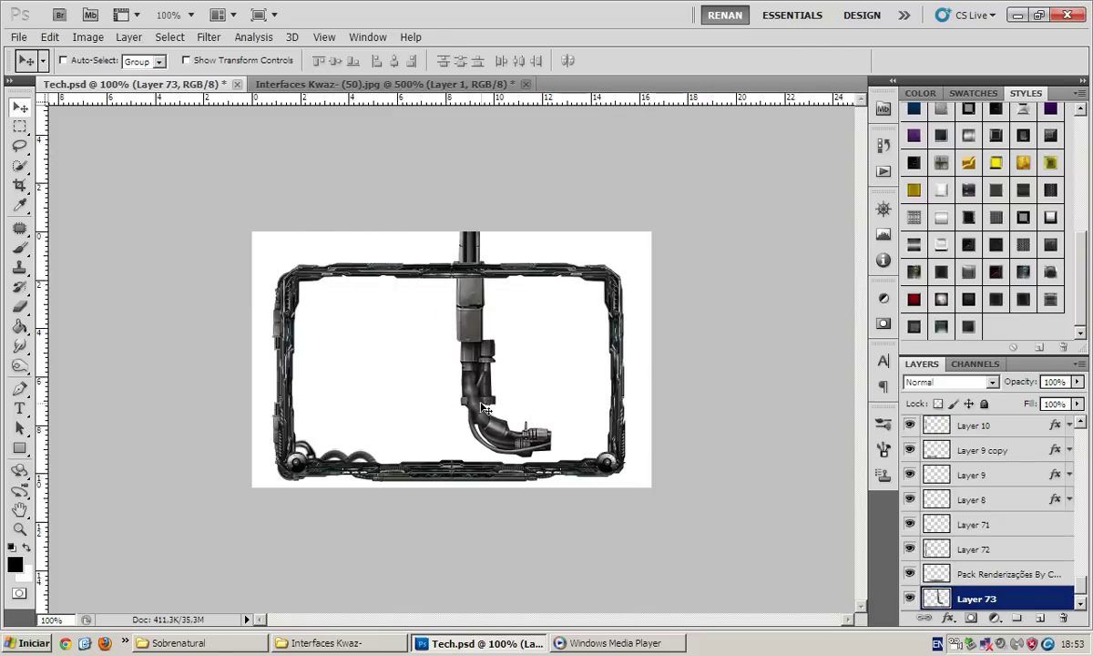
Flip the pipe horizontally, scale it to about 77%, and move it down the frame's right edge
key(ctrl+t)
right_click(457, 337)
click(525, 526)
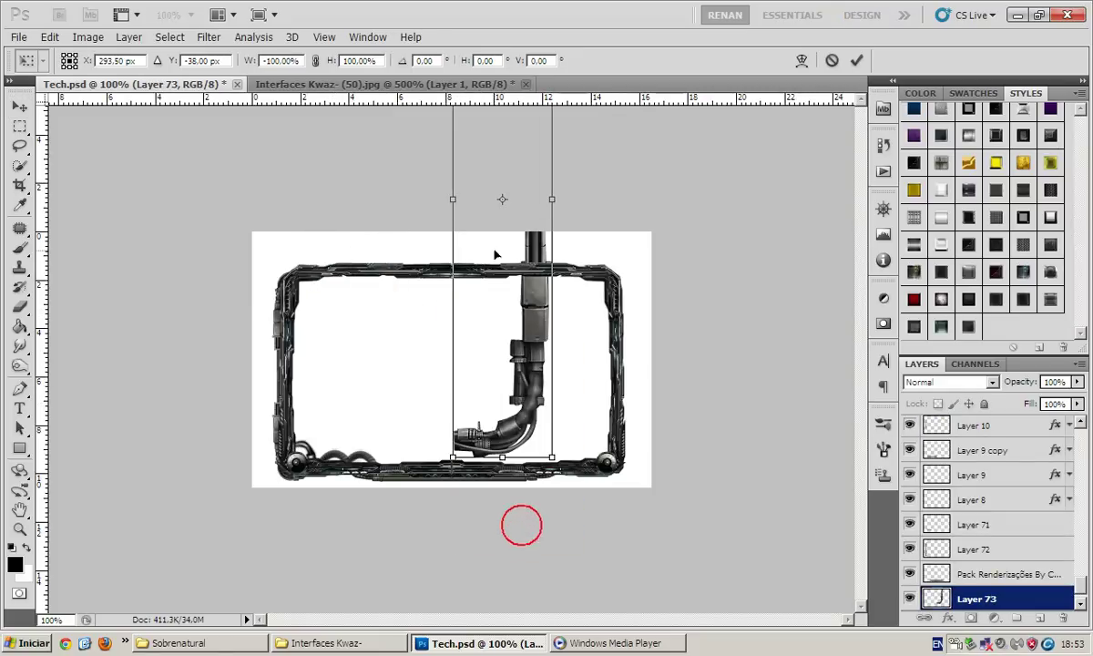
mouse_move(501, 255)
mouse_down()
mouse_move(587, 298)
mouse_move(606, 280)
mouse_up()
drag(656, 480, 644, 421)
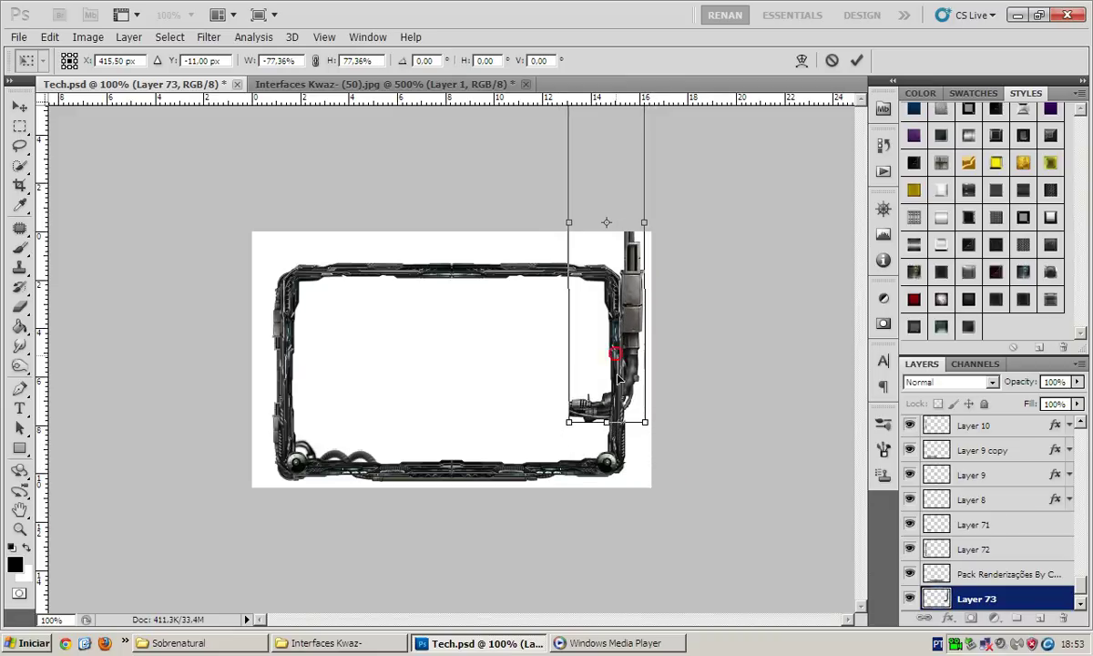
drag(618, 377, 612, 419)
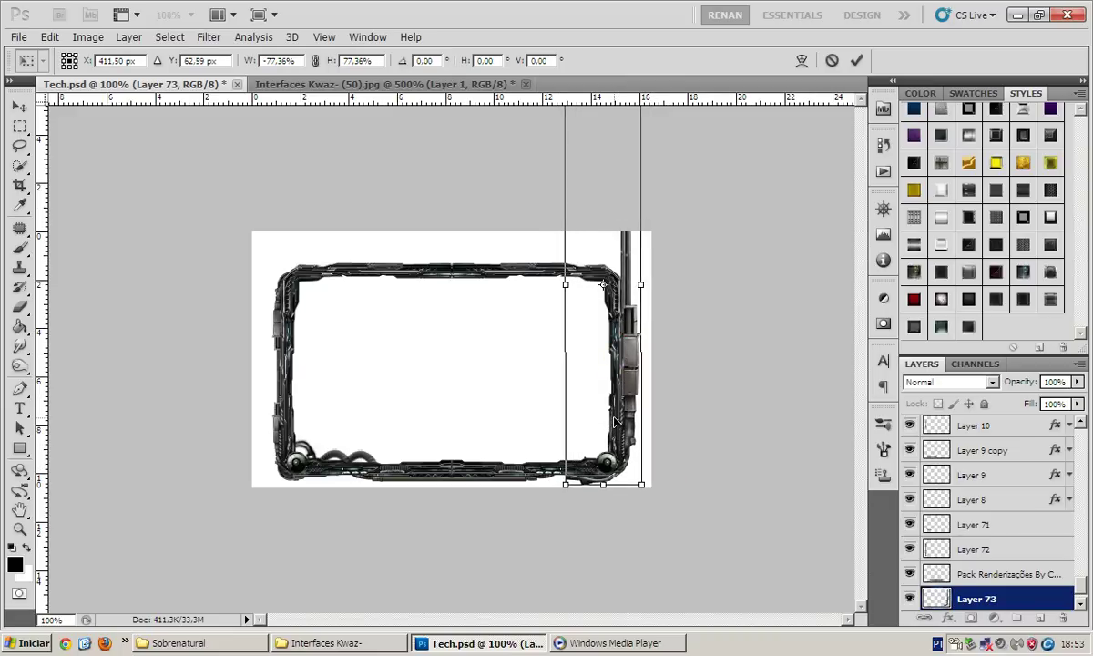
click(90, 38)
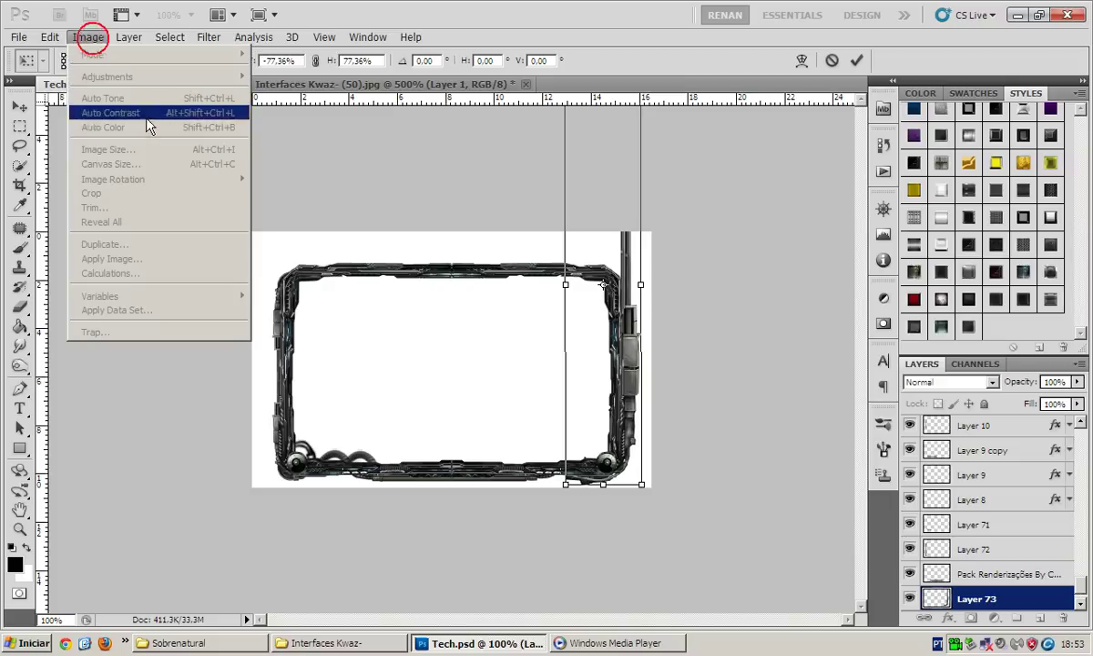
click(424, 348)
key(Return)
Set the Tech.psd canvas height to 318 pixels
click(88, 37)
click(135, 165)
click(589, 228)
key(Tab)
text(318)
key(Return)
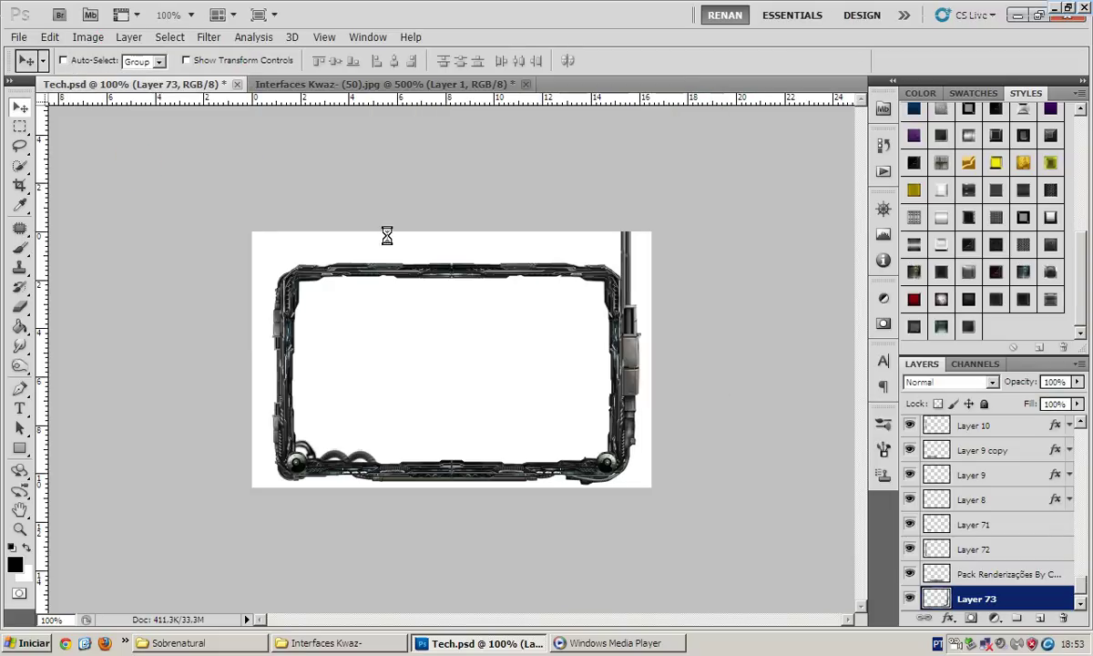
Resize the pipe again to fit along the frame's right edge
key(ctrl+t)
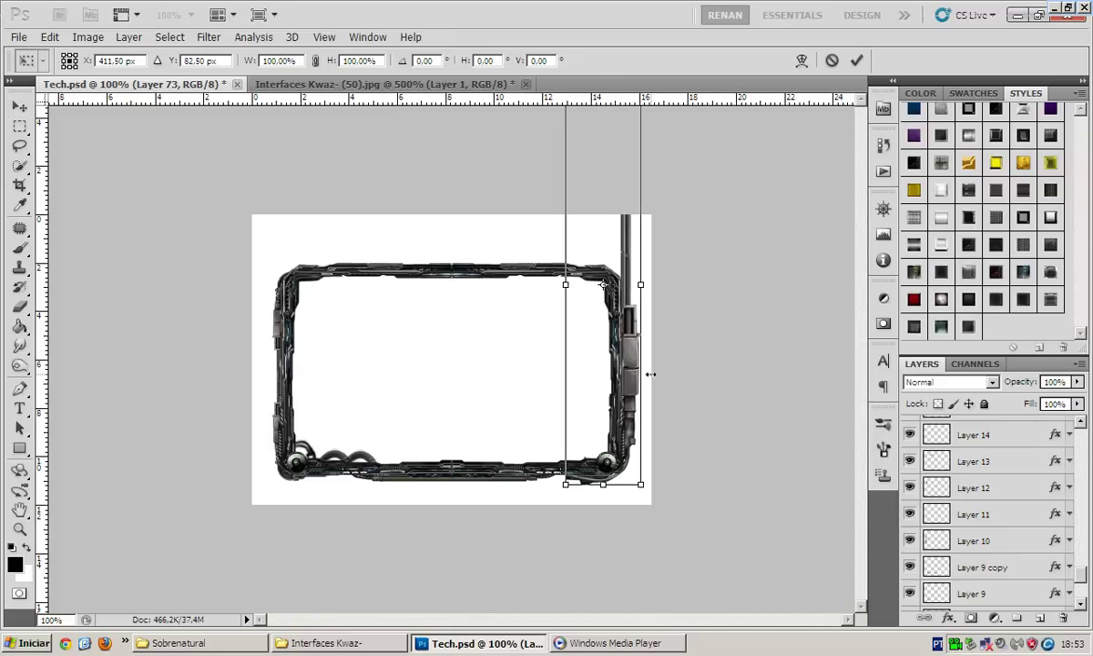
mouse_move(643, 487)
mouse_down()
mouse_move(622, 447)
mouse_move(636, 446)
mouse_move(643, 462)
mouse_move(614, 465)
mouse_move(621, 443)
mouse_up()
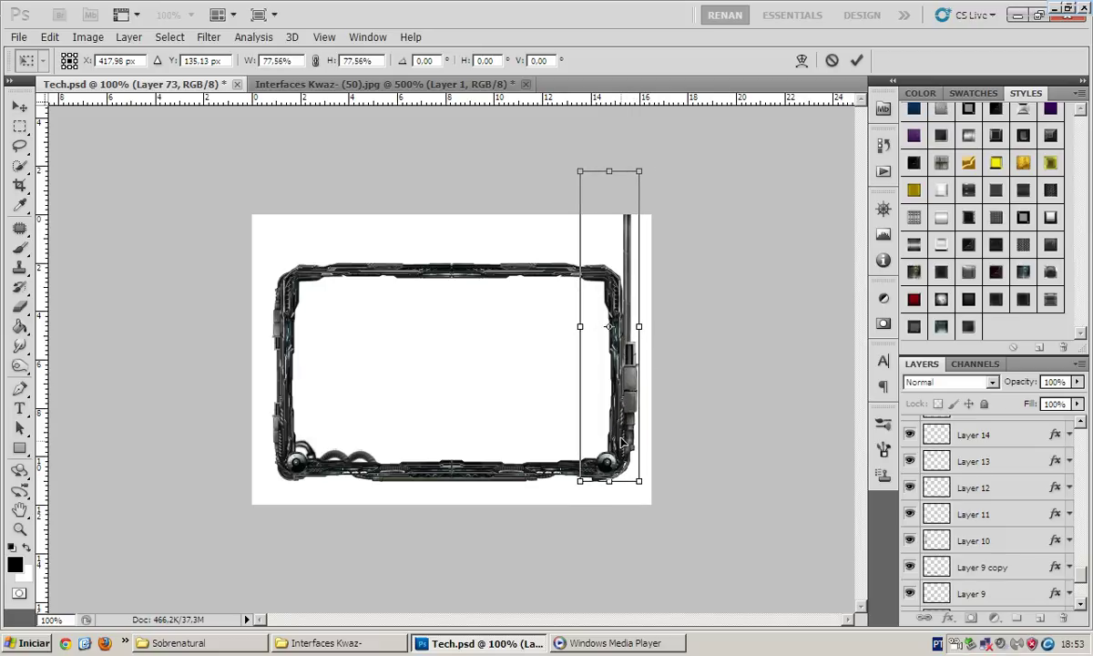
key(Return)
Erase the pipe stub above the frame and drag another pipe copy into Tech.psd
key(e)
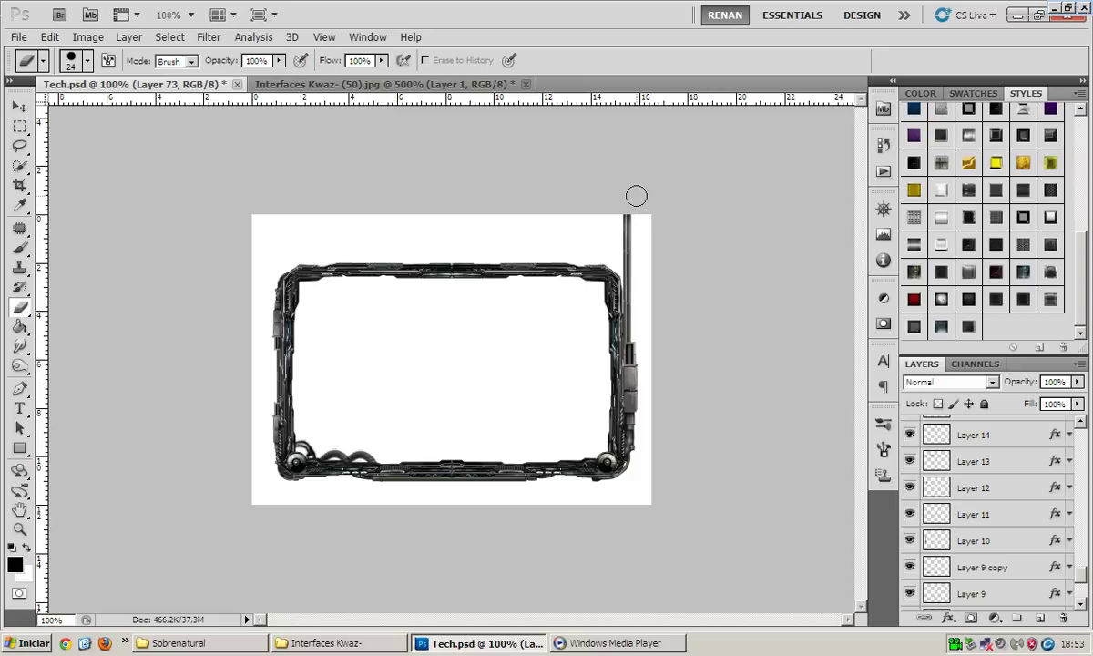
drag(629, 193, 629, 288)
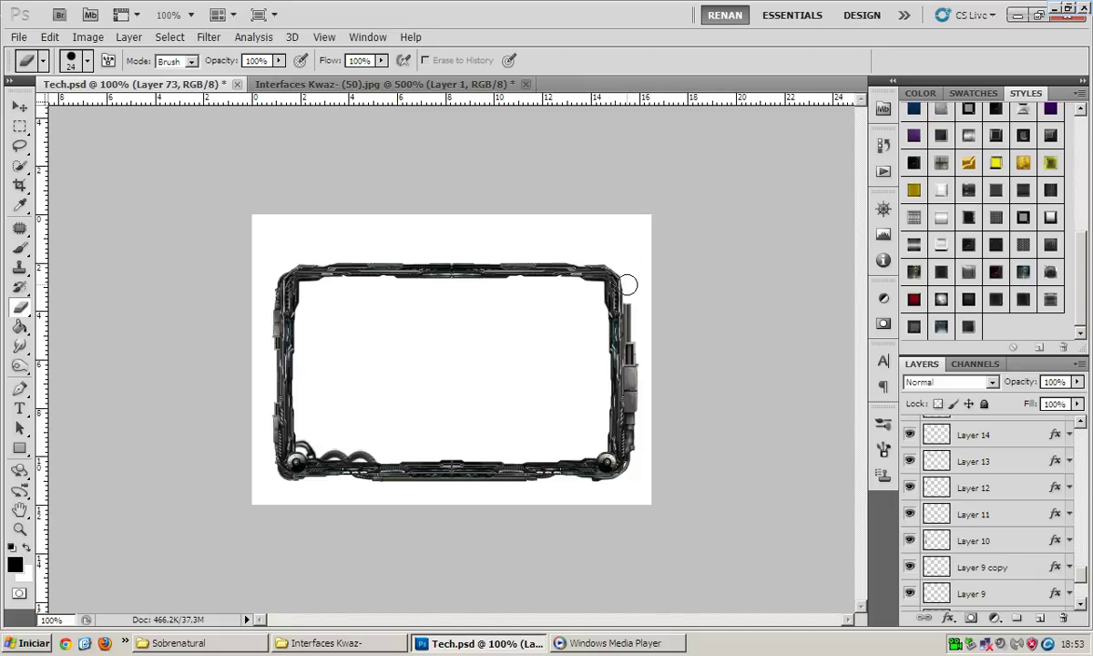
key(v)
click(308, 83)
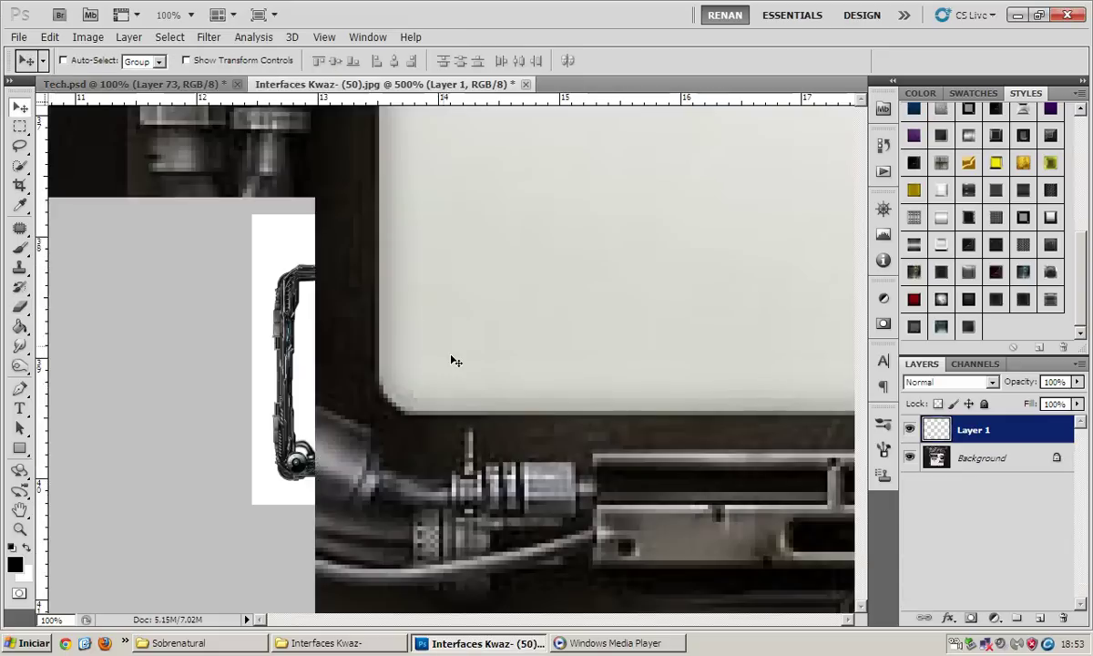
scroll(220, 283, up, 1)
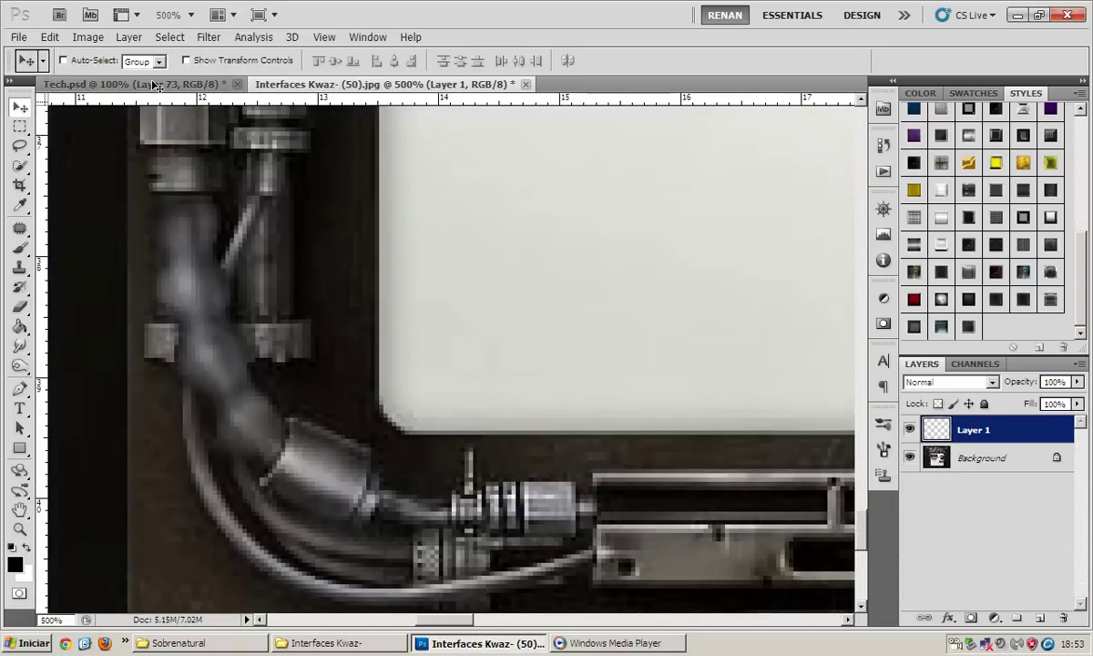
drag(155, 85, 460, 314)
Flip the copy vertically and horizontally, fit it at the top-right corner, and move Layer 74 below Layer 73
right_click(464, 358)
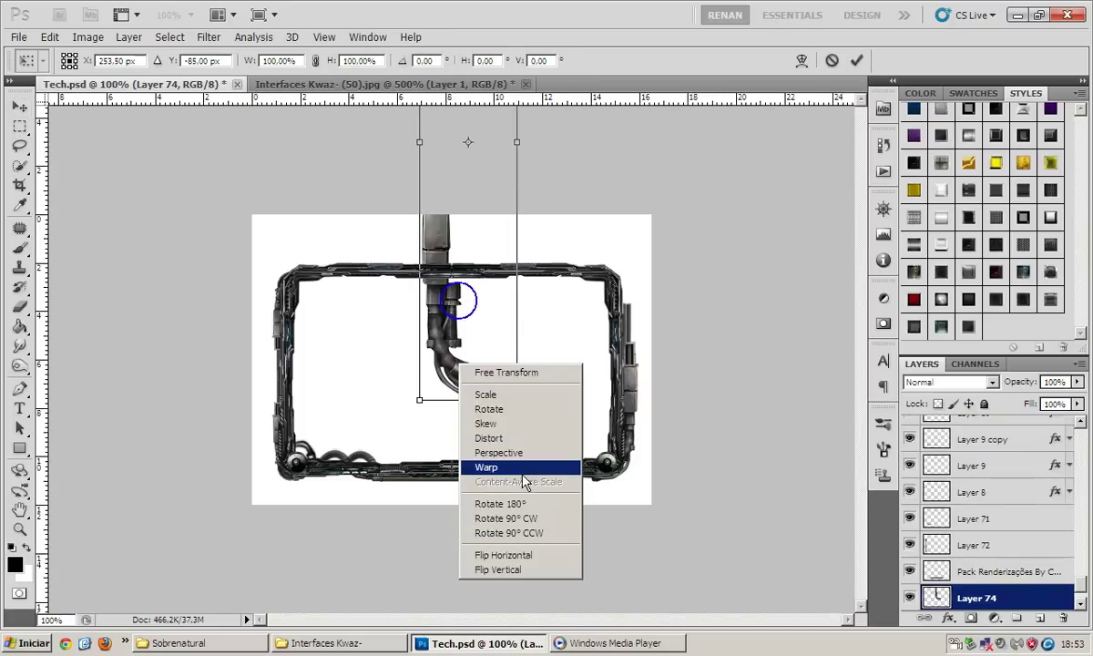
click(508, 571)
drag(527, 358, 648, 519)
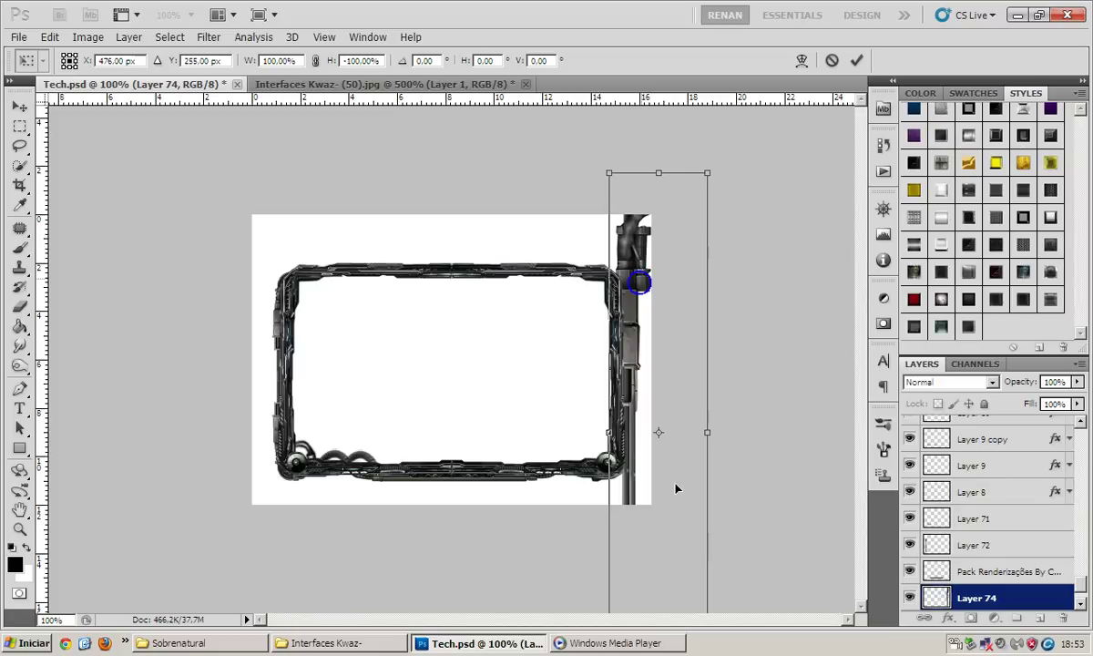
right_click(675, 487)
click(701, 476)
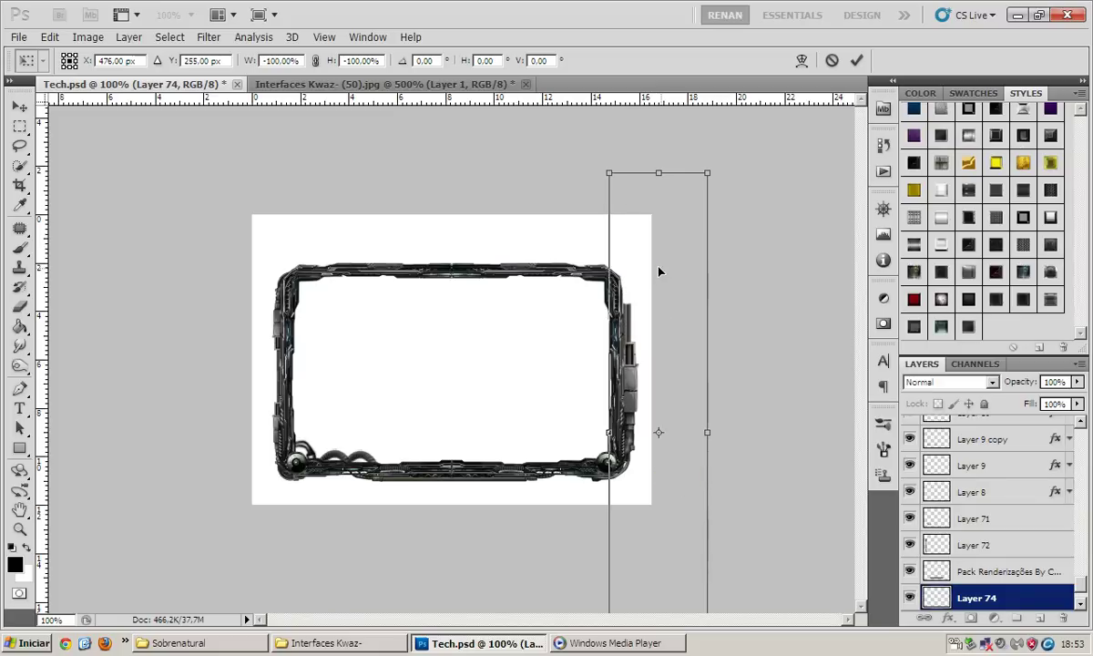
mouse_move(622, 319)
mouse_down()
mouse_move(601, 332)
mouse_move(602, 350)
mouse_up()
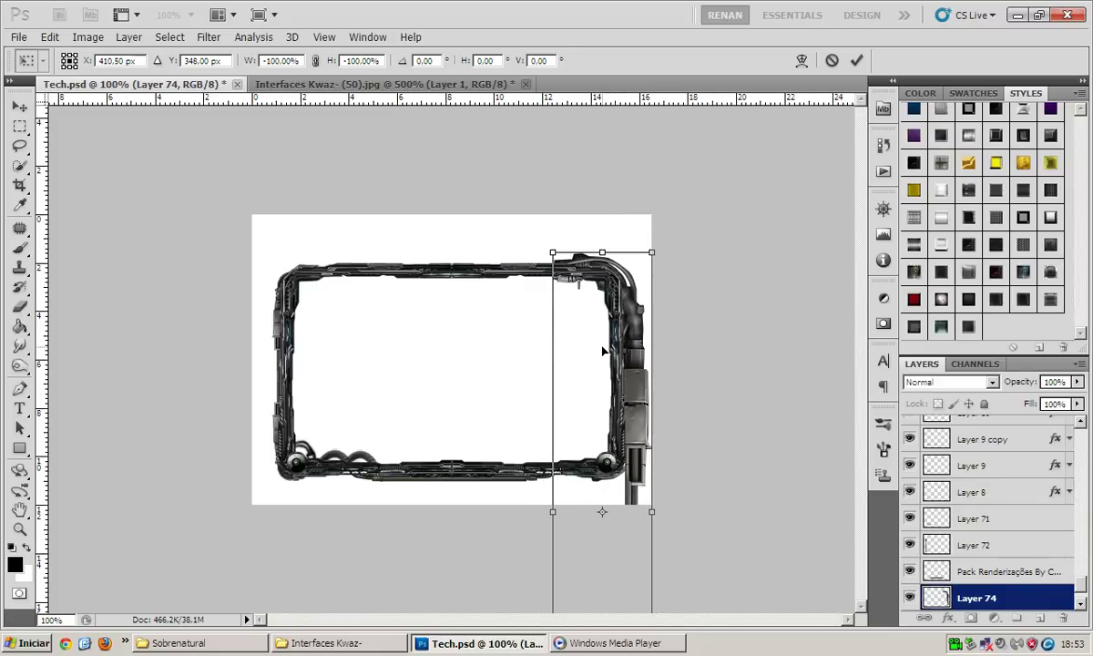
key(Return)
scroll(1042, 575, down, 2)
drag(1016, 555, 1013, 582)
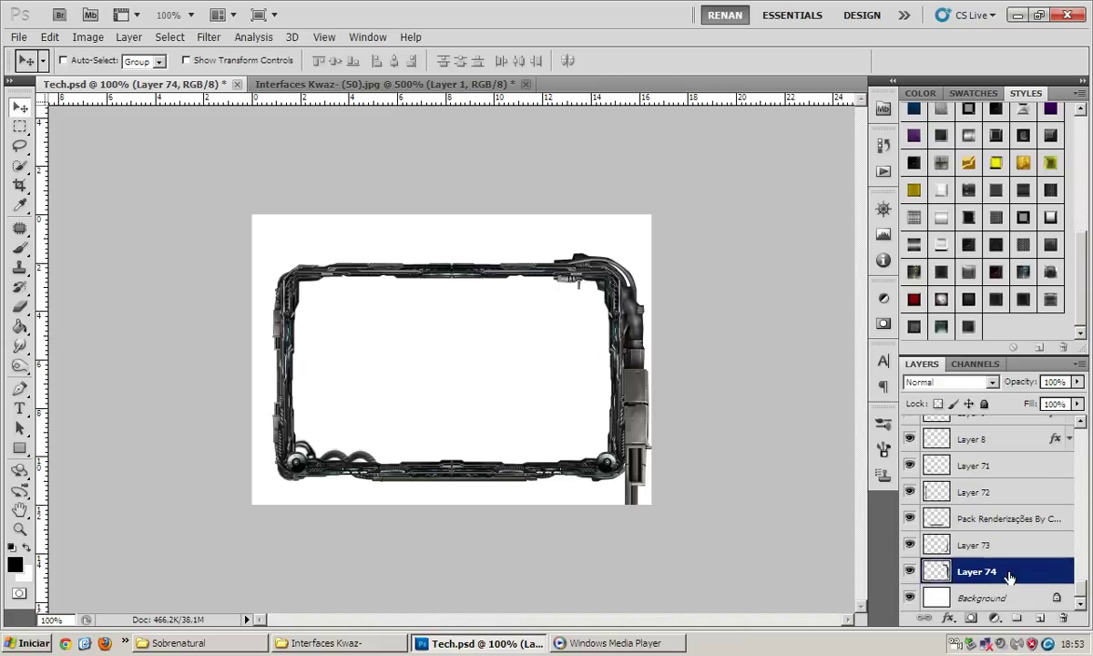
Erase Layer 74's protruding part on the right side, then merge it into Layer 73
key(e)
click(647, 457)
mouse_move(642, 517)
mouse_down()
mouse_move(630, 527)
mouse_move(654, 446)
mouse_move(639, 313)
mouse_up()
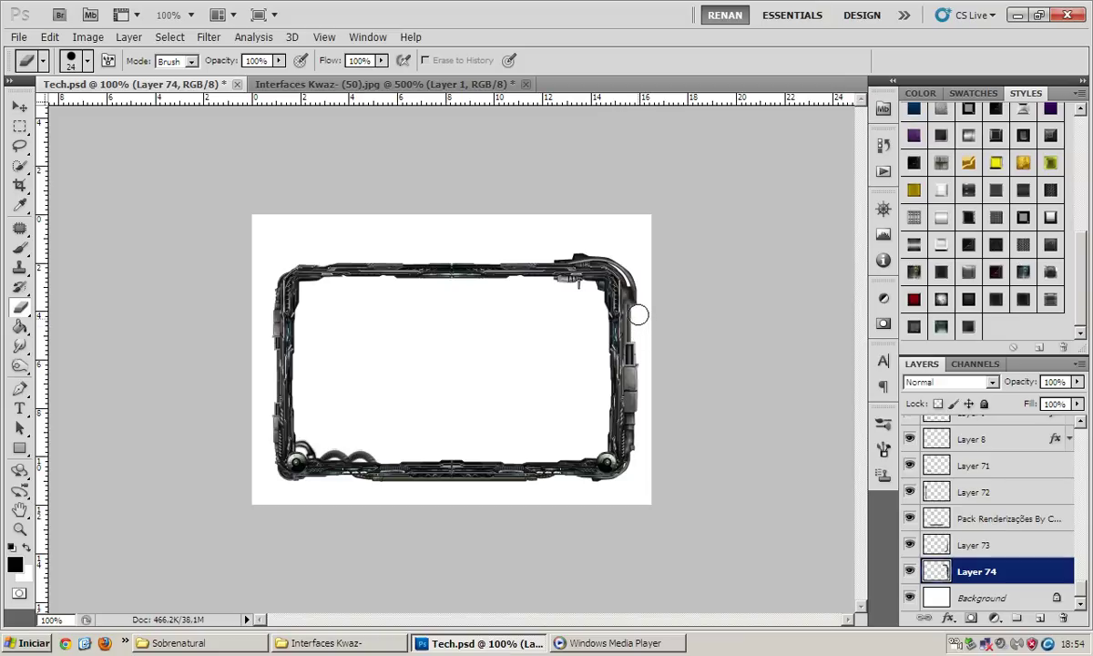
key(v)
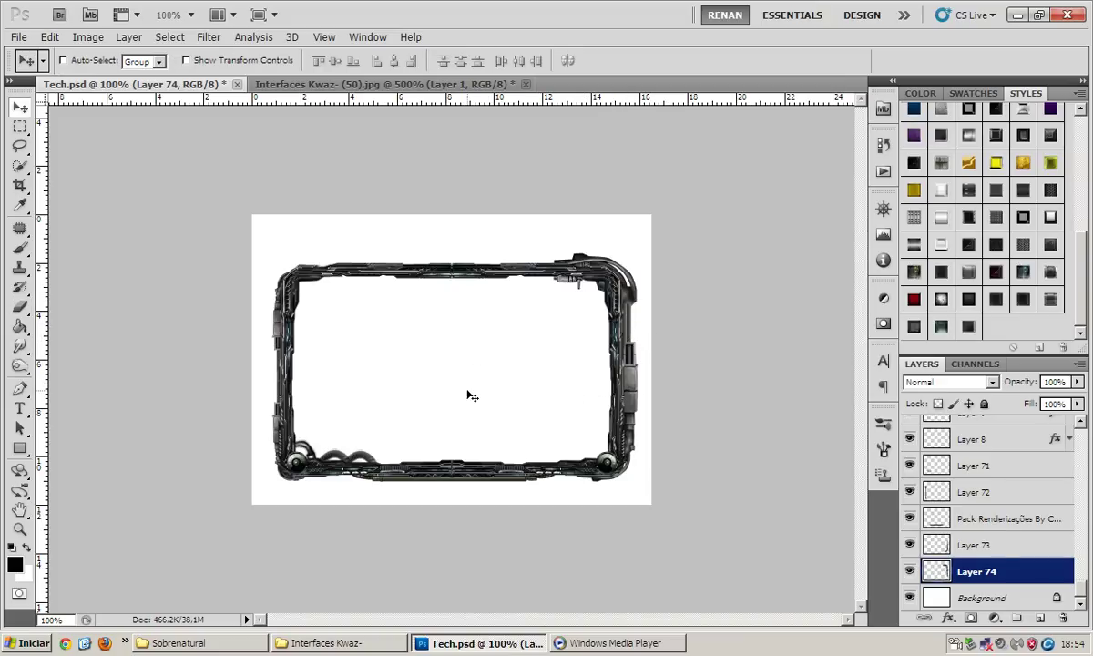
key(e)
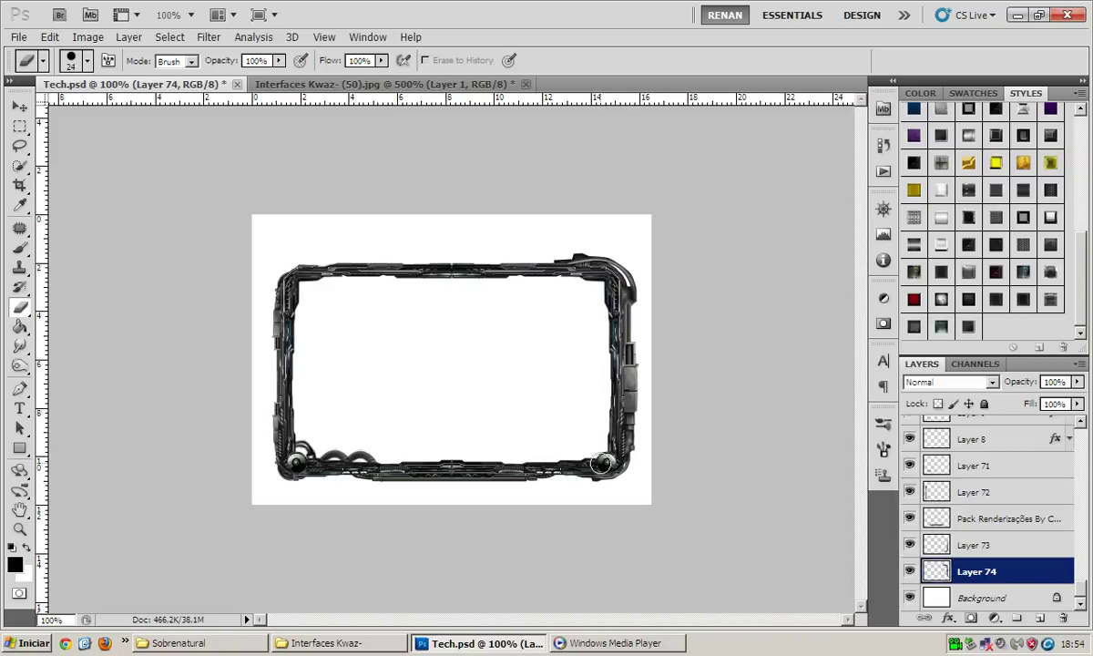
shift+click(1008, 550)
key(ctrl+e)
key(v)
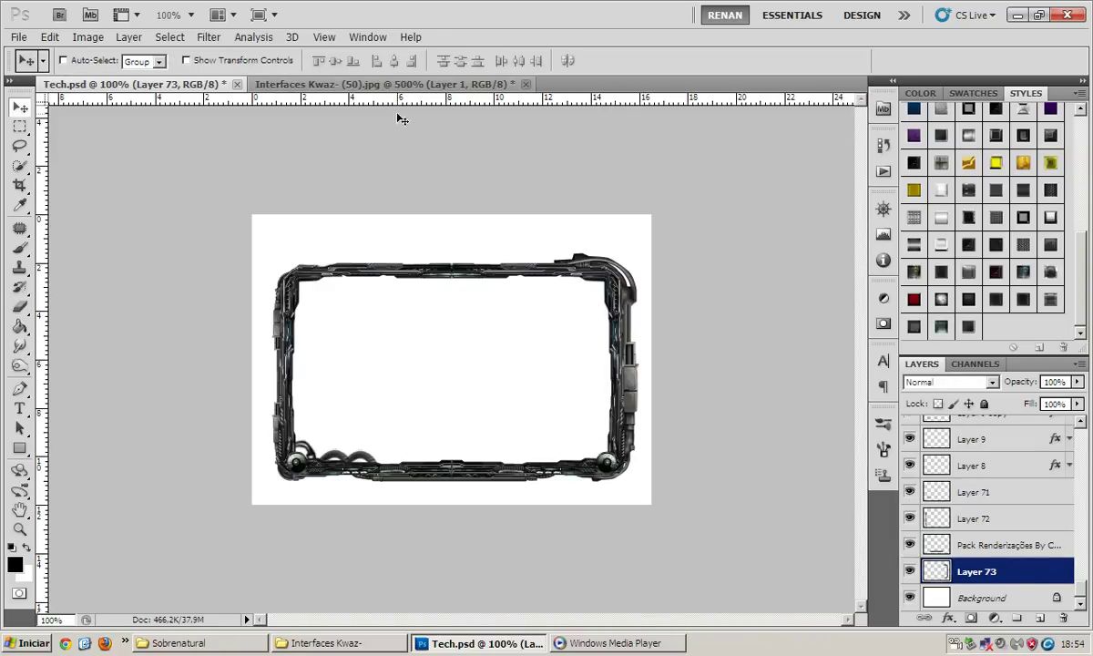
click(401, 84)
scroll(557, 319, down, 2)
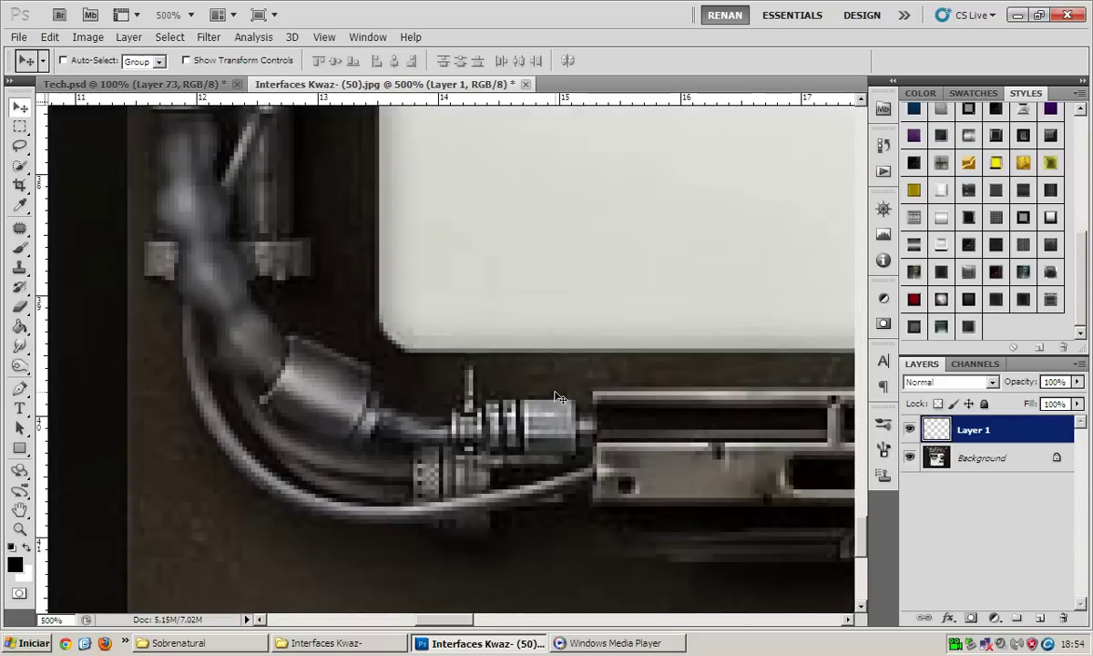
drag(176, 88, 424, 352)
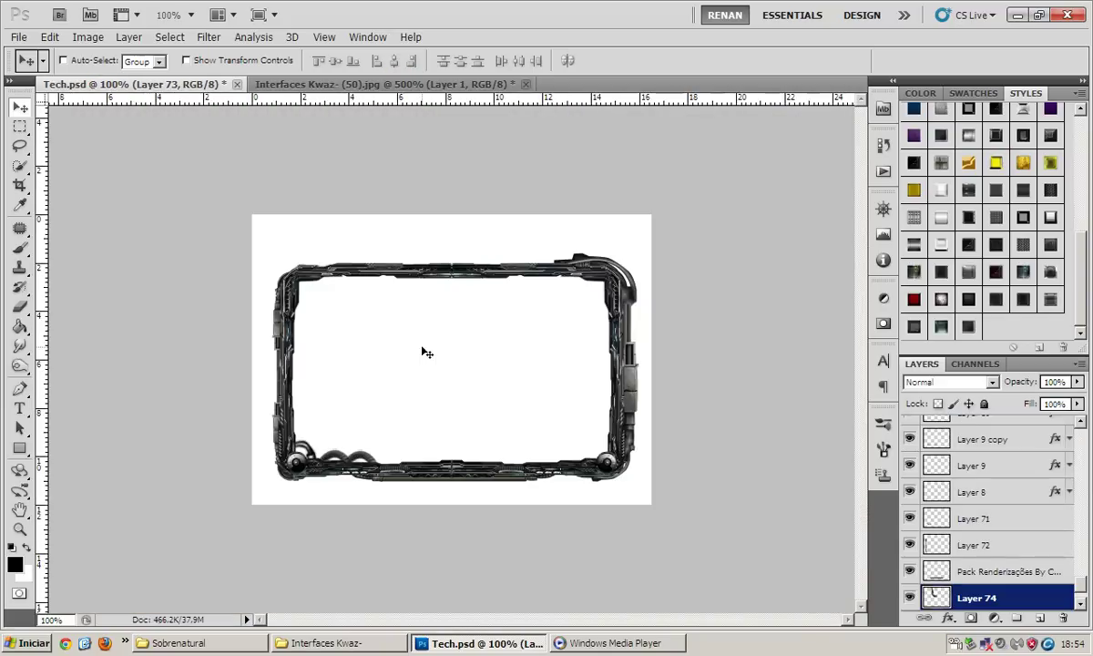
key(ctrl+t)
right_click(409, 306)
click(481, 474)
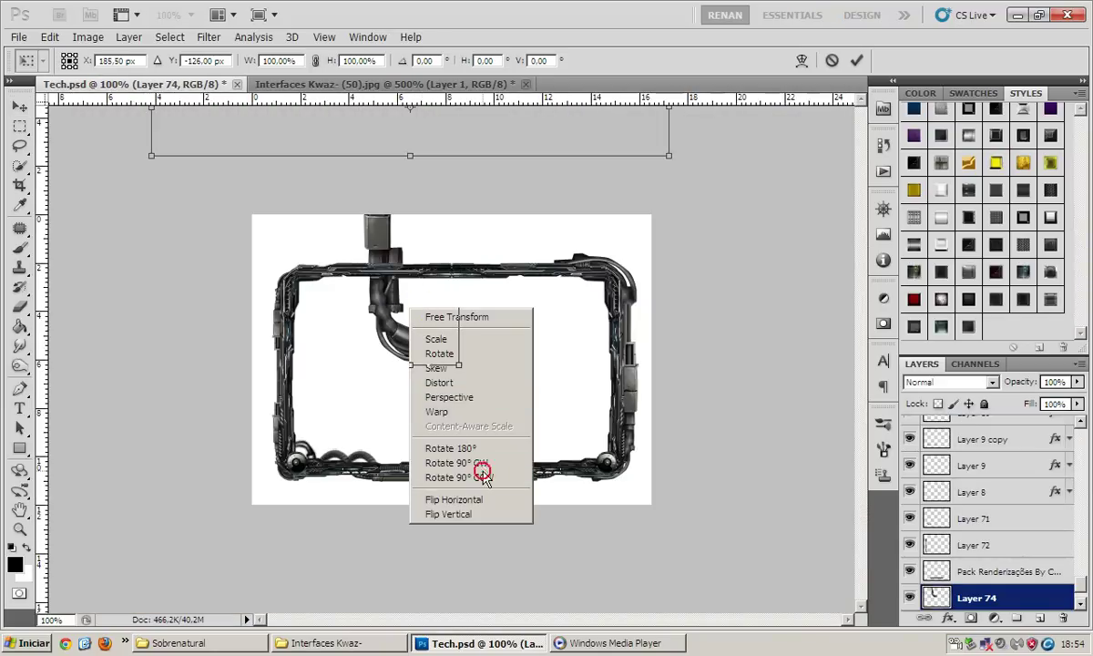
mouse_move(450, 135)
mouse_down()
mouse_move(483, 398)
mouse_move(388, 463)
mouse_move(397, 501)
mouse_up()
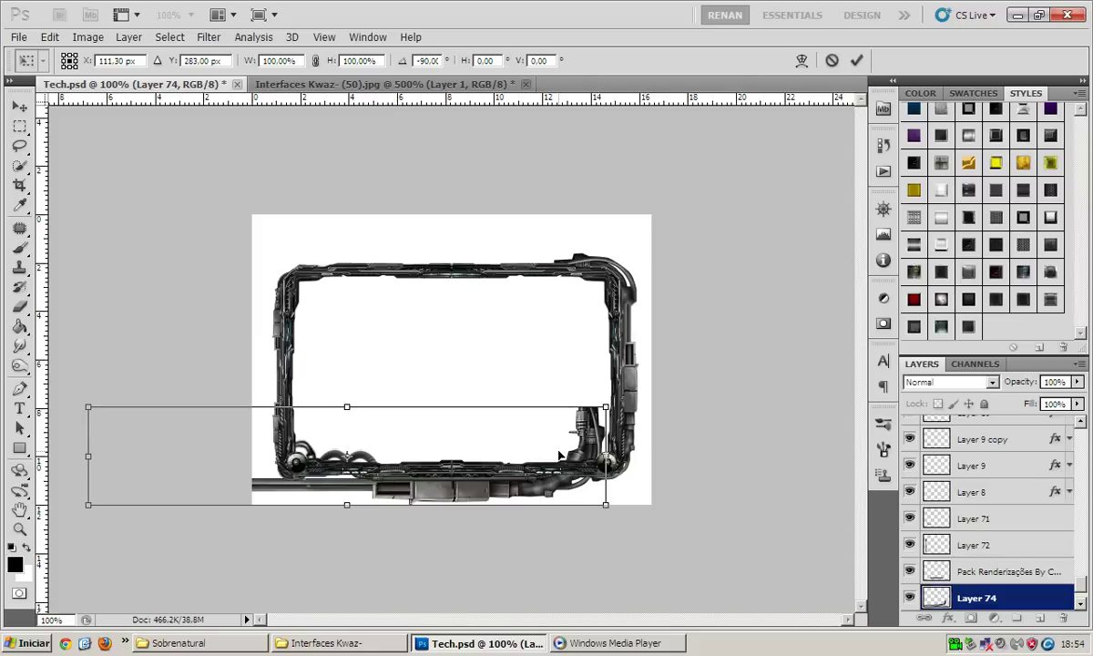
key(Return)
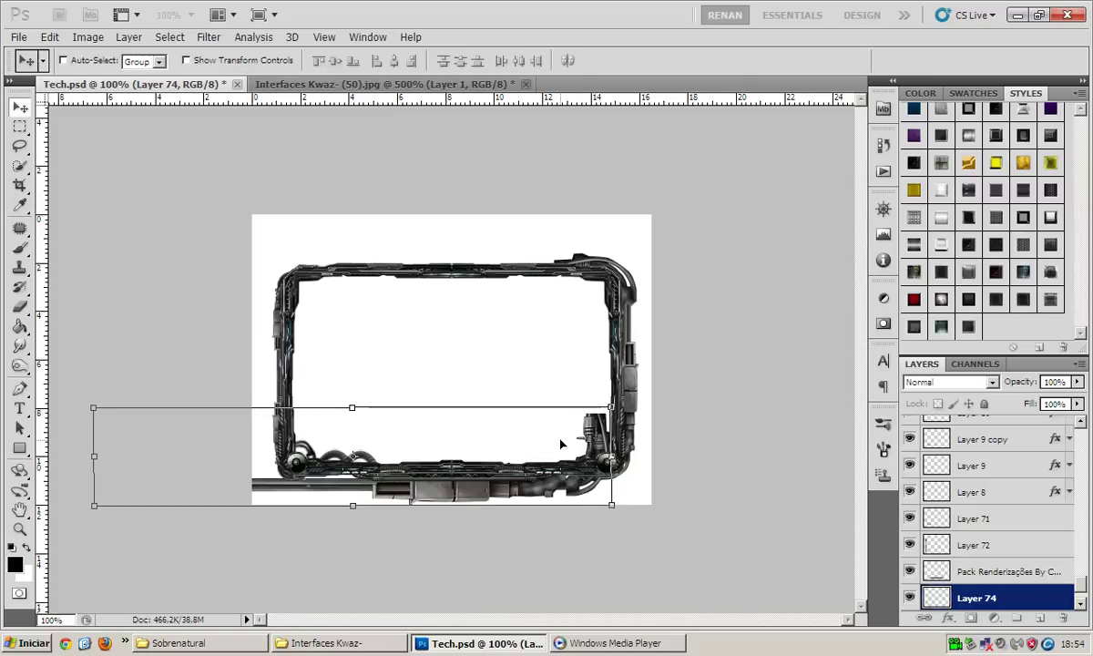
key(Delete)
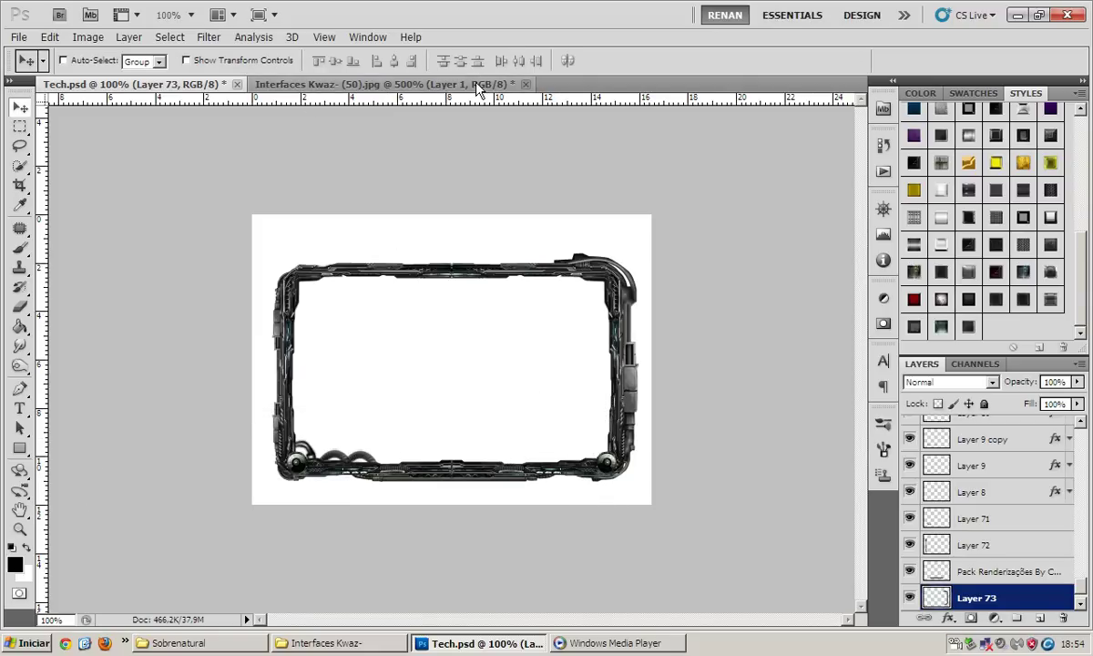
click(477, 84)
Save the source JPEG as a Photoshop PSD copy
key(ctrl+shift+s)
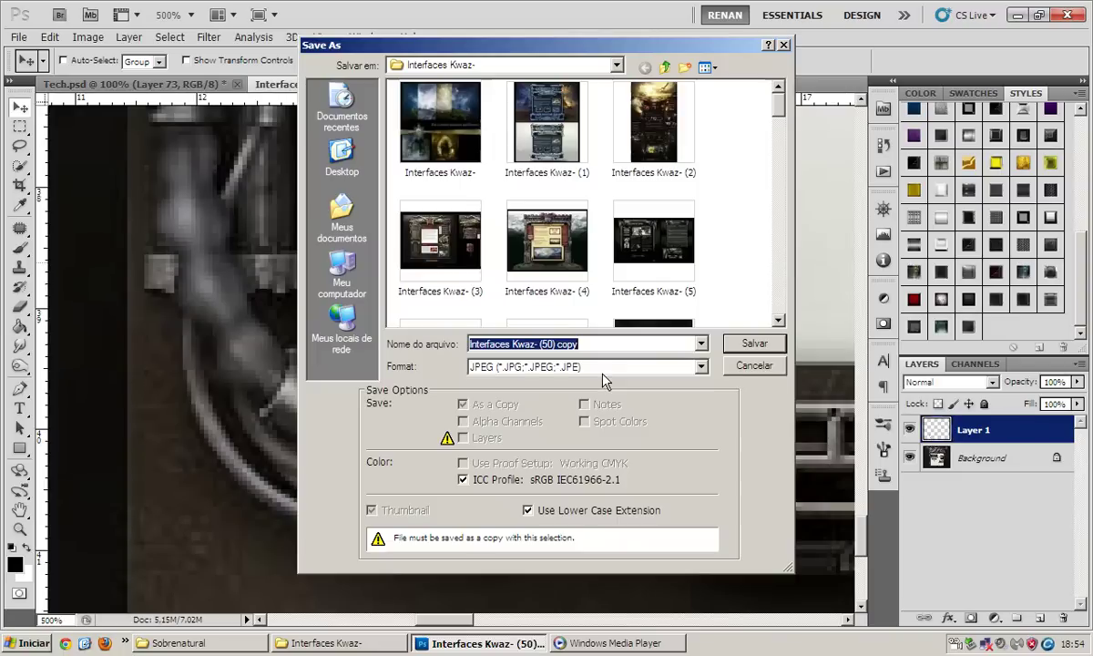
click(543, 367)
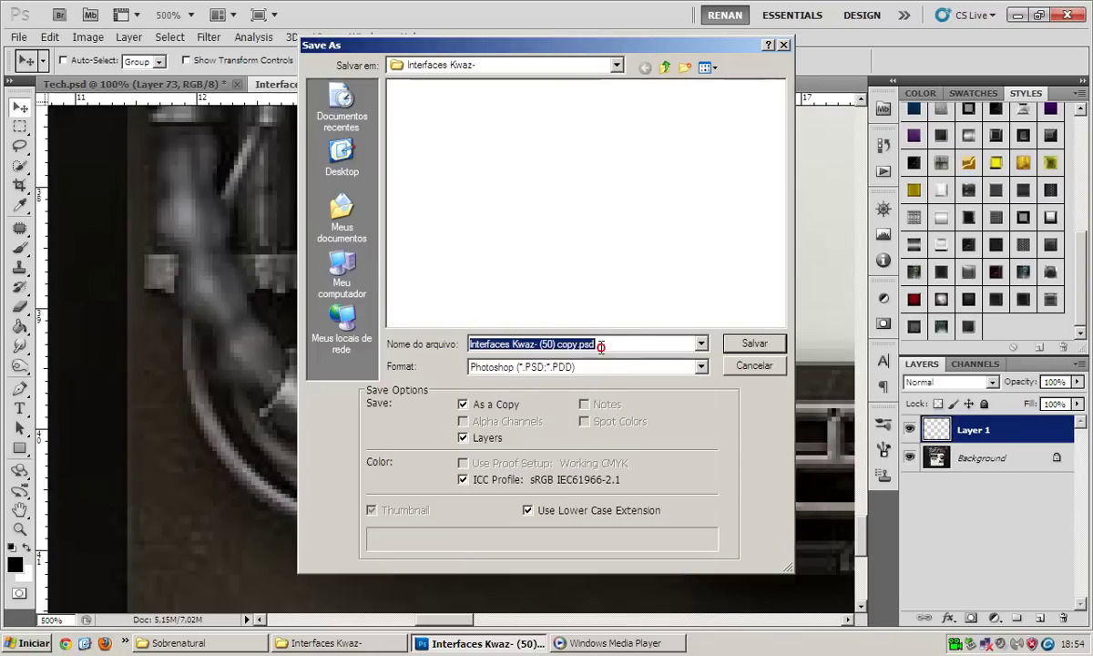
key(Return)
Close the source JPEG without saving changes, then close Tech.psd
click(524, 84)
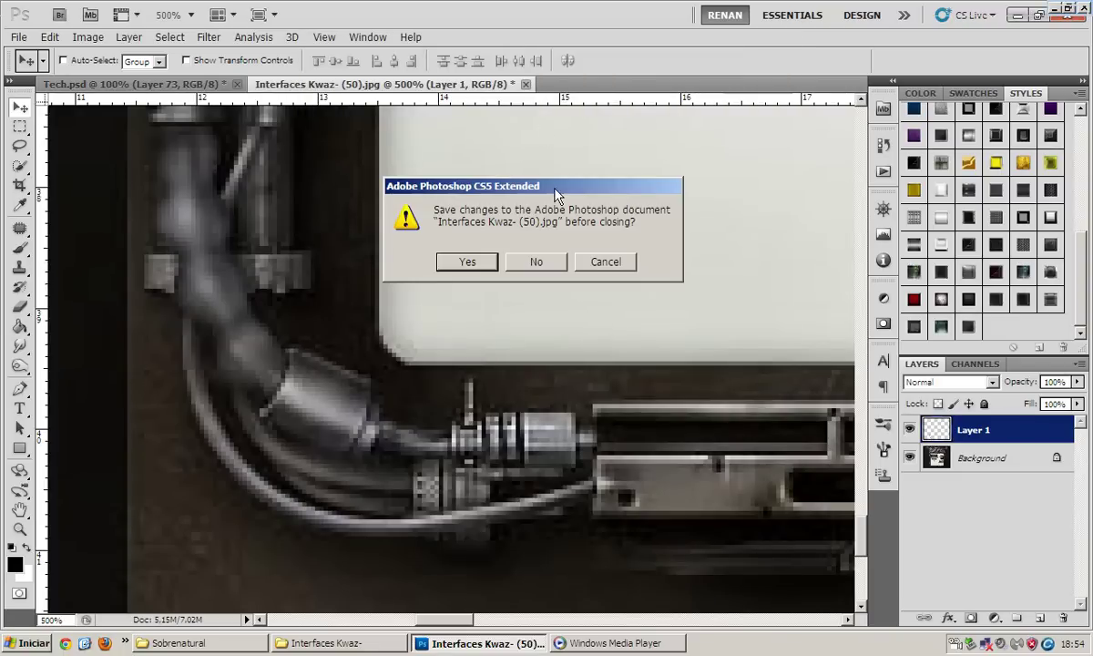
click(546, 262)
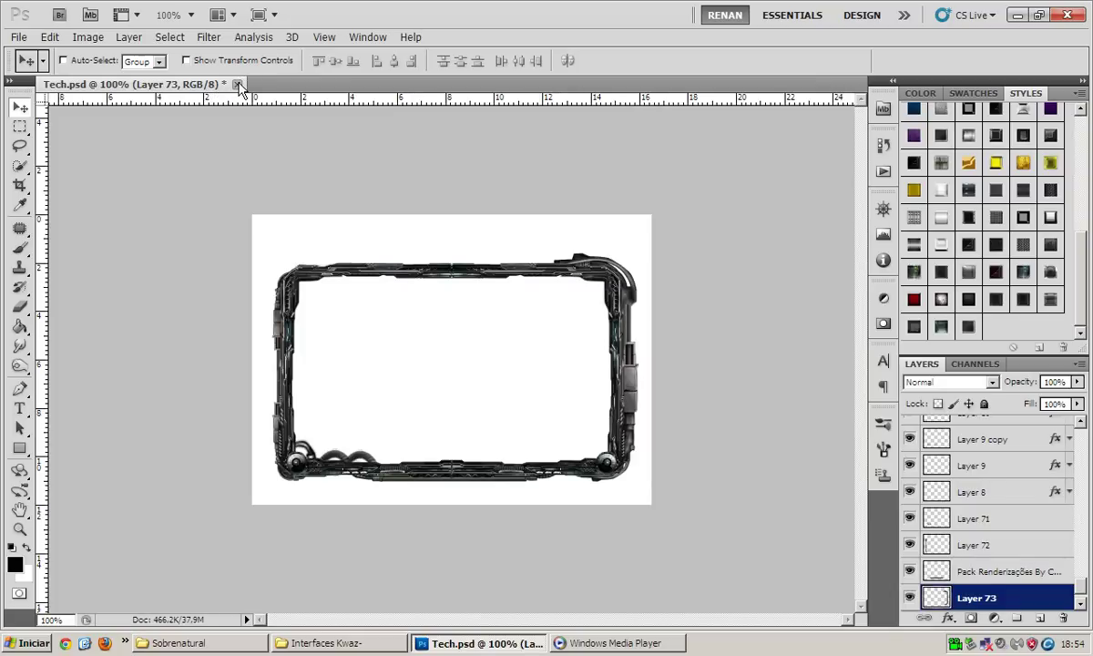
click(237, 84)
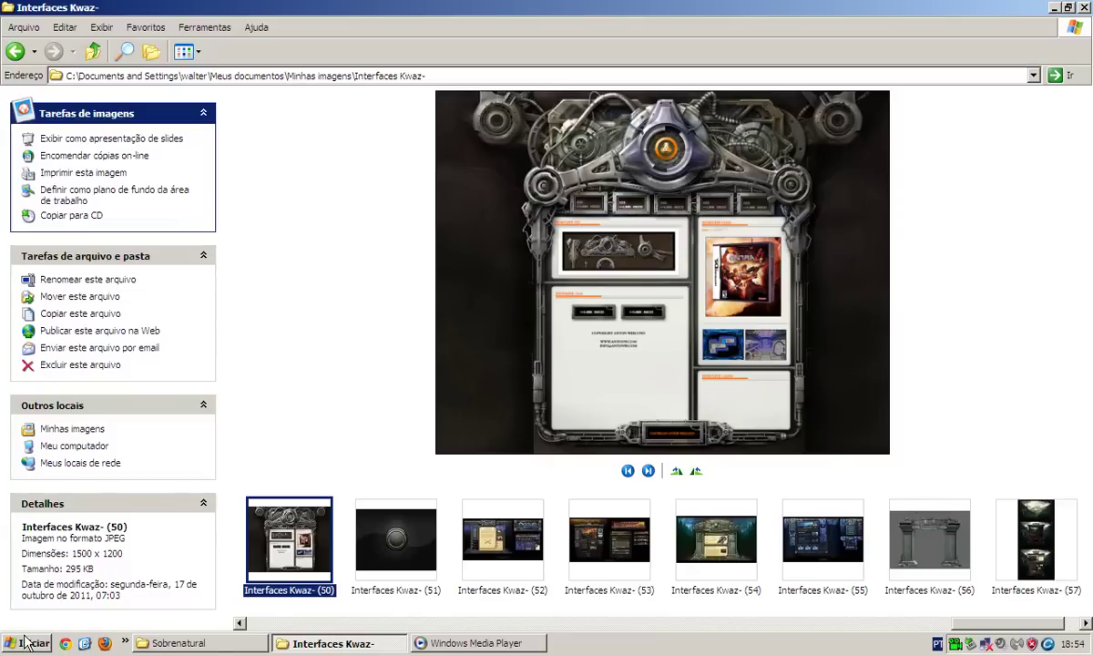
Relaunch Adobe Photoshop CS5 from the Start menu
click(25, 642)
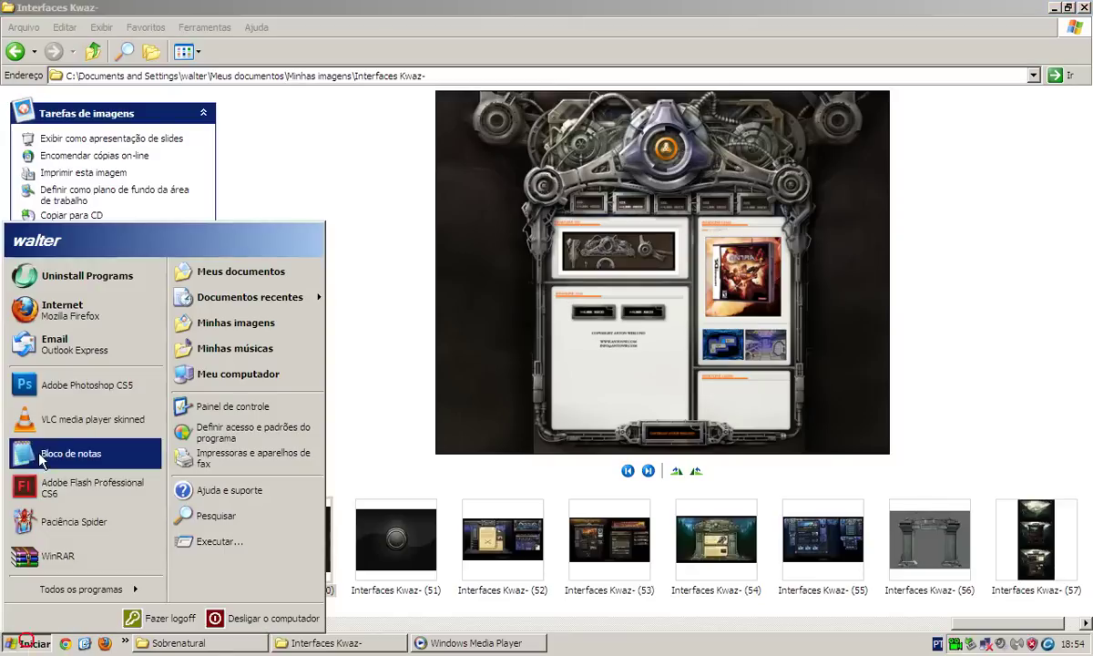
click(45, 383)
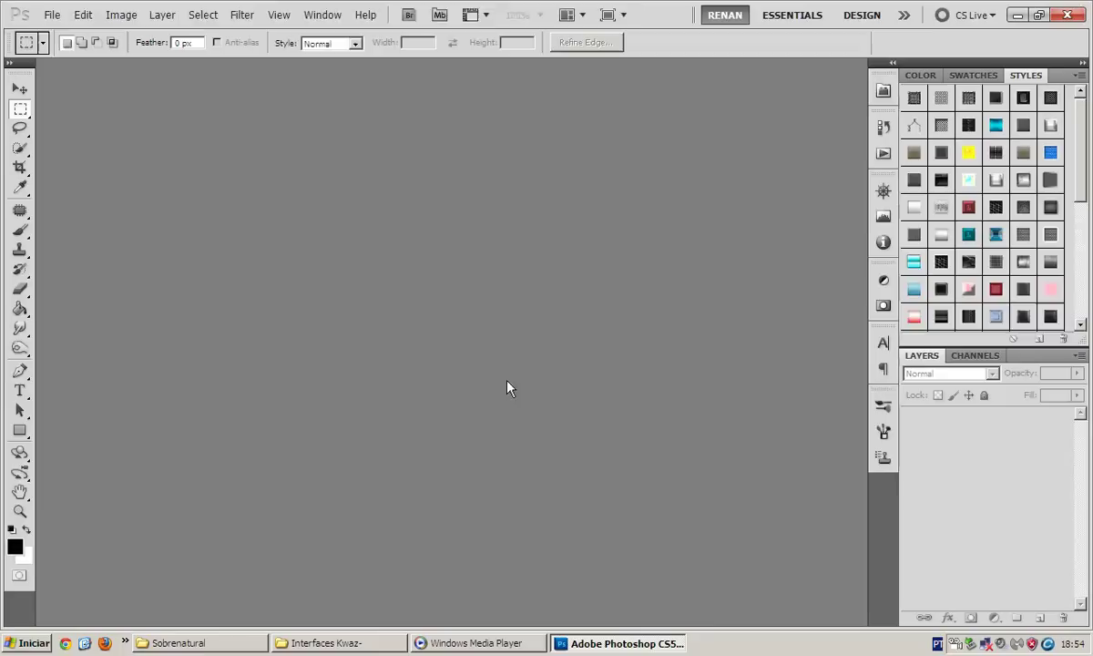
Open Interfaces Kwaz- (50) copy.psd in the empty workspace
click(464, 343)
double_click(464, 345)
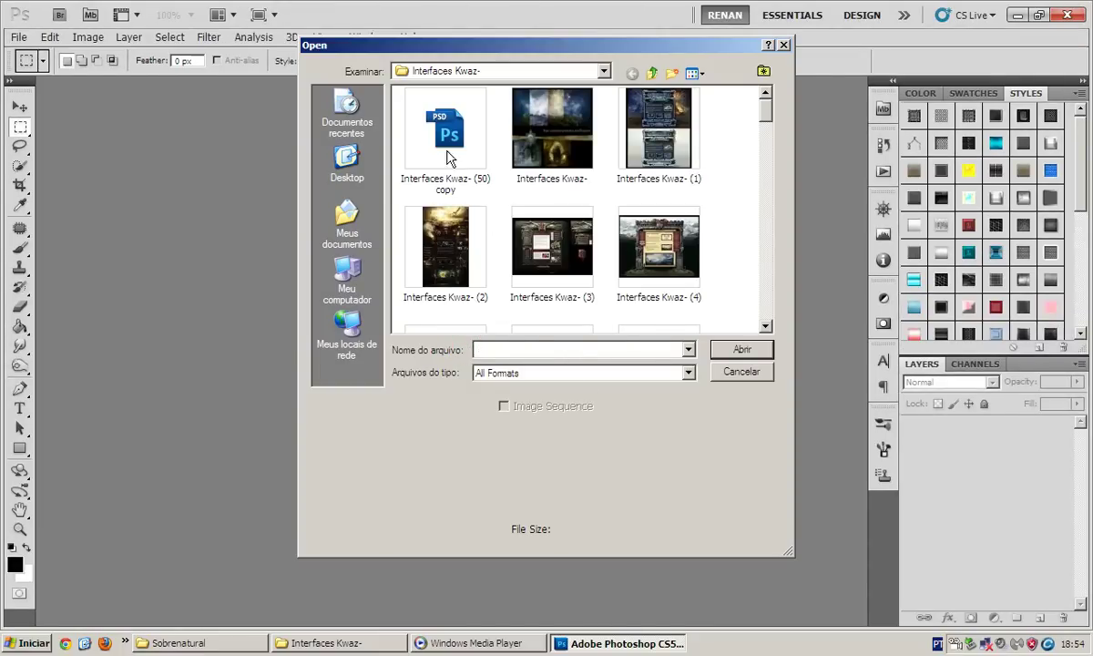
double_click(446, 146)
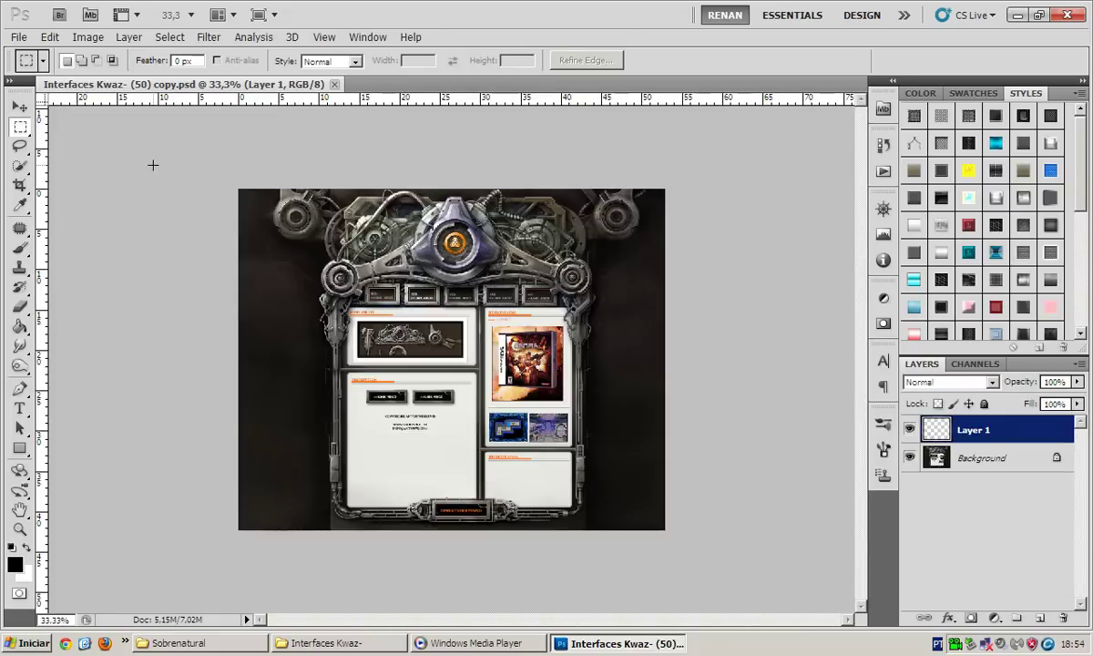
Open Tech.psd from the Desktop, then return to the Interfaces copy document
key(ctrl+o)
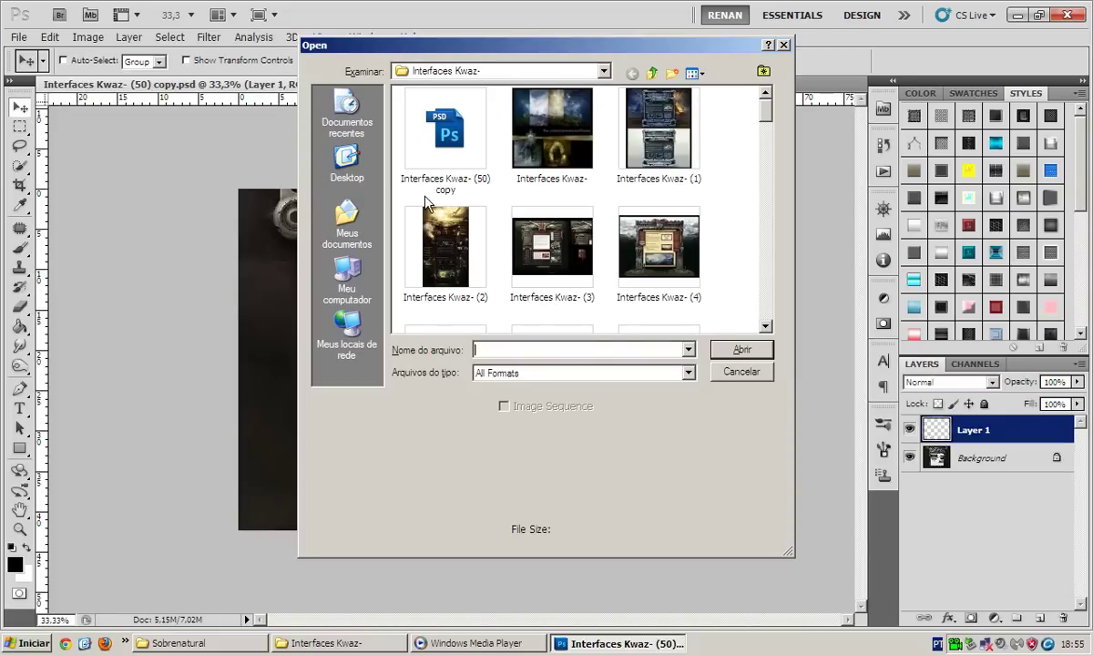
click(346, 164)
double_click(569, 245)
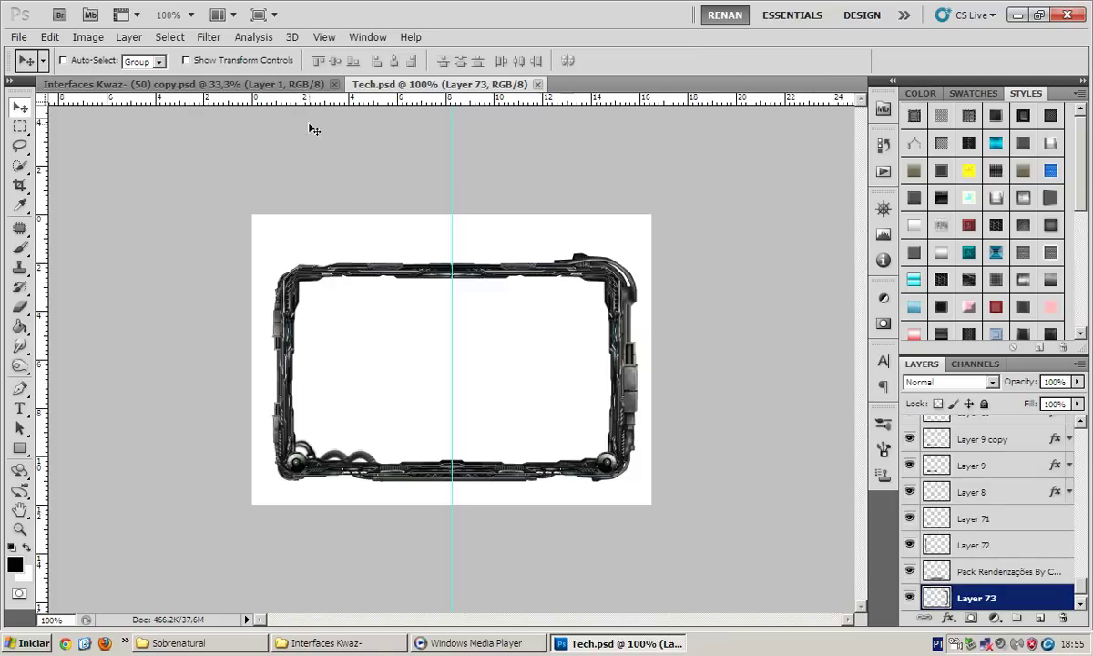
click(273, 83)
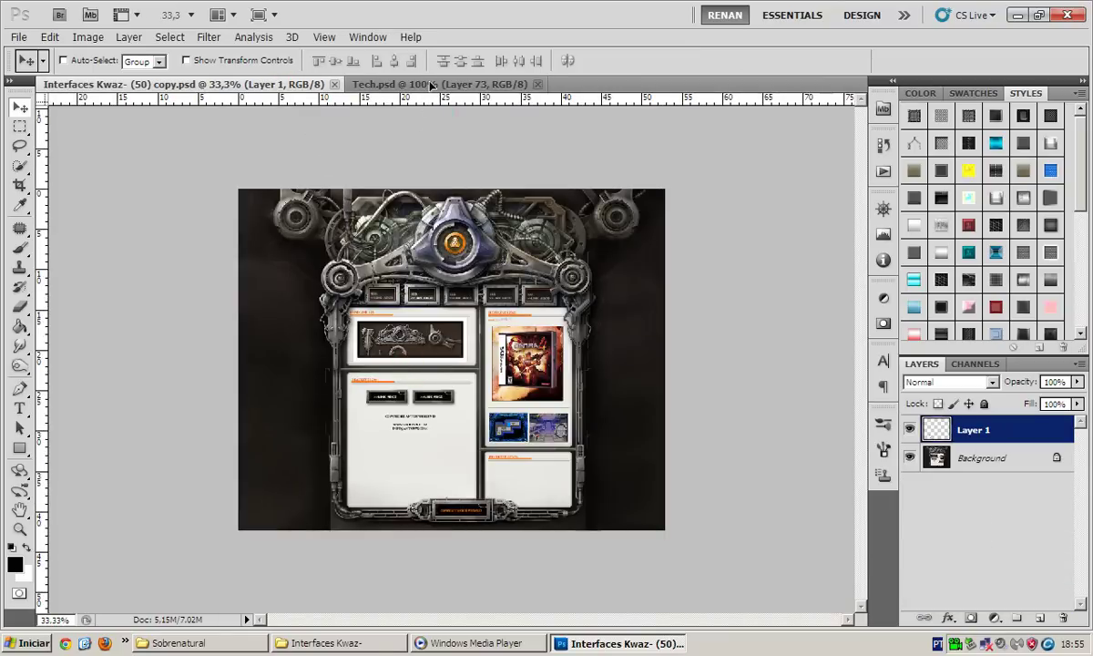
click(431, 85)
Bring the pipe piece into Tech.psd and rotate it 90° clockwise
key(ctrl+v)
mouse_move(480, 346)
mouse_down()
mouse_move(598, 322)
mouse_move(500, 312)
mouse_up()
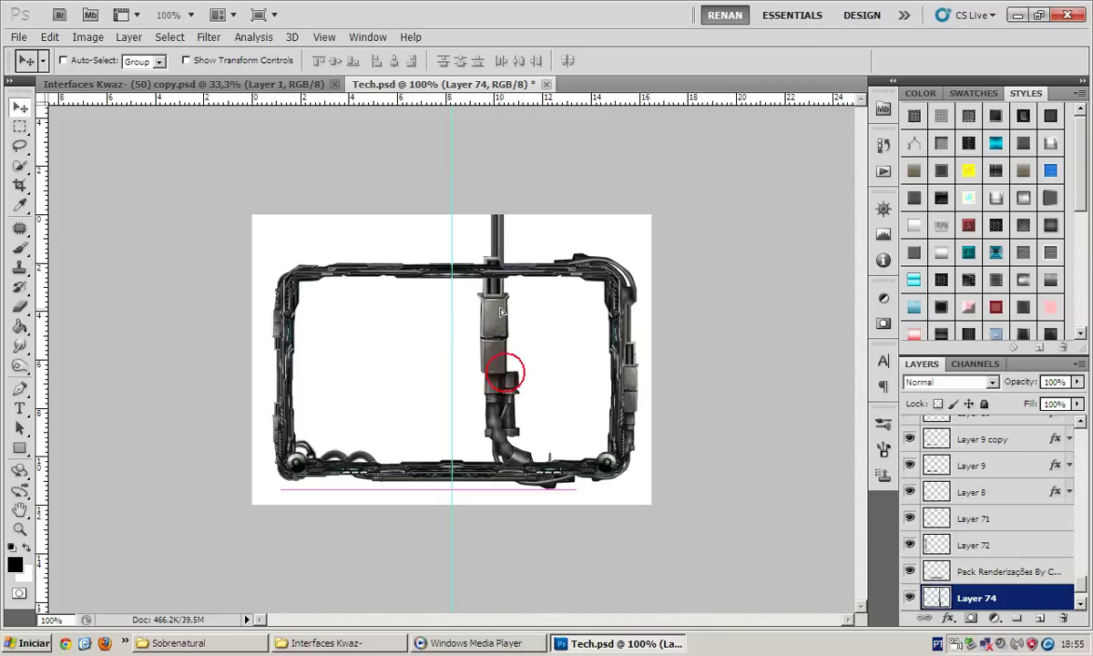
key(ctrl+t)
right_click(512, 337)
click(559, 484)
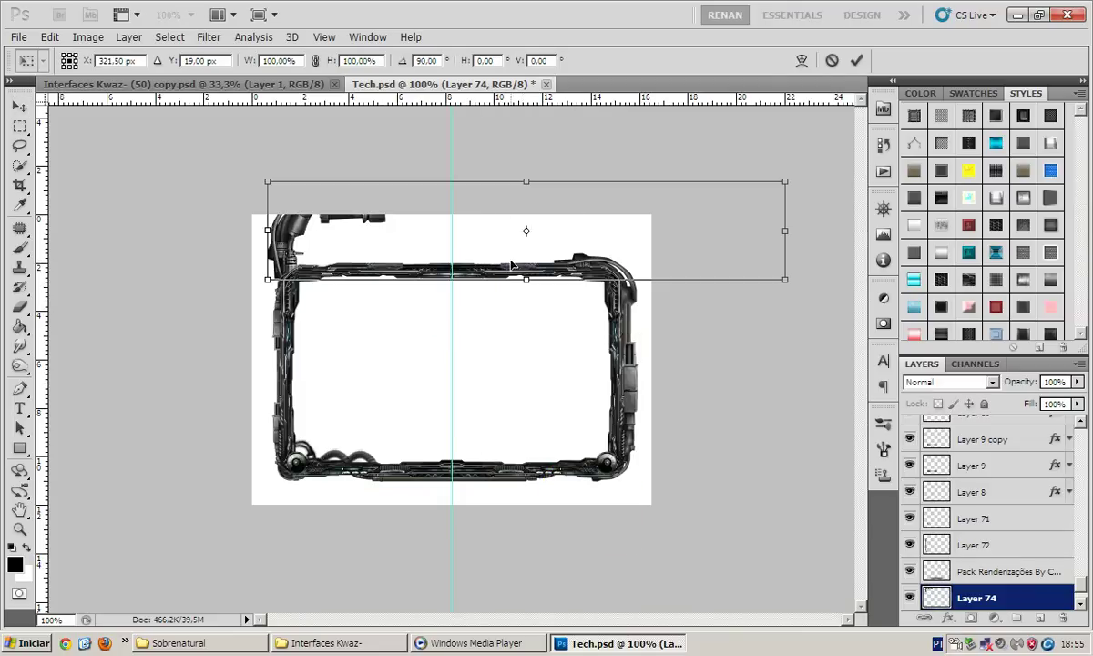
drag(452, 220, 516, 387)
Place the pipe along the frame's bottom edge and erase its overhang
right_click(416, 401)
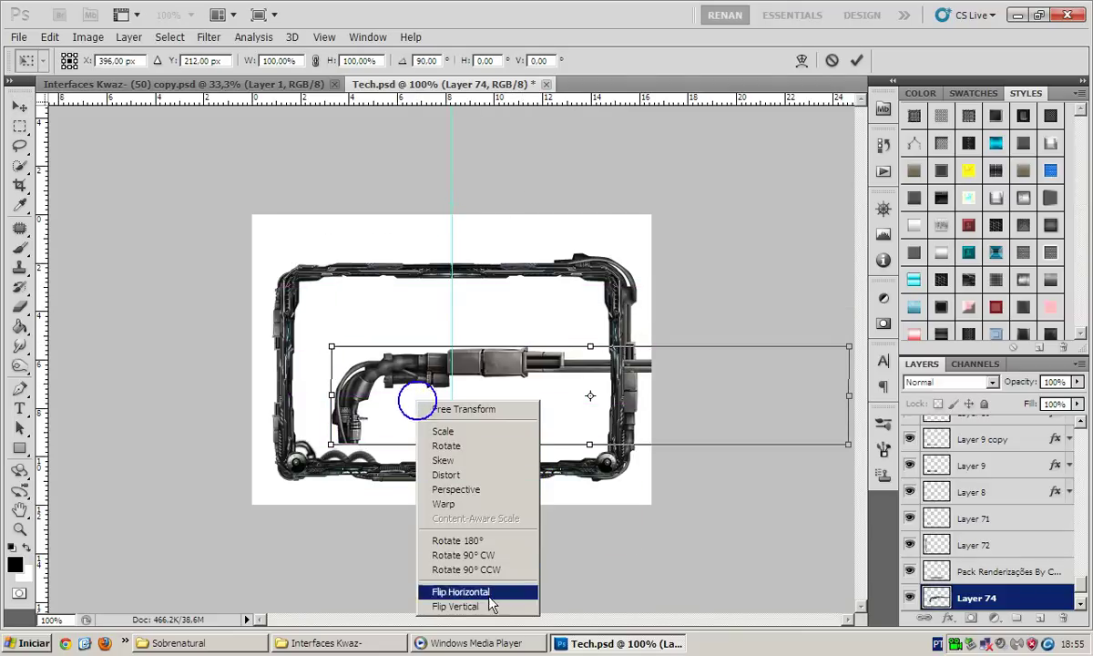
click(492, 605)
drag(420, 398, 601, 473)
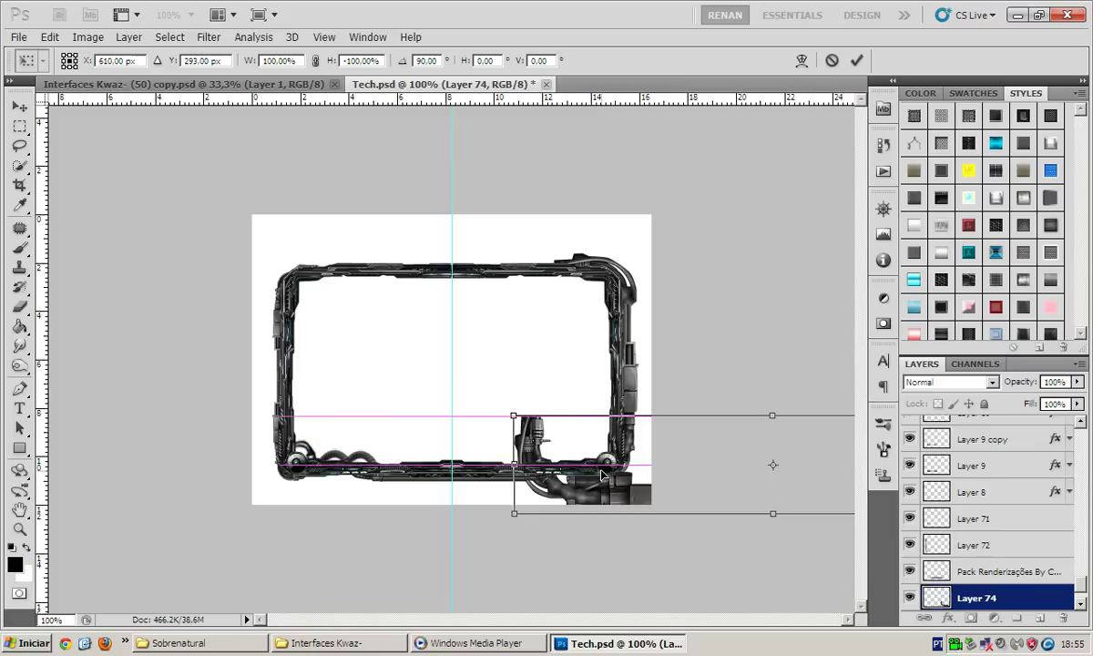
right_click(477, 449)
click(542, 435)
mouse_move(684, 480)
mouse_down()
mouse_move(278, 482)
mouse_move(283, 473)
mouse_up()
key(Return)
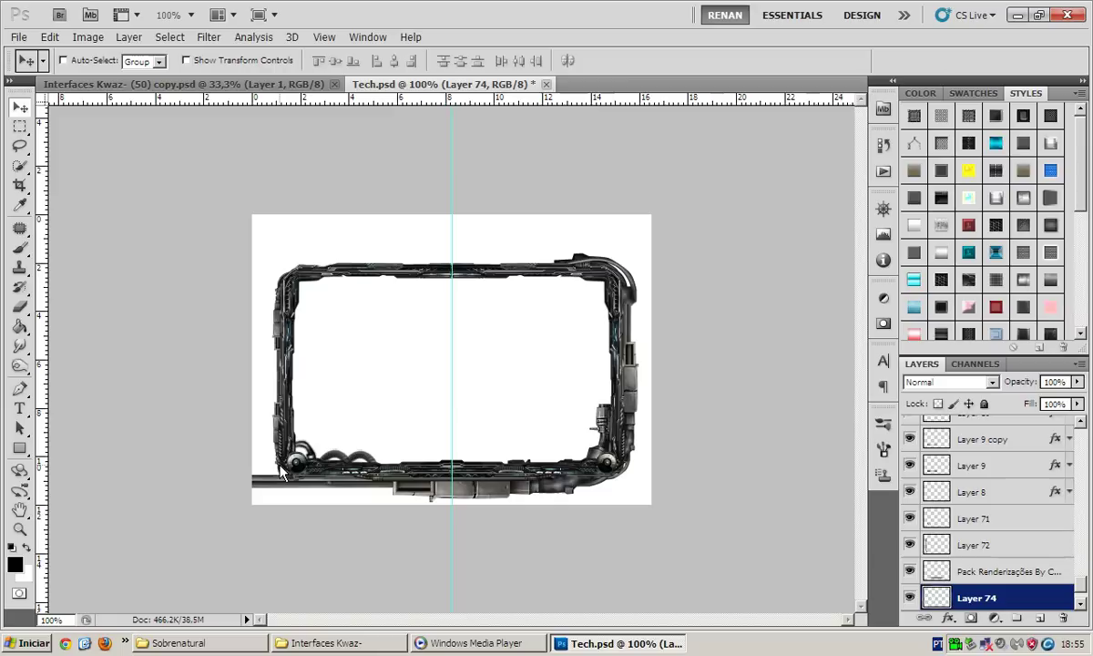
key(e)
mouse_move(329, 497)
mouse_down()
mouse_move(252, 479)
mouse_move(536, 489)
mouse_up()
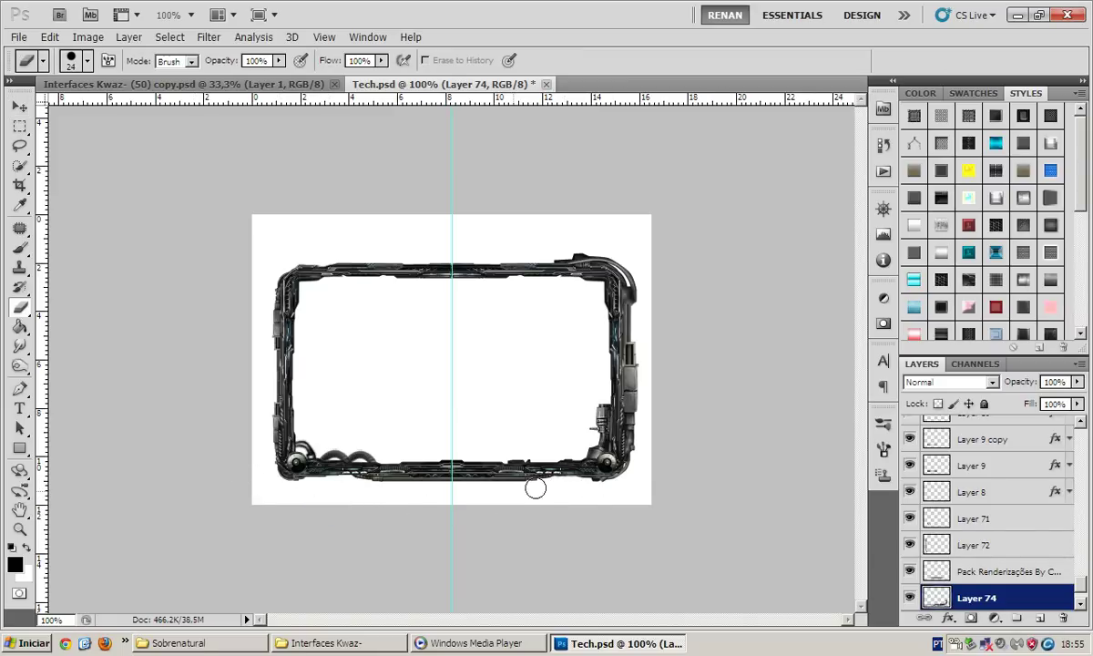
key(ctrl+plus)
key(ctrl+plus)
key(ctrl+plus)
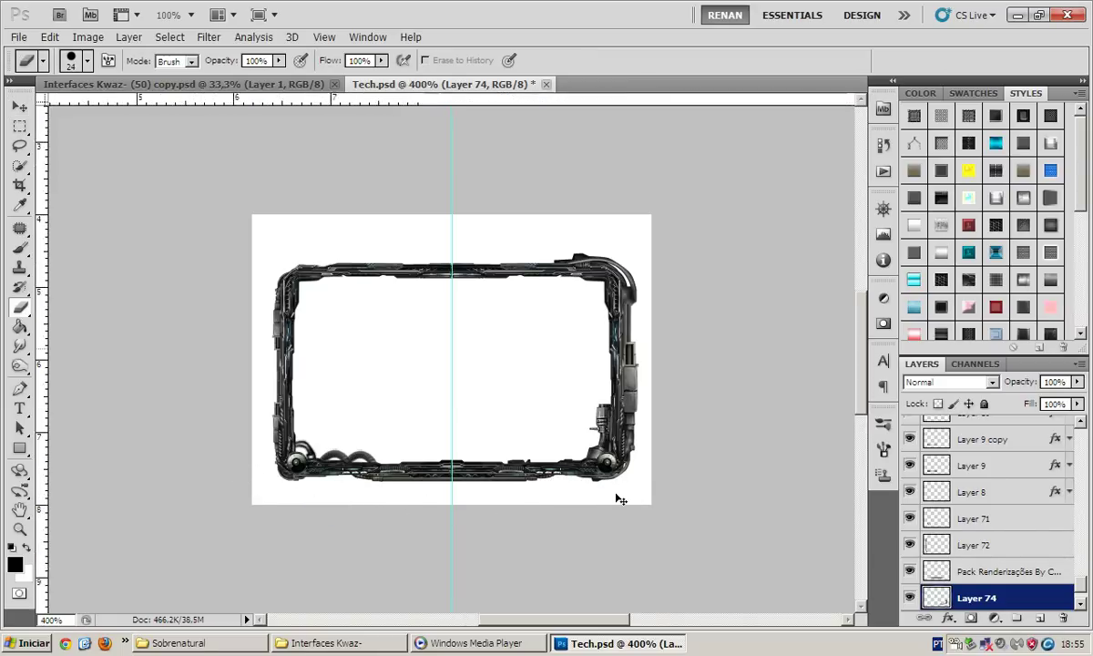
scroll(610, 505, right, 5)
scroll(590, 541, down, 3)
scroll(574, 549, down, 2)
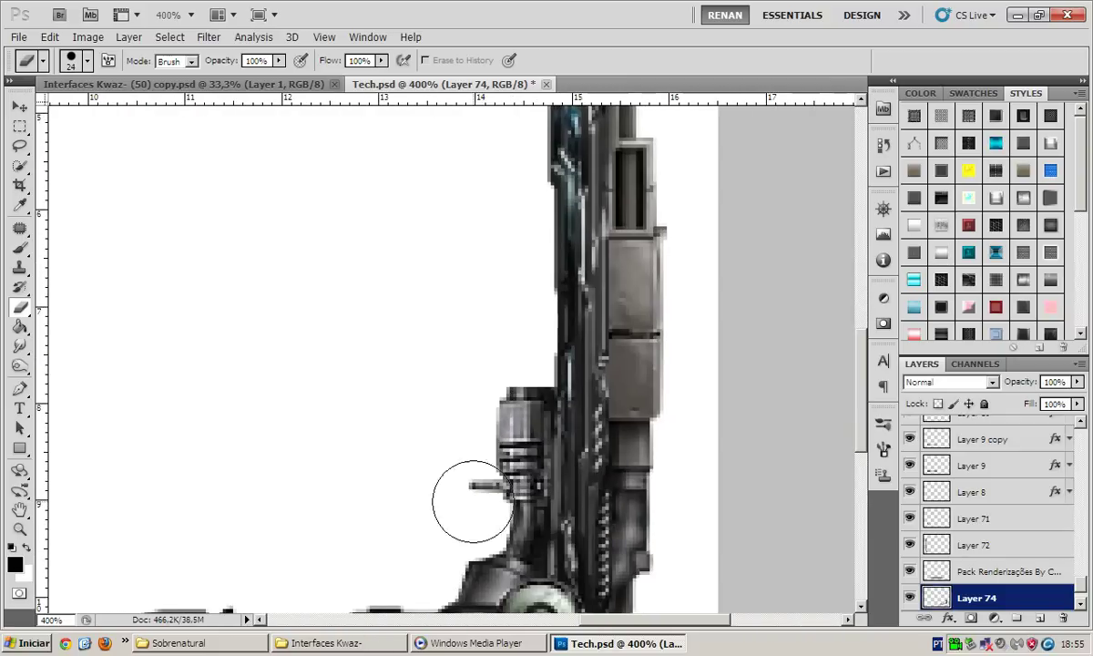
click(20, 389)
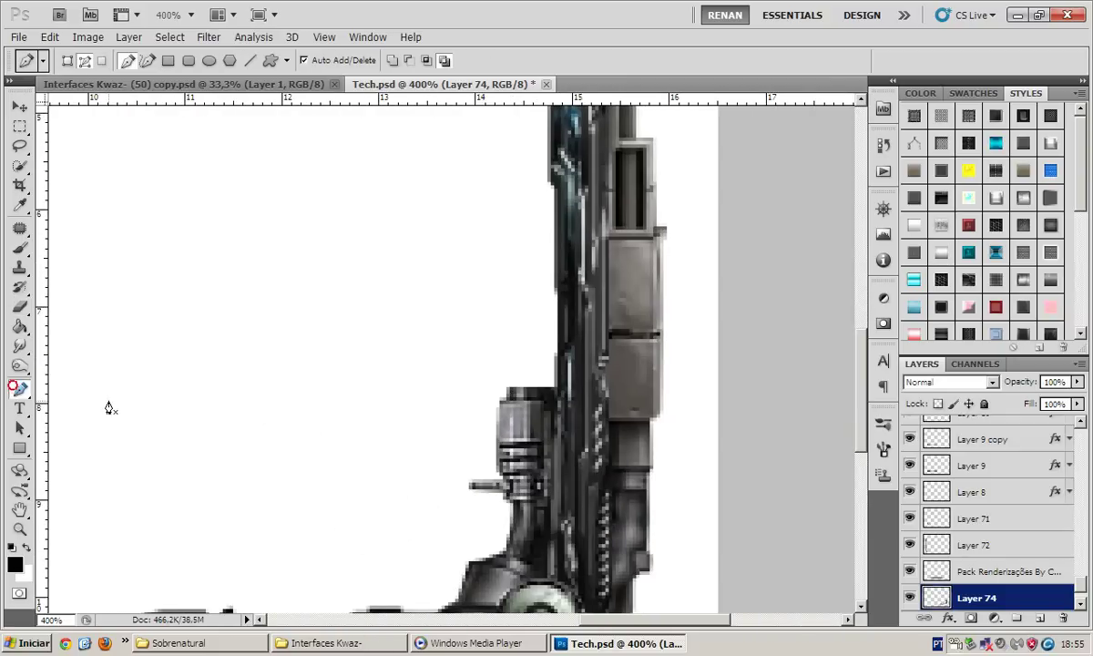
click(539, 388)
click(542, 390)
right_click(515, 353)
click(557, 417)
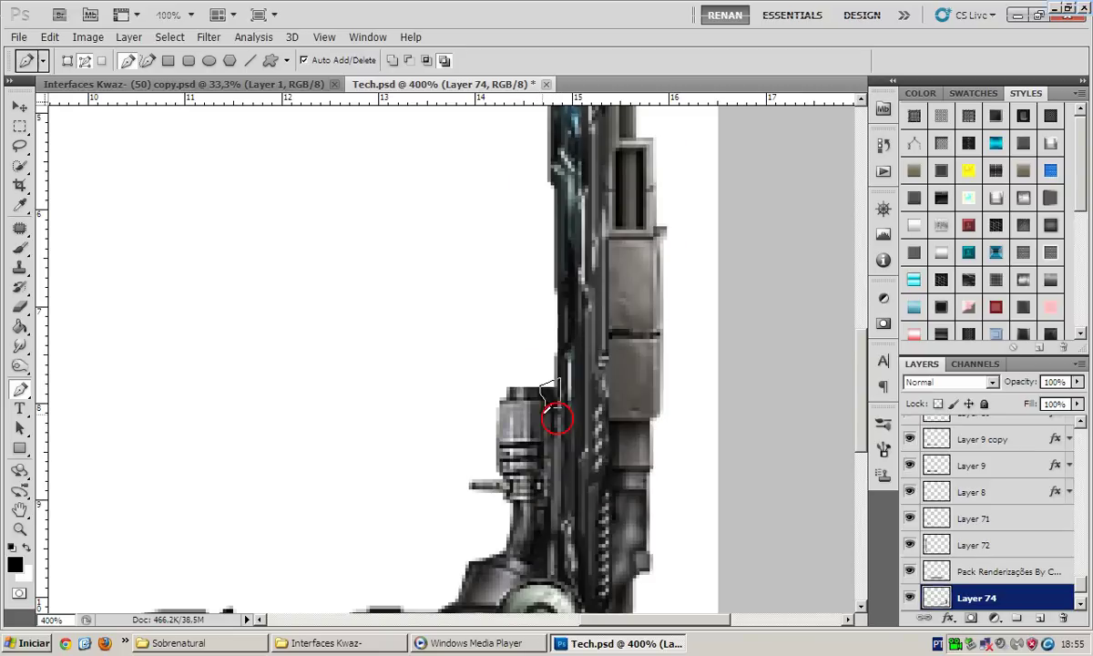
key(m)
key(v)
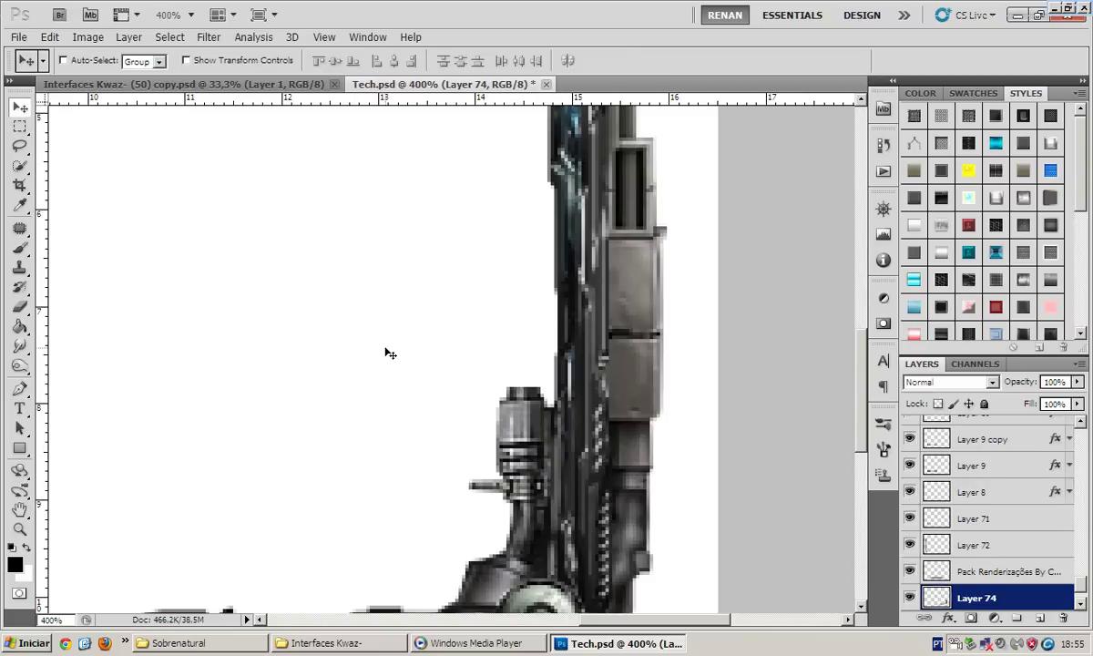
scroll(385, 353, down, 2)
scroll(385, 354, down, 2)
scroll(389, 353, down, 1)
scroll(357, 385, right, 1)
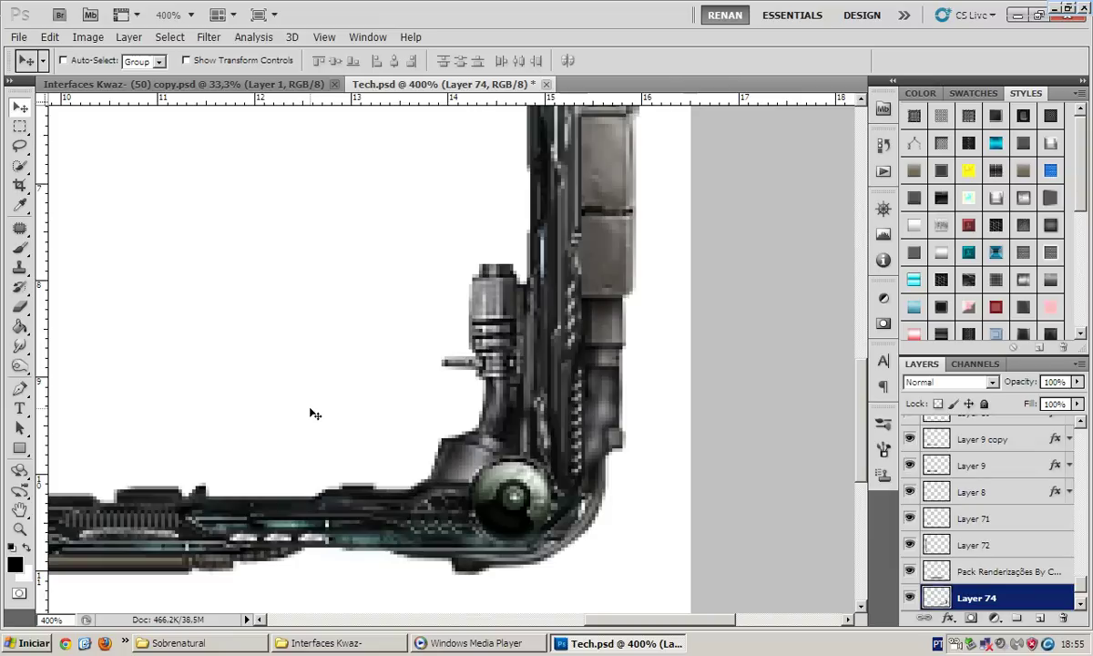
scroll(310, 414, left, 2)
scroll(311, 414, left, 4)
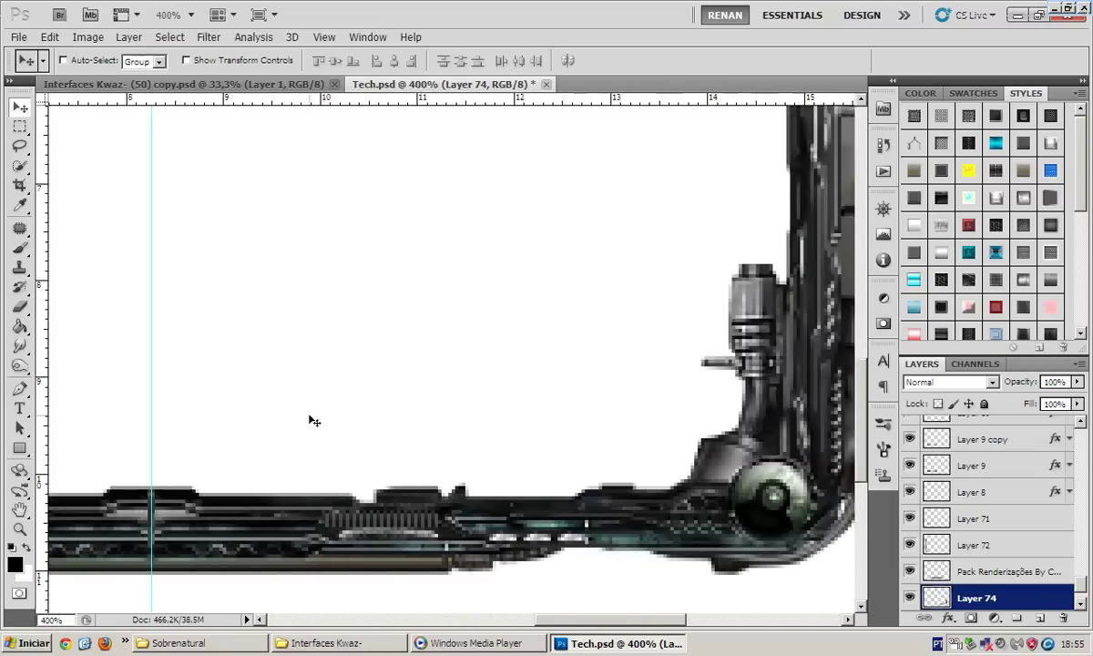
scroll(314, 419, right, 3)
key(ctrl+minus)
key(ctrl+minus)
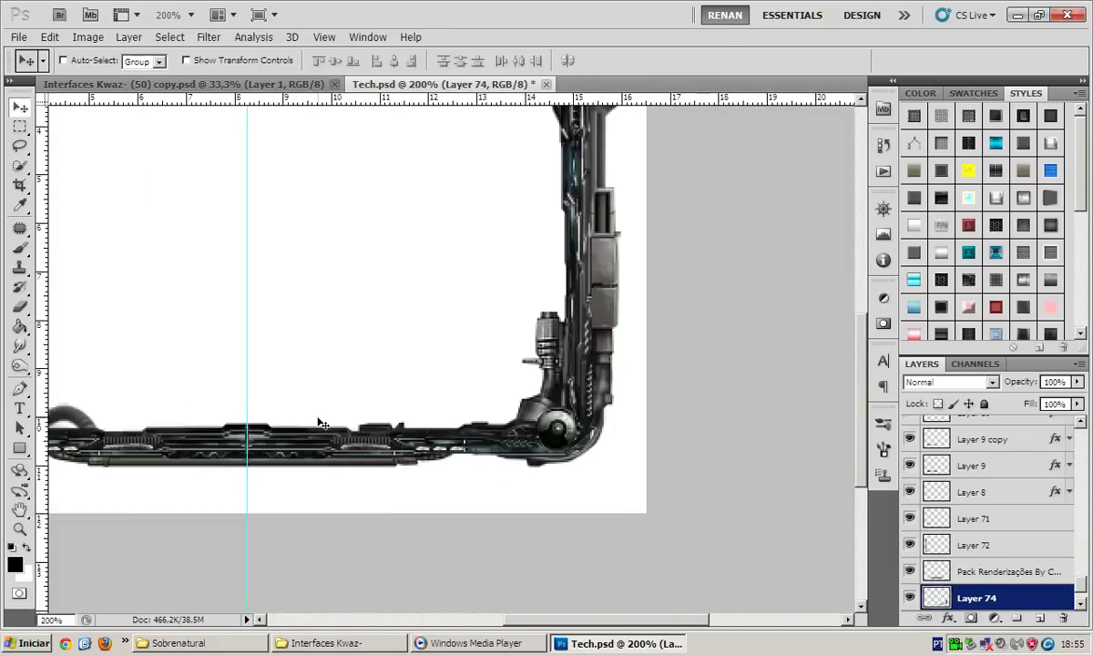
key(ctrl+minus)
key(ctrl+minus)
key(ctrl+plus)
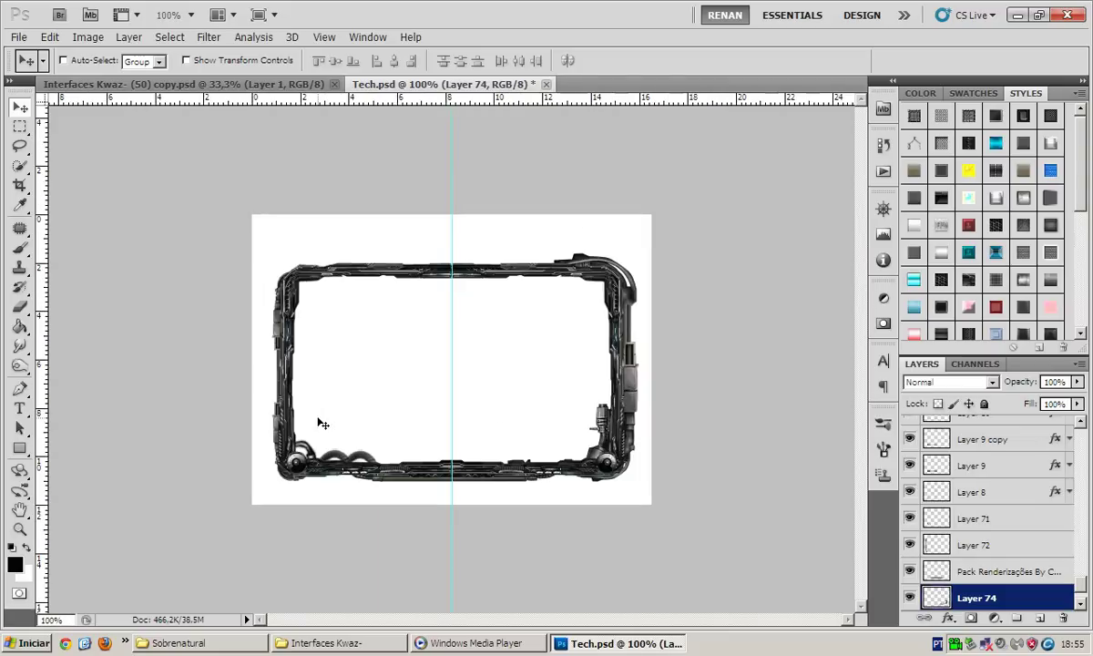
Hide the cyan guide, browse the reference layout at 66.7%, then return to Tech.psd
key(ctrl+semicolon)
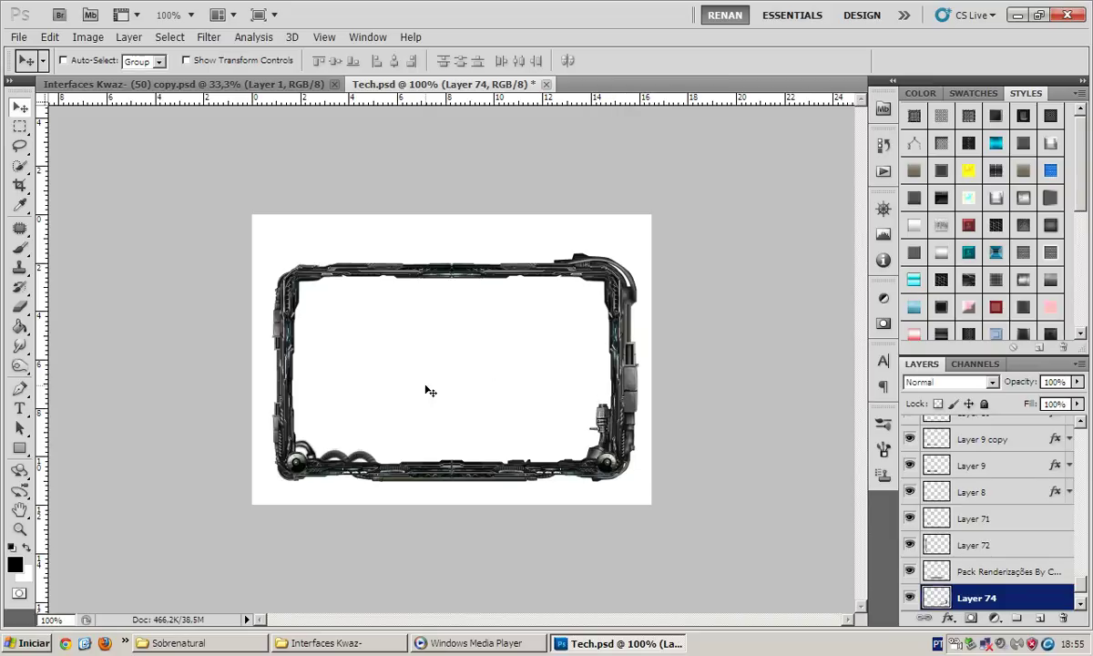
scroll(1018, 571, down, 2)
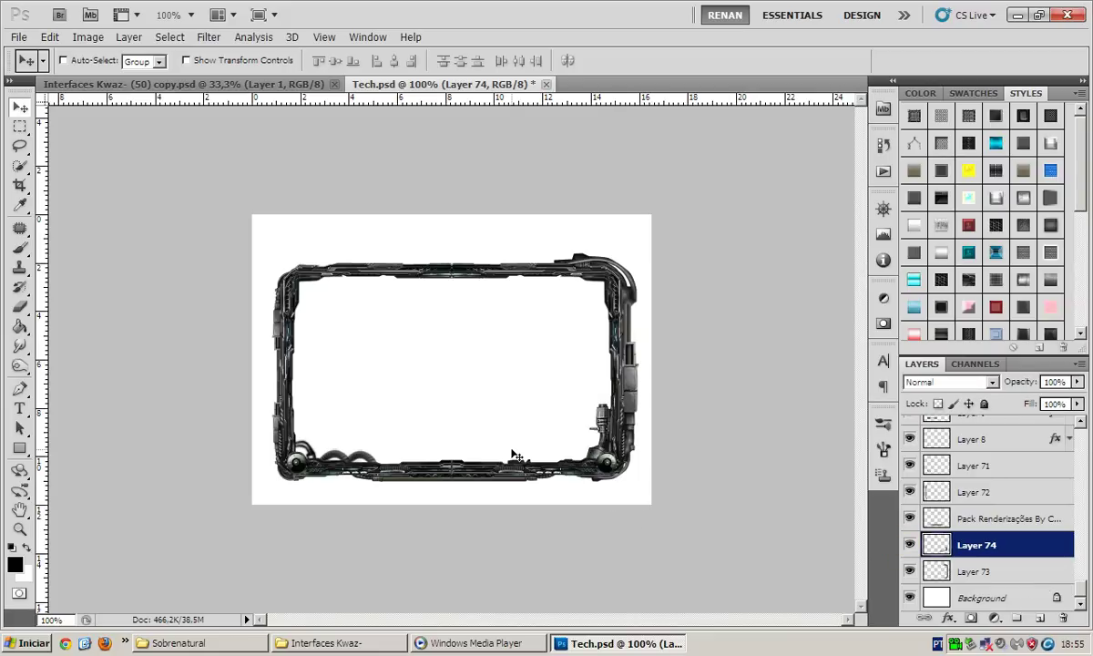
click(262, 82)
key(ctrl+plus)
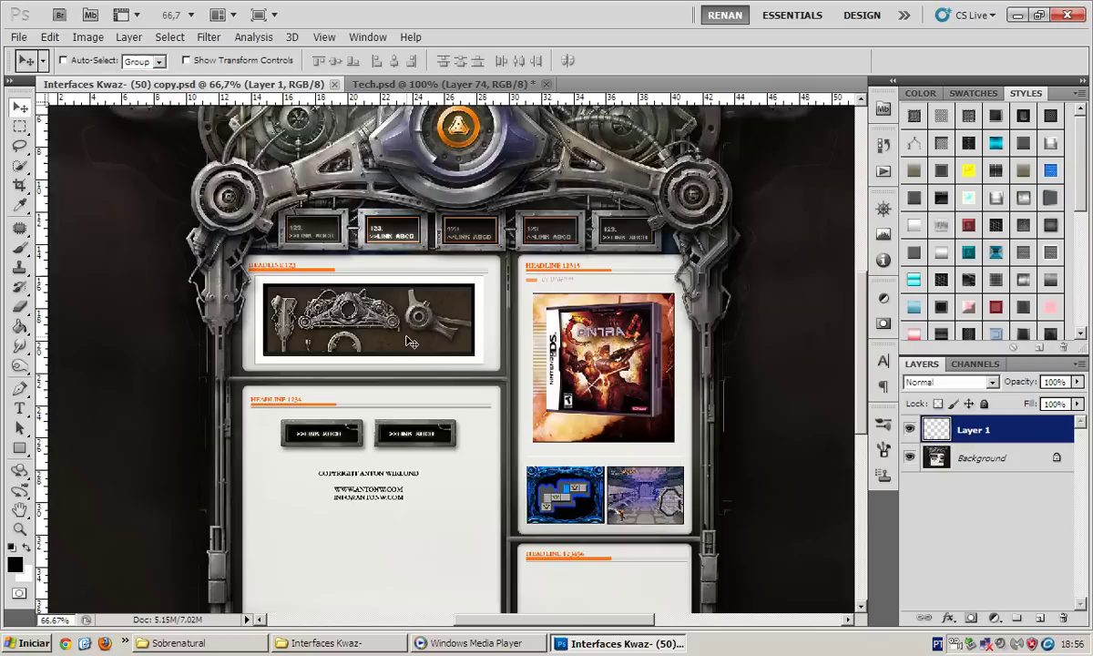
scroll(448, 273, up, 1)
scroll(428, 284, up, 2)
scroll(382, 281, up, 1)
scroll(344, 290, up, 1)
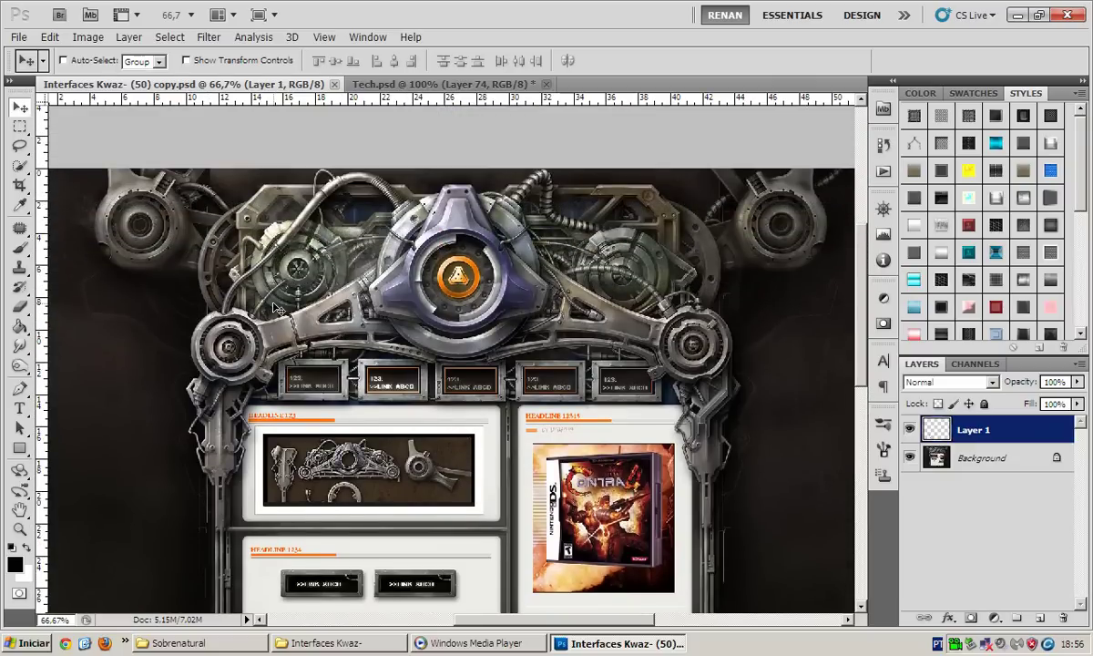
scroll(282, 325, down, 3)
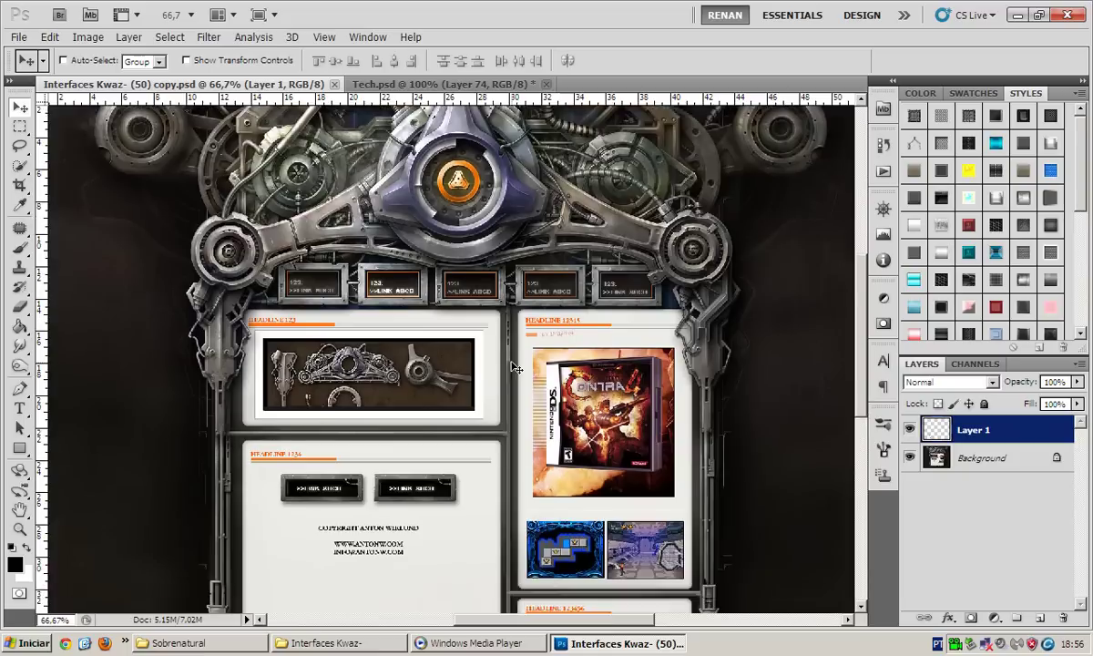
scroll(511, 372, down, 6)
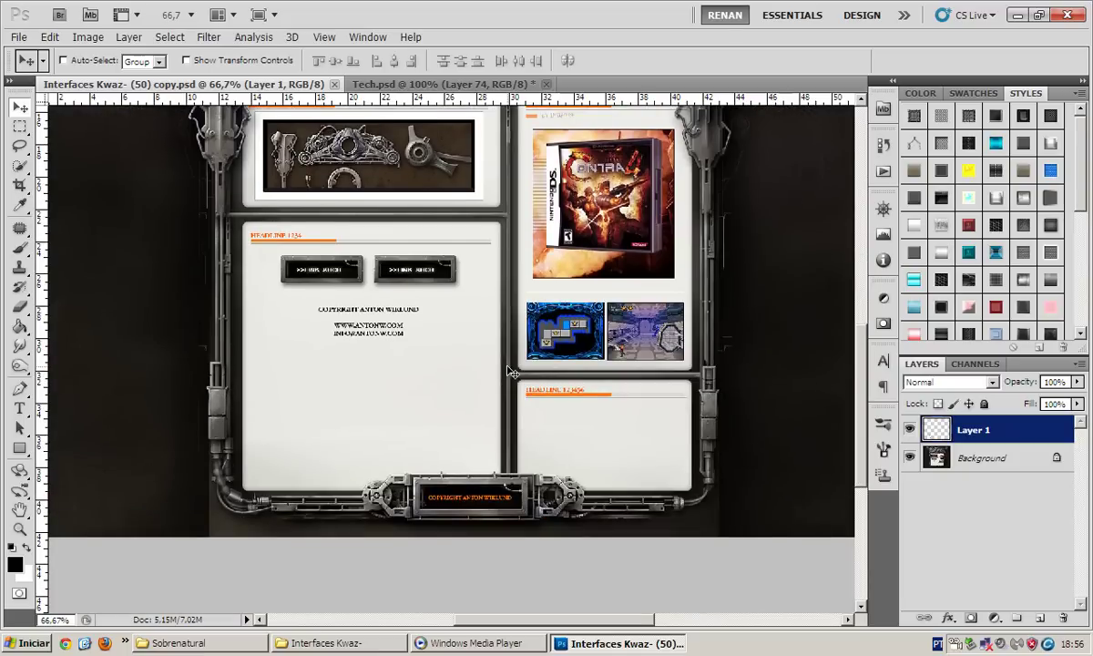
click(414, 84)
scroll(997, 545, down, 2)
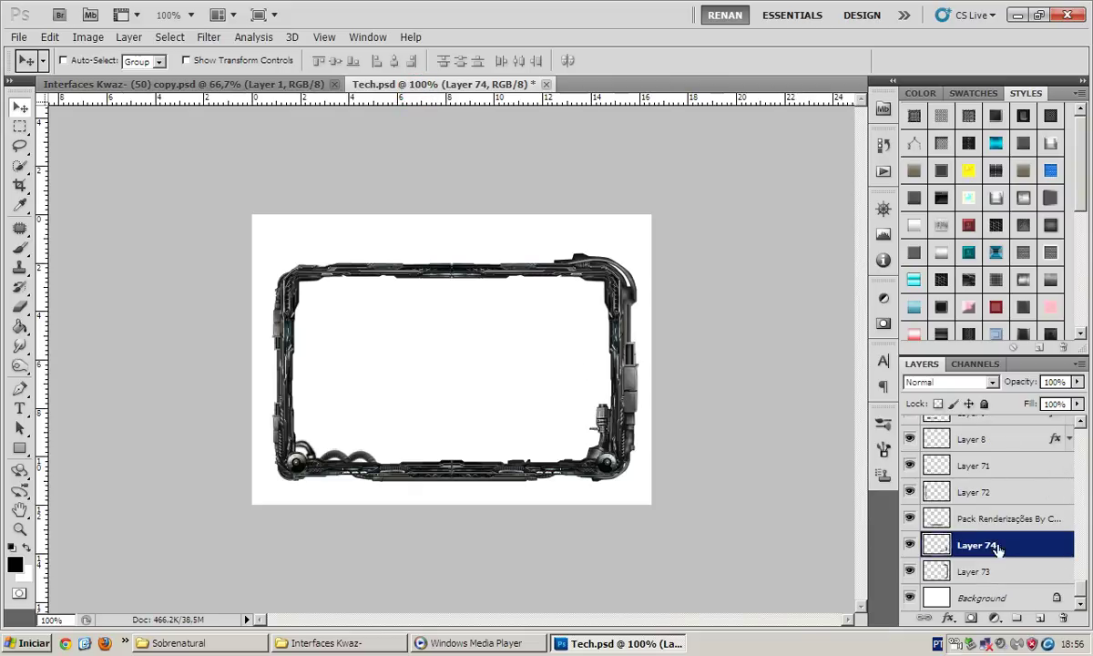
Close the Interfaces Kwaz- (50) copy reference document
click(1001, 571)
click(251, 84)
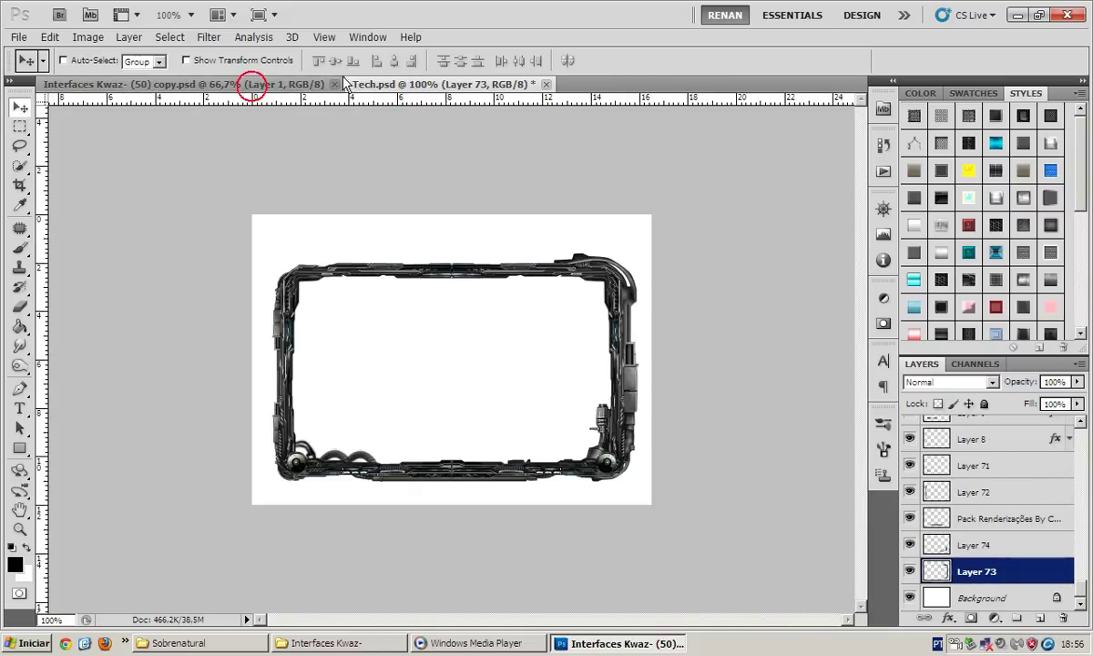
click(334, 84)
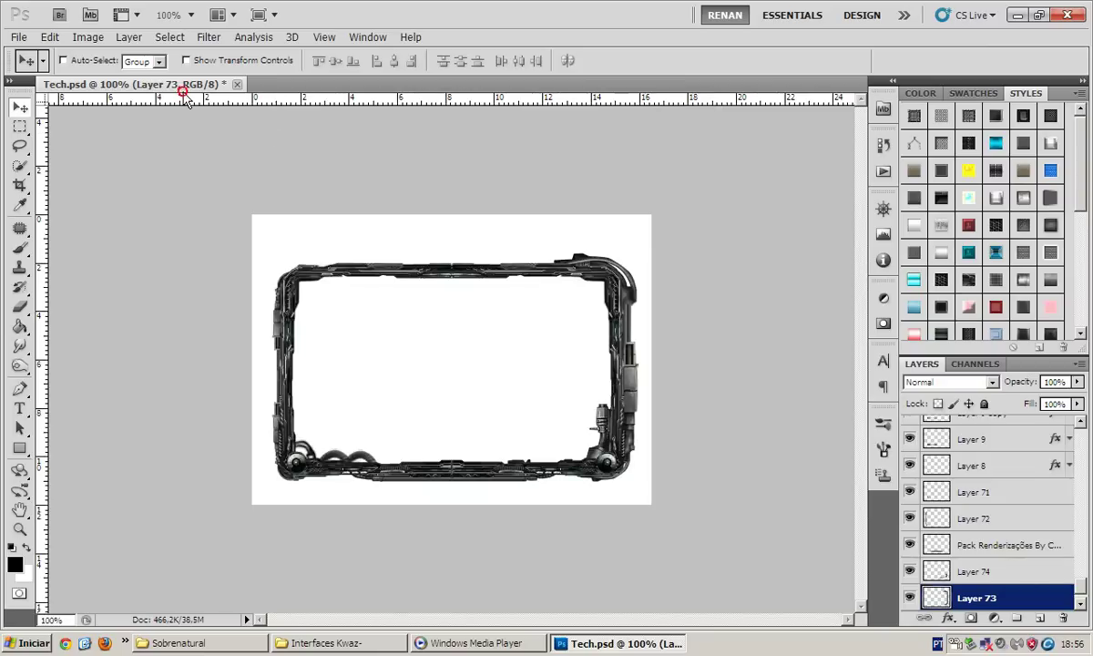
click(481, 358)
Select Tech.psd's Background layer to hold the shadow
key(ctrl+minus)
key(ctrl+plus)
scroll(1066, 598, down, 1)
click(1027, 597)
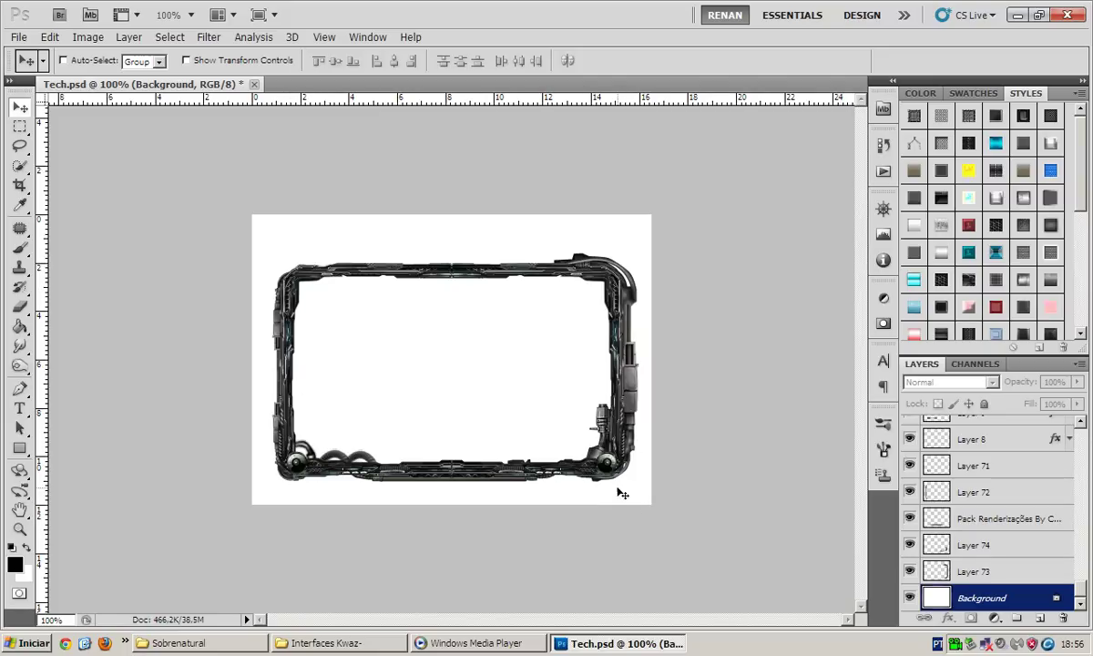
Draw a flat solid-black ellipse under the frame's bottom edge
click(19, 447)
click(109, 478)
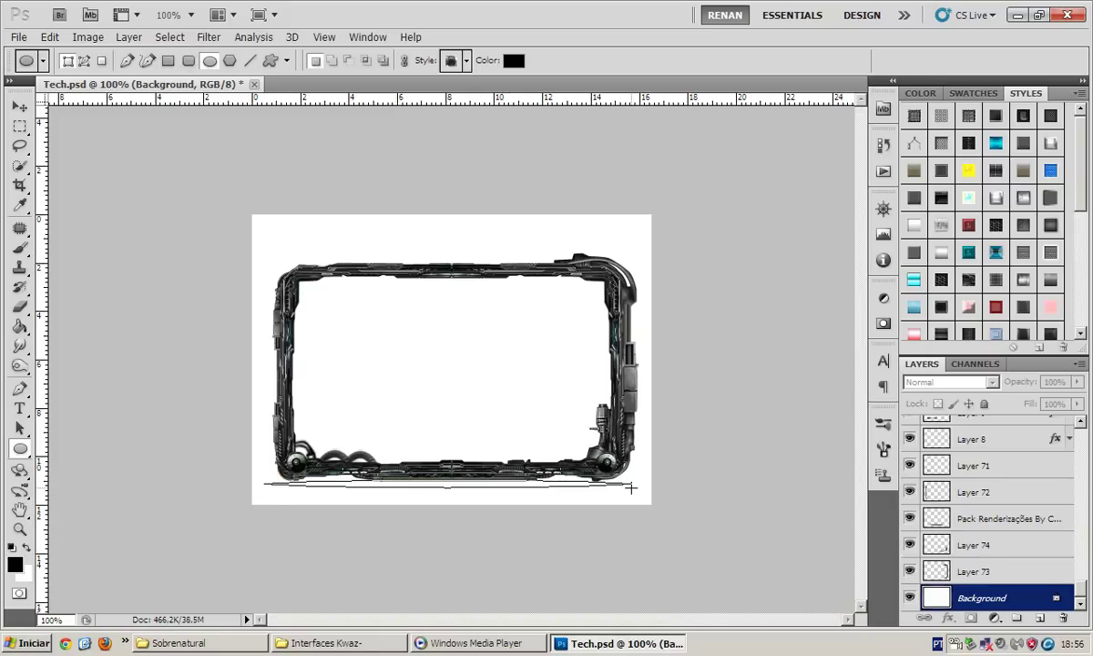
drag(563, 481, 629, 486)
key(v)
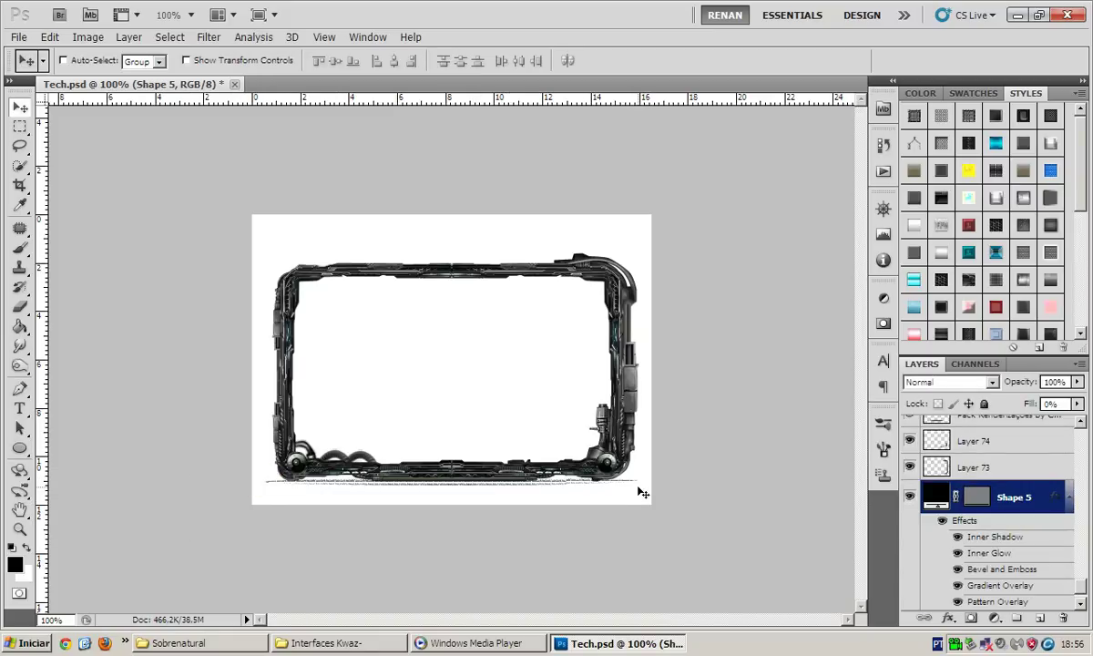
key(ctrl+z)
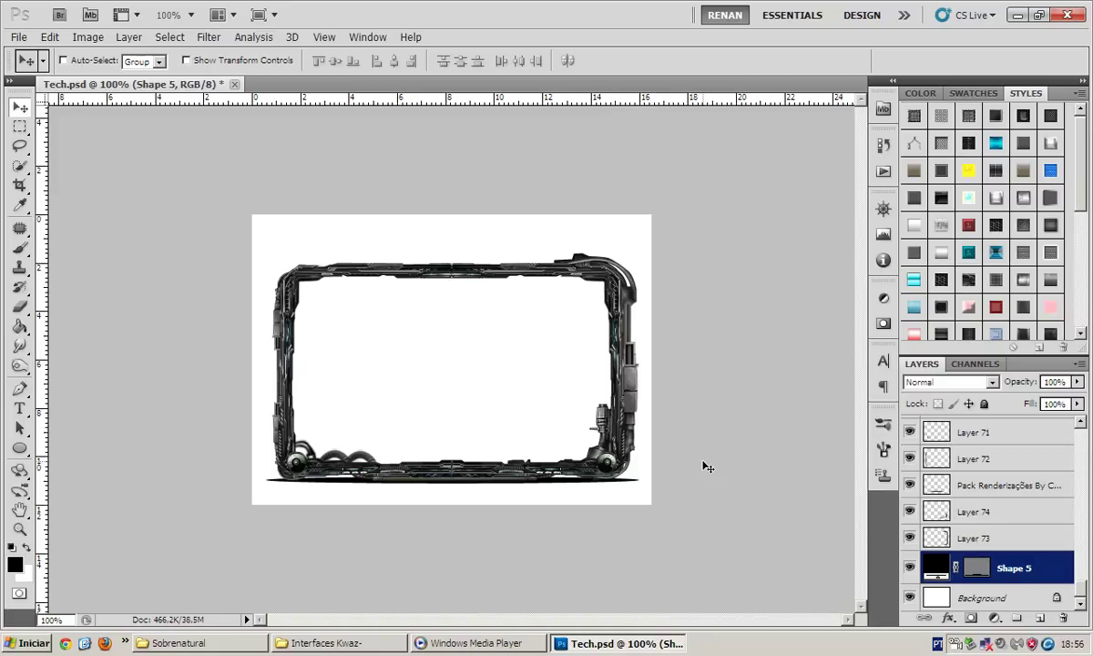
Soften the ellipse with a 1-pixel Gaussian Blur and save Tech.psd
click(208, 36)
mouse_move(214, 179)
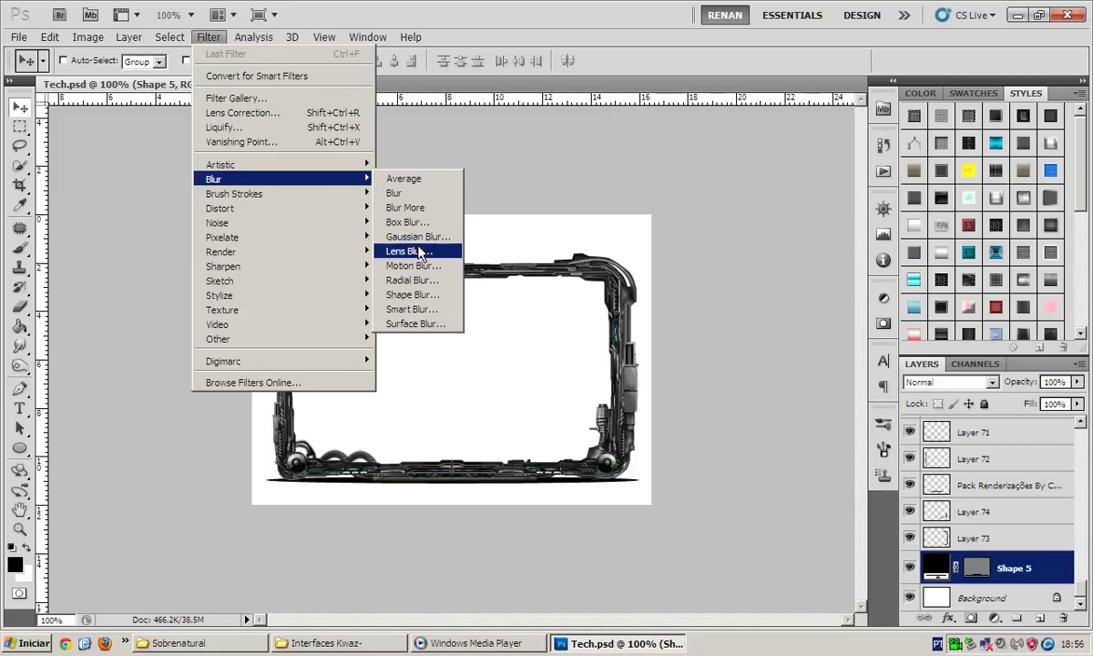
click(415, 237)
text(1)
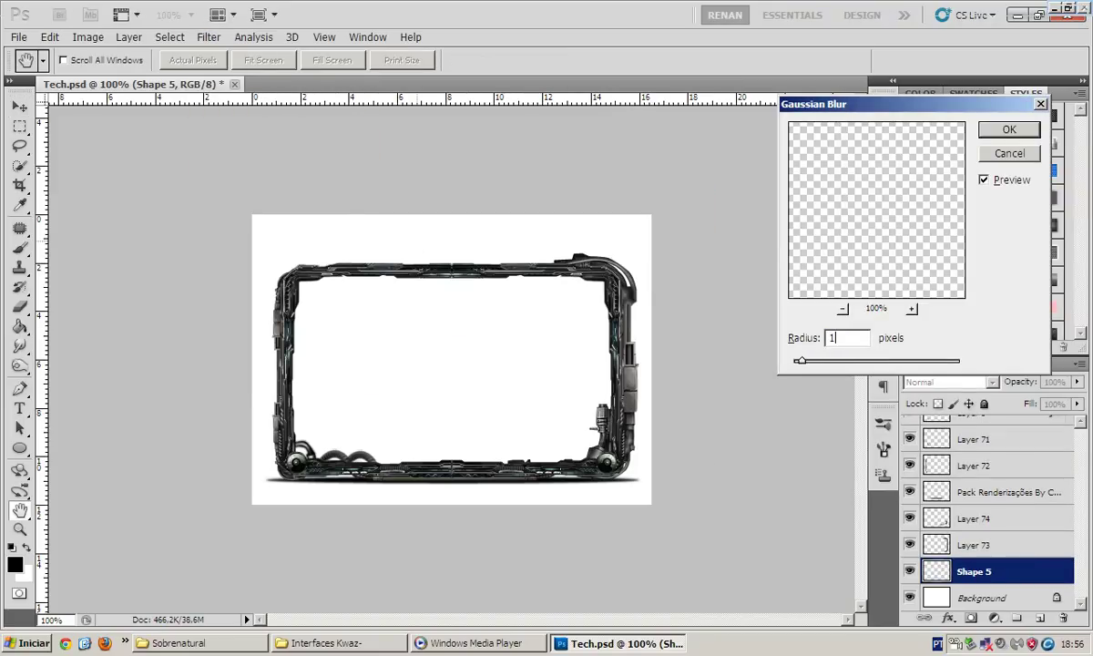
key(Return)
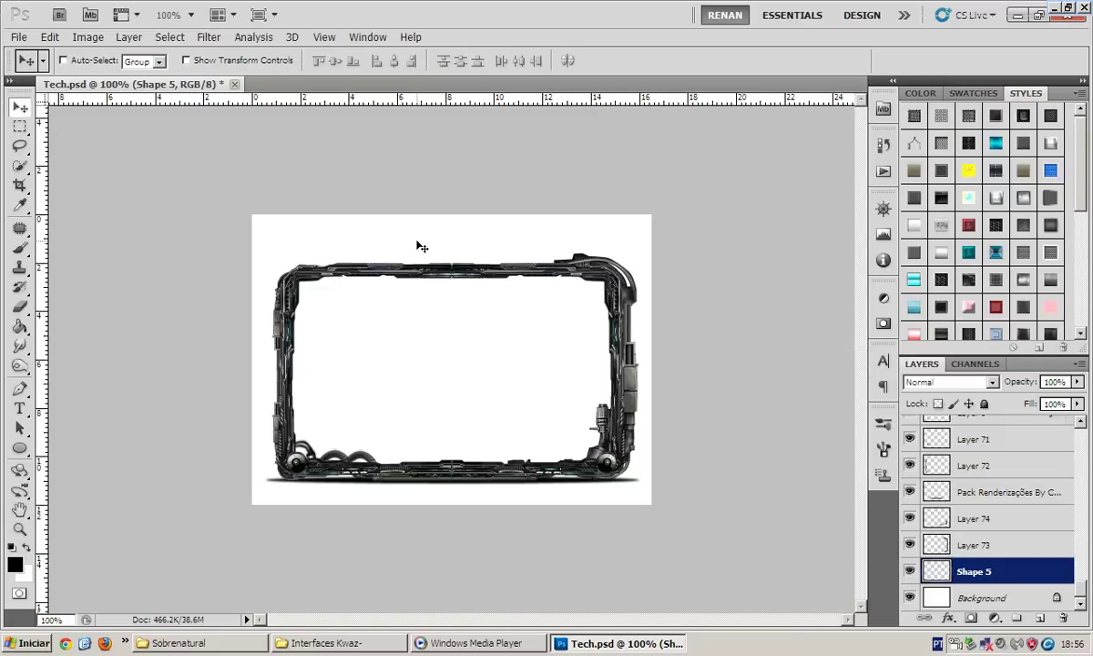
key(ctrl+s)
click(532, 361)
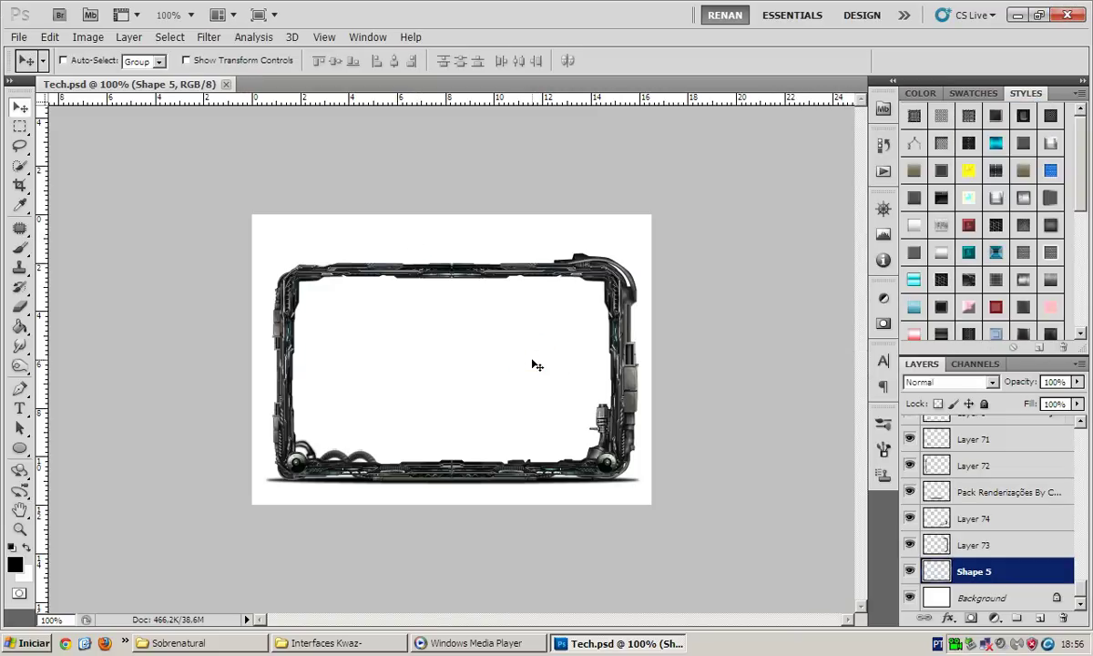